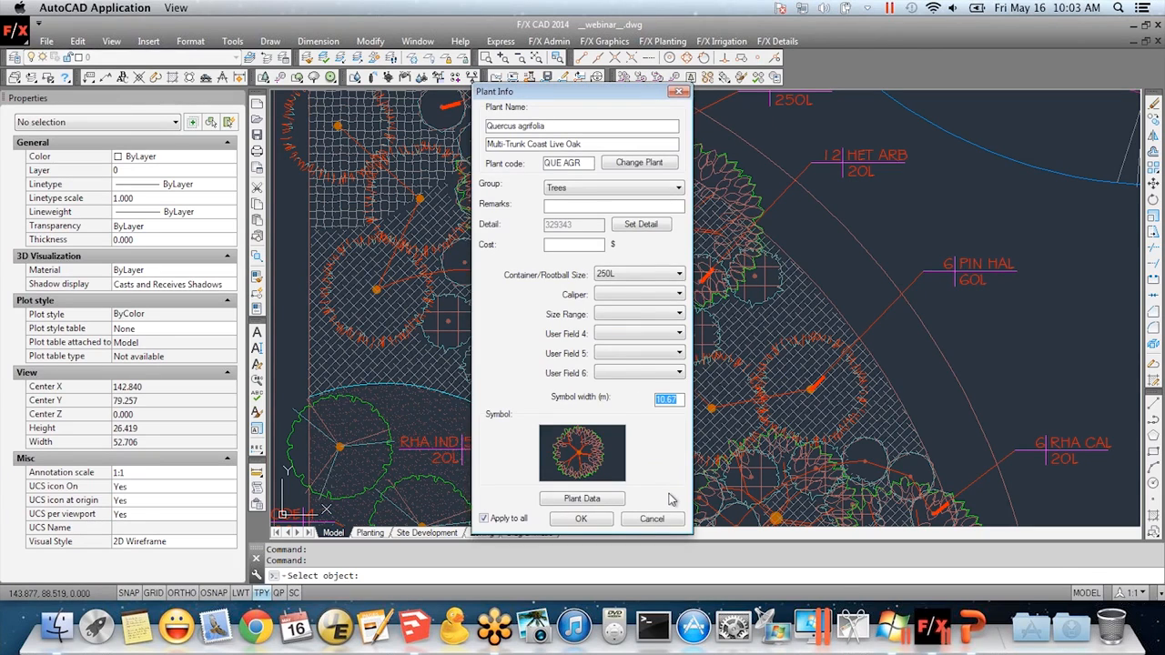
Replace the Quercus agrifolia symbol with the deciduous tree symbol TREE-DCID-005
{"action": "left_click", "coordinate": [613, 470]}
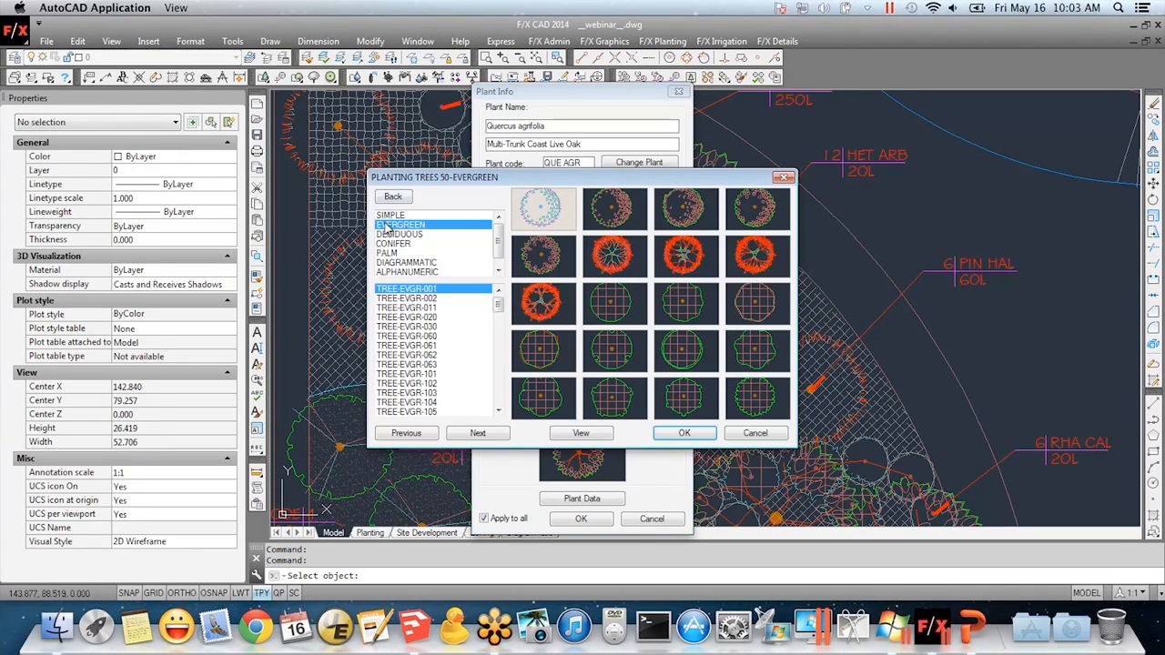
{"action": "left_click", "coordinate": [414, 235]}
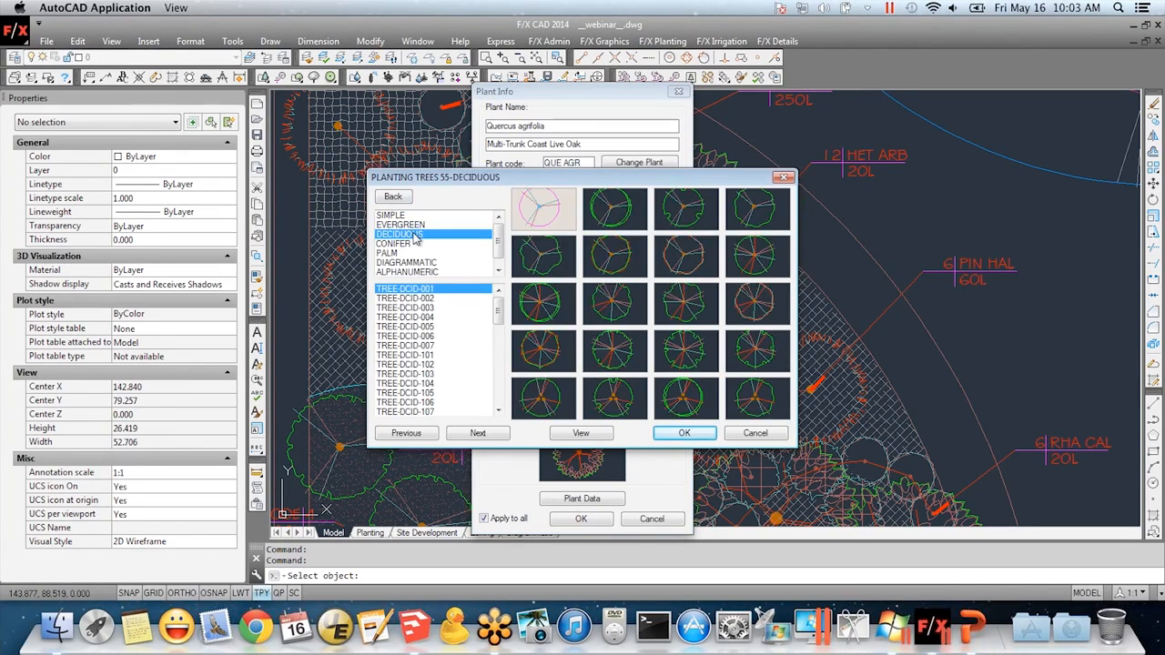
{"action": "left_click", "coordinate": [545, 257]}
{"action": "left_click", "coordinate": [701, 437]}
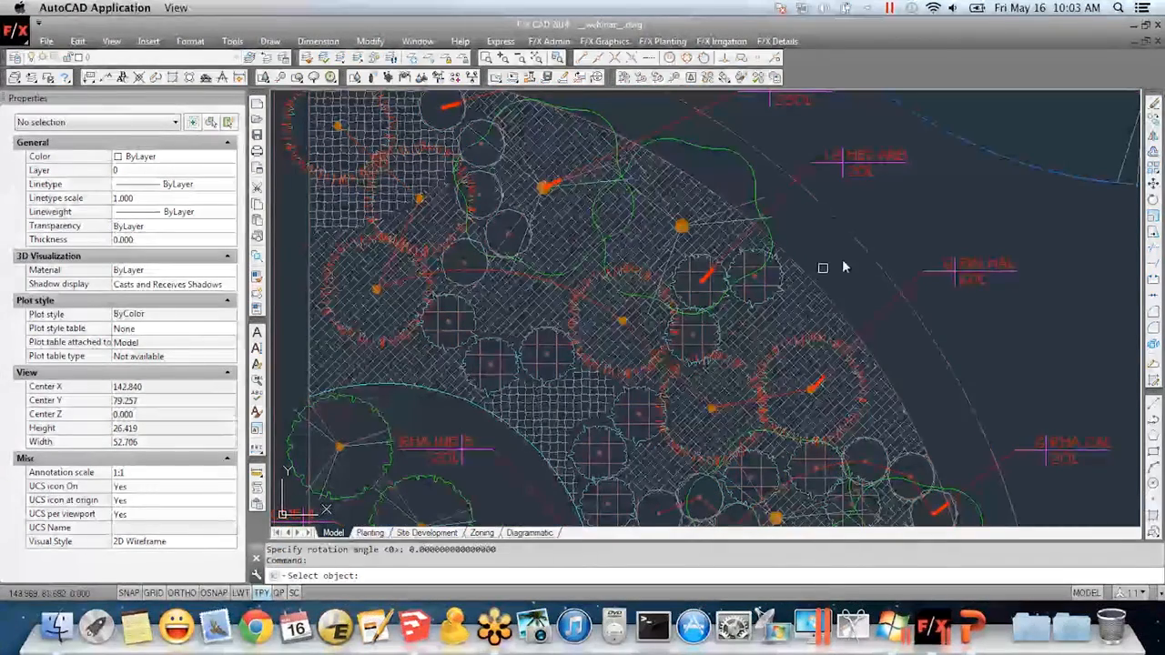
Reopen the Quercus agrifolia plant info from its outline in the plan and bring up the evergreen symbol library
{"action": "left_click", "coordinate": [742, 171]}
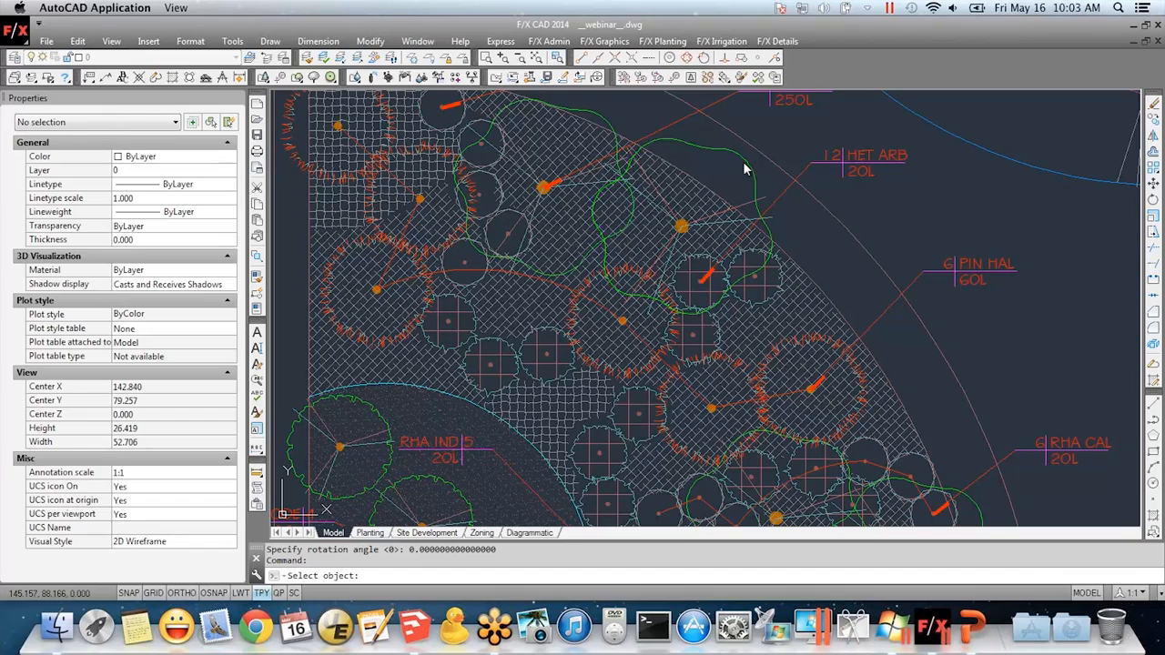
{"action": "left_click", "coordinate": [608, 440]}
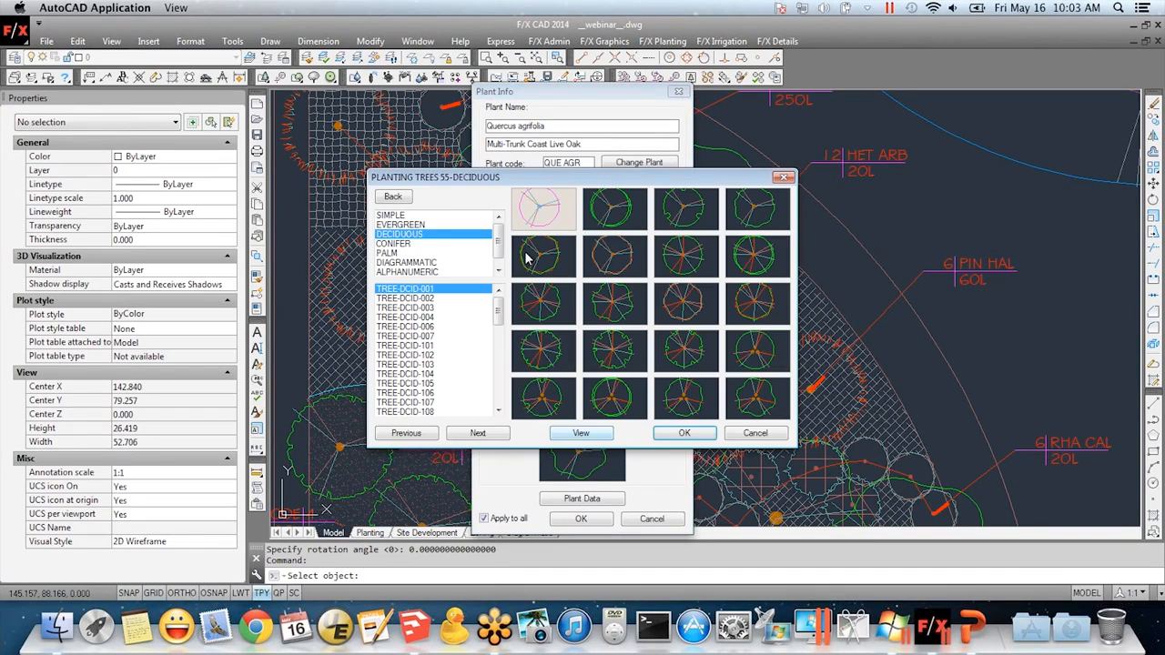
{"action": "left_click", "coordinate": [413, 263]}
{"action": "left_click", "coordinate": [413, 244]}
{"action": "left_click", "coordinate": [418, 216]}
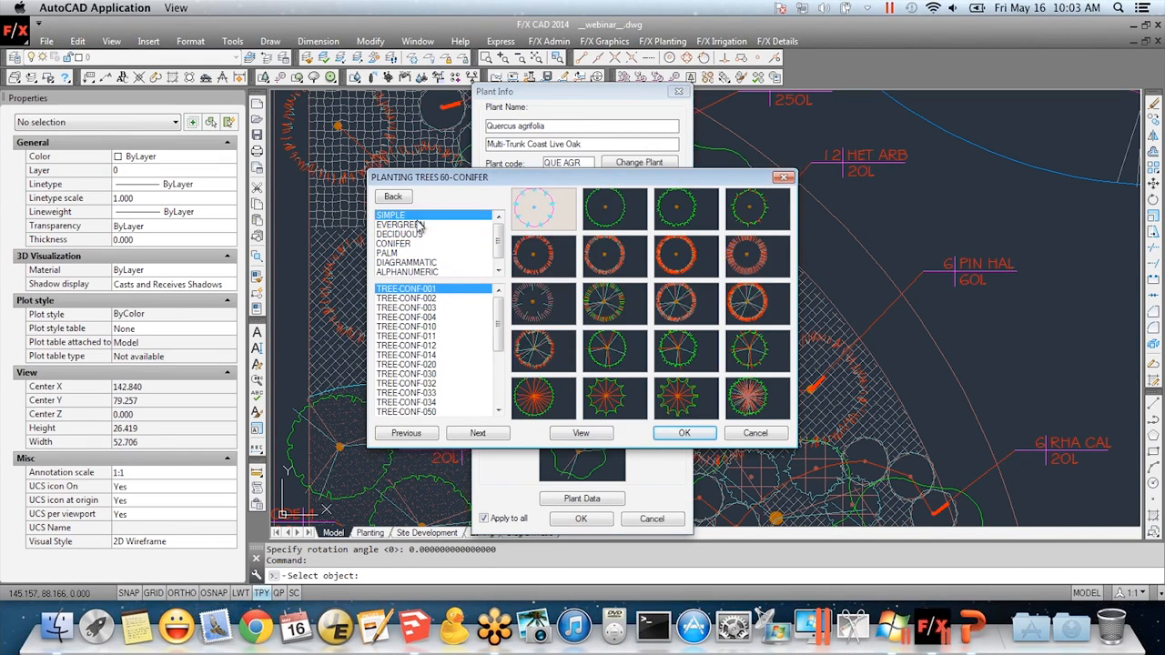
{"action": "left_click", "coordinate": [421, 225]}
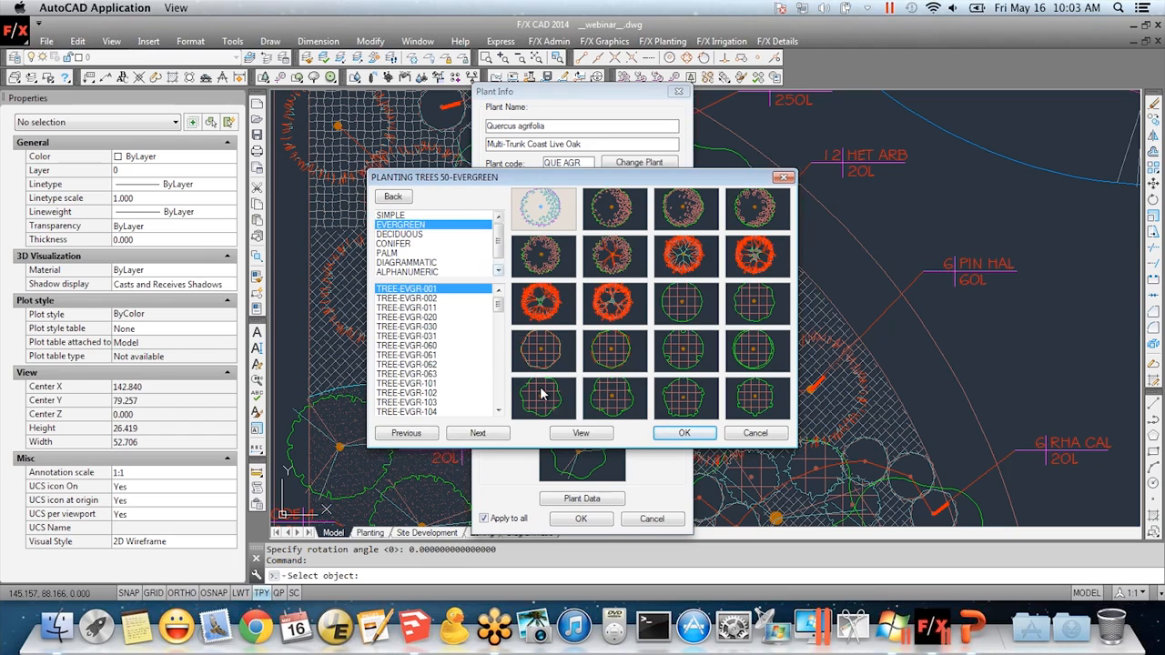
Page ahead through the evergreen symbols and preview TREE-EVGR-401 without choosing it
{"action": "left_click", "coordinate": [473, 437]}
{"action": "left_click", "coordinate": [472, 436]}
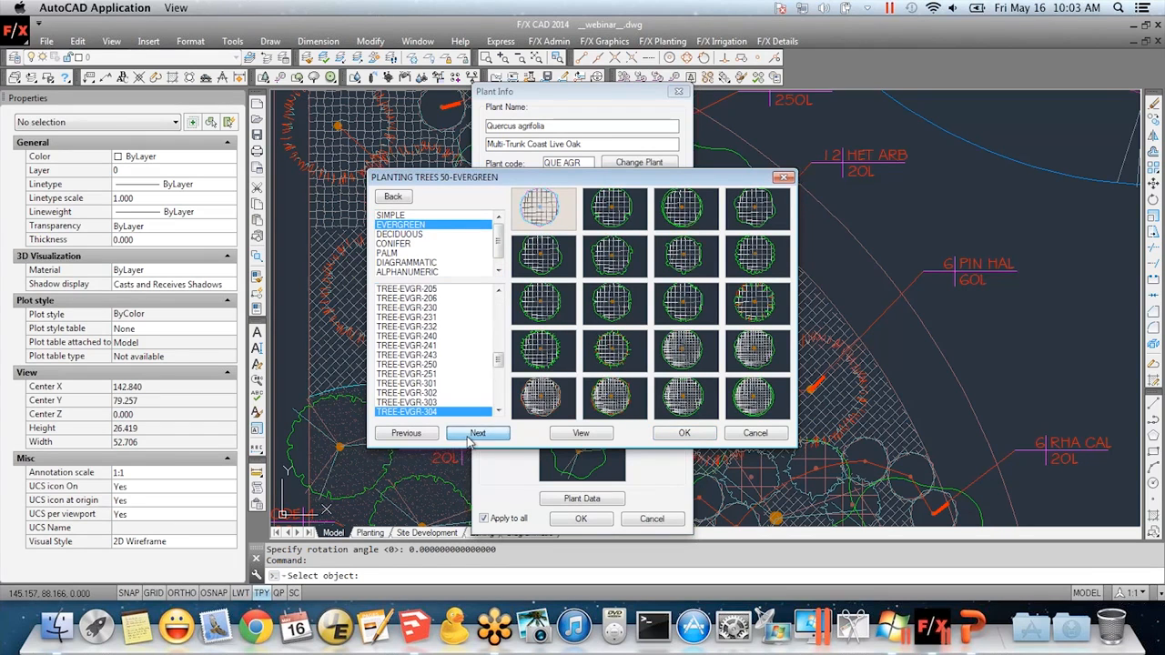
{"action": "left_click", "coordinate": [675, 355]}
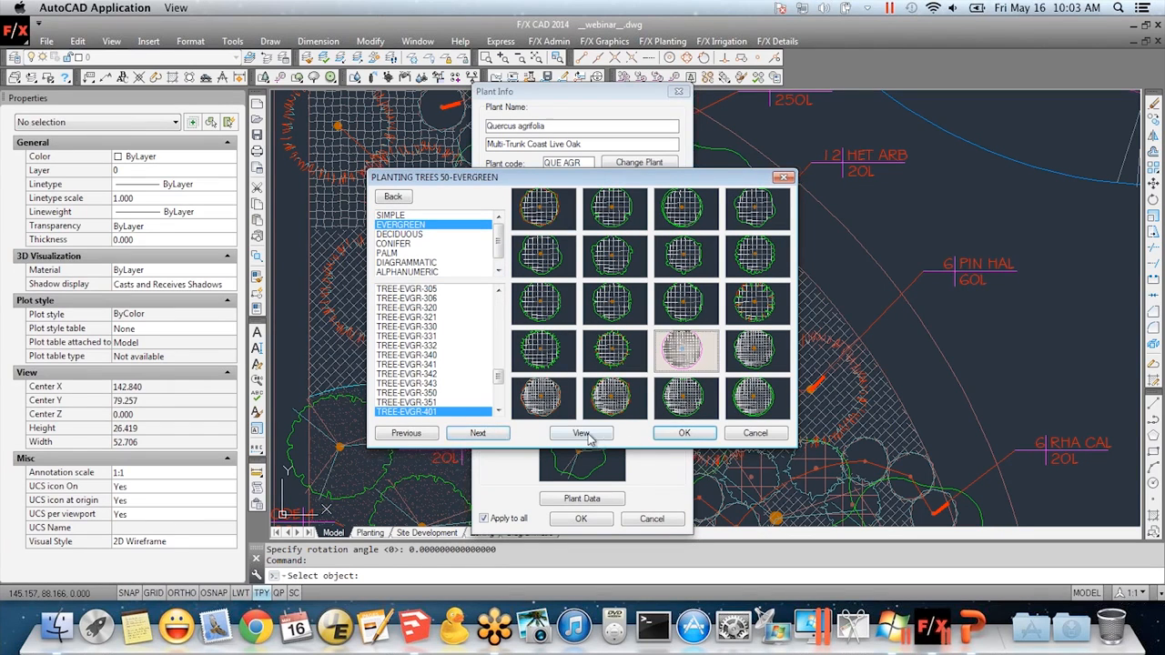
{"action": "left_click", "coordinate": [586, 434]}
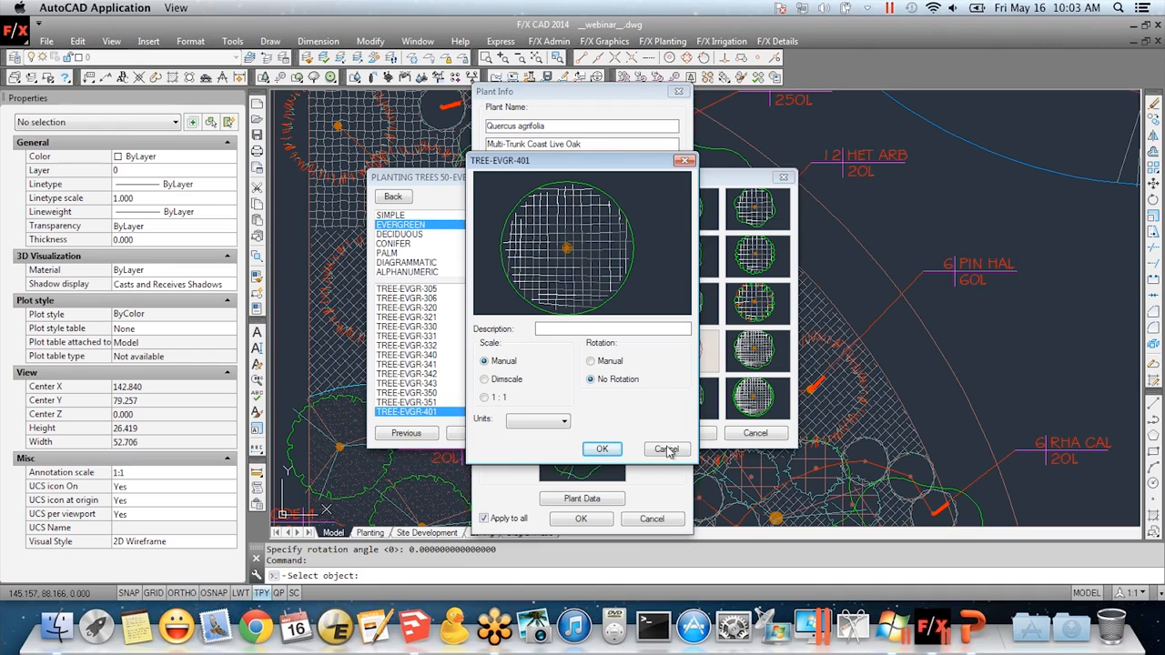
{"action": "left_click", "coordinate": [666, 449]}
Choose the evergreen symbol TREE-EVGR-031 for Quercus agrifolia and apply it to all its plants
{"action": "left_click", "coordinate": [406, 433]}
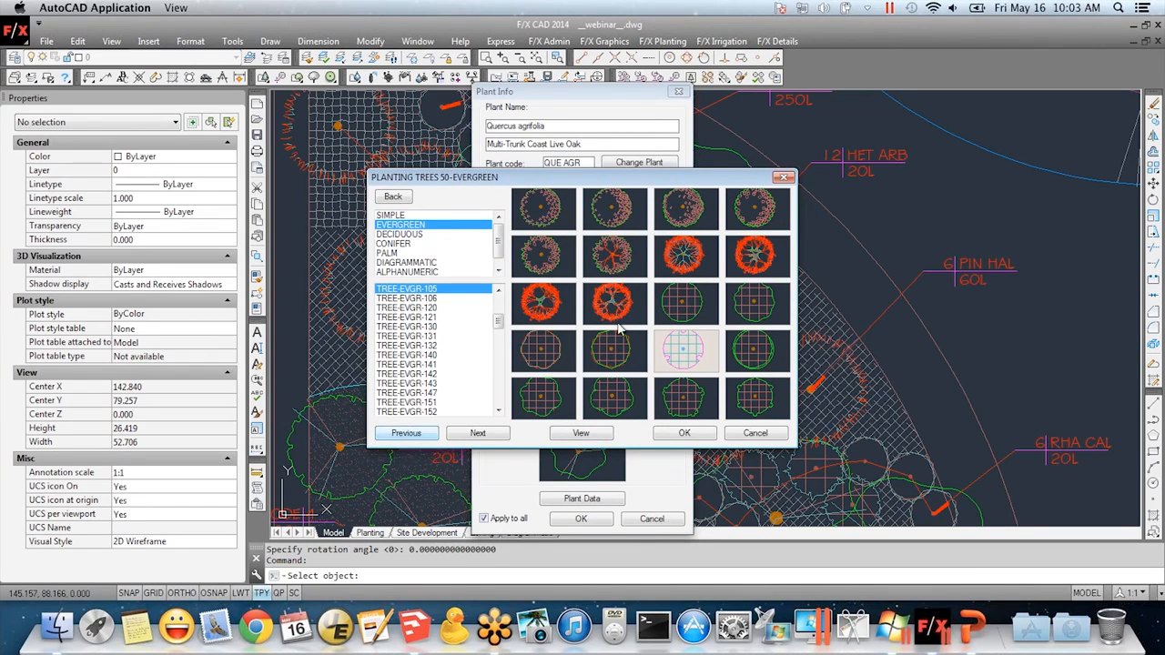
{"action": "left_click", "coordinate": [614, 256]}
{"action": "left_click", "coordinate": [584, 433]}
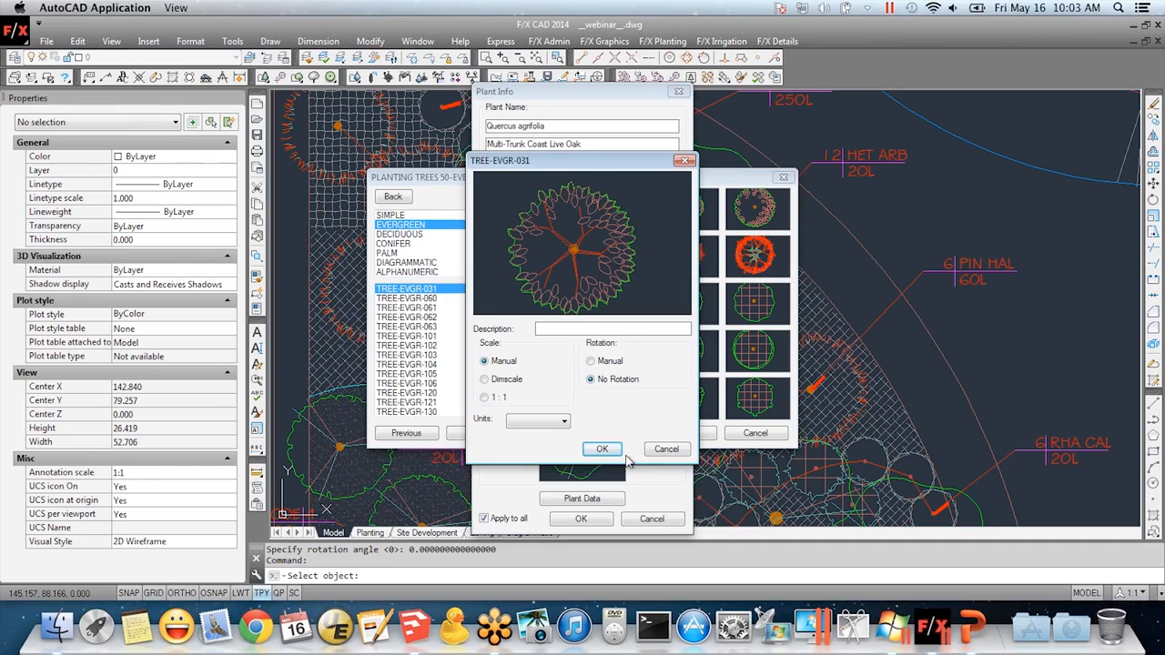
{"action": "left_click", "coordinate": [602, 450]}
{"action": "left_click", "coordinate": [684, 433]}
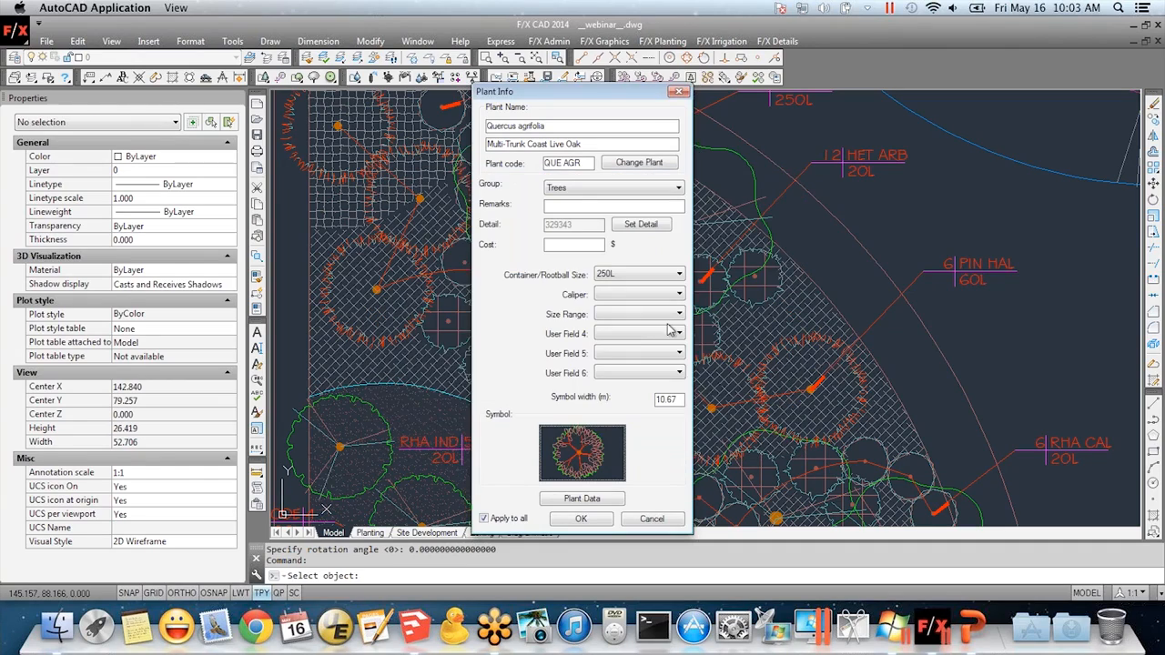
{"action": "left_click", "coordinate": [602, 519]}
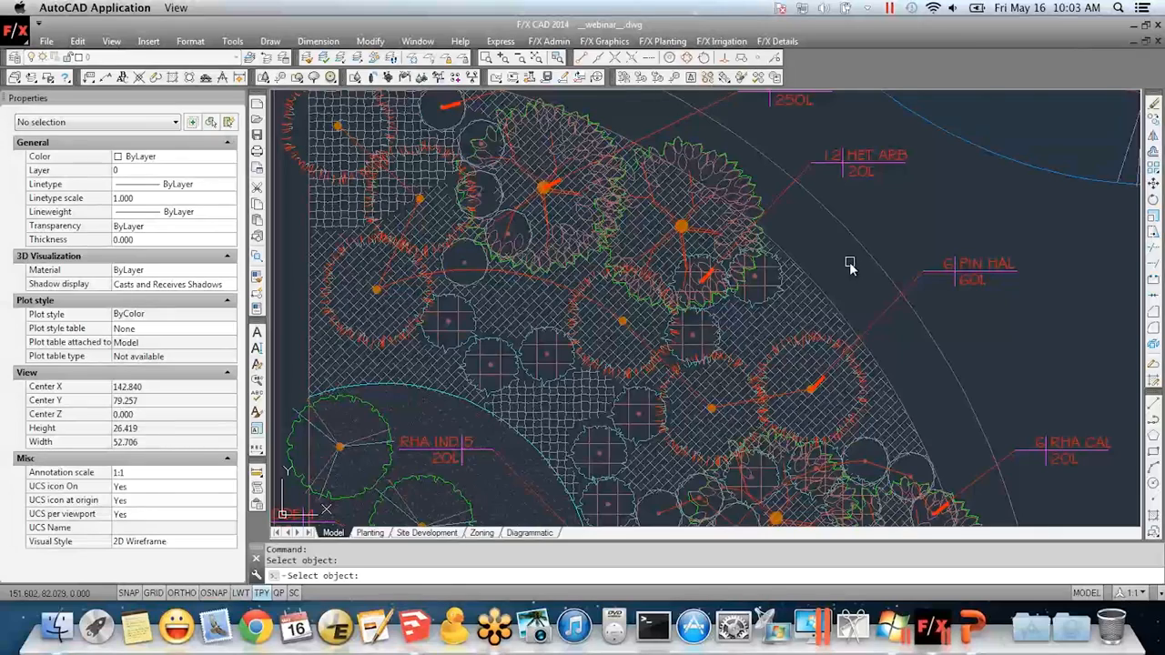
Generate plant shadows for the whole plan at an angle of 45
{"action": "scroll", "coordinate": [849, 262], "scroll_direction": "down", "scroll_amount": 2}
{"action": "middle_click_drag", "start_coordinate": [864, 289], "coordinate": [870, 244]}
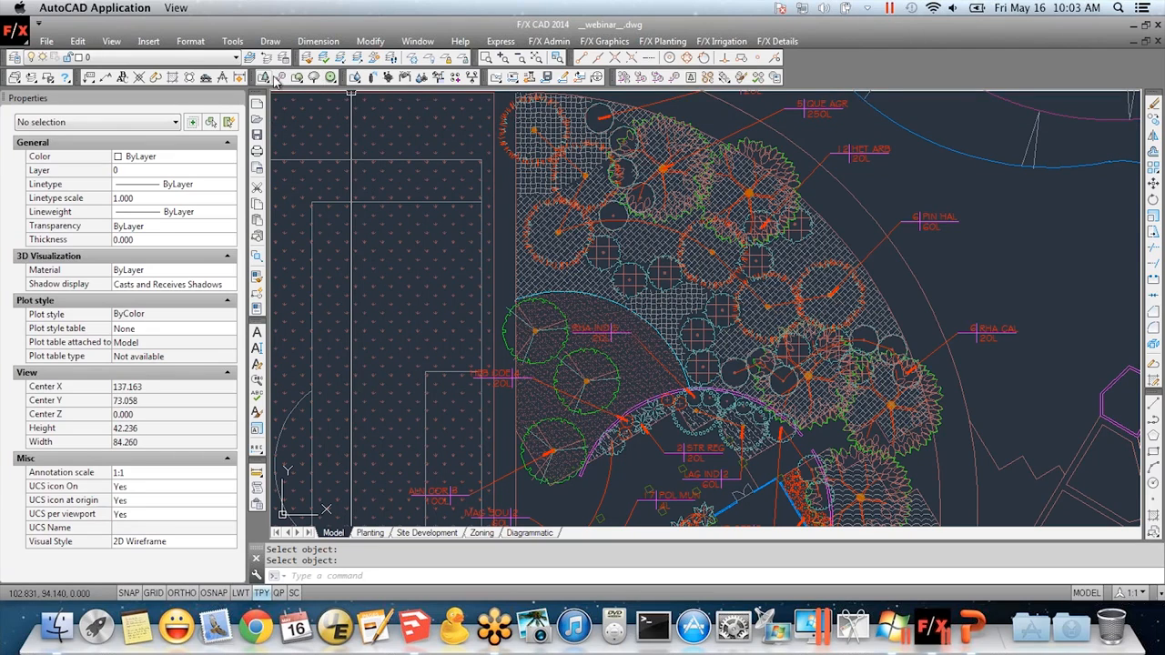
{"action": "left_click", "coordinate": [331, 78]}
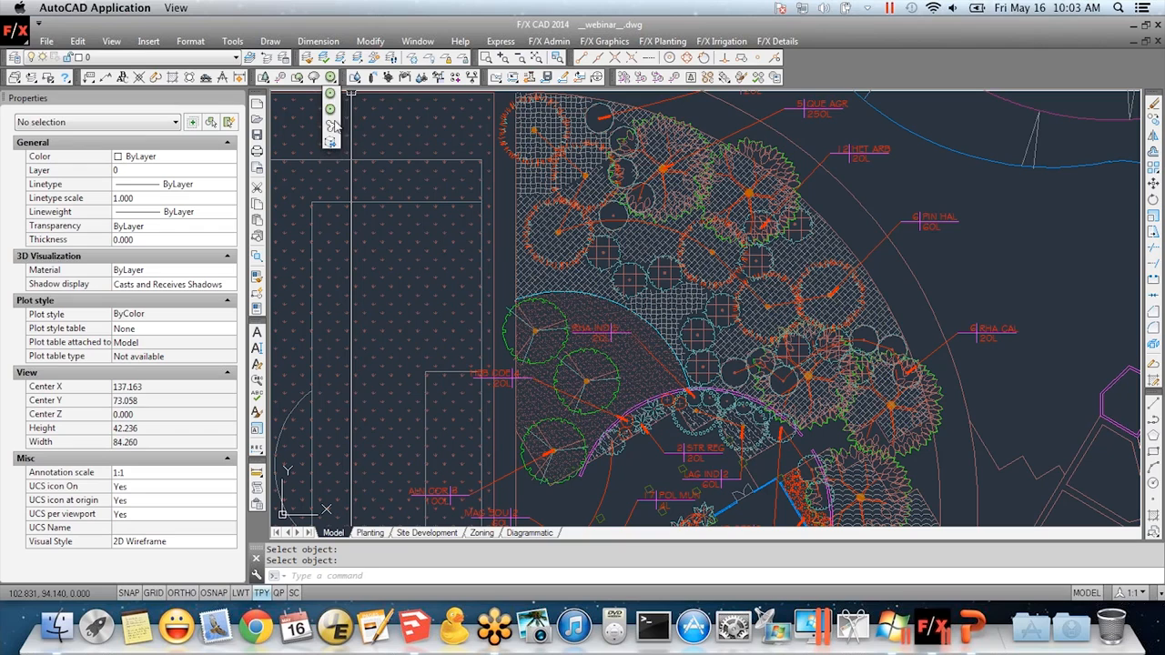
{"action": "left_click", "coordinate": [665, 41]}
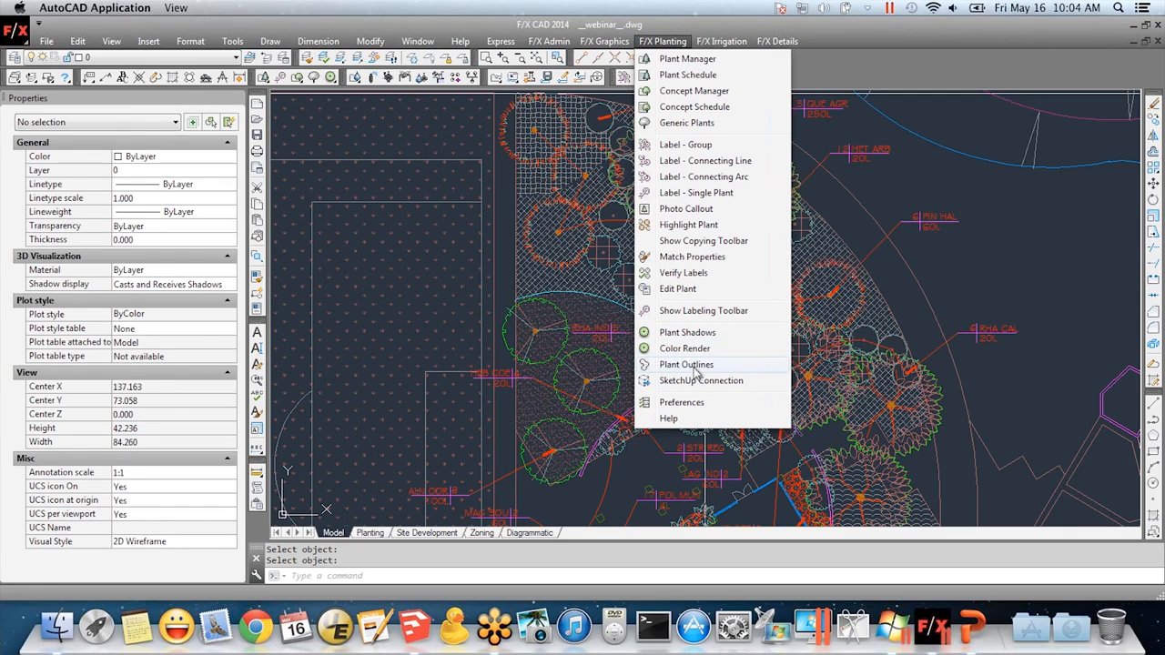
{"action": "left_click", "coordinate": [692, 332]}
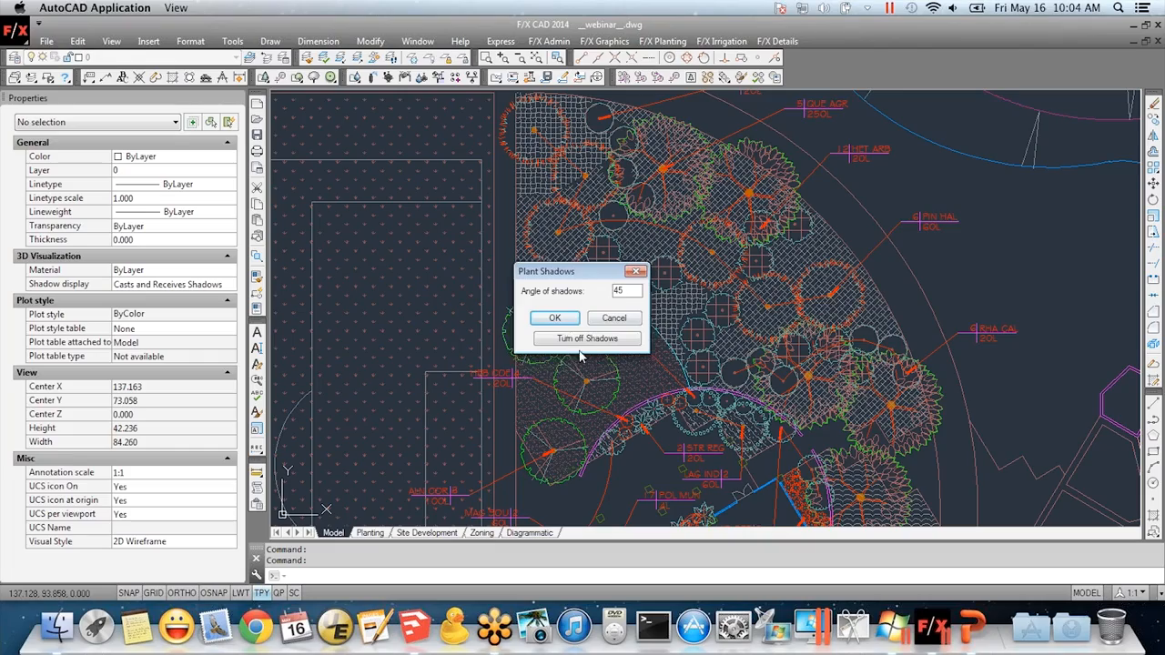
{"action": "left_click", "coordinate": [557, 317]}
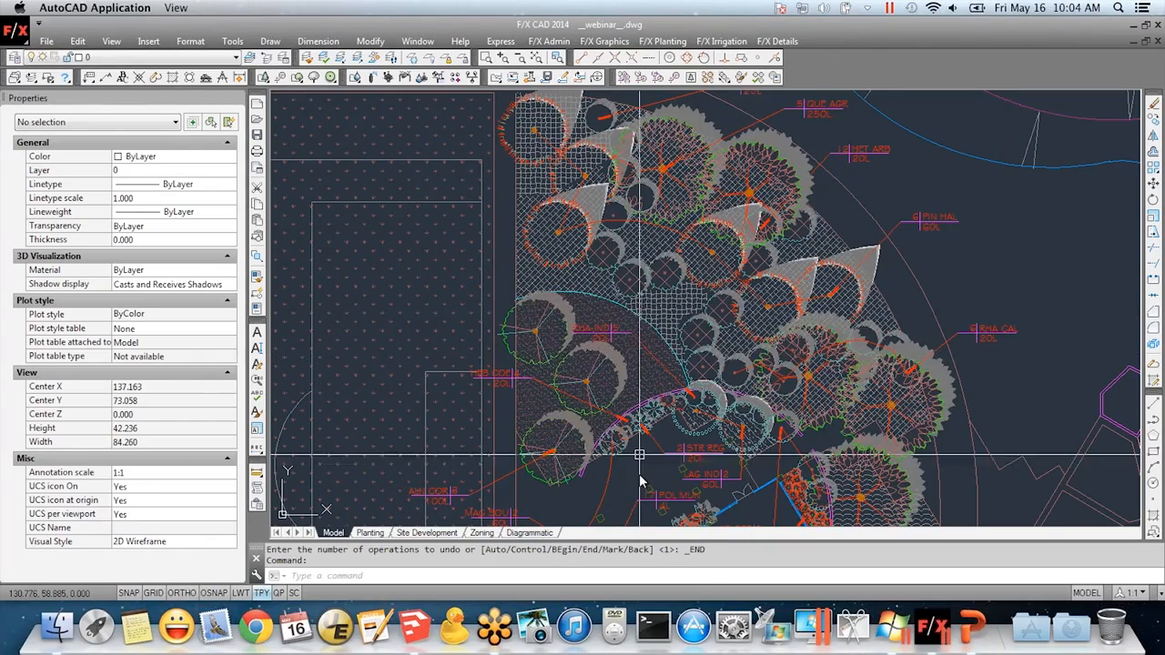
Regenerate the plant shadows at an angle that casts them straight up the plan
{"action": "middle_click_drag", "start_coordinate": [640, 461], "coordinate": [617, 433]}
{"action": "scroll", "coordinate": [617, 432], "scroll_direction": "up", "scroll_amount": 4}
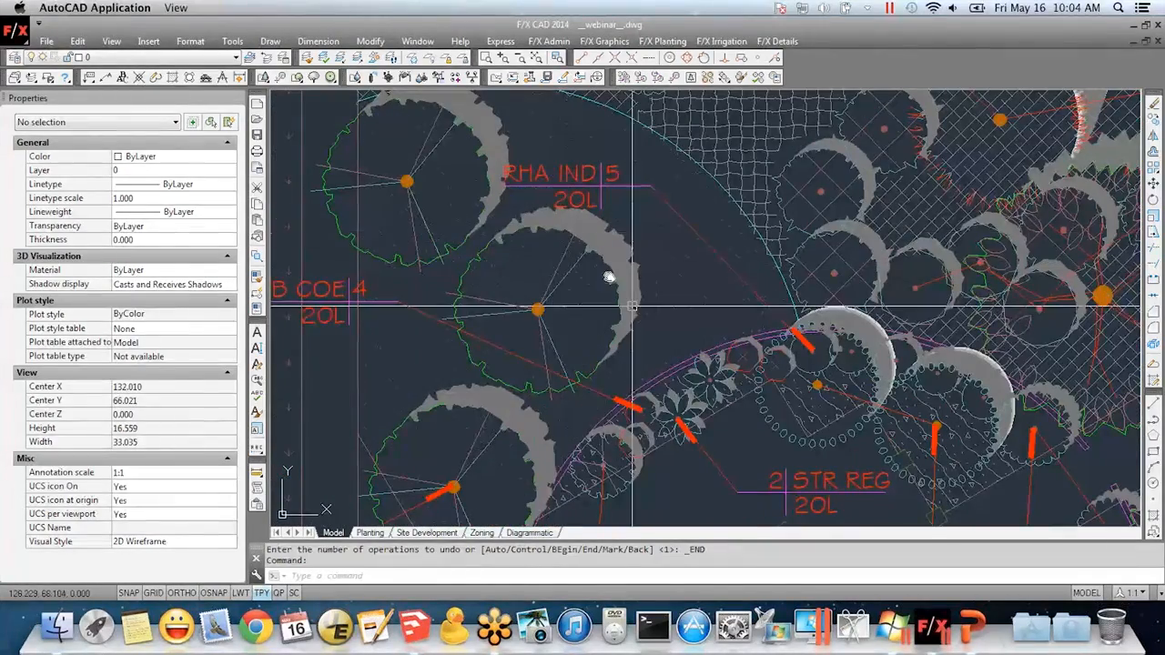
{"action": "middle_click_drag", "start_coordinate": [925, 251], "coordinate": [803, 329]}
{"action": "scroll", "coordinate": [801, 327], "scroll_direction": "down", "scroll_amount": 2}
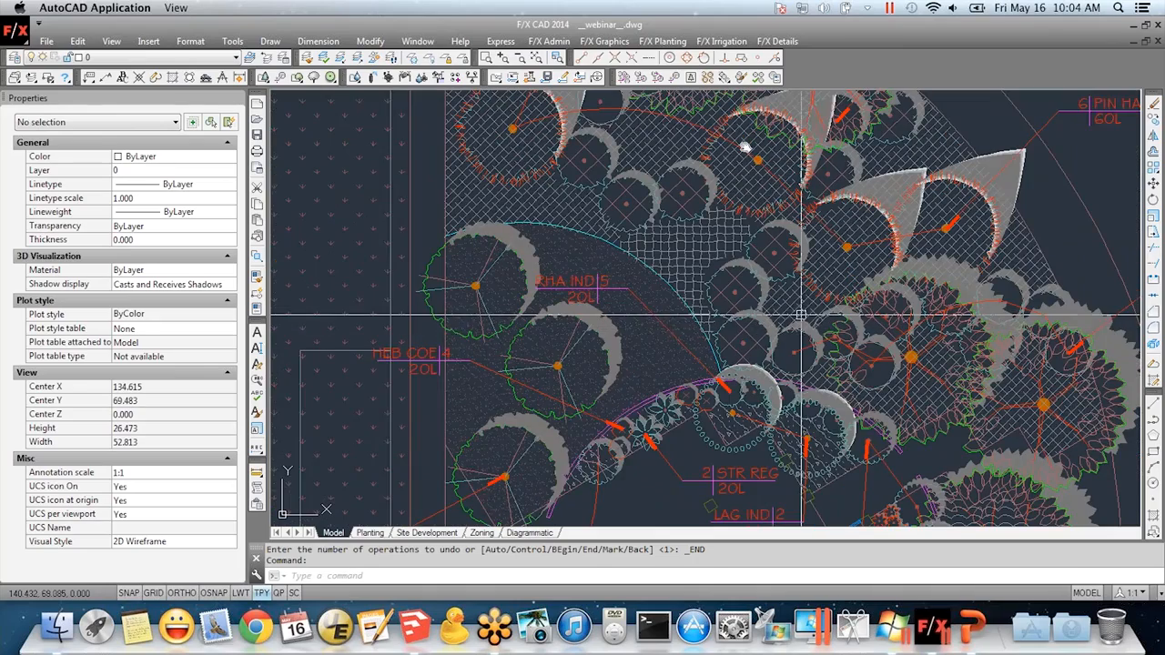
{"action": "left_click", "coordinate": [332, 79]}
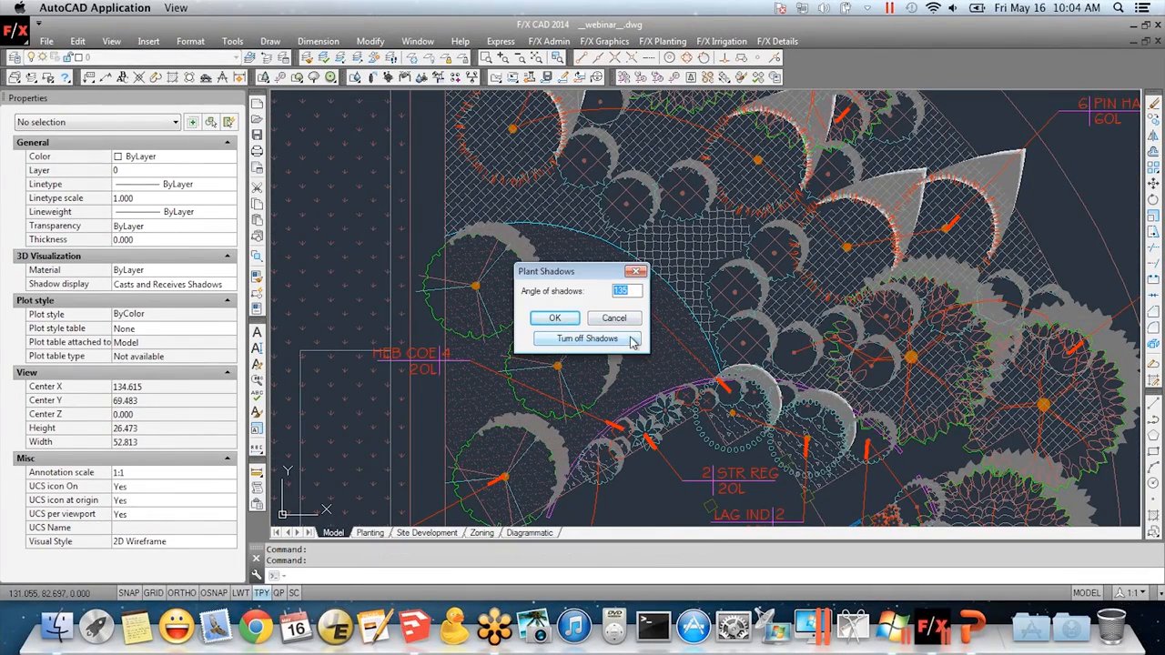
{"action": "left_click", "coordinate": [554, 318]}
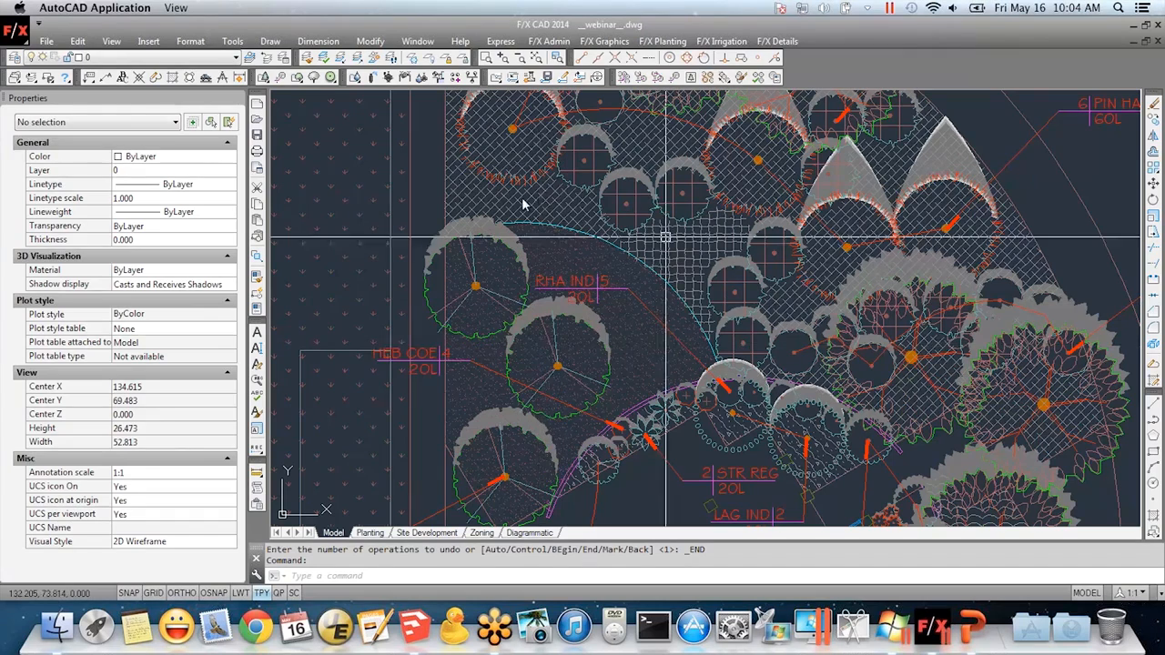
Turn off the plant shadows and generate them again at an angle of 135
{"action": "left_click", "coordinate": [332, 78]}
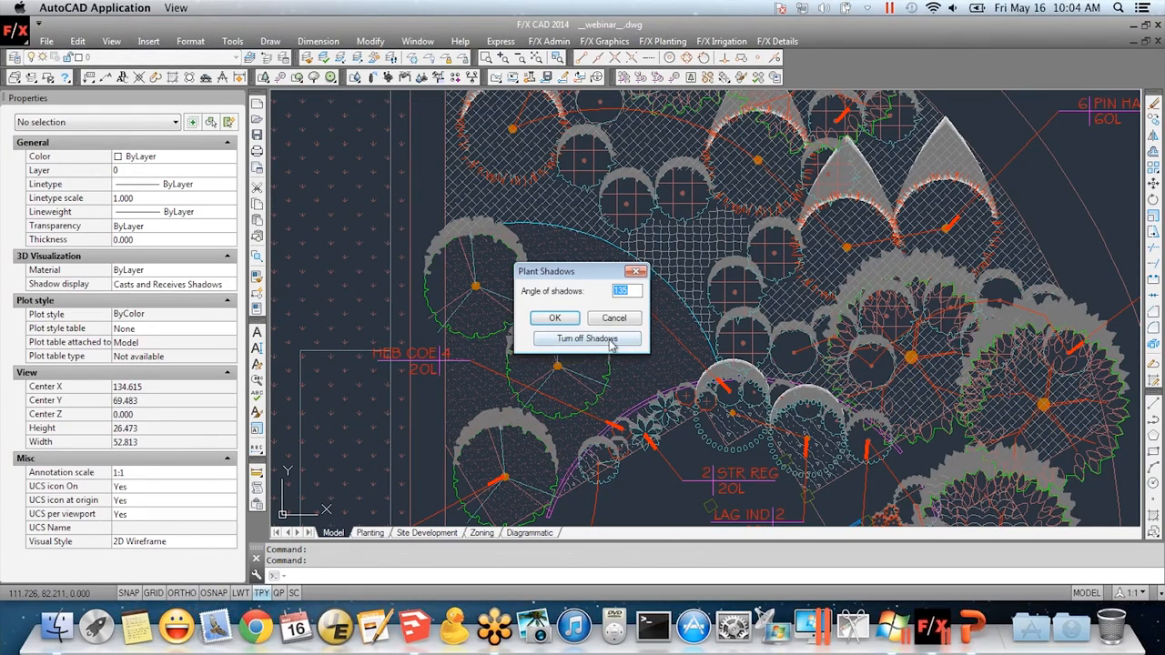
{"action": "left_click", "coordinate": [605, 343]}
{"action": "left_click", "coordinate": [332, 79]}
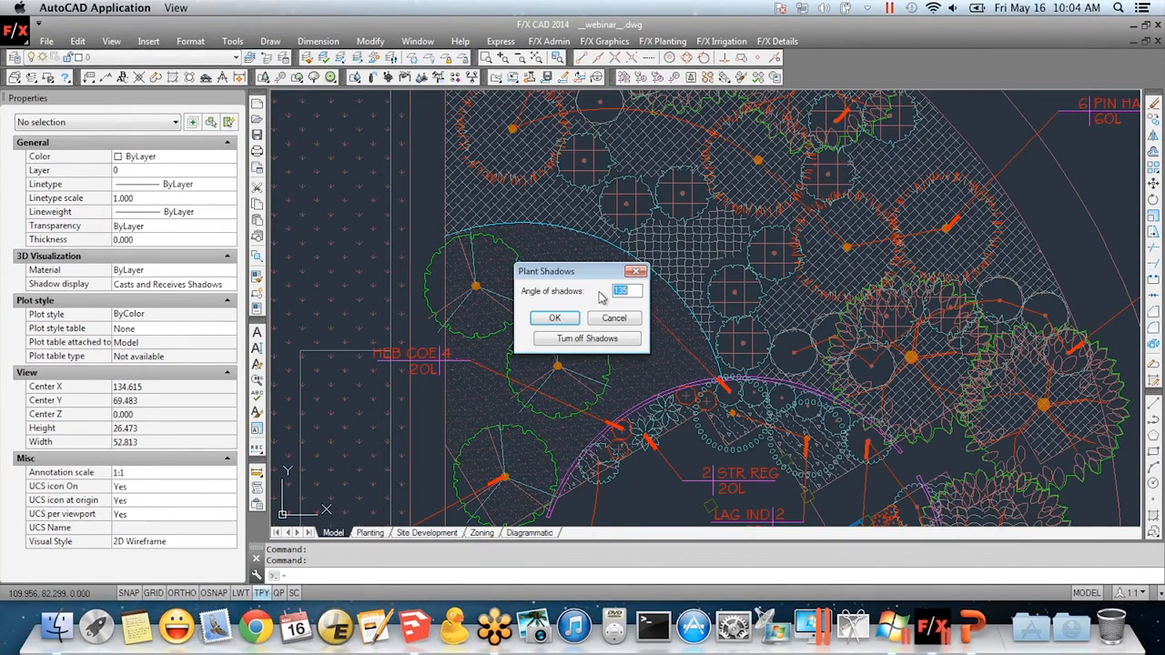
{"action": "left_click", "coordinate": [565, 324]}
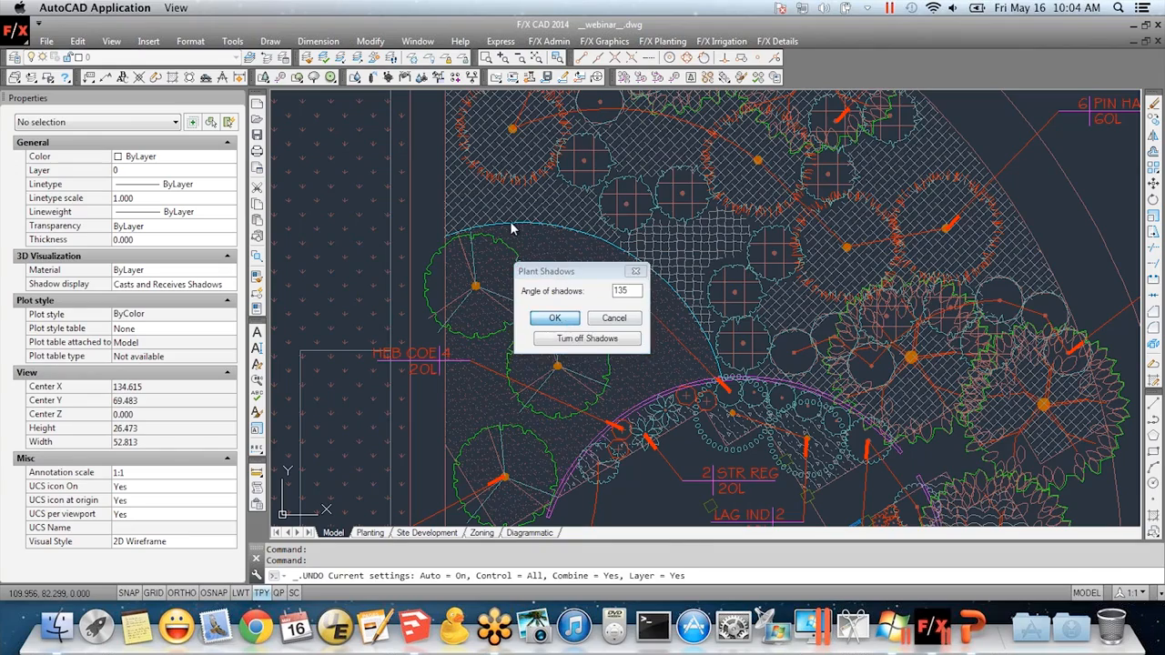
Freeze the shrub and tree label layers by picking labels beside the planting bed
{"action": "scroll", "coordinate": [631, 267], "scroll_direction": "down", "scroll_amount": 2}
{"action": "middle_click_drag", "start_coordinate": [732, 244], "coordinate": [712, 377]}
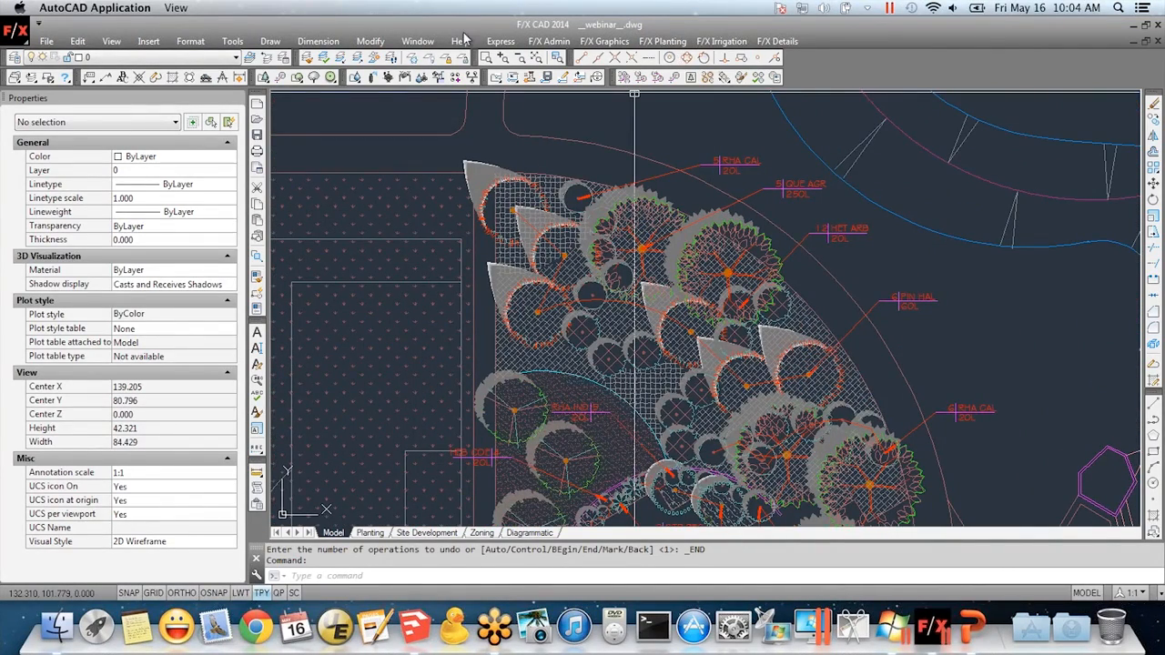
{"action": "left_click", "coordinate": [411, 57]}
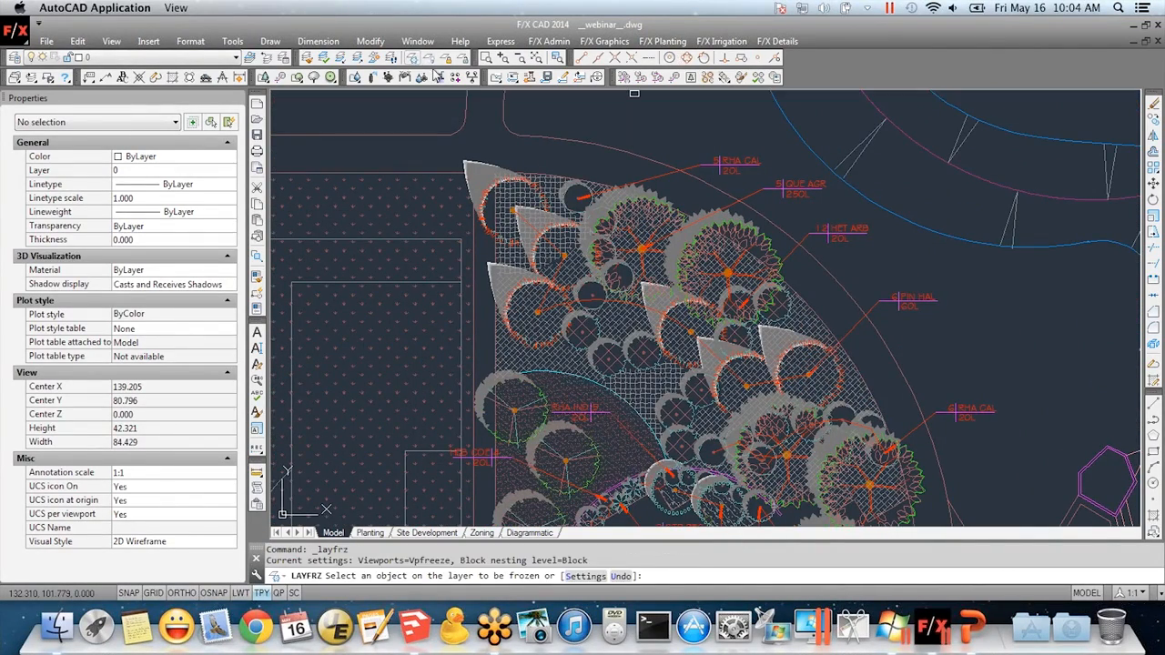
{"action": "left_click", "coordinate": [745, 169]}
{"action": "scroll", "coordinate": [774, 246], "scroll_direction": "down", "scroll_amount": 3}
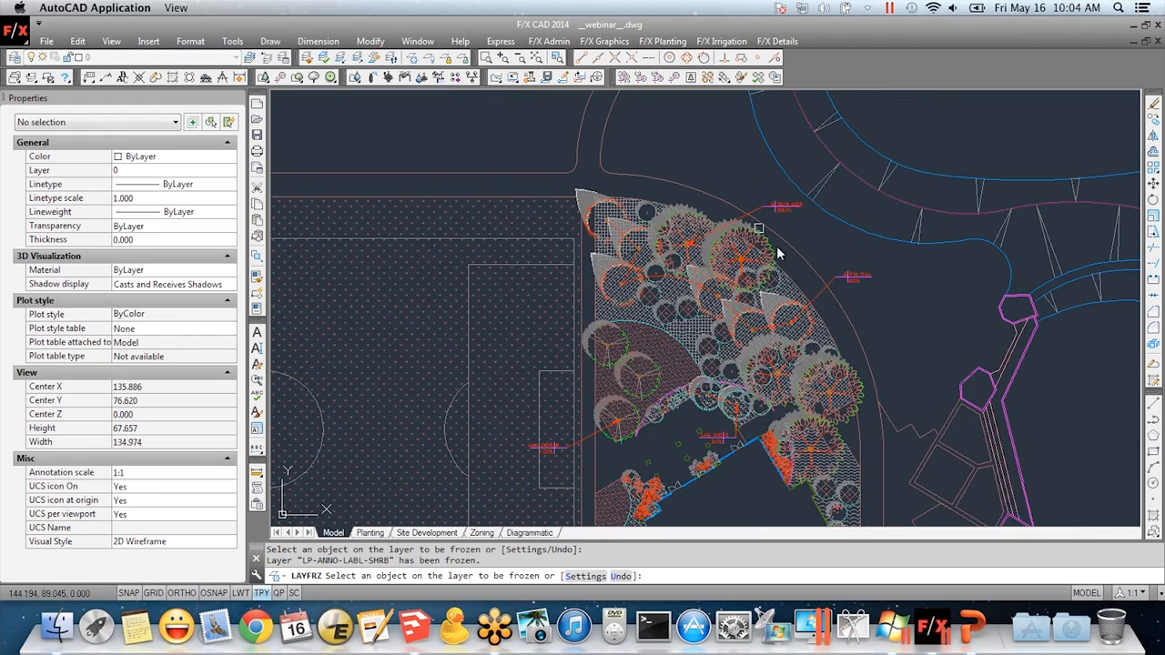
{"action": "scroll", "coordinate": [749, 242], "scroll_direction": "up", "scroll_amount": 2}
{"action": "middle_click_drag", "start_coordinate": [749, 243], "coordinate": [716, 275]}
{"action": "left_click", "coordinate": [807, 171]}
{"action": "right_click", "coordinate": [820, 200]}
{"action": "left_click", "coordinate": [874, 226]}
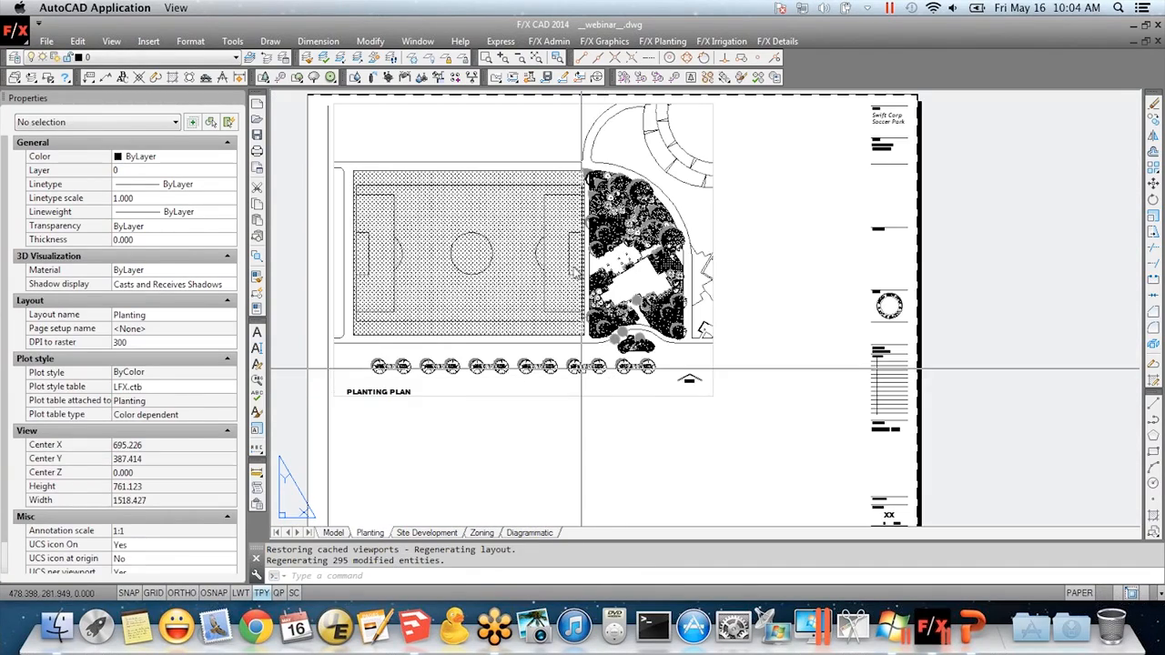
Regenerate all viewports in the Planting layout to examine the plant symbols and their shadows up close
{"action": "scroll", "coordinate": [638, 216], "scroll_direction": "up", "scroll_amount": 4}
{"action": "scroll", "coordinate": [638, 216], "scroll_direction": "up", "scroll_amount": 5}
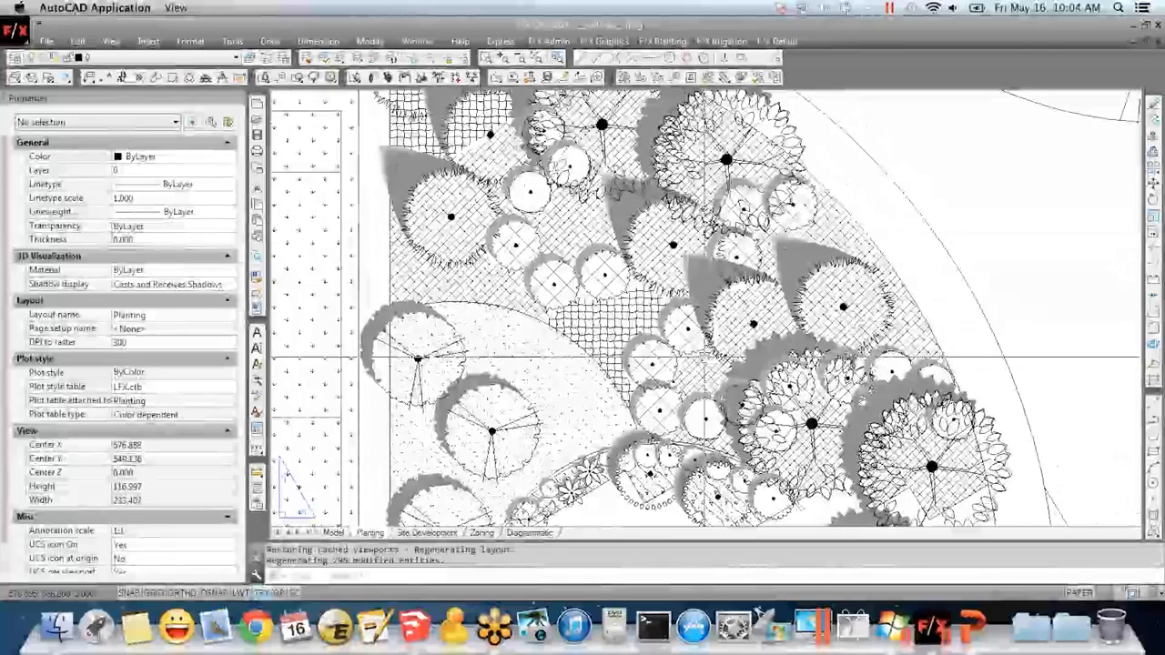
{"action": "type", "text": "rea"}
{"action": "key", "text": "Return"}
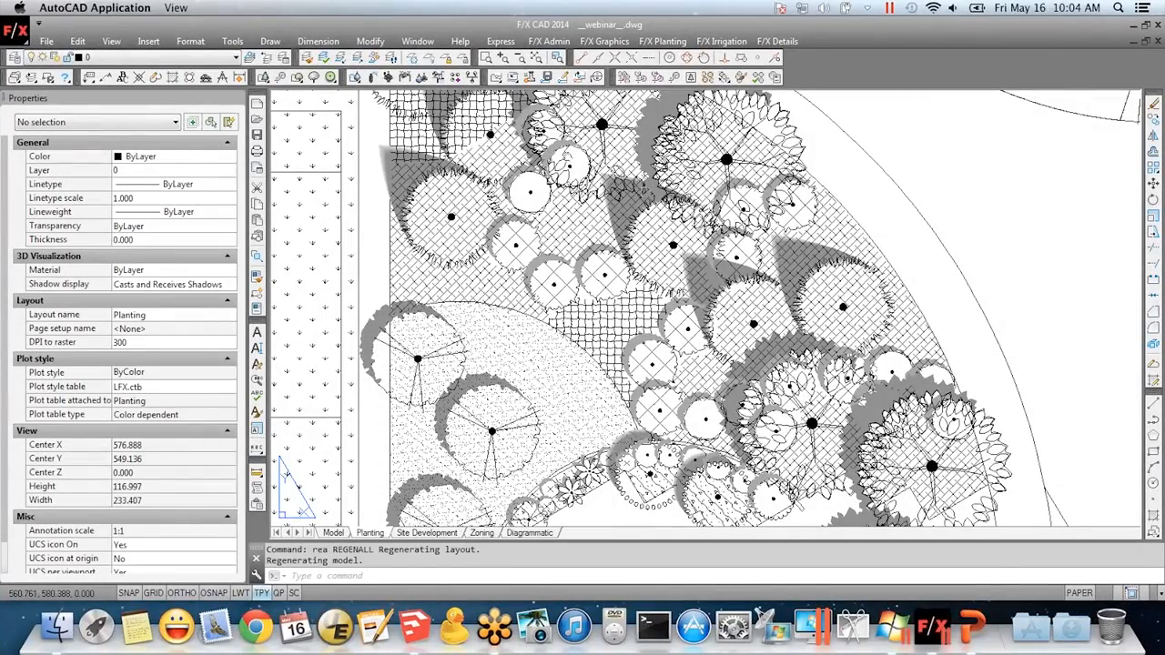
{"action": "middle_click_drag", "start_coordinate": [671, 316], "coordinate": [676, 326]}
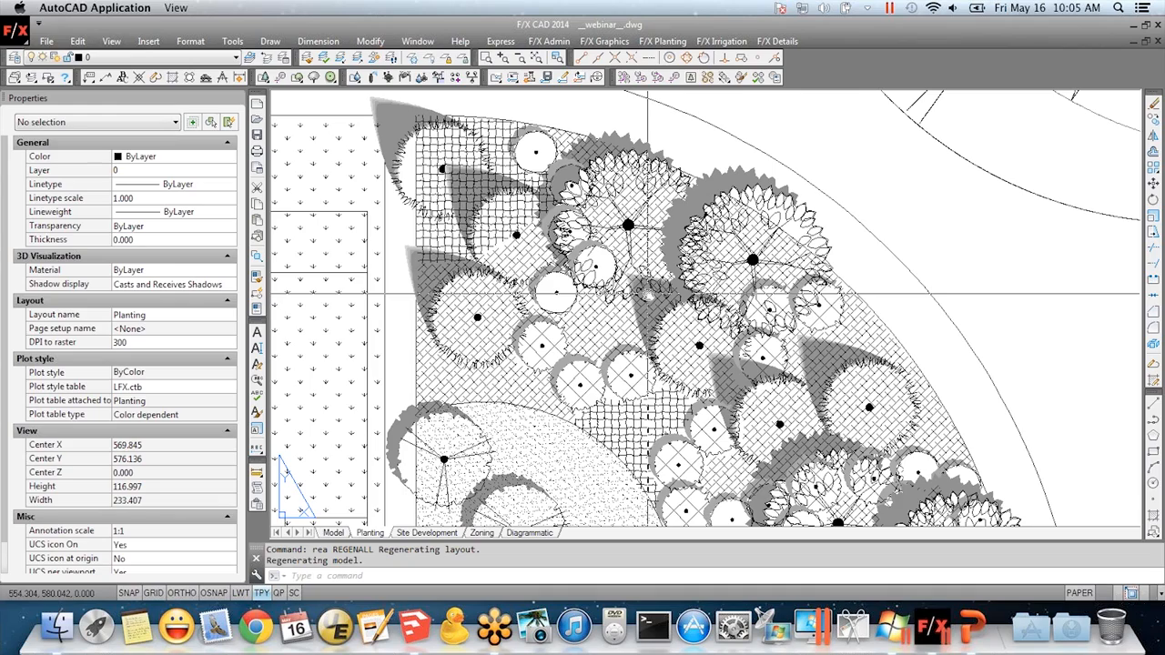
{"action": "scroll", "coordinate": [583, 250], "scroll_direction": "up", "scroll_amount": 4}
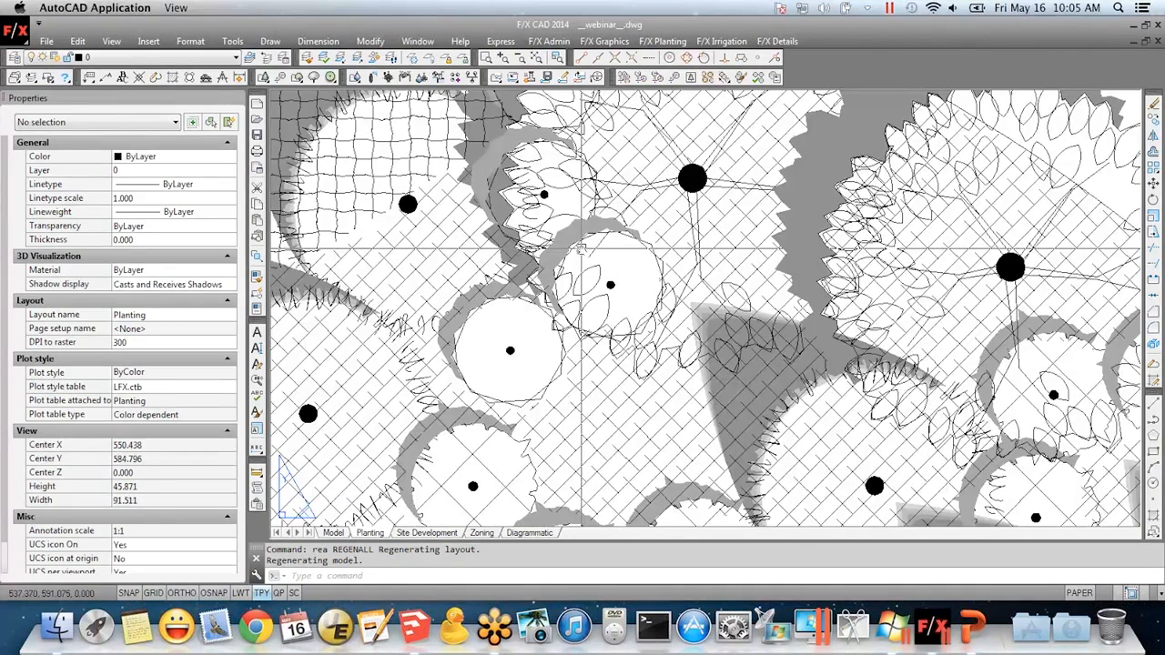
{"action": "key", "text": "Return"}
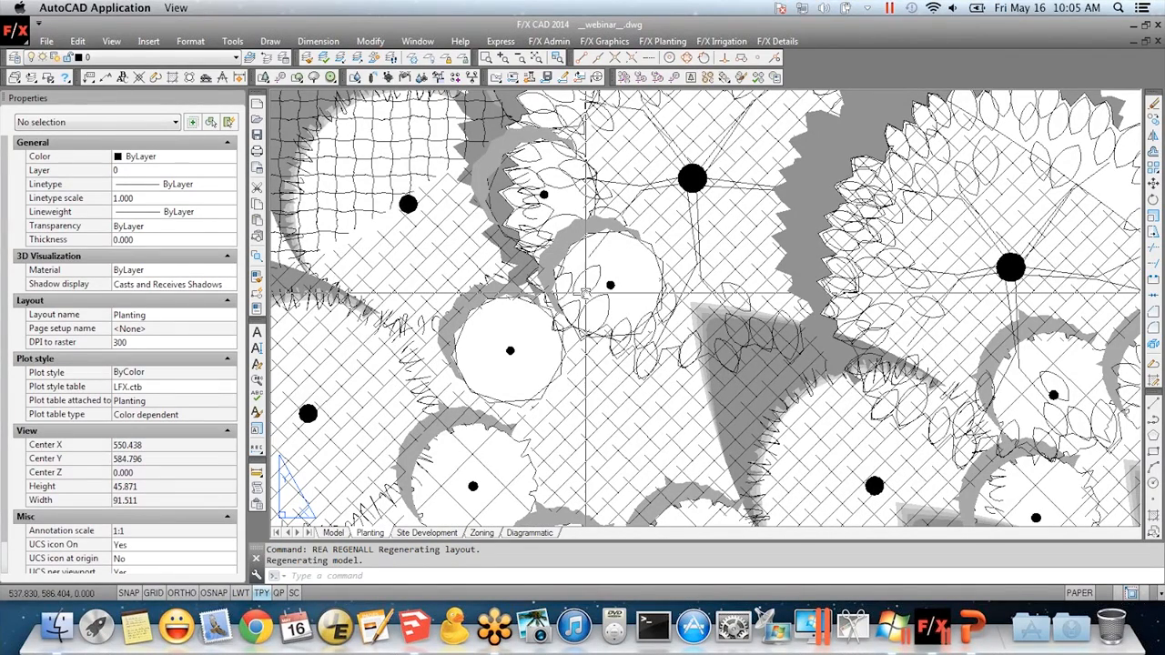
Set the layer transparency to 50 for LK-SHRB-SHAD, LK-TREE-SHAD, LK-TREE-SHAD30, LK-TREE-SHAD40 and LK-TREE-SHAD50
{"action": "scroll", "coordinate": [560, 245], "scroll_direction": "up", "scroll_amount": 2}
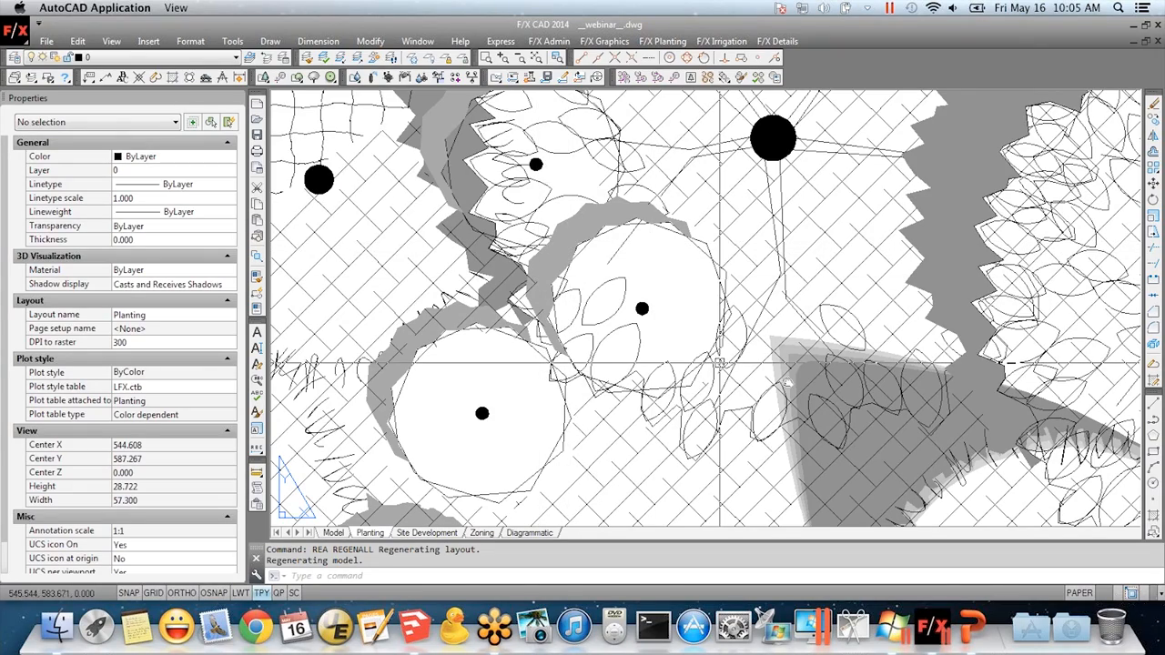
{"action": "scroll", "coordinate": [491, 374], "scroll_direction": "down", "scroll_amount": 2}
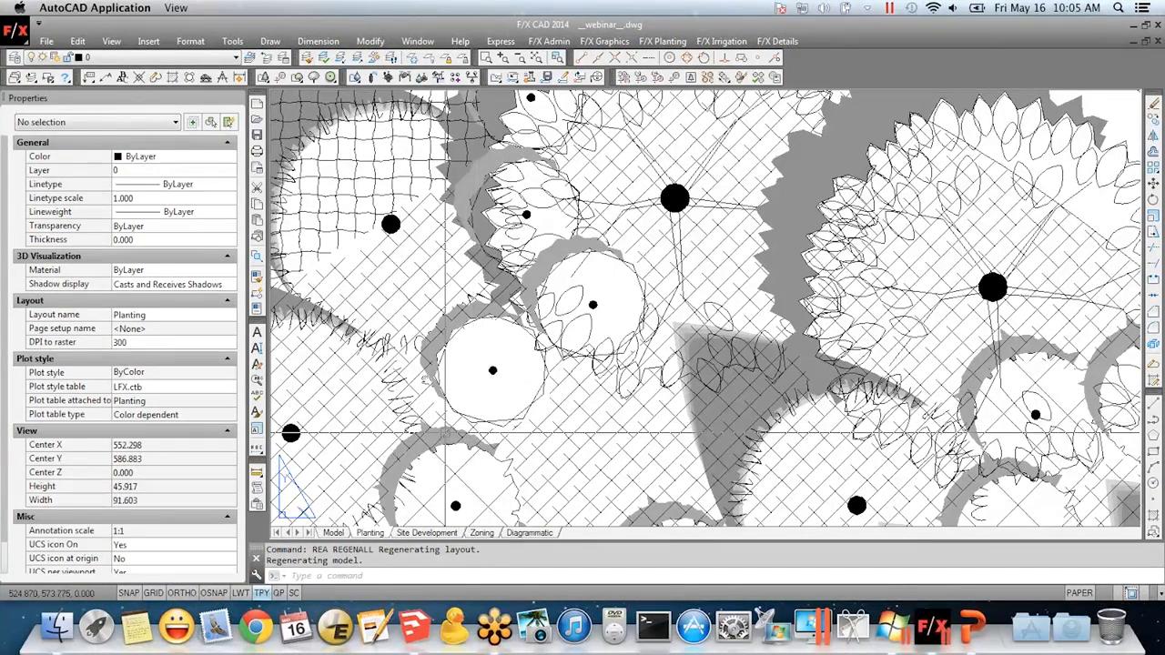
{"action": "scroll", "coordinate": [514, 273], "scroll_direction": "down", "scroll_amount": 3}
{"action": "middle_click_drag", "start_coordinate": [579, 214], "coordinate": [622, 244]}
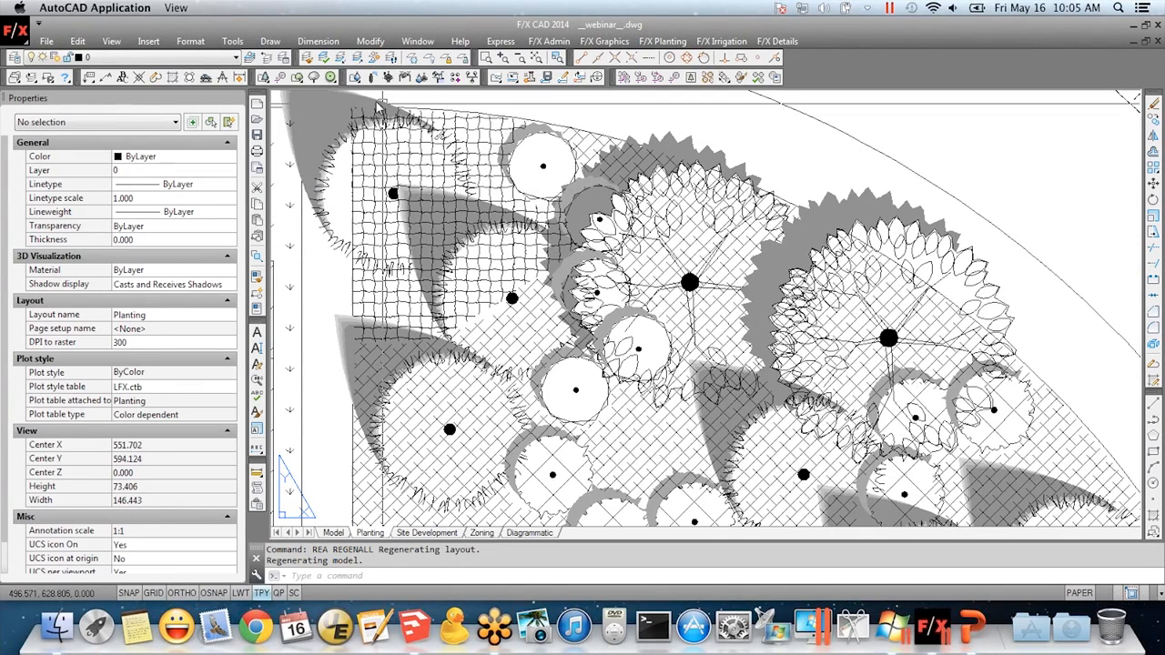
{"action": "left_click", "coordinate": [15, 58]}
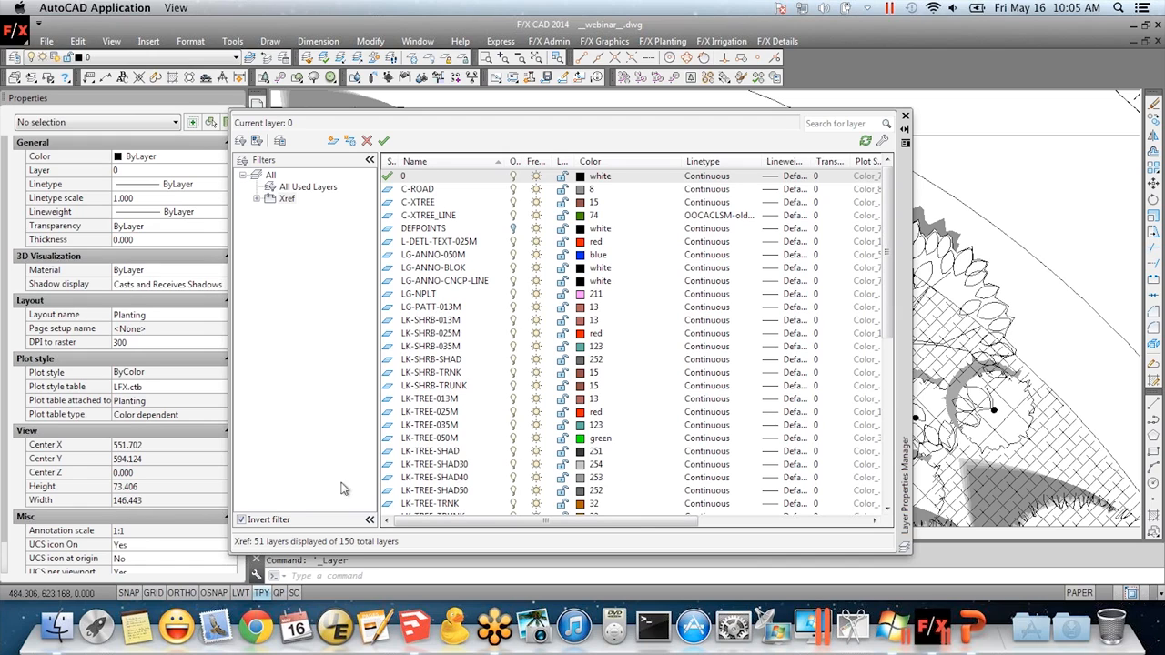
{"action": "left_click", "coordinate": [453, 452]}
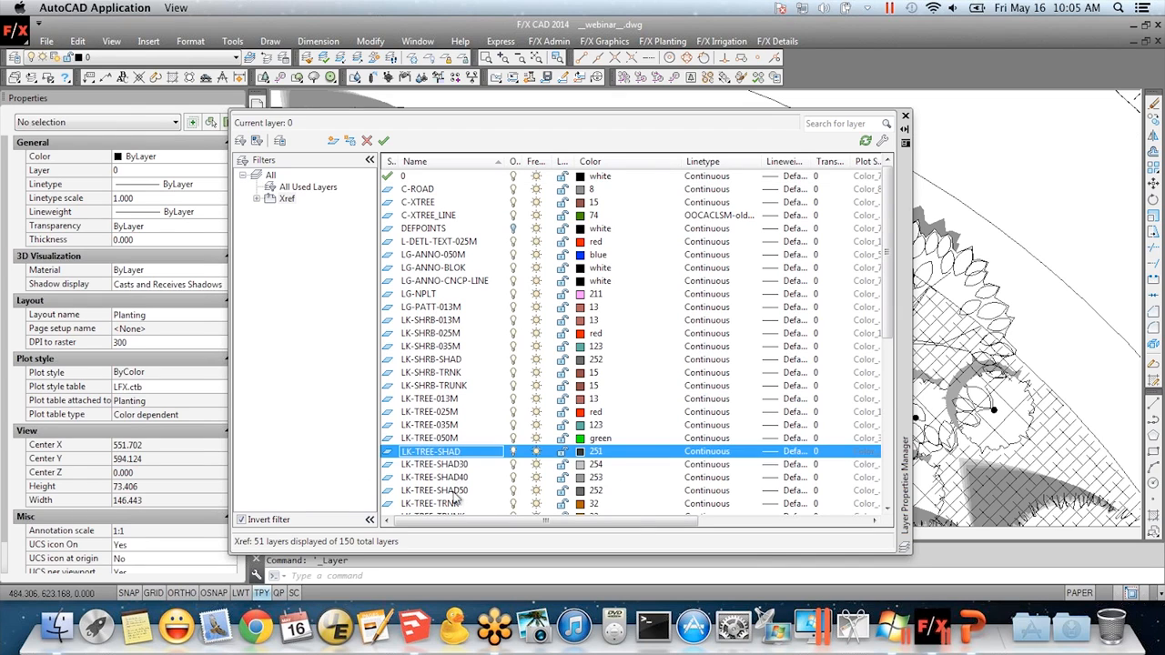
{"action": "left_click", "coordinate": [458, 491], "text": "shift"}
{"action": "scroll", "coordinate": [470, 410], "scroll_direction": "down", "scroll_amount": 1}
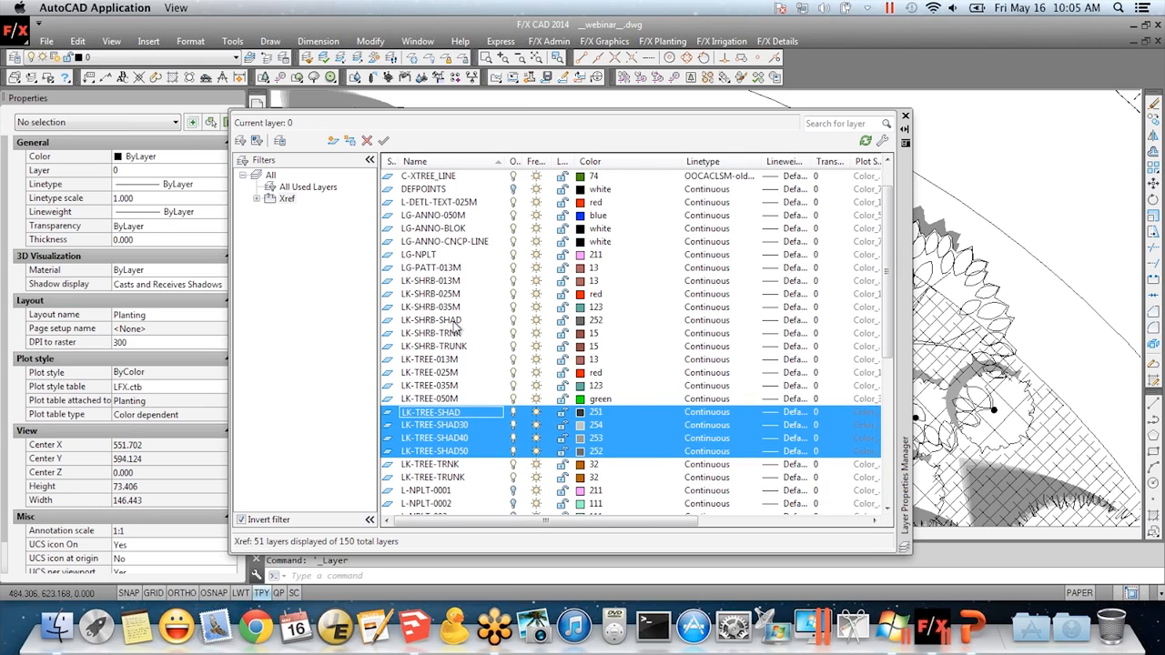
{"action": "left_click", "coordinate": [457, 323], "text": "super"}
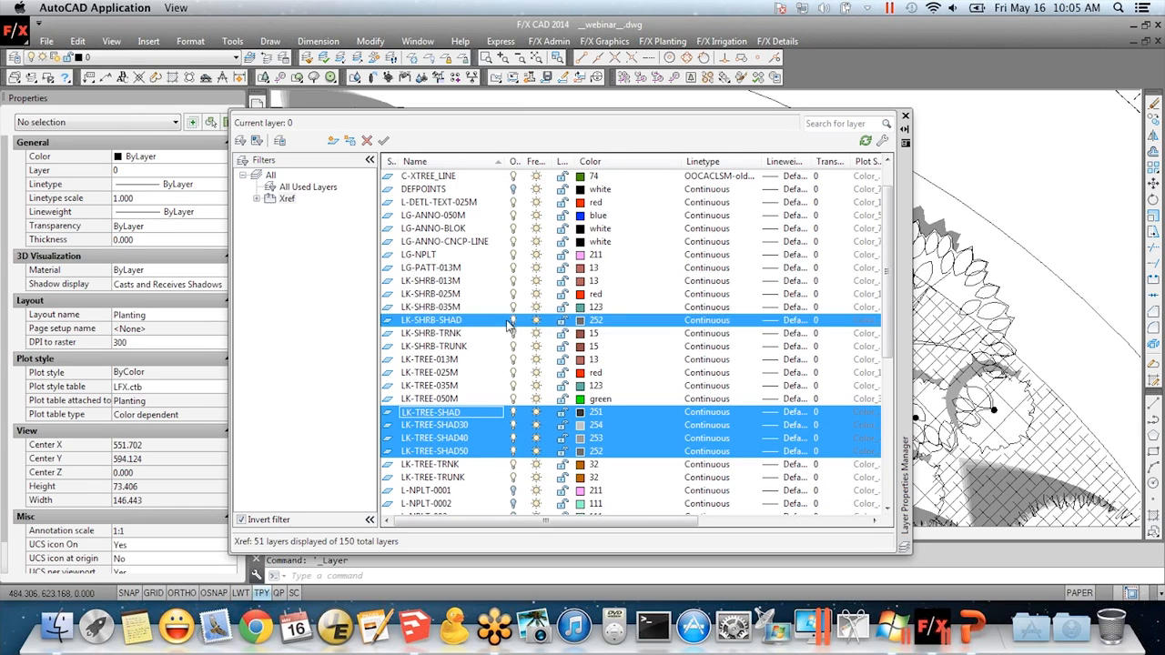
{"action": "left_click", "coordinate": [773, 327]}
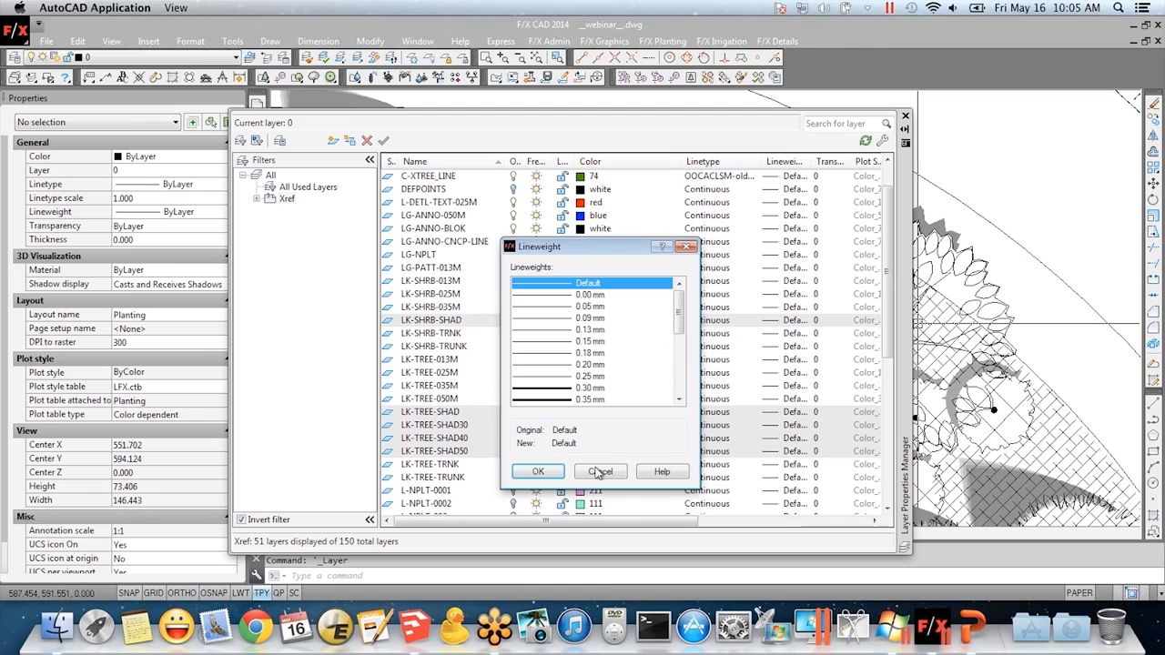
{"action": "left_click", "coordinate": [600, 472]}
{"action": "left_click", "coordinate": [822, 324]}
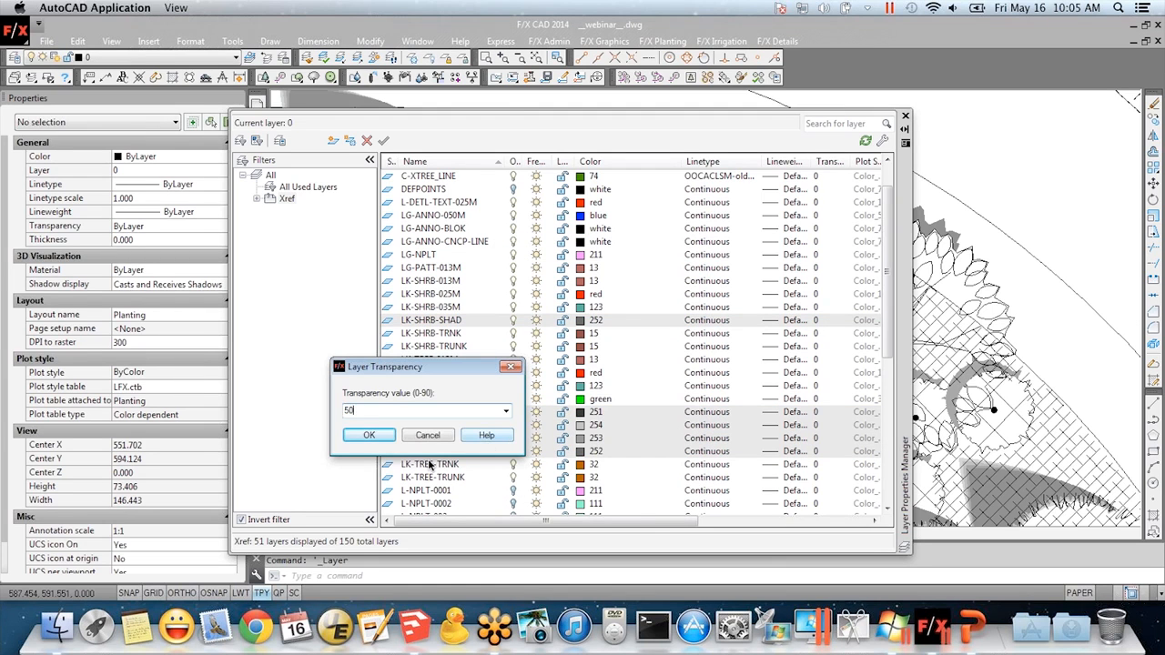
{"action": "left_click", "coordinate": [389, 439]}
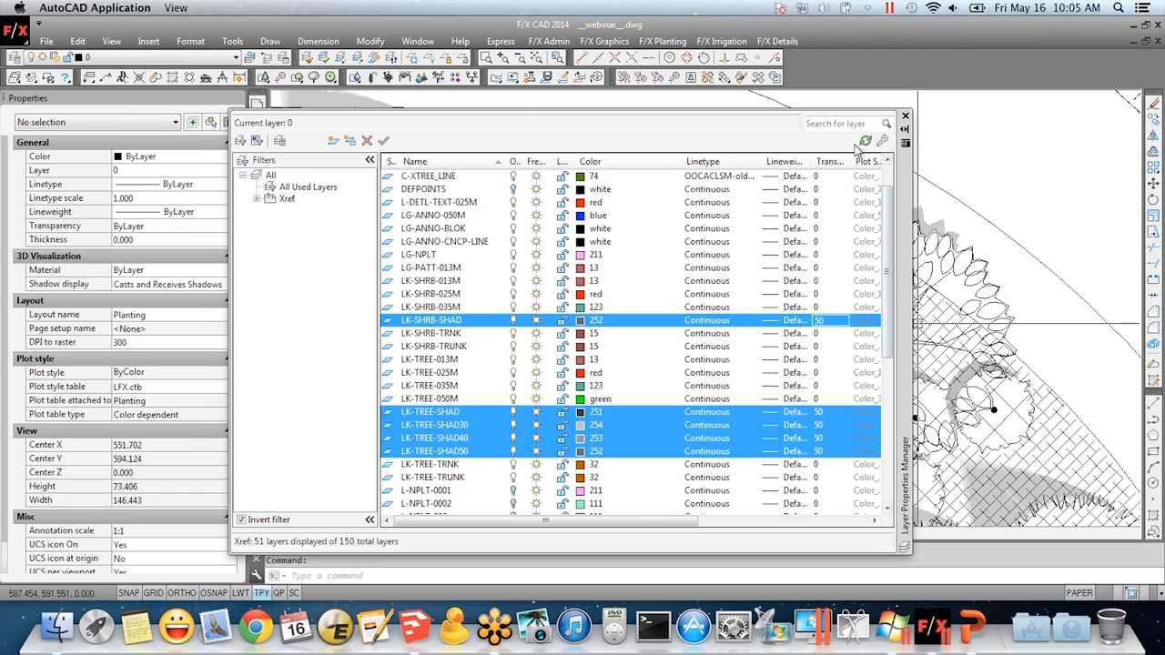
{"action": "left_click", "coordinate": [906, 117]}
Regenerate all viewports and look closely at the transparent plant shadows
{"action": "type", "text": "erea"}
{"action": "key", "text": "Return"}
{"action": "key", "text": "Escape"}
{"action": "key", "text": "Escape"}
{"action": "key", "text": "Escape"}
{"action": "type", "text": "rea"}
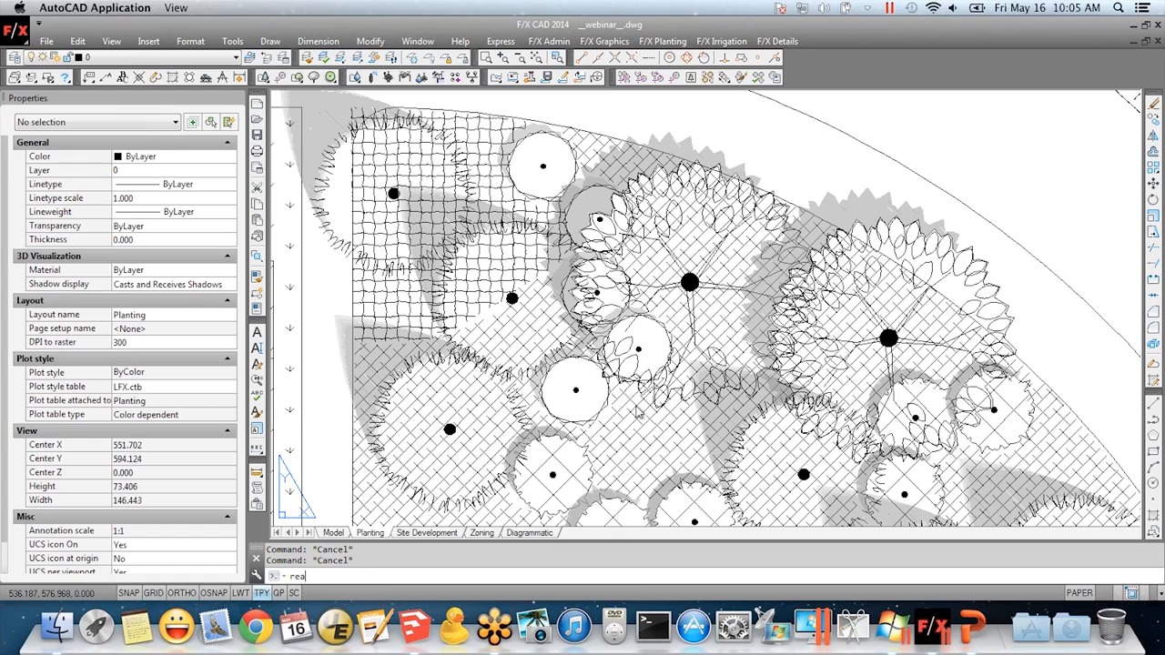
{"action": "key", "text": "Return"}
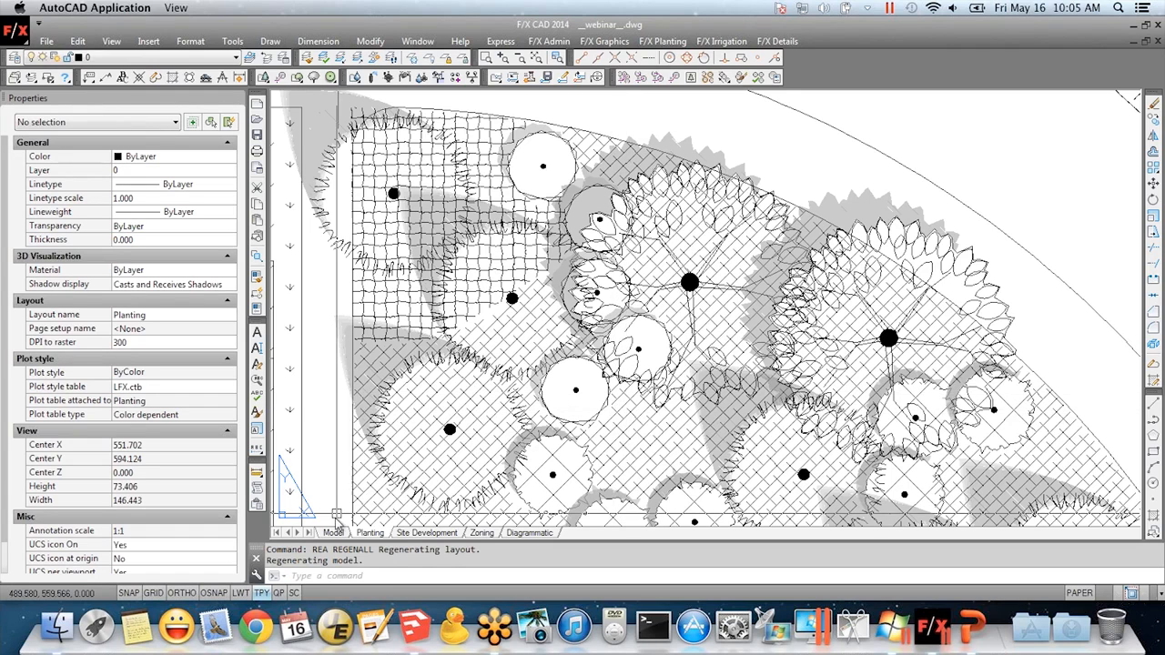
{"action": "scroll", "coordinate": [646, 427], "scroll_direction": "up", "scroll_amount": 4}
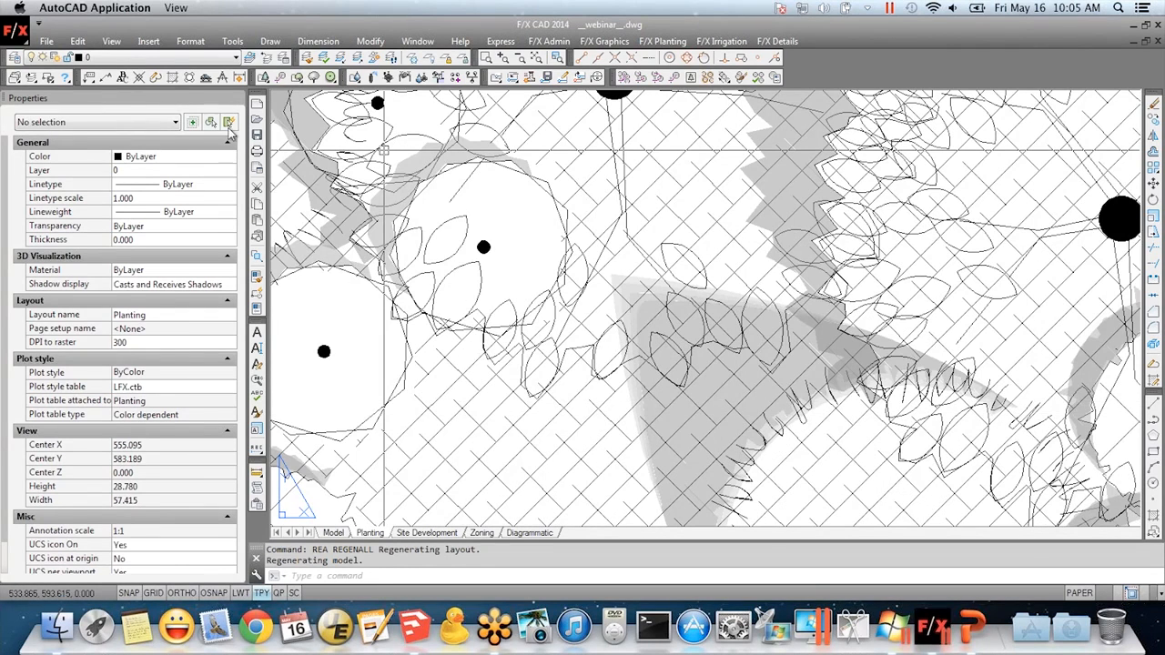
Preview the plot from the Planting layout's page setup and examine the plant symbols, shadows and lineweights across the planting bed
{"action": "left_click", "coordinate": [258, 169]}
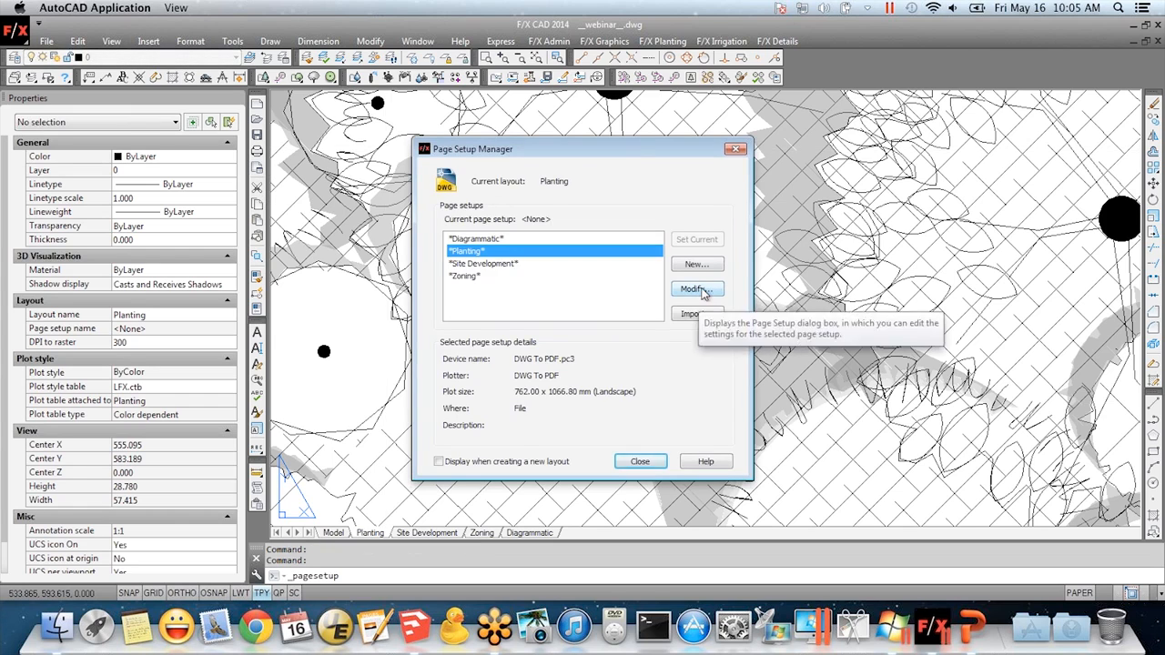
{"action": "left_click", "coordinate": [702, 292]}
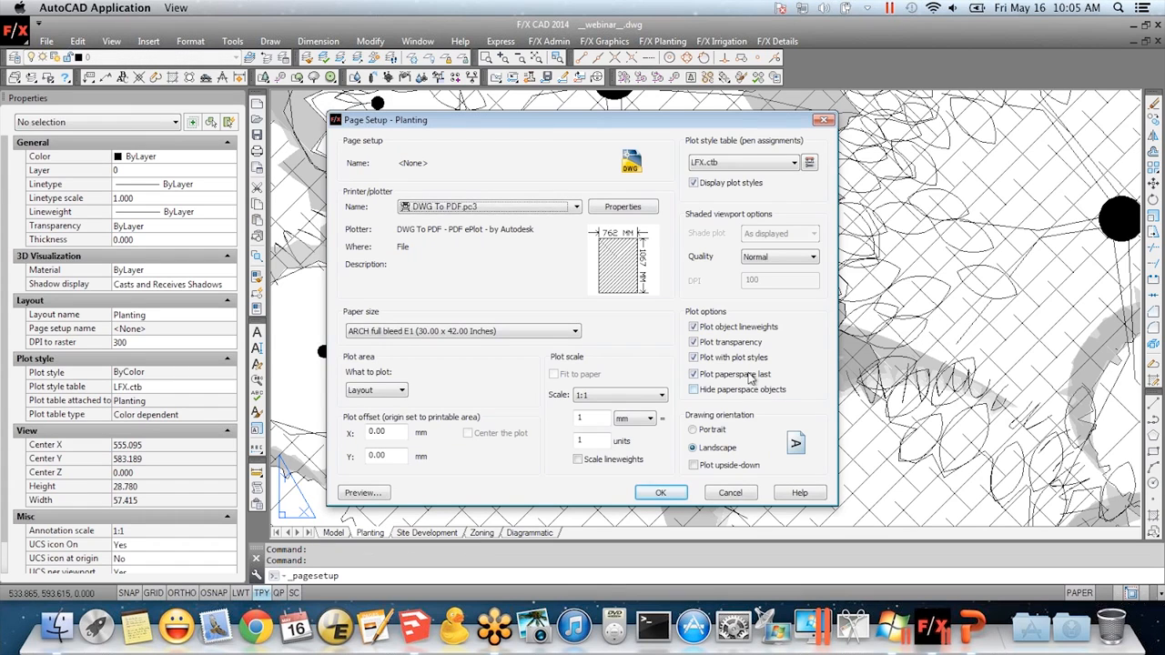
{"action": "left_click", "coordinate": [357, 493]}
{"action": "scroll", "coordinate": [583, 225], "scroll_direction": "up", "scroll_amount": 6}
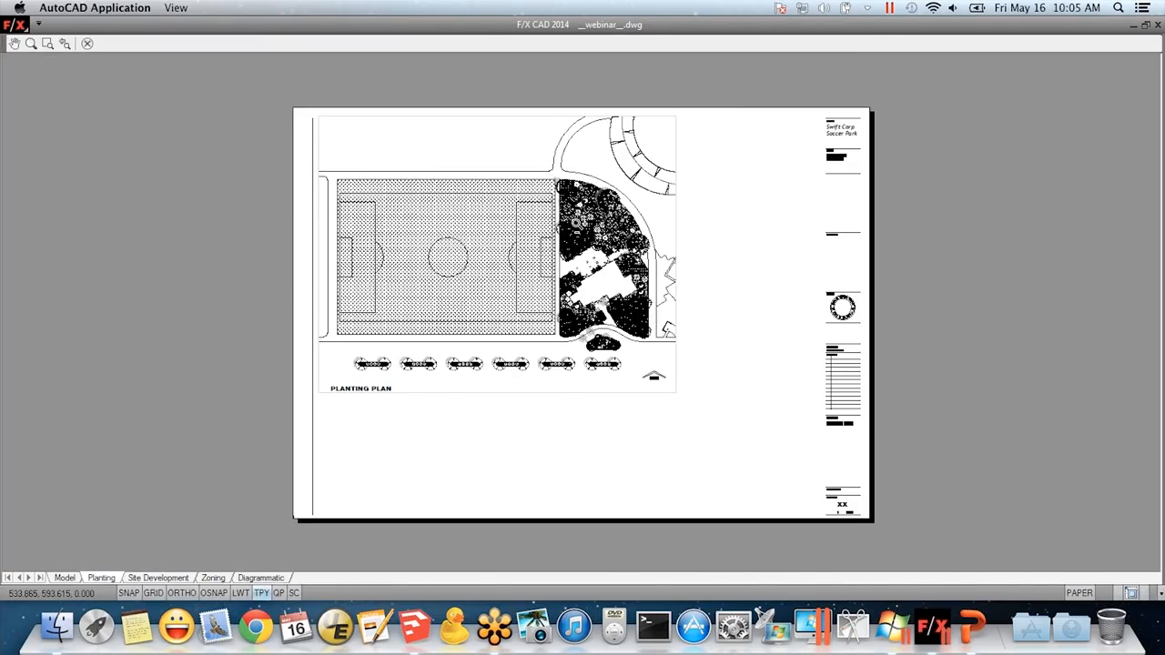
{"action": "scroll", "coordinate": [583, 225], "scroll_direction": "up", "scroll_amount": 6}
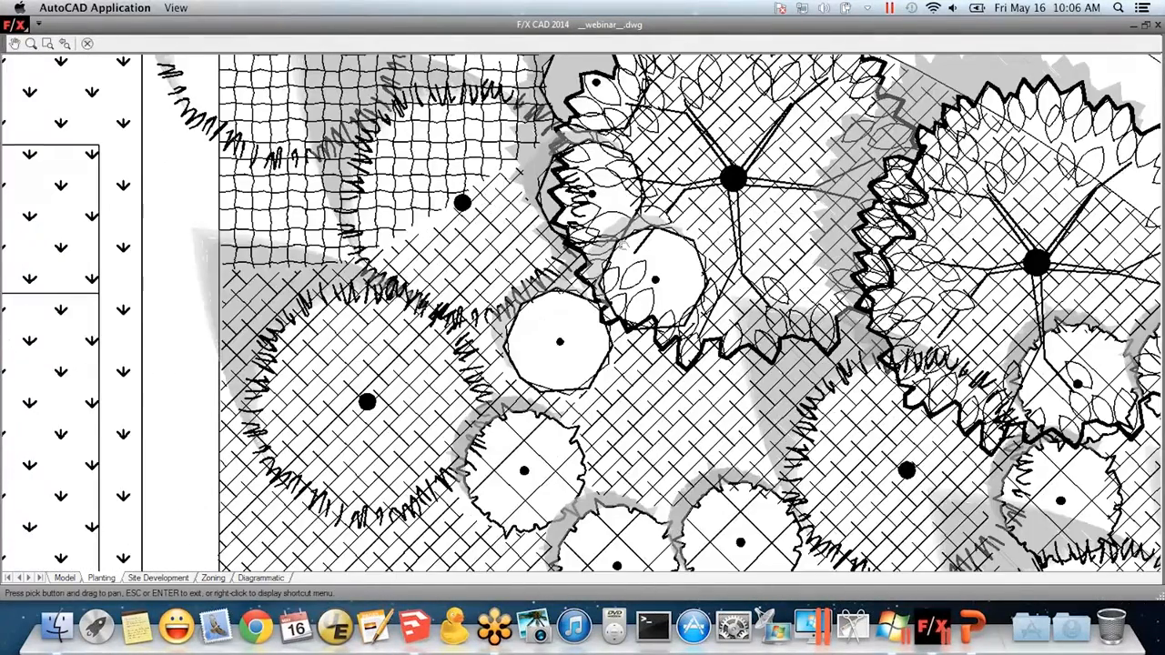
{"action": "middle_click_drag", "start_coordinate": [622, 243], "coordinate": [605, 306]}
{"action": "scroll", "coordinate": [605, 306], "scroll_direction": "down", "scroll_amount": 3}
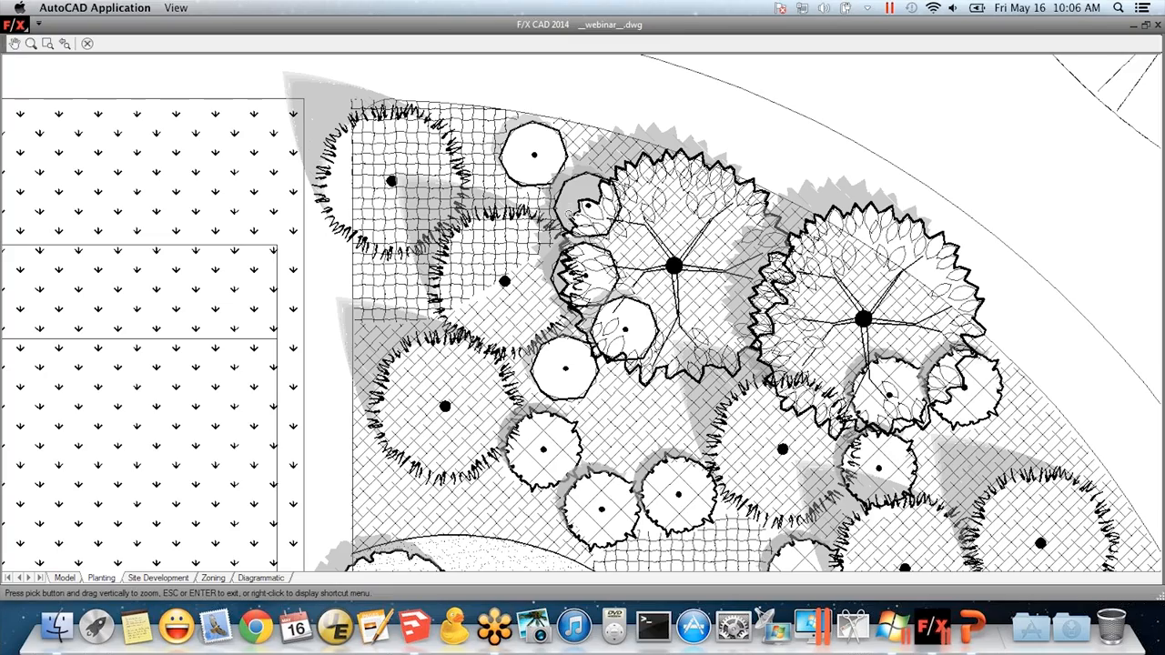
{"action": "mouse_move", "coordinate": [957, 396]}
{"action": "middle_mouse_down"}
{"action": "mouse_move", "coordinate": [896, 287]}
{"action": "mouse_move", "coordinate": [817, 231]}
{"action": "mouse_move", "coordinate": [740, 11]}
{"action": "middle_mouse_up"}
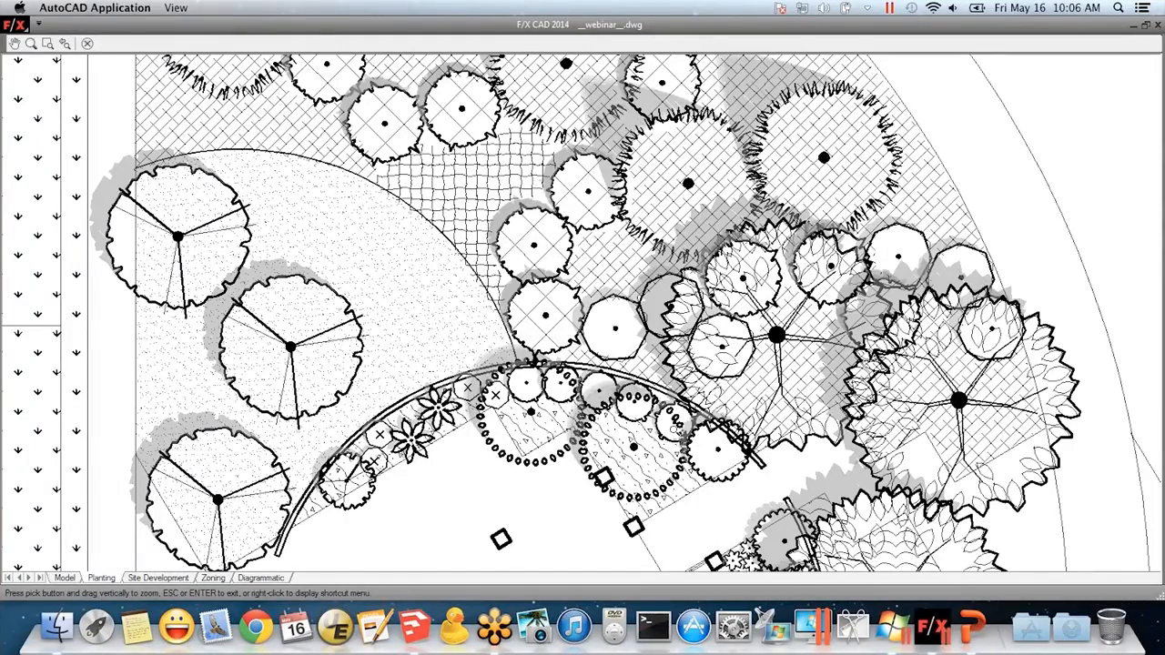
{"action": "middle_click_drag", "start_coordinate": [776, 482], "coordinate": [589, 272]}
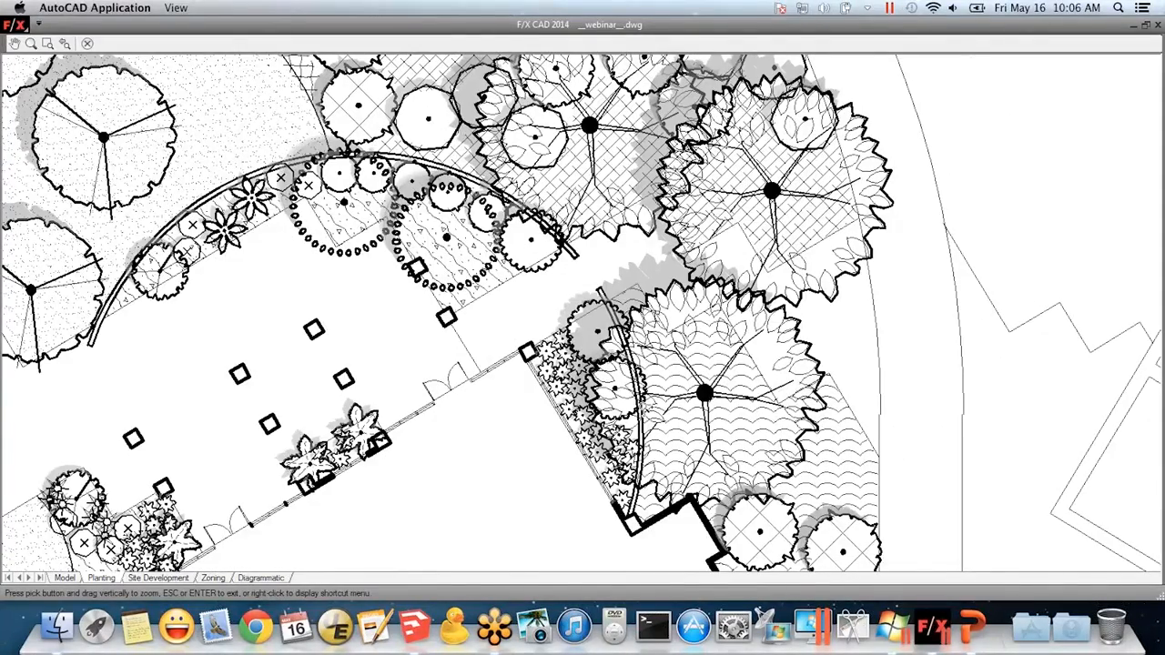
{"action": "scroll", "coordinate": [276, 302], "scroll_direction": "down", "scroll_amount": 3}
Exit the plot preview, cancel the page setup edits and close the Page Setup Manager
{"action": "right_click", "coordinate": [489, 288]}
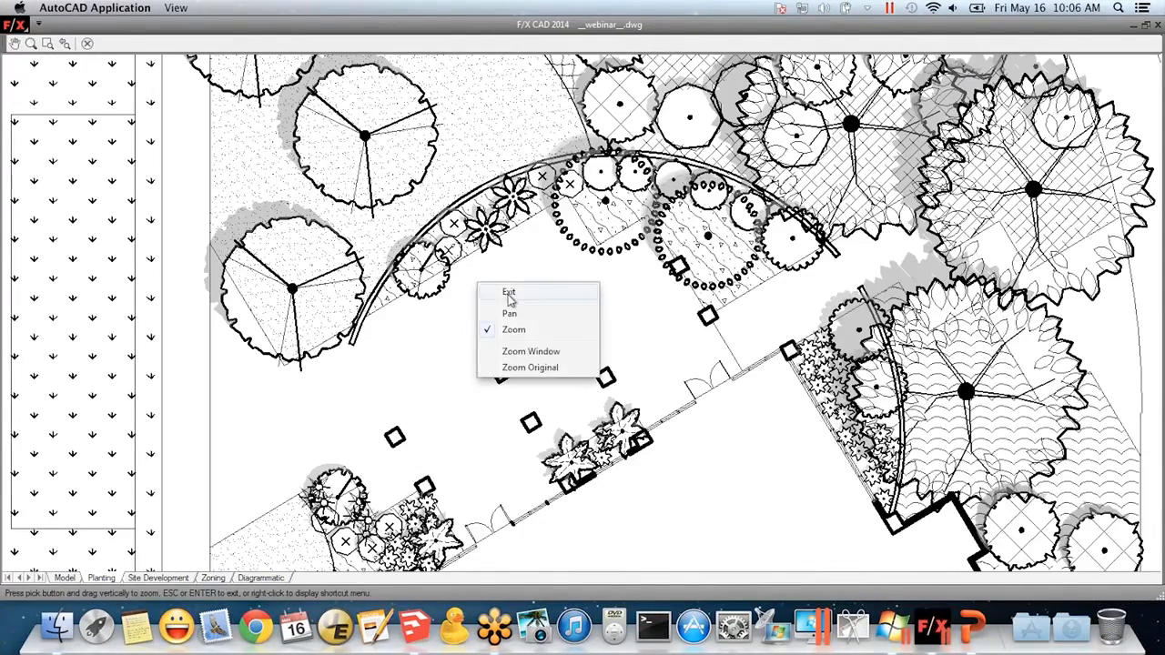
{"action": "left_click", "coordinate": [508, 294]}
{"action": "left_click", "coordinate": [728, 491]}
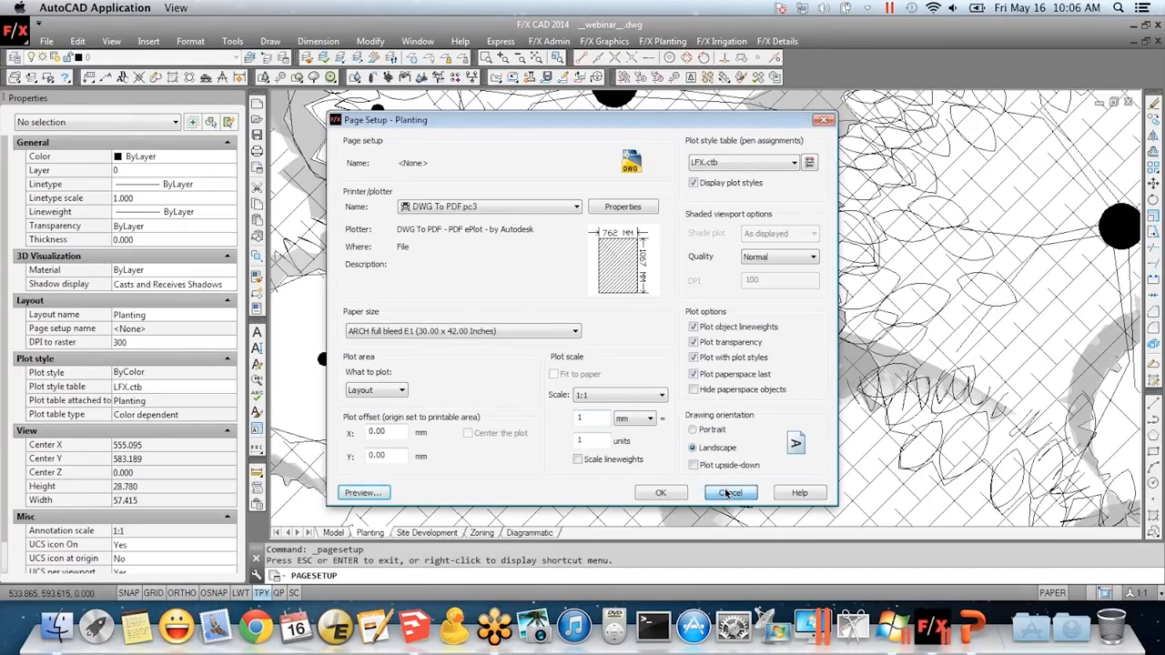
{"action": "left_click", "coordinate": [640, 461]}
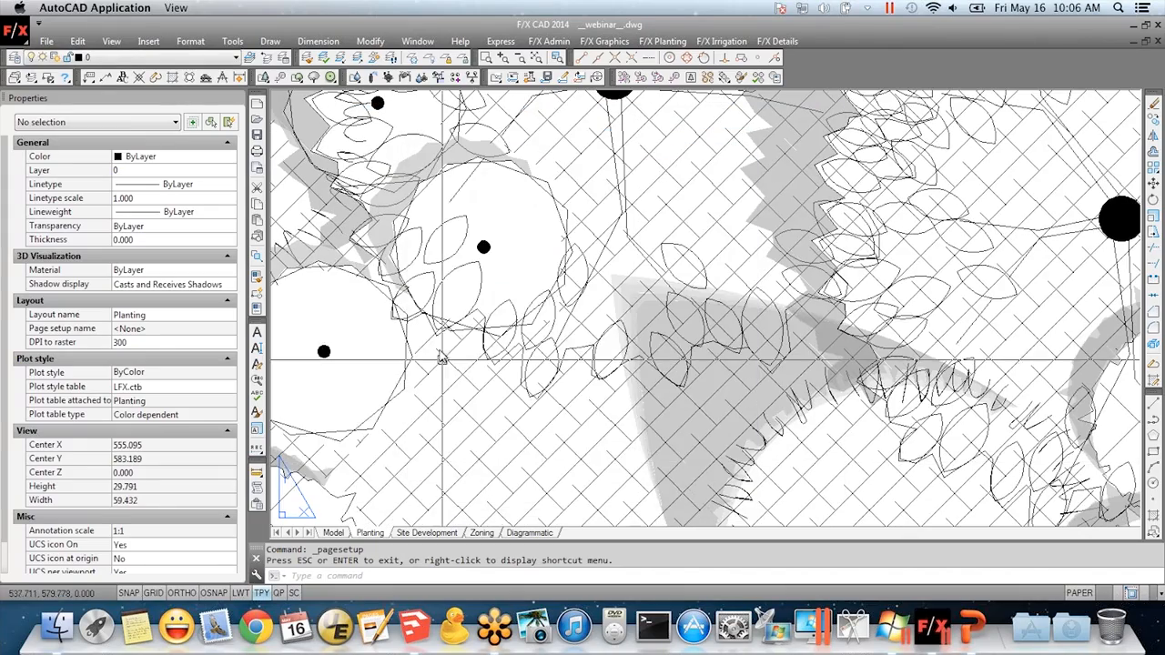
Turn off the plant shadows across the planting plan
{"action": "scroll", "coordinate": [640, 462], "scroll_direction": "down", "scroll_amount": 5}
{"action": "scroll", "coordinate": [506, 261], "scroll_direction": "down", "scroll_amount": 4}
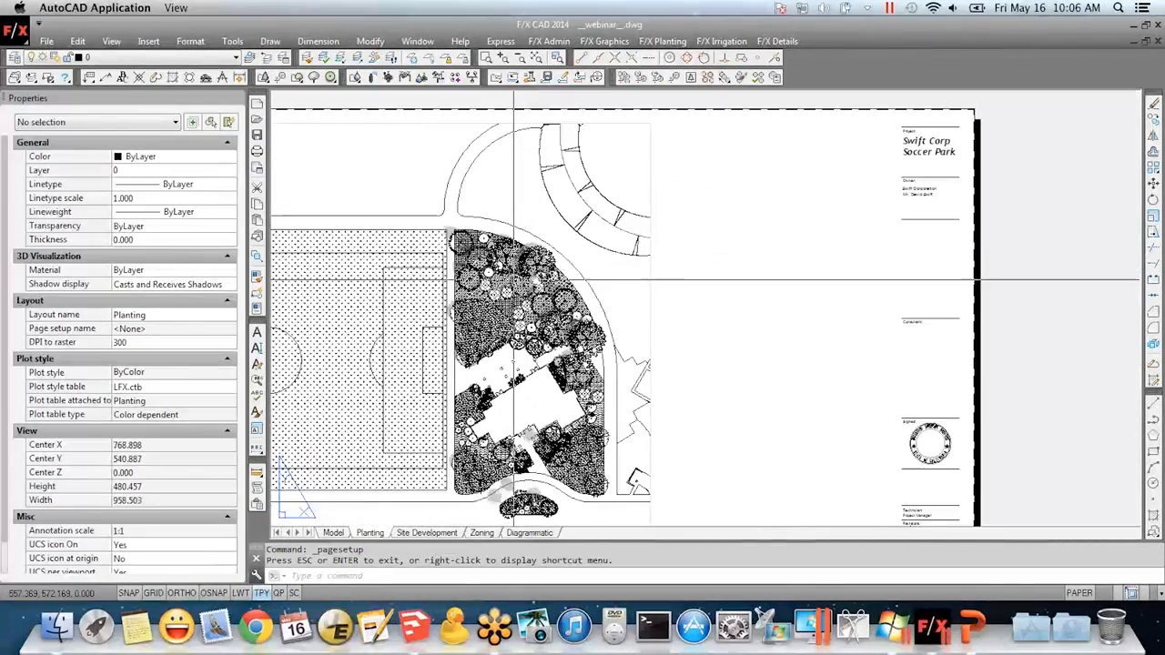
{"action": "scroll", "coordinate": [589, 228], "scroll_direction": "up", "scroll_amount": 4}
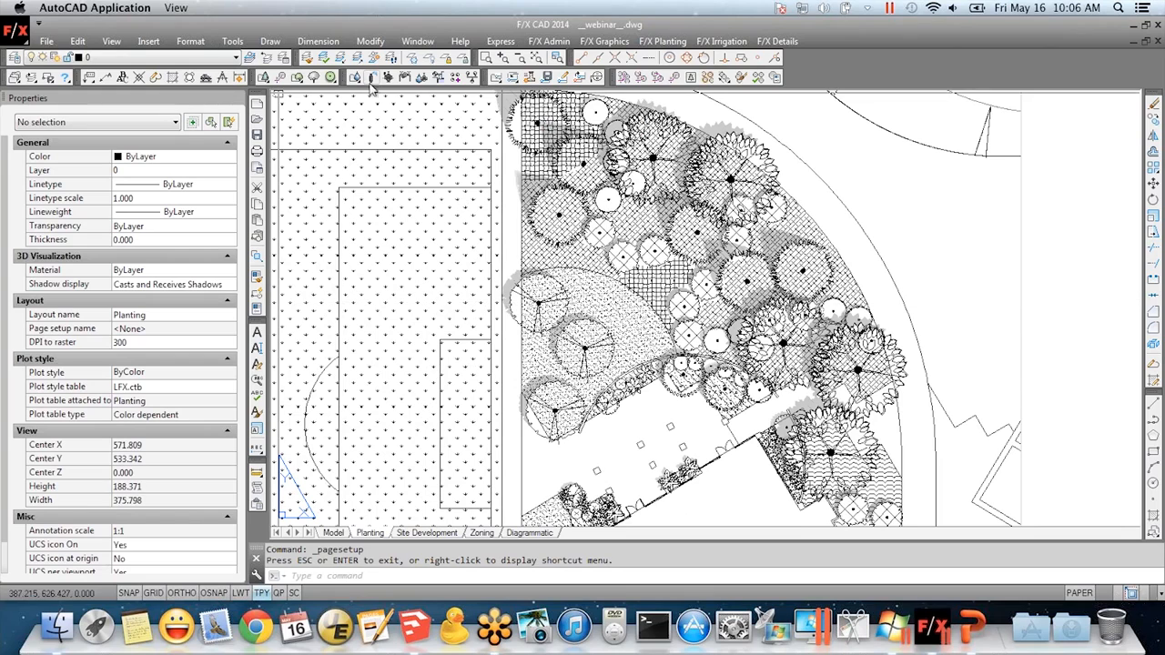
{"action": "left_click", "coordinate": [577, 338]}
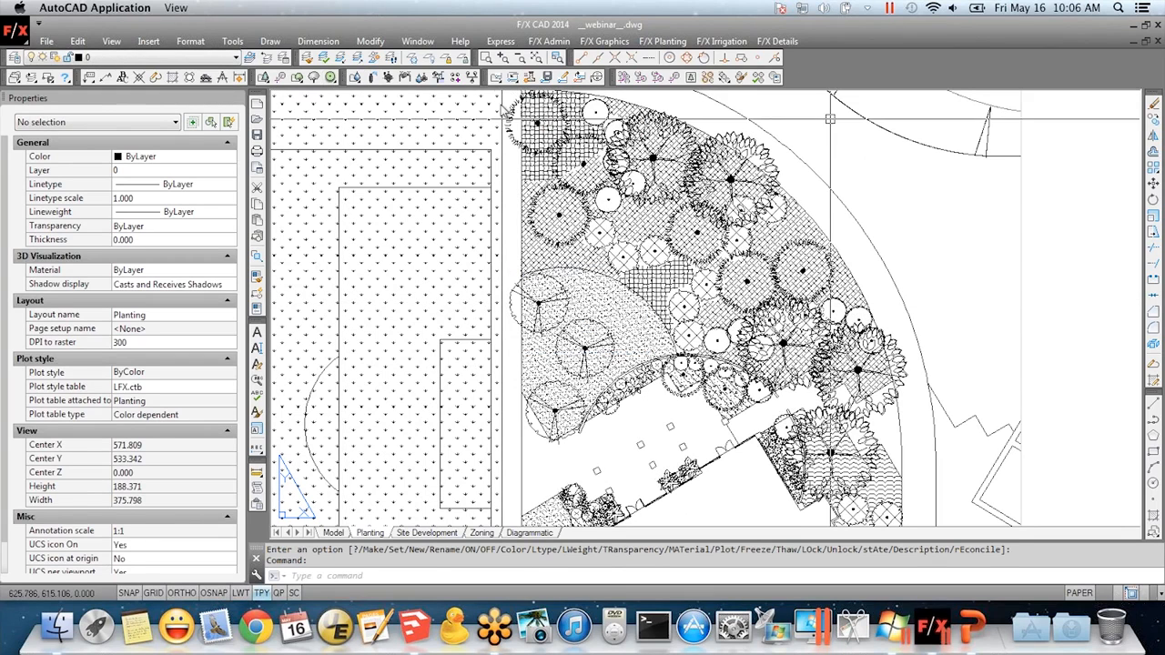
Thaw the two frozen plant label layers, including LP-ANNO-LABL-TRGC, and look over the labels around the planting bed
{"action": "left_click", "coordinate": [132, 57]}
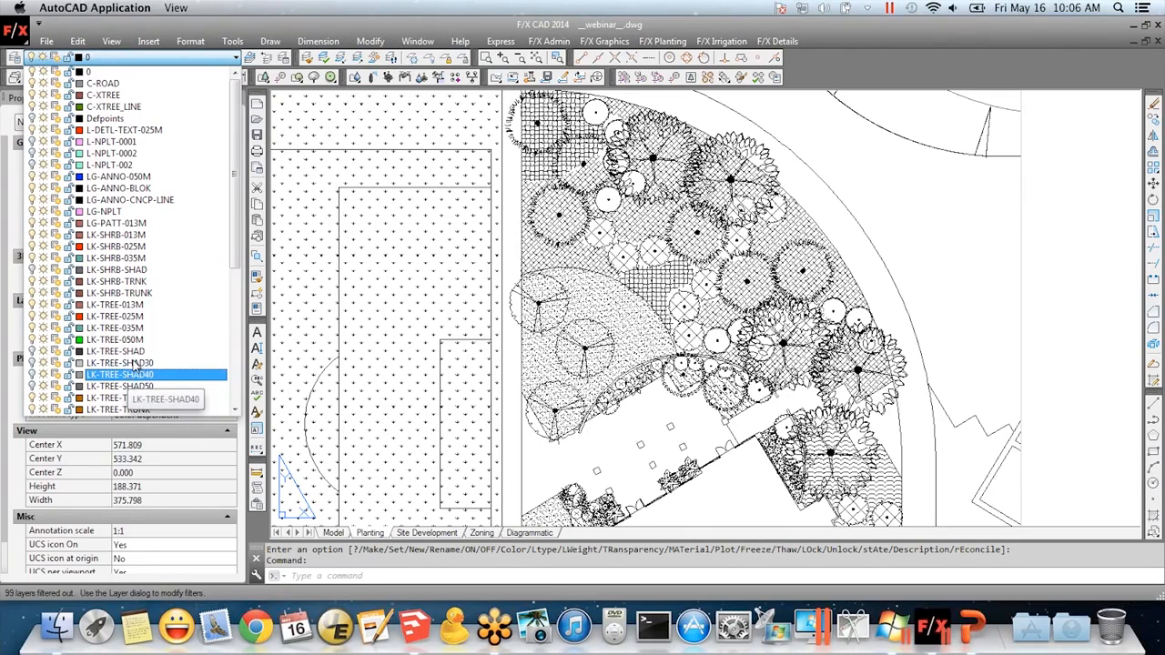
{"action": "scroll", "coordinate": [150, 305], "scroll_direction": "down", "scroll_amount": 1}
{"action": "scroll", "coordinate": [151, 305], "scroll_direction": "down", "scroll_amount": 1}
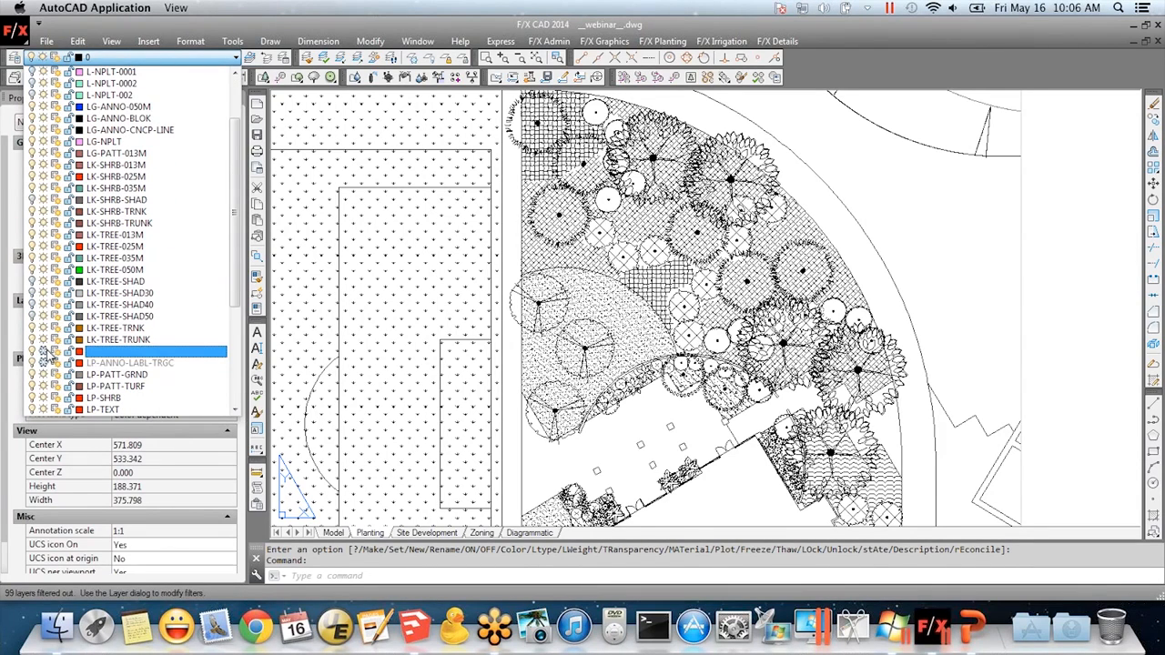
{"action": "left_click", "coordinate": [45, 352]}
{"action": "left_click", "coordinate": [44, 365]}
{"action": "left_click", "coordinate": [890, 225]}
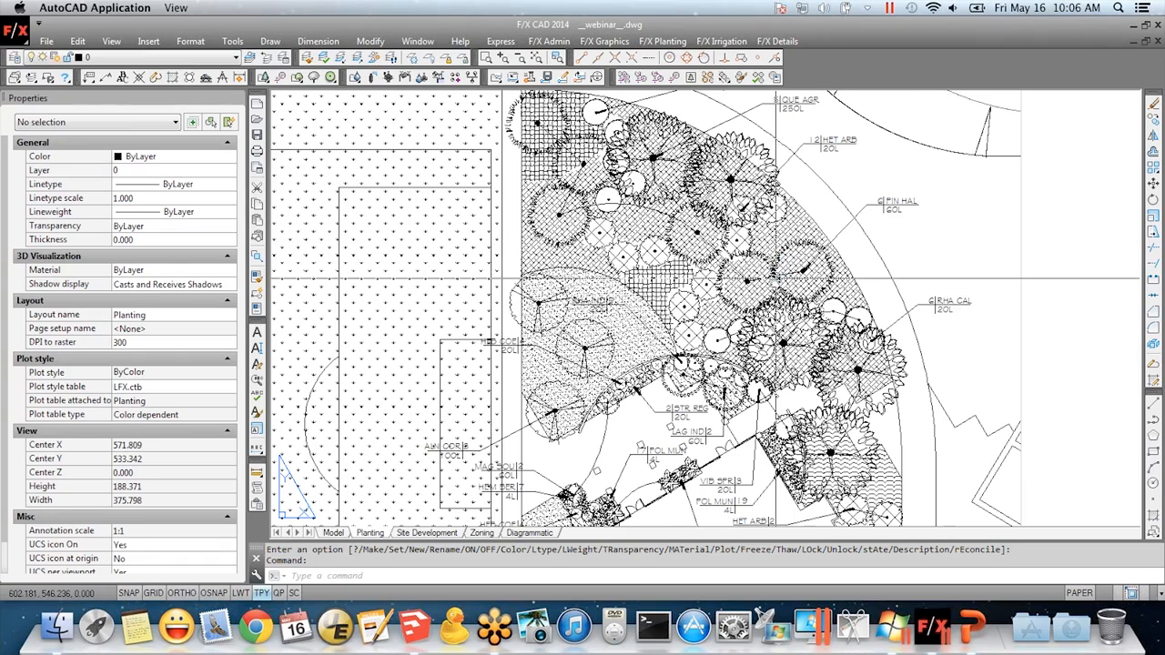
{"action": "middle_click_drag", "start_coordinate": [776, 278], "coordinate": [761, 289]}
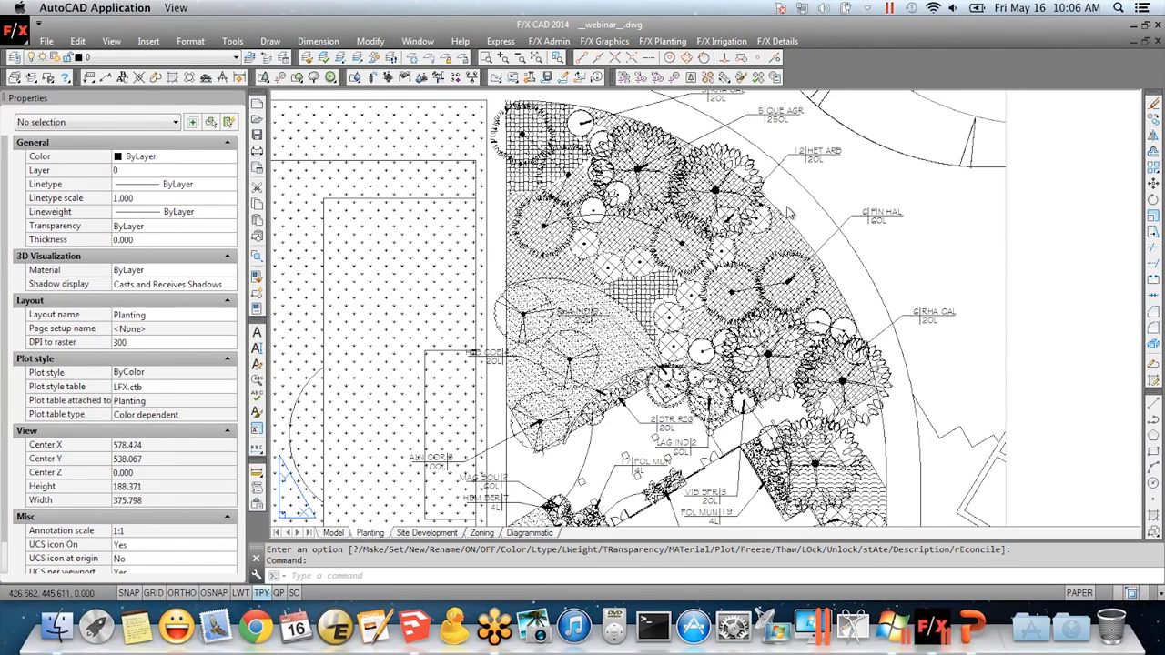
Return to model space and freeze the plant label layers by picking labels beside the planting bed
{"action": "left_click", "coordinate": [334, 533]}
{"action": "middle_click_drag", "start_coordinate": [667, 221], "coordinate": [634, 285]}
{"action": "left_click", "coordinate": [415, 58]}
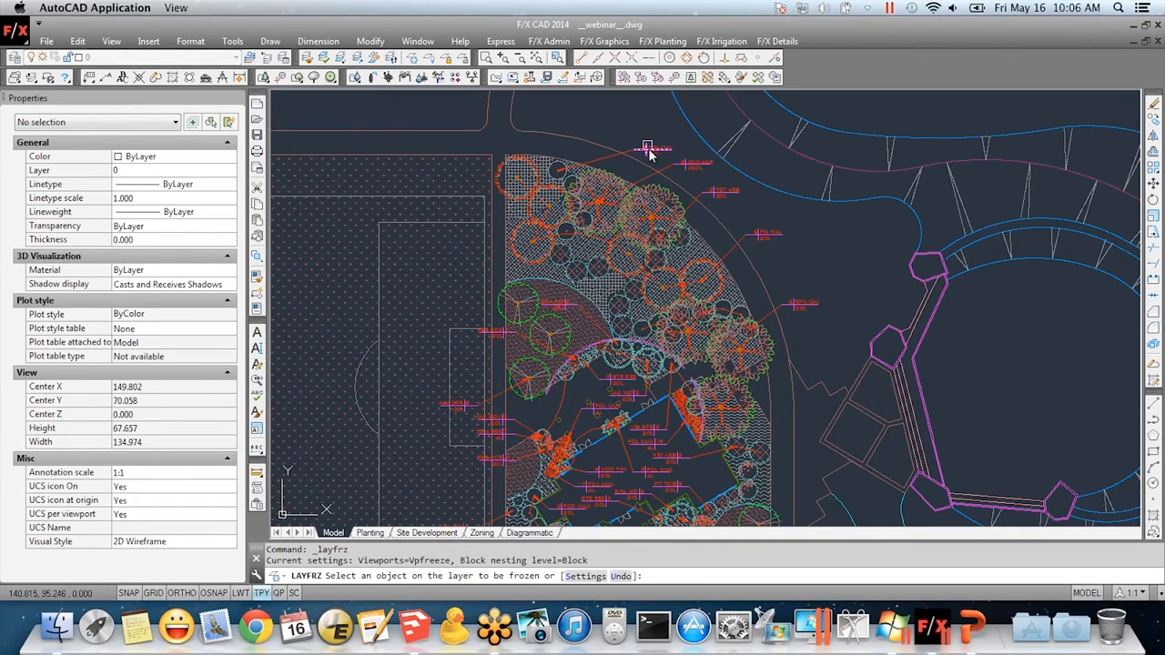
{"action": "left_click", "coordinate": [649, 153]}
{"action": "right_click", "coordinate": [730, 199]}
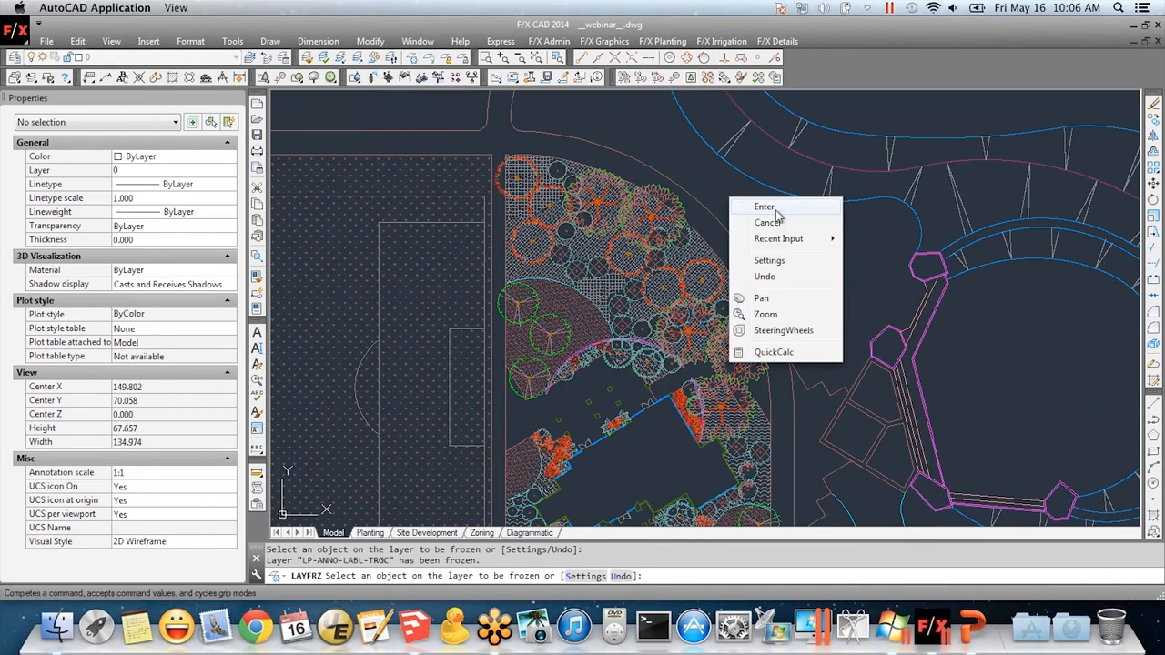
{"action": "left_click", "coordinate": [776, 209]}
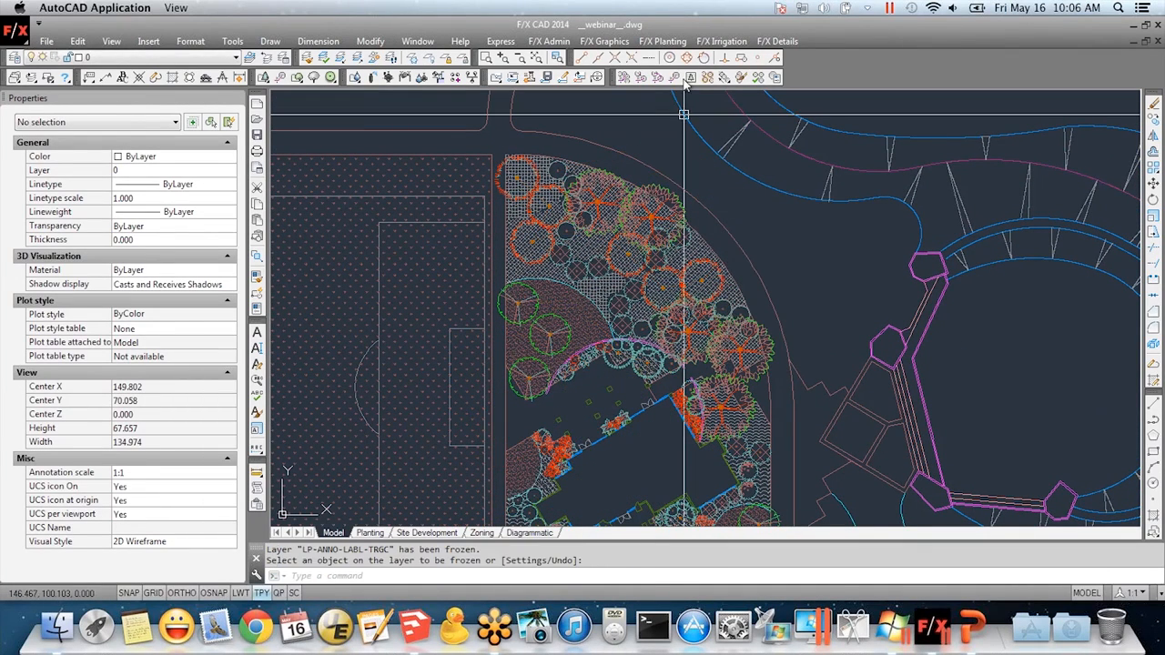
Generate plant outlines for both trees and shrubs in the planting plan
{"action": "left_click", "coordinate": [331, 77]}
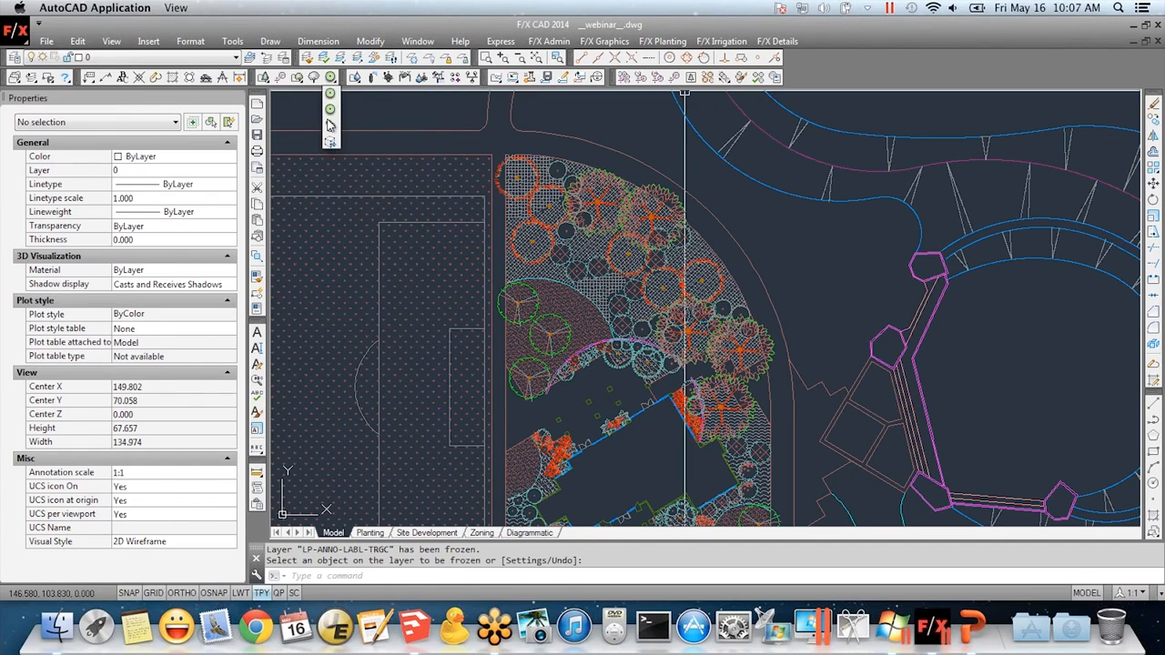
{"action": "left_click", "coordinate": [329, 142]}
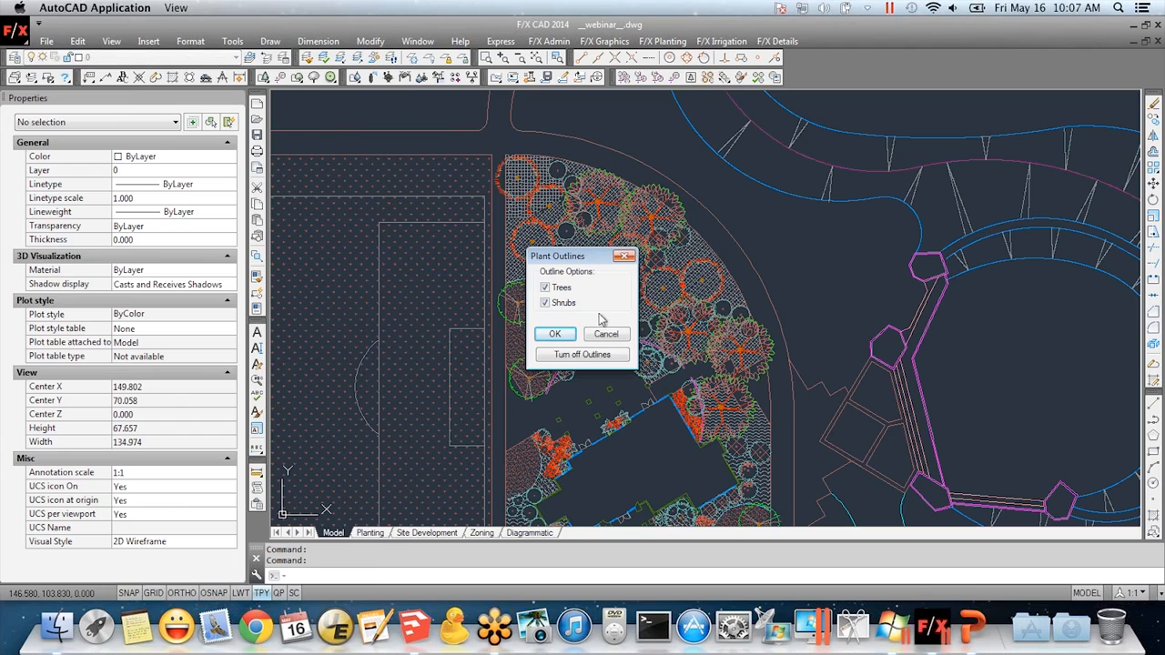
{"action": "left_click_drag", "start_coordinate": [586, 261], "coordinate": [840, 194]}
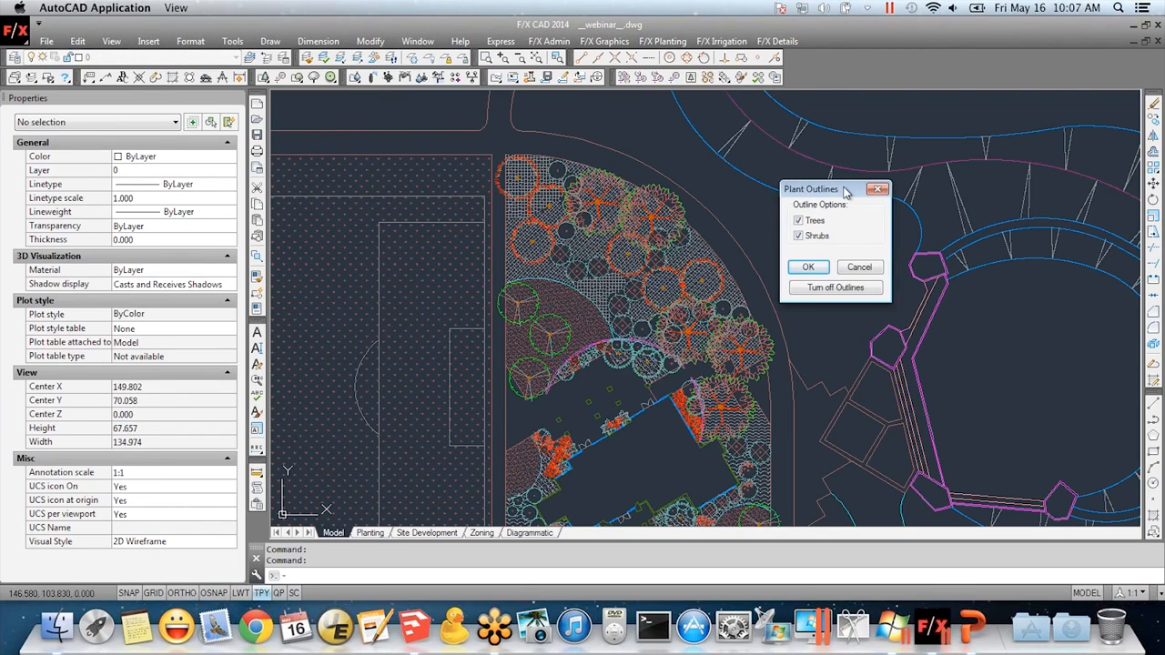
{"action": "left_click", "coordinate": [809, 266]}
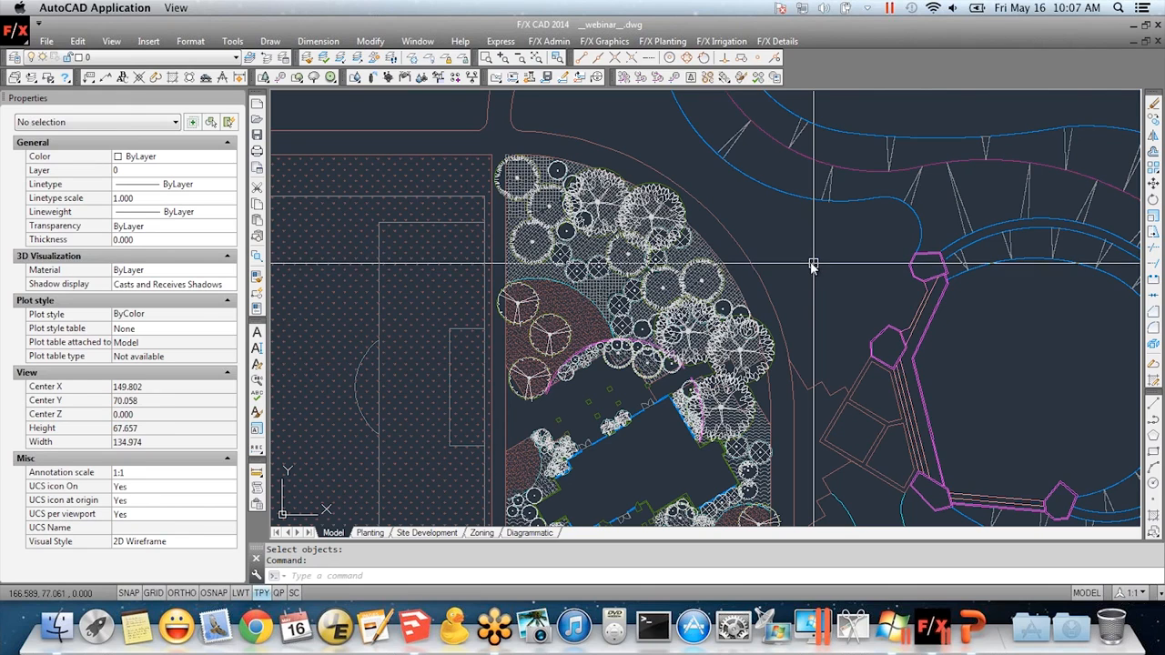
Switch to the Planting layout and regenerate all viewports to show the plant outlines around the planting bed
{"action": "left_click", "coordinate": [369, 533]}
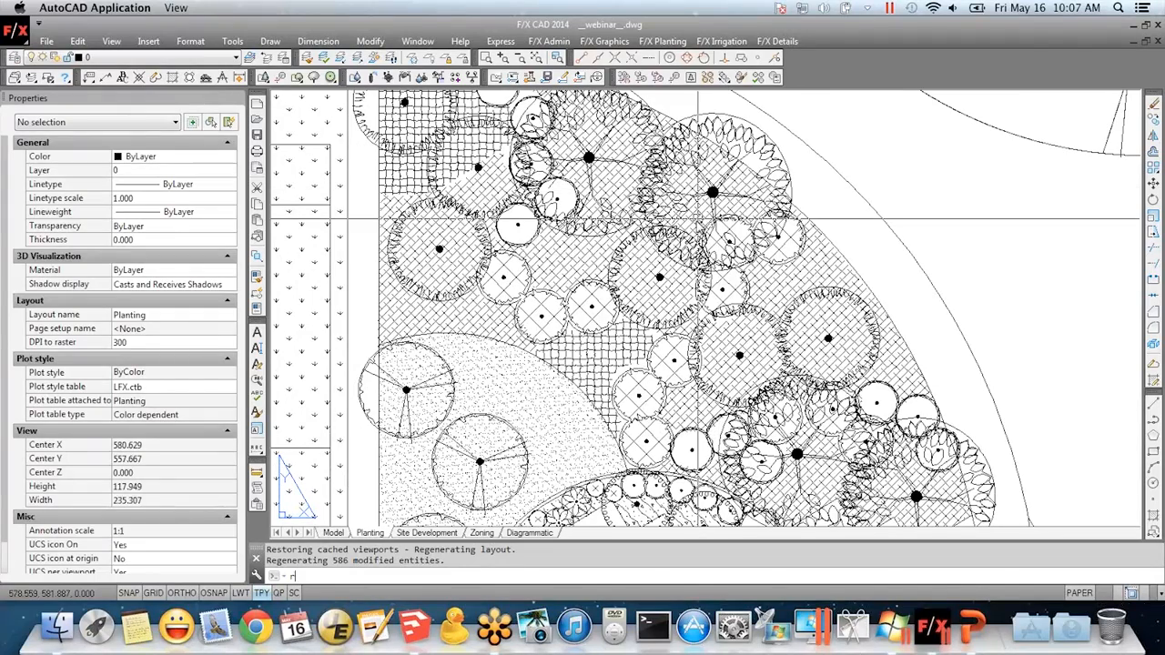
{"action": "type", "text": "rea"}
{"action": "key", "text": "Return"}
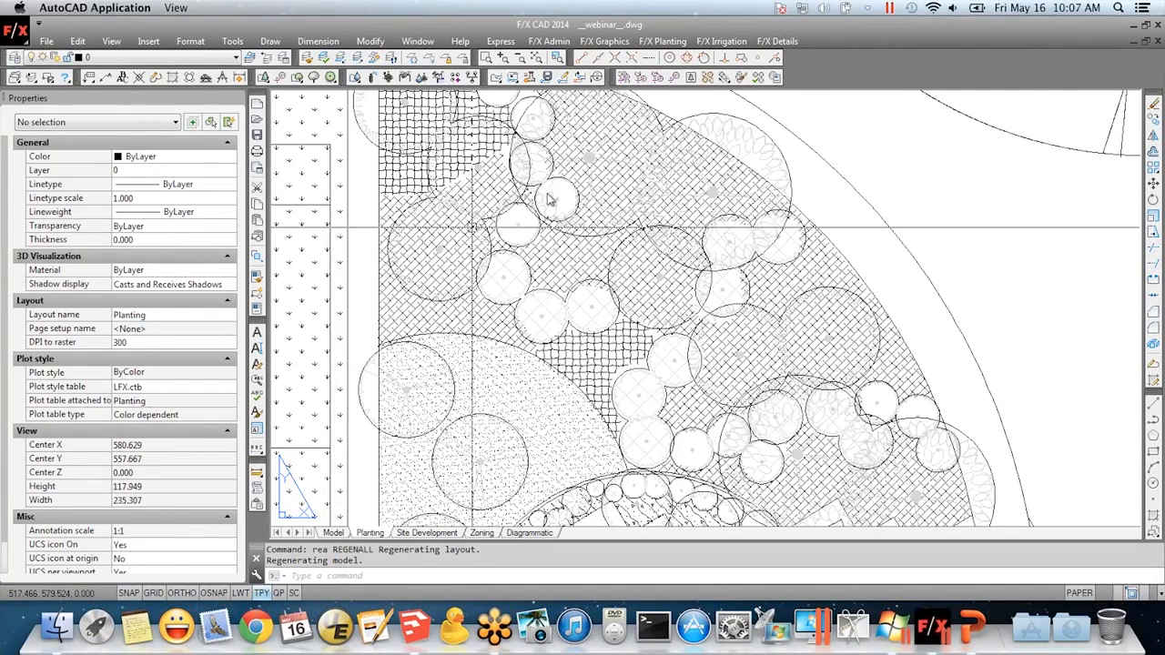
{"action": "middle_click_drag", "start_coordinate": [573, 262], "coordinate": [591, 315]}
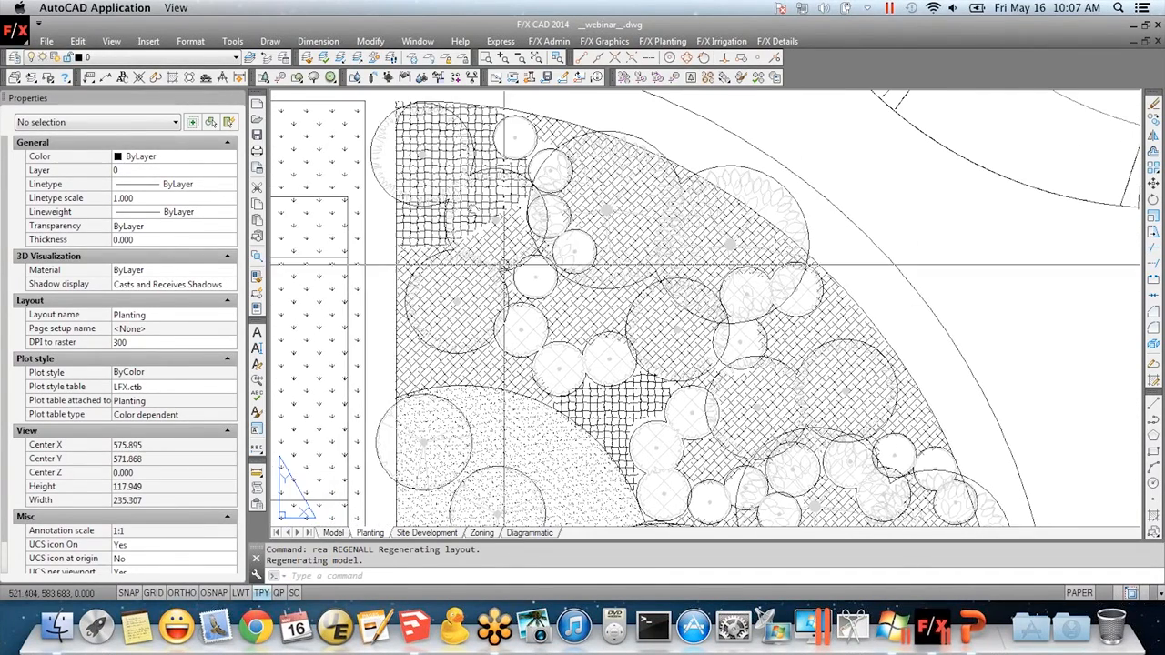
Close the Page Setup Manager without changes and open a full plot preview of the Planting layout
{"action": "left_click", "coordinate": [258, 168]}
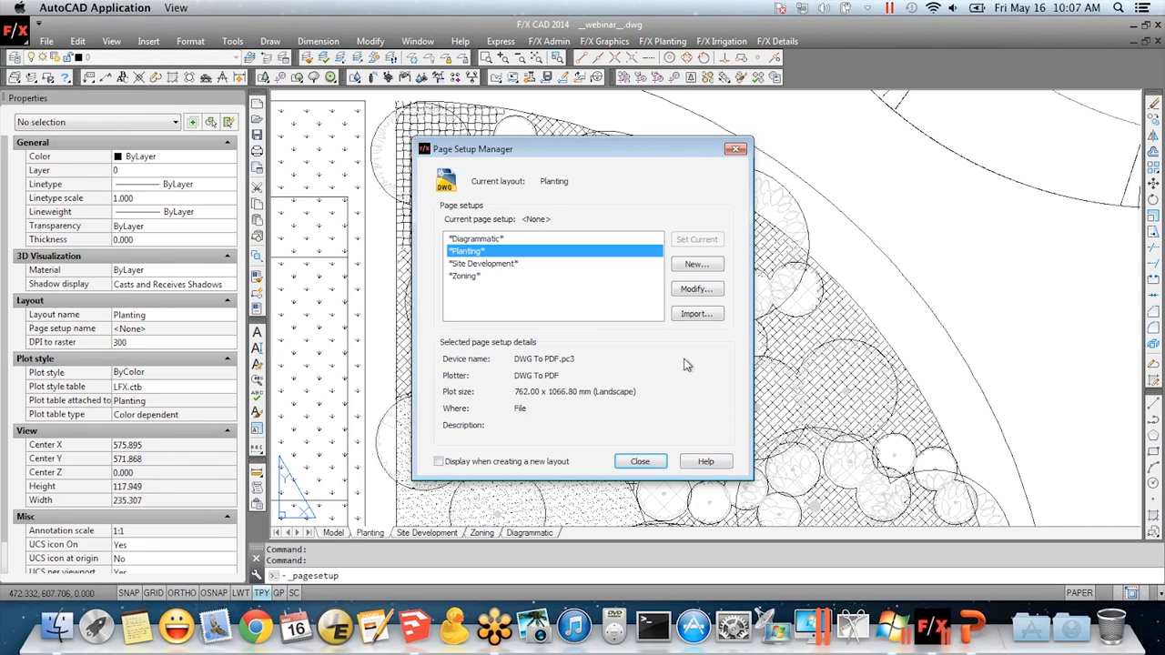
{"action": "left_click", "coordinate": [658, 464]}
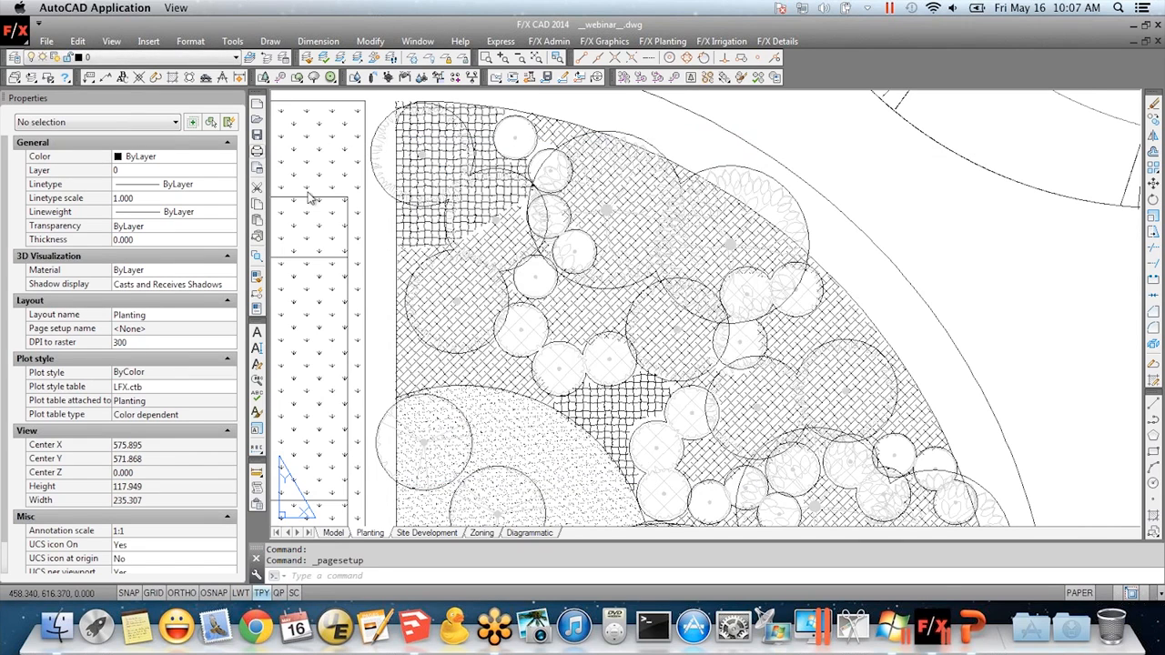
{"action": "key", "text": "ctrl+p"}
{"action": "left_click", "coordinate": [337, 496]}
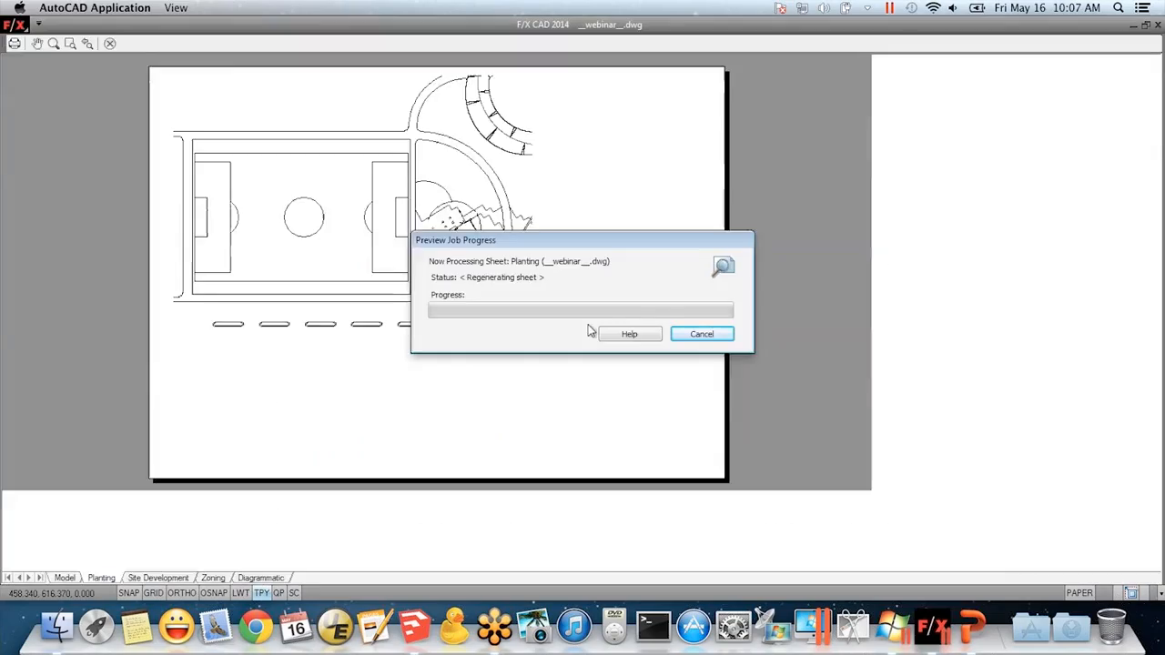
Examine the tree and shrub outline lineweights over the greyed plant symbols across the planting bed in the plot preview
{"action": "scroll", "coordinate": [586, 215], "scroll_direction": "up", "scroll_amount": 8}
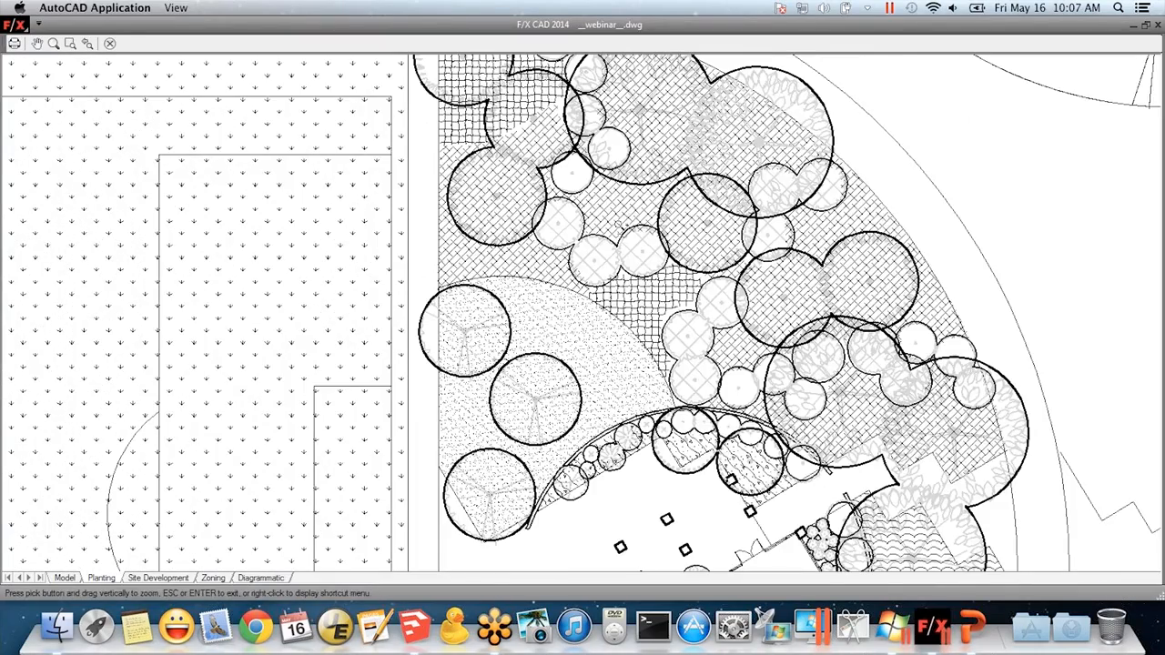
{"action": "middle_click_drag", "start_coordinate": [628, 210], "coordinate": [596, 287]}
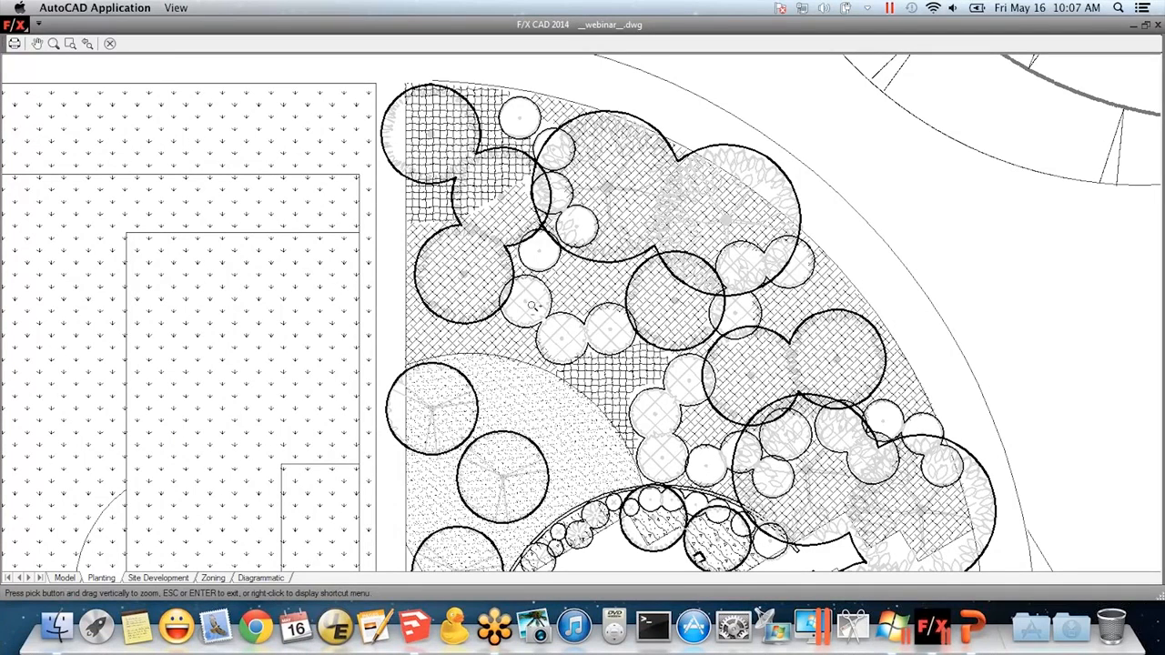
{"action": "scroll", "coordinate": [501, 300], "scroll_direction": "up", "scroll_amount": 4}
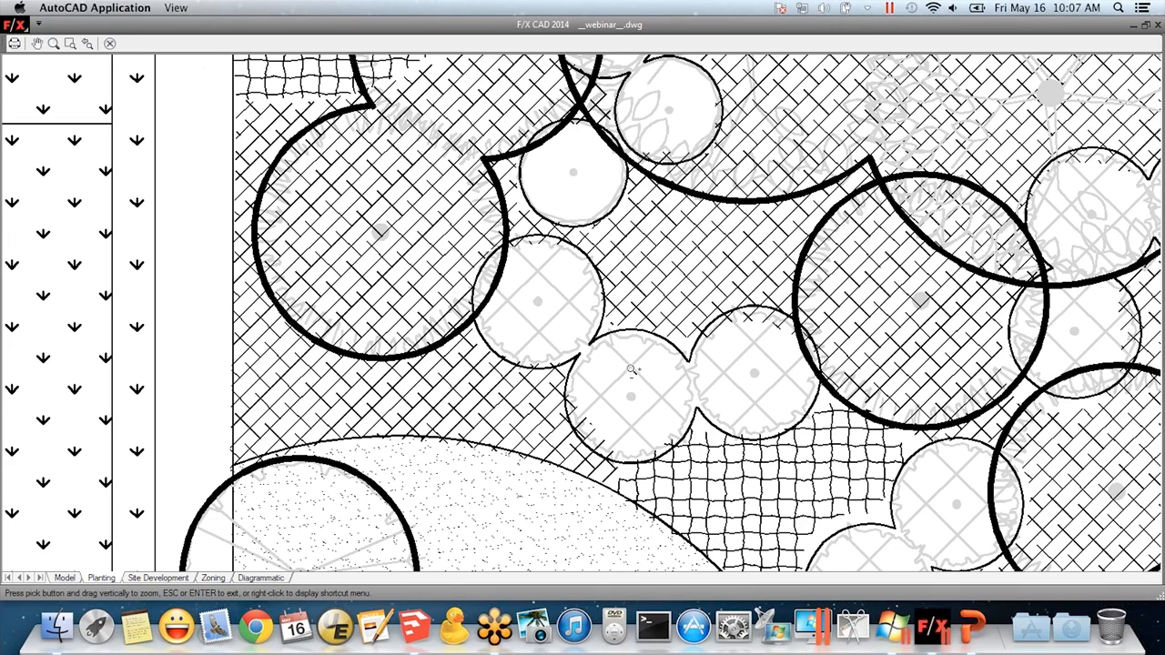
{"action": "scroll", "coordinate": [631, 368], "scroll_direction": "down", "scroll_amount": 4}
{"action": "middle_click_drag", "start_coordinate": [736, 532], "coordinate": [642, 251]}
{"action": "scroll", "coordinate": [642, 251], "scroll_direction": "up", "scroll_amount": 4}
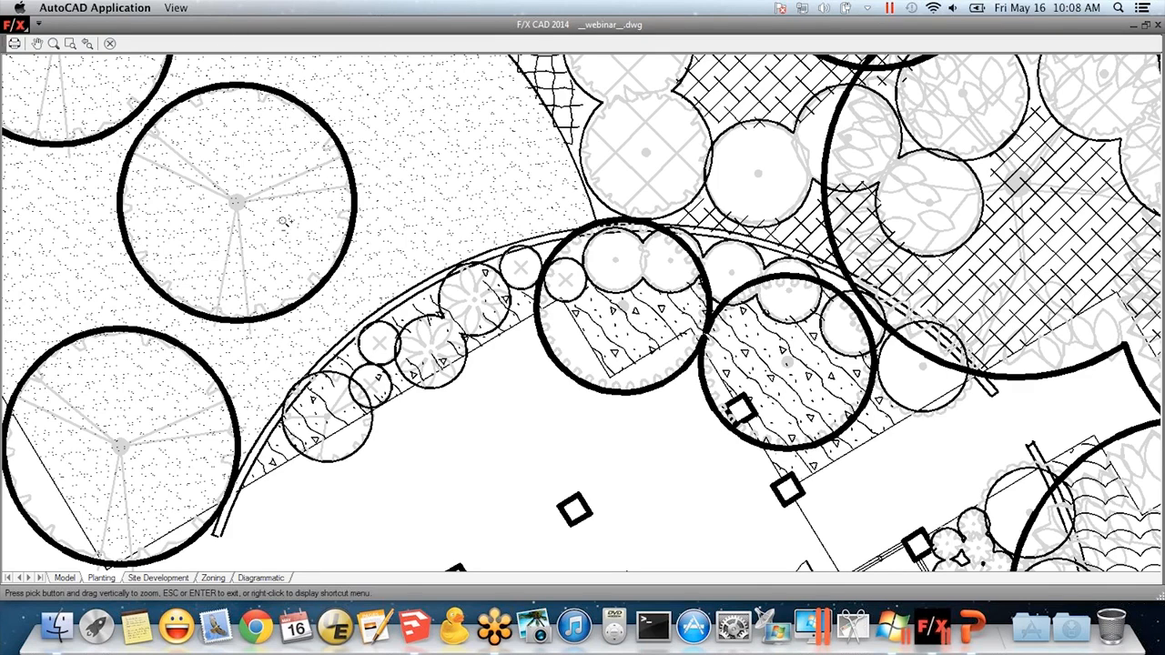
{"action": "scroll", "coordinate": [426, 356], "scroll_direction": "down", "scroll_amount": 5}
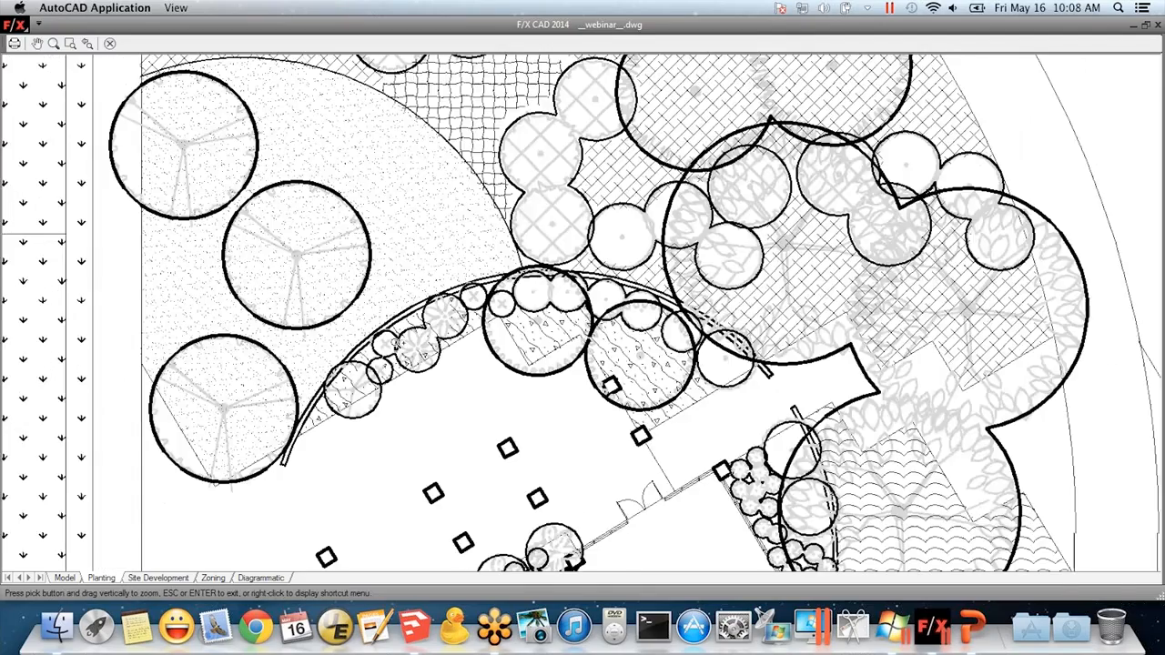
{"action": "scroll", "coordinate": [564, 397], "scroll_direction": "down", "scroll_amount": 5}
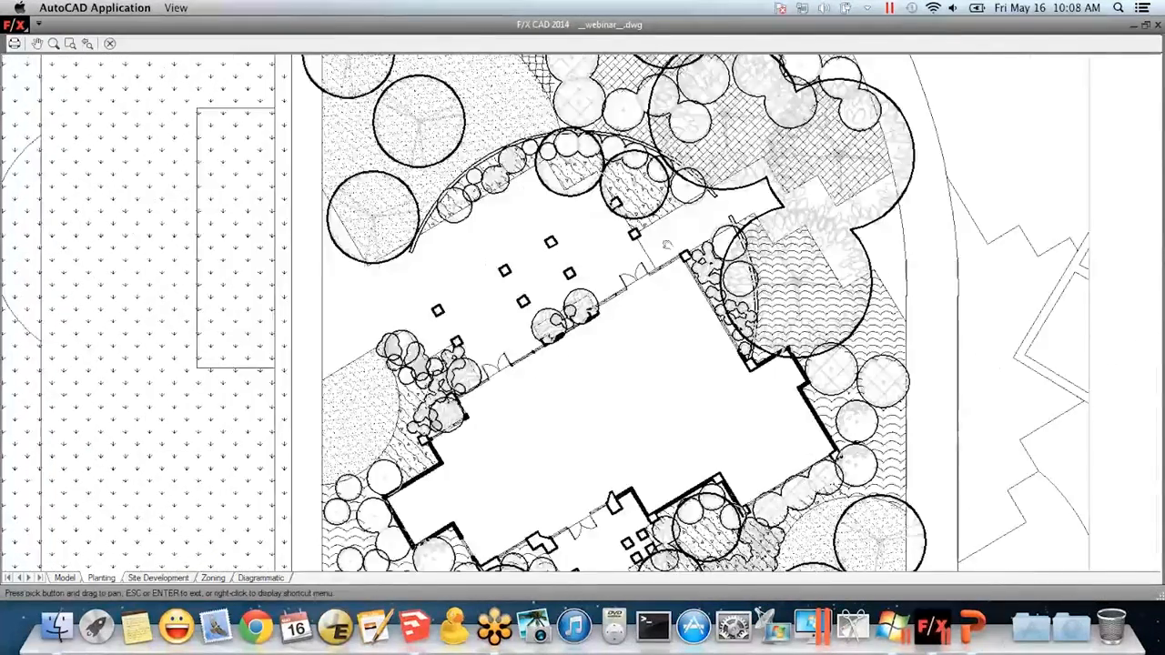
Exit the plot preview and cancel the plot of the Planting layout
{"action": "right_click", "coordinate": [670, 273]}
{"action": "left_click", "coordinate": [698, 294]}
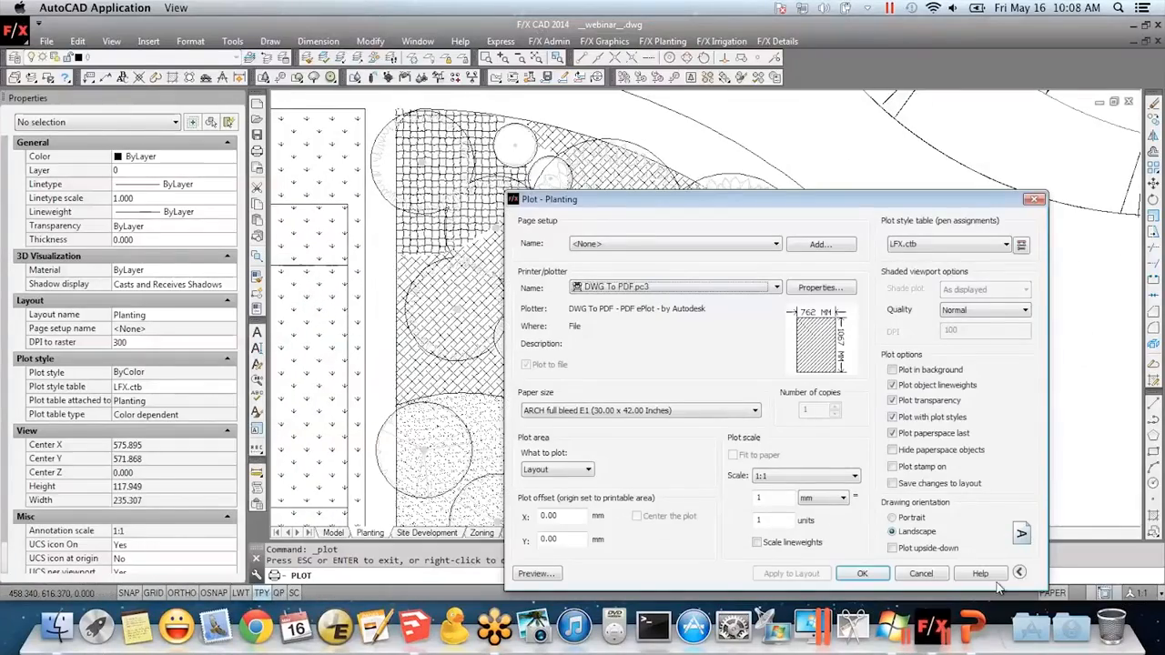
{"action": "left_click", "coordinate": [922, 574]}
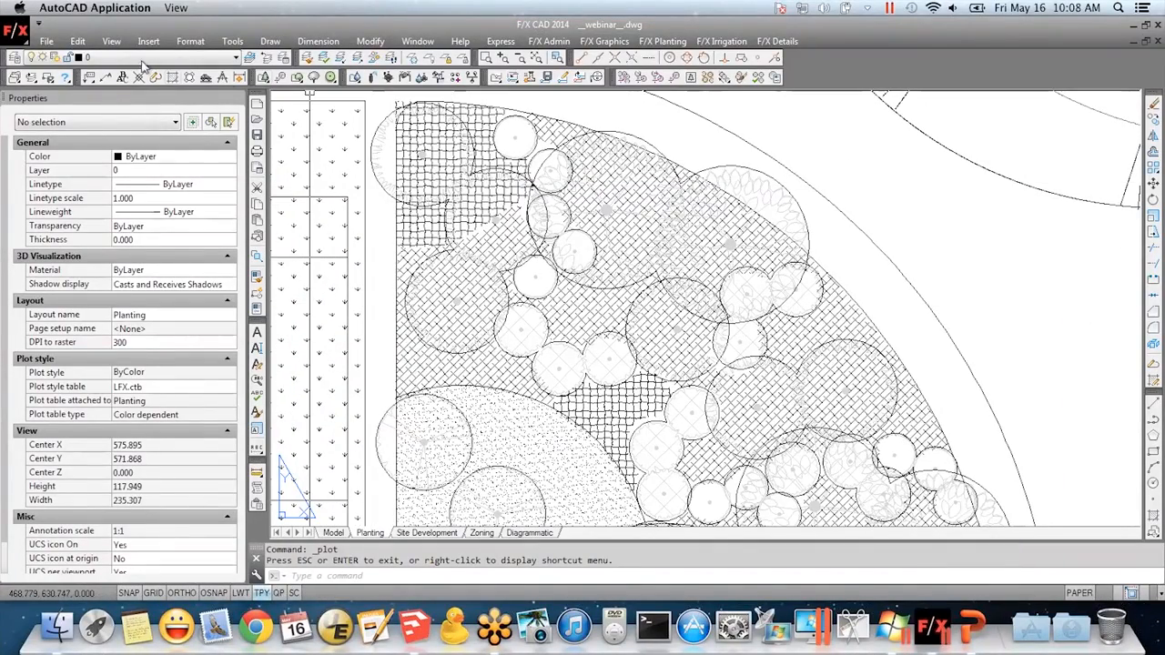
Thaw the plant label layers LP-ANNO-LABL-SHRB and LP-ANNO-LABL-TRGC and close the layer manager
{"action": "left_click", "coordinate": [15, 58]}
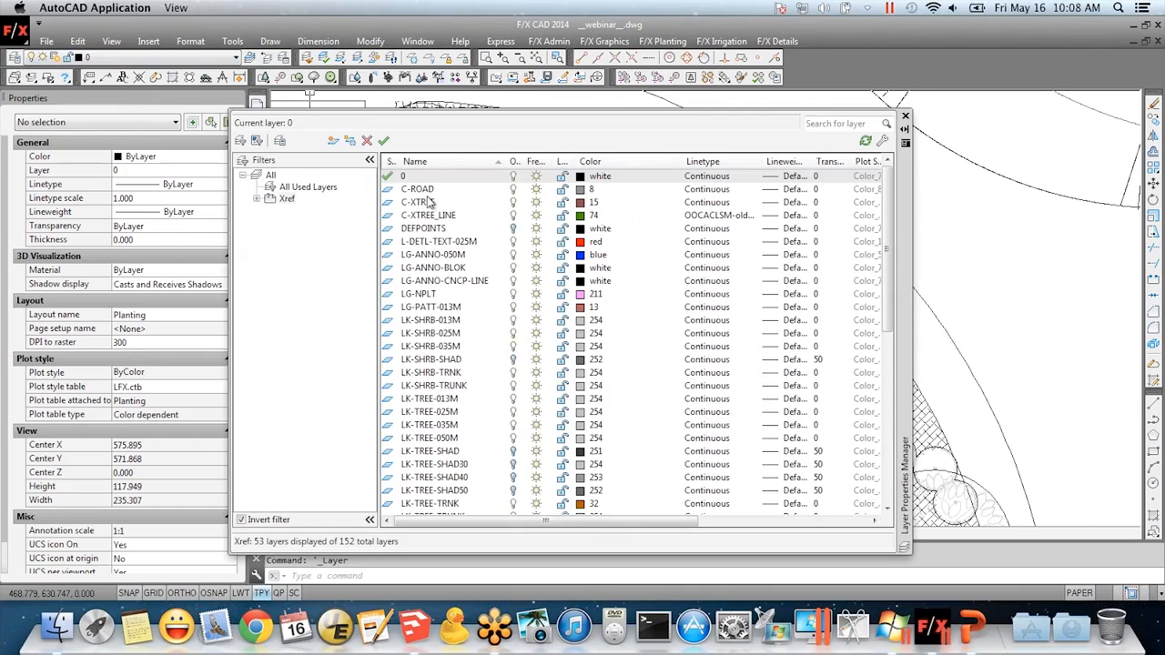
{"action": "left_click", "coordinate": [423, 425]}
{"action": "scroll", "coordinate": [428, 438], "scroll_direction": "down", "scroll_amount": 2}
{"action": "scroll", "coordinate": [430, 437], "scroll_direction": "down", "scroll_amount": 3}
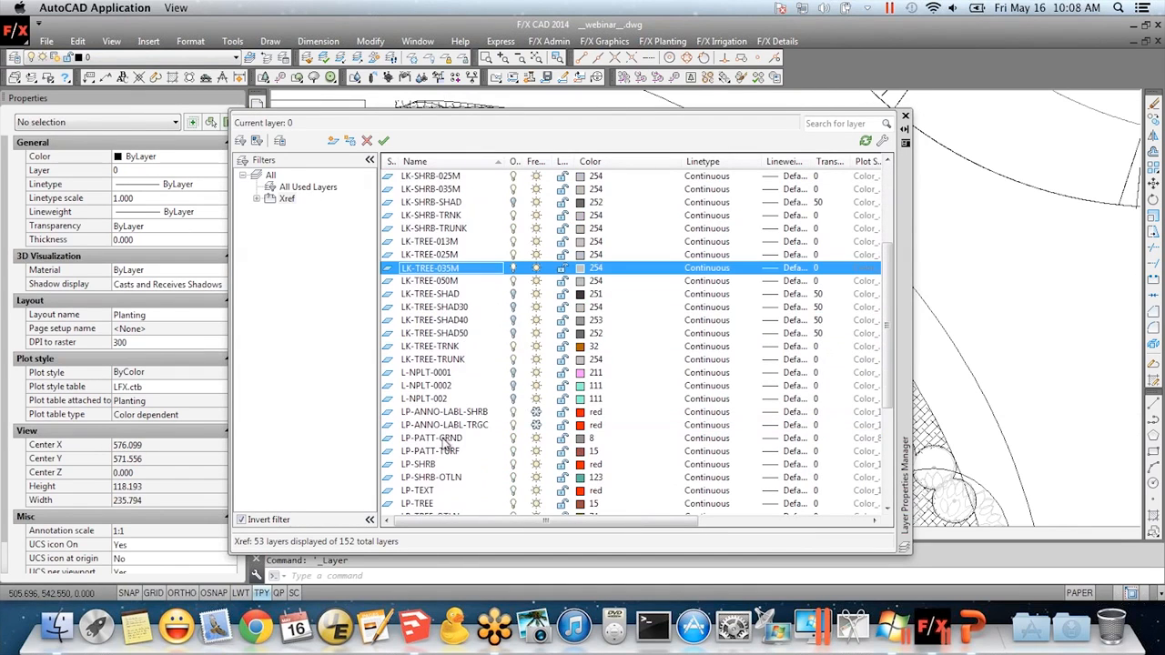
{"action": "left_click", "coordinate": [532, 412]}
{"action": "left_click", "coordinate": [535, 427]}
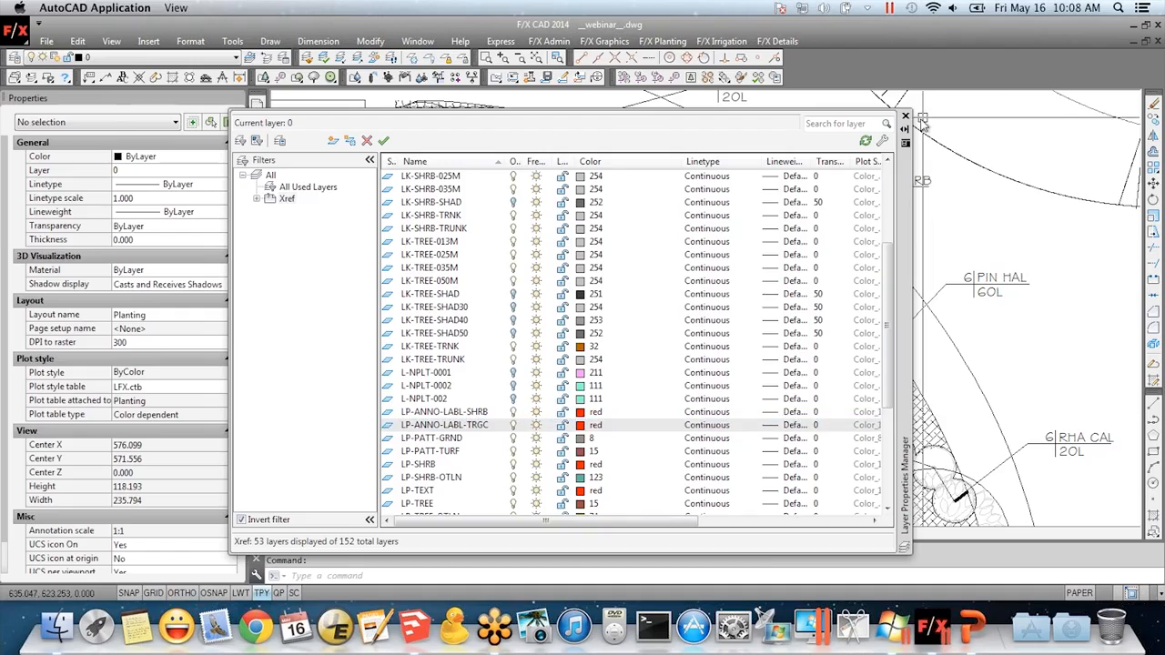
{"action": "left_click", "coordinate": [905, 117]}
Examine how the plant labels and their leaders read against the outlined plants across the Planting layout
{"action": "scroll", "coordinate": [775, 257], "scroll_direction": "down", "scroll_amount": 6}
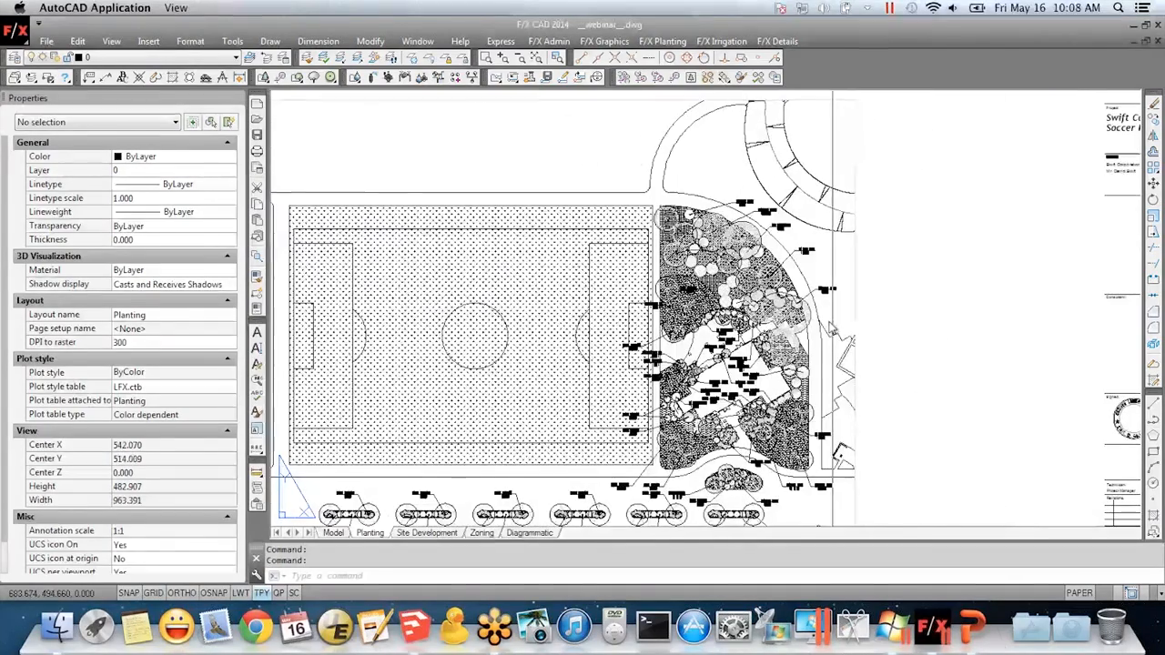
{"action": "scroll", "coordinate": [792, 278], "scroll_direction": "up", "scroll_amount": 2}
{"action": "scroll", "coordinate": [792, 279], "scroll_direction": "up", "scroll_amount": 5}
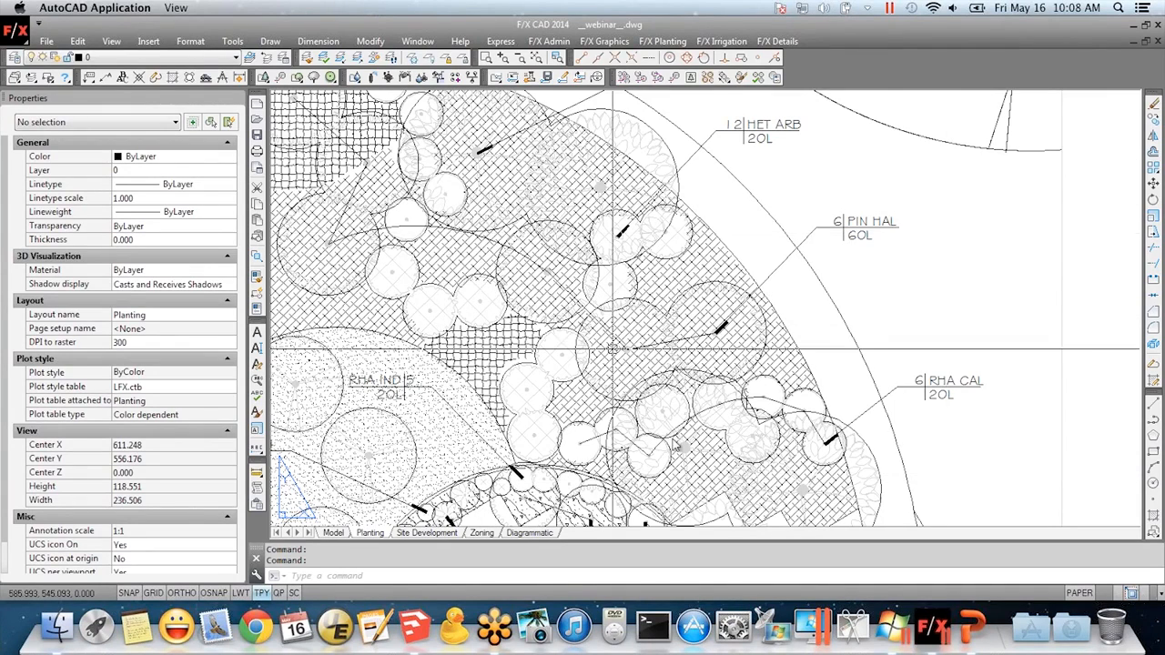
{"action": "middle_click_drag", "start_coordinate": [747, 444], "coordinate": [804, 247]}
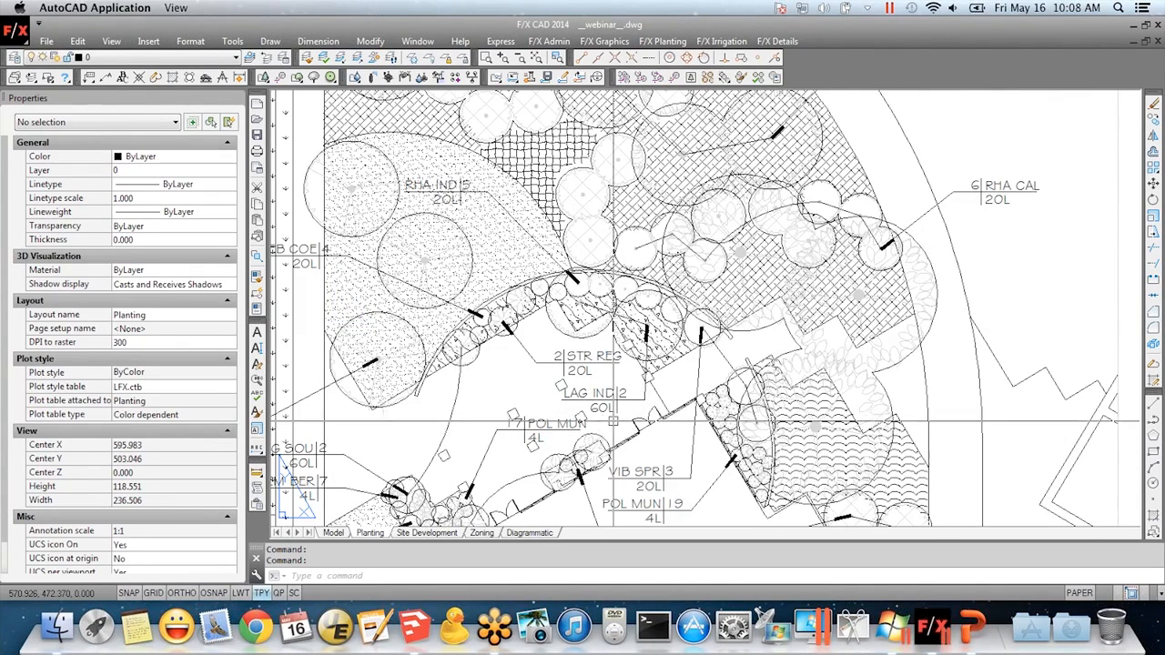
{"action": "middle_click_drag", "start_coordinate": [680, 429], "coordinate": [733, 308]}
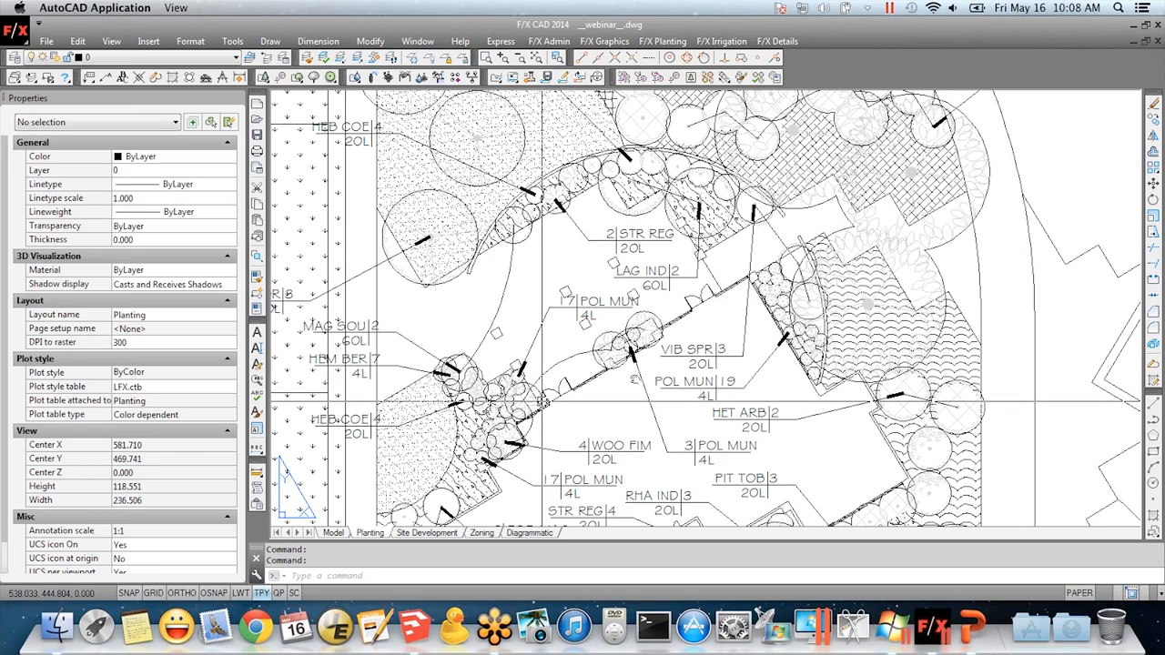
{"action": "scroll", "coordinate": [835, 228], "scroll_direction": "up", "scroll_amount": 4}
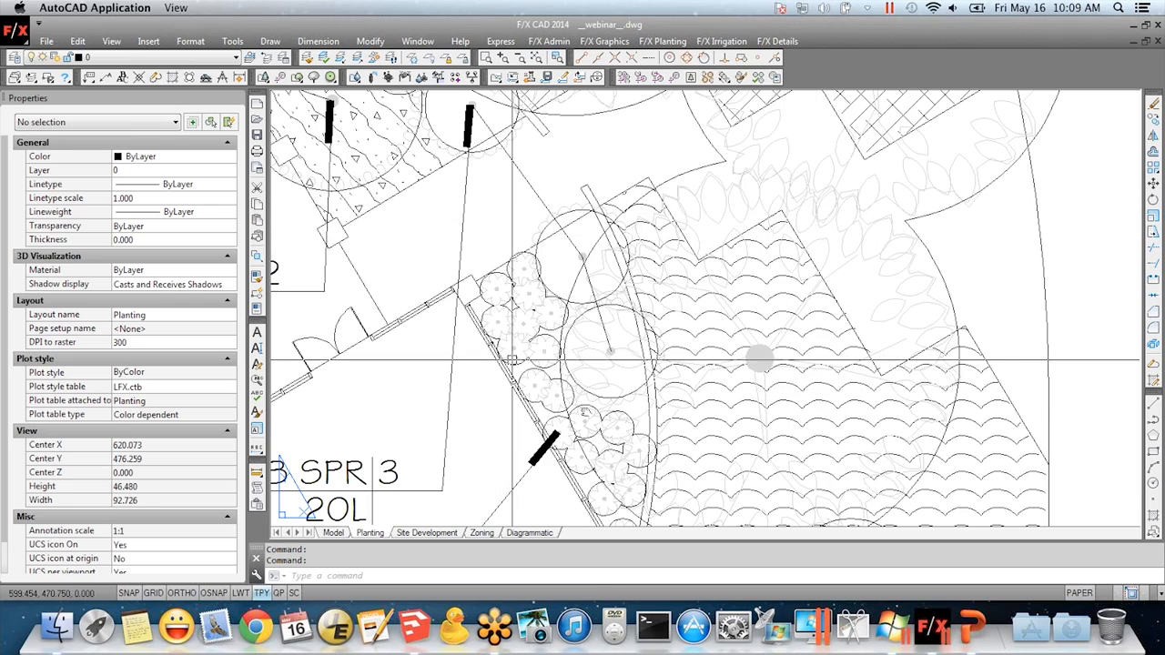
{"action": "scroll", "coordinate": [540, 332], "scroll_direction": "down", "scroll_amount": 6}
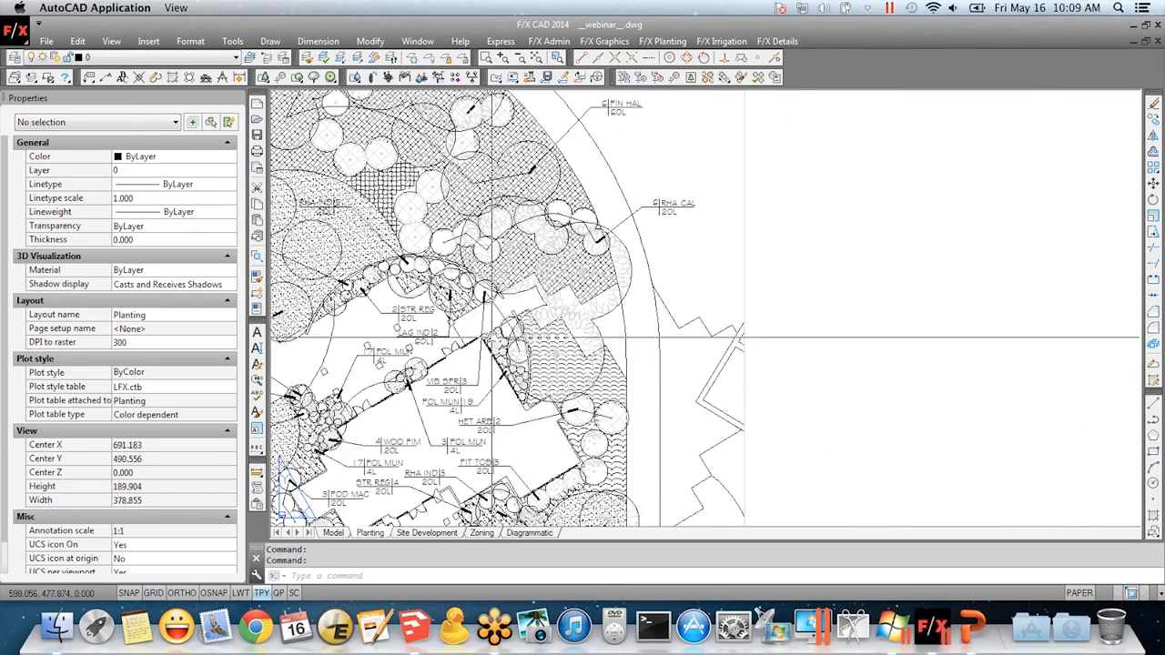
{"action": "scroll", "coordinate": [491, 368], "scroll_direction": "down", "scroll_amount": 4}
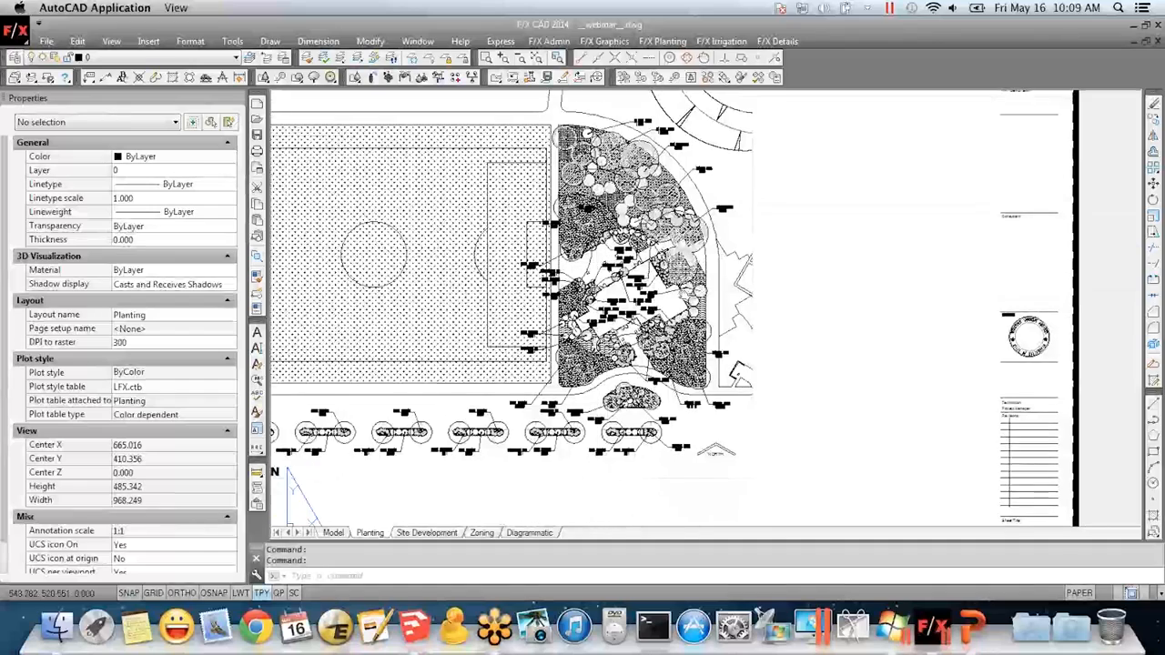
Return to model space and turn off the plant outlines
{"action": "left_click", "coordinate": [334, 533]}
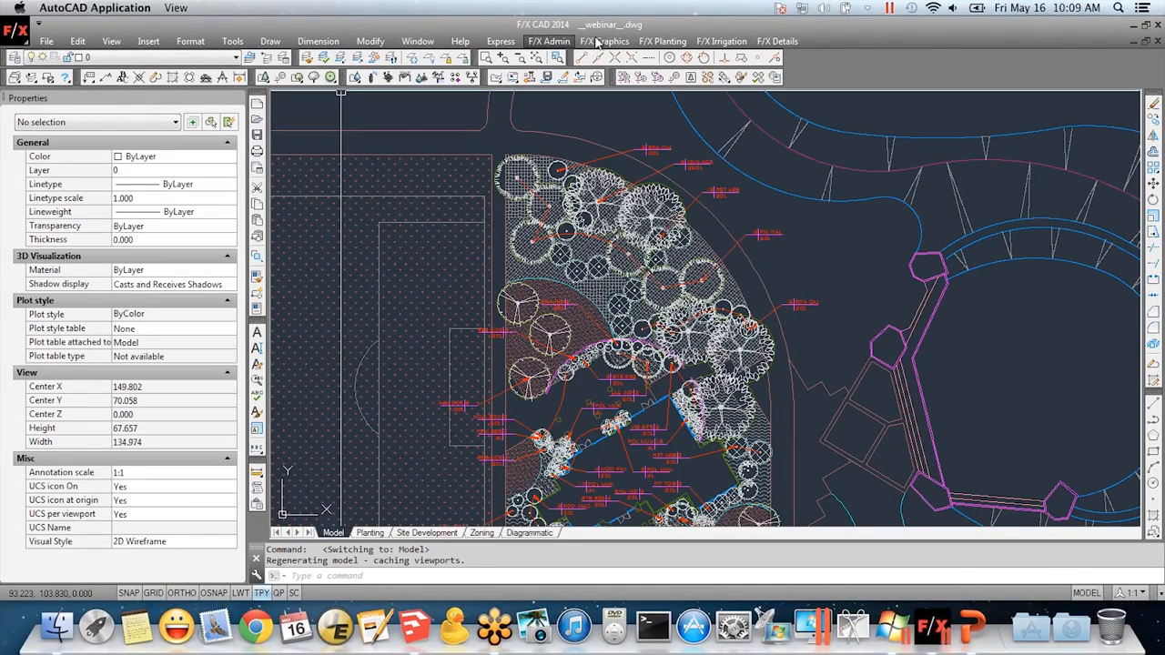
{"action": "left_click", "coordinate": [648, 42]}
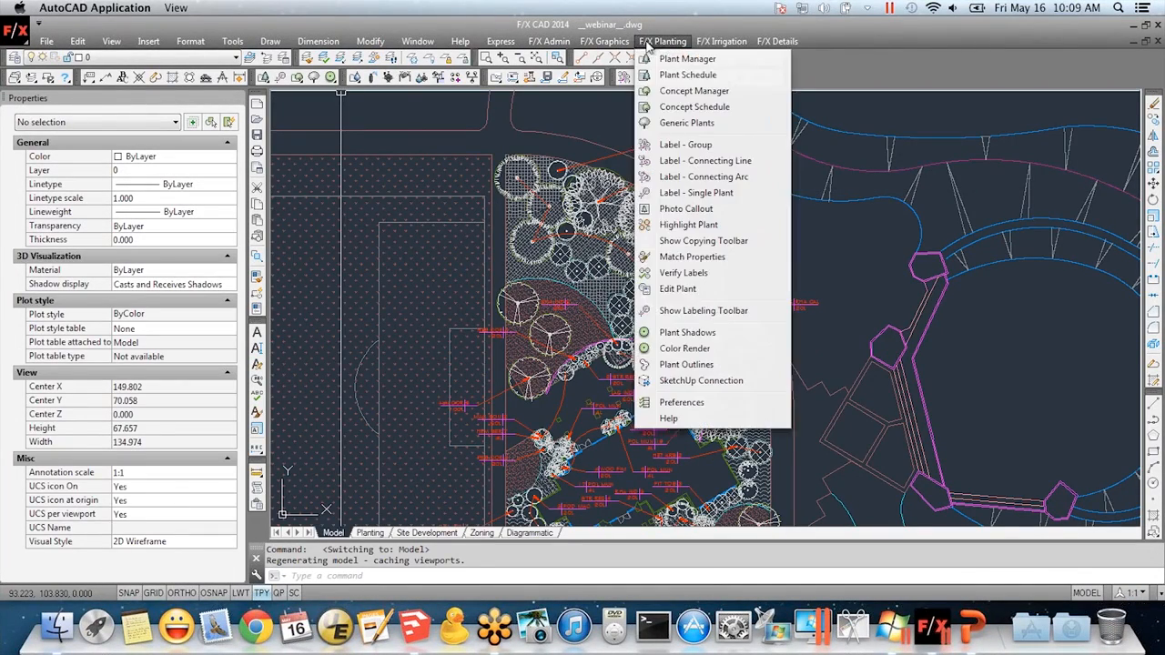
{"action": "left_click", "coordinate": [708, 371]}
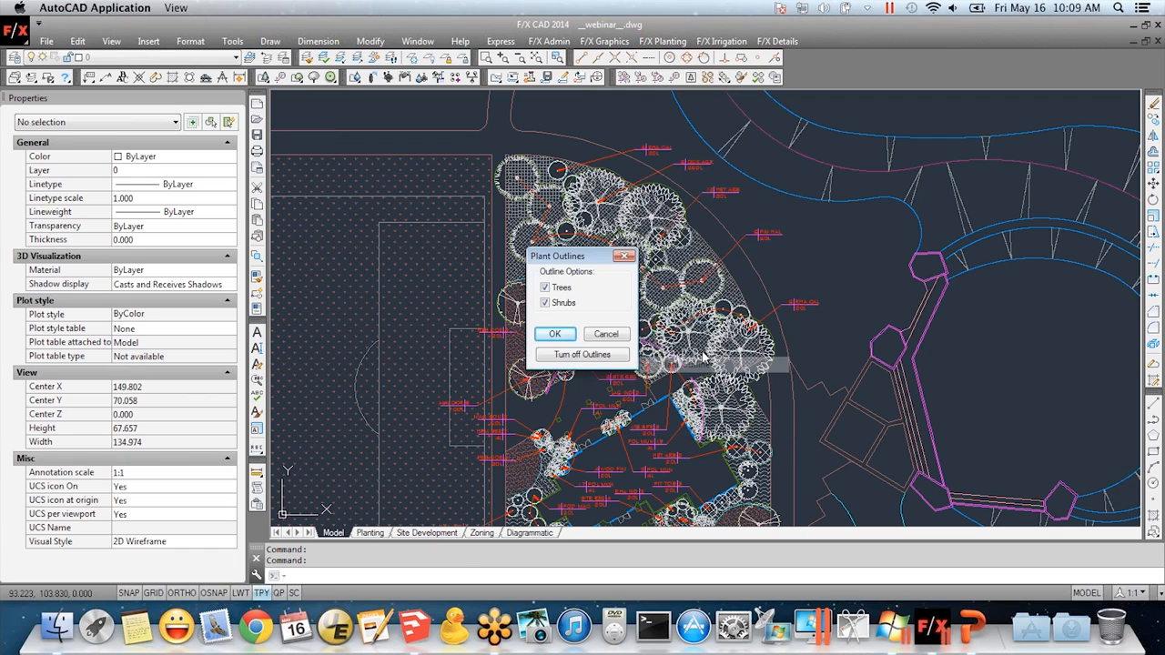
{"action": "left_click", "coordinate": [592, 355]}
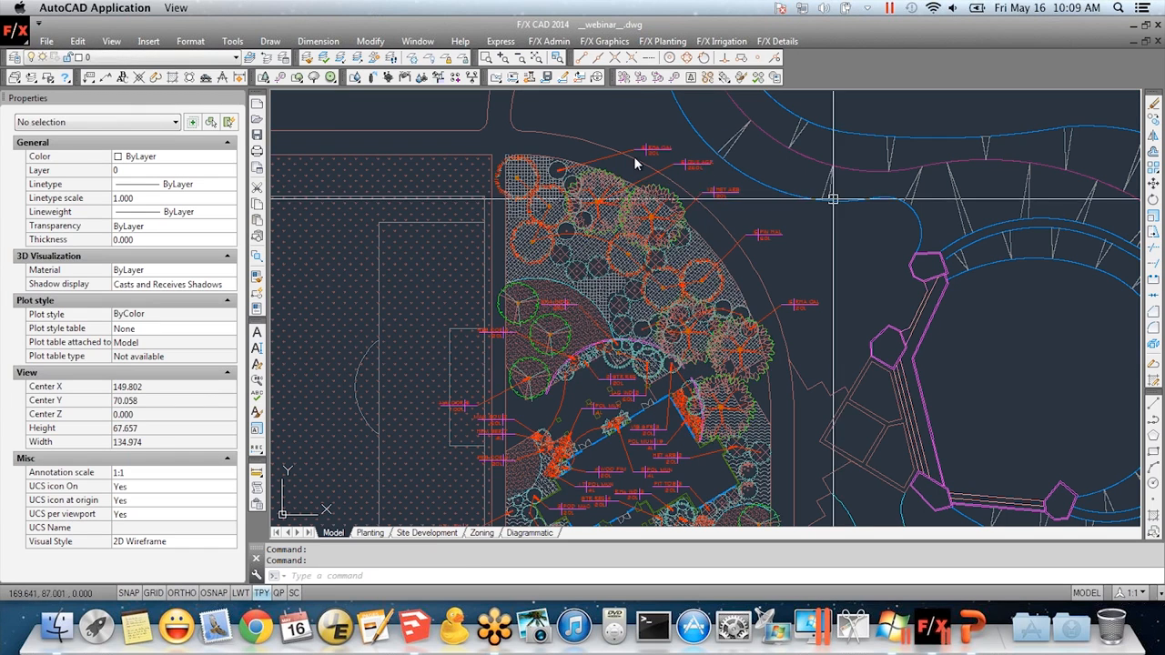
Undock the layer tools toolbar containing the layer freeze command and float it over the drawing above the soccer field
{"action": "scroll", "coordinate": [573, 186], "scroll_direction": "up", "scroll_amount": 3}
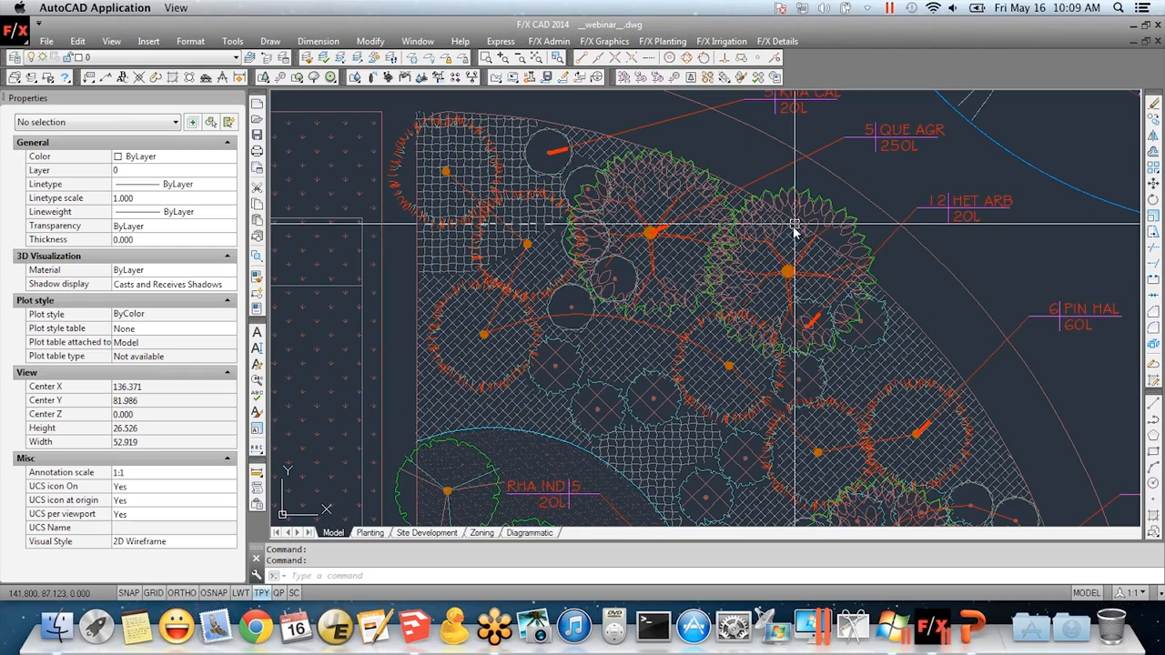
{"action": "scroll", "coordinate": [790, 264], "scroll_direction": "down", "scroll_amount": 5}
{"action": "middle_click_drag", "start_coordinate": [787, 281], "coordinate": [789, 246]}
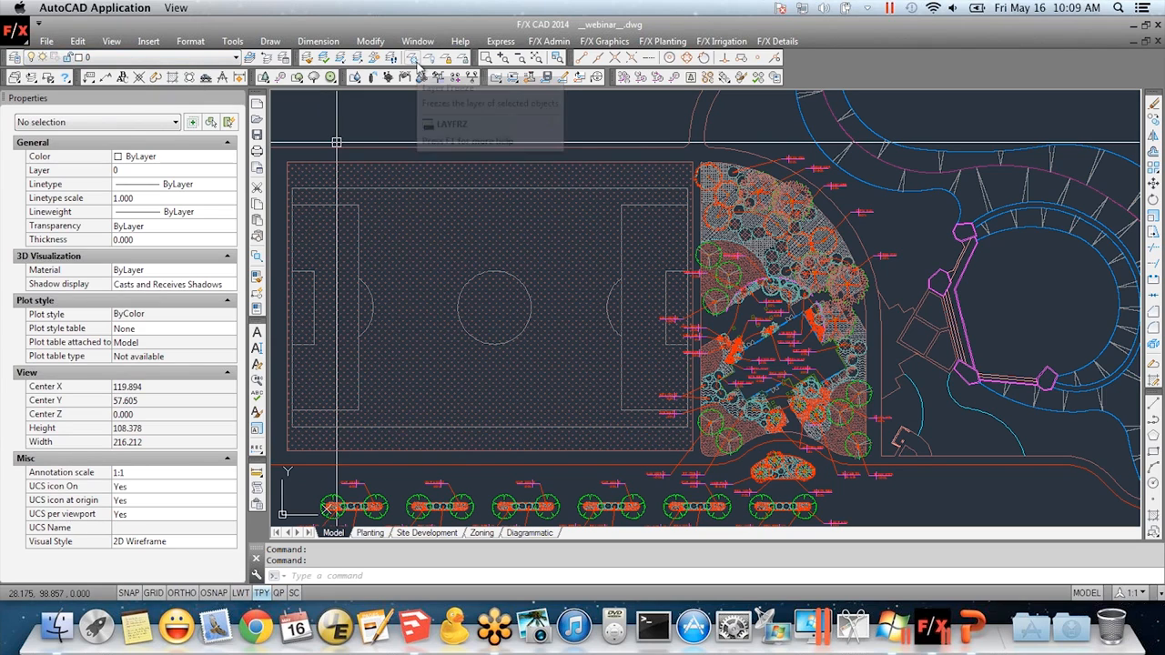
{"action": "mouse_move", "coordinate": [298, 55]}
{"action": "left_mouse_down"}
{"action": "mouse_move", "coordinate": [370, 150]}
{"action": "mouse_move", "coordinate": [402, 116]}
{"action": "left_mouse_up"}
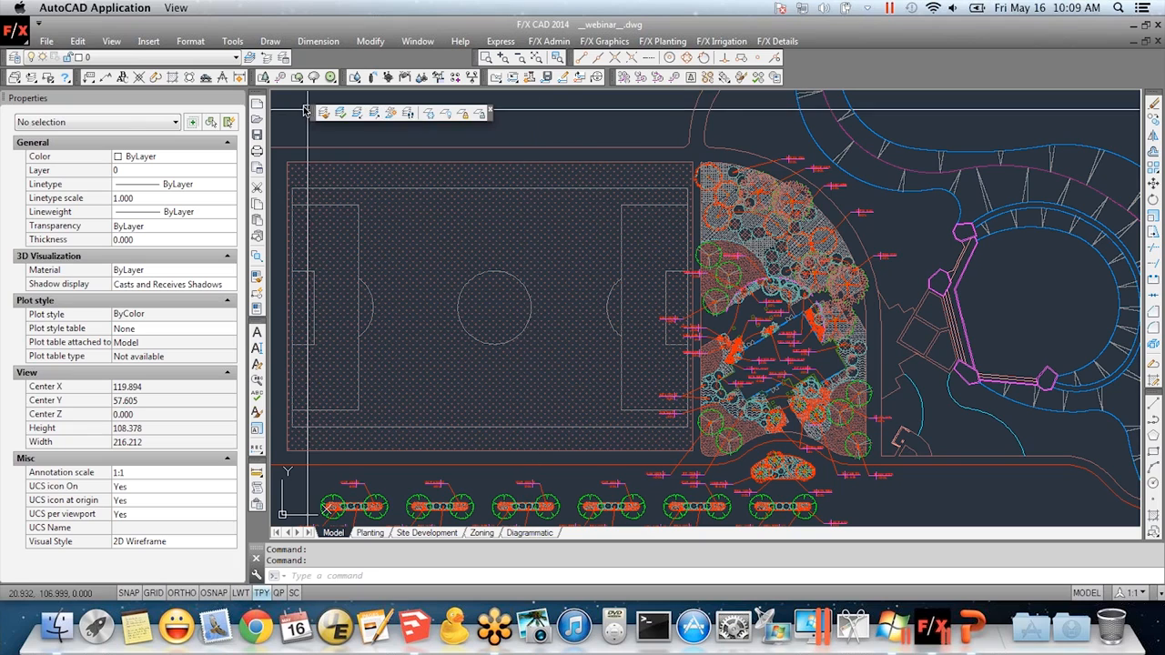
Dock the floating layer tools toolbar among the toolbars above the drawing area
{"action": "left_click_drag", "start_coordinate": [310, 72], "coordinate": [392, 66]}
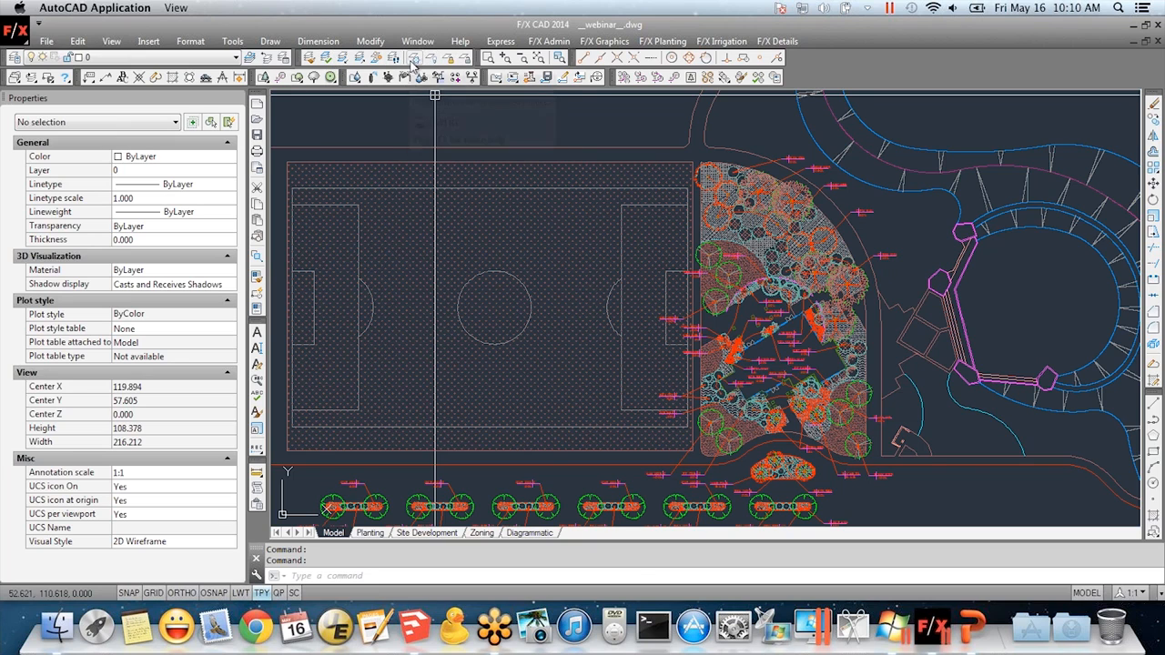
Freeze the LP-TREE layer by picking a tree symbol in the planting area, and restore the previous layer state
{"action": "left_click", "coordinate": [415, 60]}
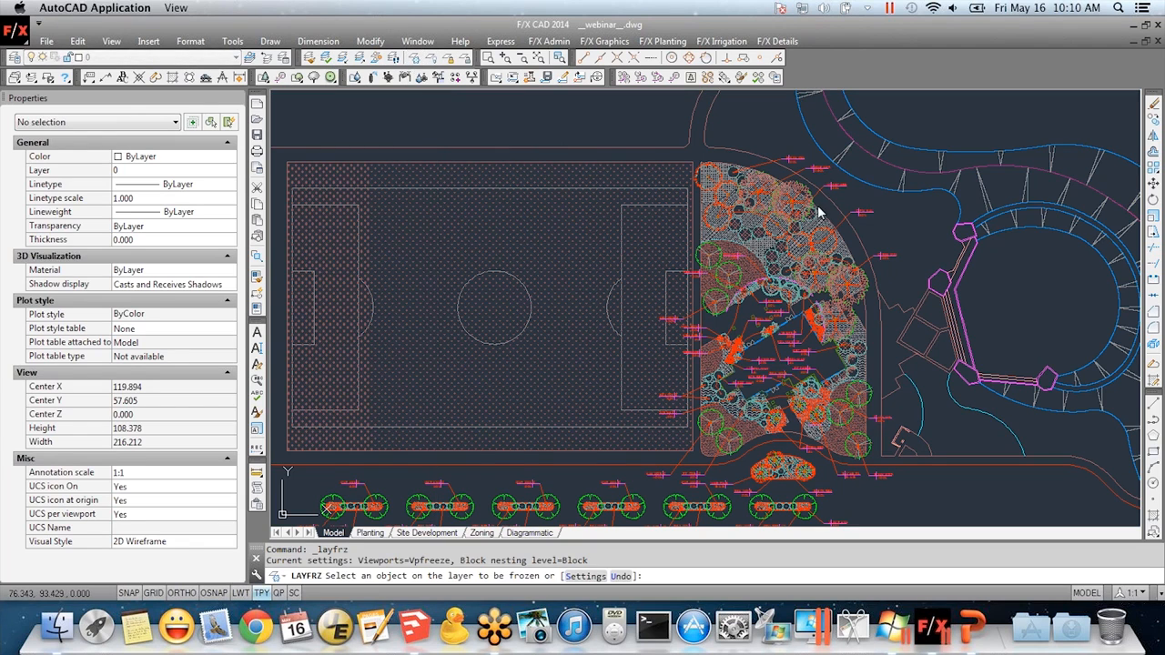
{"action": "left_click", "coordinate": [683, 351]}
{"action": "scroll", "coordinate": [880, 312], "scroll_direction": "up", "scroll_amount": 4}
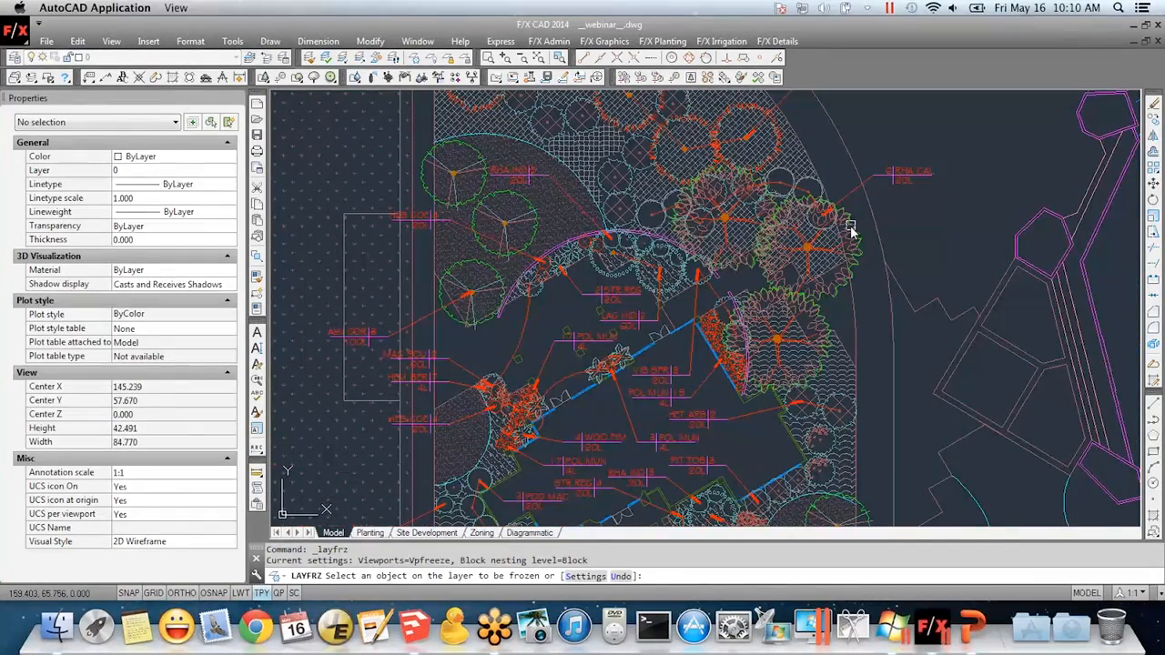
{"action": "left_click", "coordinate": [849, 226]}
{"action": "scroll", "coordinate": [851, 230], "scroll_direction": "down", "scroll_amount": 2}
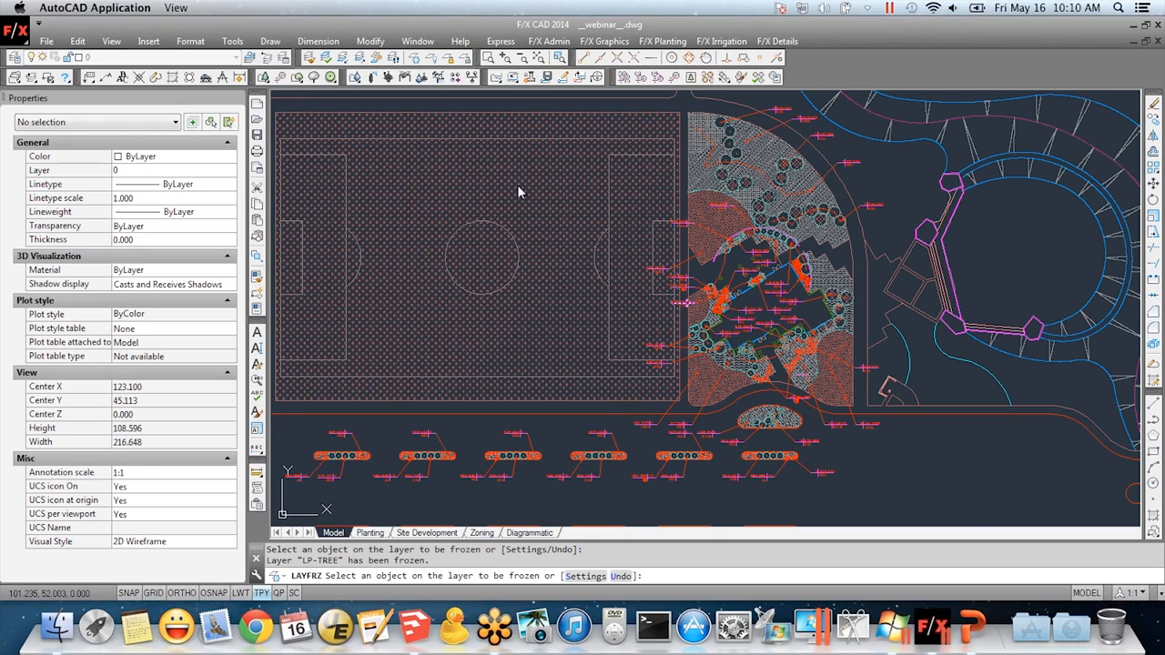
{"action": "key", "text": "Escape"}
{"action": "left_click", "coordinate": [269, 59]}
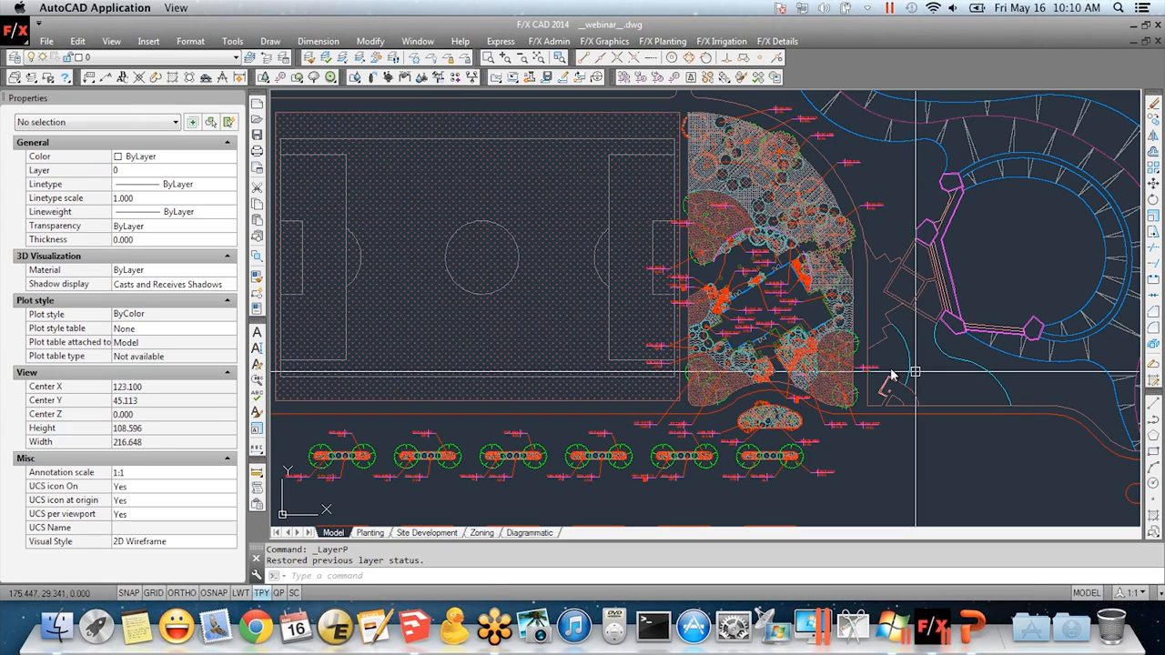
Select the tree beside the "6 RHA CAL" label to check its layer, and clear the selection
{"action": "scroll", "coordinate": [888, 225], "scroll_direction": "up", "scroll_amount": 2}
{"action": "scroll", "coordinate": [888, 225], "scroll_direction": "up", "scroll_amount": 4}
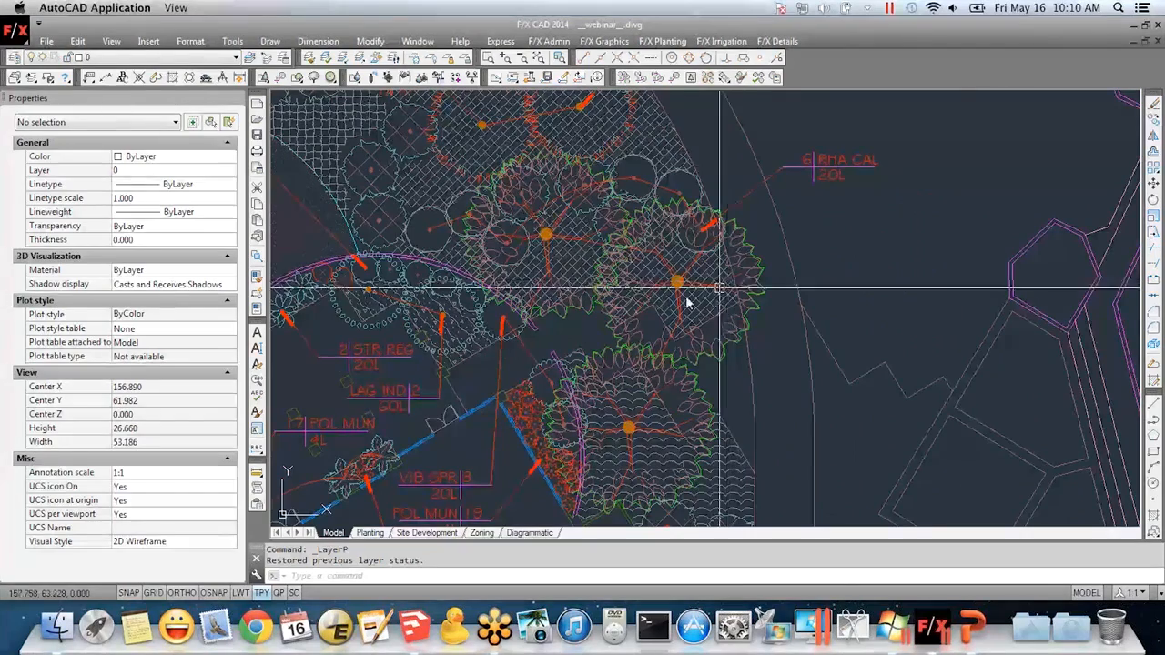
{"action": "left_click", "coordinate": [745, 247]}
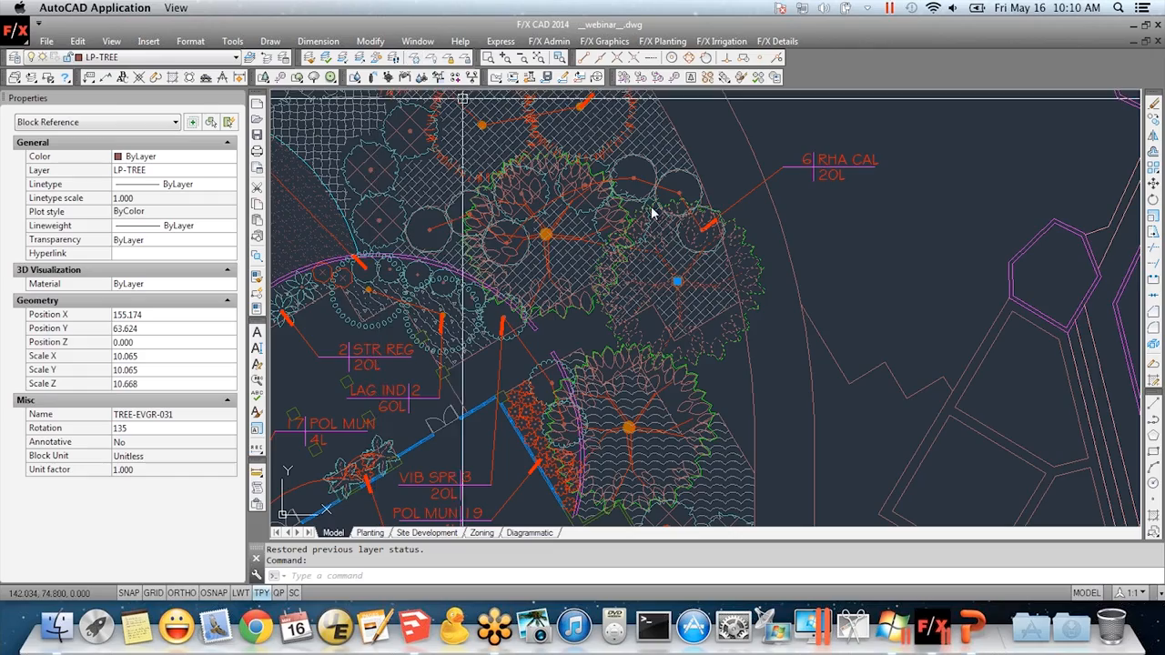
{"action": "scroll", "coordinate": [699, 355], "scroll_direction": "down", "scroll_amount": 3}
{"action": "key", "text": "Escape"}
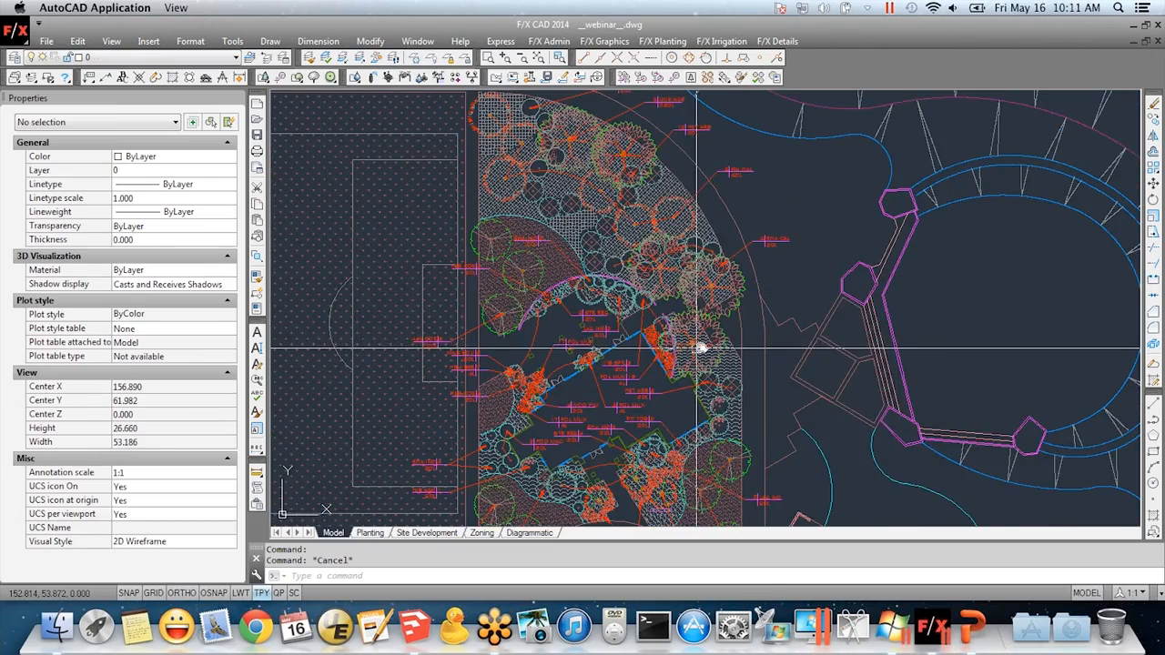
{"action": "scroll", "coordinate": [773, 338], "scroll_direction": "down", "scroll_amount": 5}
{"action": "middle_click_drag", "start_coordinate": [819, 405], "coordinate": [919, 376]}
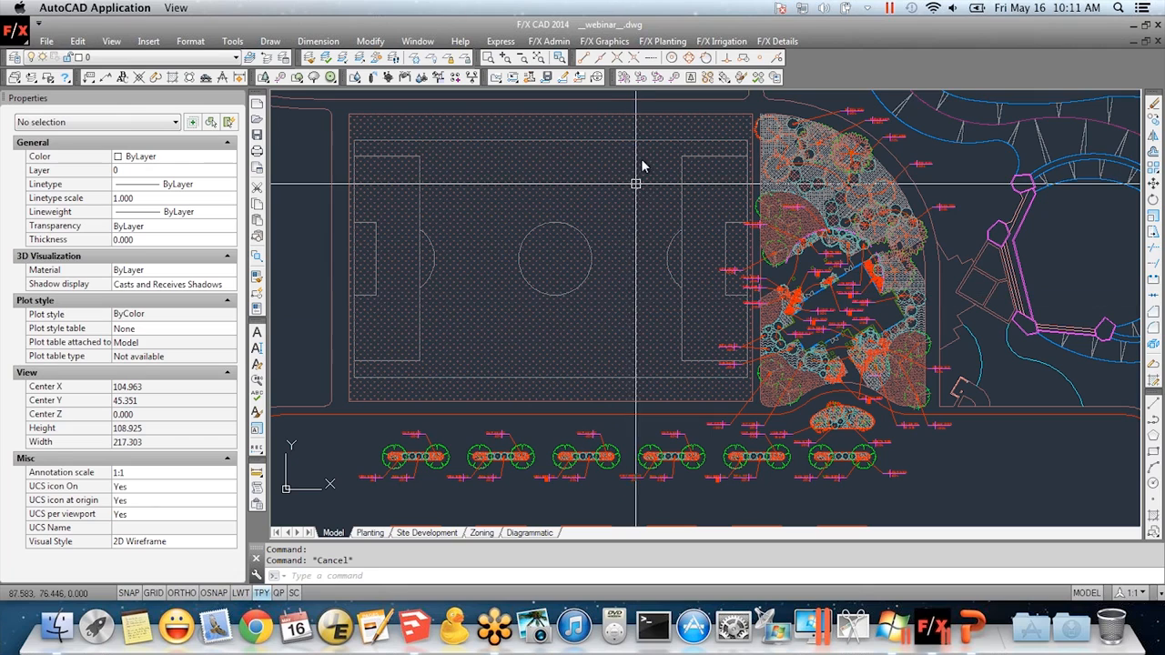
Try twice to bring up the plant list in Color Render, closing the Plant Colorization dialog each time
{"action": "left_click", "coordinate": [663, 42]}
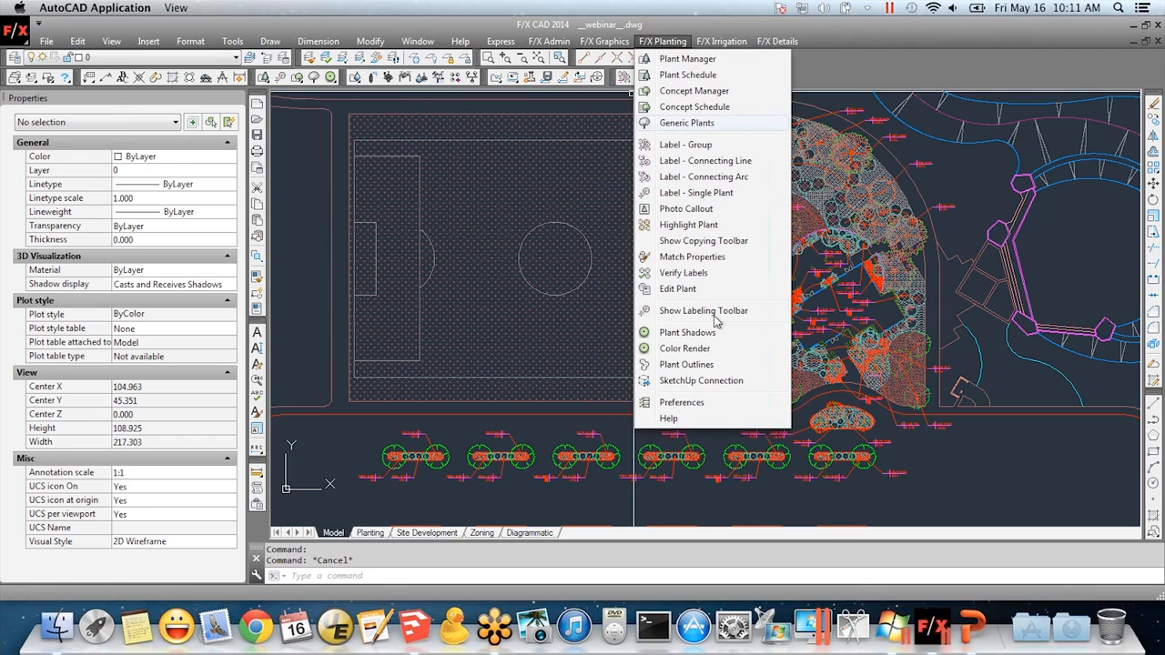
{"action": "left_click", "coordinate": [685, 348]}
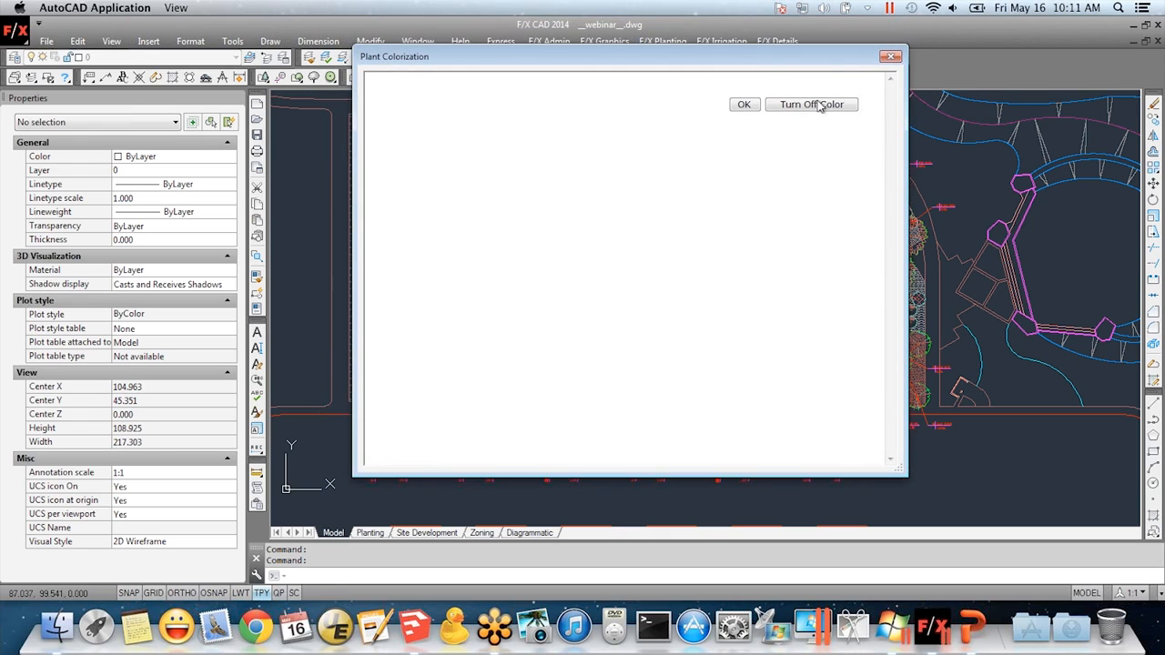
{"action": "left_click", "coordinate": [891, 56]}
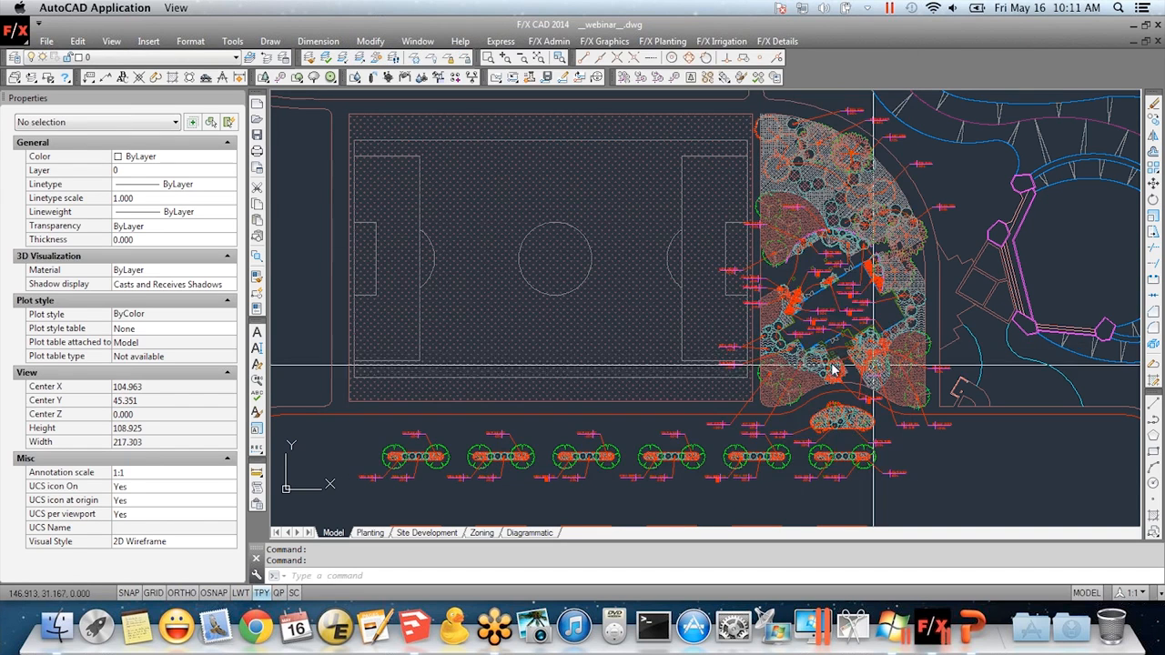
{"action": "left_click", "coordinate": [332, 77]}
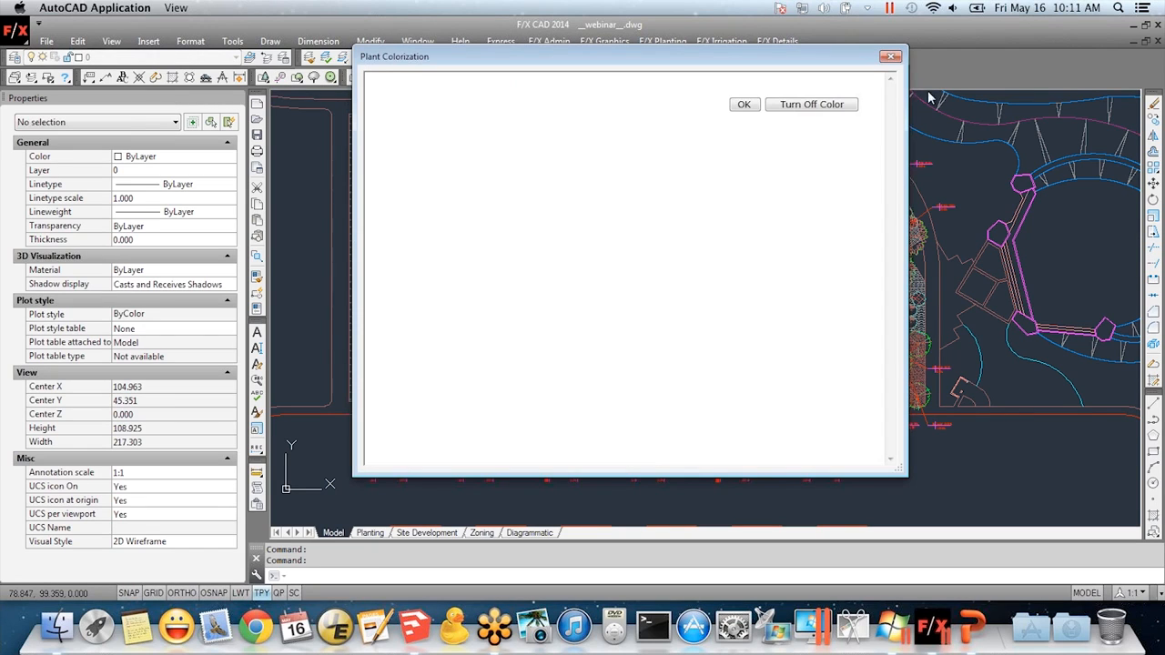
{"action": "left_click", "coordinate": [891, 57]}
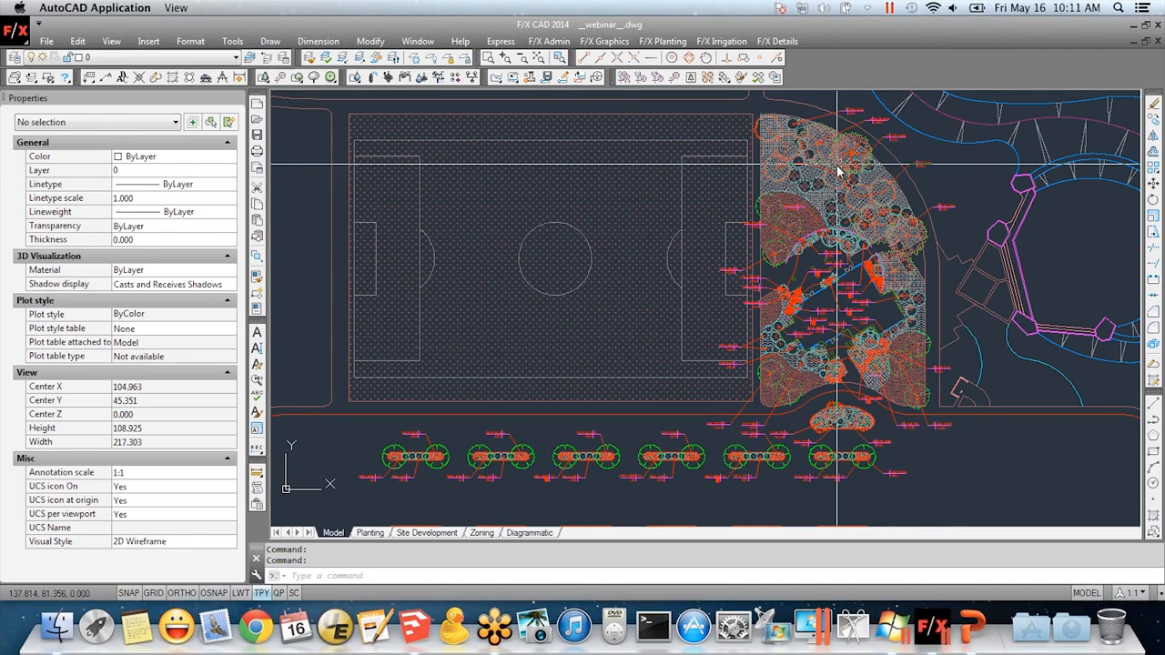
{"action": "mouse_move", "coordinate": [843, 242]}
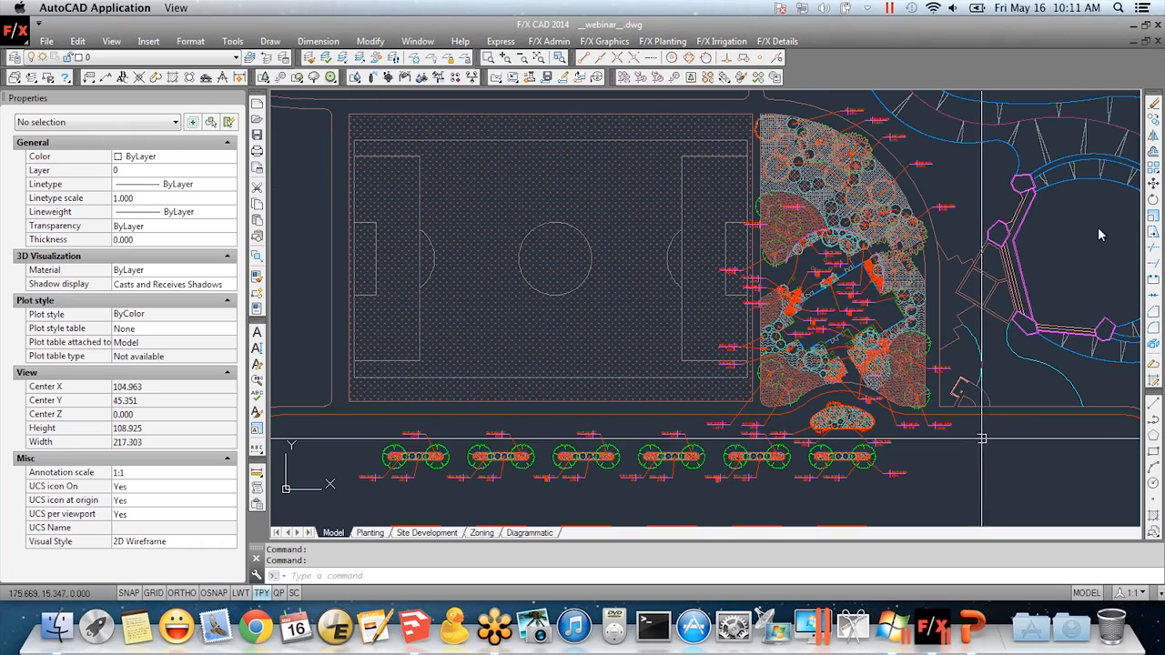
Close the __webinar__.dwg drawing and reopen it
{"action": "left_click", "coordinate": [1158, 42]}
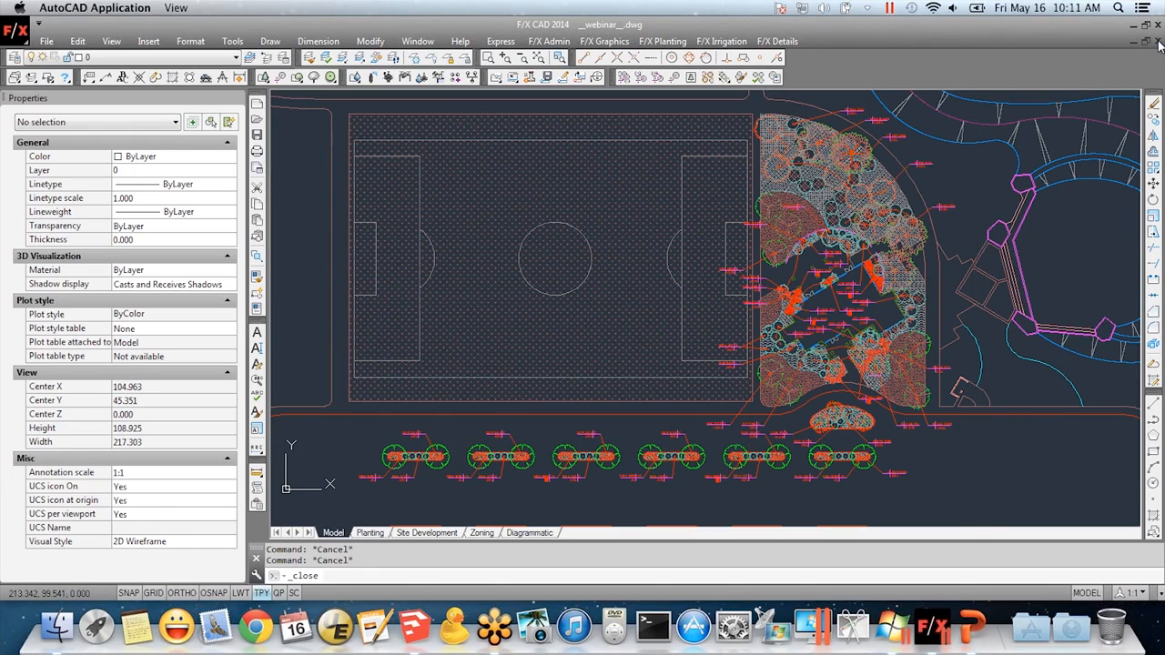
{"action": "left_click", "coordinate": [640, 352]}
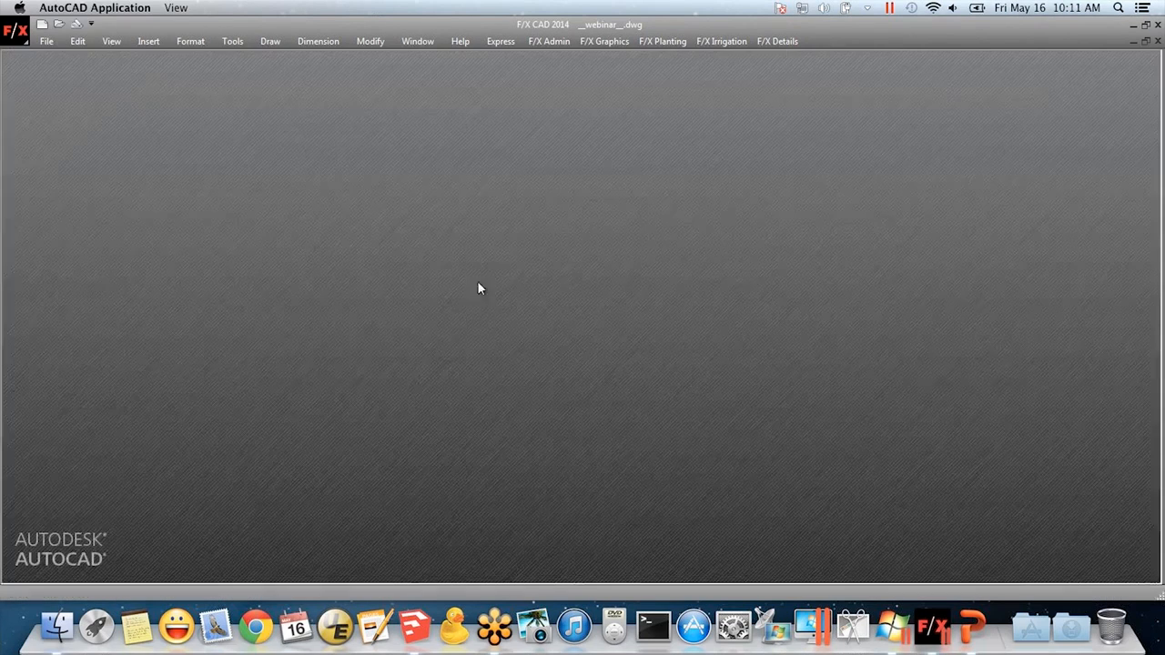
{"action": "left_click", "coordinate": [59, 26]}
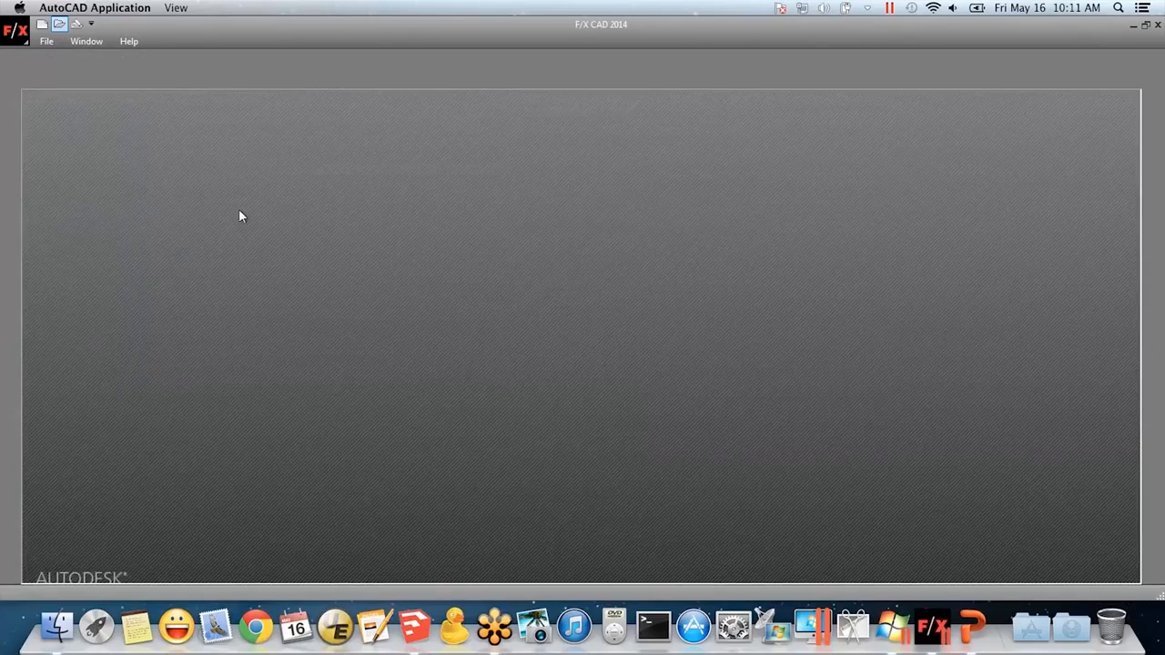
{"action": "double_click", "coordinate": [287, 95]}
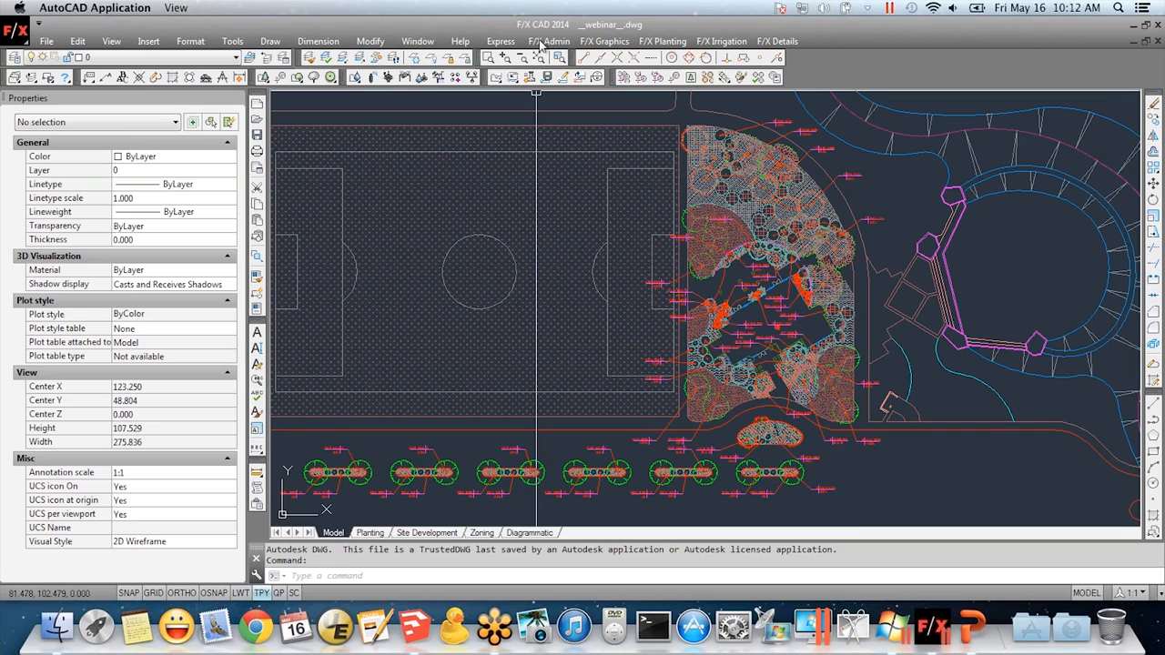
Open Color Render for the reopened drawing, reposition the Plant Colorization dialog over the plan and close it
{"action": "left_click", "coordinate": [670, 42]}
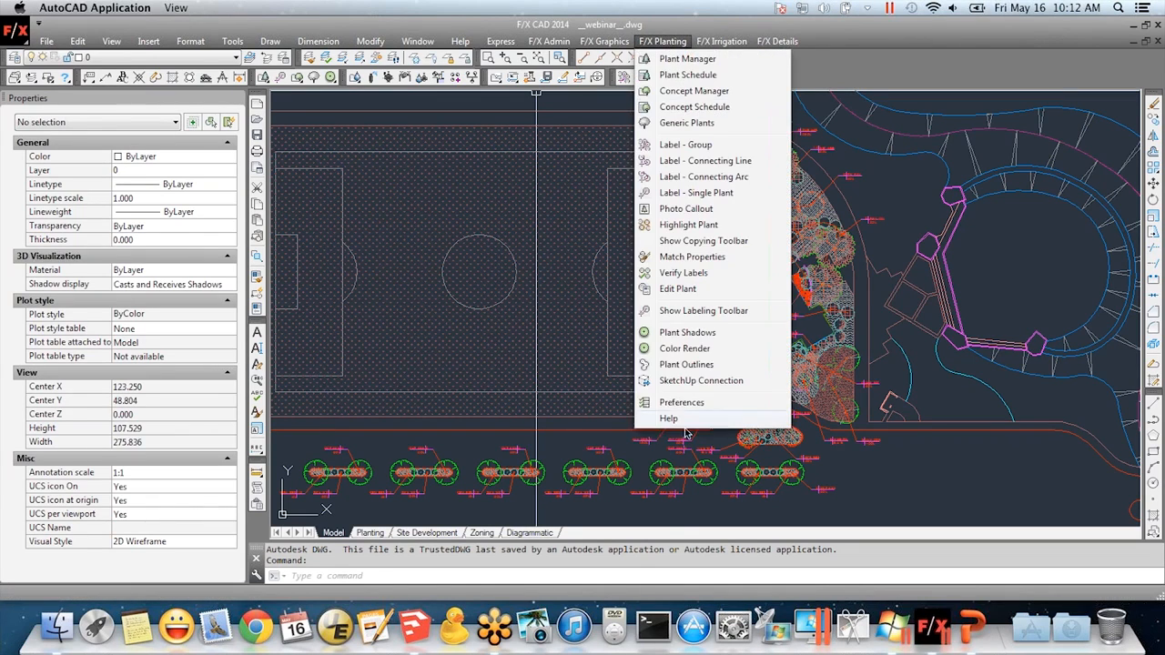
{"action": "left_click", "coordinate": [695, 351]}
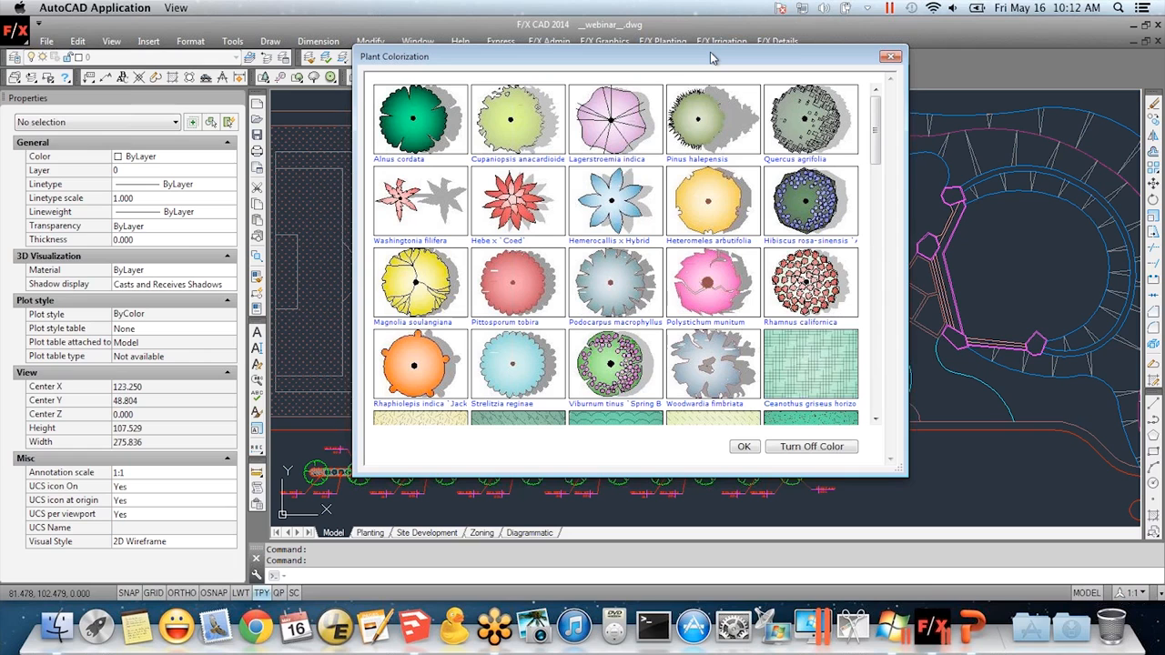
{"action": "left_click_drag", "start_coordinate": [712, 58], "coordinate": [805, 116]}
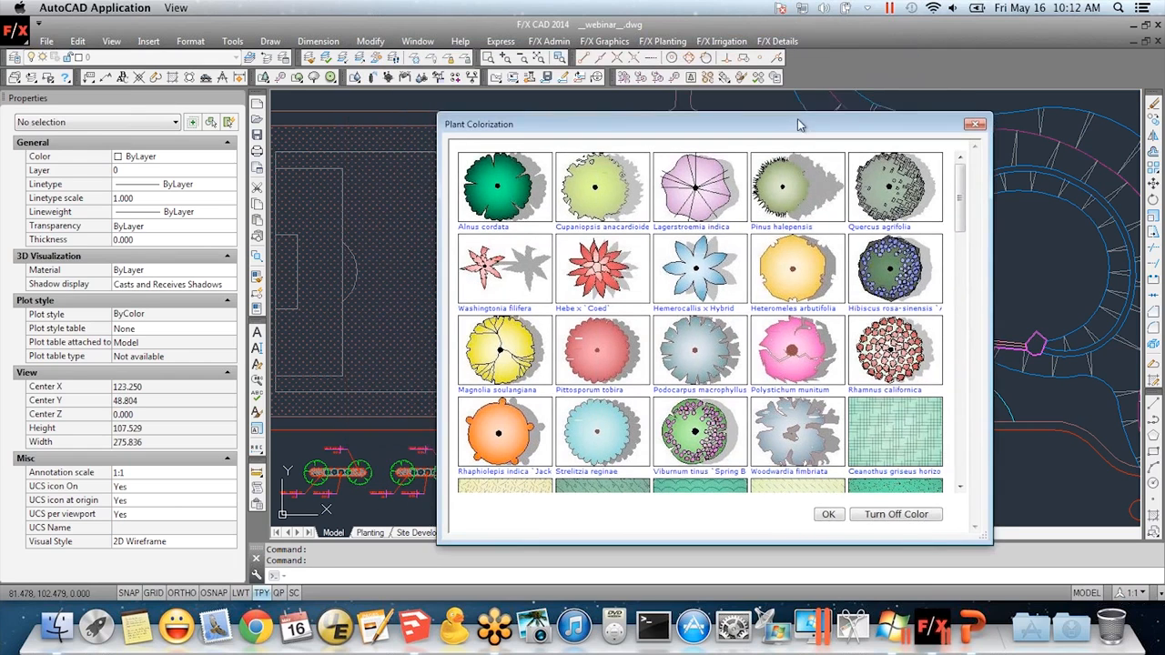
{"action": "left_click", "coordinate": [984, 115]}
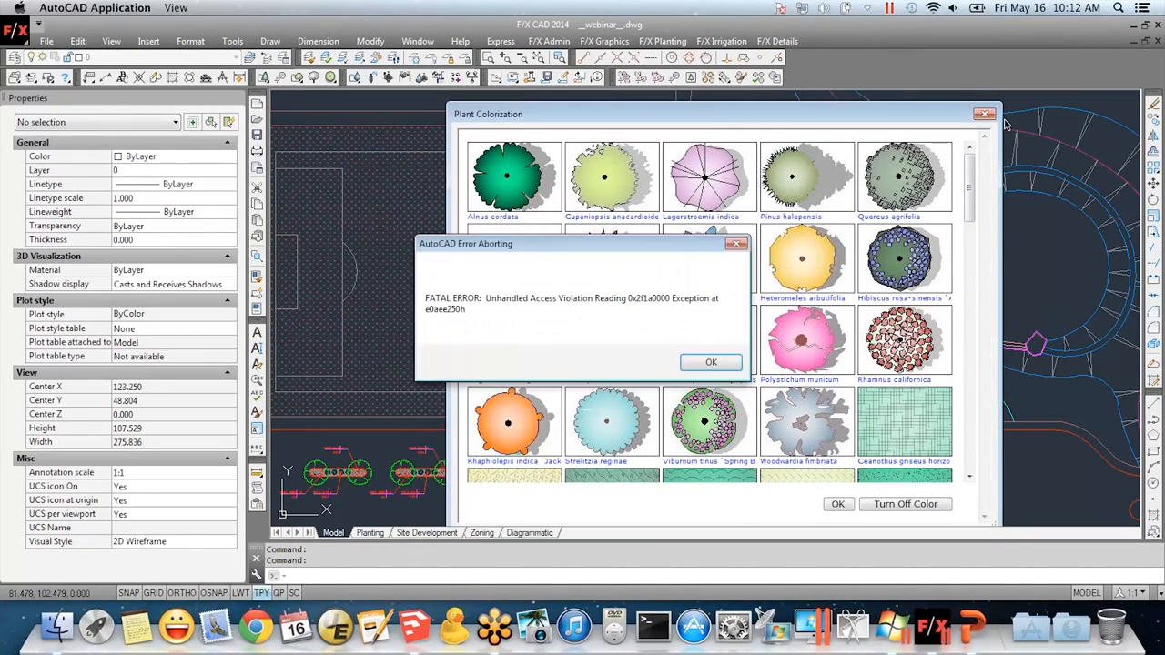
Dismiss the fatal error without saving a recovery file, and close the error report without sending it
{"action": "left_click", "coordinate": [714, 364]}
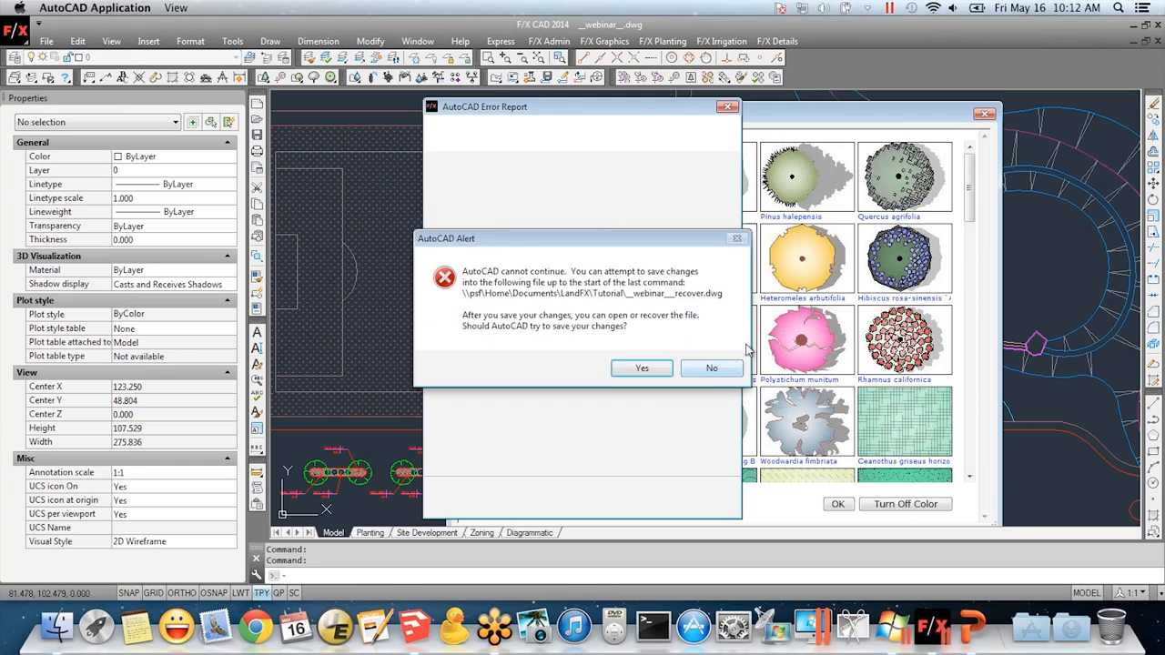
{"action": "left_click", "coordinate": [711, 369]}
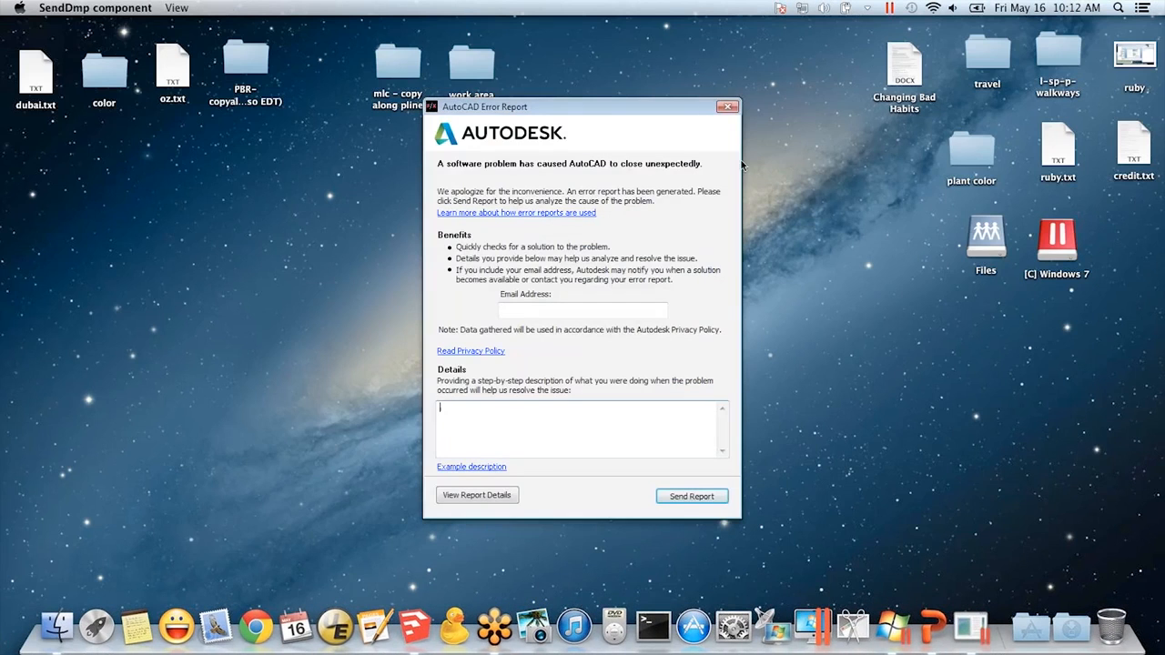
{"action": "left_click", "coordinate": [727, 108]}
{"action": "left_click", "coordinate": [696, 348]}
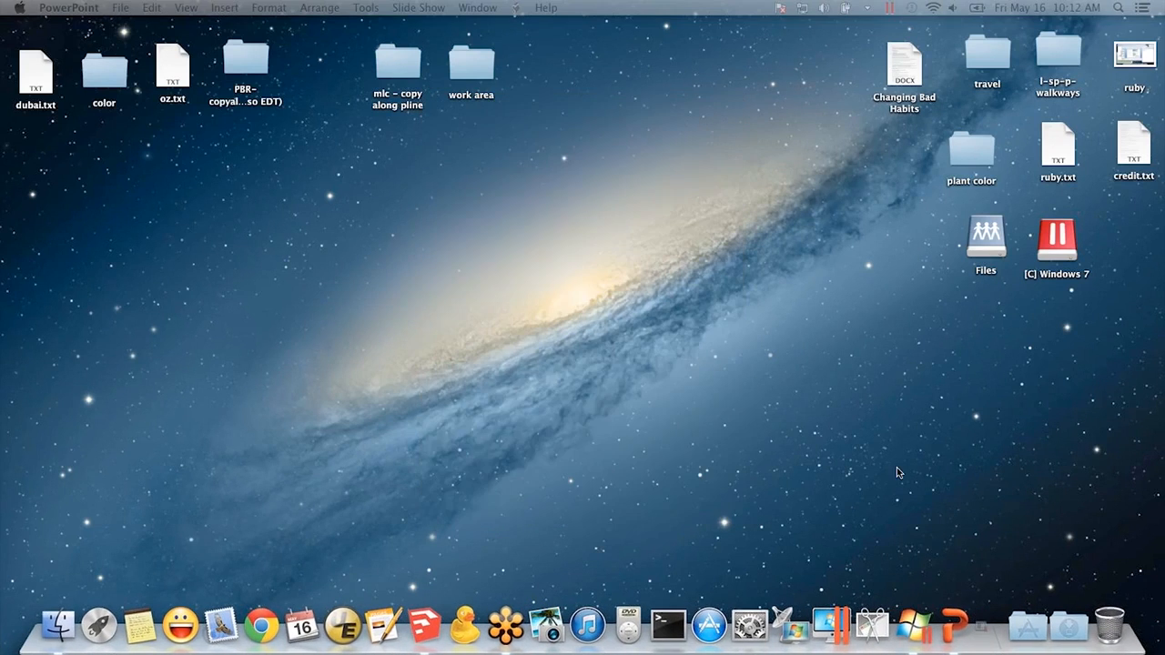
Relaunch F/X CAD 2014, maximize its window and close the blank Drawing1
{"action": "left_click", "coordinate": [937, 620]}
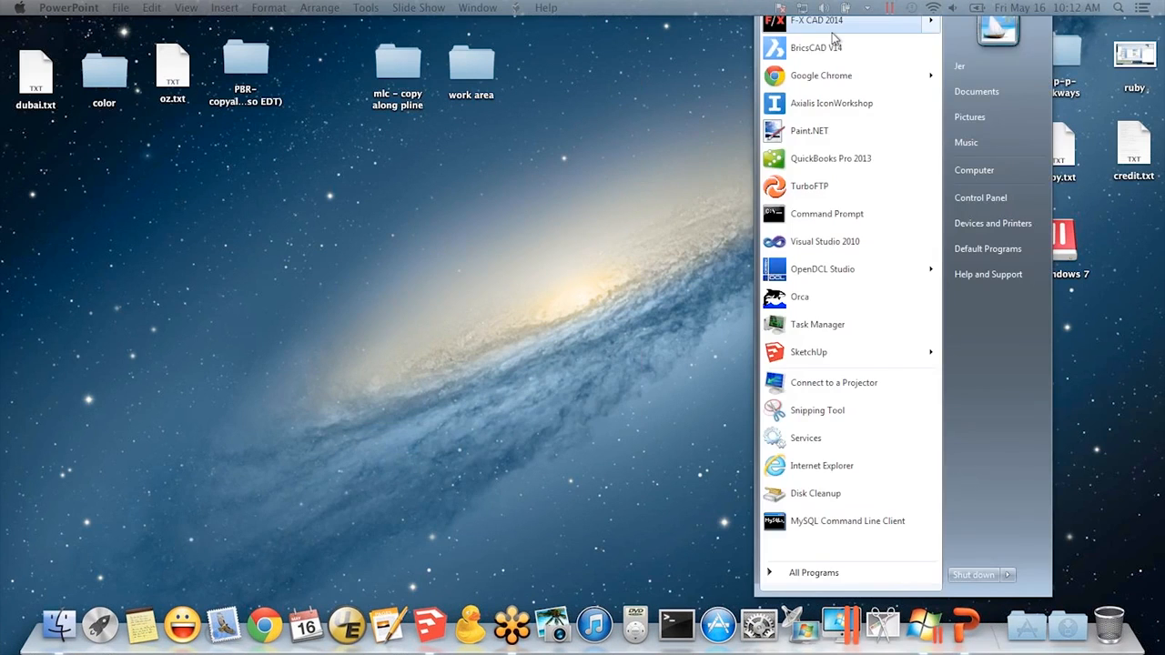
{"action": "left_click", "coordinate": [832, 27]}
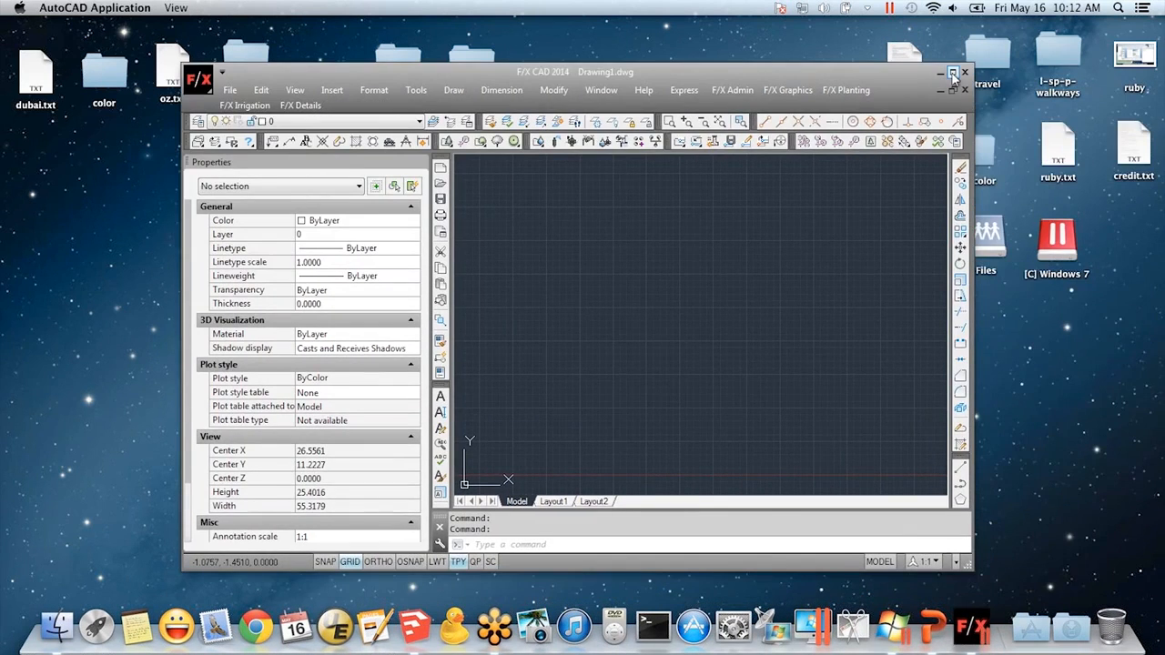
{"action": "left_click", "coordinate": [952, 72]}
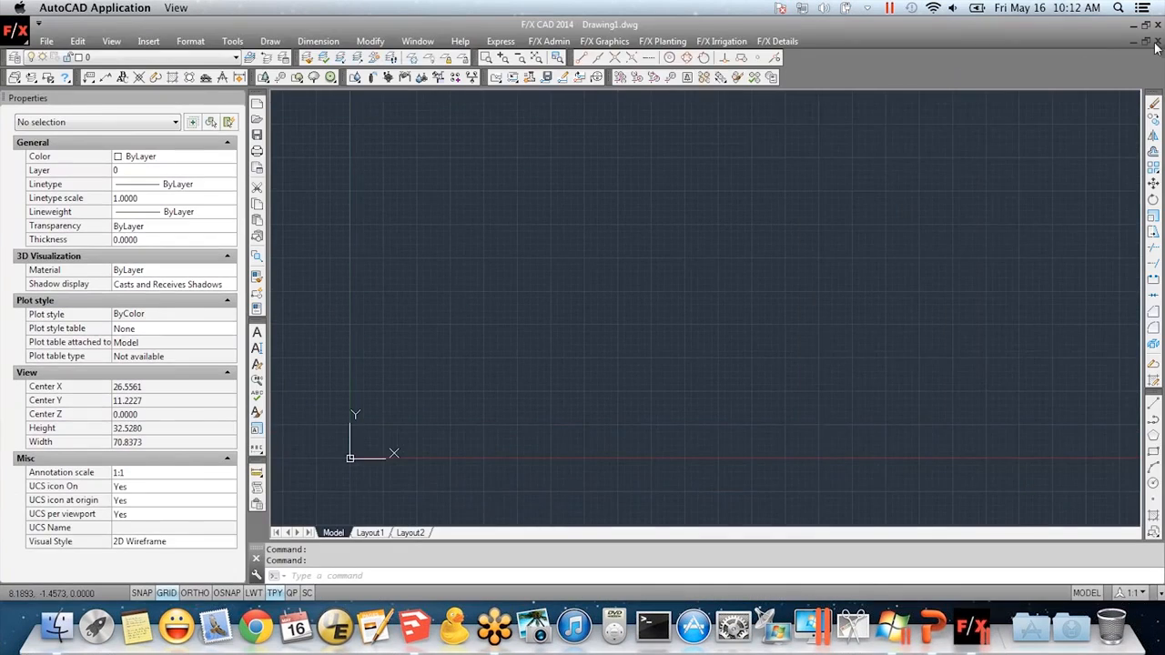
{"action": "left_click", "coordinate": [1158, 42]}
{"action": "left_click", "coordinate": [593, 348]}
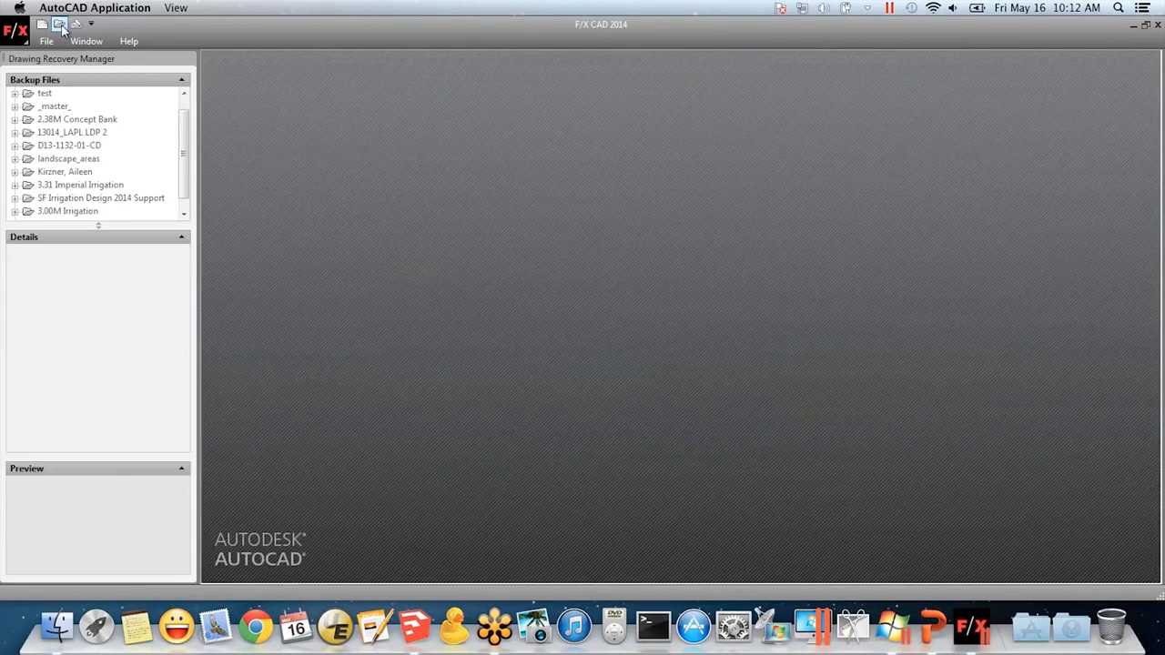
Open the __webinar__.dwg drawing again and close the Drawing Recovery Manager
{"action": "left_click", "coordinate": [59, 25]}
{"action": "left_click", "coordinate": [289, 66]}
{"action": "double_click", "coordinate": [289, 66]}
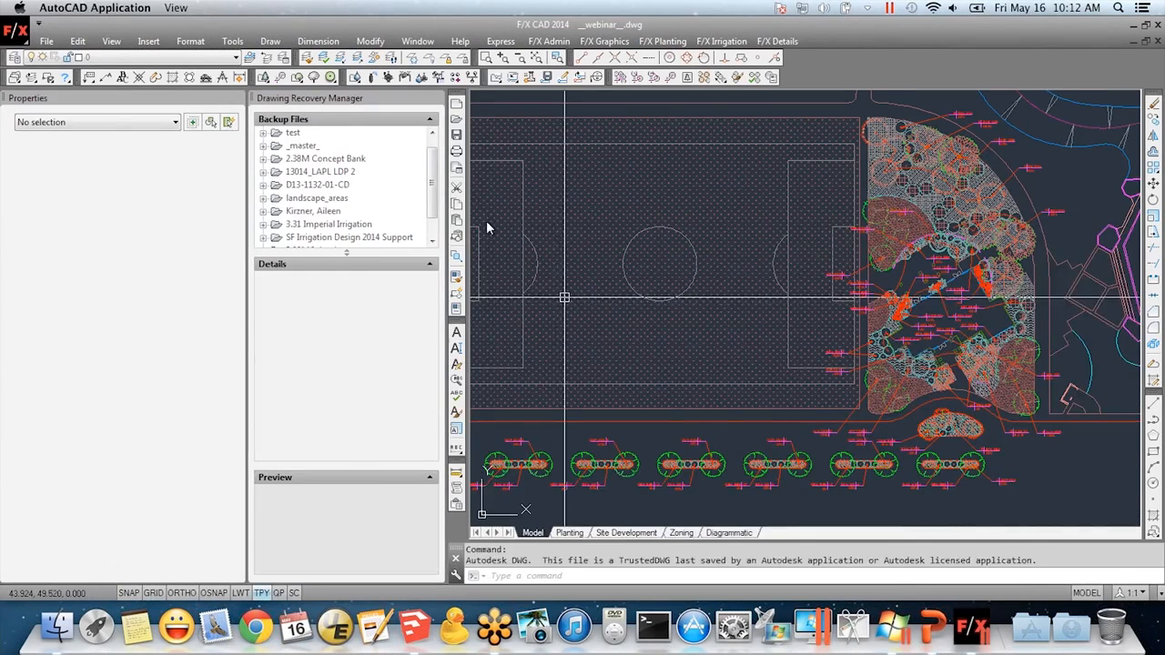
{"action": "left_click", "coordinate": [436, 99]}
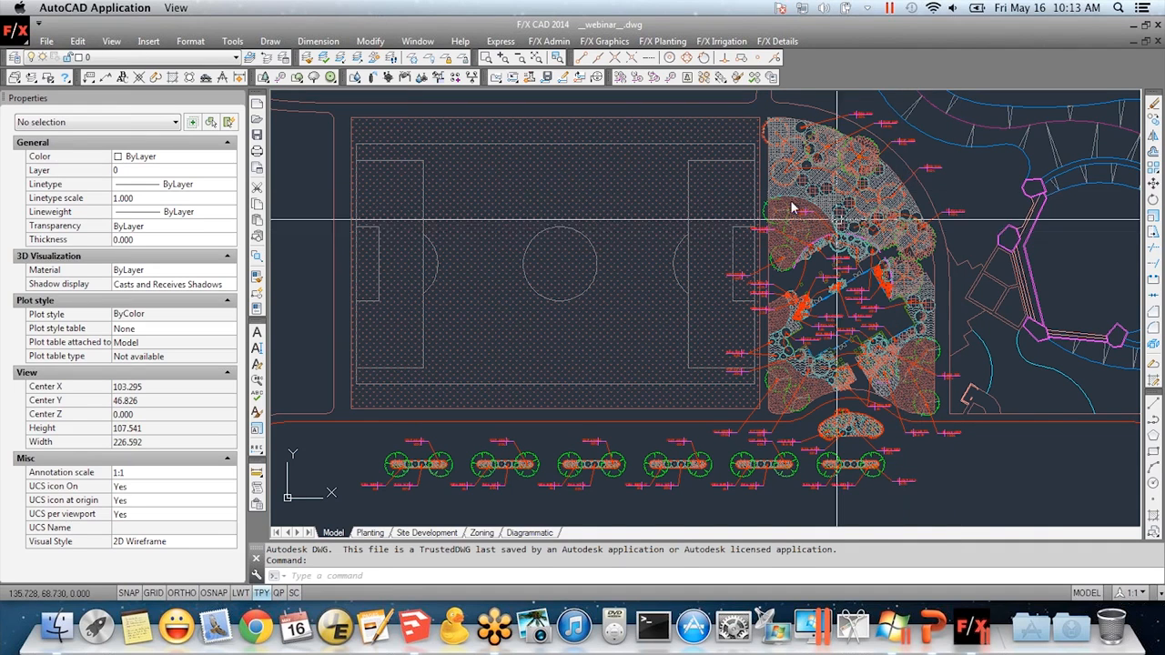
Start Color Render on the planting plan and place the Plant Colorization dialog so the soccer field stays partly visible
{"action": "middle_click_drag", "start_coordinate": [818, 208], "coordinate": [782, 222]}
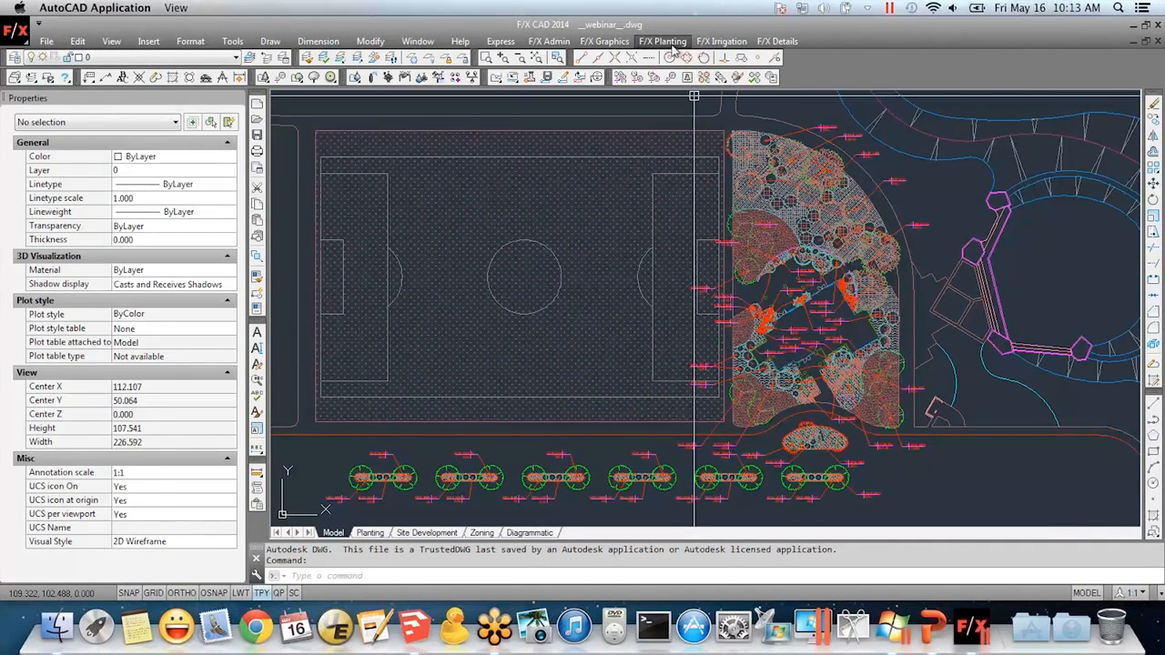
{"action": "left_click", "coordinate": [662, 41]}
{"action": "left_click", "coordinate": [684, 349]}
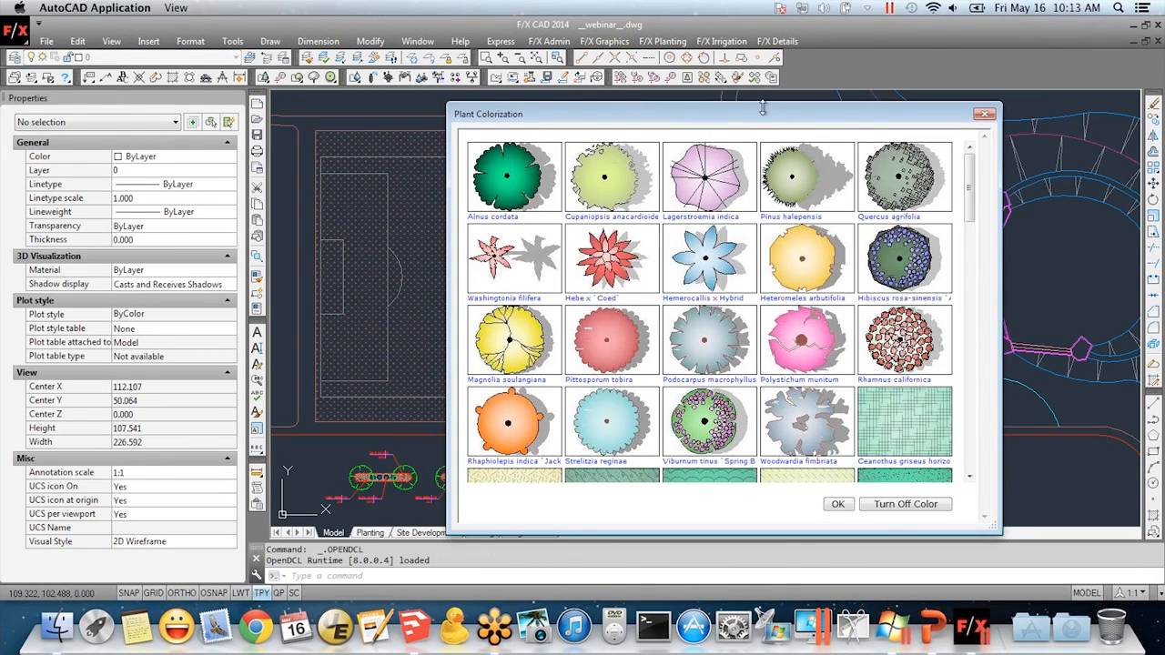
{"action": "left_click_drag", "start_coordinate": [623, 108], "coordinate": [822, 102]}
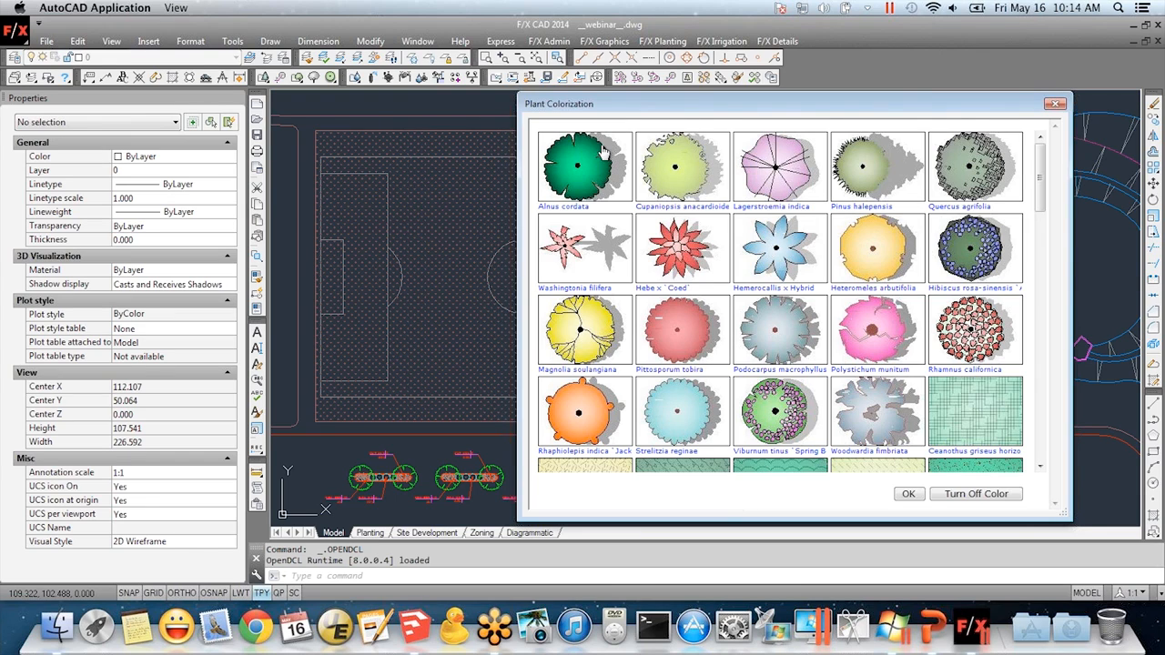
Assign color symbol TREE-COLR-802-03 to Alnus cordata in Plant Colorization and apply the color rendering to the plan
{"action": "left_click", "coordinate": [574, 166]}
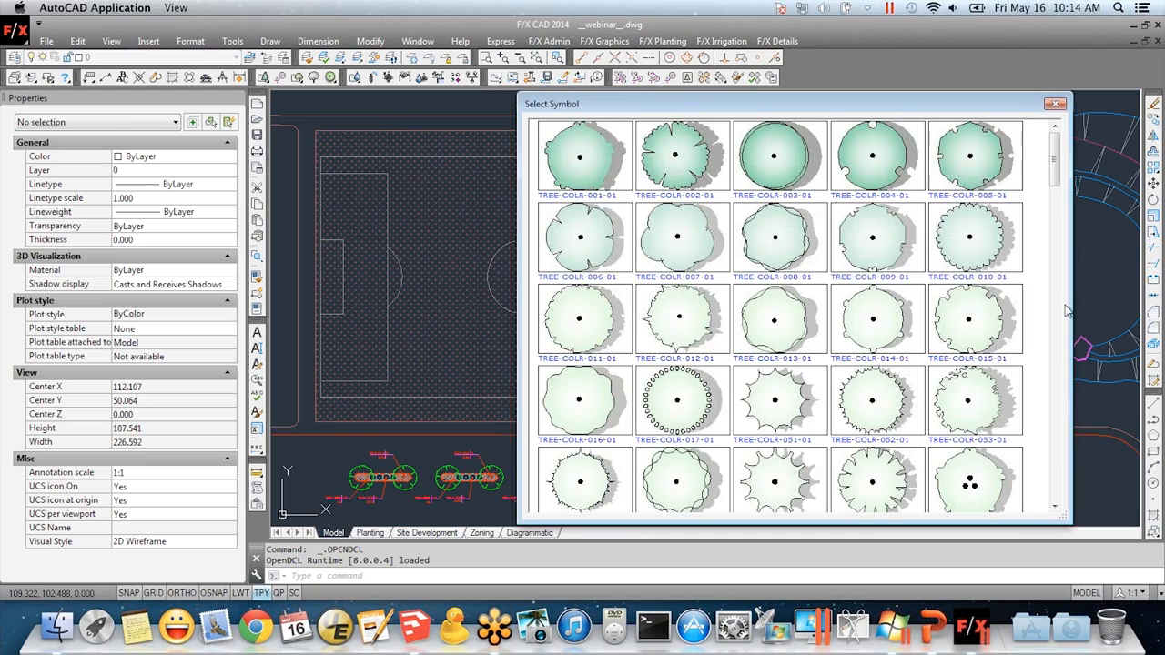
{"action": "scroll", "coordinate": [785, 341], "scroll_direction": "down", "scroll_amount": 12}
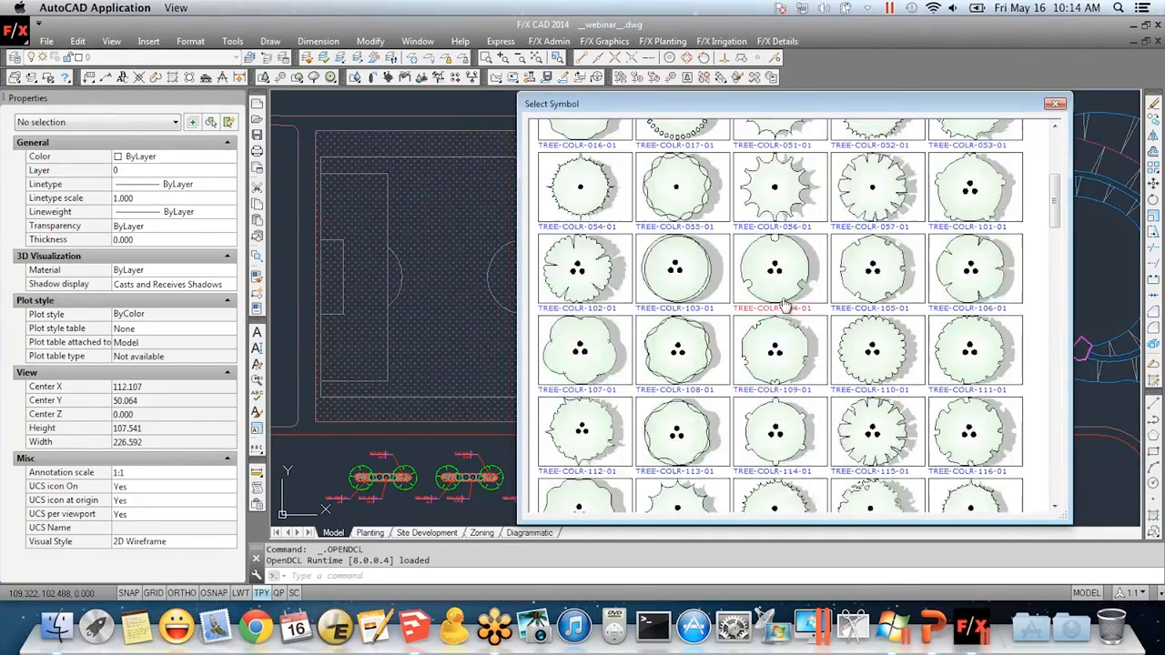
{"action": "scroll", "coordinate": [783, 301], "scroll_direction": "down", "scroll_amount": 10}
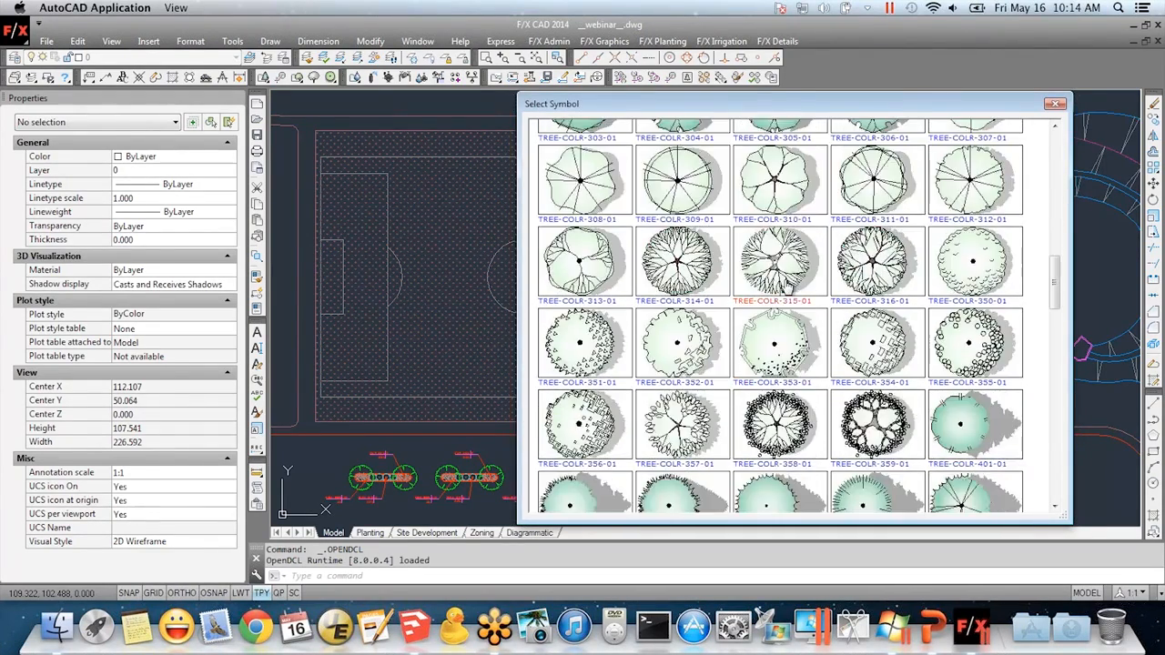
{"action": "scroll", "coordinate": [785, 286], "scroll_direction": "up", "scroll_amount": 10}
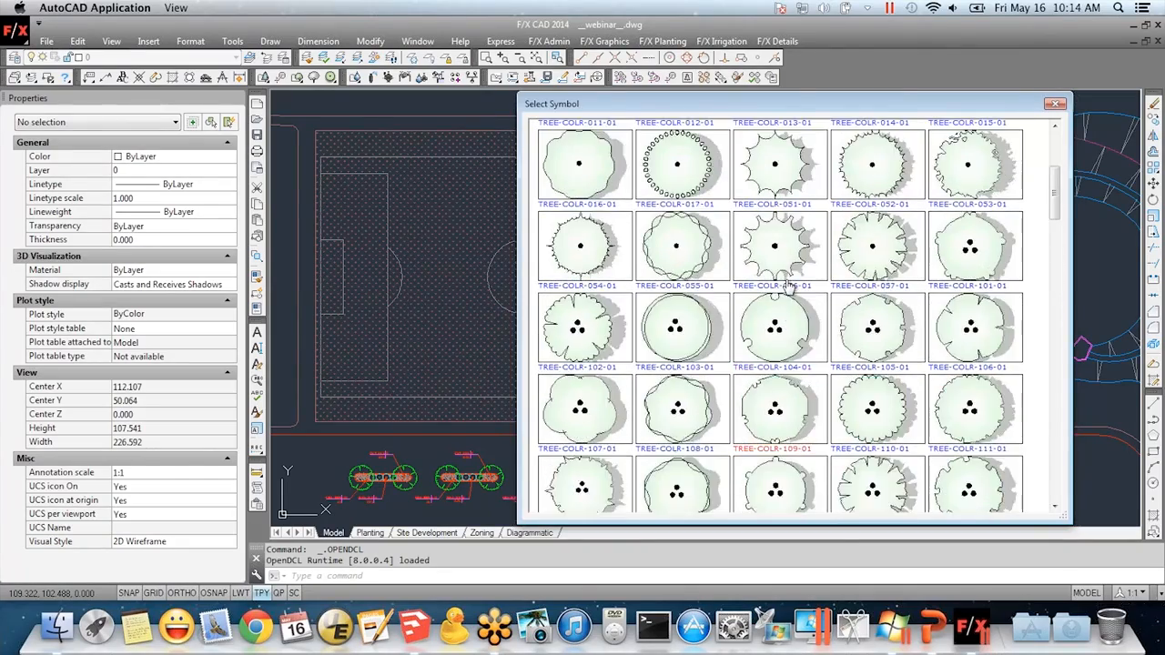
{"action": "scroll", "coordinate": [788, 288], "scroll_direction": "down", "scroll_amount": 12}
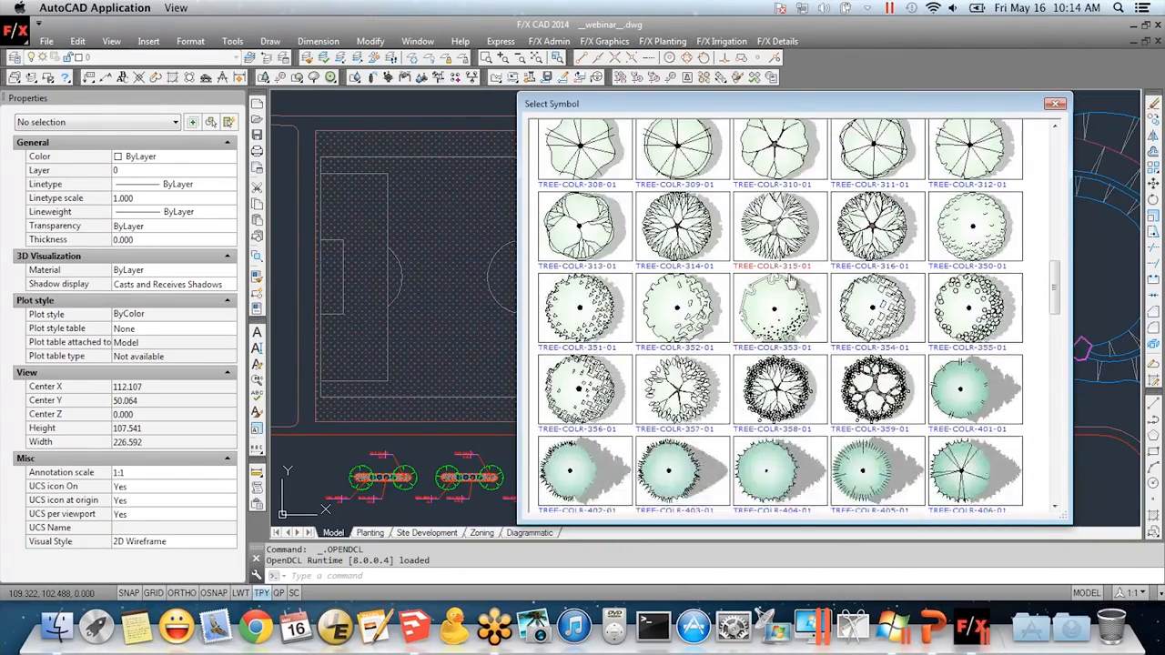
{"action": "scroll", "coordinate": [789, 286], "scroll_direction": "down", "scroll_amount": 12}
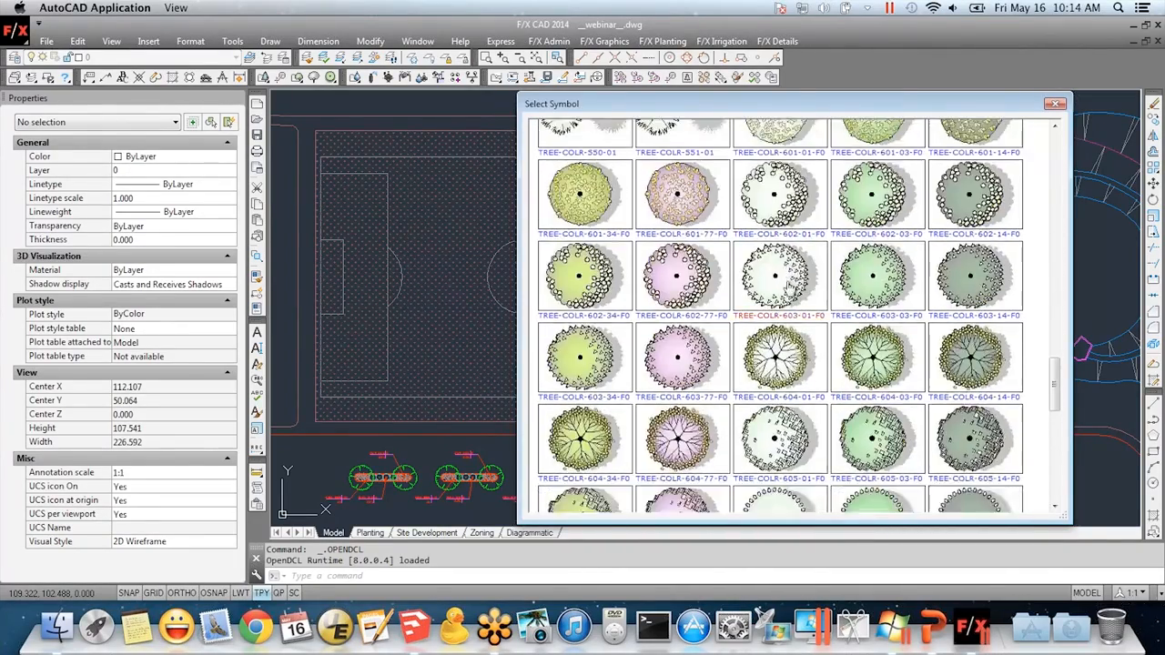
{"action": "scroll", "coordinate": [795, 337], "scroll_direction": "down", "scroll_amount": 6}
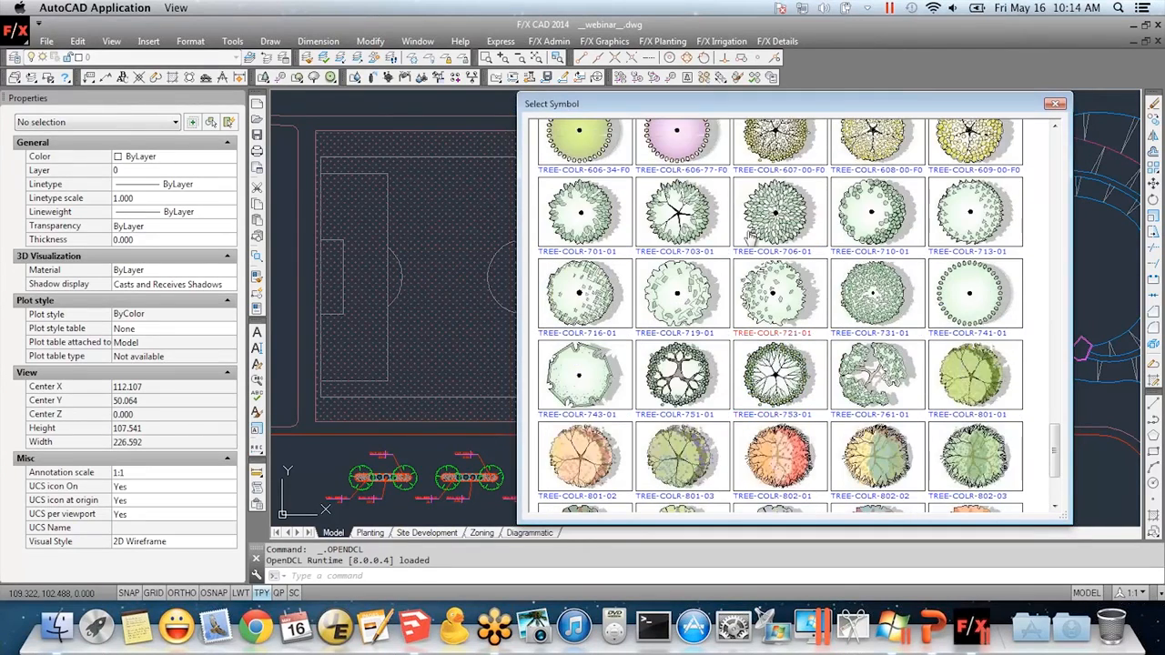
{"action": "scroll", "coordinate": [799, 333], "scroll_direction": "down", "scroll_amount": 3}
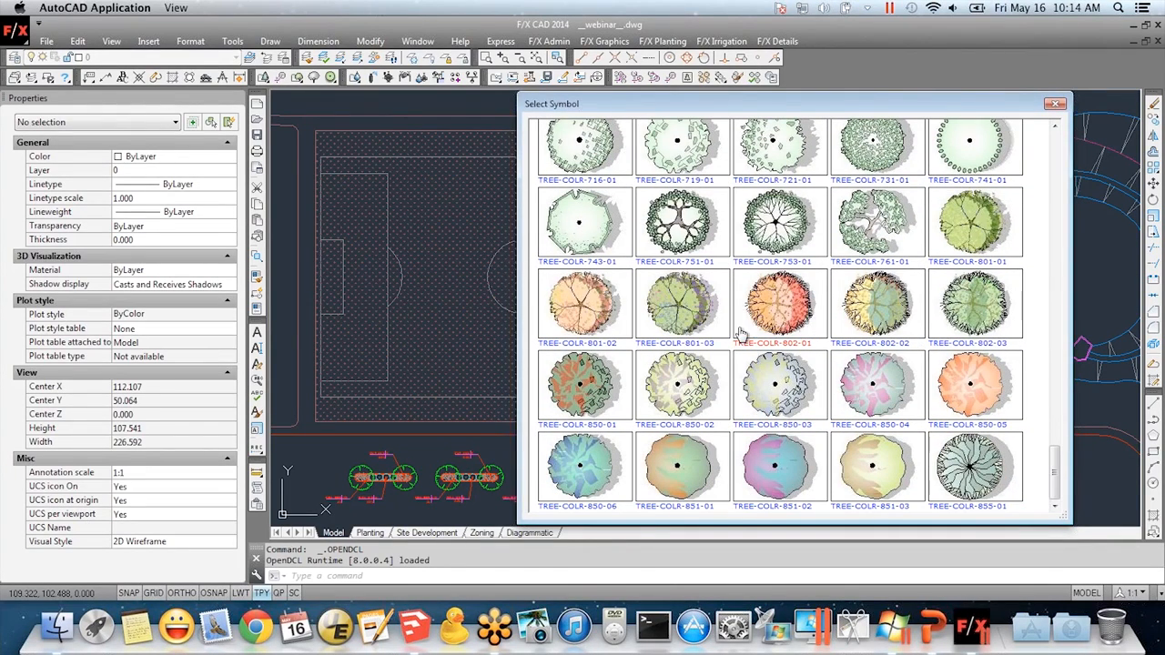
{"action": "scroll", "coordinate": [910, 259], "scroll_direction": "up", "scroll_amount": 2}
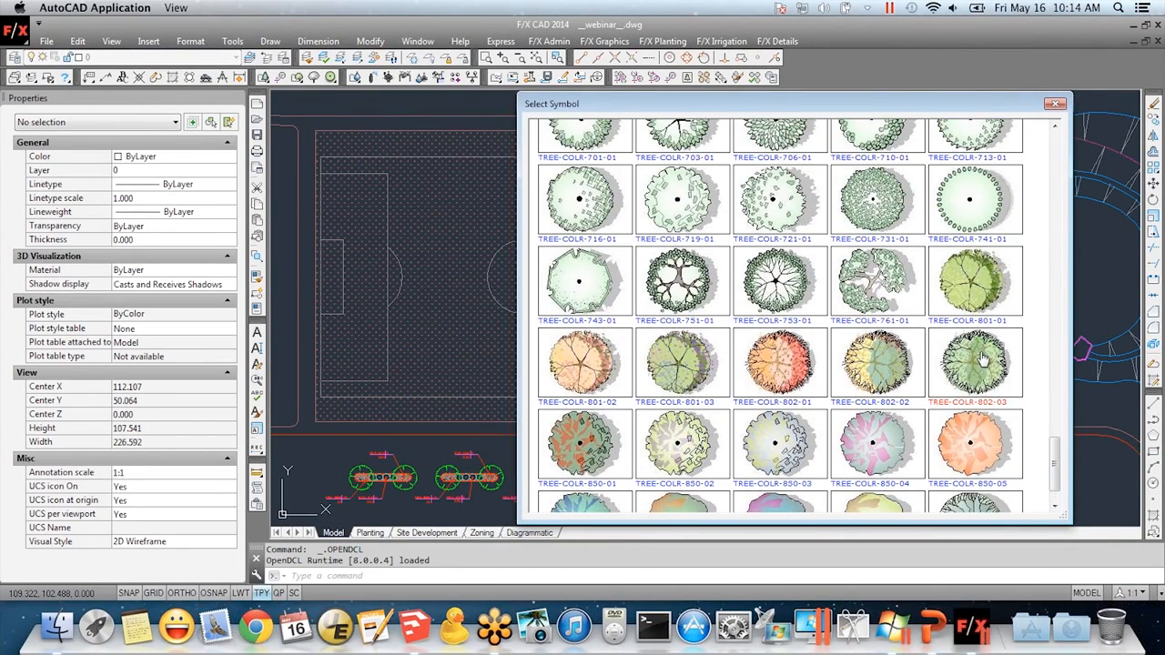
{"action": "left_click", "coordinate": [982, 360]}
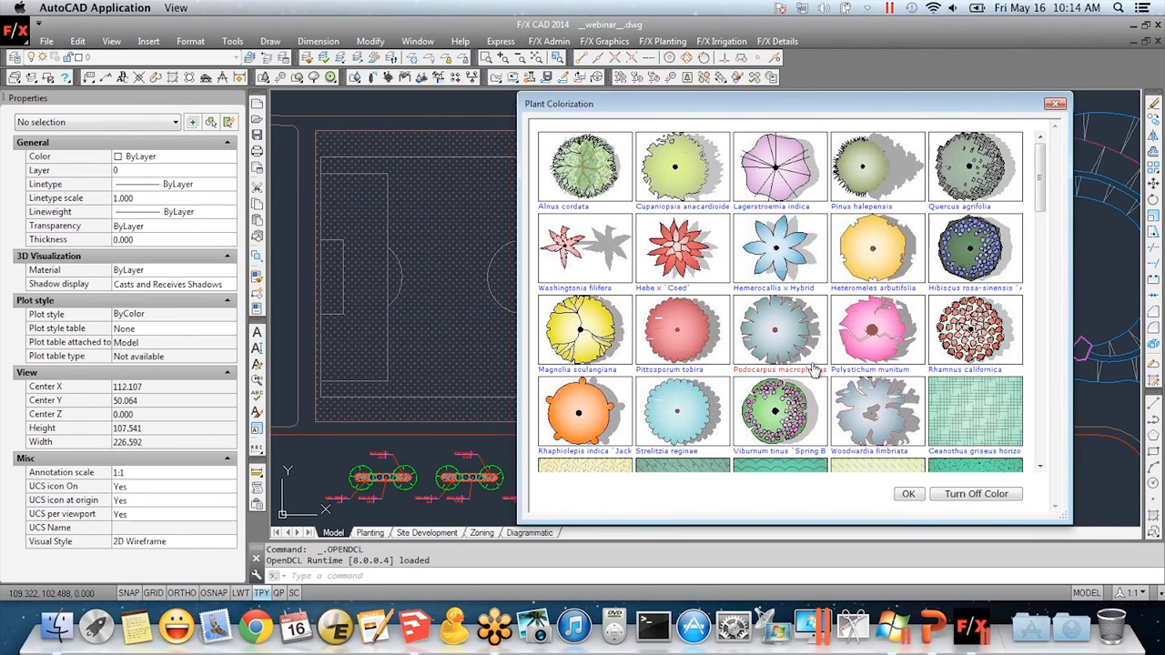
{"action": "left_click", "coordinate": [908, 496]}
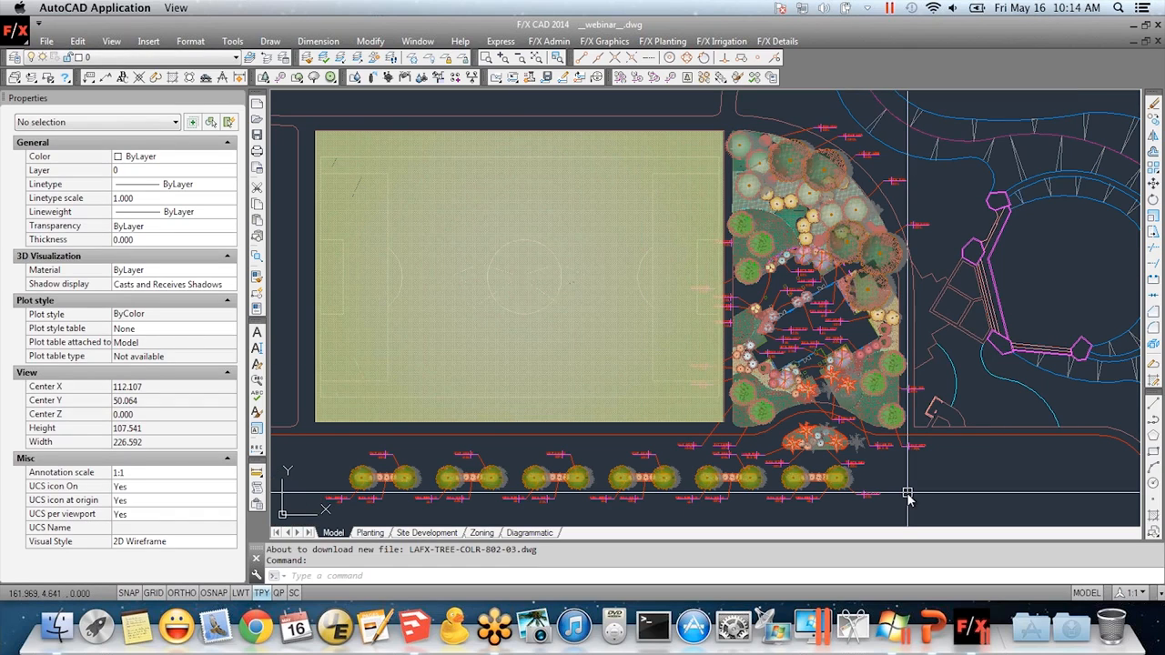
Freeze the plant label layer by picking one of the labels around the planting area, and end the layer freeze command
{"action": "left_click", "coordinate": [411, 58]}
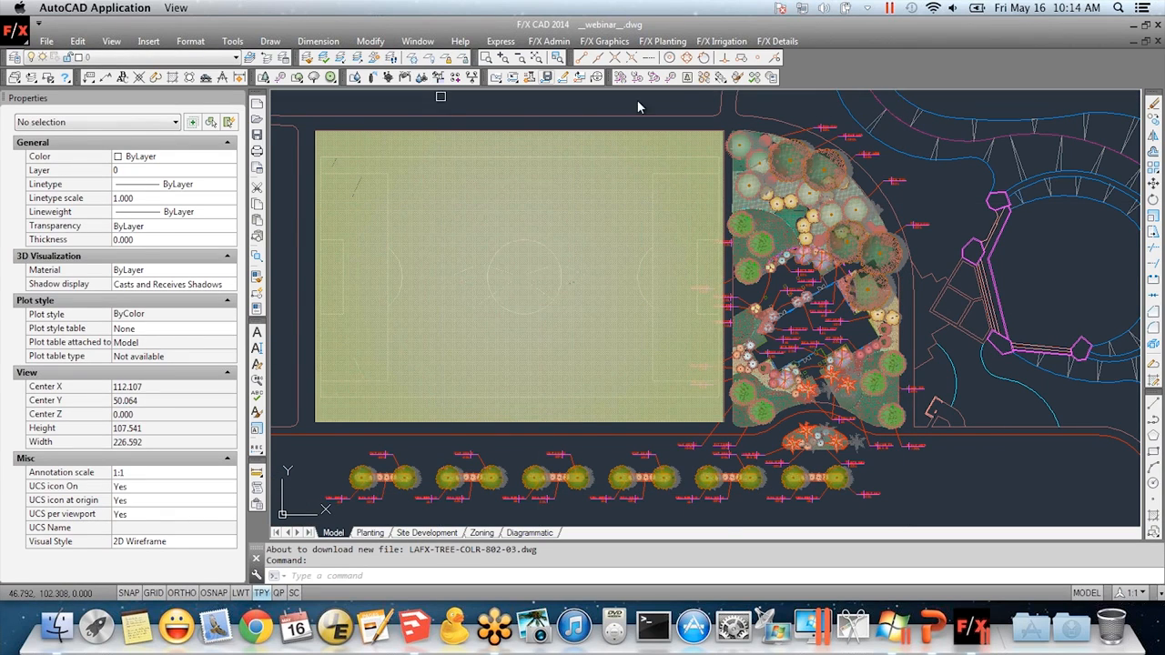
{"action": "left_click", "coordinate": [827, 133]}
{"action": "right_click", "coordinate": [931, 189]}
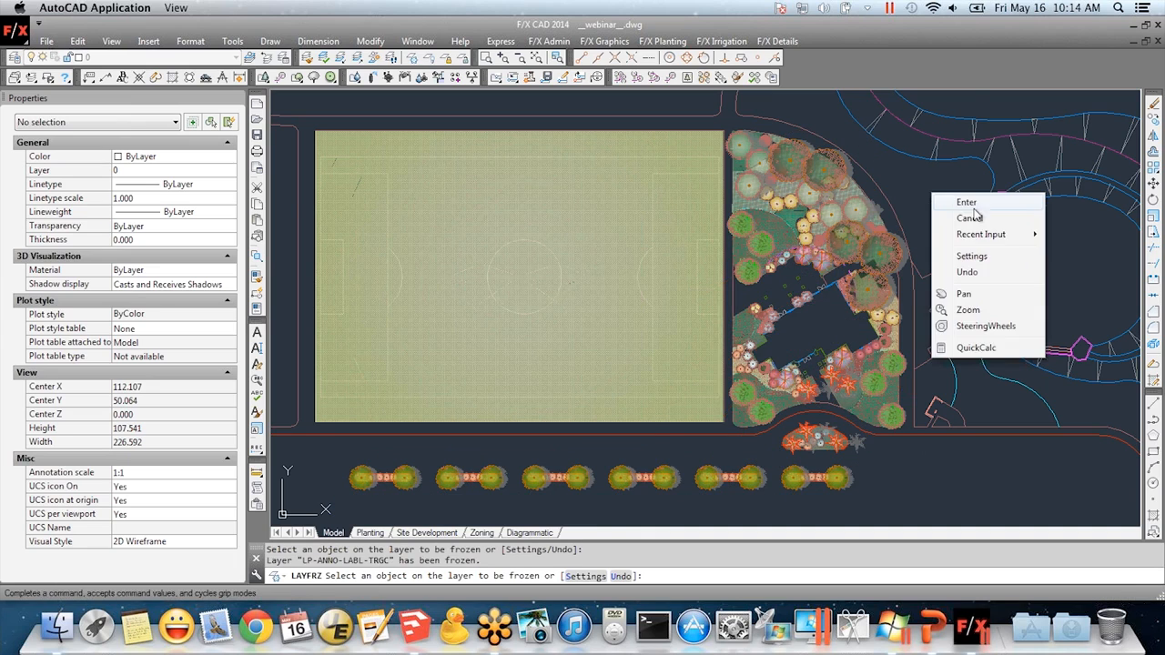
{"action": "left_click", "coordinate": [976, 204]}
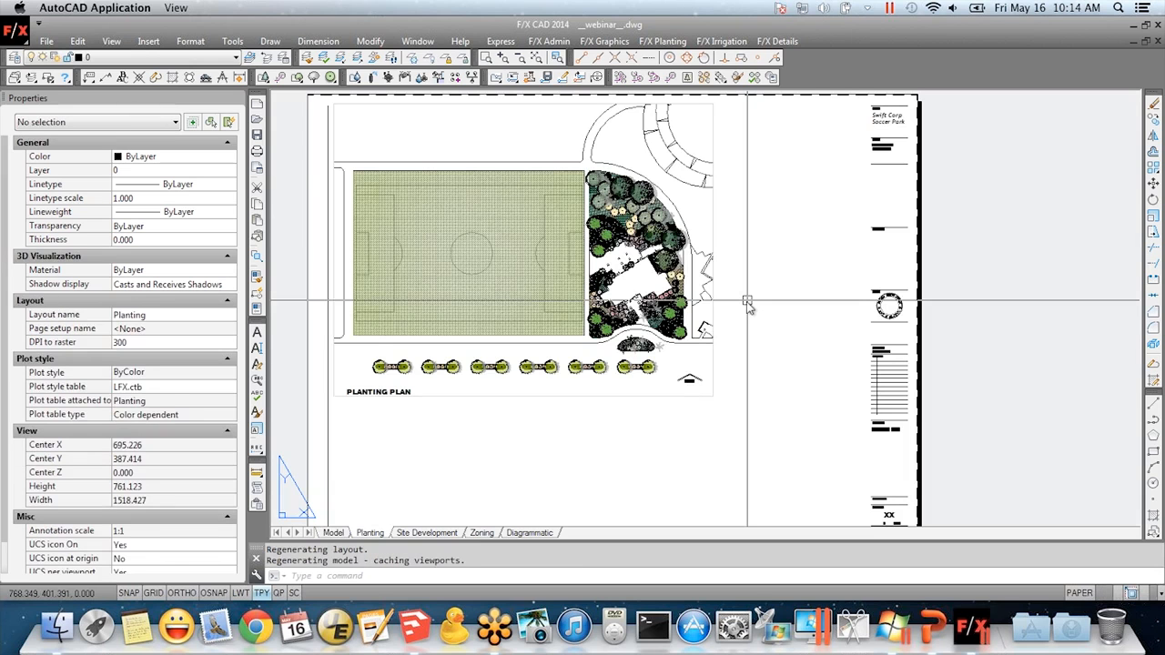
Start a Plant Schedule on the Planting layout and exclude size and quantity for trees, shrubs, shrub areas and ground covers
{"action": "scroll", "coordinate": [669, 252], "scroll_direction": "up", "scroll_amount": 3}
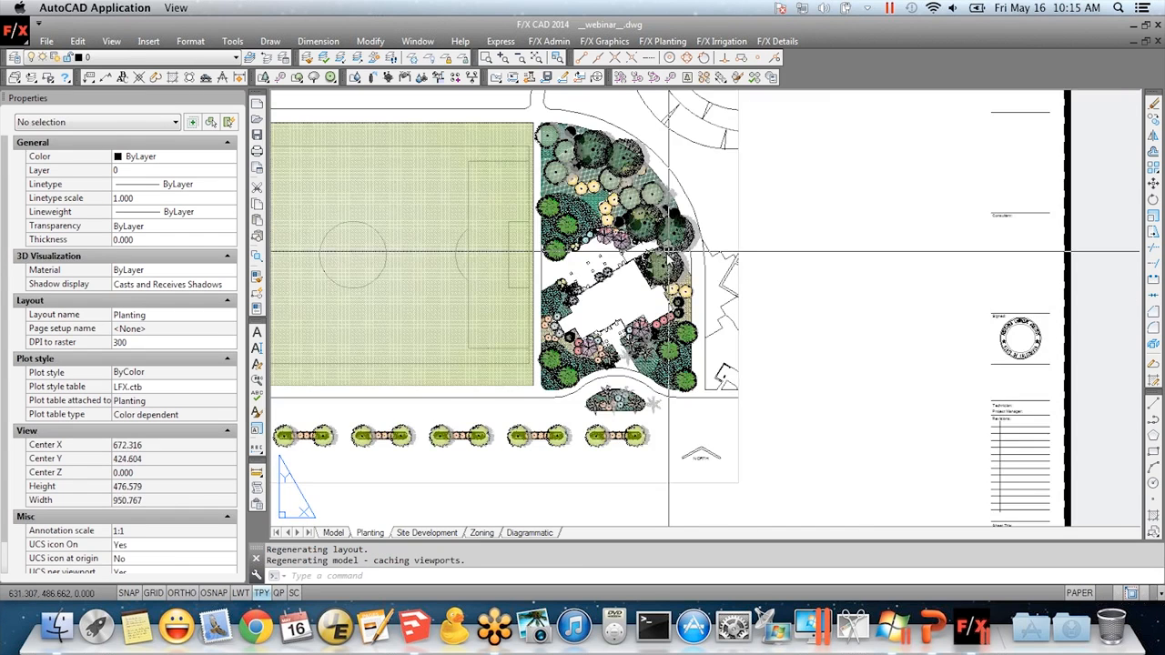
{"action": "scroll", "coordinate": [537, 294], "scroll_direction": "up", "scroll_amount": 3}
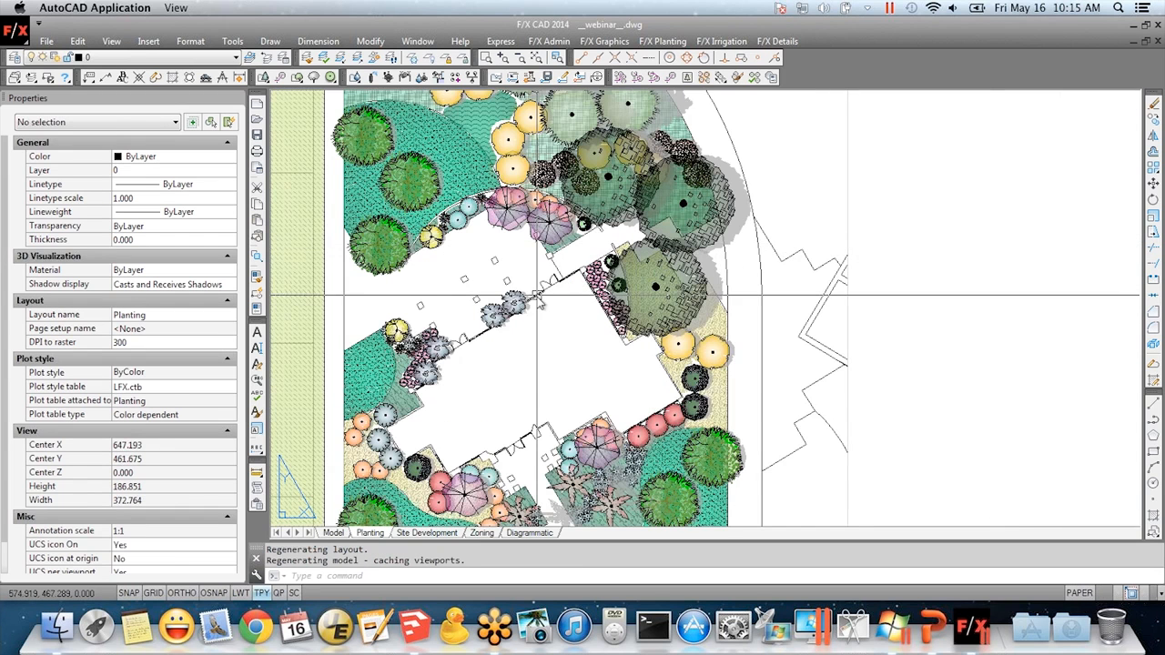
{"action": "scroll", "coordinate": [537, 295], "scroll_direction": "down", "scroll_amount": 4}
{"action": "left_click_drag", "start_coordinate": [265, 79], "coordinate": [264, 110]}
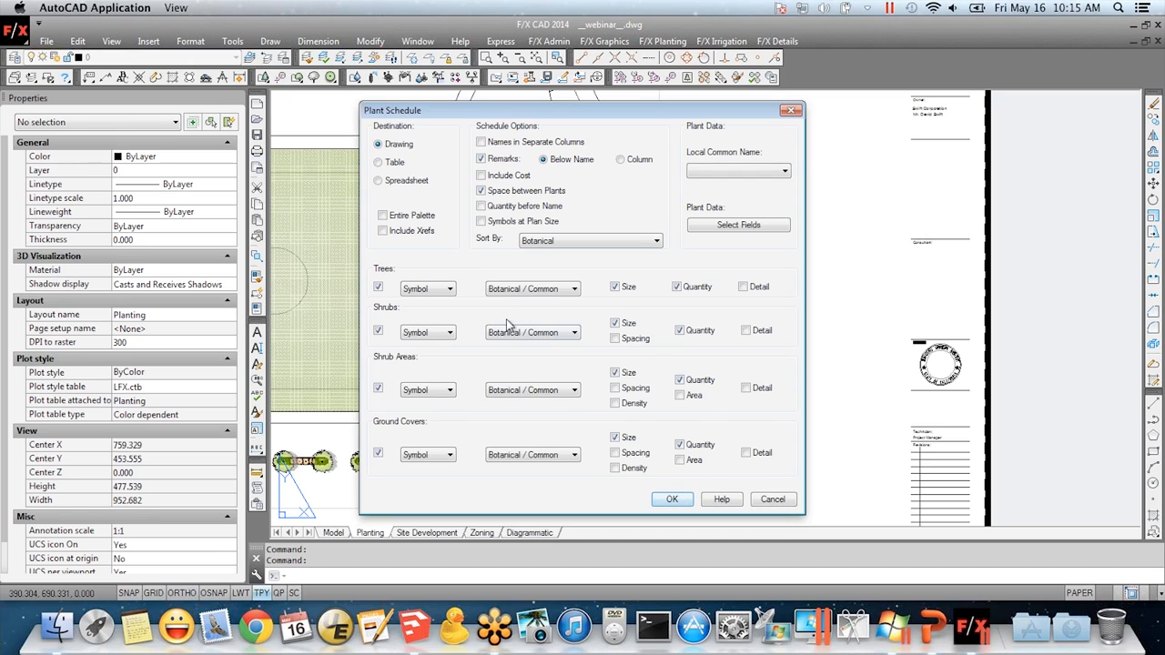
{"action": "left_click", "coordinate": [676, 286]}
{"action": "left_click", "coordinate": [679, 331]}
{"action": "left_click", "coordinate": [679, 380]}
{"action": "left_click", "coordinate": [680, 445]}
{"action": "left_click", "coordinate": [616, 286]}
{"action": "left_click", "coordinate": [615, 323]}
{"action": "left_click", "coordinate": [615, 372]}
{"action": "left_click", "coordinate": [615, 438]}
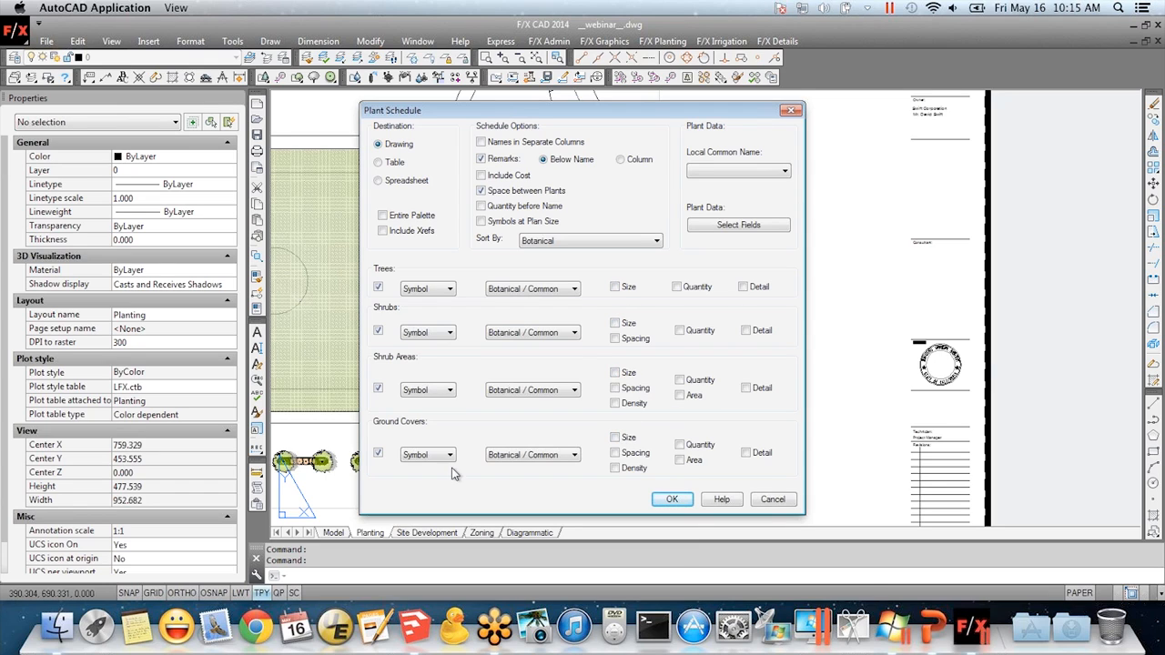
Place the plant schedule in the blank sheet area between the plan and the title block, and regenerate all viewports
{"action": "left_click", "coordinate": [671, 499]}
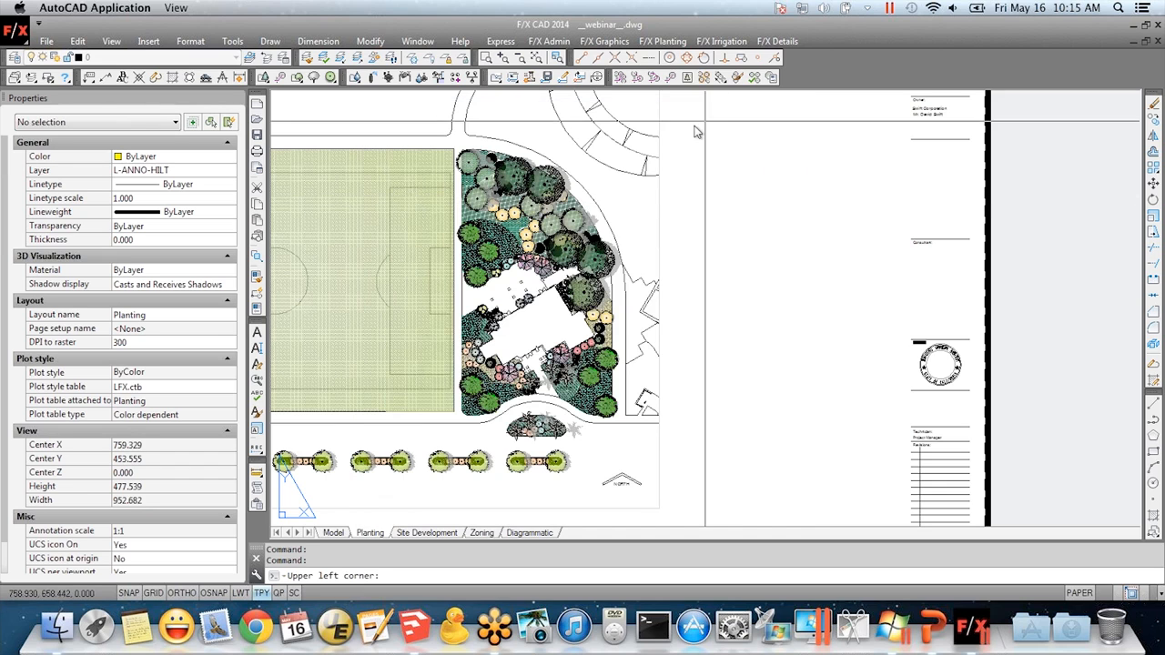
{"action": "left_click", "coordinate": [729, 109]}
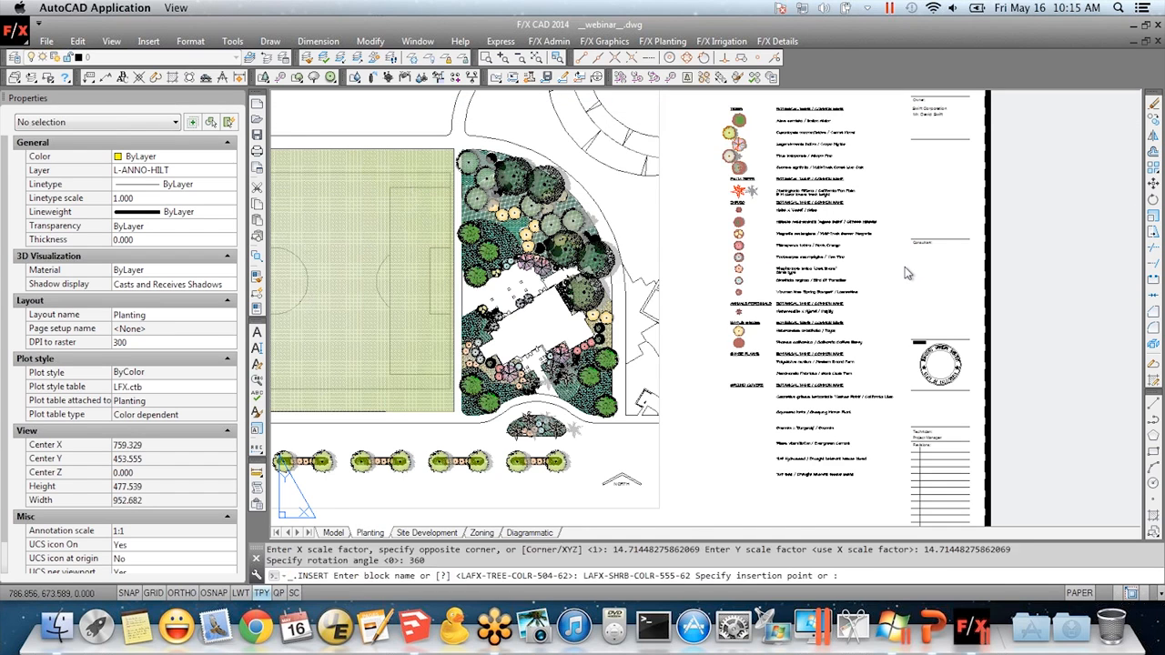
{"action": "type", "text": "rea"}
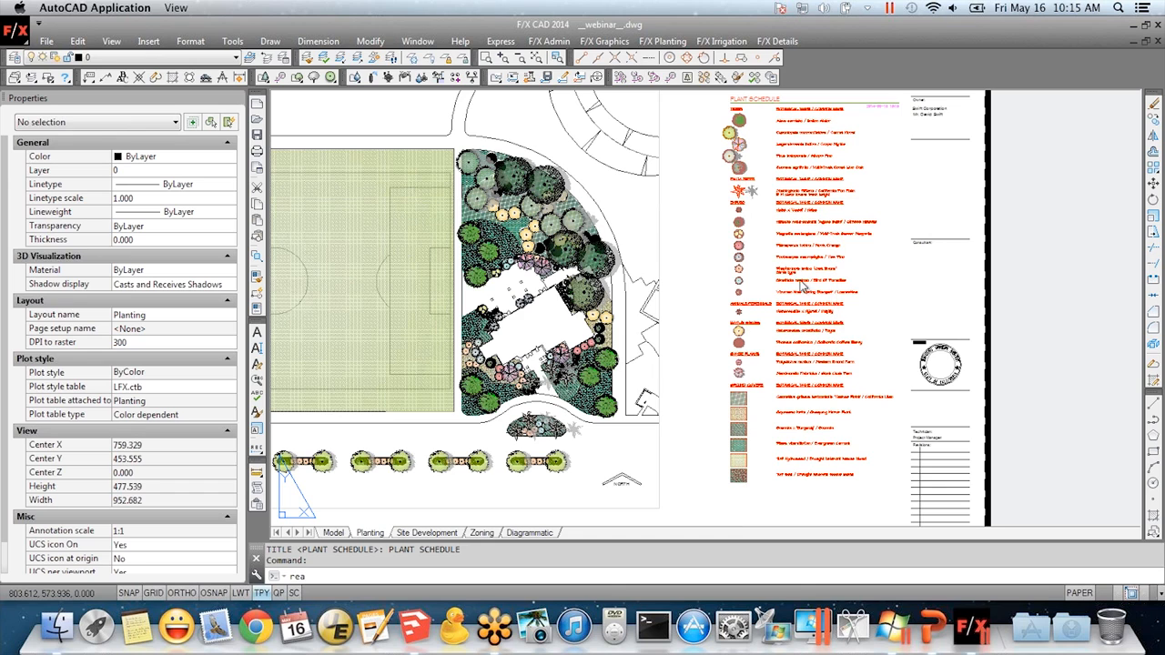
{"action": "key", "text": "Return"}
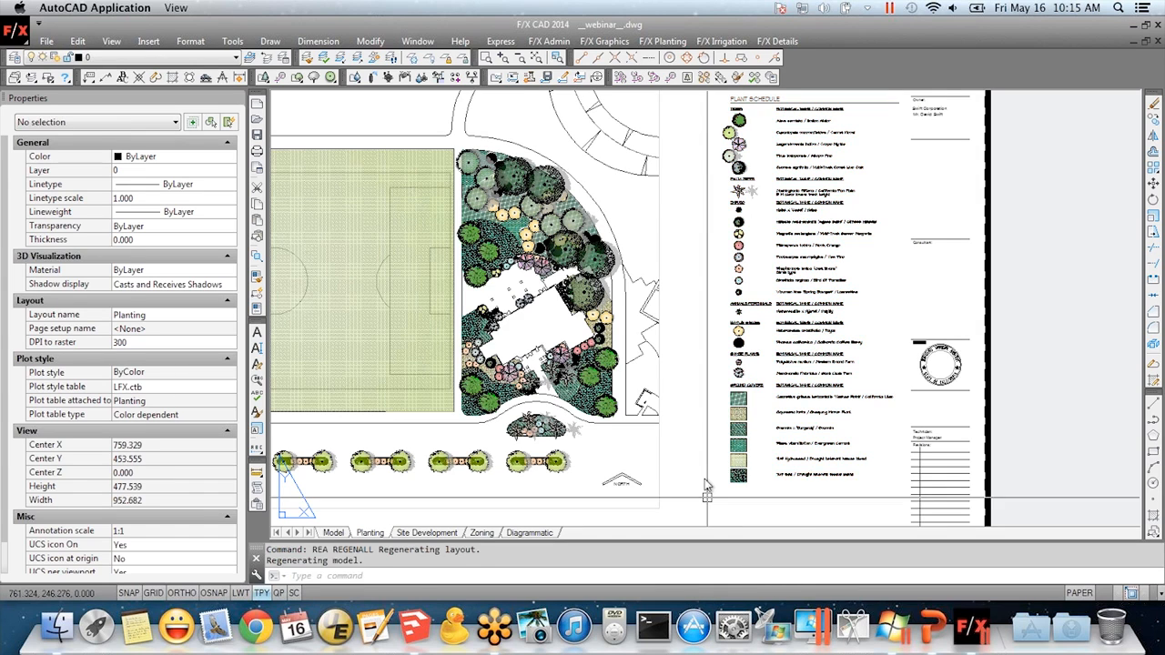
Apply Plant Shadows at an angle of 135 to the plan and schedule symbols, and regenerate all viewports
{"action": "left_click", "coordinate": [699, 472]}
{"action": "left_click", "coordinate": [740, 191]}
{"action": "scroll", "coordinate": [717, 219], "scroll_direction": "up", "scroll_amount": 3}
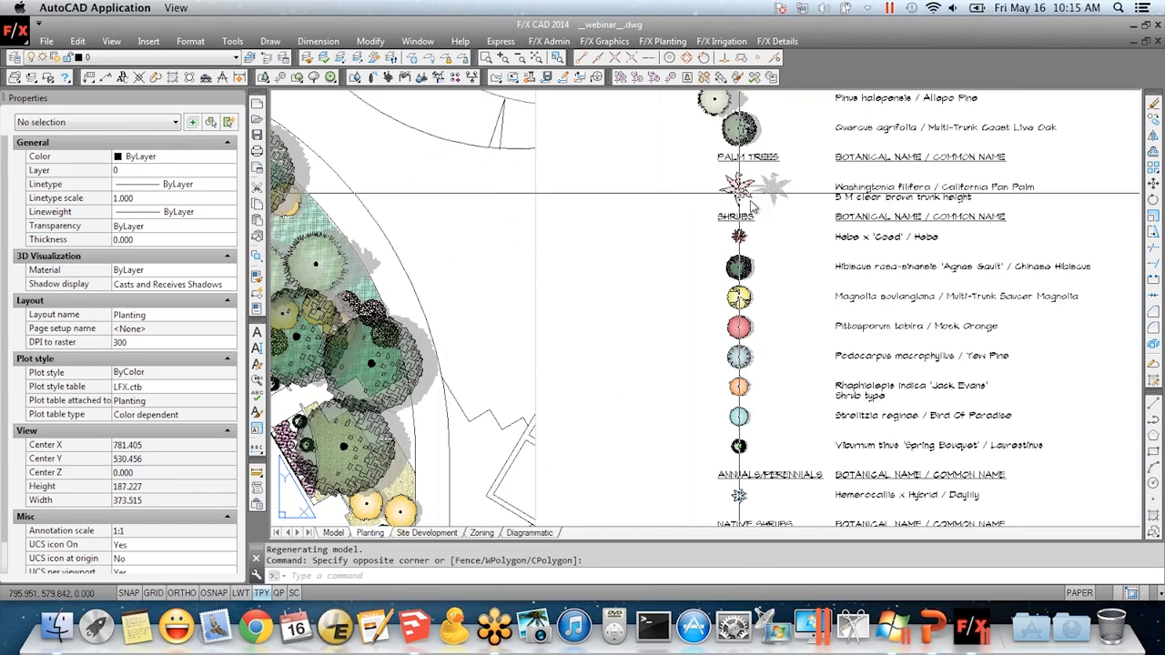
{"action": "middle_click_drag", "start_coordinate": [717, 226], "coordinate": [748, 273]}
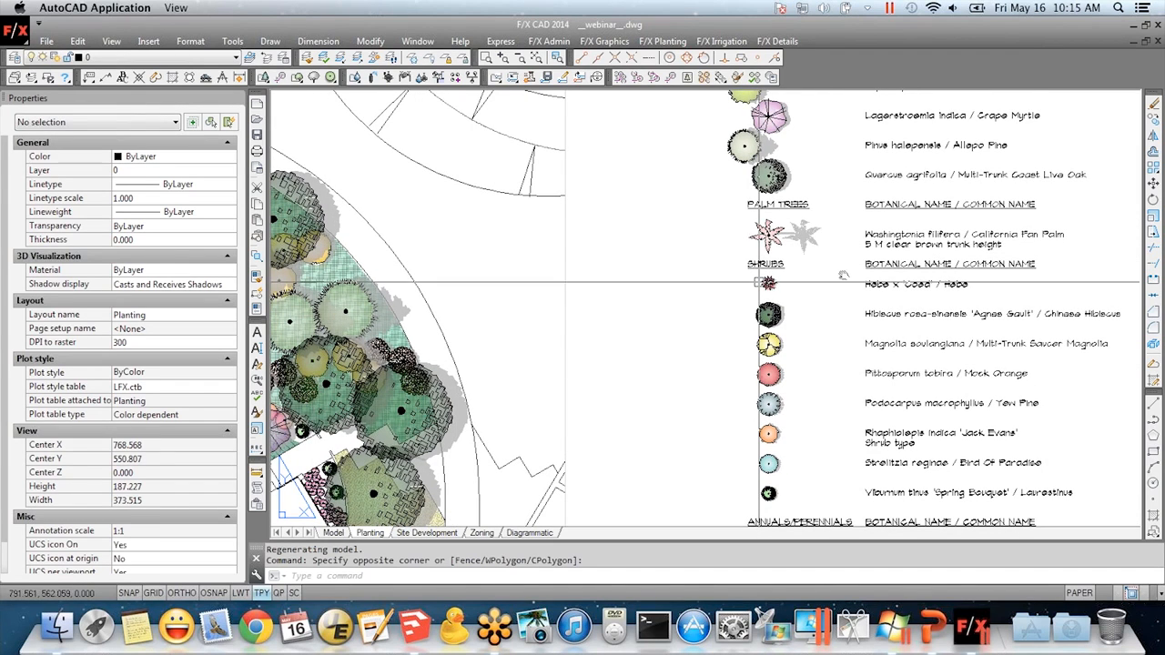
{"action": "left_click", "coordinate": [333, 80]}
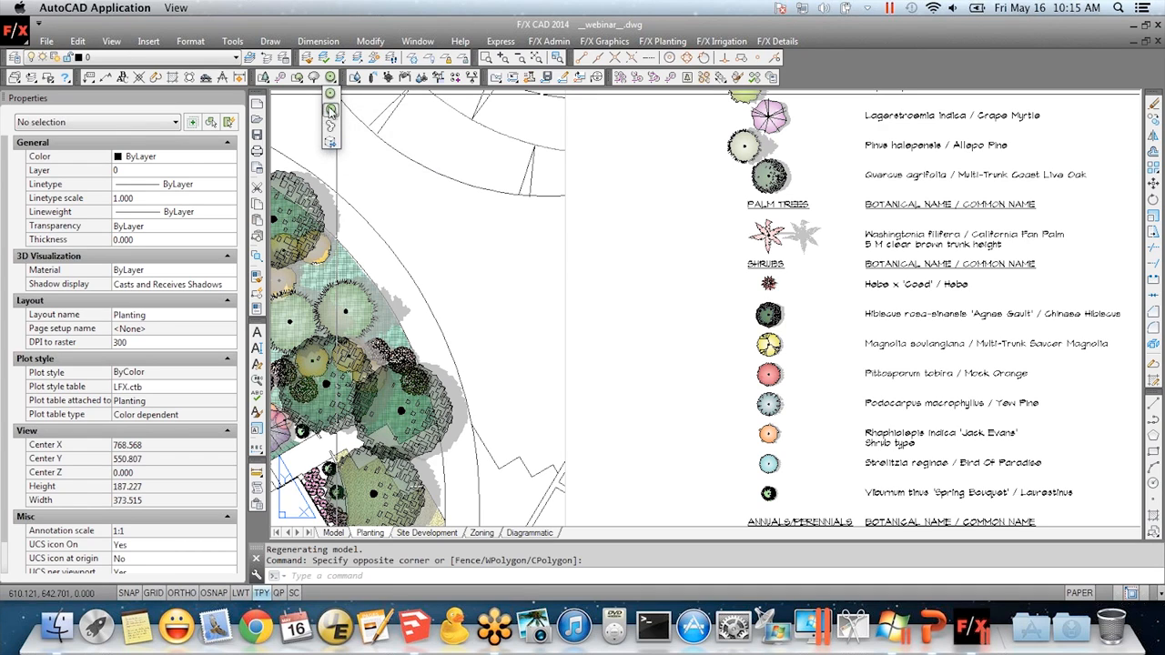
{"action": "left_click", "coordinate": [334, 110]}
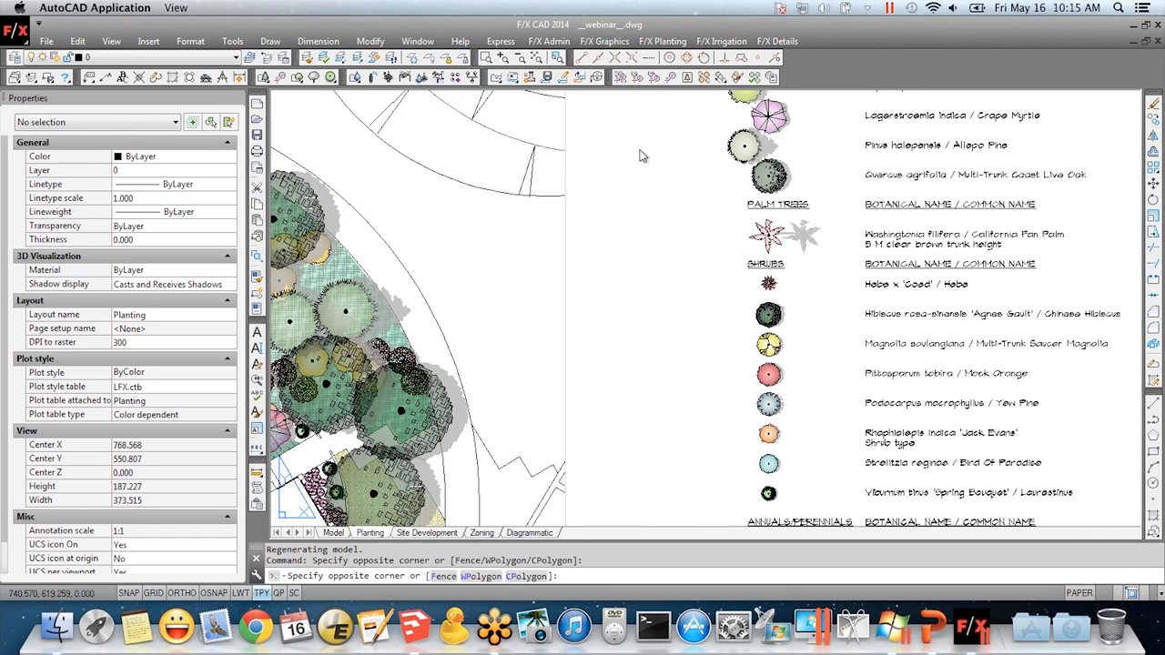
{"action": "left_click", "coordinate": [663, 41]}
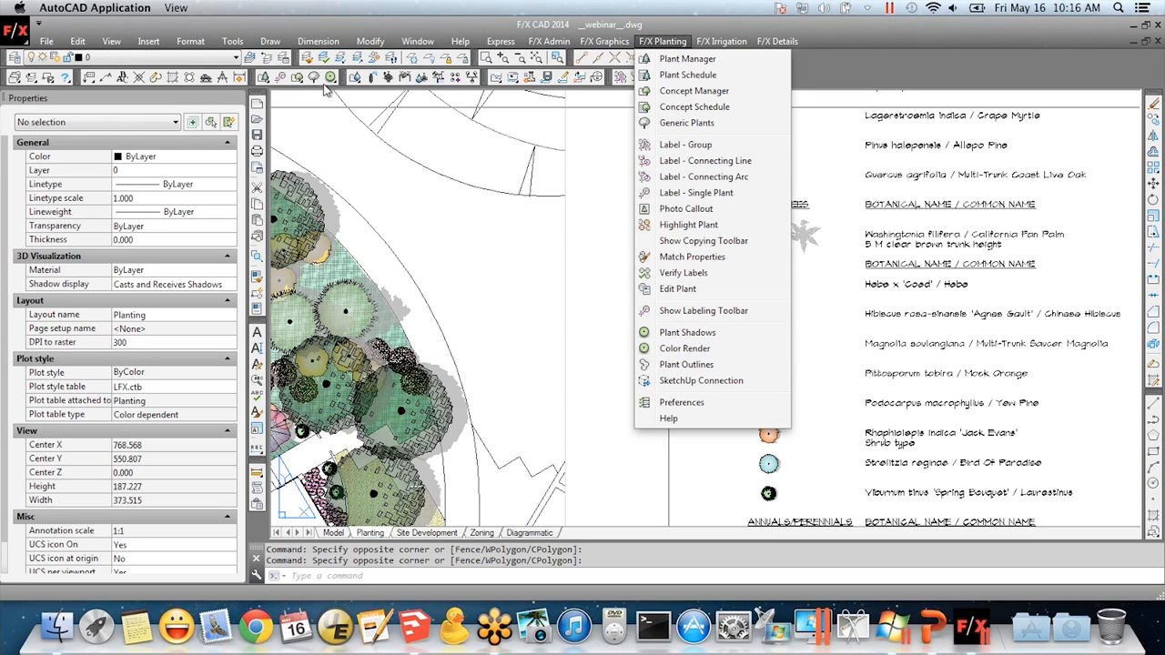
{"action": "left_click", "coordinate": [713, 333]}
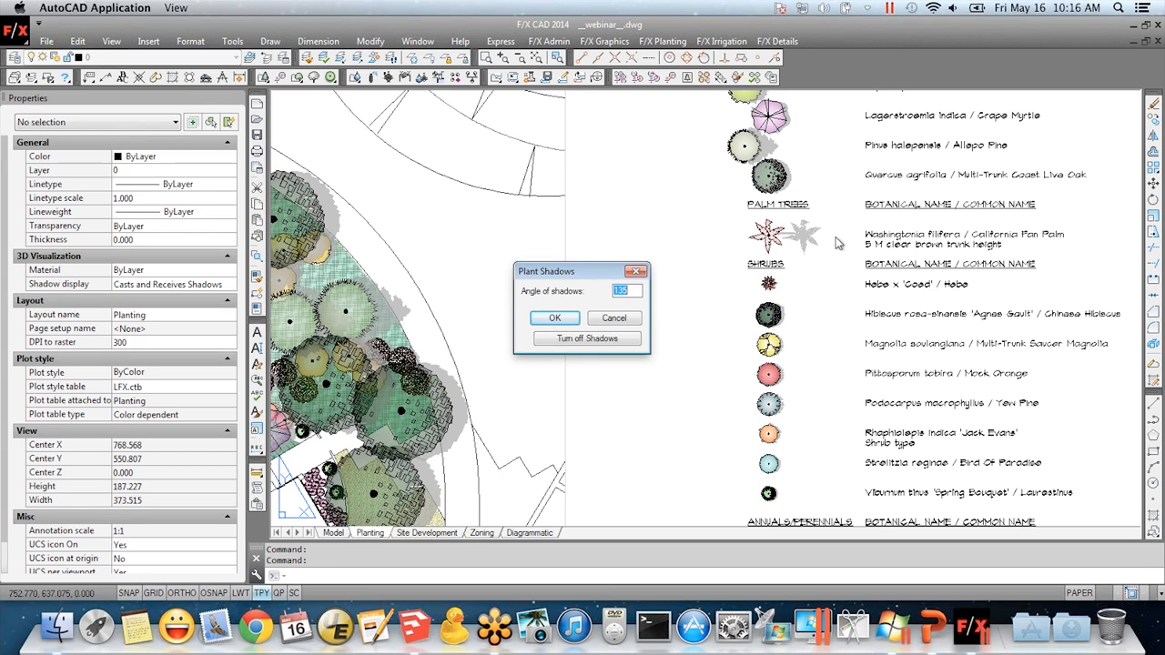
{"action": "left_click", "coordinate": [551, 321]}
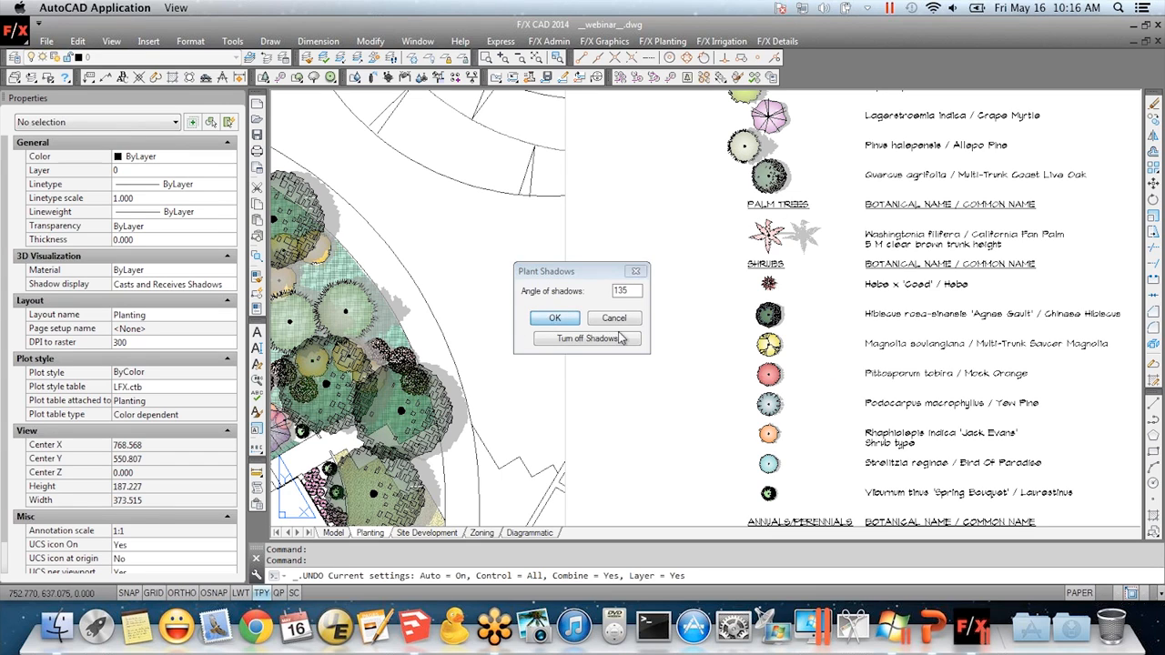
{"action": "left_click", "coordinate": [616, 320]}
{"action": "type", "text": "rea"}
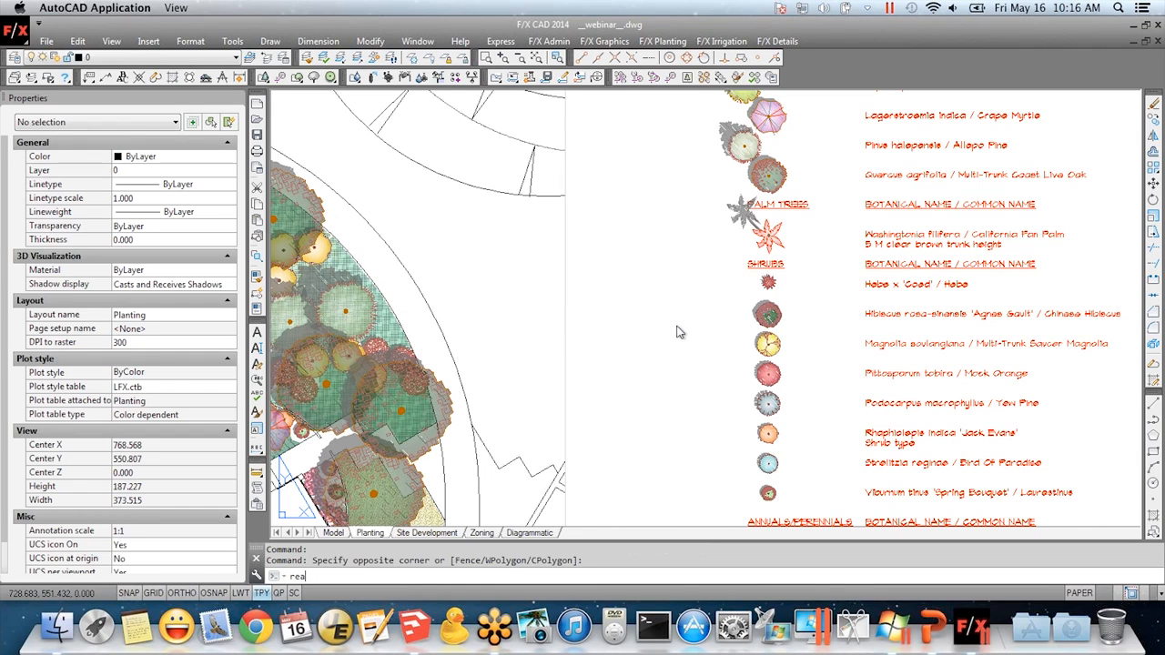
{"action": "key", "text": "Return"}
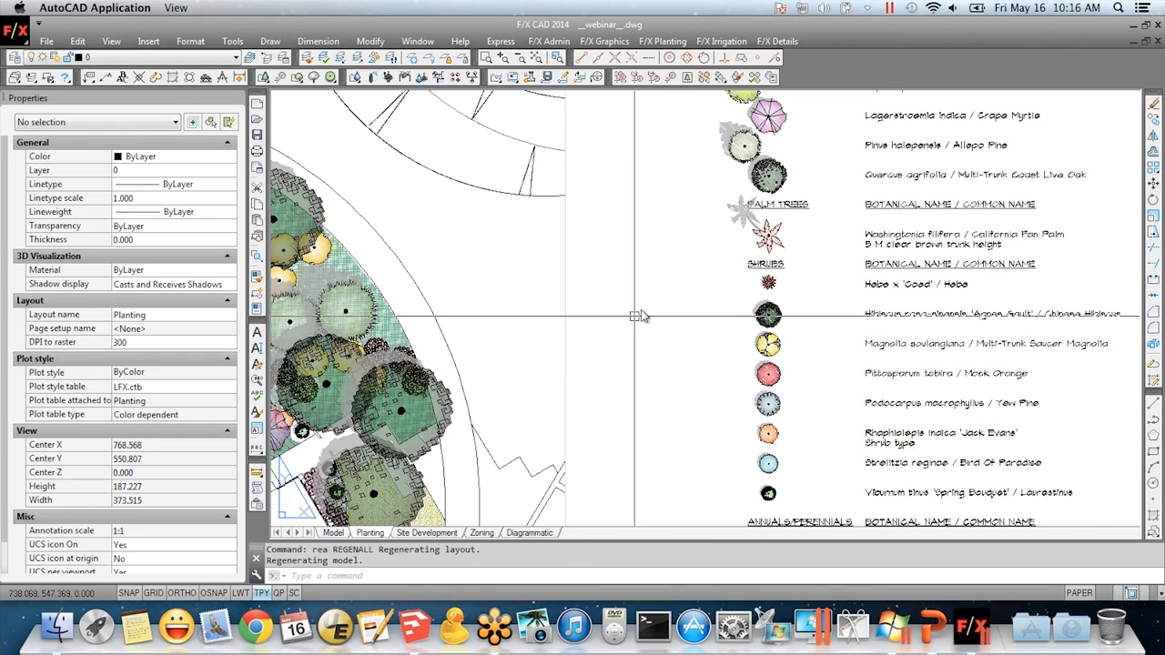
Examine the plant shadows across the planting plan, the palm island and the row of street trees
{"action": "mouse_move", "coordinate": [542, 431]}
{"action": "middle_mouse_down"}
{"action": "mouse_move", "coordinate": [543, 442]}
{"action": "mouse_move", "coordinate": [736, 297]}
{"action": "mouse_move", "coordinate": [833, 284]}
{"action": "mouse_move", "coordinate": [840, 264]}
{"action": "middle_mouse_up"}
{"action": "scroll", "coordinate": [774, 273], "scroll_direction": "down", "scroll_amount": 4}
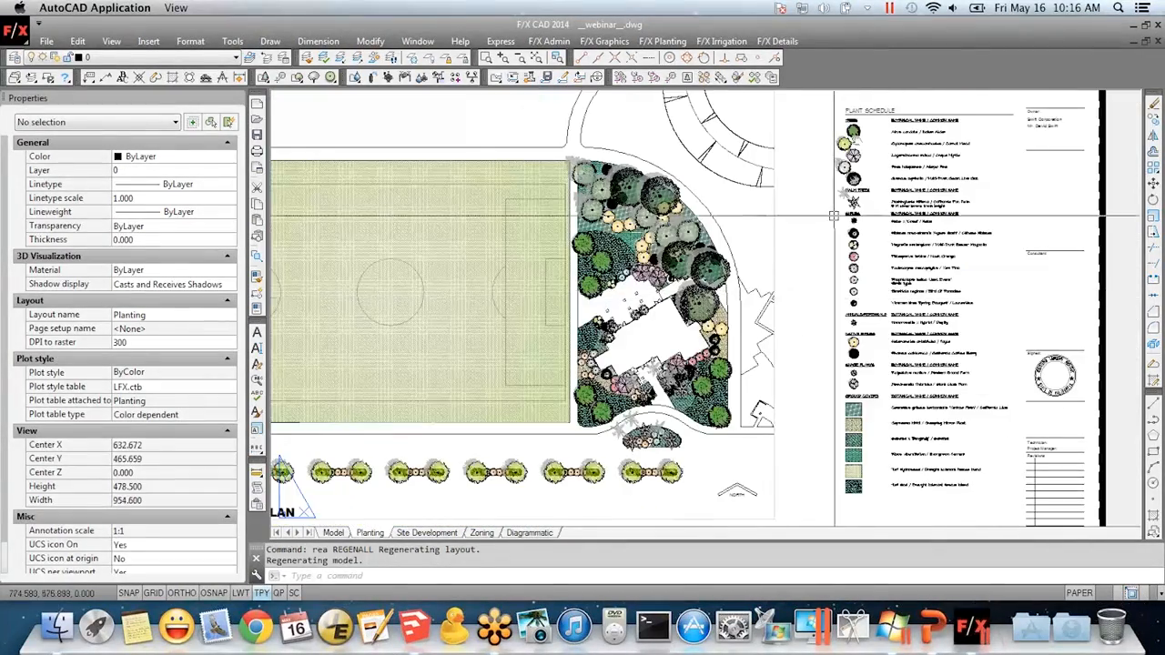
{"action": "middle_click_drag", "start_coordinate": [598, 501], "coordinate": [630, 397]}
{"action": "scroll", "coordinate": [618, 406], "scroll_direction": "up", "scroll_amount": 2}
{"action": "scroll", "coordinate": [779, 372], "scroll_direction": "up", "scroll_amount": 3}
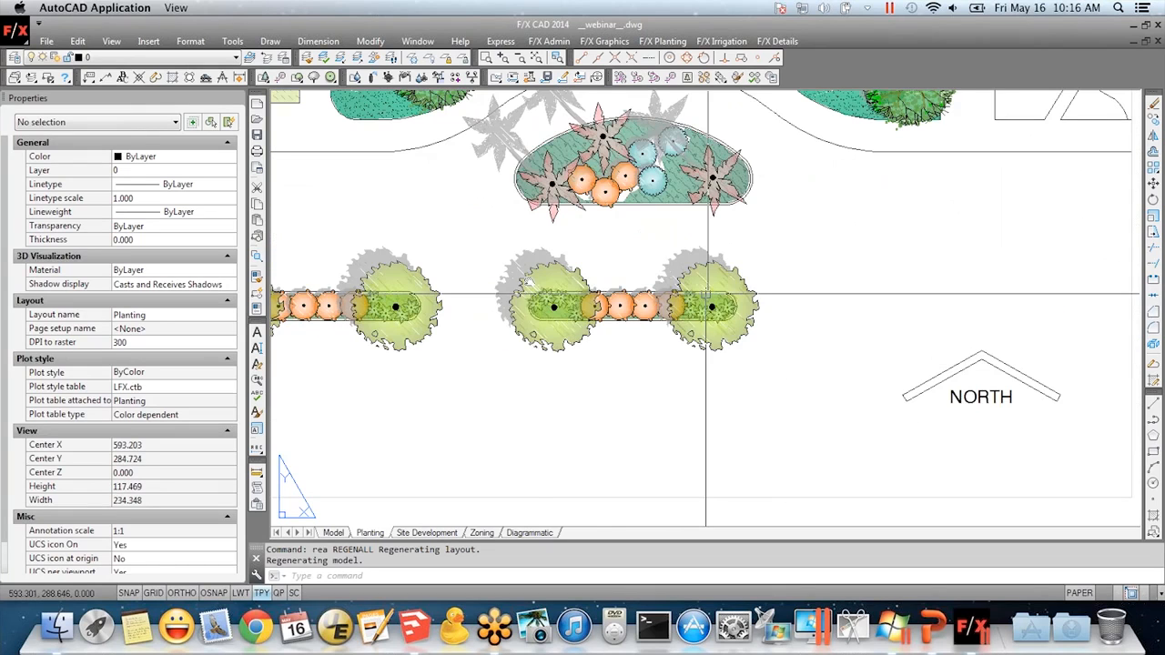
{"action": "scroll", "coordinate": [662, 328], "scroll_direction": "down", "scroll_amount": 3}
{"action": "scroll", "coordinate": [662, 327], "scroll_direction": "down", "scroll_amount": 2}
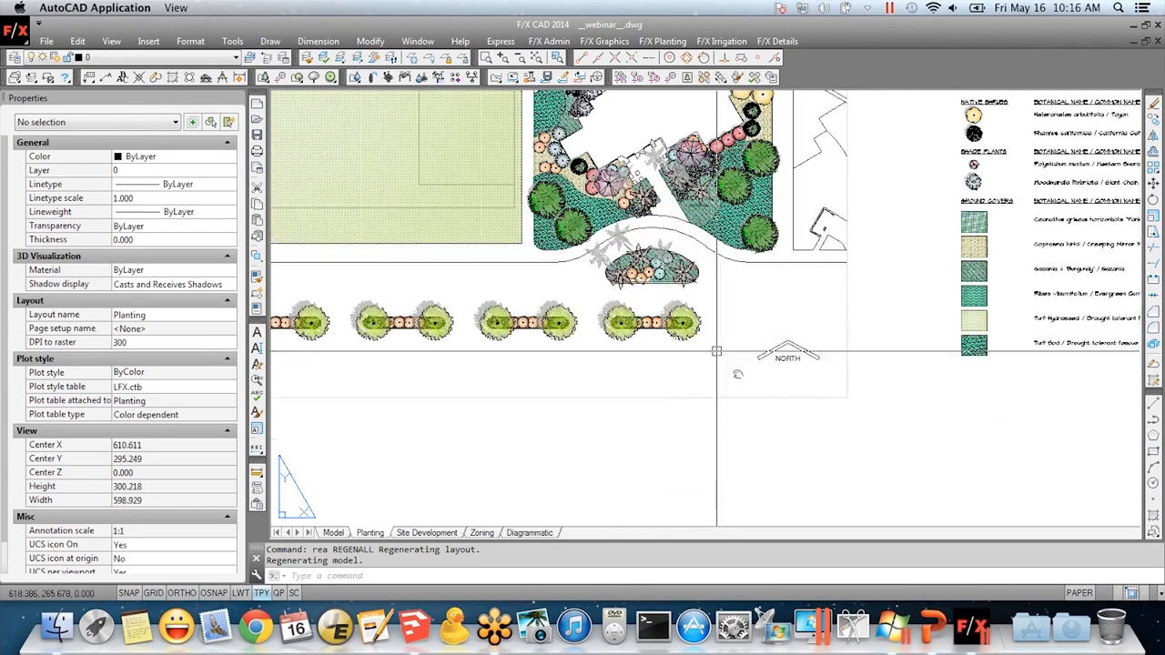
Activate the plan viewport and start a photo callout for the last Cupaniopsis anacardioides tree in the row beside the north arrow
{"action": "double_click", "coordinate": [659, 299]}
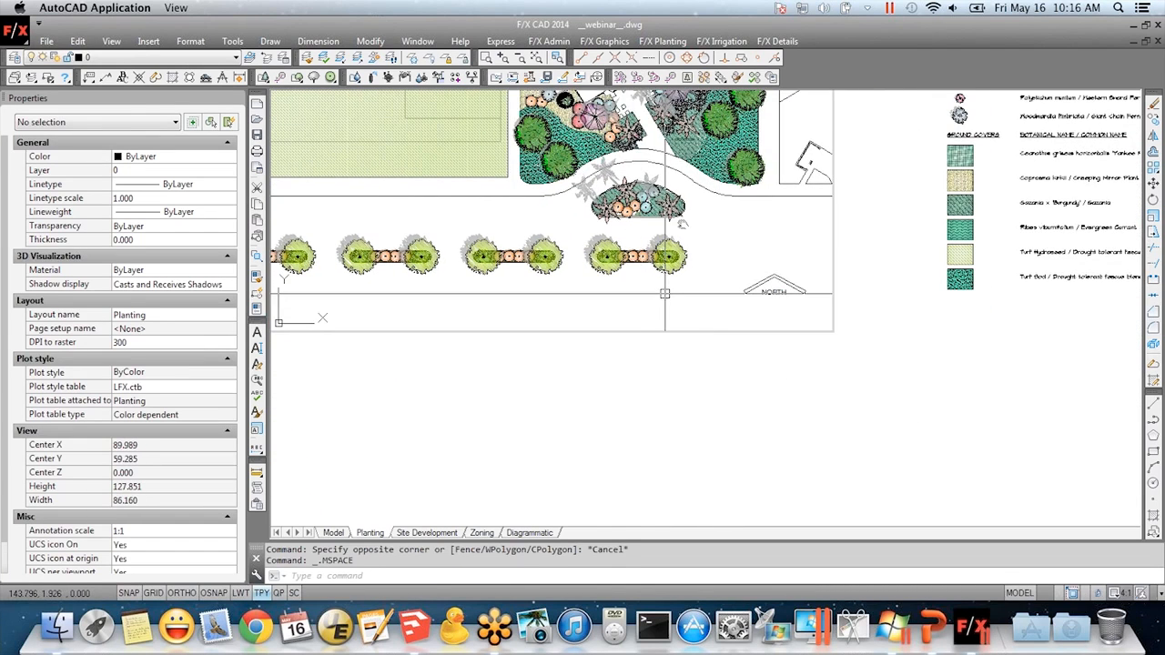
{"action": "left_click", "coordinate": [689, 78]}
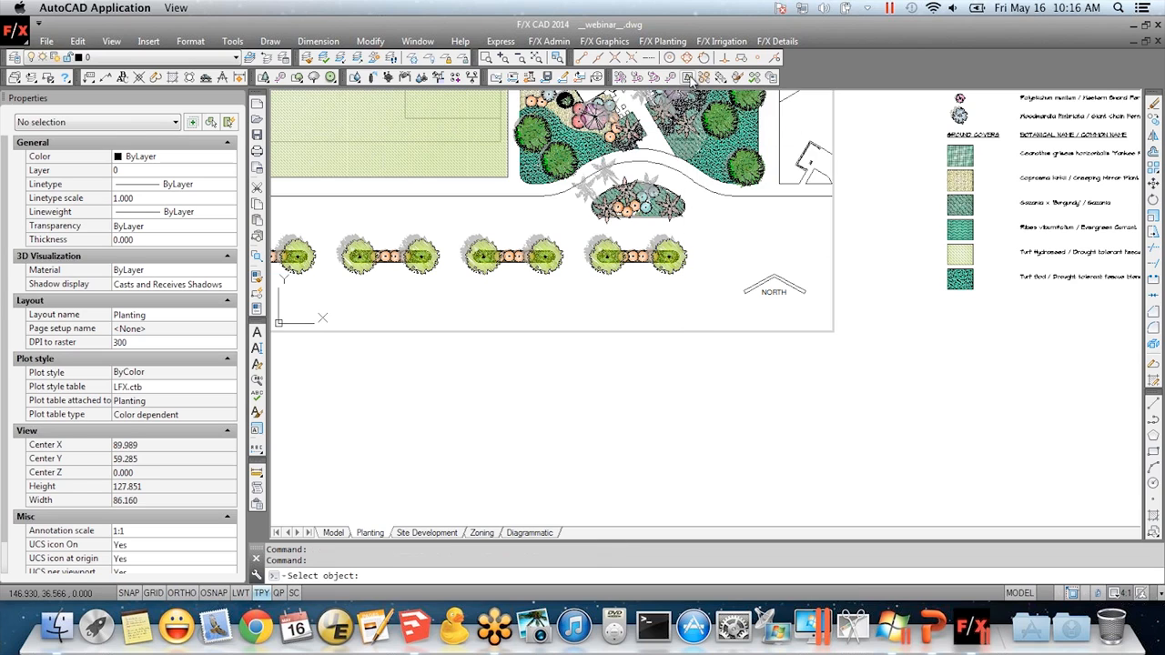
{"action": "left_click", "coordinate": [680, 276]}
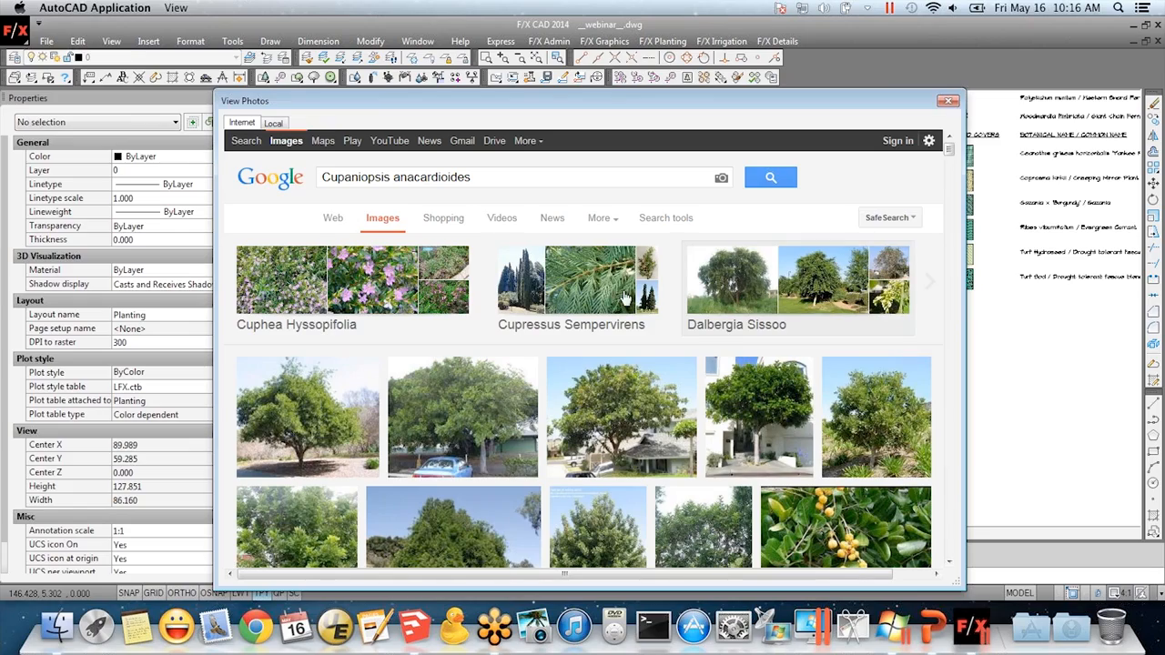
Choose the first Carrotwood photo from the Internet image results and accept the callout with caption Cupaniopsis anacardioides and drop shadow
{"action": "scroll", "coordinate": [624, 355], "scroll_direction": "down", "scroll_amount": 5}
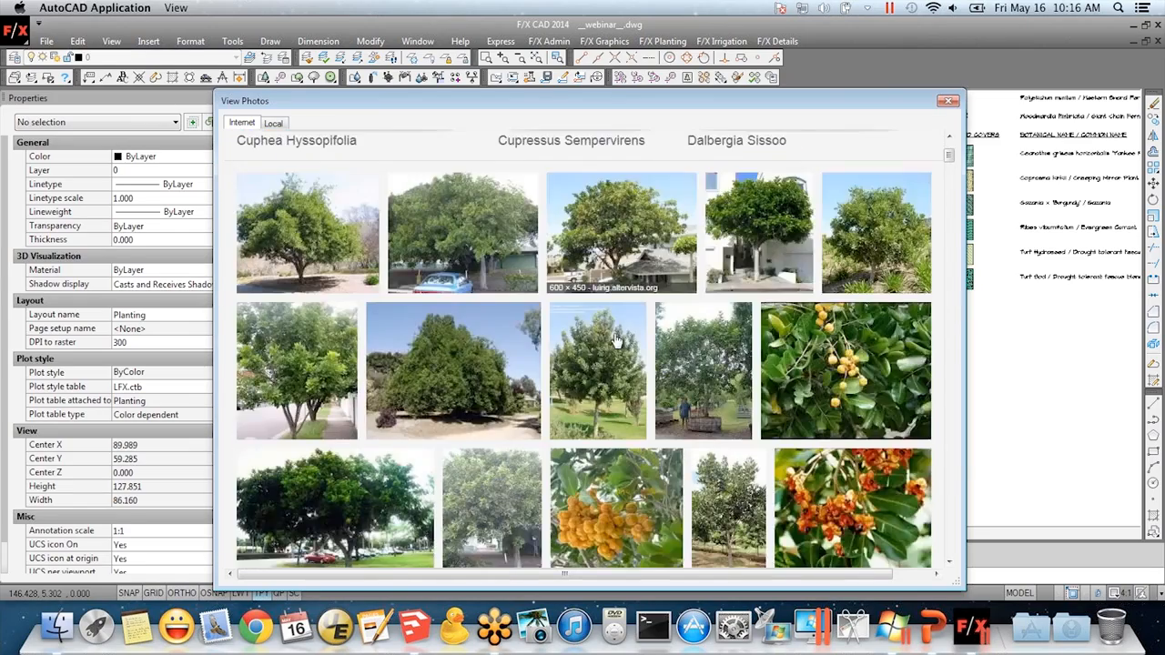
{"action": "scroll", "coordinate": [625, 384], "scroll_direction": "up", "scroll_amount": 5}
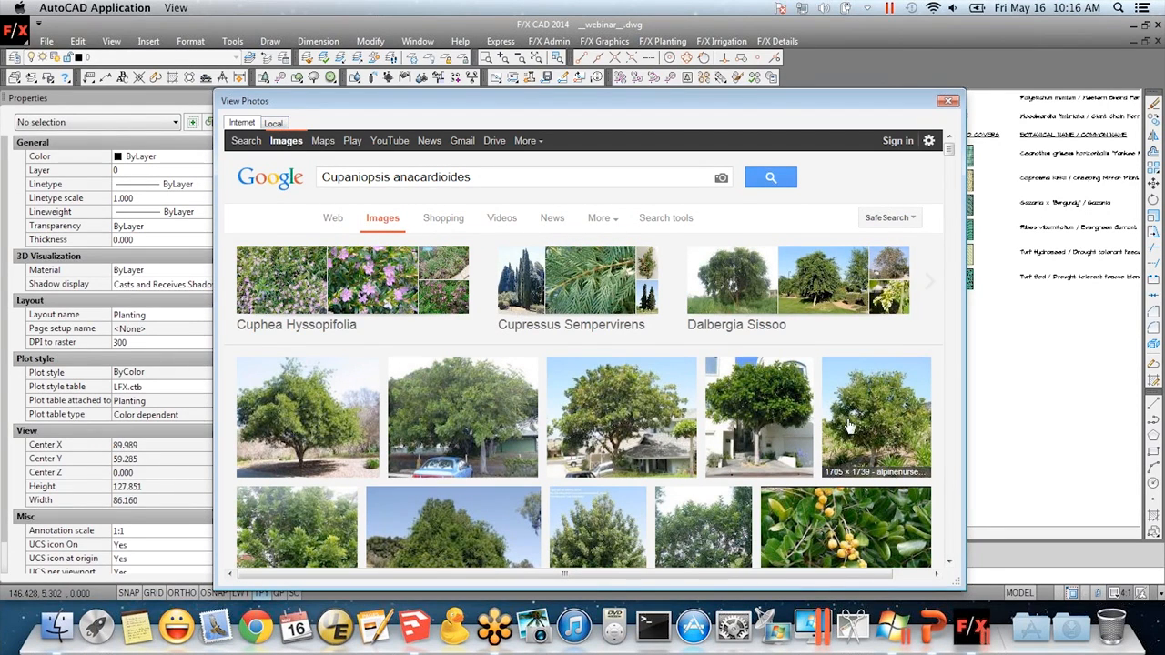
{"action": "scroll", "coordinate": [736, 452], "scroll_direction": "down", "scroll_amount": 2}
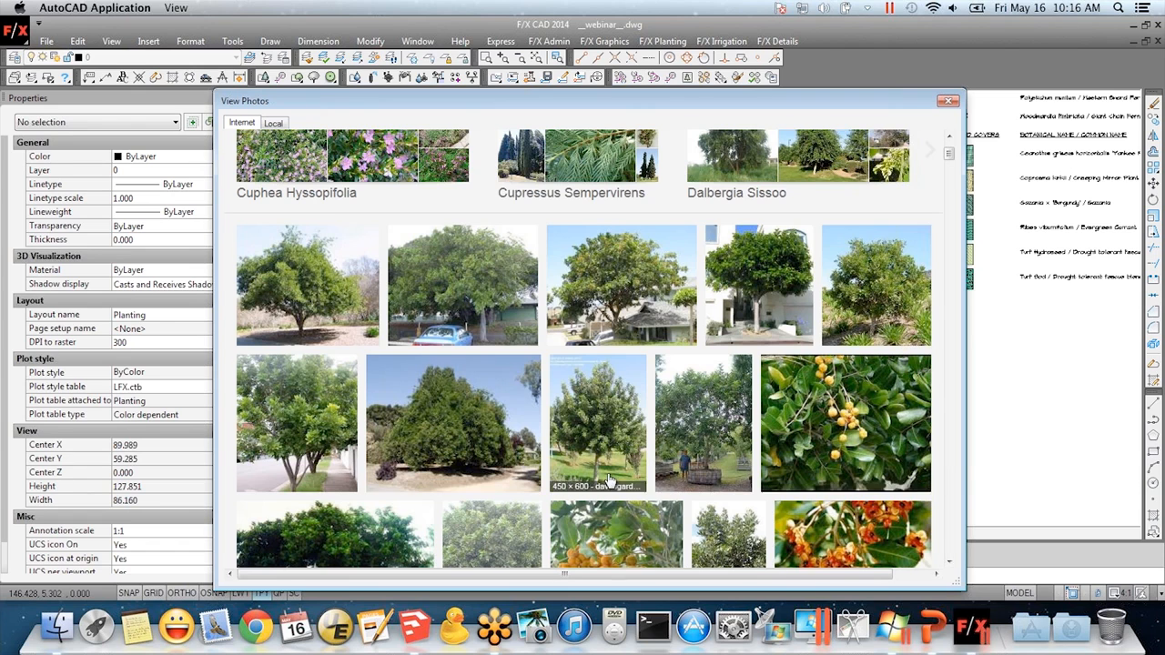
{"action": "scroll", "coordinate": [546, 428], "scroll_direction": "up", "scroll_amount": 2}
{"action": "left_click", "coordinate": [311, 422]}
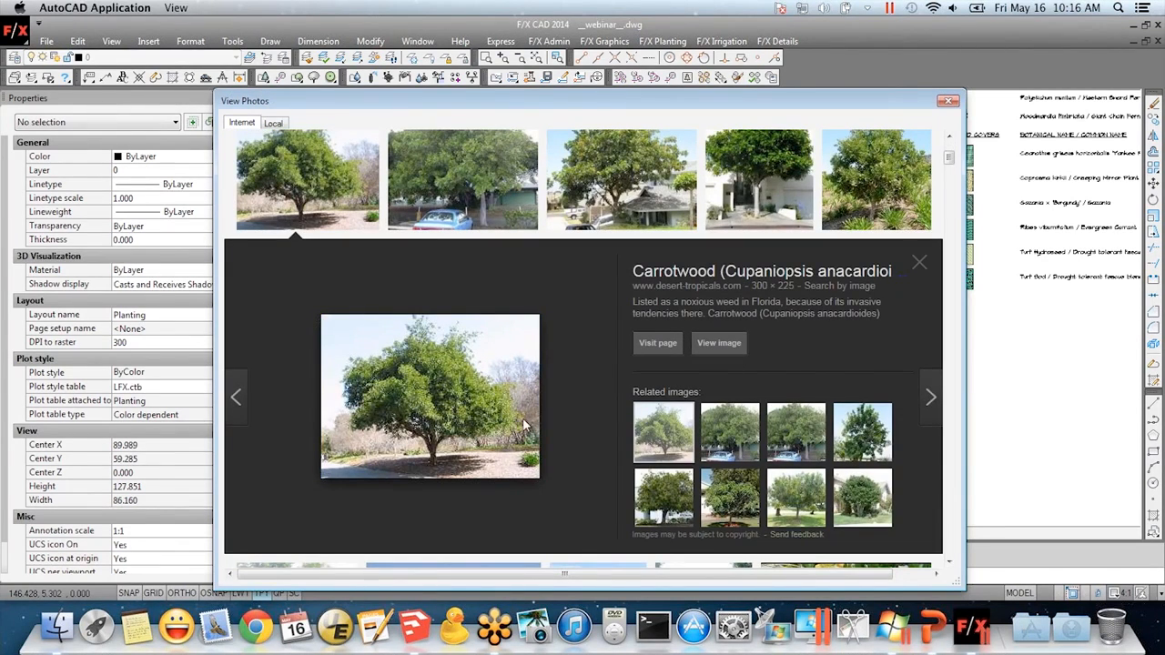
{"action": "left_click", "coordinate": [720, 343]}
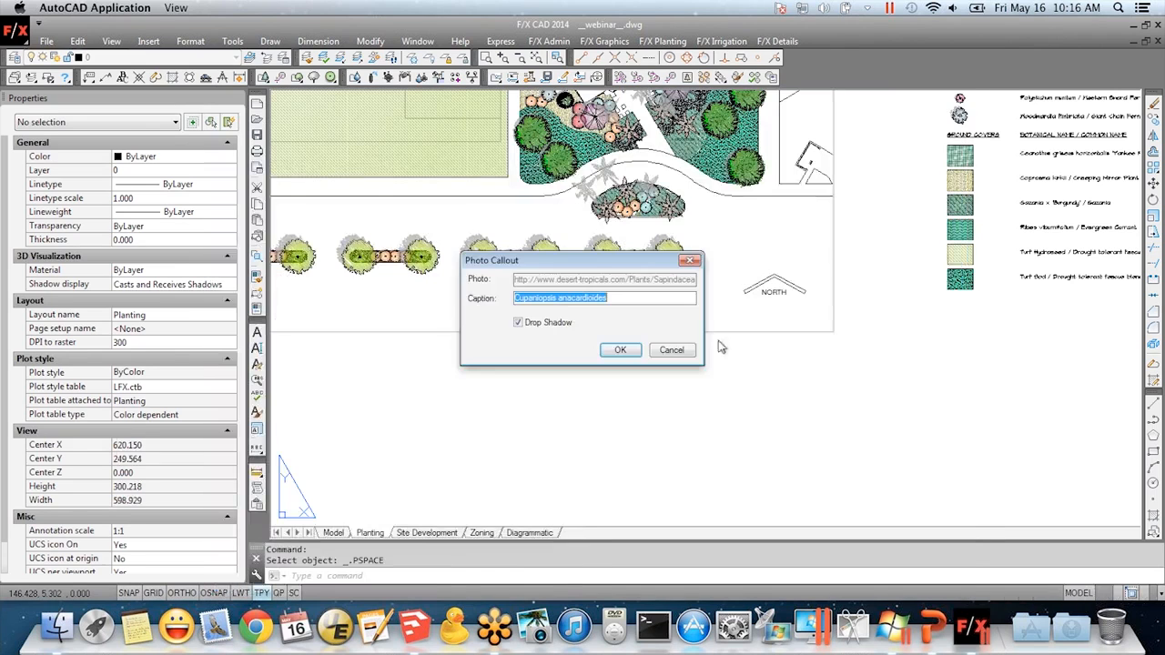
{"action": "left_click", "coordinate": [620, 351]}
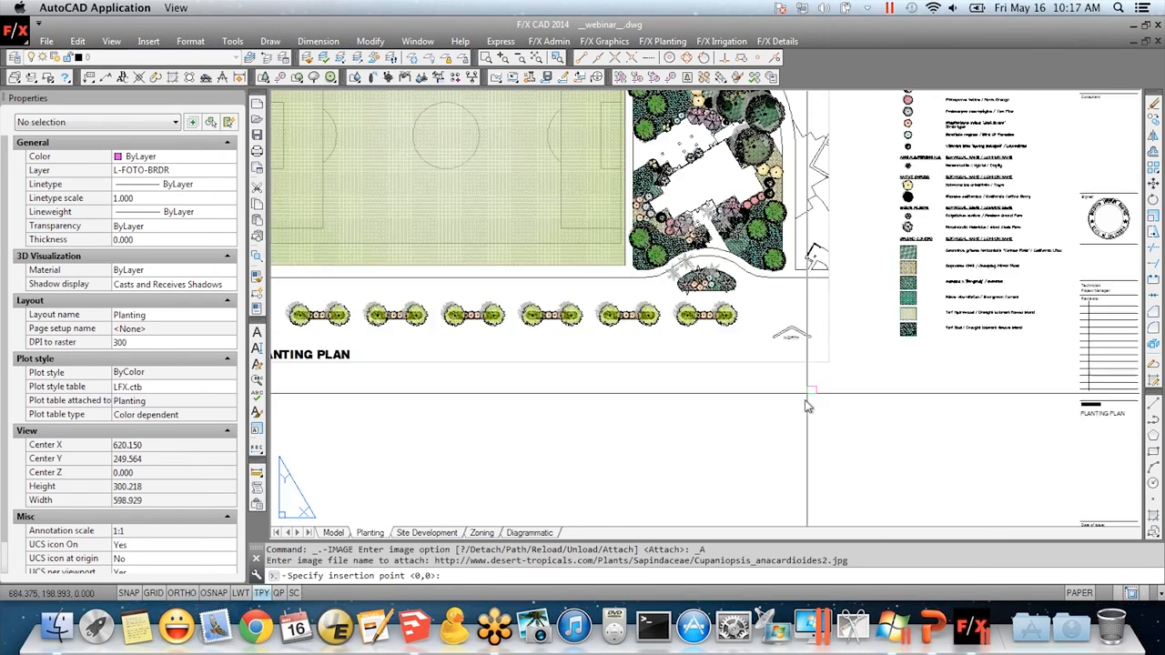
Place and scale the tree photo in the blank sheet area below the plan, and end its leader beside the caption
{"action": "middle_click_drag", "start_coordinate": [778, 491], "coordinate": [762, 360]}
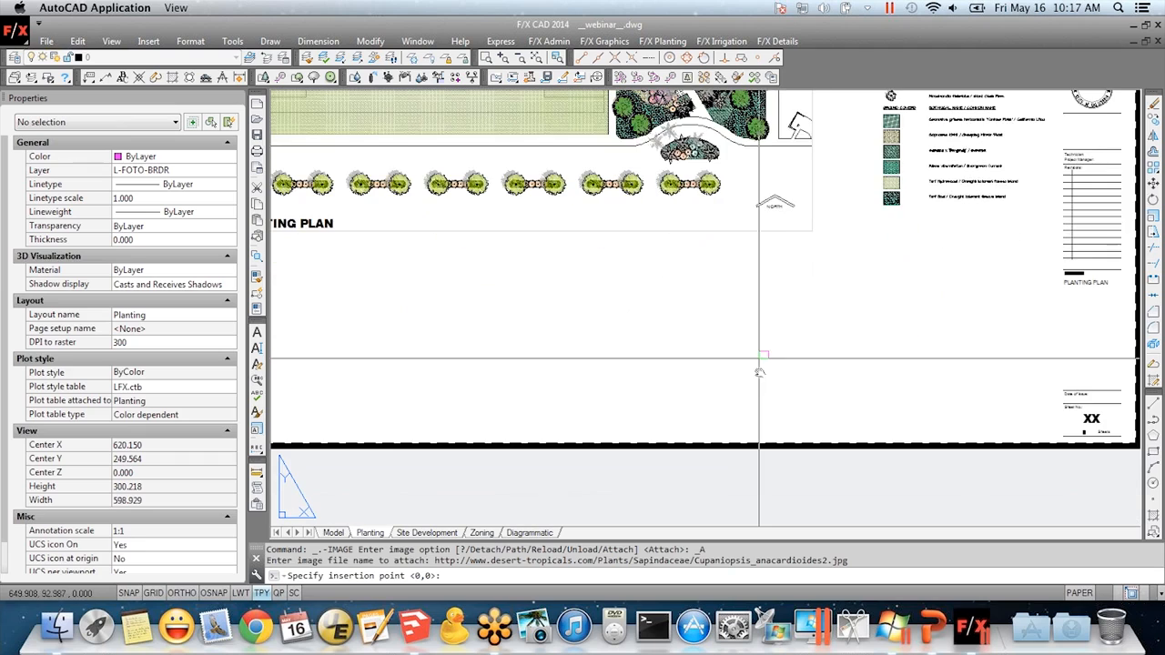
{"action": "left_click", "coordinate": [769, 422]}
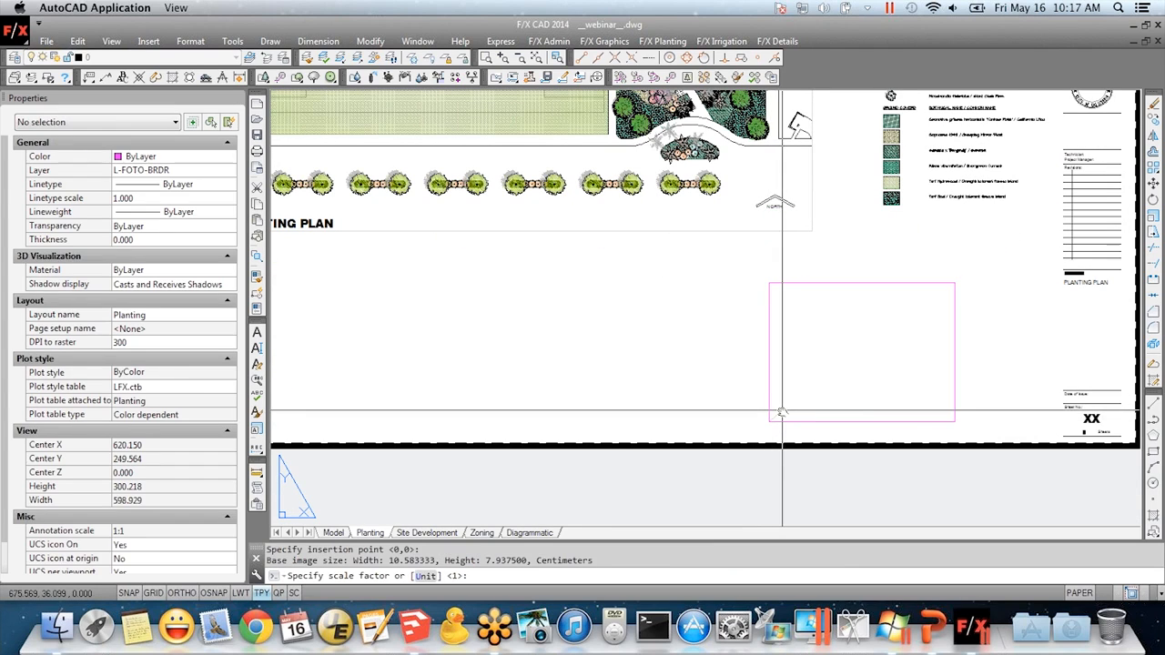
{"action": "left_click", "coordinate": [782, 412]}
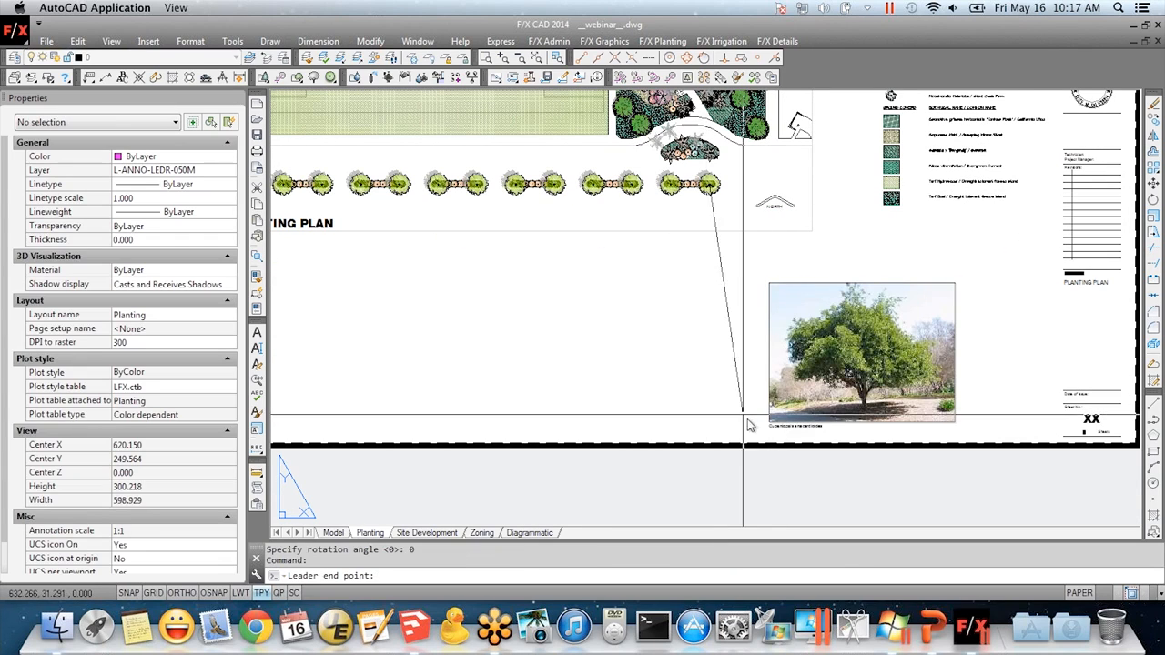
{"action": "scroll", "coordinate": [750, 426], "scroll_direction": "up", "scroll_amount": 2}
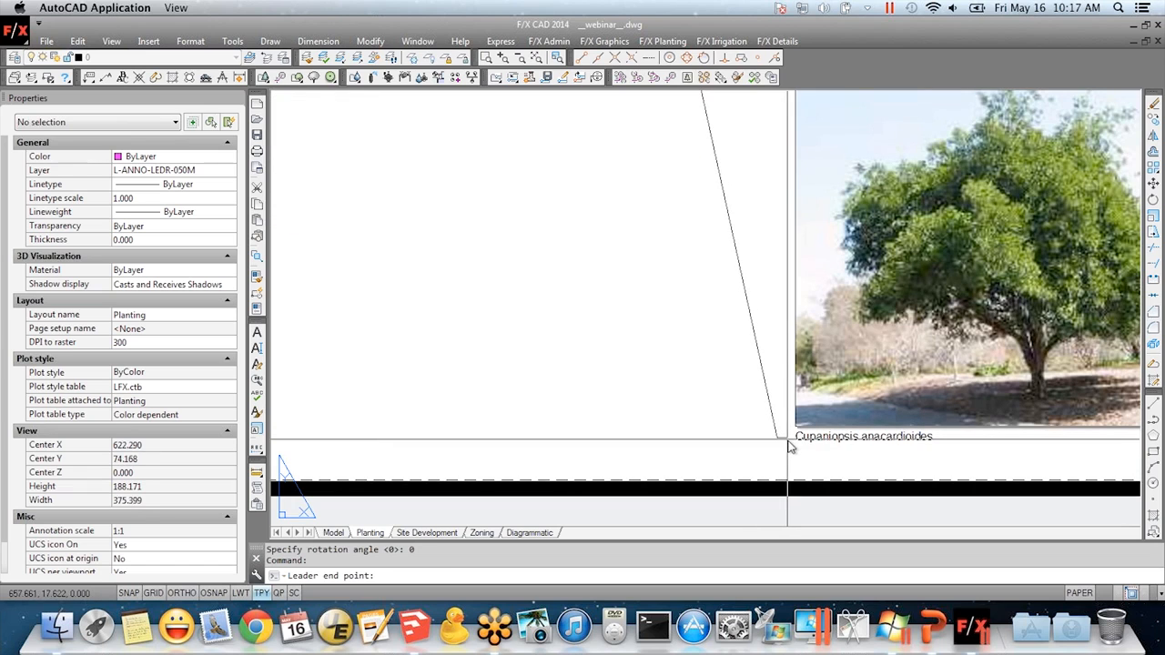
{"action": "left_click", "coordinate": [789, 442]}
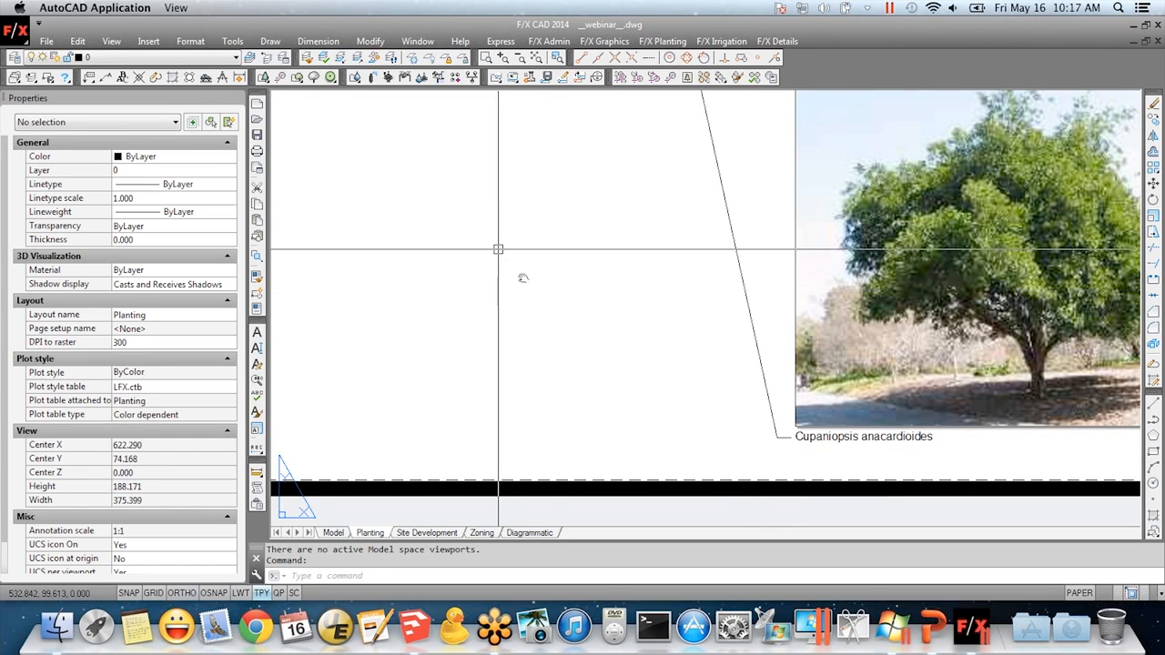
Start a photo callout inside the plan viewport for a Rhaphiolepis indica 'Jack Evans' shrub between two street trees
{"action": "scroll", "coordinate": [594, 328], "scroll_direction": "down", "scroll_amount": 8}
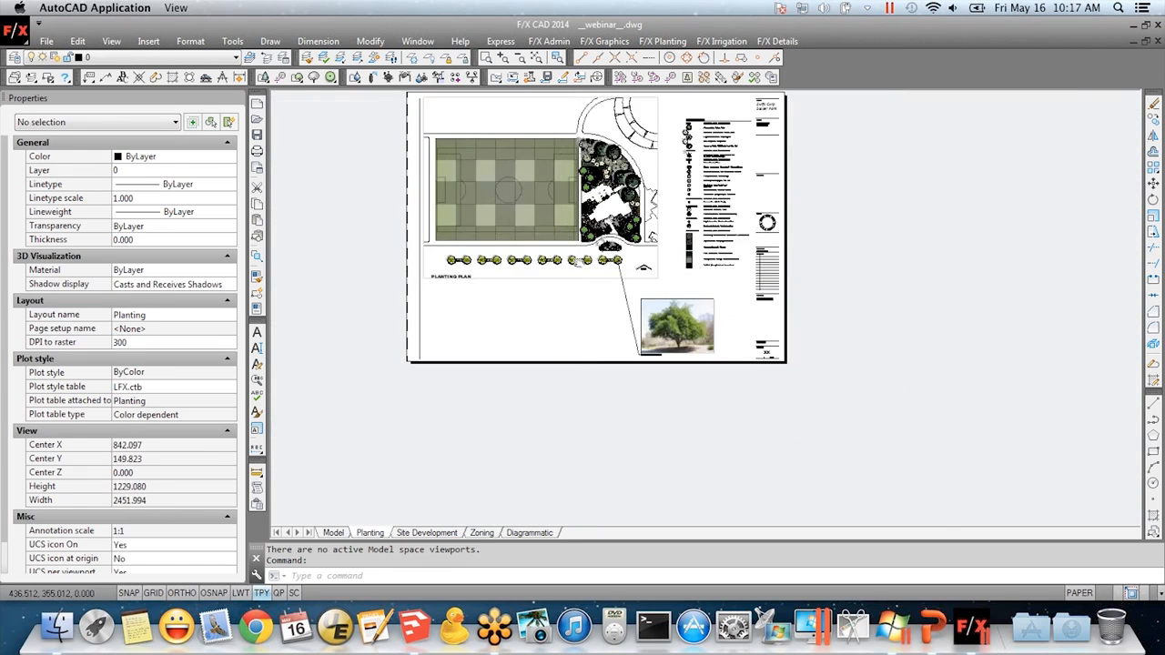
{"action": "scroll", "coordinate": [579, 262], "scroll_direction": "up", "scroll_amount": 8}
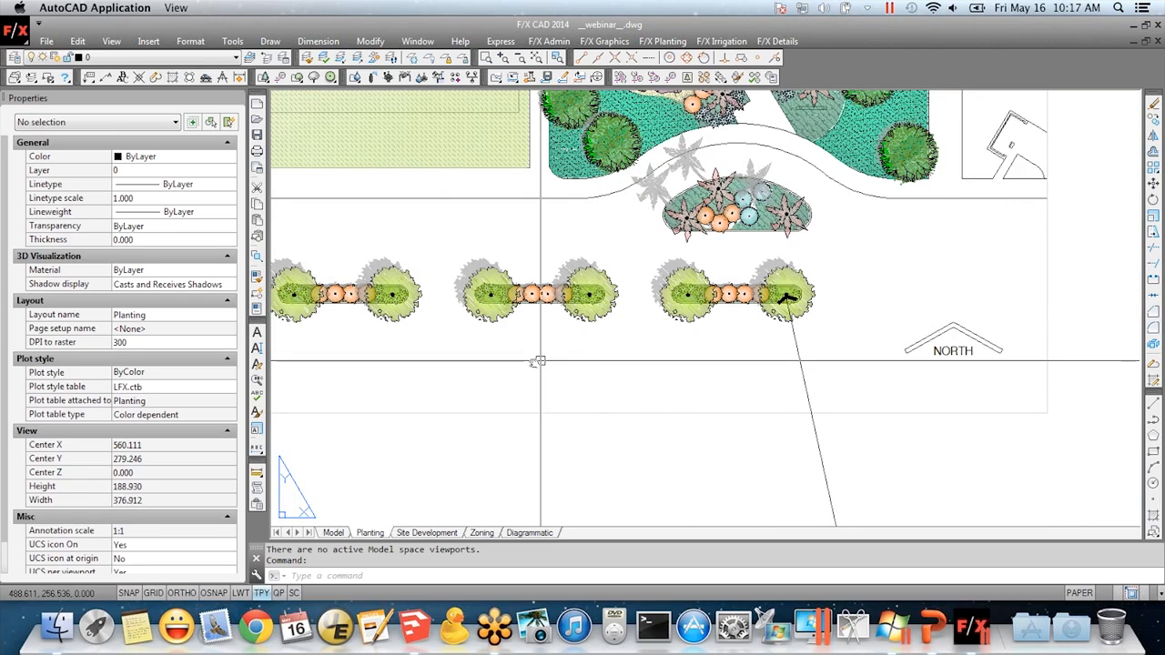
{"action": "left_click", "coordinate": [537, 357]}
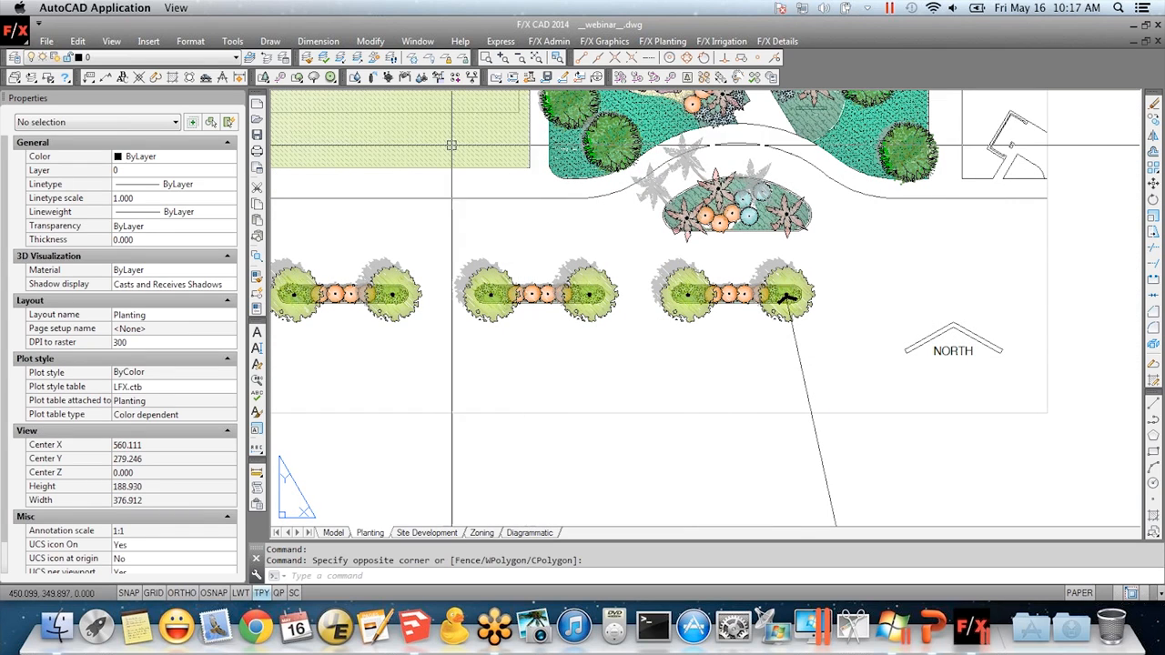
{"action": "left_click", "coordinate": [688, 78]}
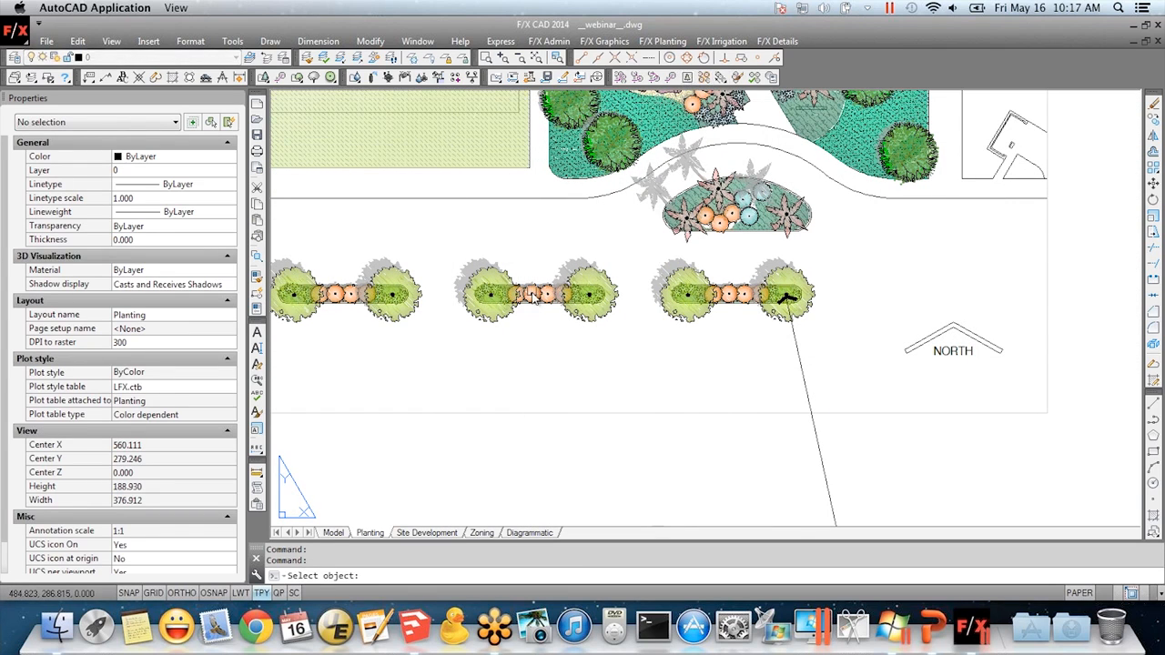
{"action": "double_click", "coordinate": [533, 346]}
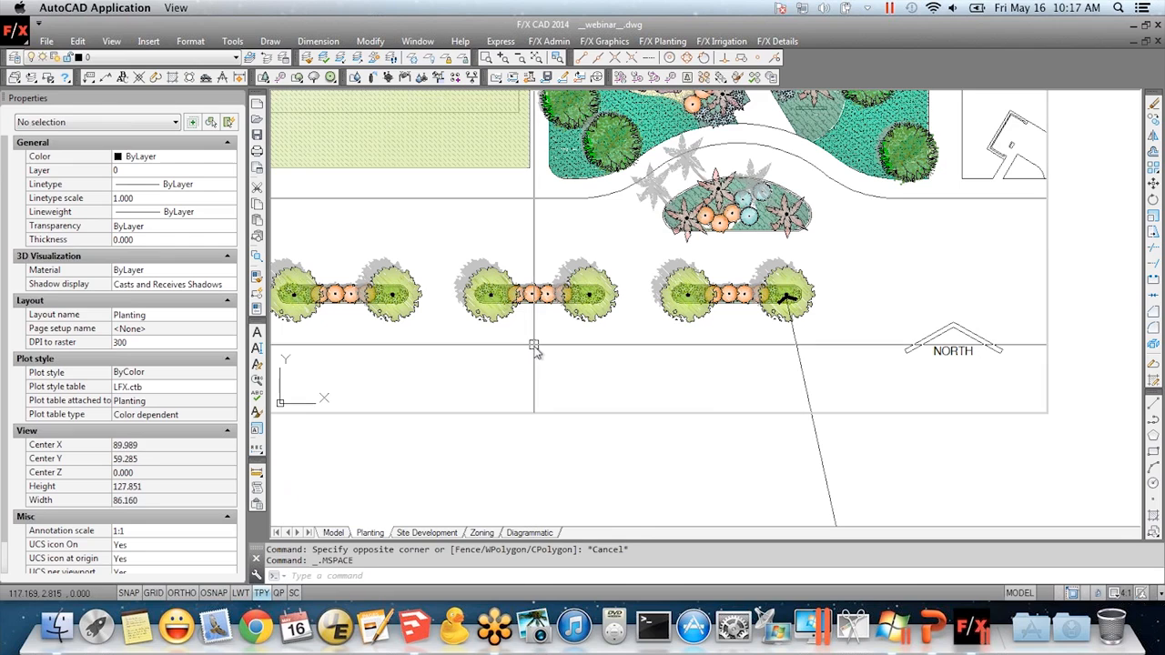
{"action": "left_click", "coordinate": [688, 78]}
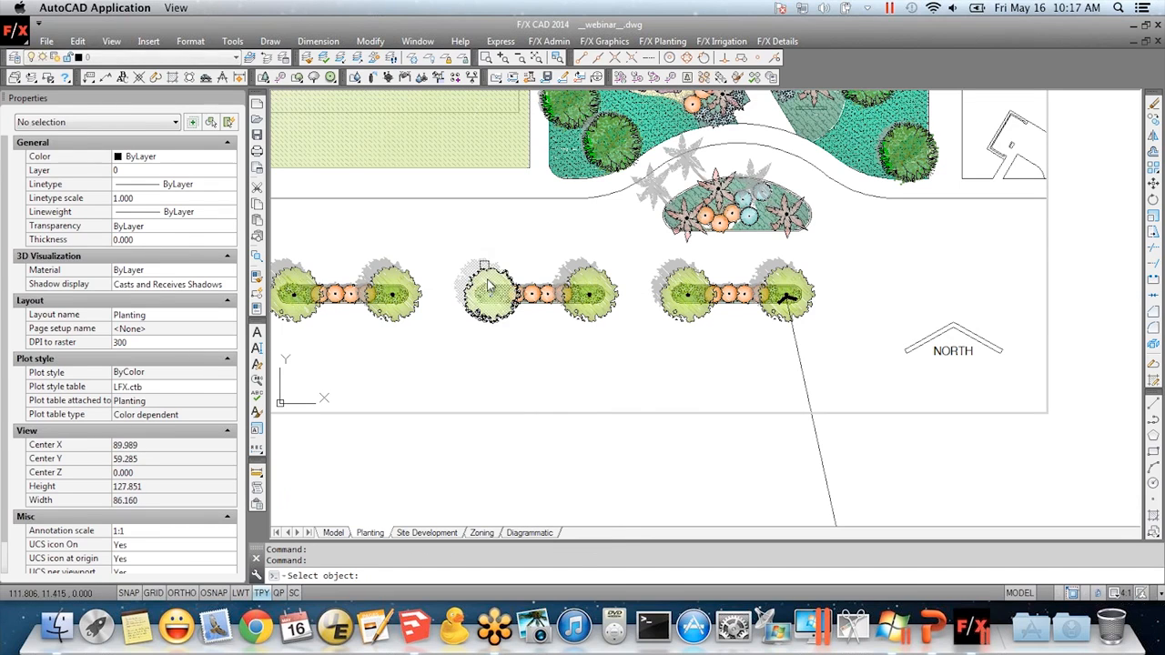
{"action": "left_click", "coordinate": [533, 294]}
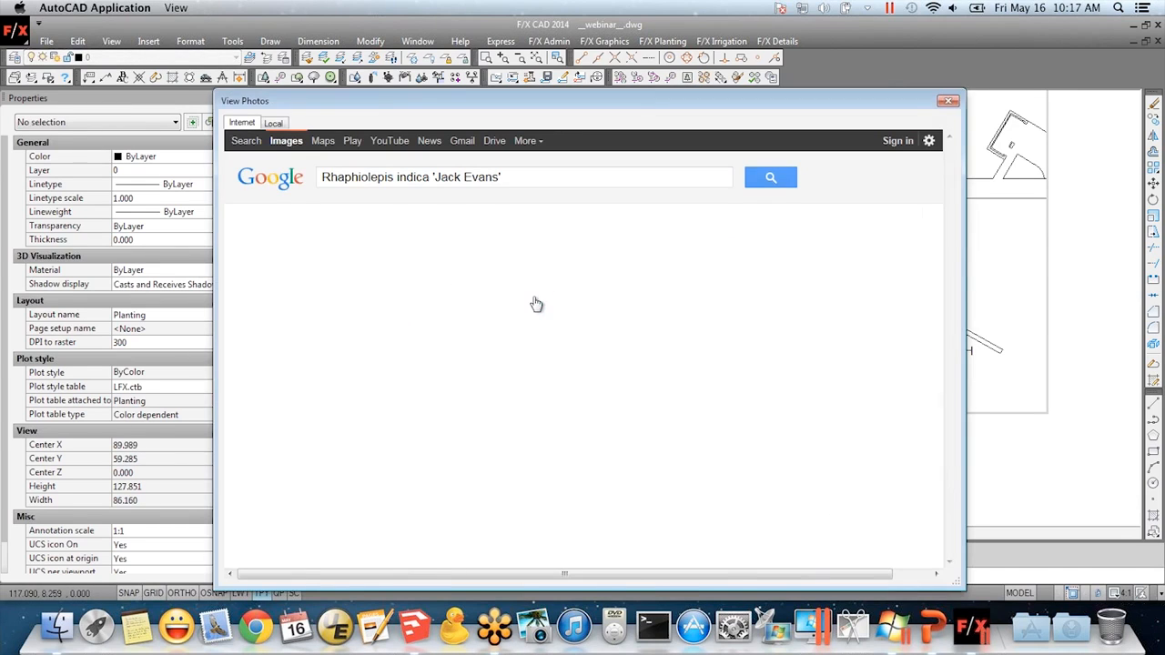
Choose the 375 × 310 Indian Hawthorn photo from the Internet image results and accept the photo callout
{"action": "scroll", "coordinate": [675, 353], "scroll_direction": "down", "scroll_amount": 3}
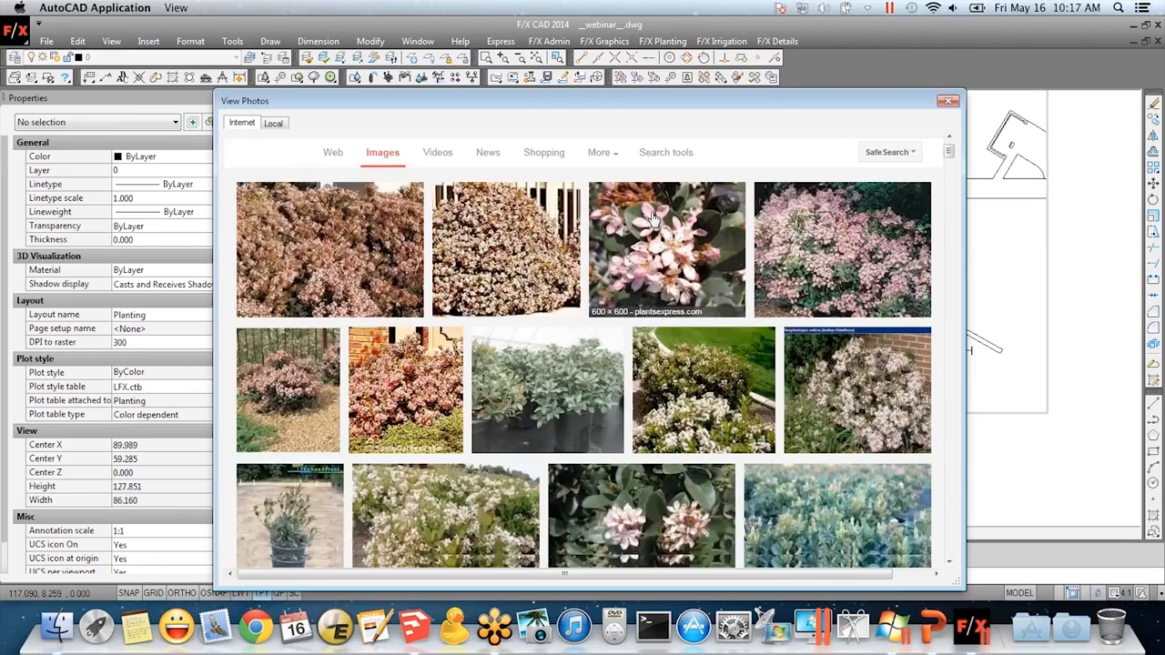
{"action": "scroll", "coordinate": [336, 305], "scroll_direction": "up", "scroll_amount": 2}
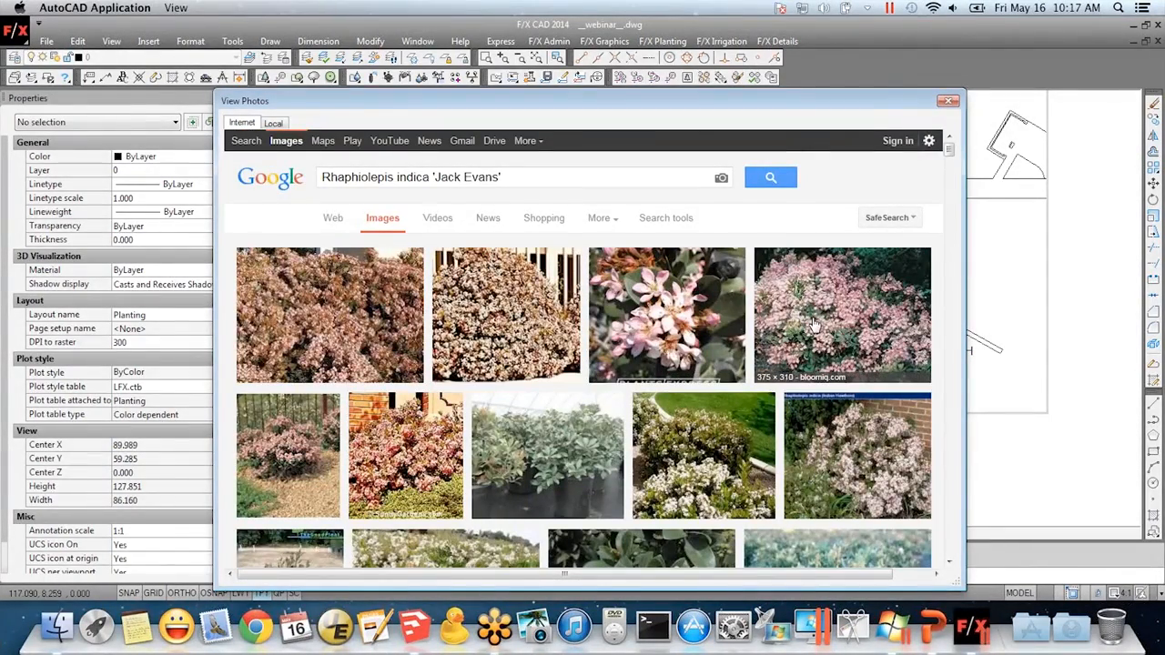
{"action": "scroll", "coordinate": [815, 326], "scroll_direction": "down", "scroll_amount": 3}
{"action": "scroll", "coordinate": [829, 300], "scroll_direction": "up", "scroll_amount": 3}
{"action": "left_click", "coordinate": [834, 283]}
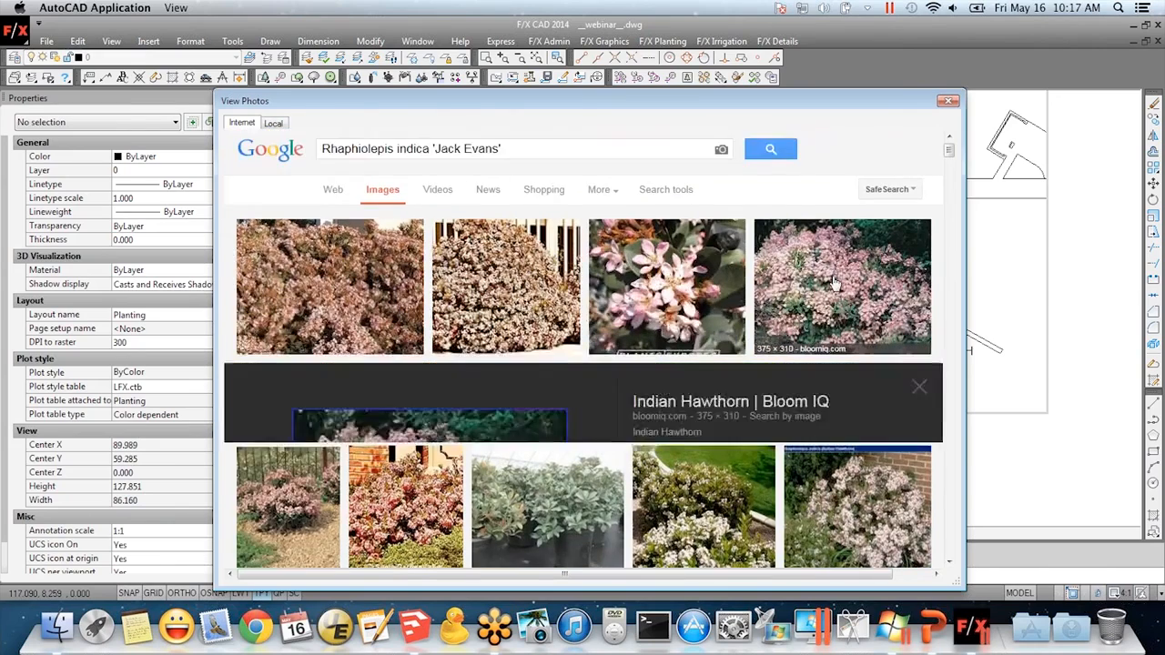
{"action": "left_click", "coordinate": [719, 340]}
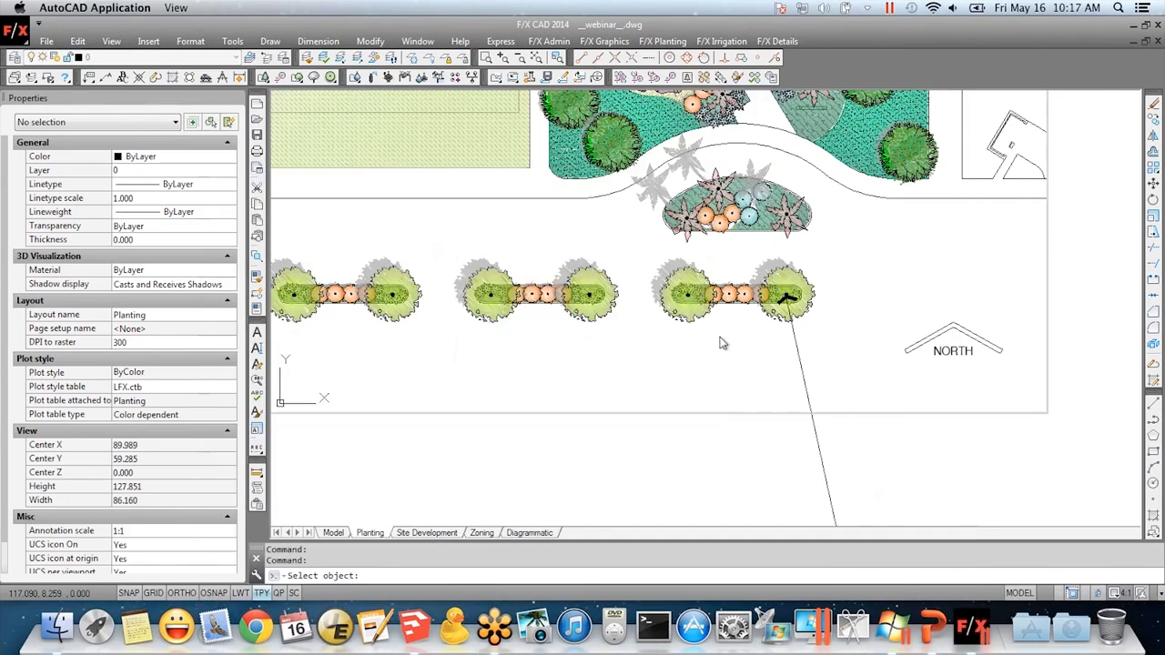
{"action": "left_click", "coordinate": [618, 355]}
Place the shrub photo below the plan to the left of the tree photo, about 184 wide, and exit its leader placement
{"action": "scroll", "coordinate": [598, 449], "scroll_direction": "down", "scroll_amount": 5}
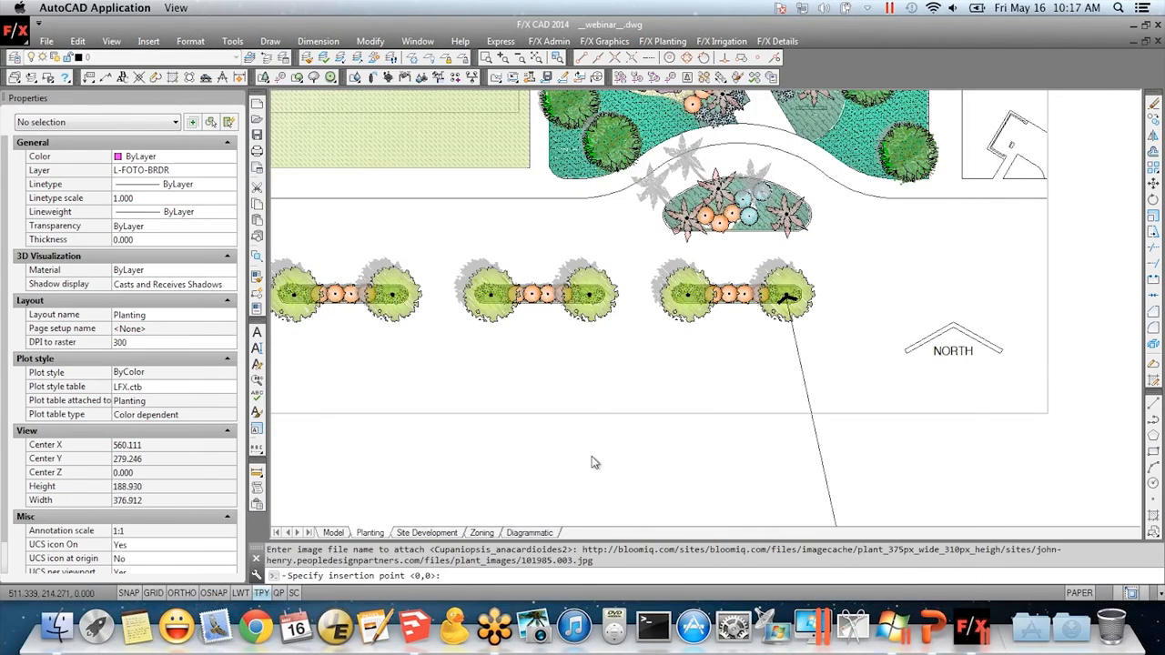
{"action": "scroll", "coordinate": [625, 433], "scroll_direction": "up", "scroll_amount": 2}
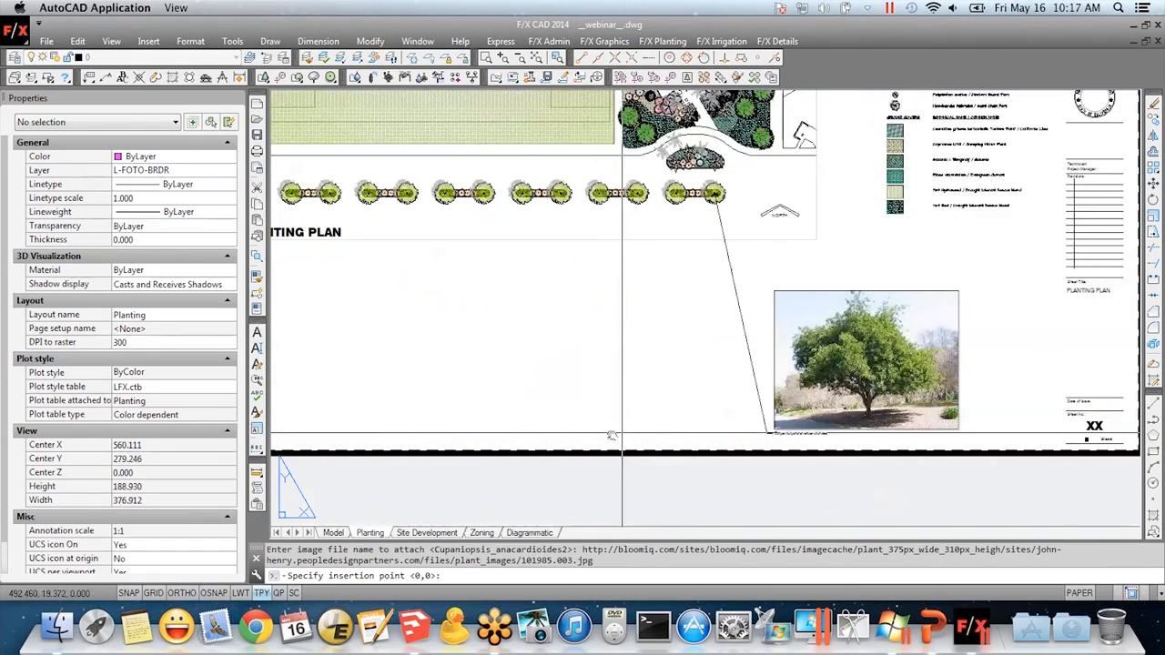
{"action": "left_click", "coordinate": [551, 430]}
{"action": "left_click", "coordinate": [655, 303]}
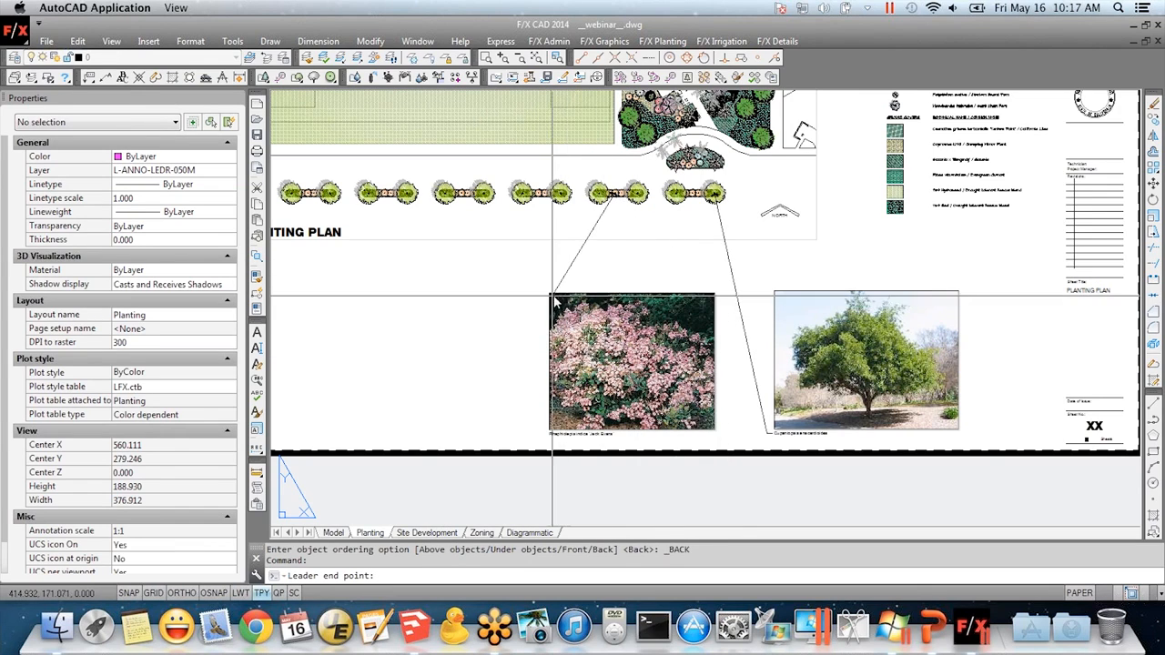
{"action": "double_click", "coordinate": [624, 307]}
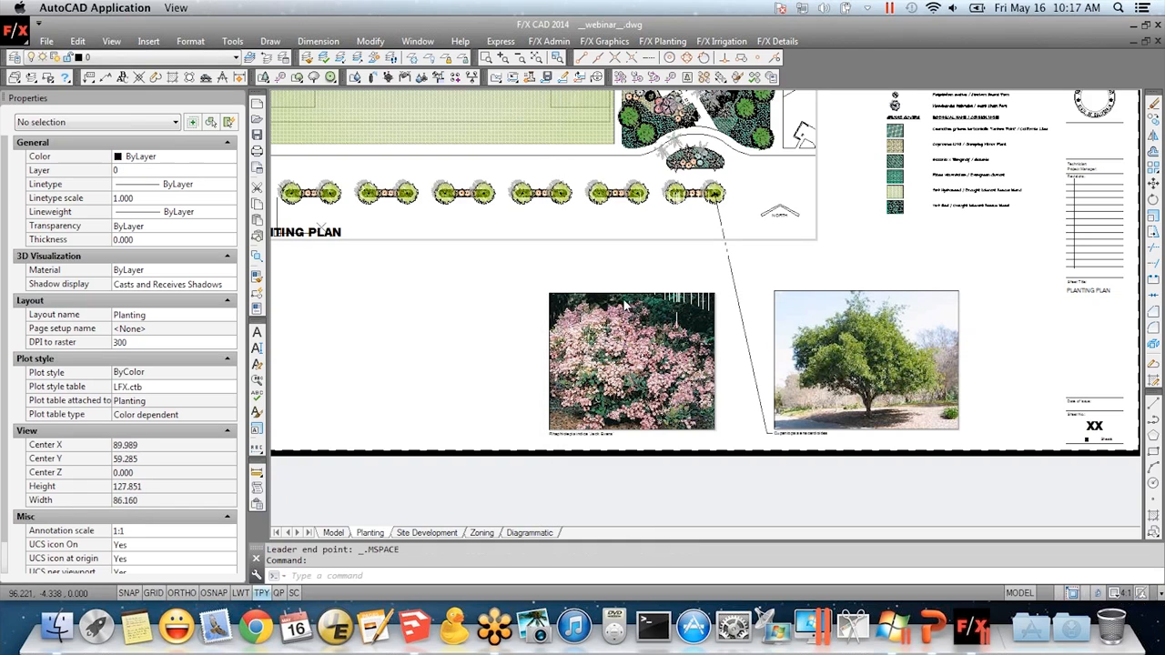
Inspect the raster image properties of the Rhaphiolepis indica 'Jack Evans' photo on the sheet
{"action": "scroll", "coordinate": [501, 406], "scroll_direction": "down", "scroll_amount": 3}
{"action": "scroll", "coordinate": [573, 446], "scroll_direction": "up", "scroll_amount": 3}
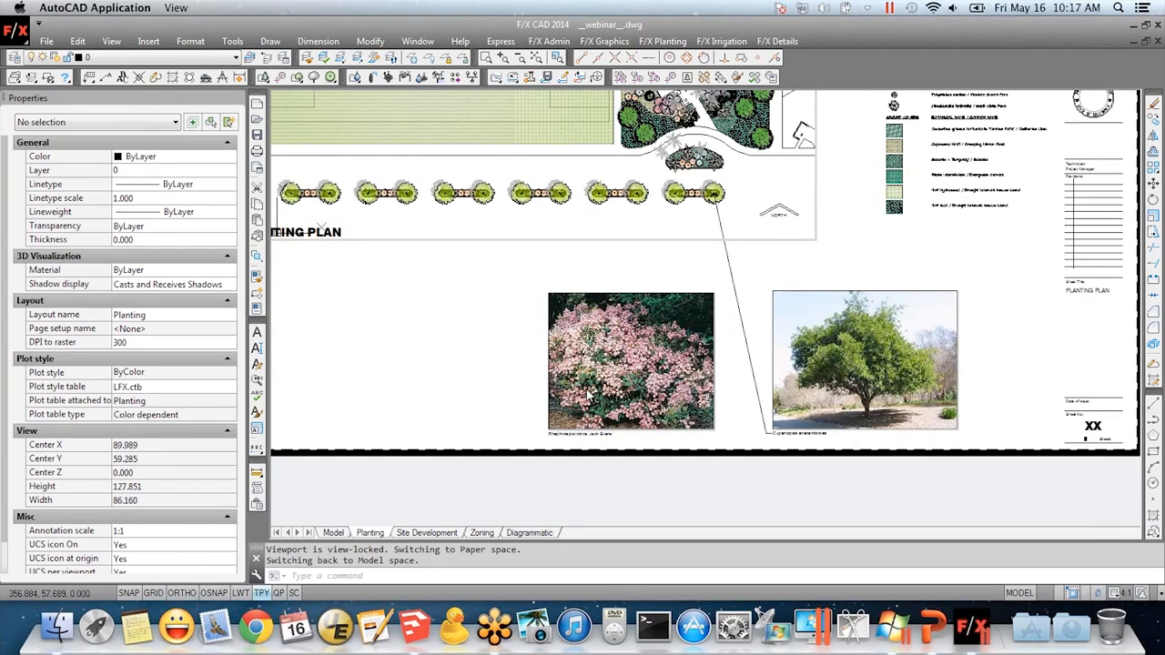
{"action": "scroll", "coordinate": [637, 384], "scroll_direction": "up", "scroll_amount": 5}
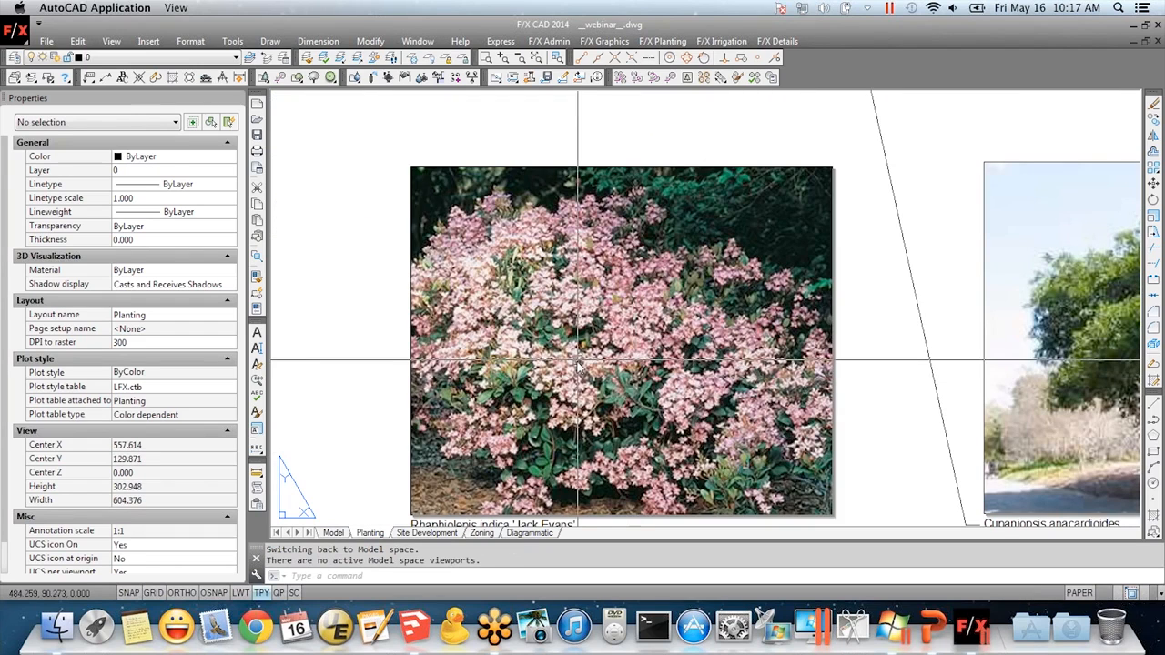
{"action": "left_click", "coordinate": [410, 360]}
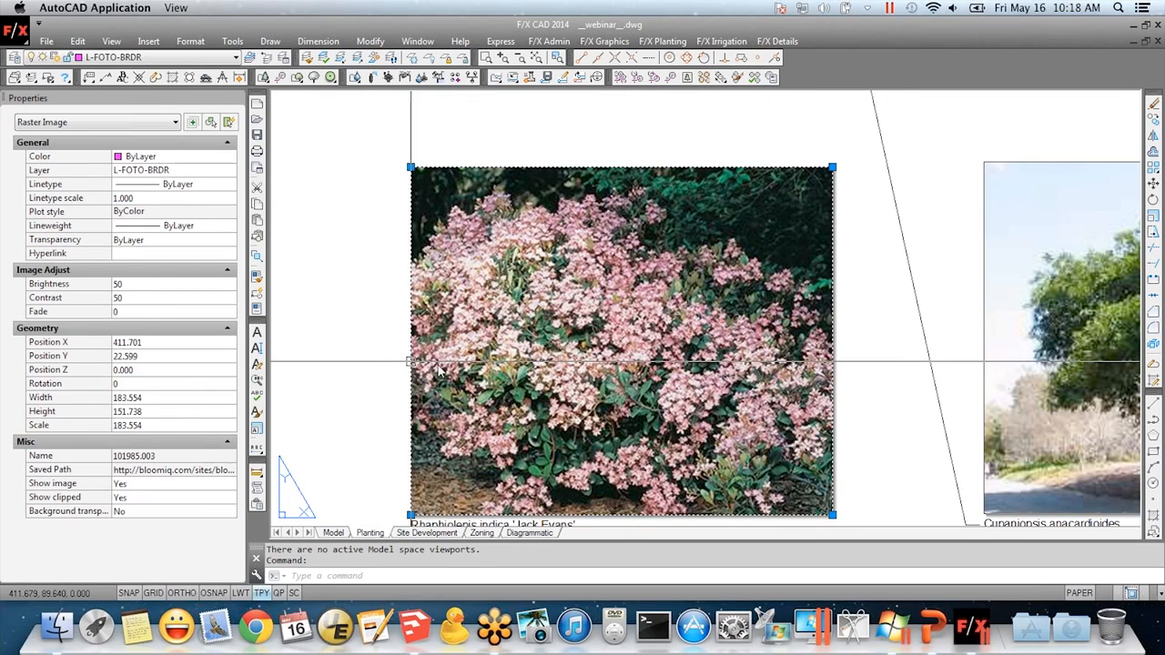
{"action": "key", "text": "Escape"}
Open the drawing's external references and examine the saved web paths of the 101985.003 and Cupaniopsis photos
{"action": "scroll", "coordinate": [543, 375], "scroll_direction": "down", "scroll_amount": 3}
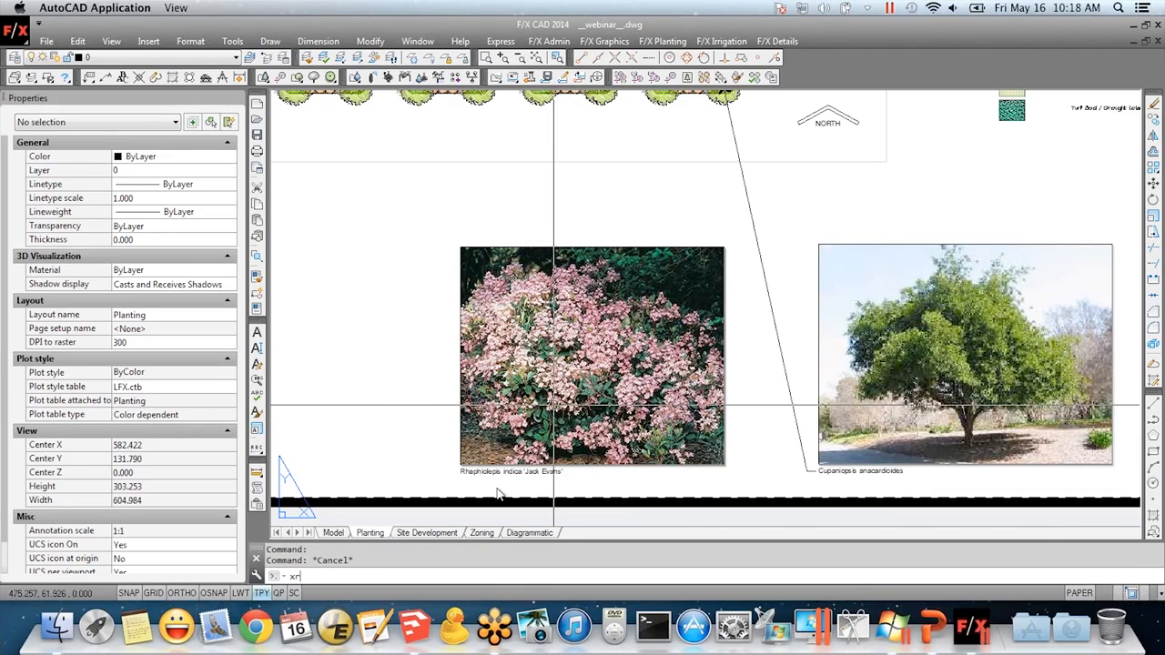
{"action": "type", "text": "xr"}
{"action": "key", "text": "Return"}
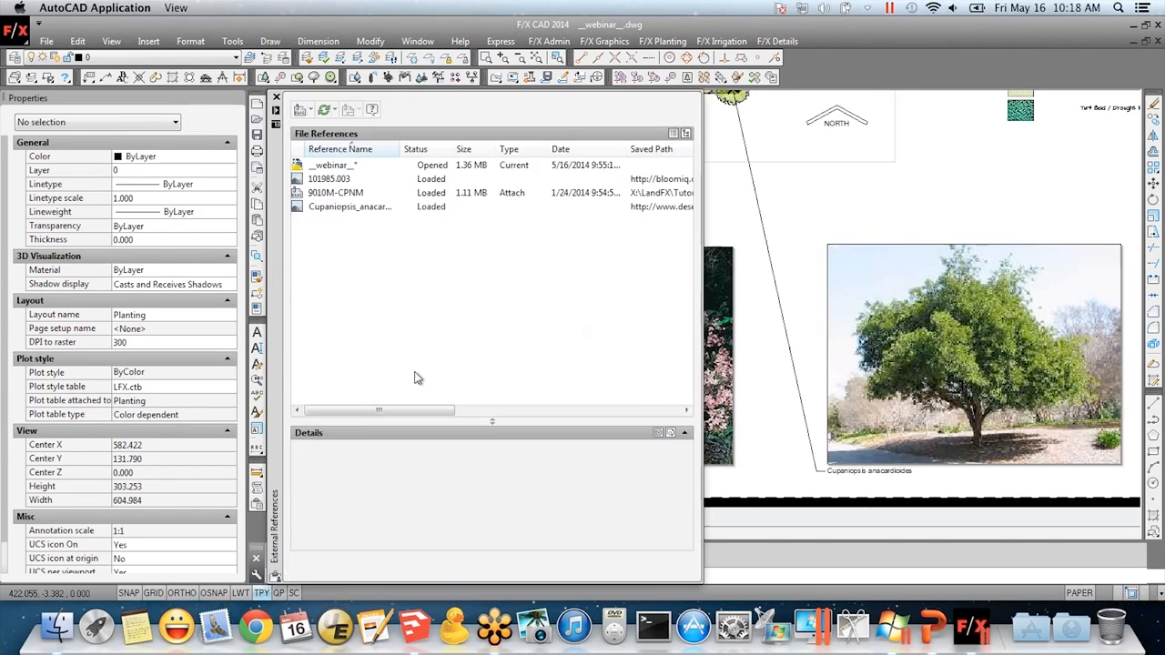
{"action": "left_click", "coordinate": [342, 181]}
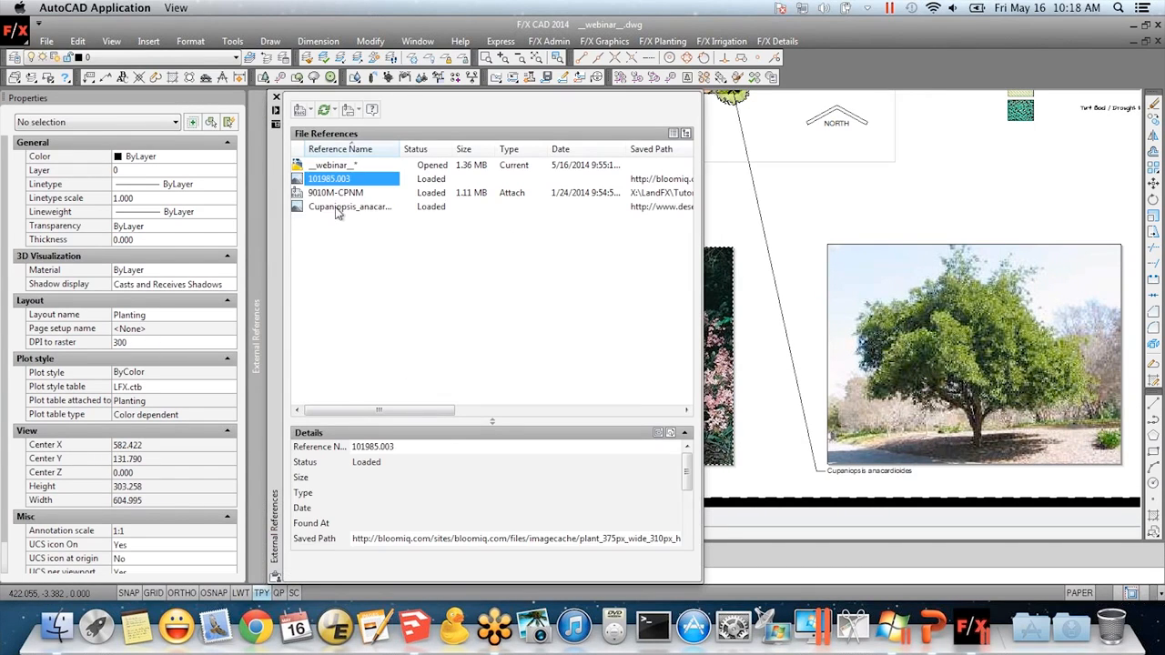
{"action": "left_click", "coordinate": [339, 208]}
{"action": "left_click", "coordinate": [363, 540]}
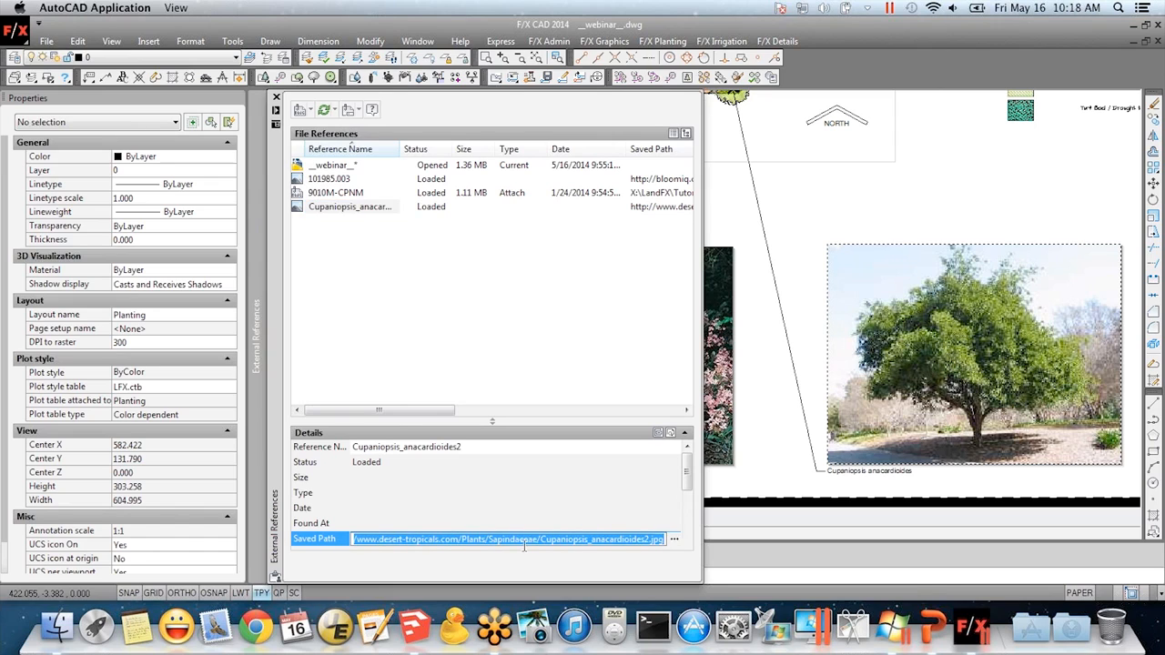
{"action": "left_click", "coordinate": [638, 539]}
{"action": "key", "text": "Escape"}
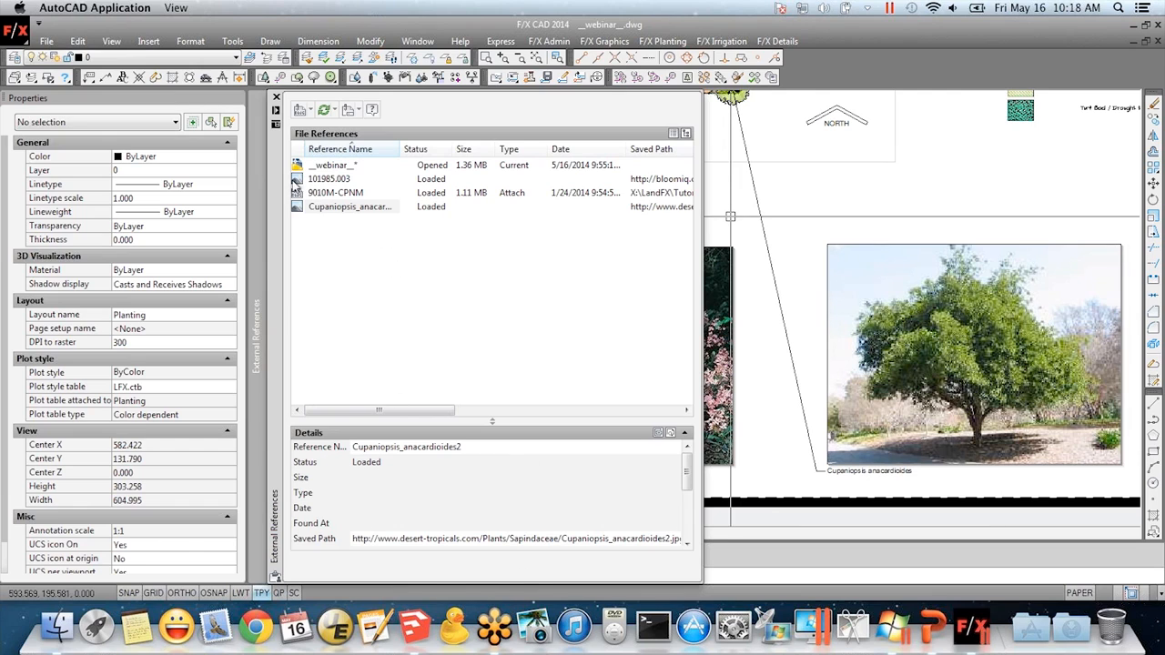
{"action": "left_click", "coordinate": [322, 179]}
{"action": "left_click", "coordinate": [326, 205]}
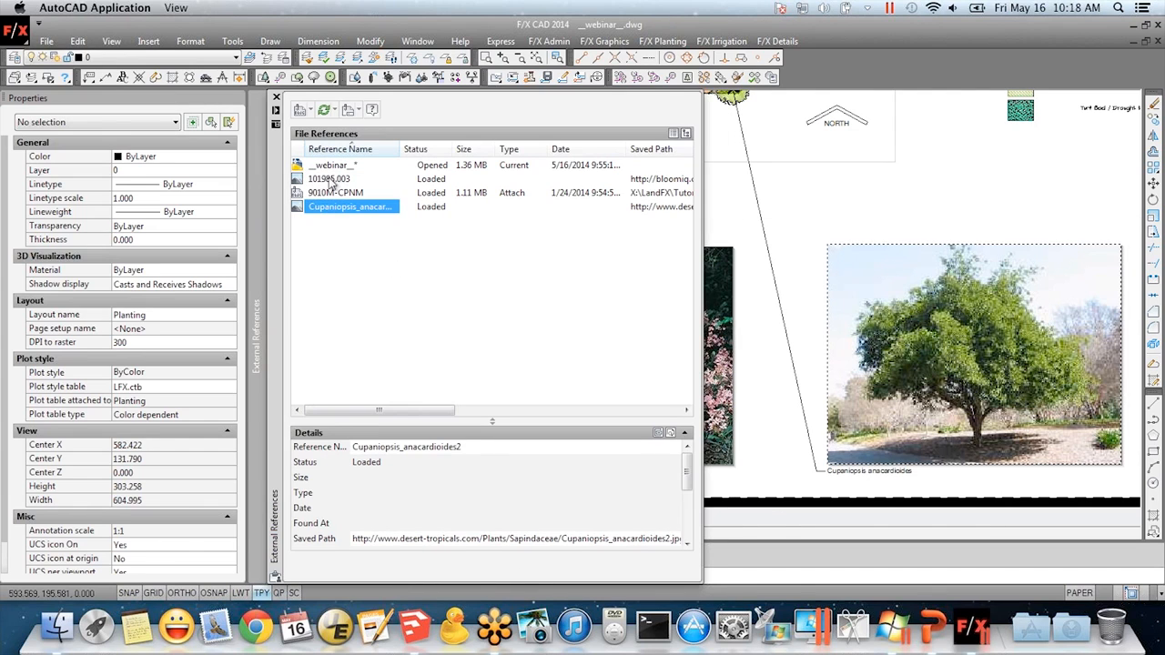
{"action": "left_click", "coordinate": [331, 181]}
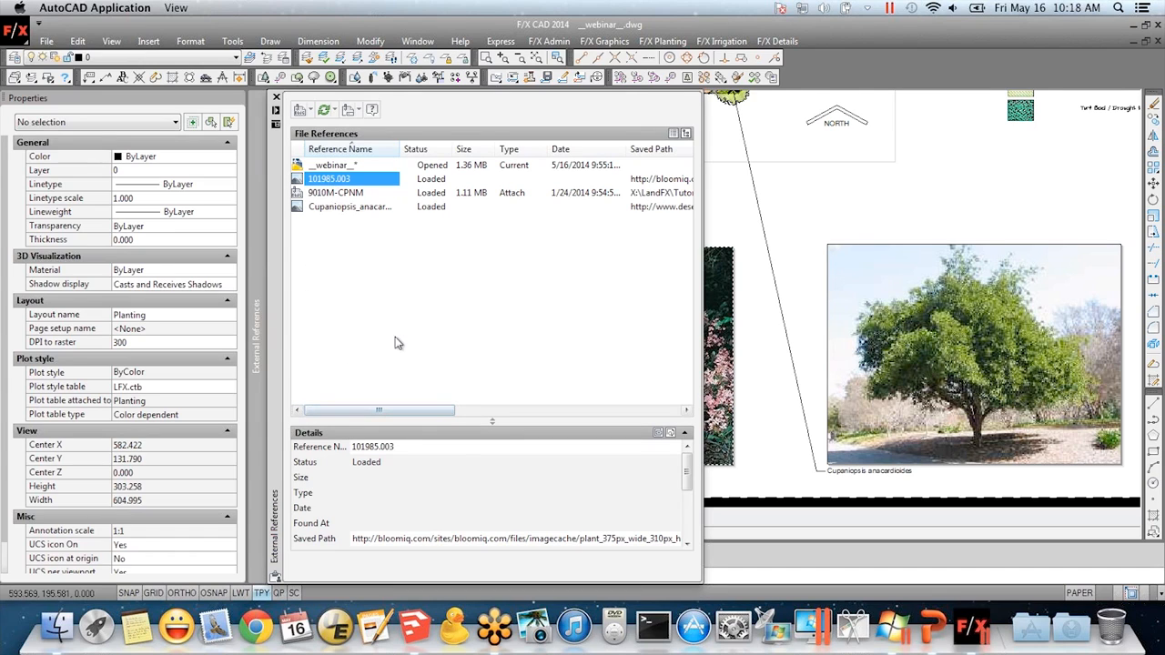
Reload the 101985.003 image reference and close the external references
{"action": "right_click", "coordinate": [349, 185]}
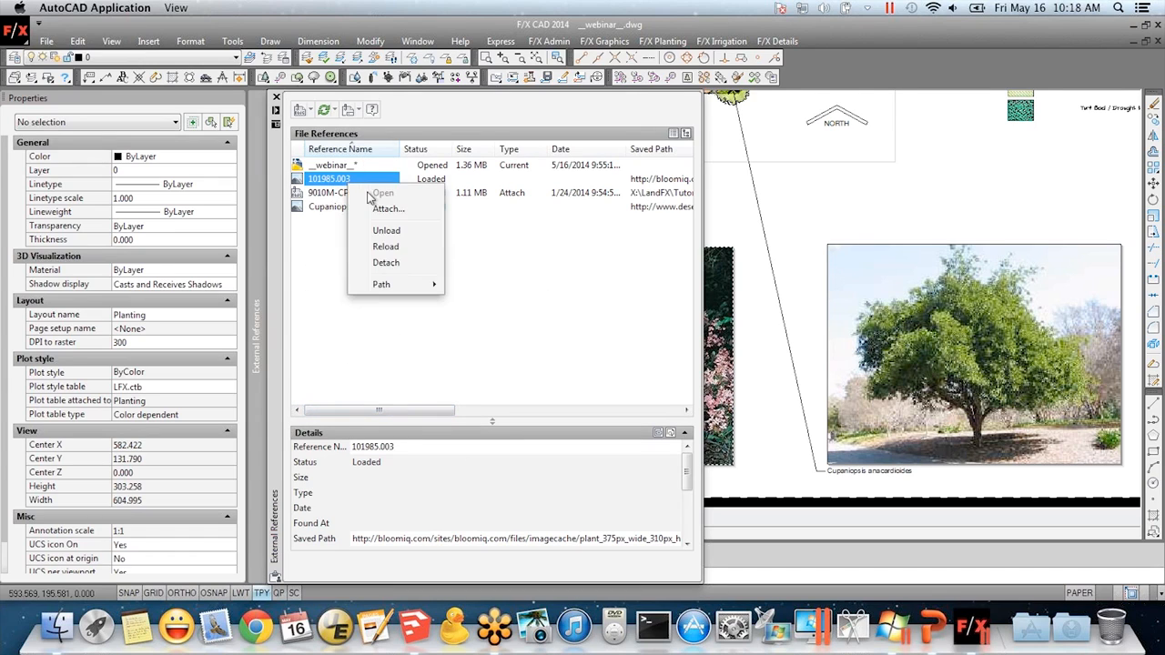
{"action": "left_click", "coordinate": [386, 247]}
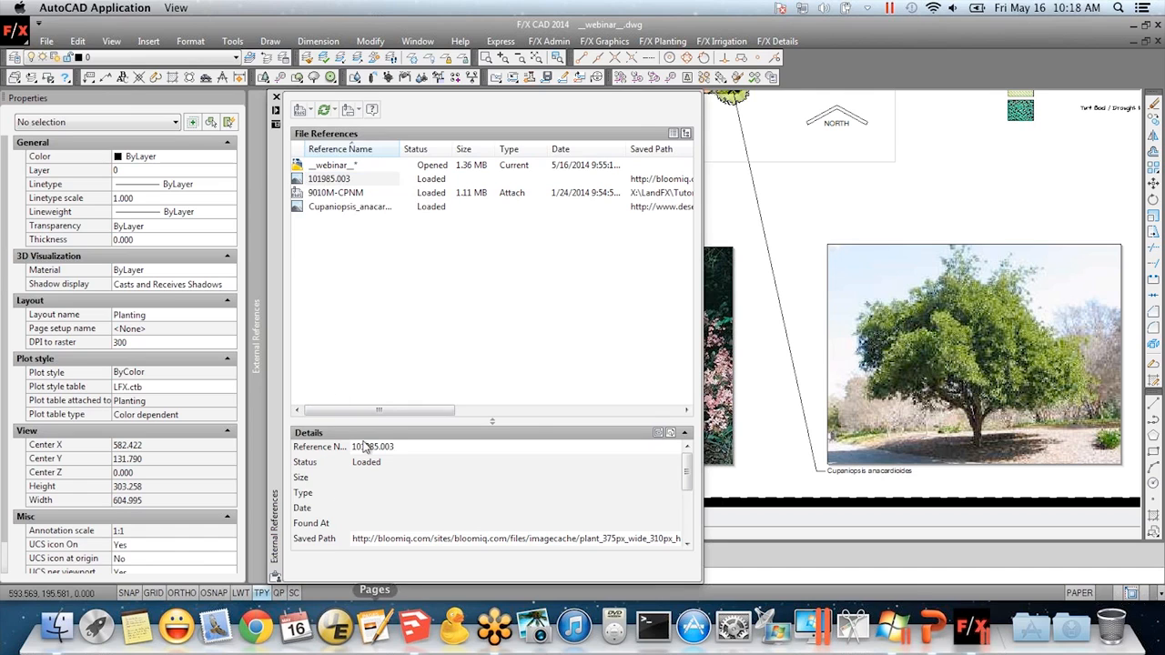
{"action": "right_click", "coordinate": [395, 279]}
{"action": "left_click", "coordinate": [331, 235]}
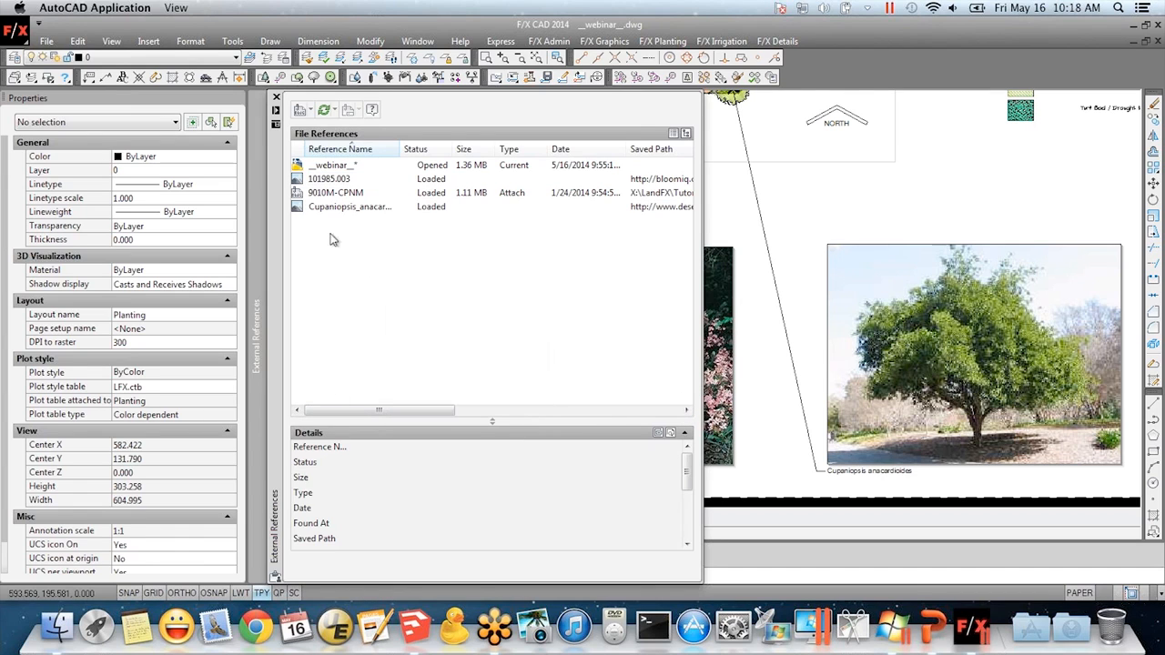
{"action": "left_click", "coordinate": [277, 97]}
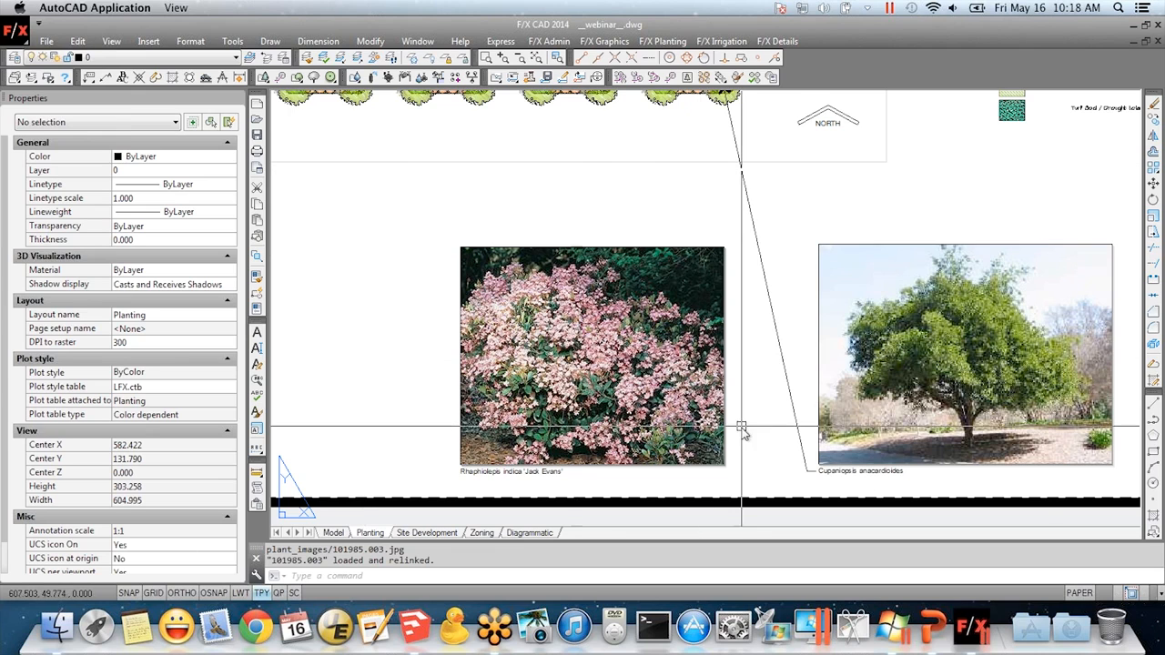
Draw a straight leader from the shrubs between two street trees in the second group from the east to the shrub photo's upper edge
{"action": "scroll", "coordinate": [742, 433], "scroll_direction": "down", "scroll_amount": 3}
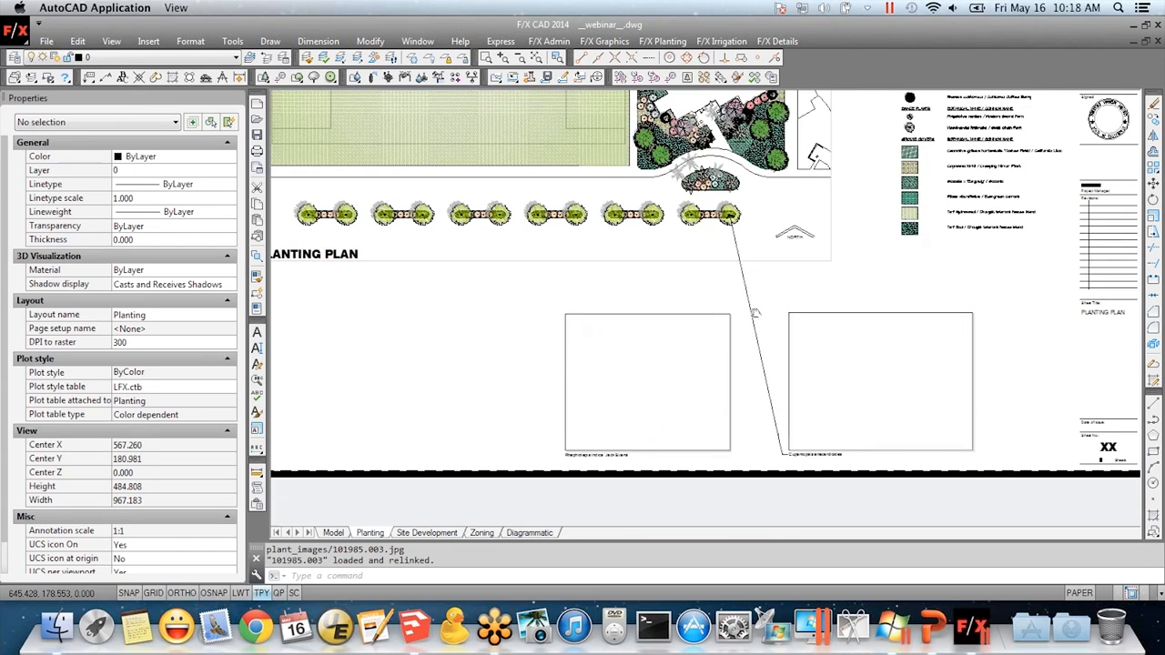
{"action": "scroll", "coordinate": [629, 255], "scroll_direction": "up", "scroll_amount": 4}
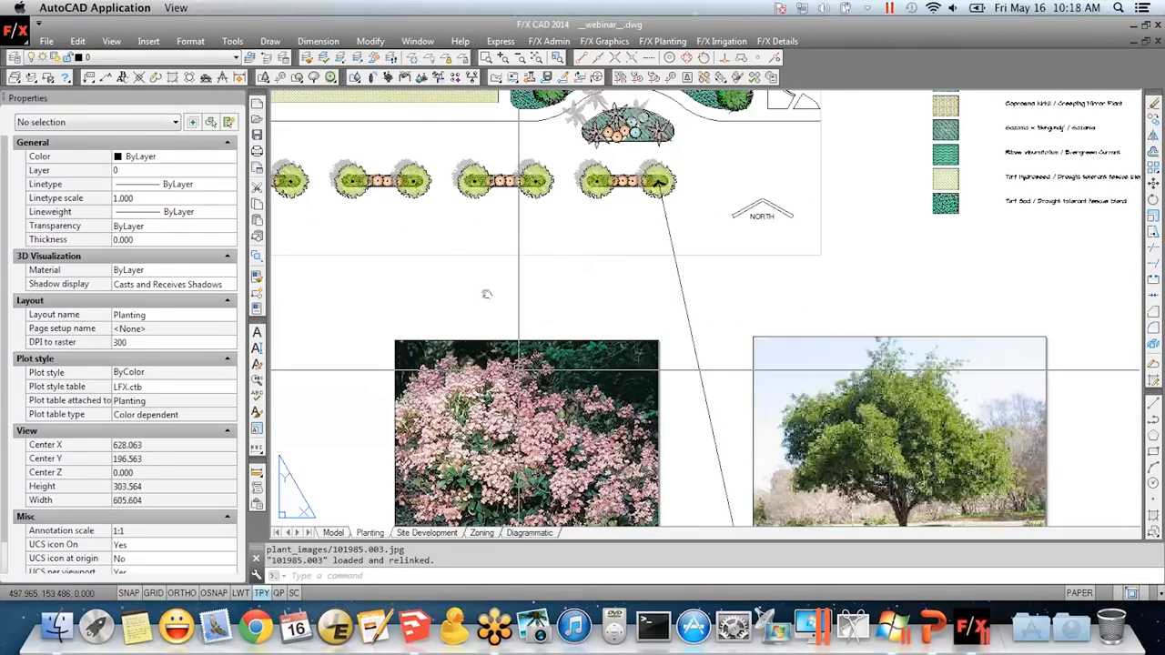
{"action": "mouse_move", "coordinate": [490, 409]}
{"action": "middle_mouse_down"}
{"action": "mouse_move", "coordinate": [504, 336]}
{"action": "mouse_move", "coordinate": [452, 468]}
{"action": "middle_mouse_up"}
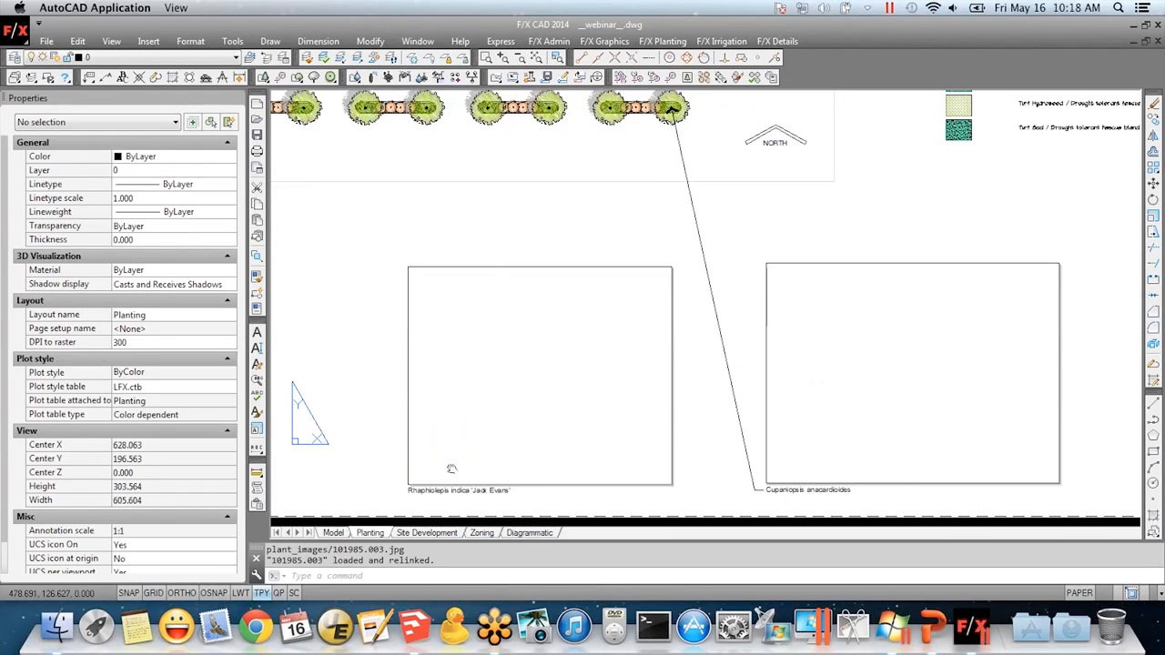
{"action": "middle_click_drag", "start_coordinate": [542, 196], "coordinate": [538, 228]}
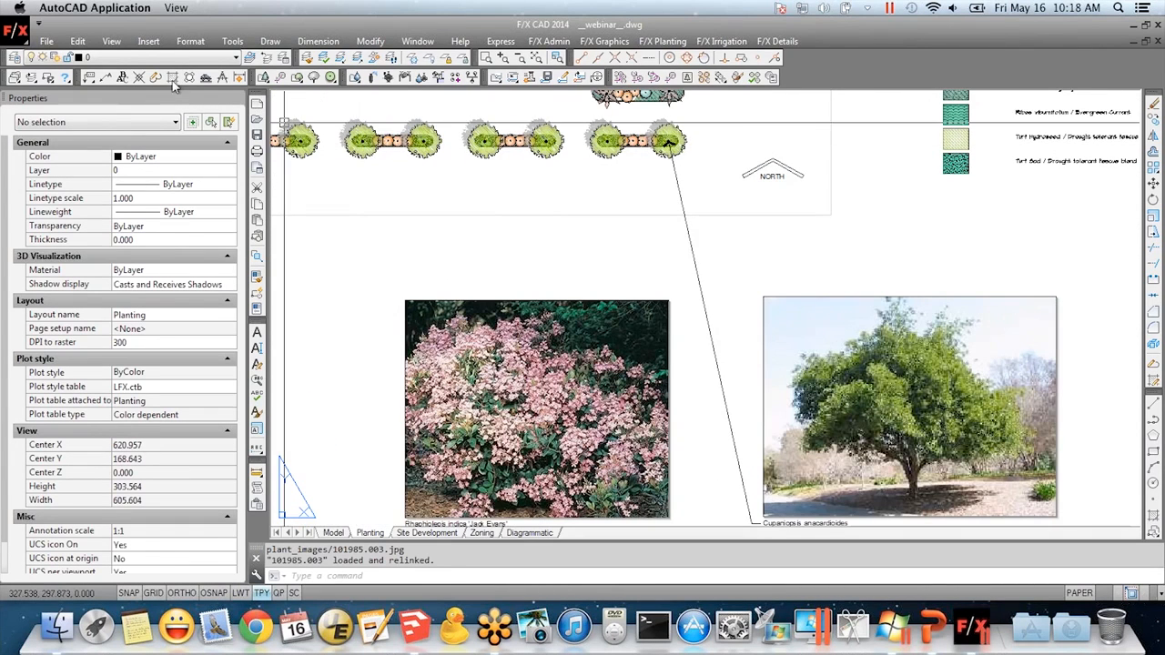
{"action": "left_click", "coordinate": [106, 78]}
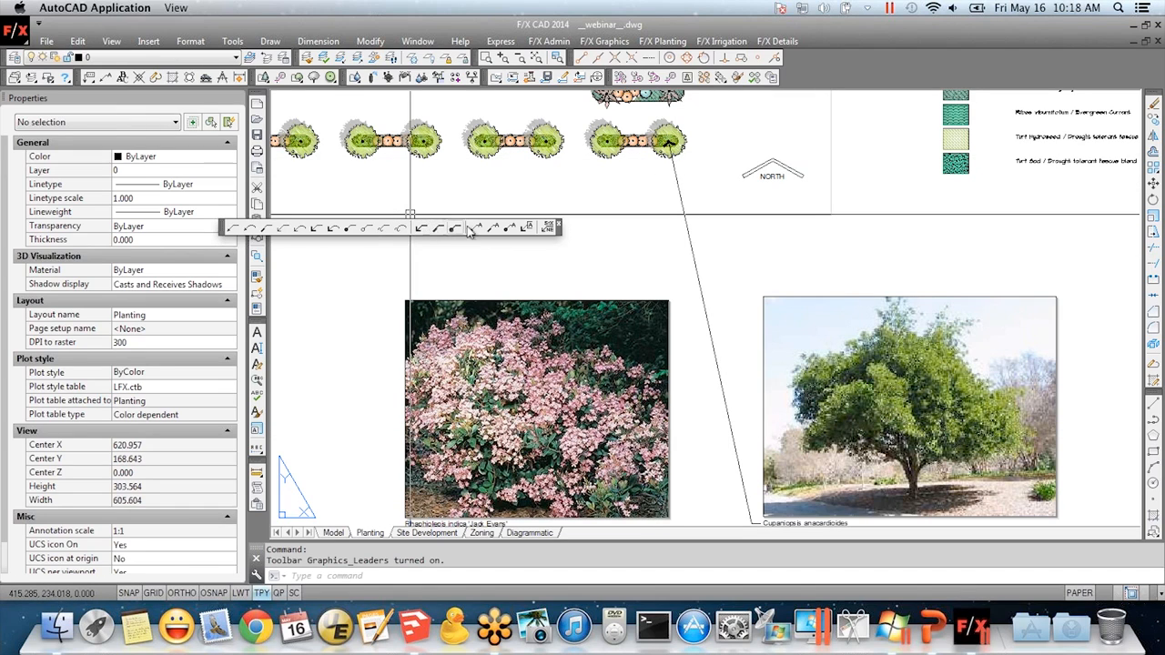
{"action": "left_click", "coordinate": [422, 230]}
{"action": "left_click", "coordinate": [512, 144]}
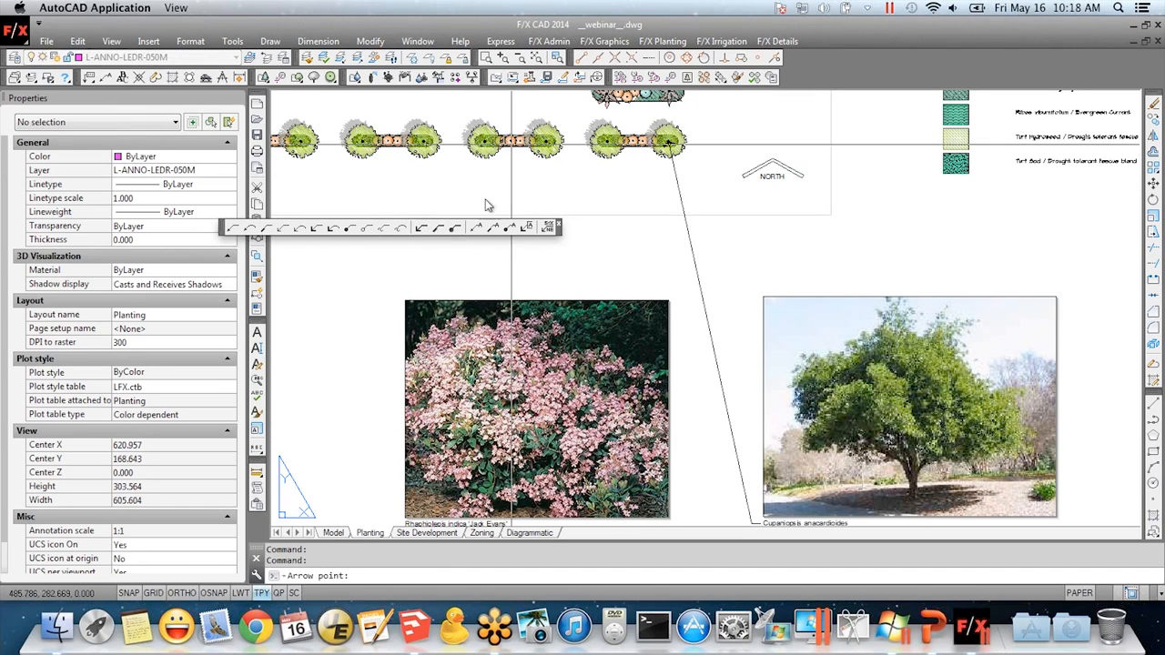
{"action": "left_click", "coordinate": [461, 302]}
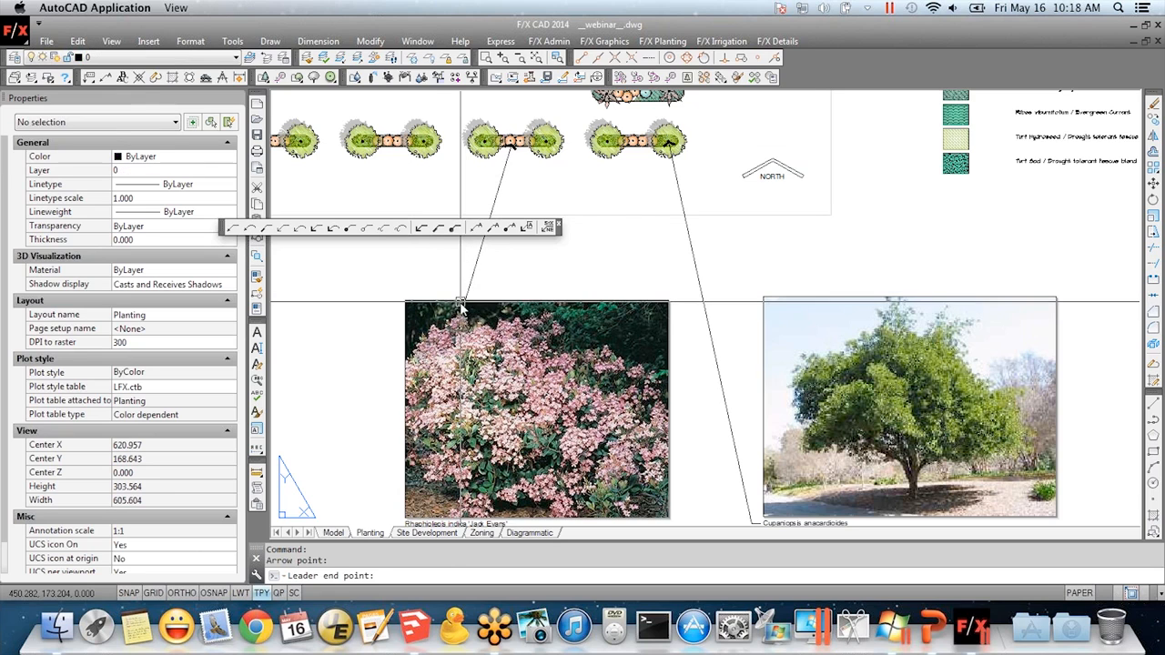
{"action": "left_click", "coordinate": [549, 226]}
Erase both plant photos with their captions and leaders, and the plant schedule, from the Planting sheet
{"action": "scroll", "coordinate": [551, 344], "scroll_direction": "down", "scroll_amount": 6}
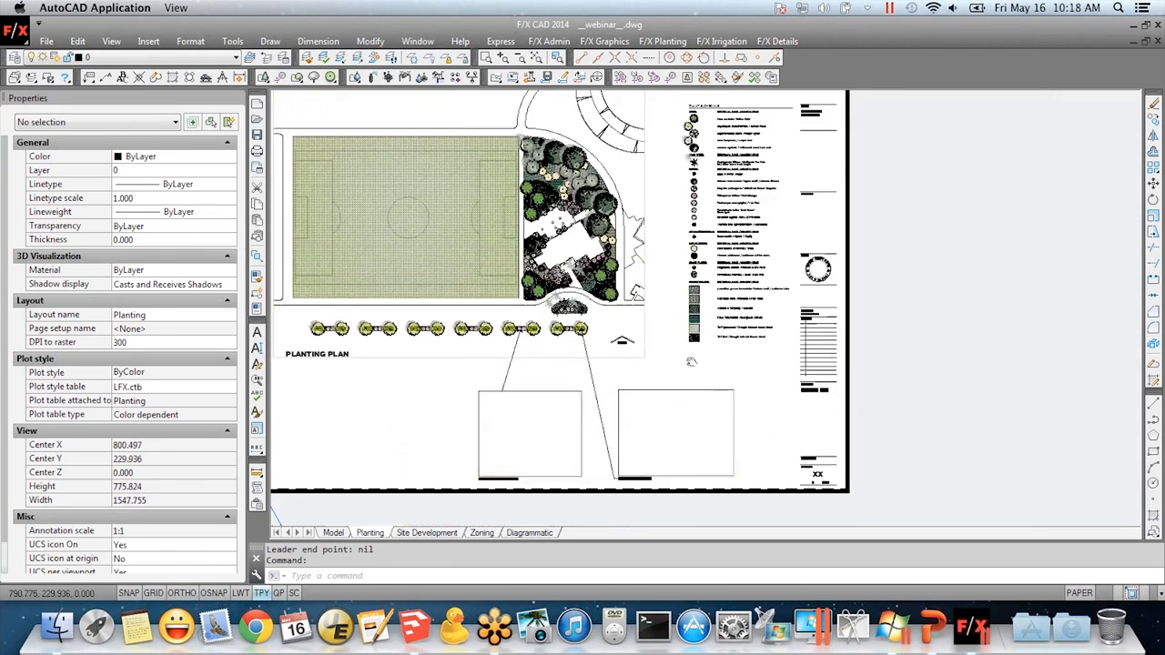
{"action": "mouse_move", "coordinate": [724, 337]}
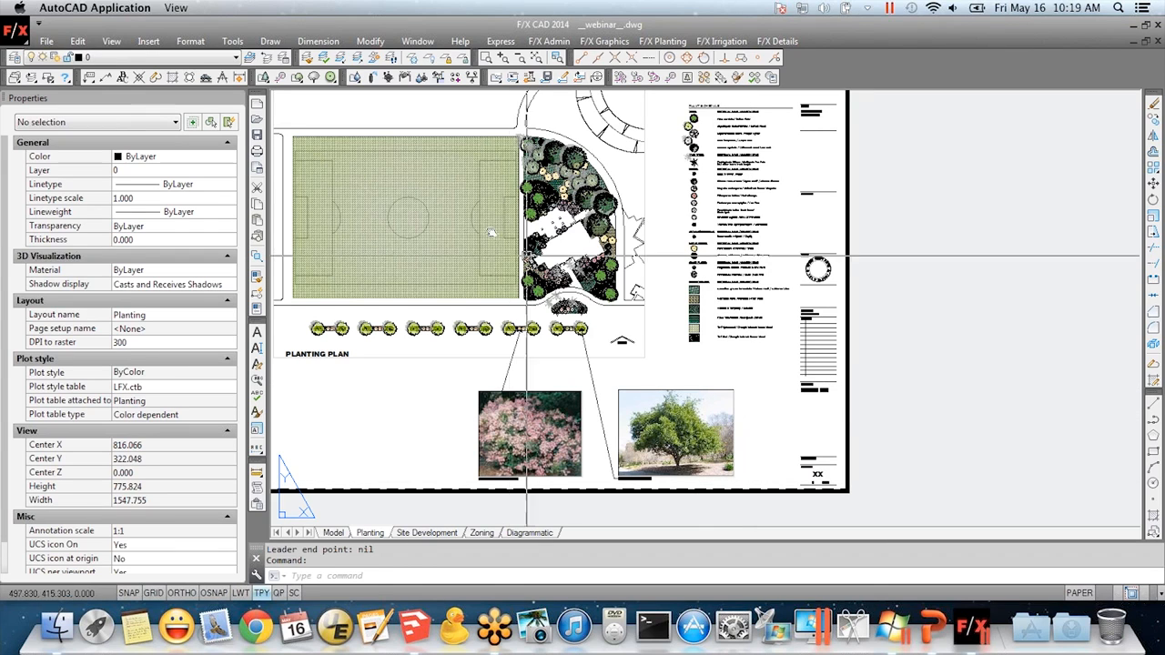
{"action": "left_click", "coordinate": [761, 513]}
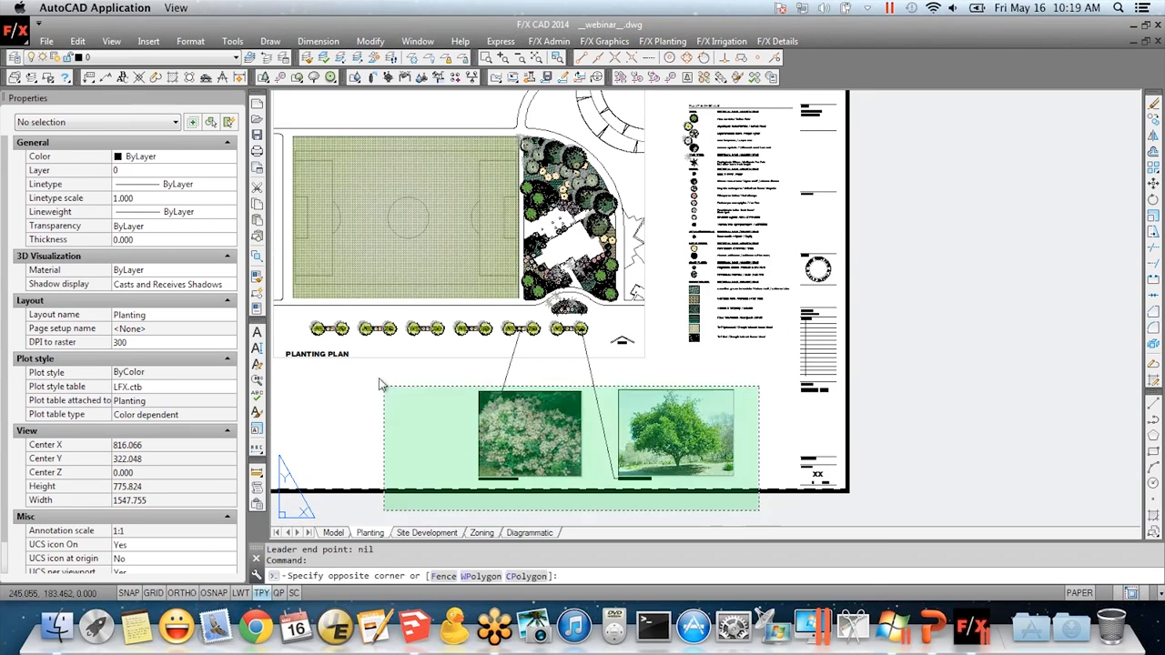
{"action": "left_click", "coordinate": [368, 373]}
{"action": "key", "text": "Delete"}
{"action": "left_click", "coordinate": [772, 389]}
{"action": "left_click", "coordinate": [674, 448]}
{"action": "key", "text": "Delete"}
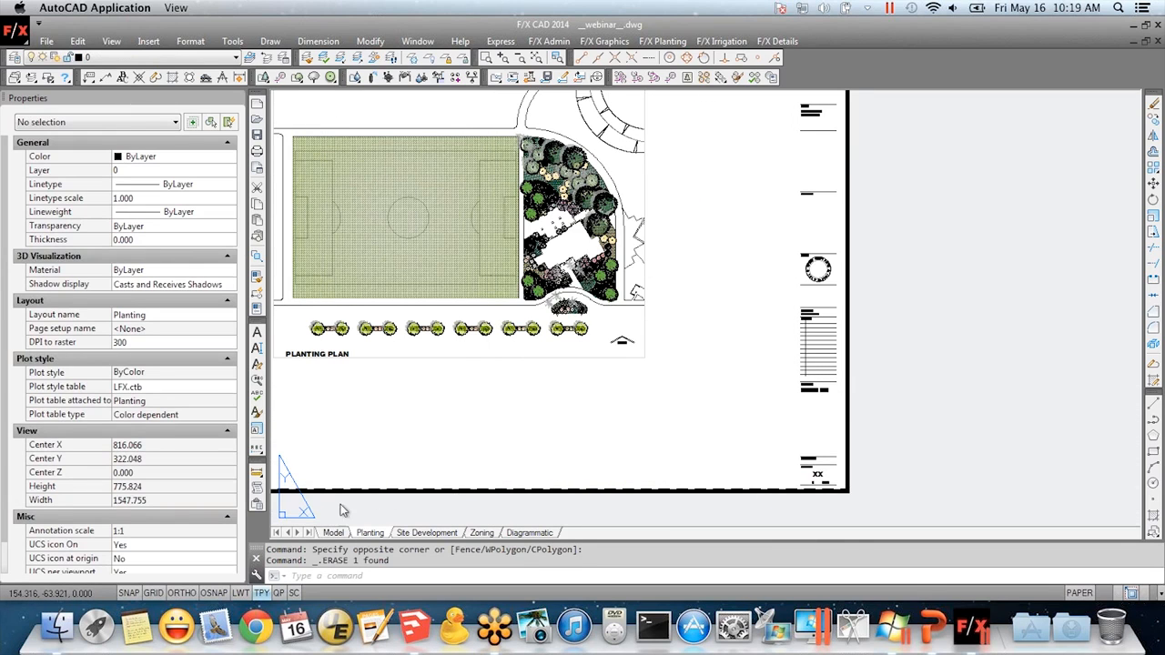
Switch to model space and turn off the plant color rendering
{"action": "left_click", "coordinate": [334, 532]}
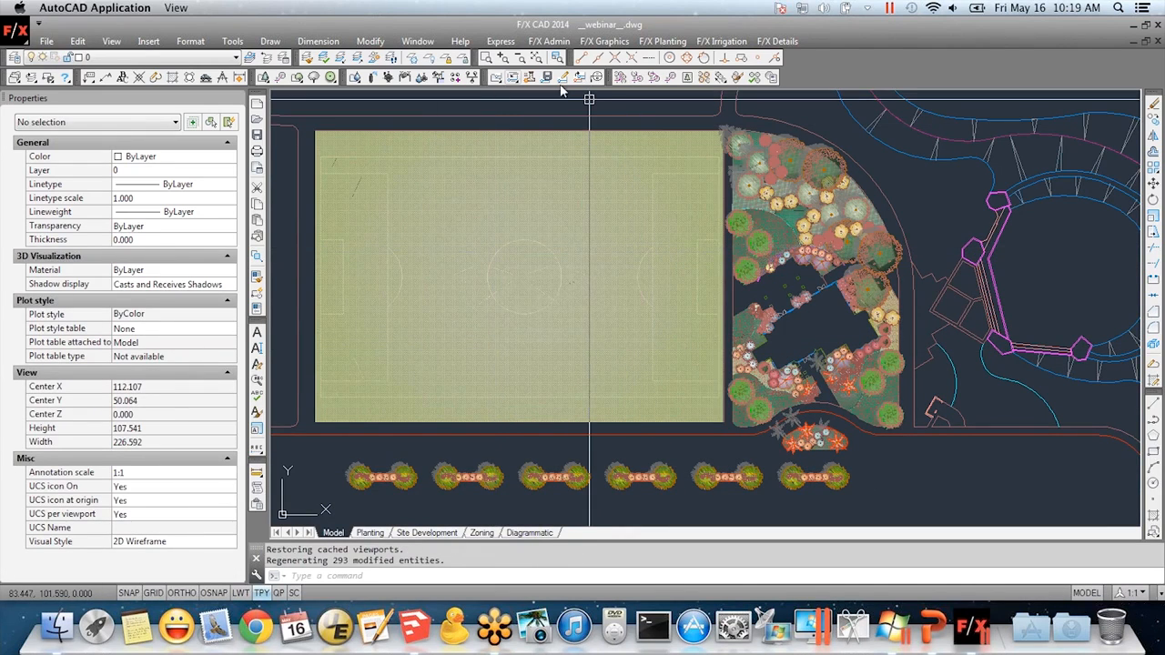
{"action": "left_click", "coordinate": [678, 42]}
{"action": "left_click", "coordinate": [678, 350]}
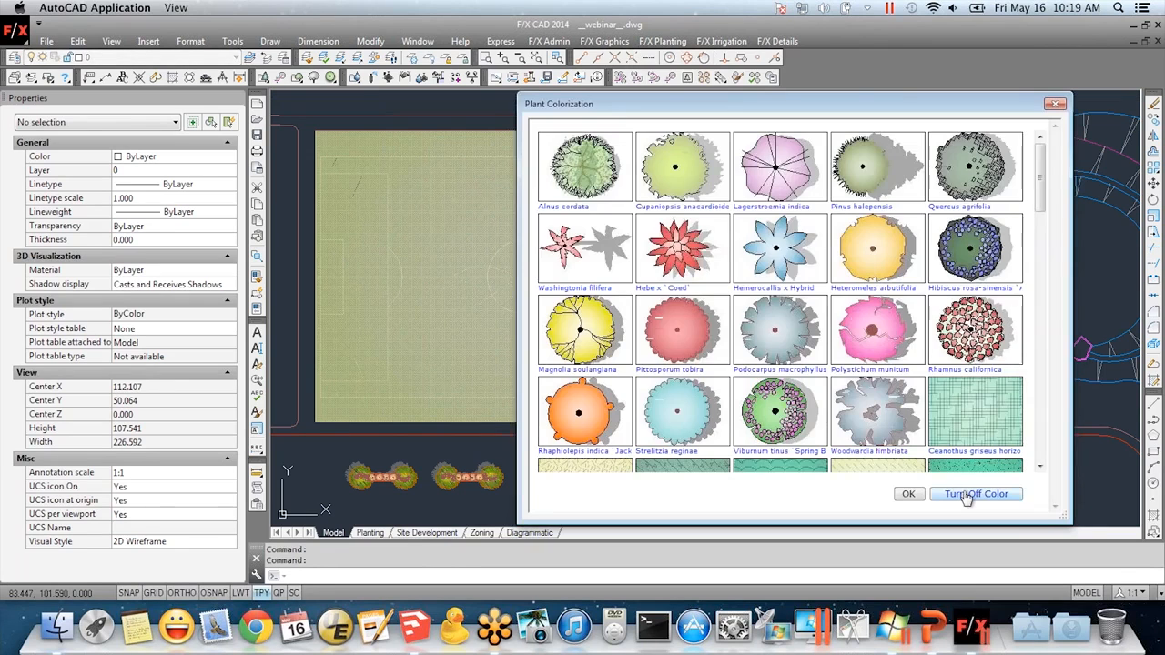
{"action": "left_click", "coordinate": [964, 495]}
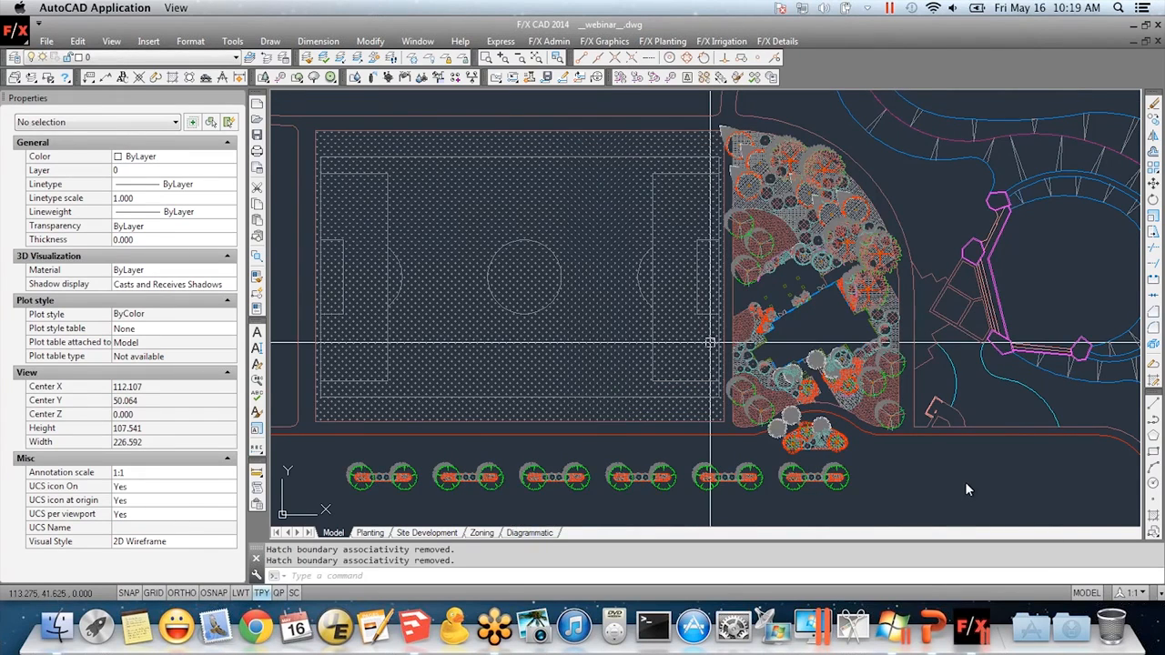
Turn off the plant shadows in the planting plan
{"action": "left_click", "coordinate": [664, 42]}
{"action": "left_click", "coordinate": [708, 333]}
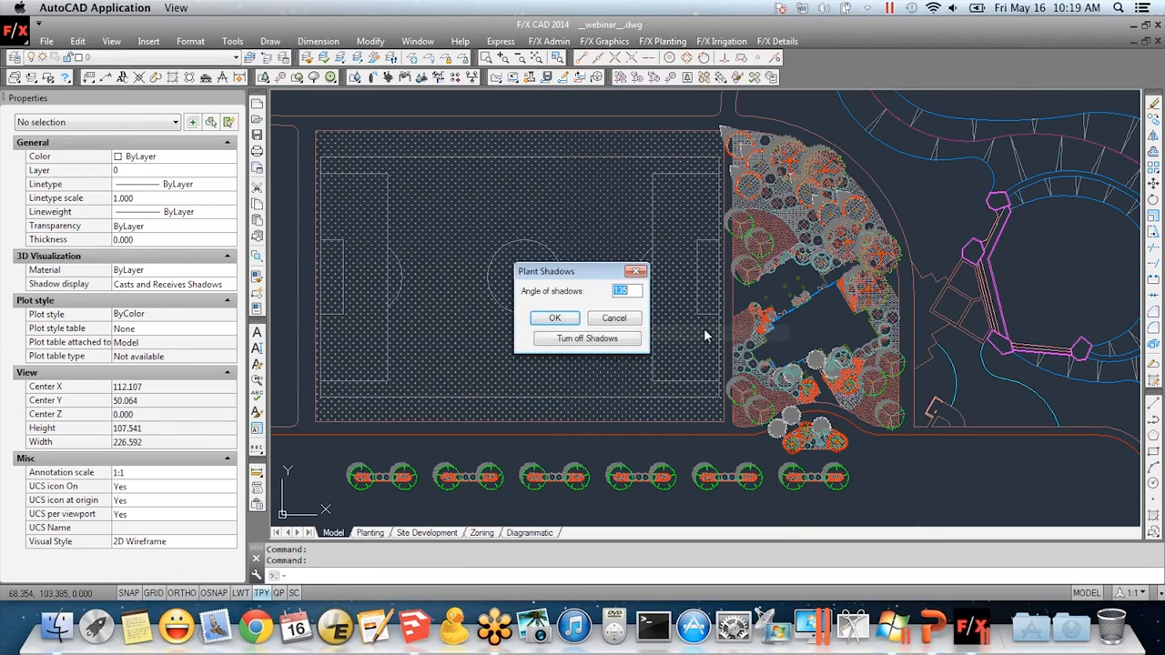
{"action": "left_click", "coordinate": [630, 343]}
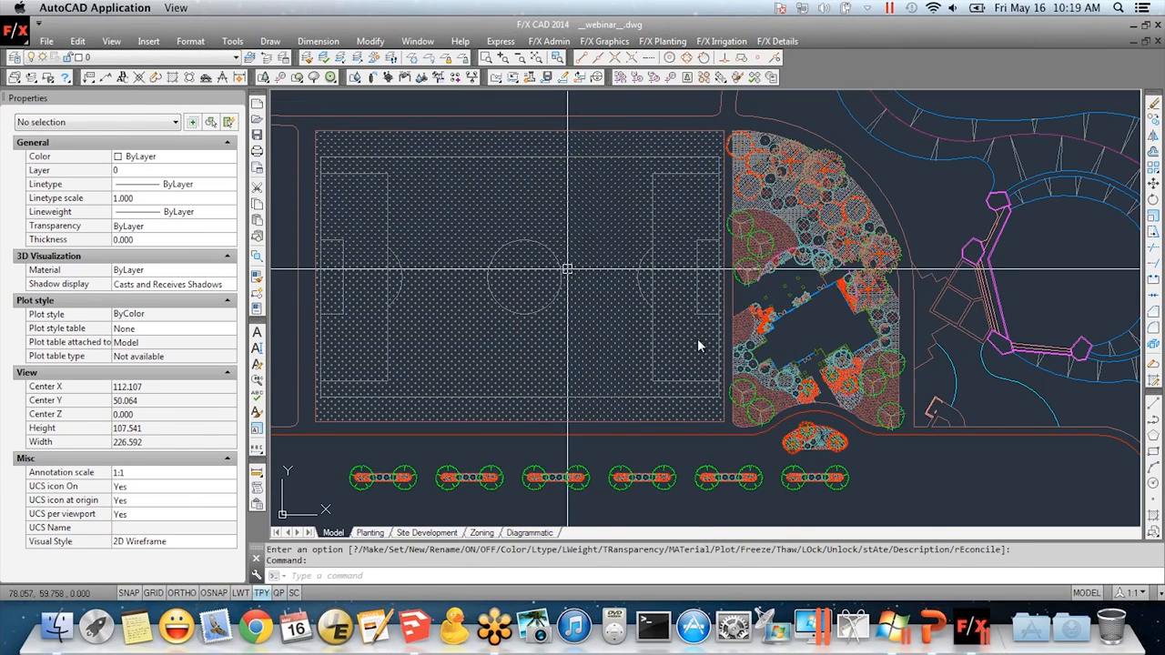
{"action": "middle_click_drag", "start_coordinate": [871, 449], "coordinate": [806, 438]}
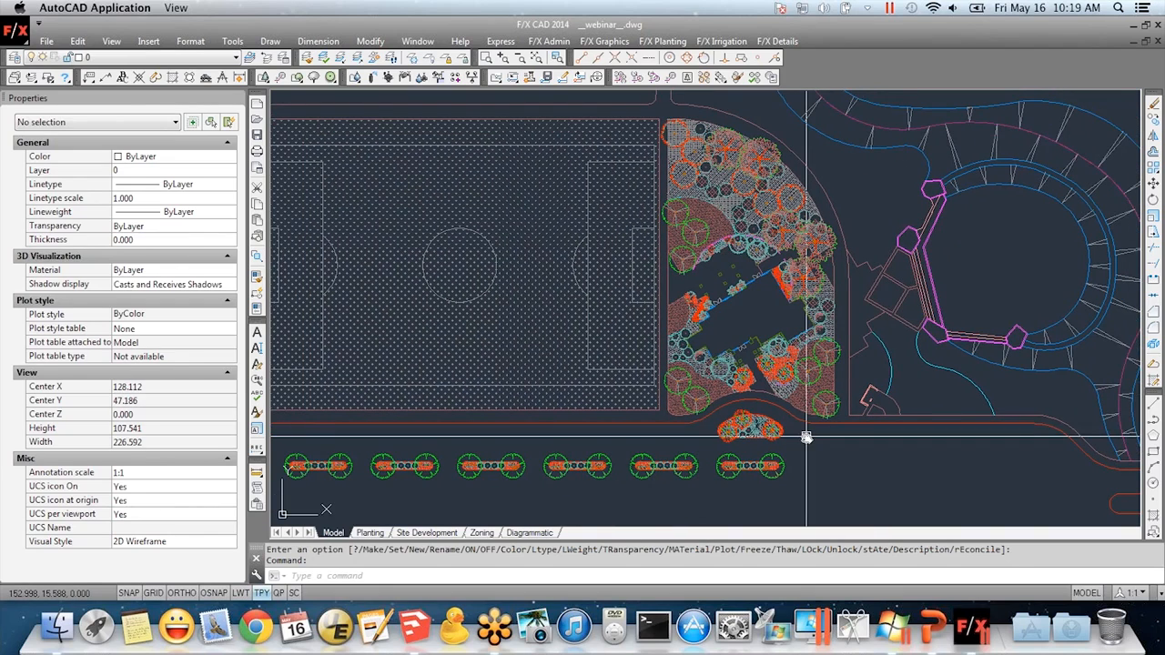
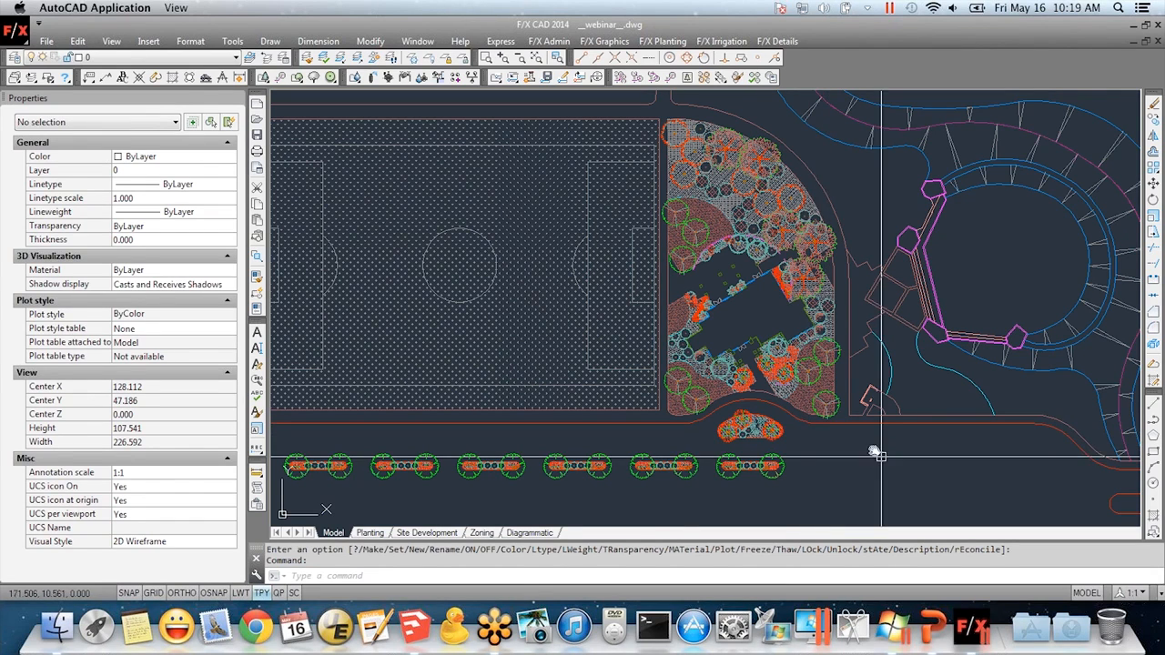
View the trees available for import from the test 10 project, and return to the project plant list without adding any
{"action": "left_click", "coordinate": [264, 80]}
{"action": "left_click", "coordinate": [524, 395]}
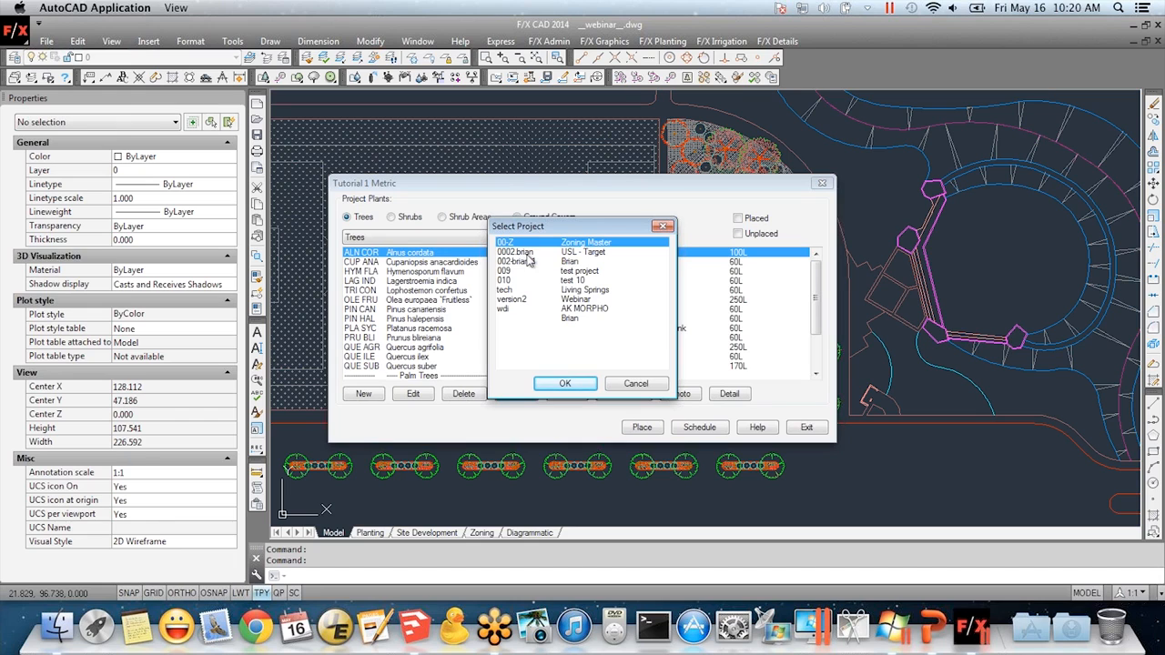
{"action": "double_click", "coordinate": [515, 281]}
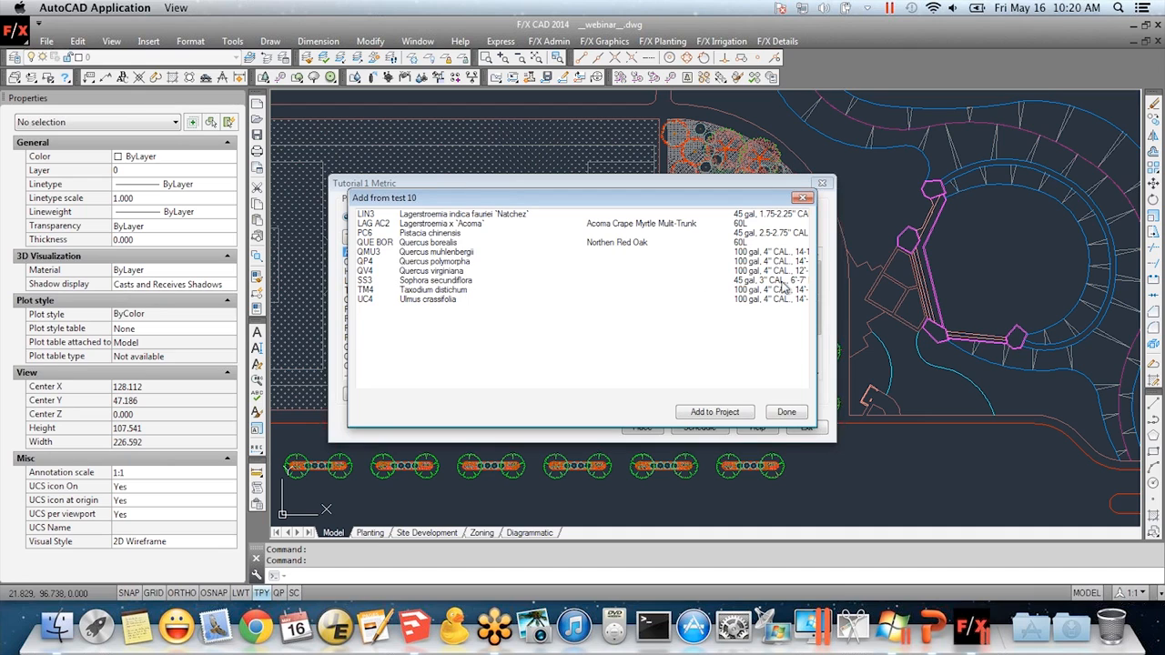
{"action": "left_click", "coordinate": [785, 412]}
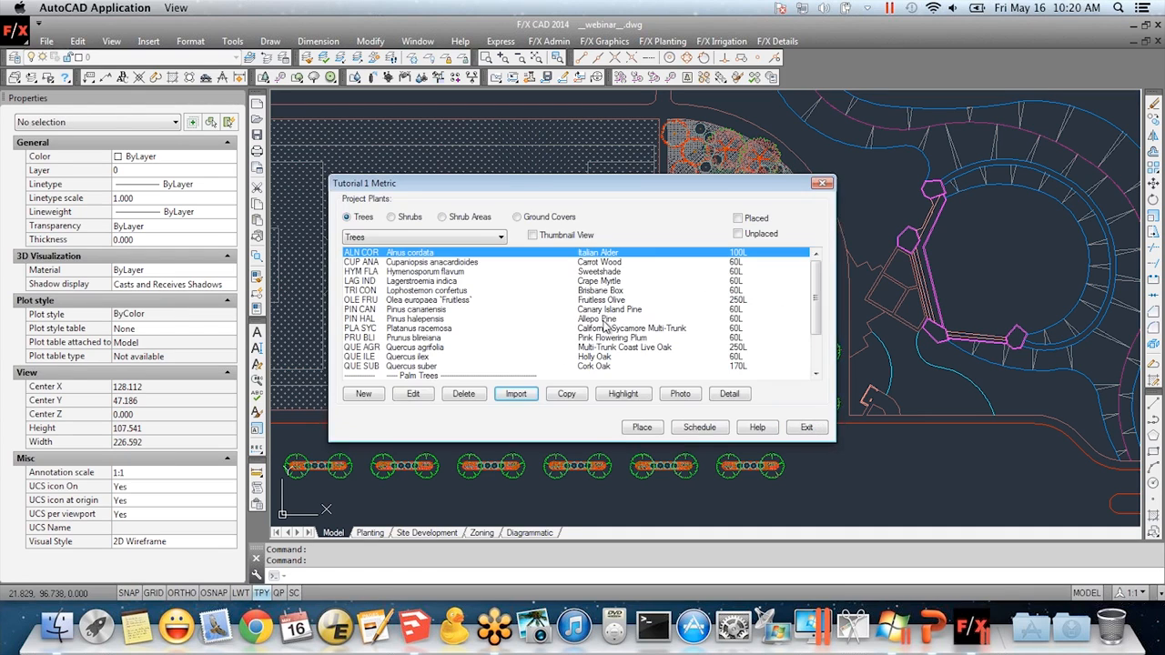
View the trees available for import from the version2 Webinar project, select Populus tremuloides, and close the plant list without adding it
{"action": "left_click", "coordinate": [525, 393]}
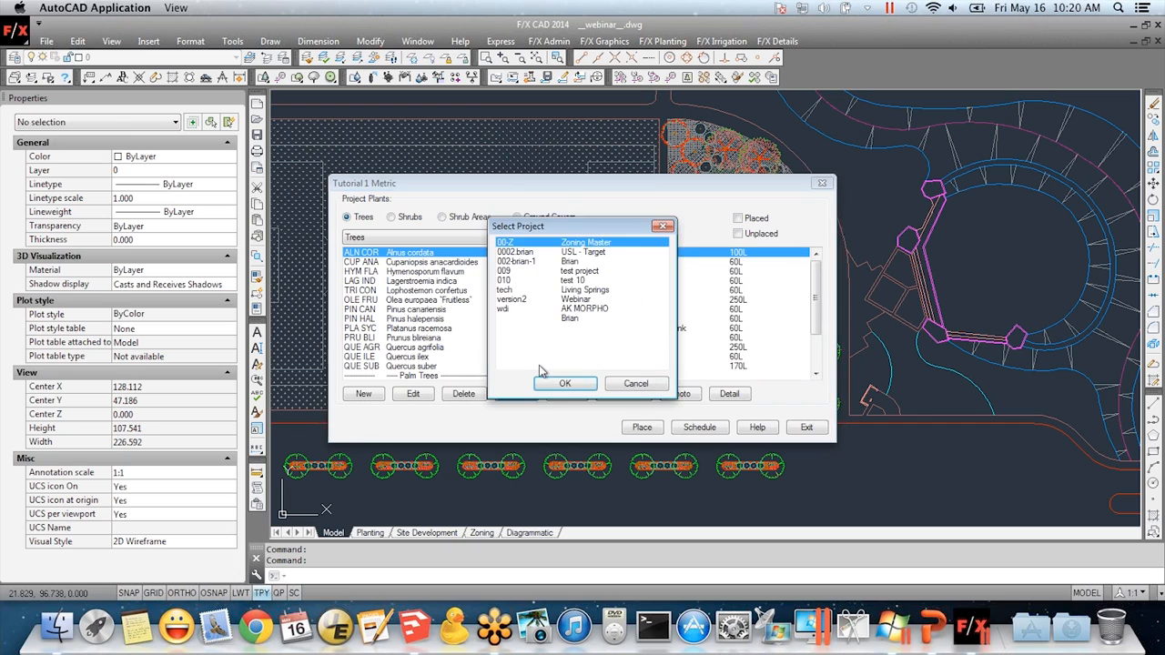
{"action": "double_click", "coordinate": [516, 300]}
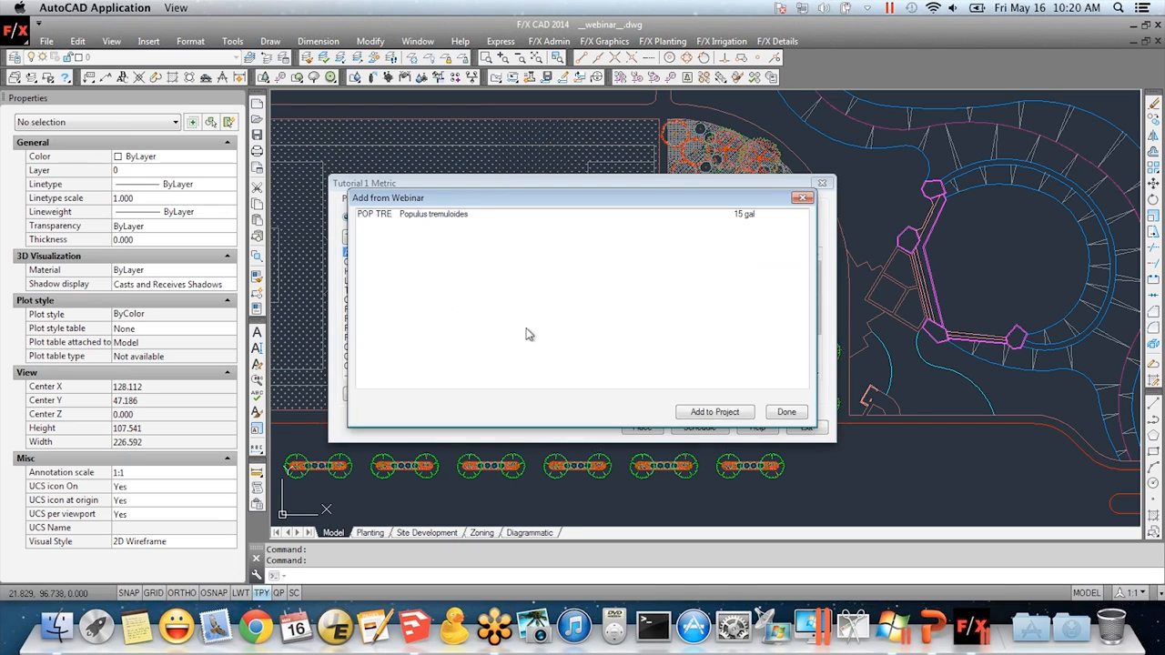
{"action": "left_click", "coordinate": [425, 216]}
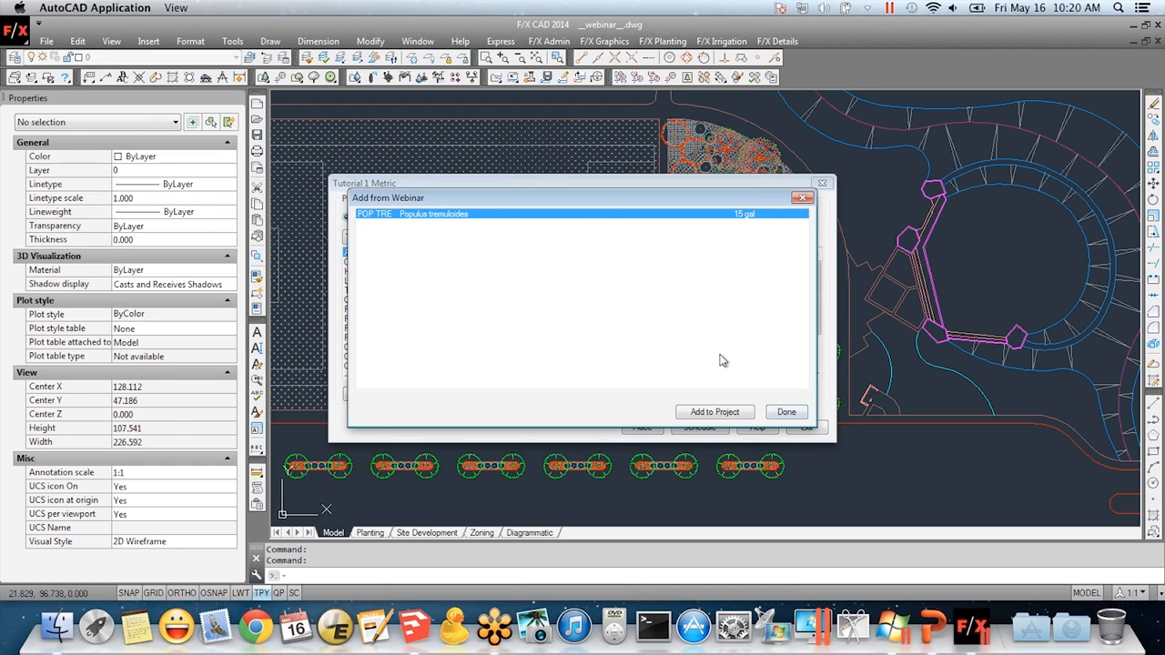
{"action": "left_click", "coordinate": [800, 415]}
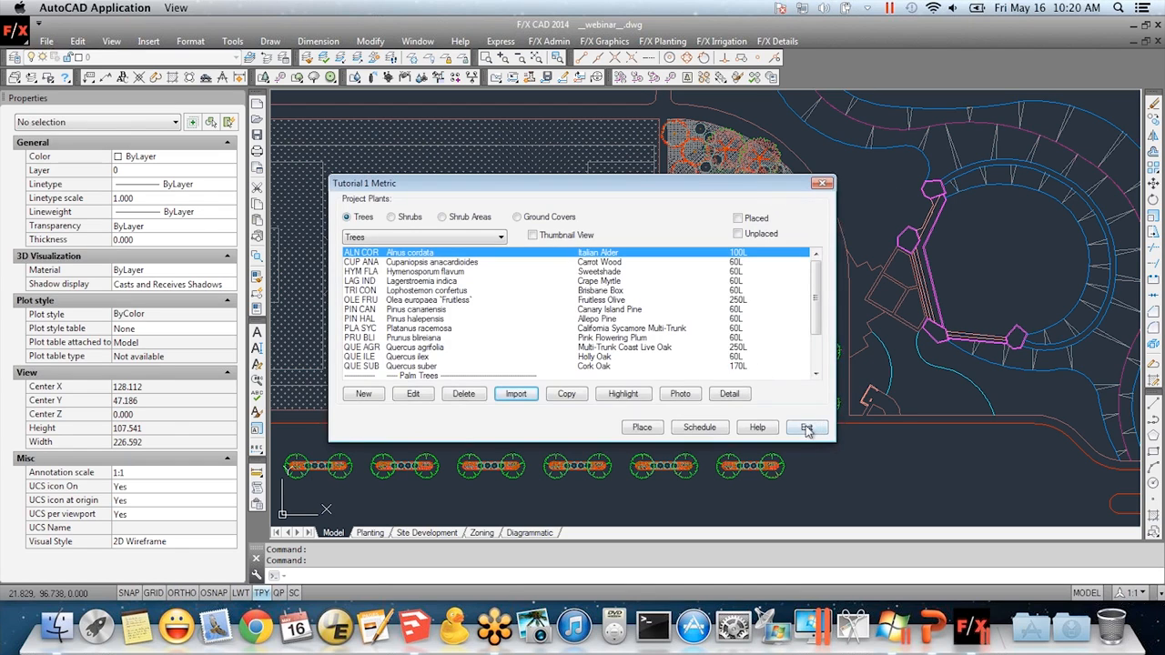
{"action": "left_click", "coordinate": [806, 428]}
Review the F/X project files list down to its templates, and close it without opening another project
{"action": "left_click", "coordinate": [549, 41]}
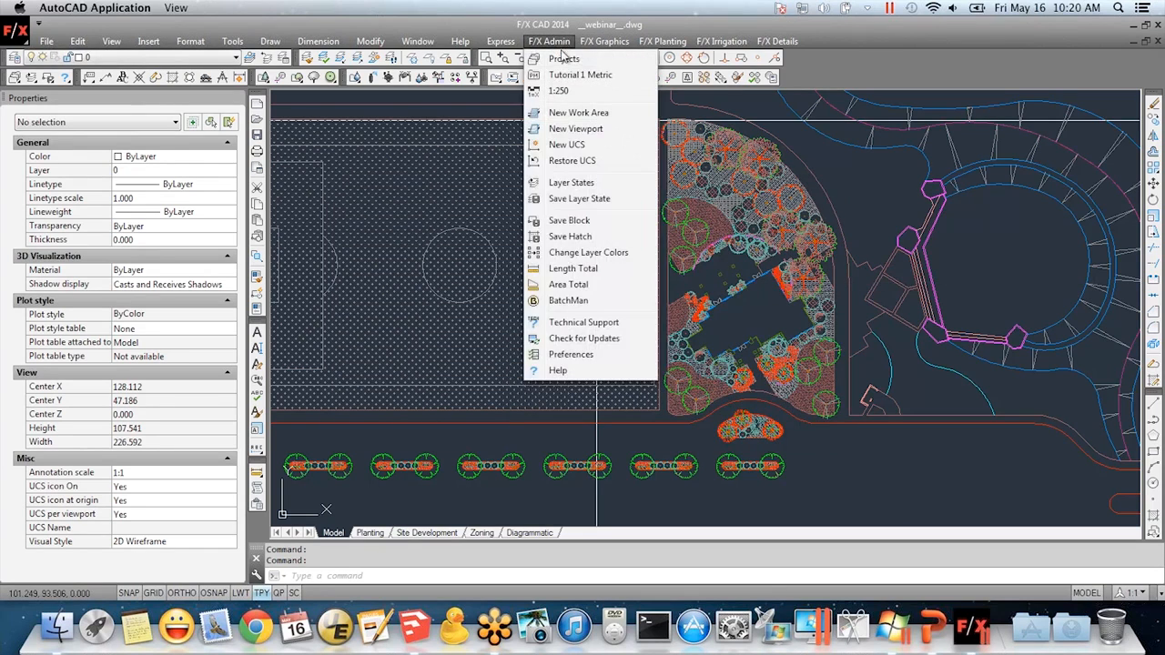
{"action": "left_click", "coordinate": [564, 59]}
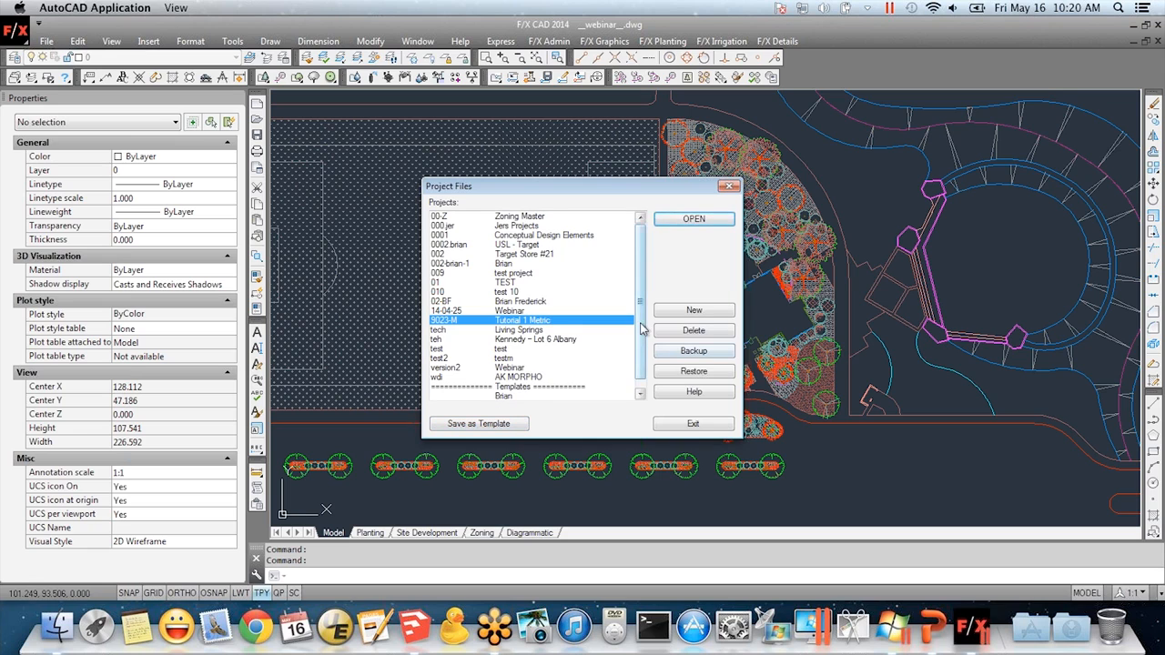
{"action": "scroll", "coordinate": [640, 359], "scroll_direction": "down", "scroll_amount": 1}
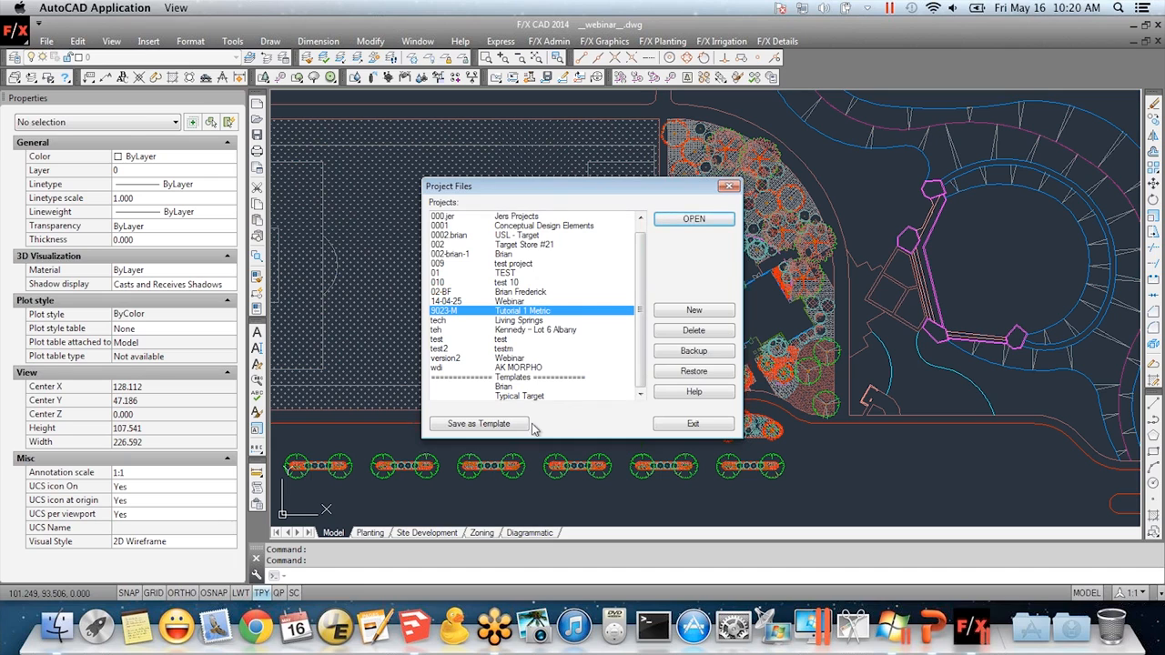
{"action": "left_click", "coordinate": [694, 425]}
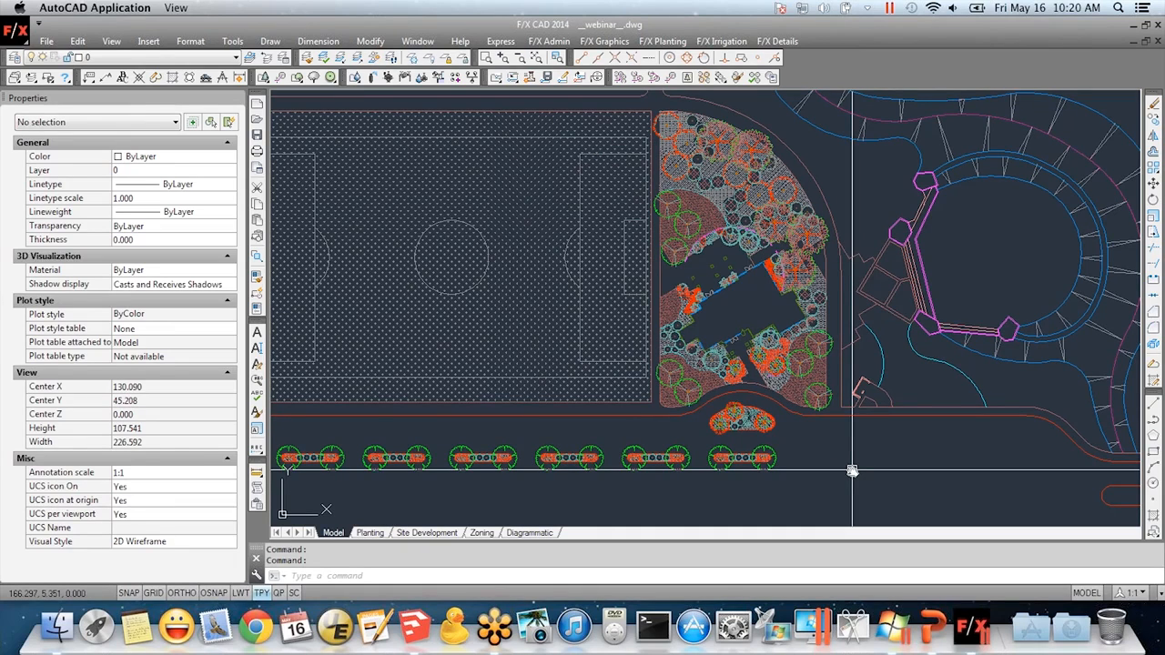
View the plant database for adding new trees to the project, and return to the project plant list without adding any
{"action": "left_click", "coordinate": [263, 79]}
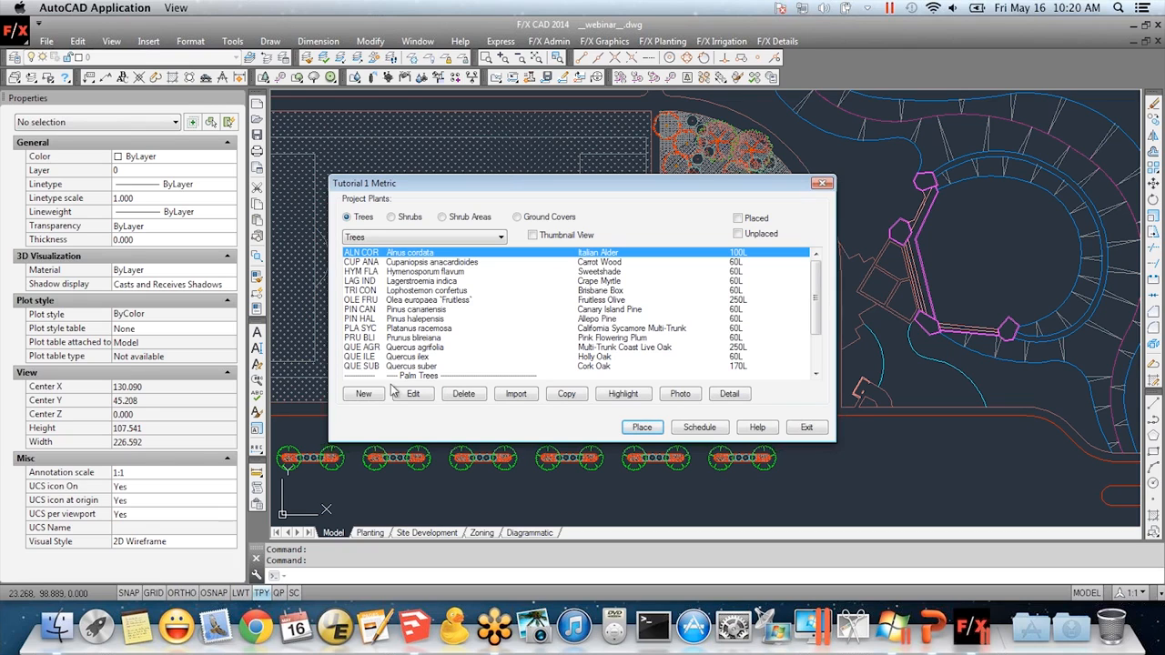
{"action": "left_click", "coordinate": [363, 395]}
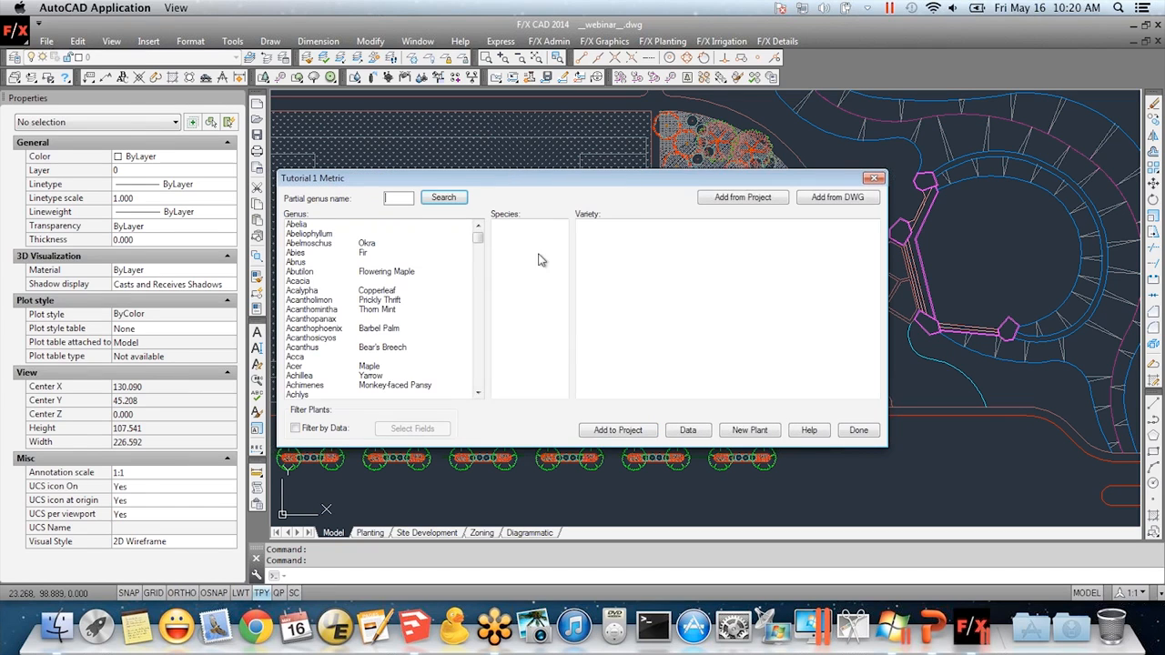
{"action": "left_click", "coordinate": [858, 431]}
Select Lagerstroemia indica, view the projects available for plant import, and close the project plant list without importing
{"action": "left_click", "coordinate": [387, 280]}
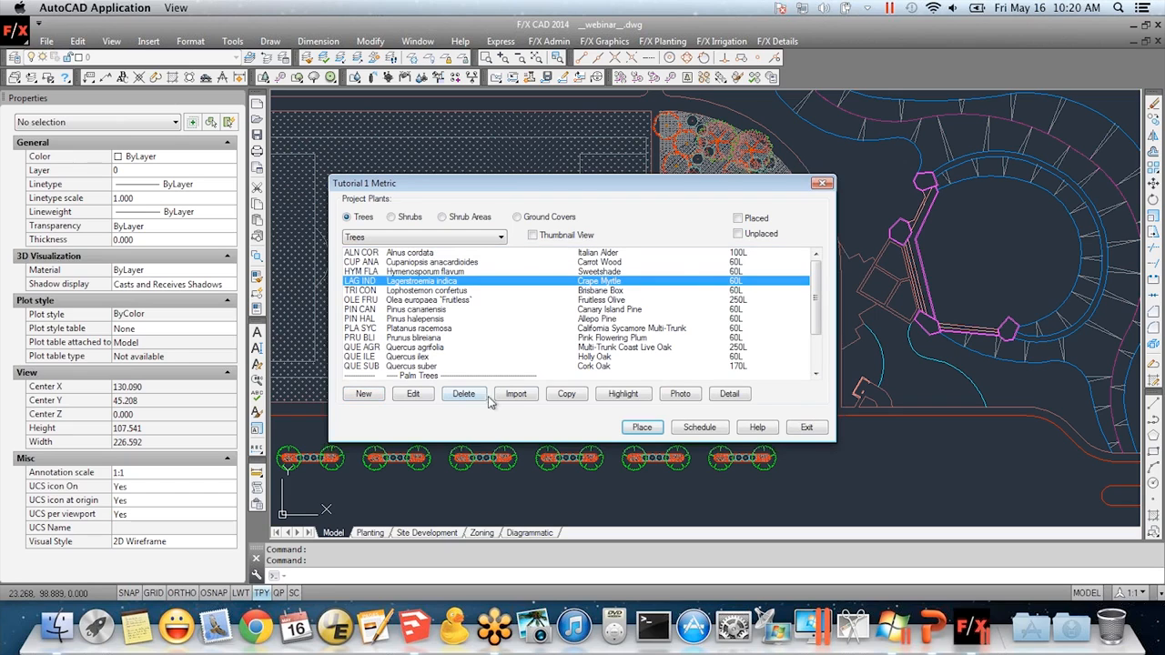
{"action": "left_click", "coordinate": [519, 395]}
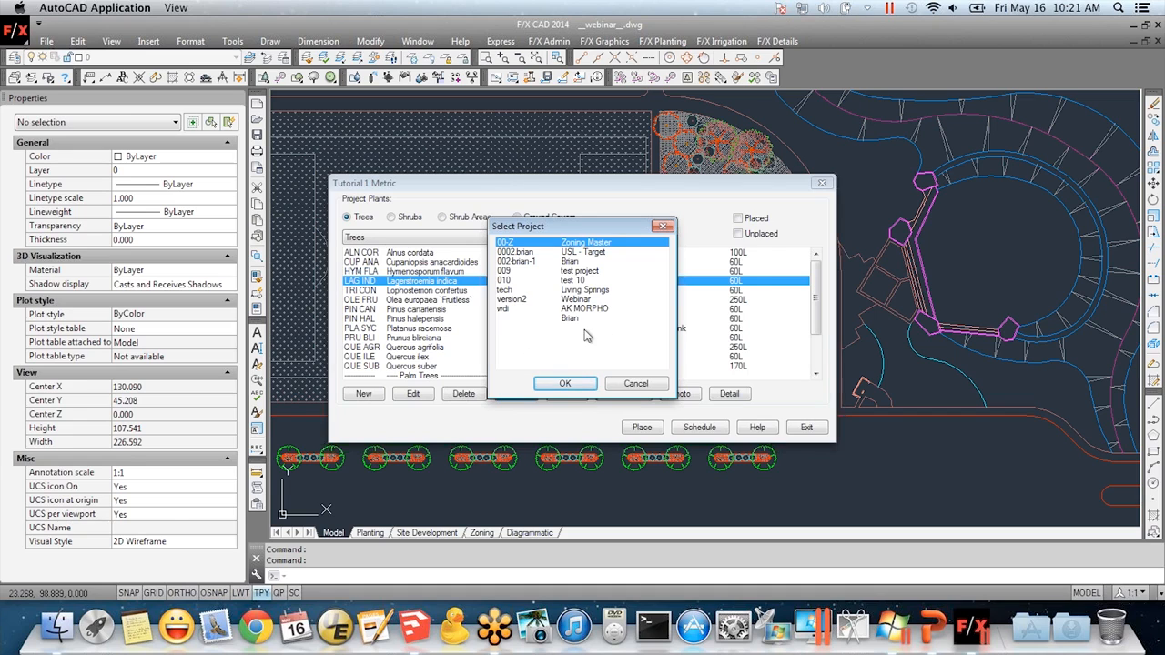
{"action": "left_click", "coordinate": [636, 384]}
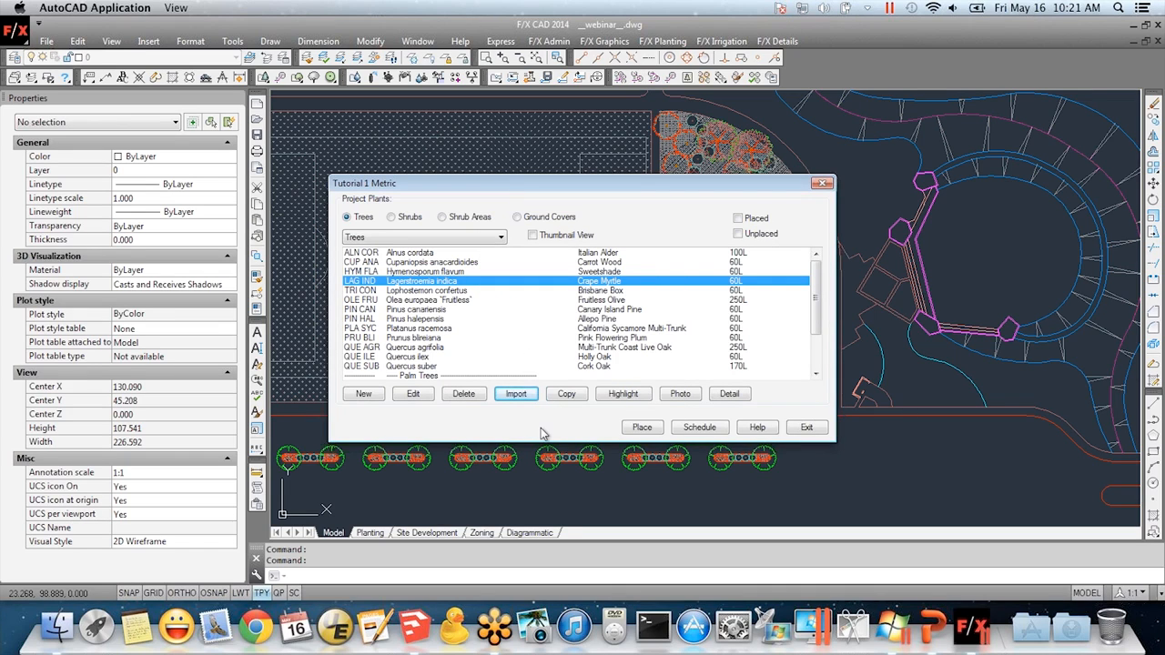
{"action": "left_click", "coordinate": [806, 427]}
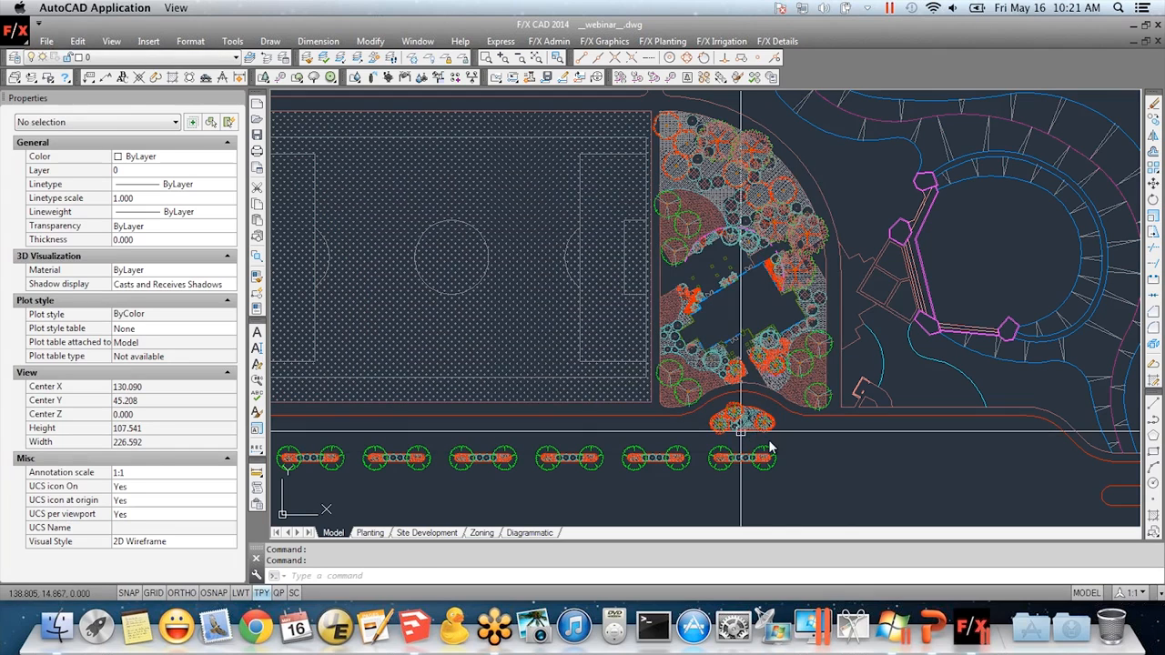
{"action": "middle_click_drag", "start_coordinate": [846, 464], "coordinate": [828, 447]}
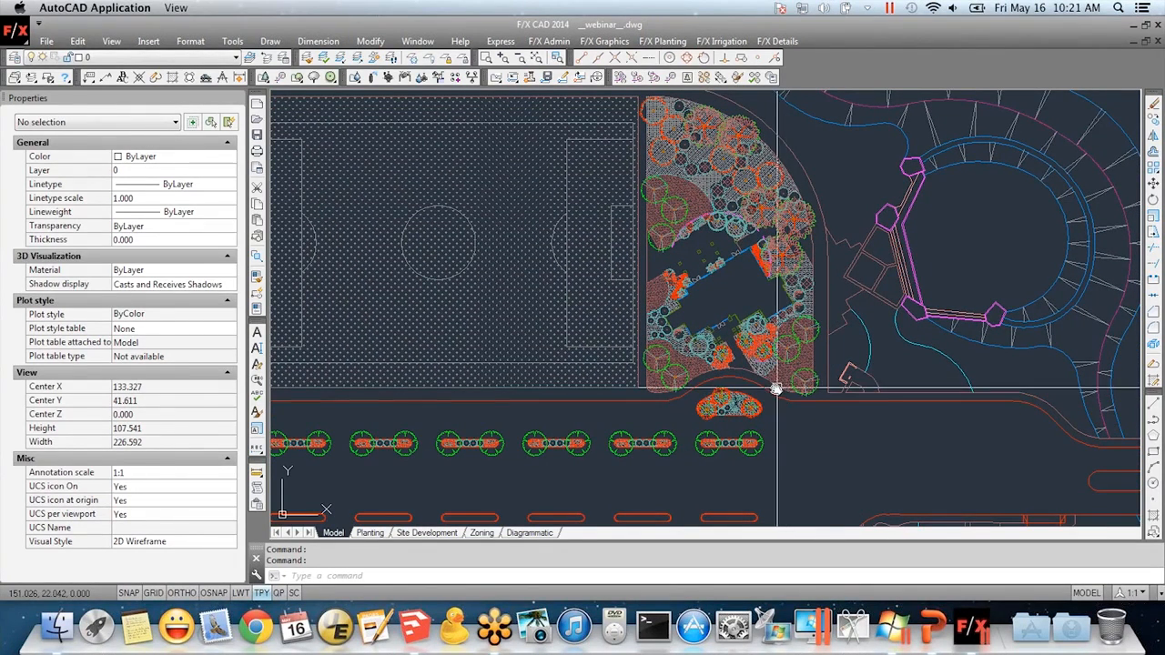
{"action": "middle_click_drag", "start_coordinate": [669, 408], "coordinate": [747, 385]}
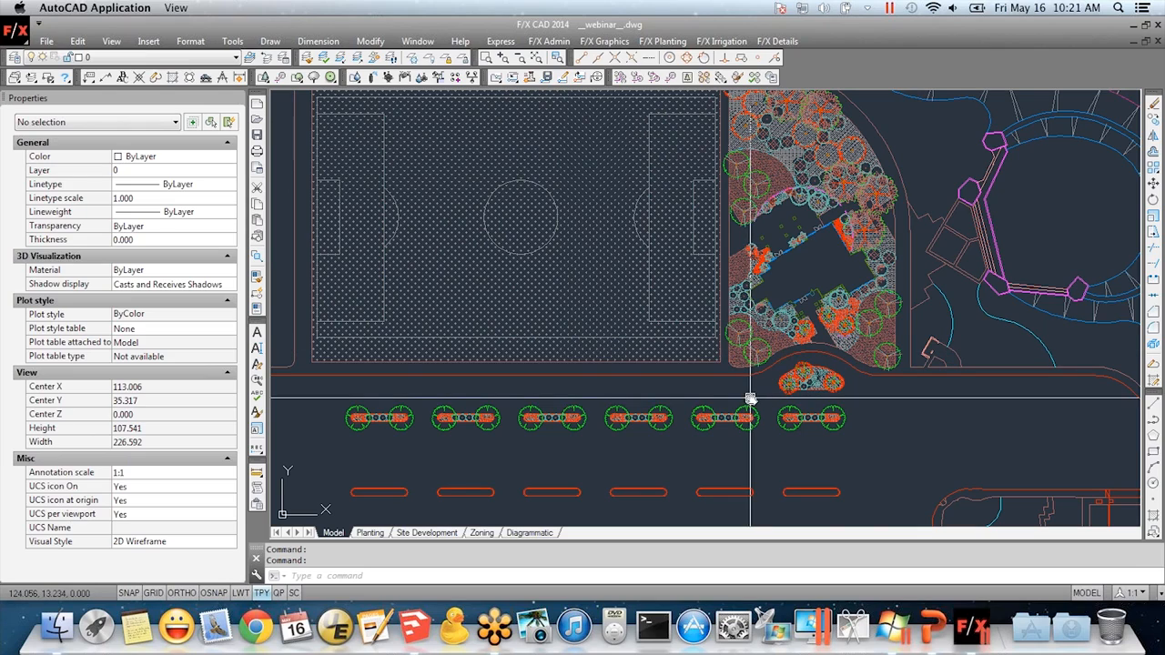
{"action": "middle_click_drag", "start_coordinate": [694, 382], "coordinate": [809, 368]}
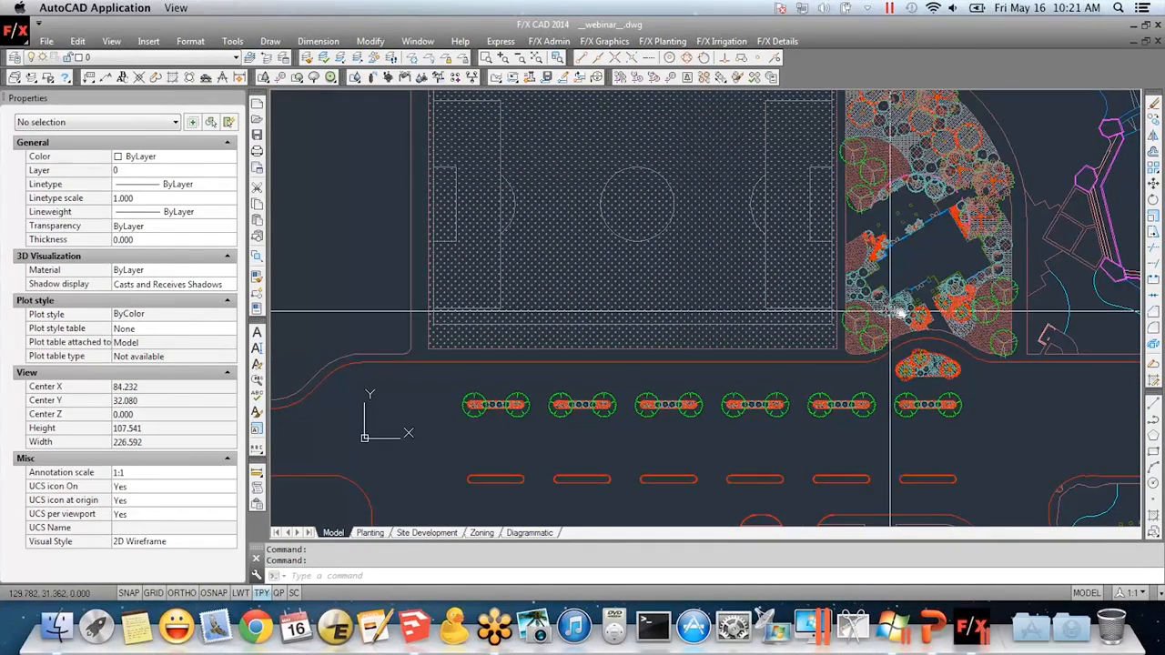
{"action": "middle_click_drag", "start_coordinate": [899, 315], "coordinate": [896, 326]}
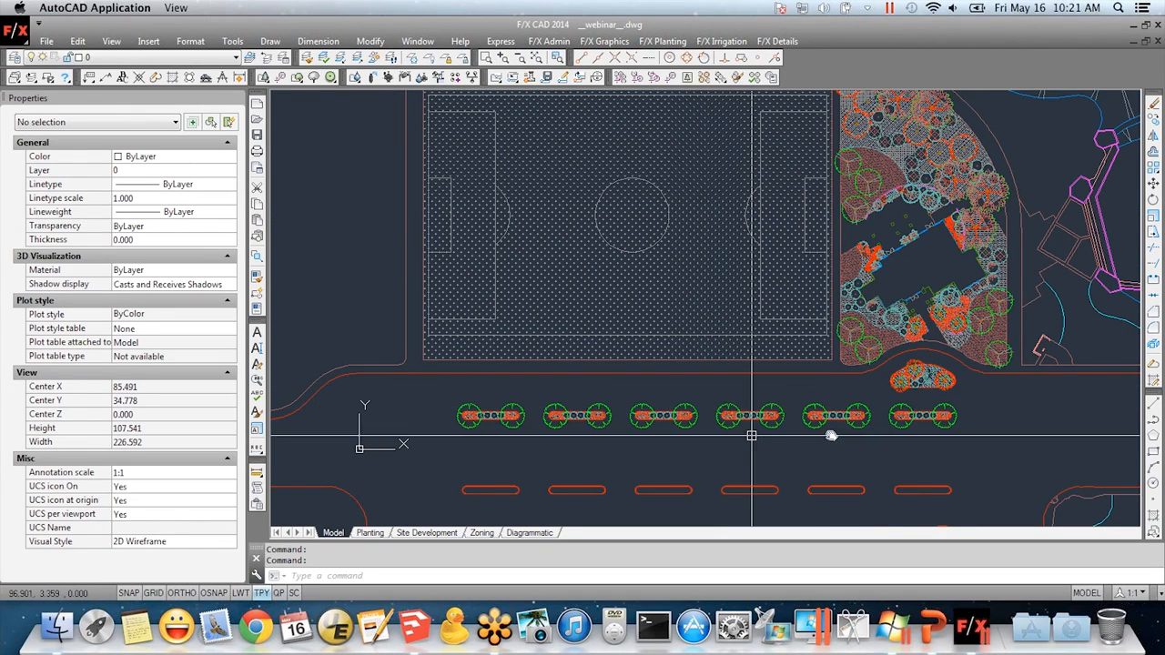
{"action": "scroll", "coordinate": [621, 396], "scroll_direction": "down", "scroll_amount": 3}
{"action": "scroll", "coordinate": [906, 305], "scroll_direction": "up", "scroll_amount": 6}
{"action": "scroll", "coordinate": [854, 381], "scroll_direction": "down", "scroll_amount": 3}
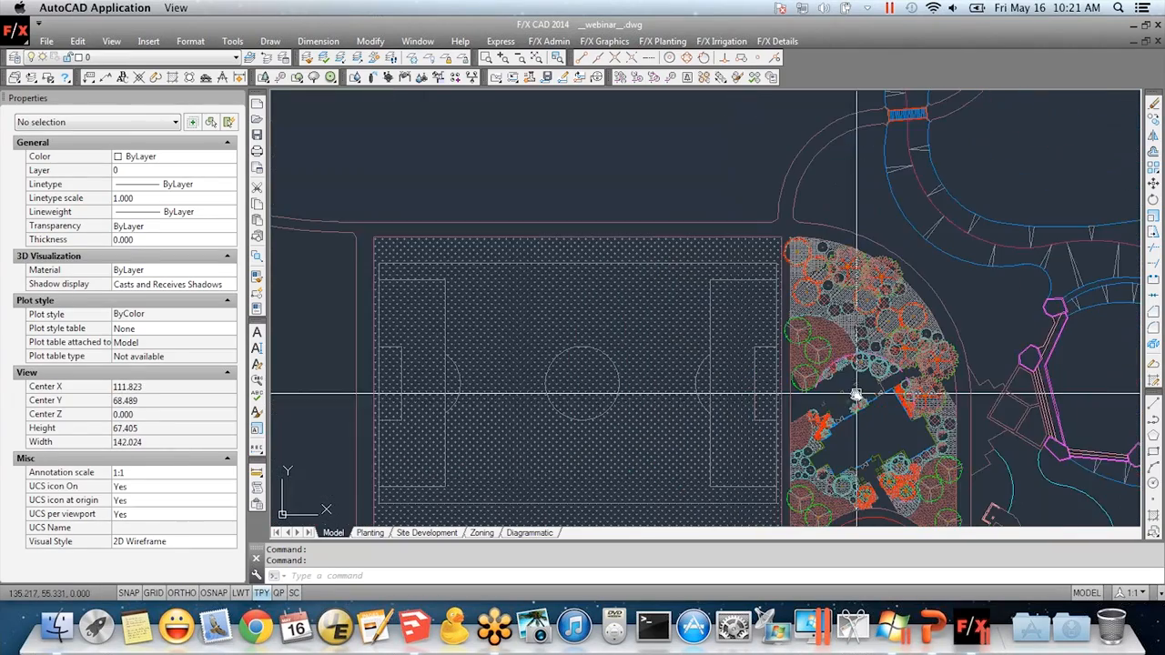
Highlight all plants matching the first tree in the parking islands and select the highlighted set
{"action": "middle_click_drag", "start_coordinate": [838, 399], "coordinate": [839, 264]}
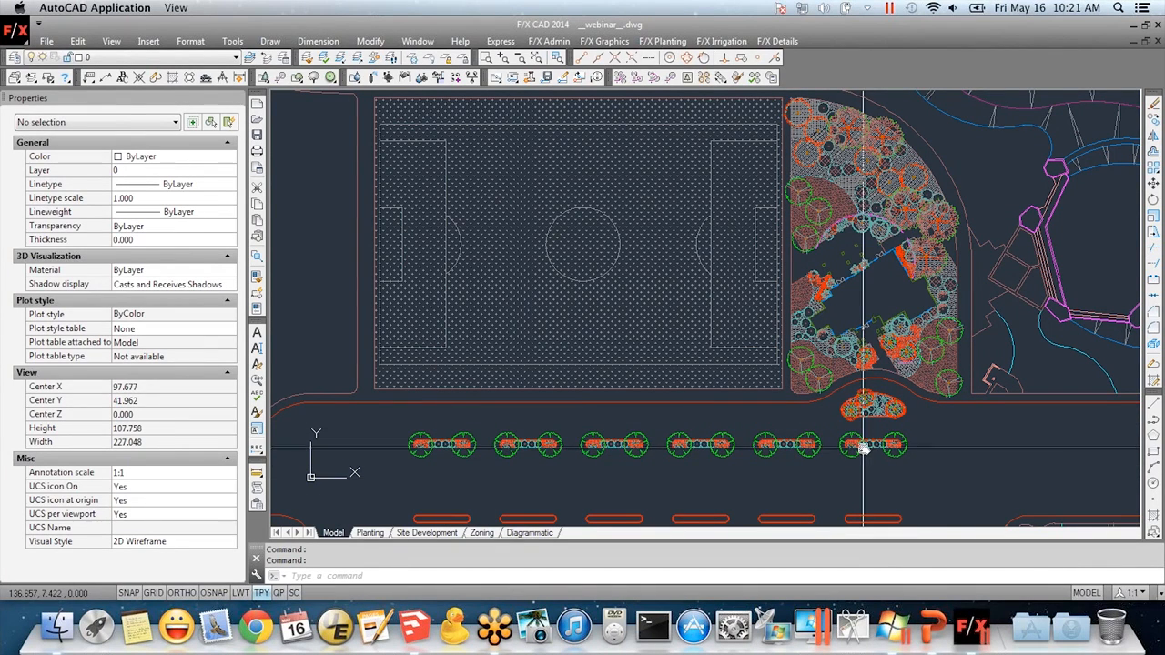
{"action": "middle_click_drag", "start_coordinate": [653, 458], "coordinate": [663, 445]}
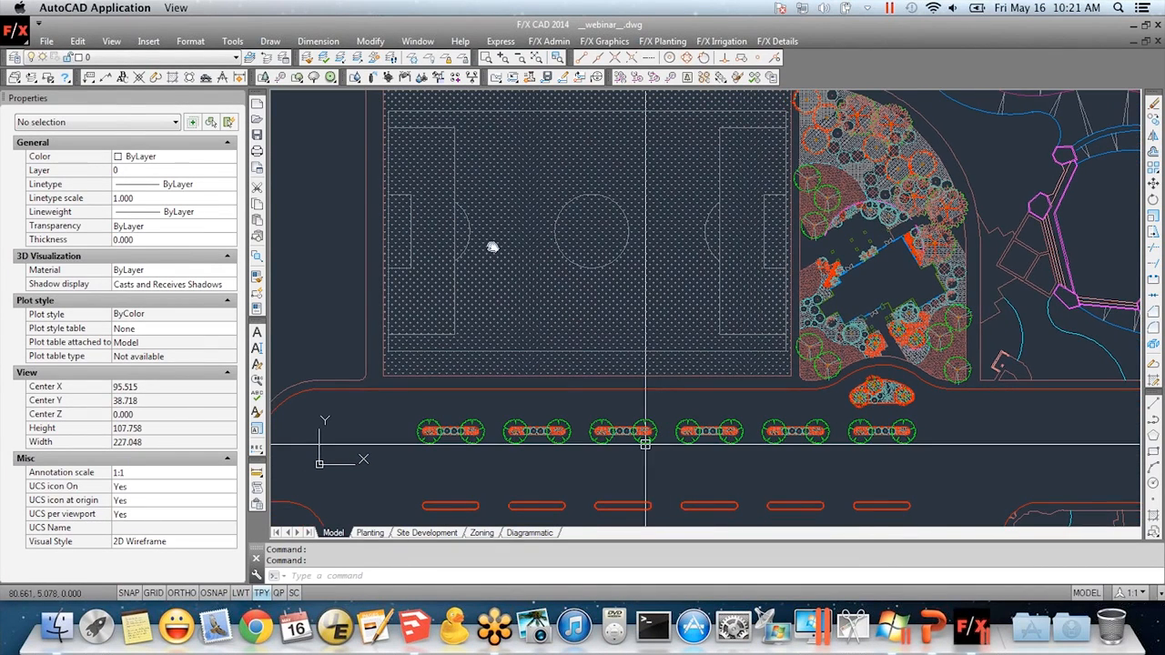
{"action": "left_click", "coordinate": [703, 78]}
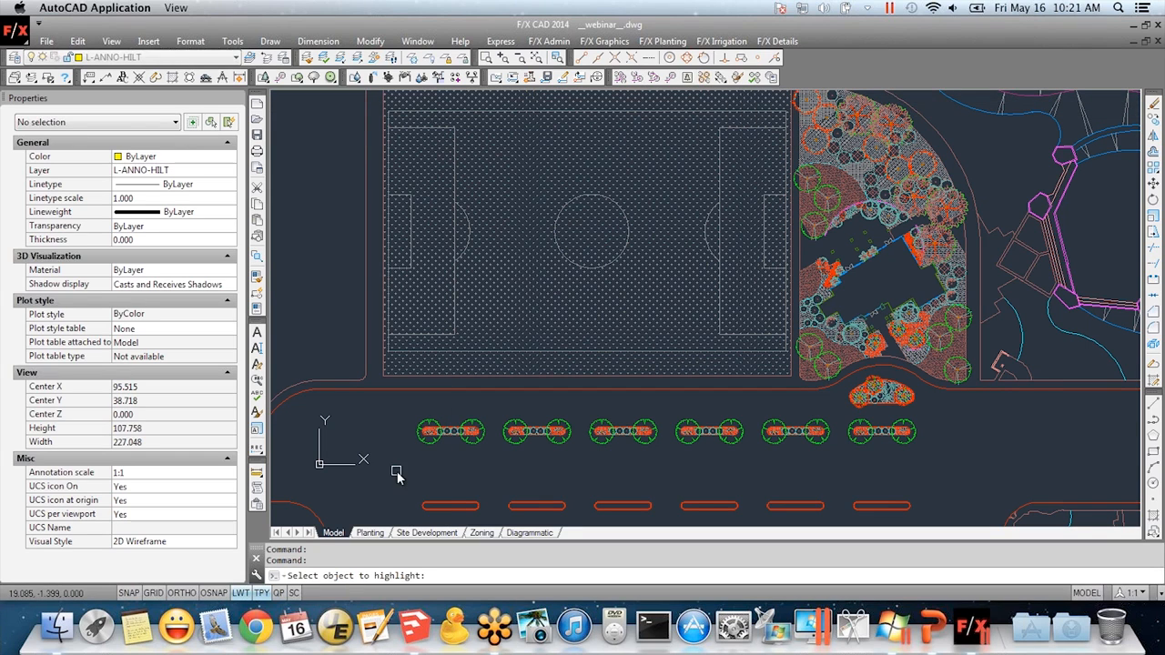
{"action": "left_click", "coordinate": [426, 433]}
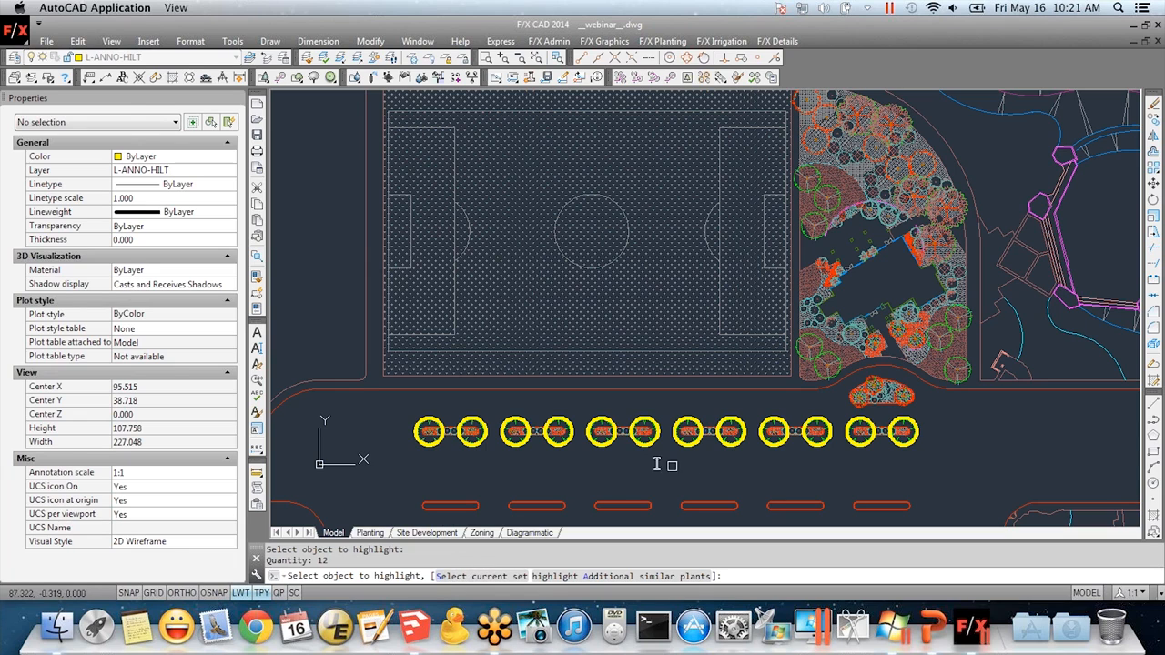
{"action": "key", "text": "Return"}
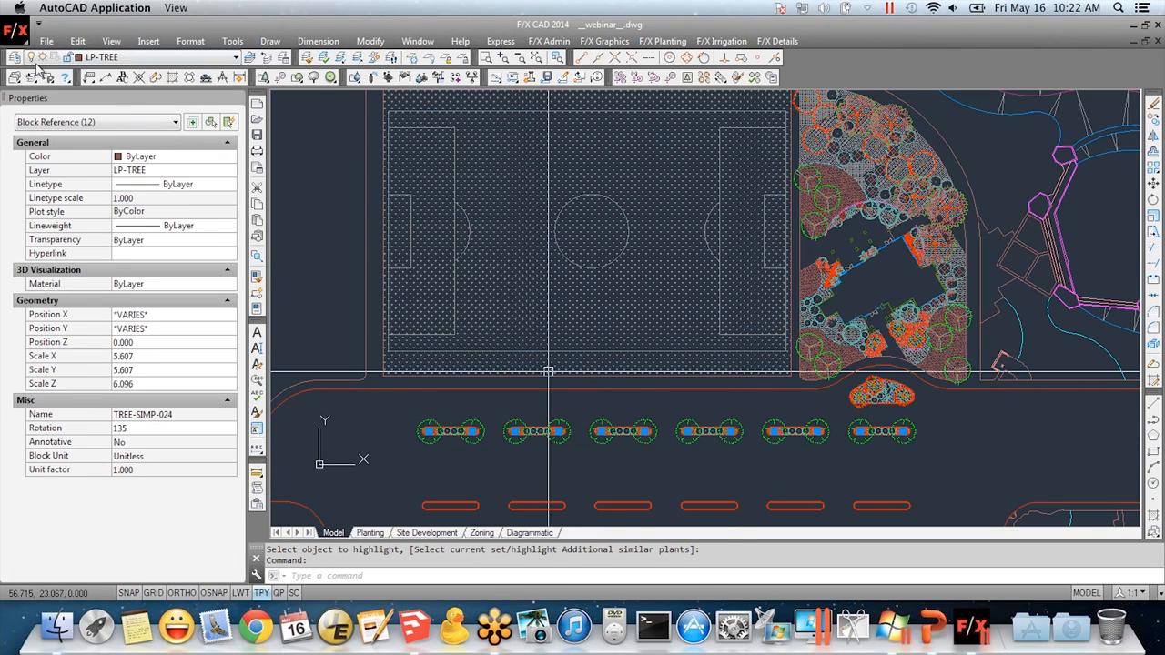
Invert the layer filter to leave out the xref layers and create a new layer named L-PLANT-ISOLATE
{"action": "left_click", "coordinate": [15, 59]}
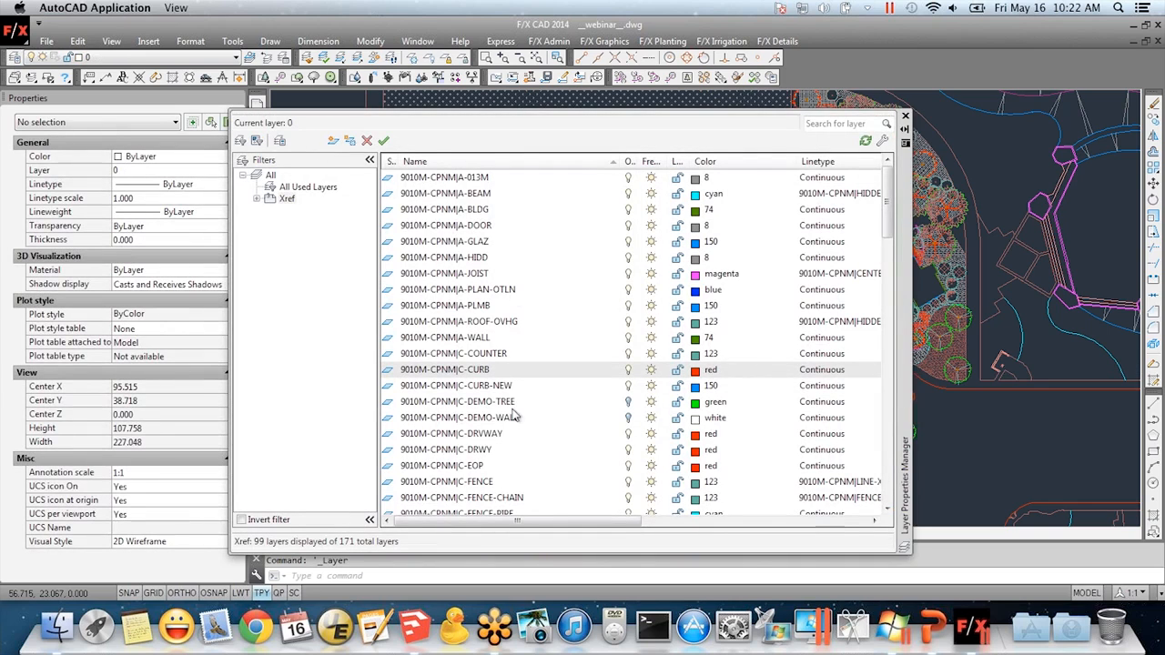
{"action": "left_click", "coordinate": [241, 520]}
{"action": "left_click", "coordinate": [332, 142]}
{"action": "type", "text": "L-PLANT-ISOLATE"}
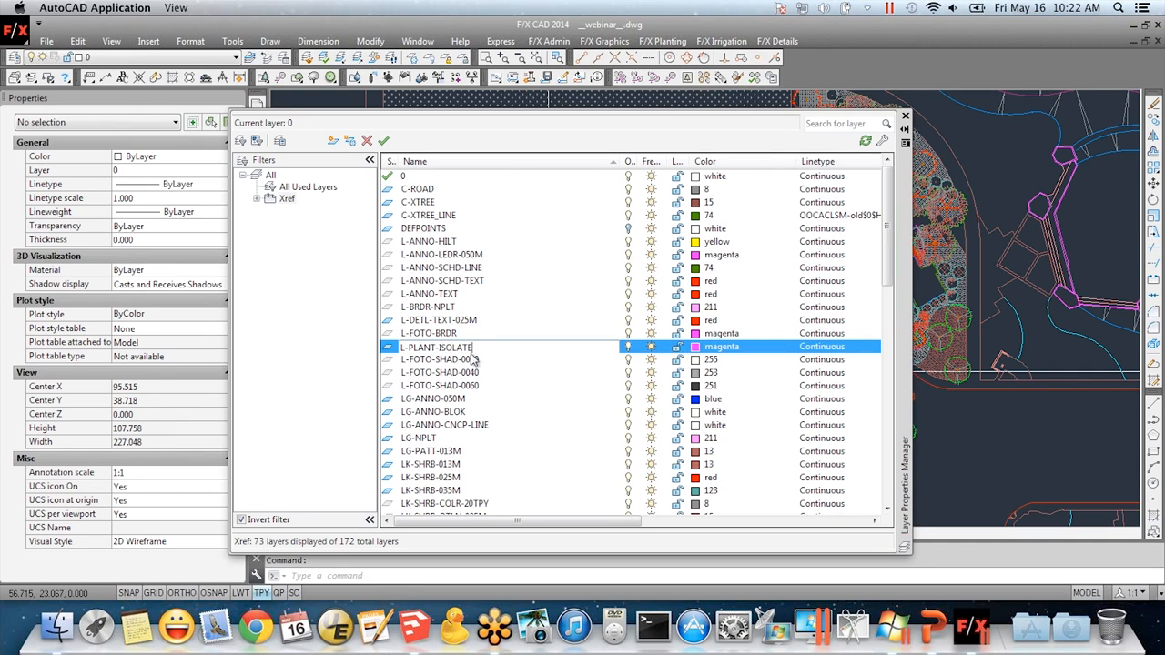
{"action": "key", "text": "Return"}
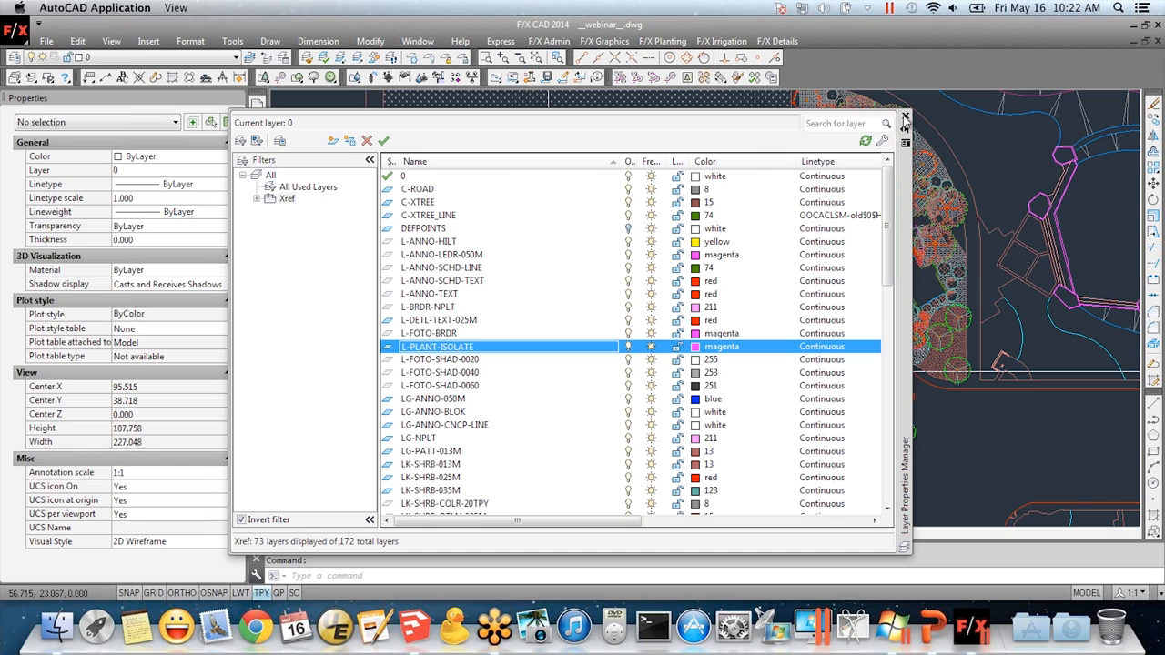
{"action": "left_click", "coordinate": [906, 117]}
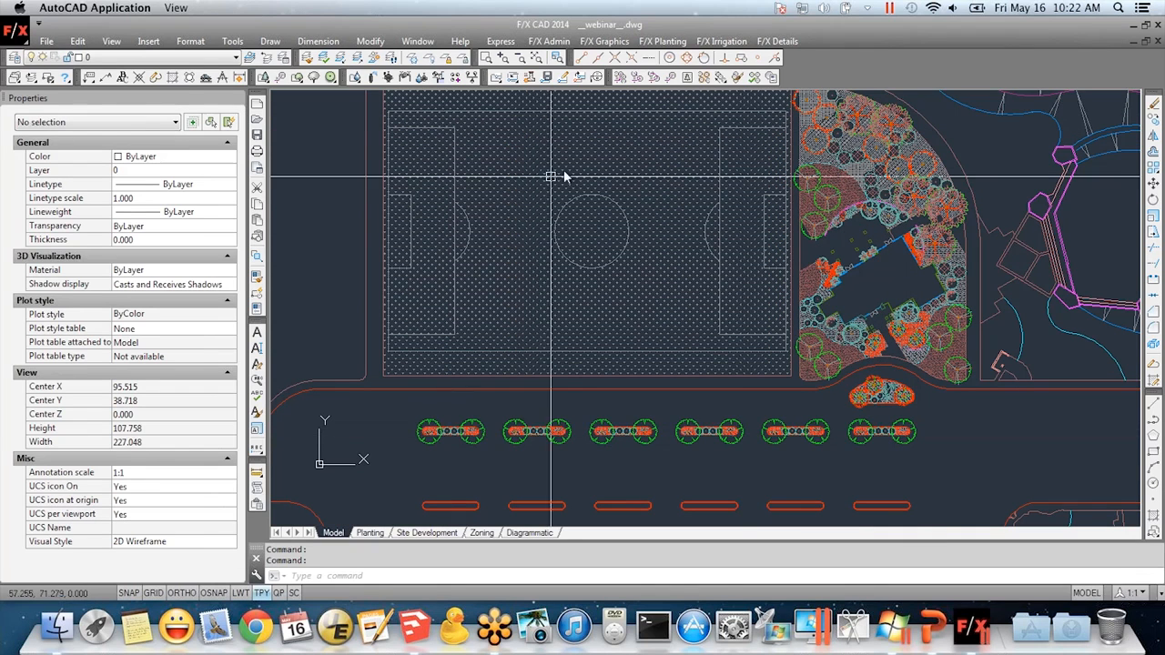
Reselect all matching parking-island trees and try to find the L-PLANT-ISOLATE layer to assign them to it
{"action": "left_click", "coordinate": [704, 76]}
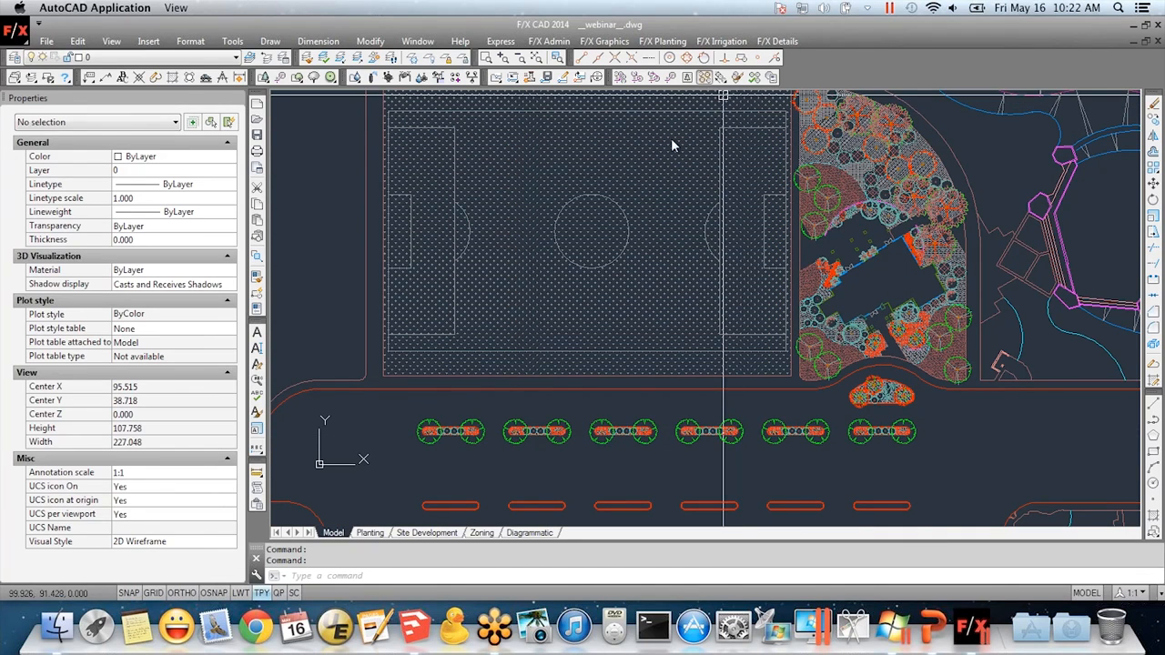
{"action": "left_click", "coordinate": [429, 445]}
{"action": "key", "text": "Return"}
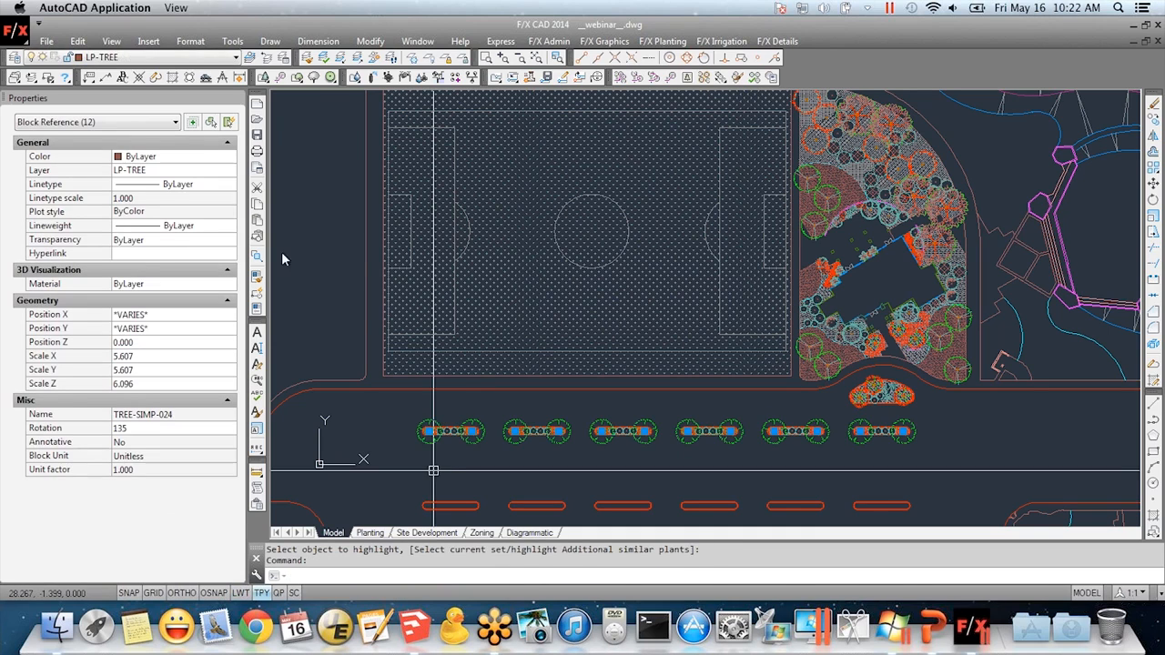
{"action": "left_click", "coordinate": [159, 58]}
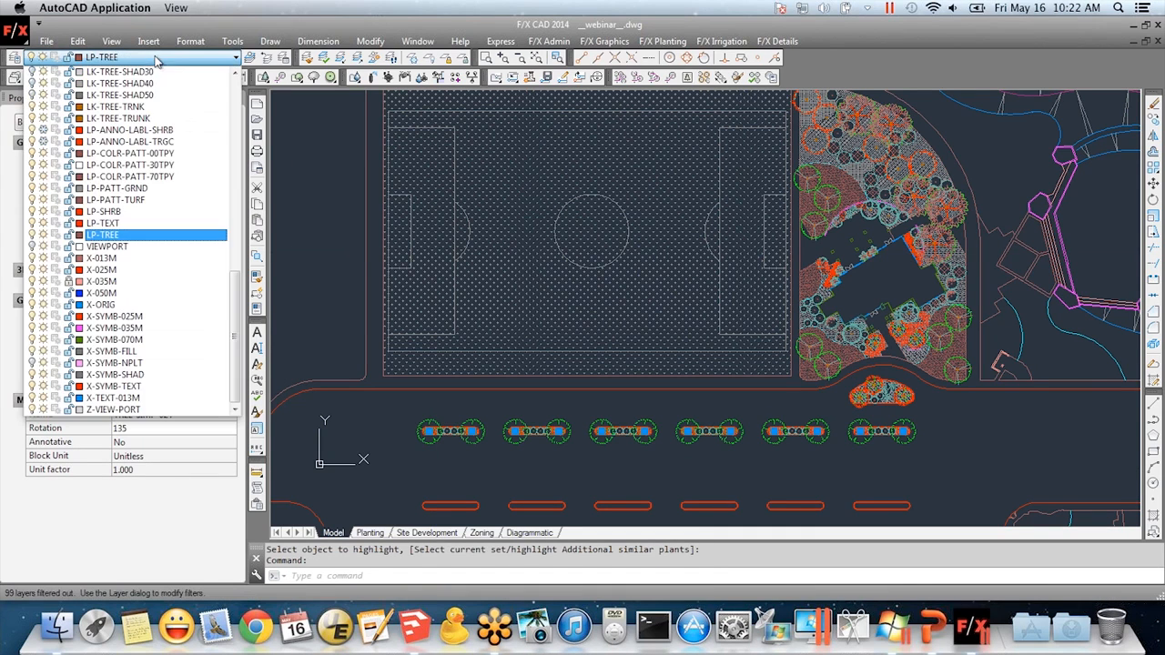
{"action": "scroll", "coordinate": [137, 225], "scroll_direction": "up", "scroll_amount": 3}
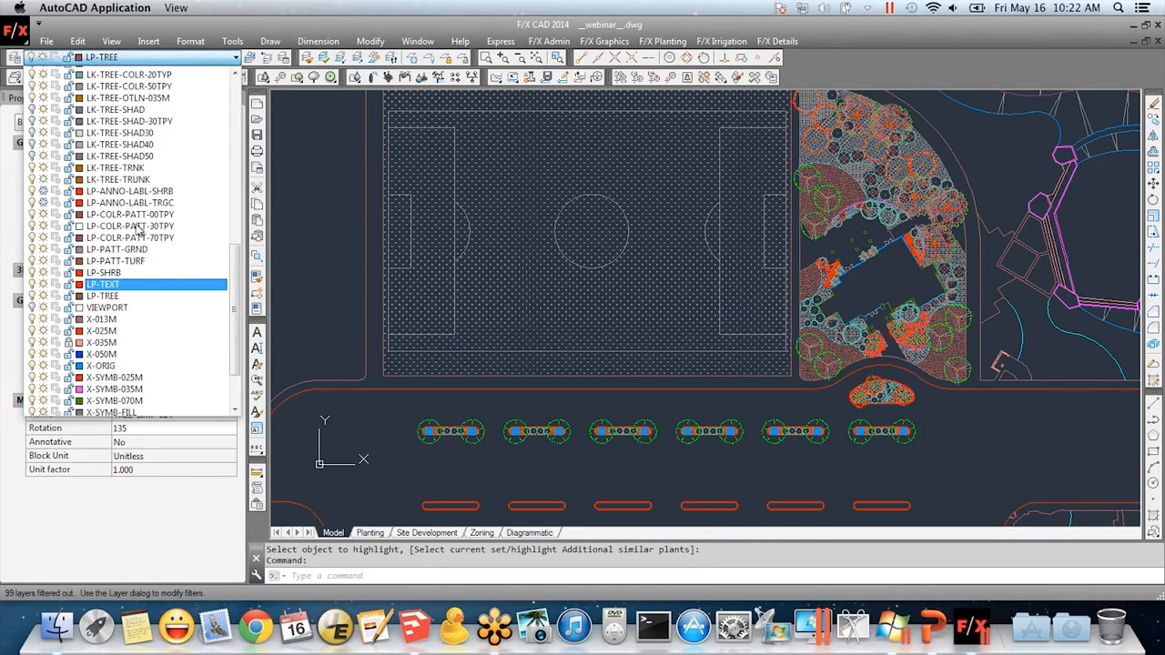
{"action": "scroll", "coordinate": [170, 269], "scroll_direction": "up", "scroll_amount": 5}
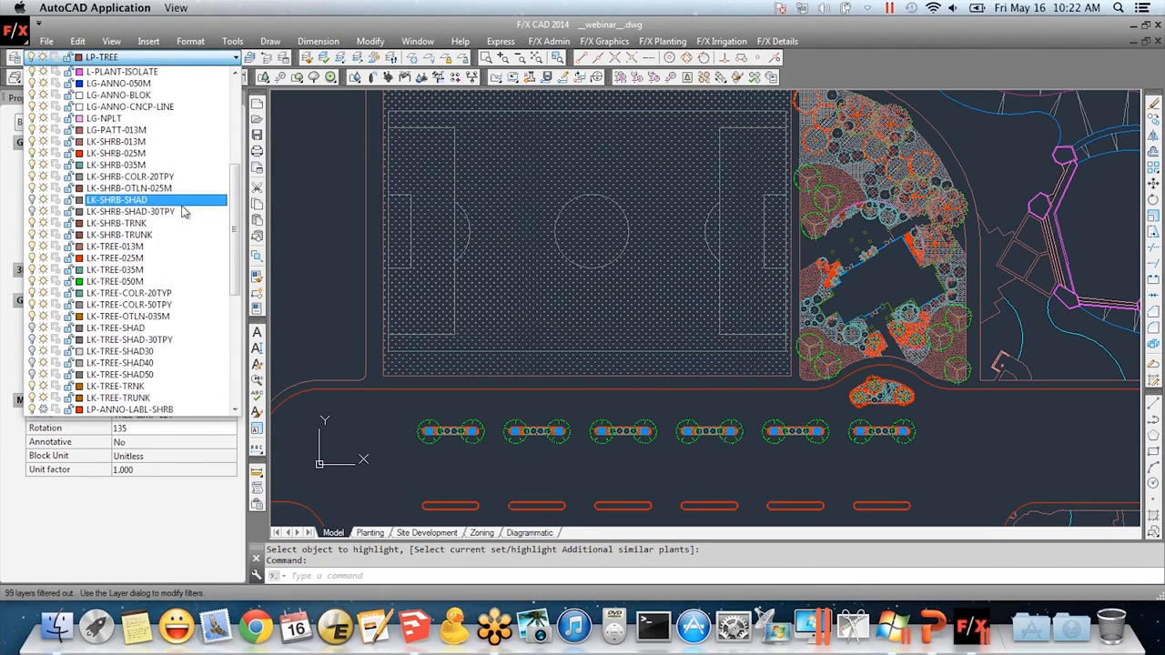
{"action": "scroll", "coordinate": [177, 223], "scroll_direction": "up", "scroll_amount": 5}
{"action": "scroll", "coordinate": [180, 213], "scroll_direction": "up", "scroll_amount": 3}
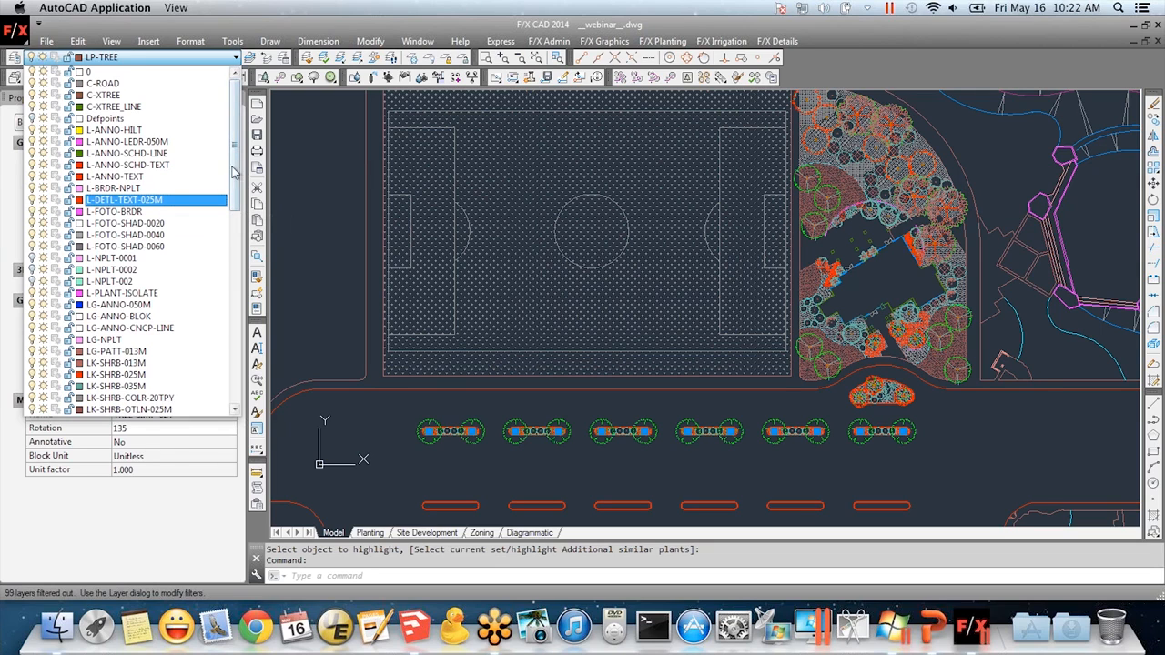
{"action": "left_click_drag", "start_coordinate": [239, 123], "coordinate": [230, 346]}
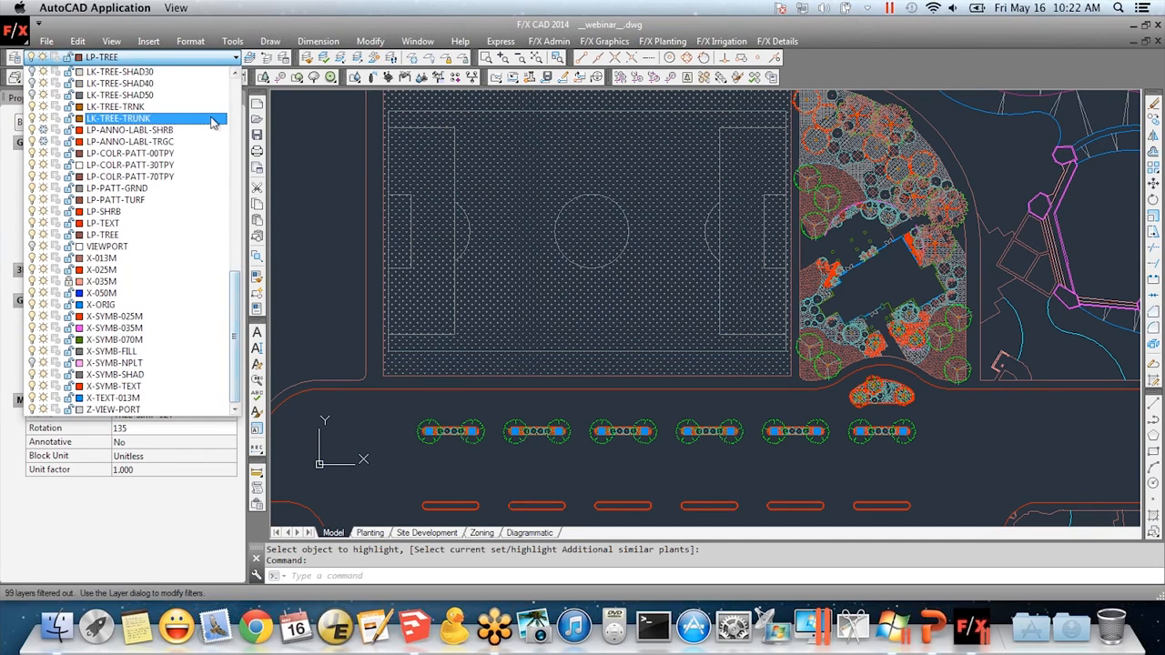
{"action": "left_click_drag", "start_coordinate": [235, 319], "coordinate": [232, 96]}
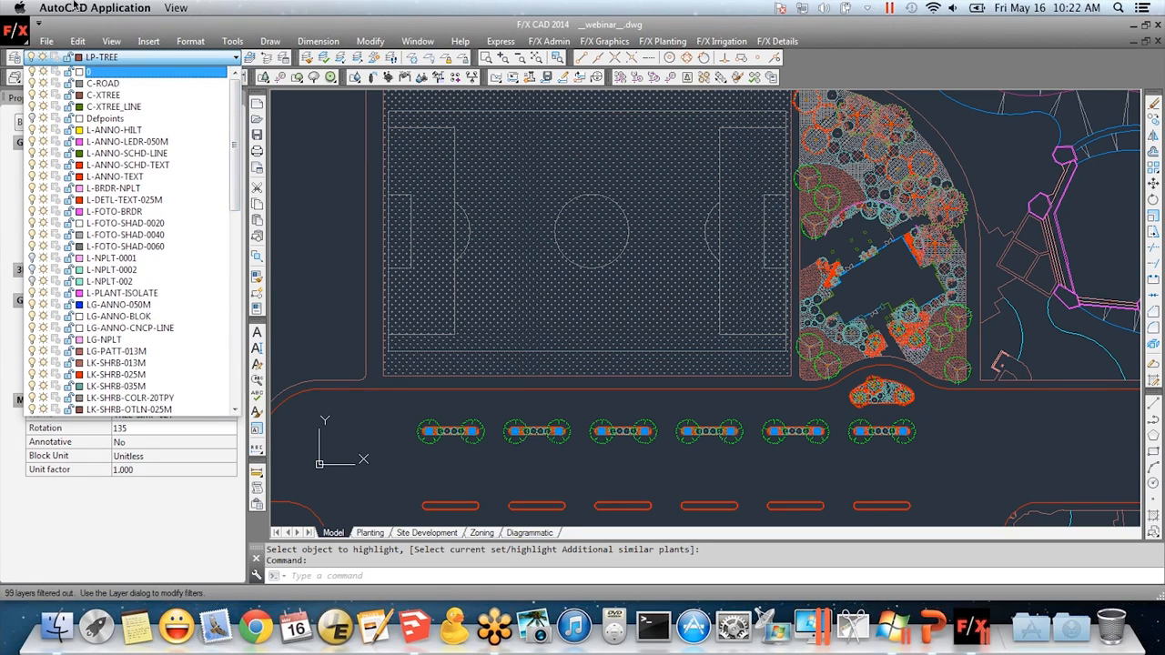
{"action": "left_click", "coordinate": [11, 60]}
Create a new layer named zz-plant-isolate and make it the current layer
{"action": "left_click", "coordinate": [13, 58]}
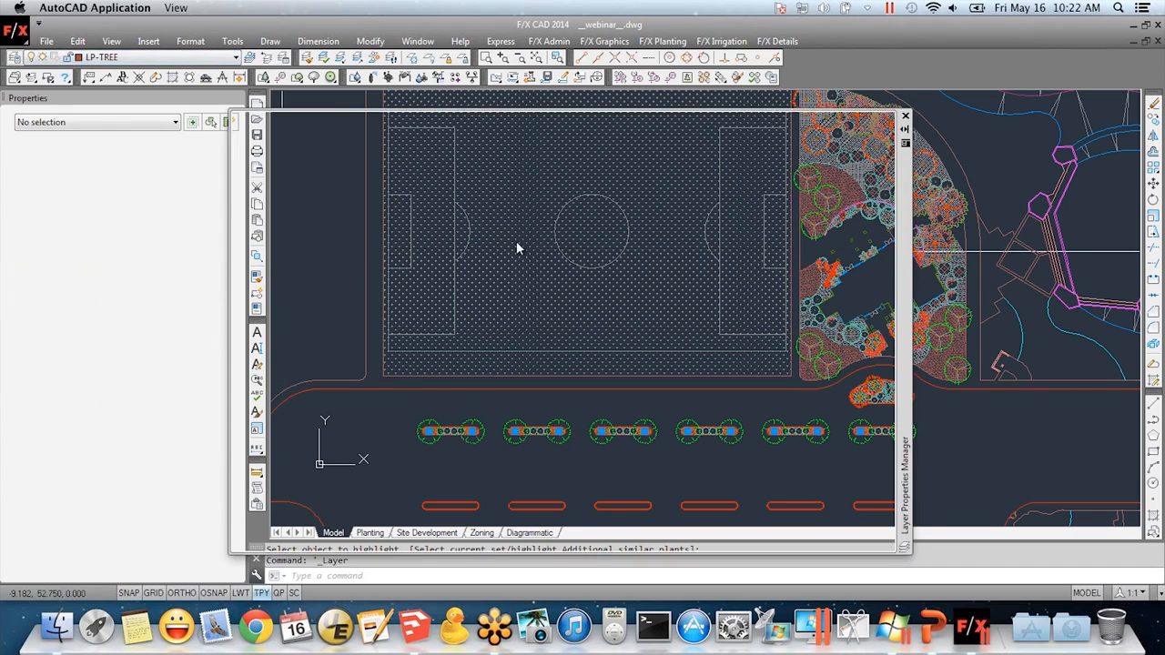
{"action": "scroll", "coordinate": [487, 380], "scroll_direction": "down", "scroll_amount": 10}
{"action": "scroll", "coordinate": [485, 368], "scroll_direction": "up", "scroll_amount": 7}
{"action": "left_click", "coordinate": [443, 377]}
{"action": "scroll", "coordinate": [461, 410], "scroll_direction": "down", "scroll_amount": 1}
{"action": "scroll", "coordinate": [461, 411], "scroll_direction": "down", "scroll_amount": 12}
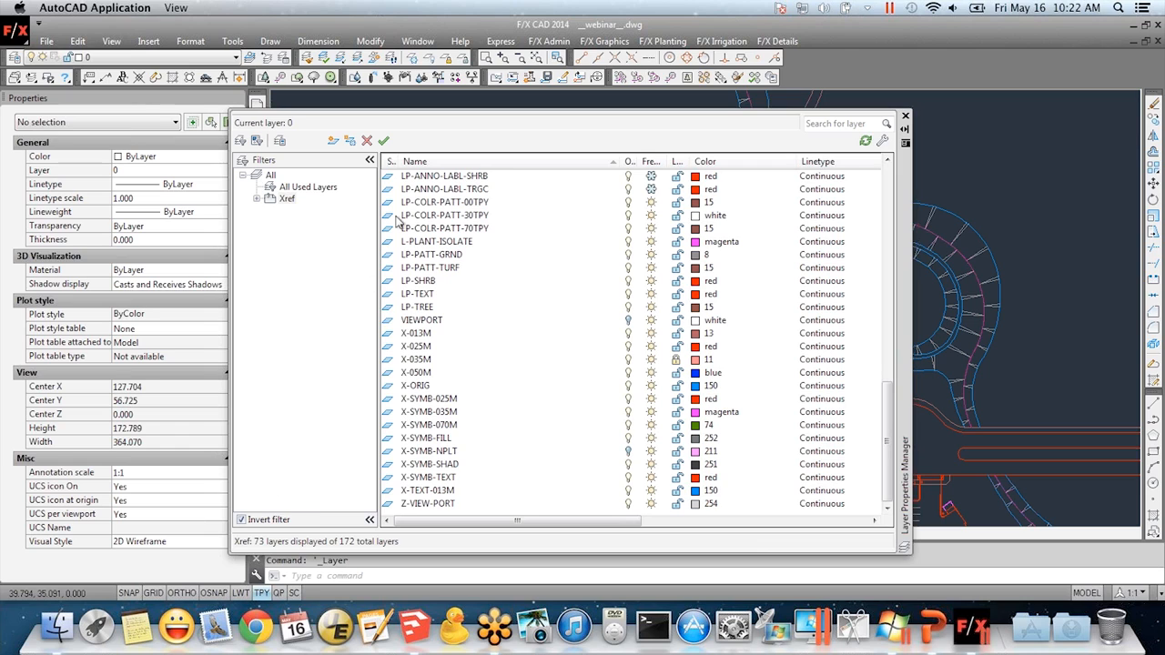
{"action": "left_click", "coordinate": [335, 143]}
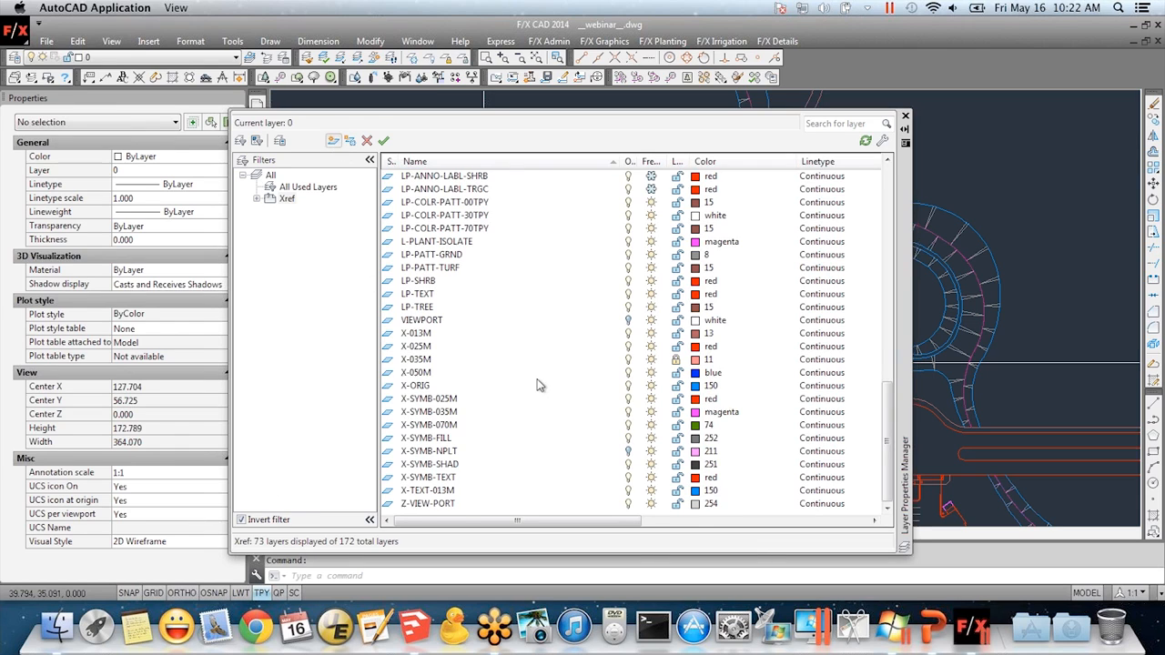
{"action": "type", "text": "zz-plant-isolate"}
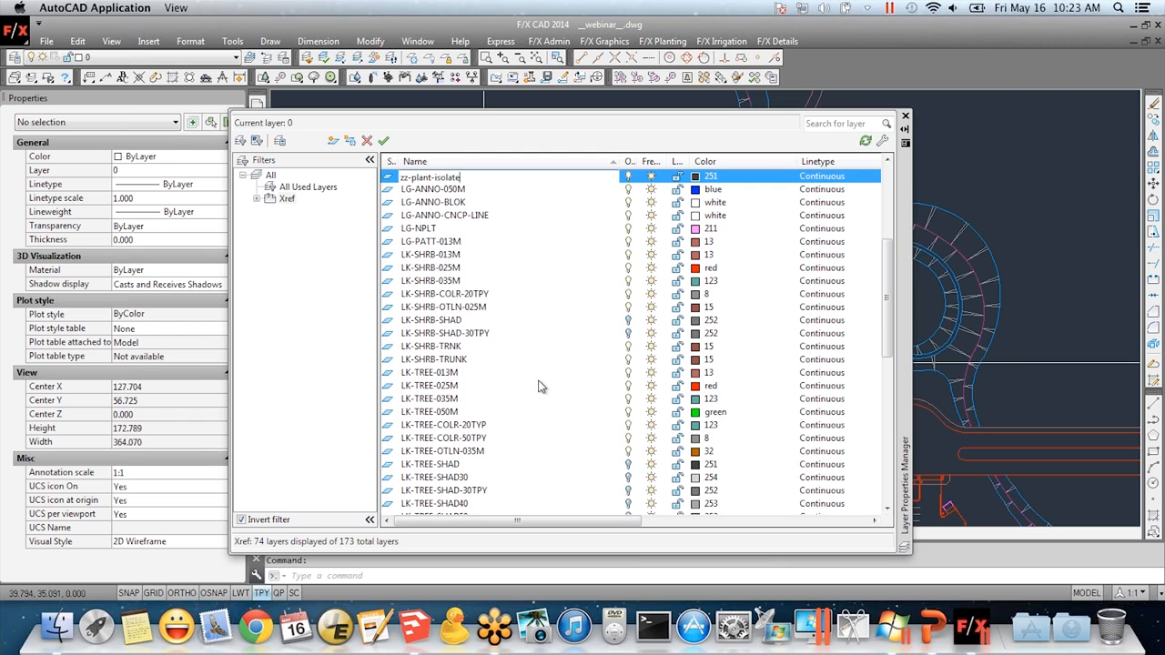
{"action": "key", "text": "Return"}
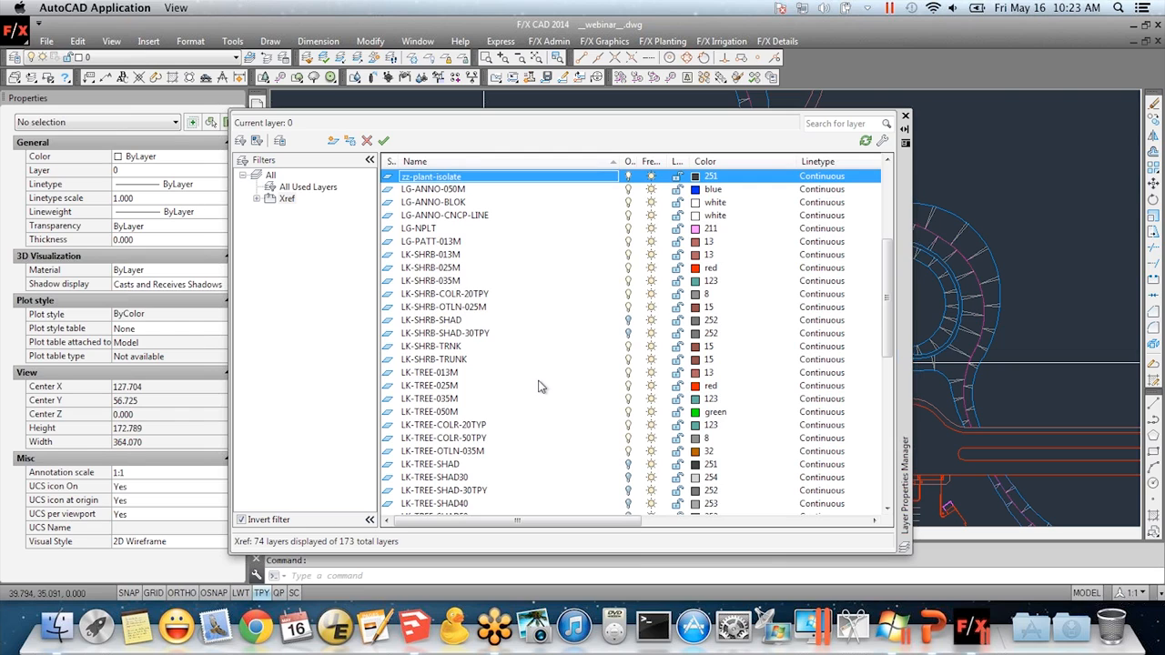
{"action": "double_click", "coordinate": [443, 180]}
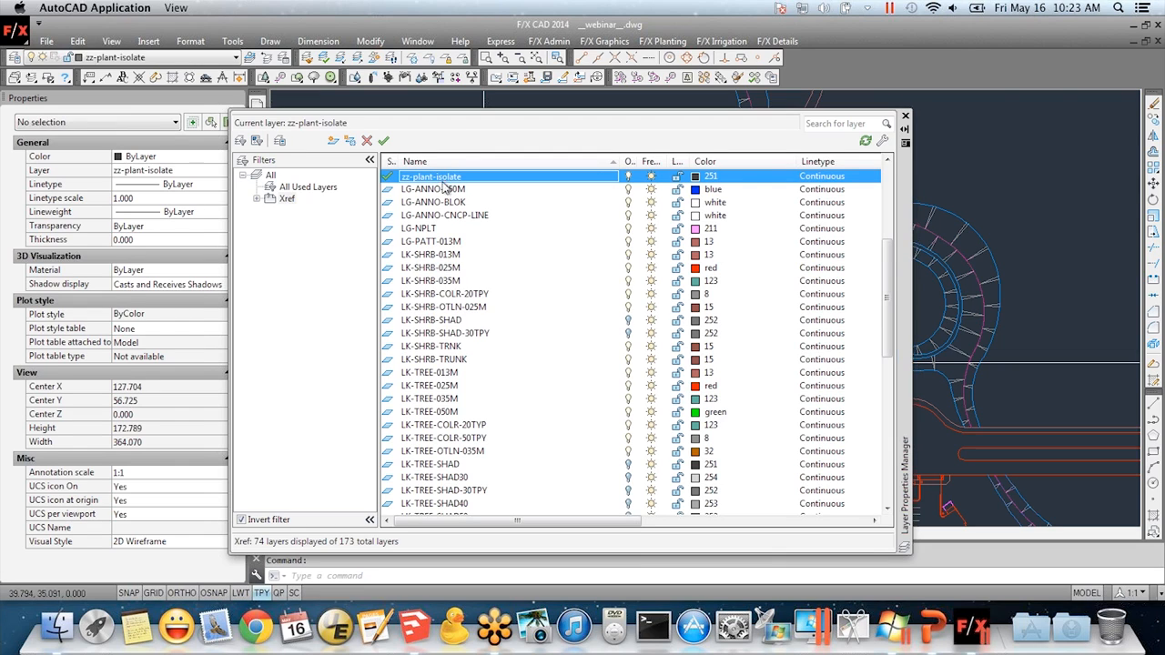
{"action": "left_click", "coordinate": [905, 115]}
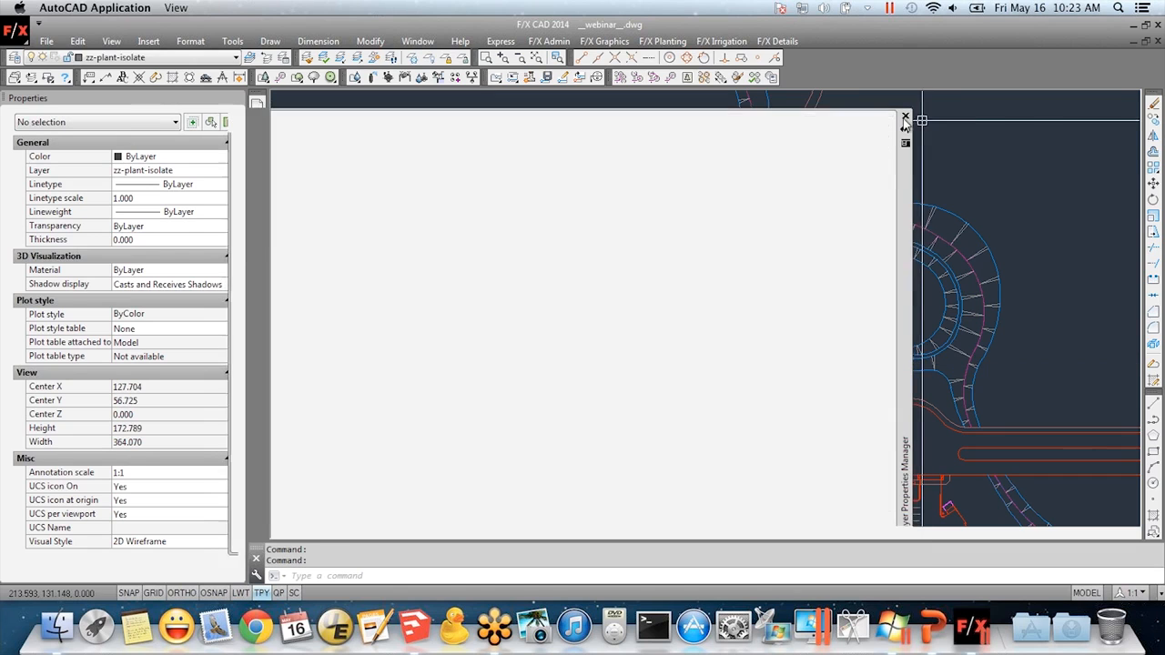
Highlight and select all matching parking-island trees, move them to the zz-plant-isolate layer, and clear the selection
{"action": "scroll", "coordinate": [473, 391], "scroll_direction": "up", "scroll_amount": 5}
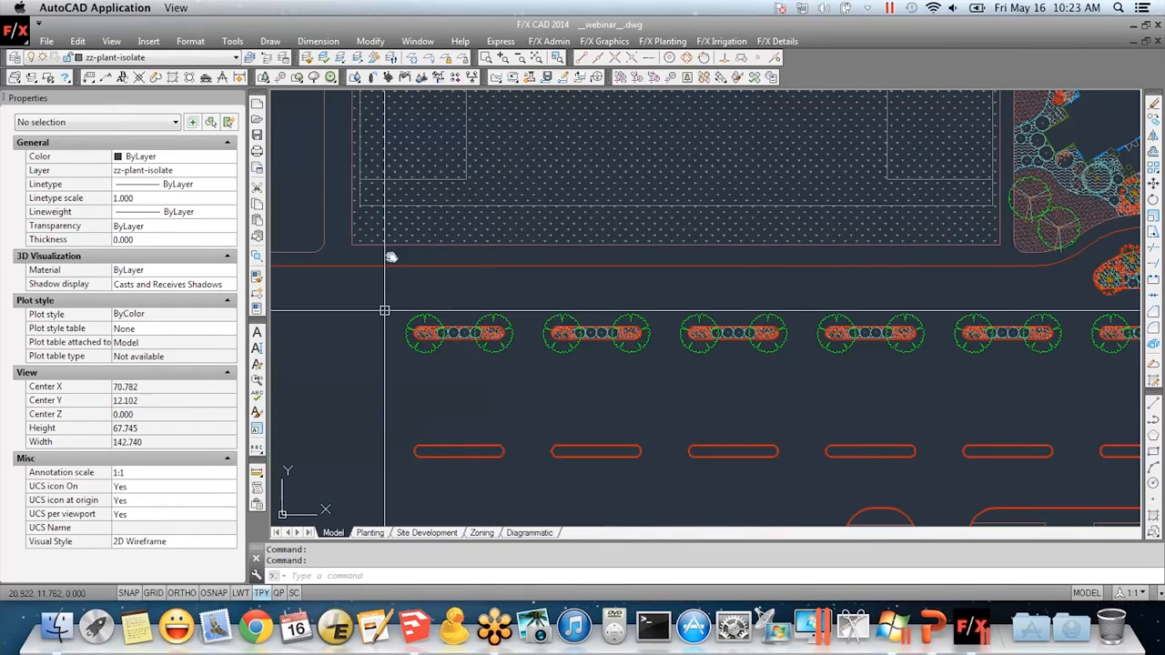
{"action": "left_click", "coordinate": [704, 77]}
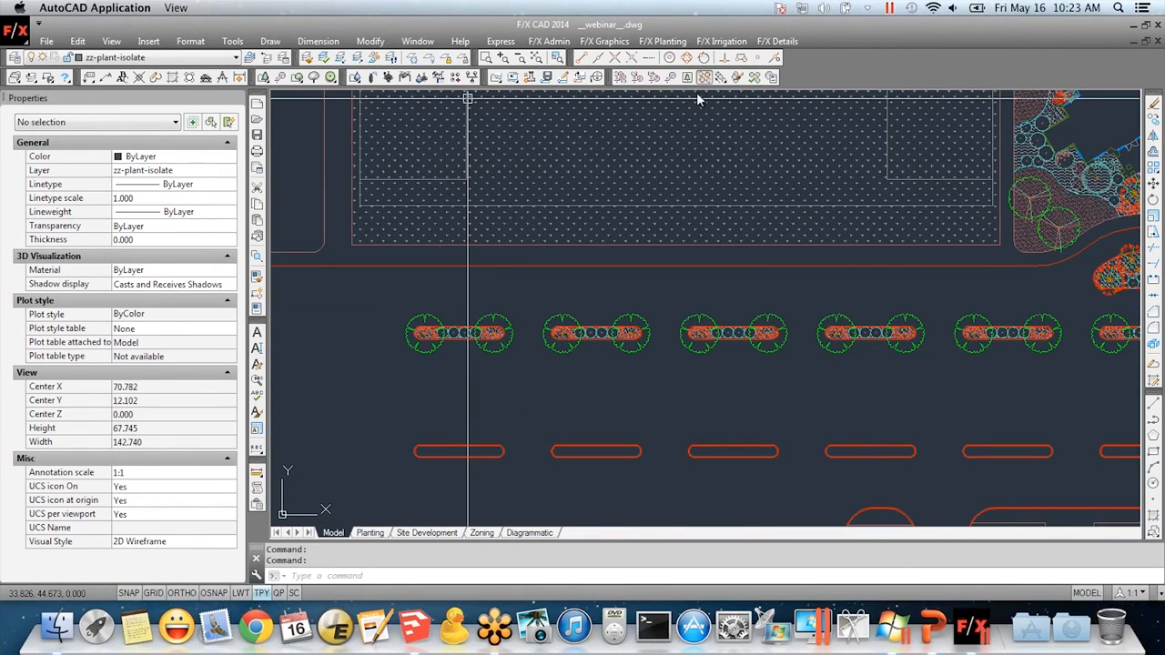
{"action": "left_click", "coordinate": [428, 350]}
{"action": "key", "text": "Return"}
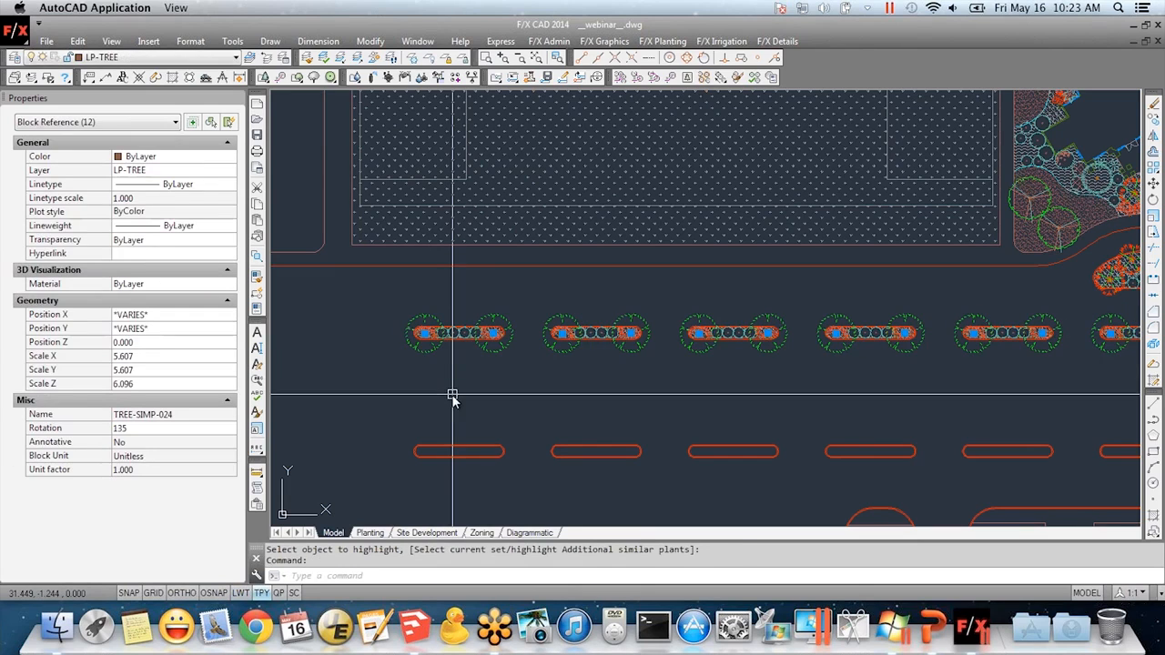
{"action": "left_click", "coordinate": [153, 58]}
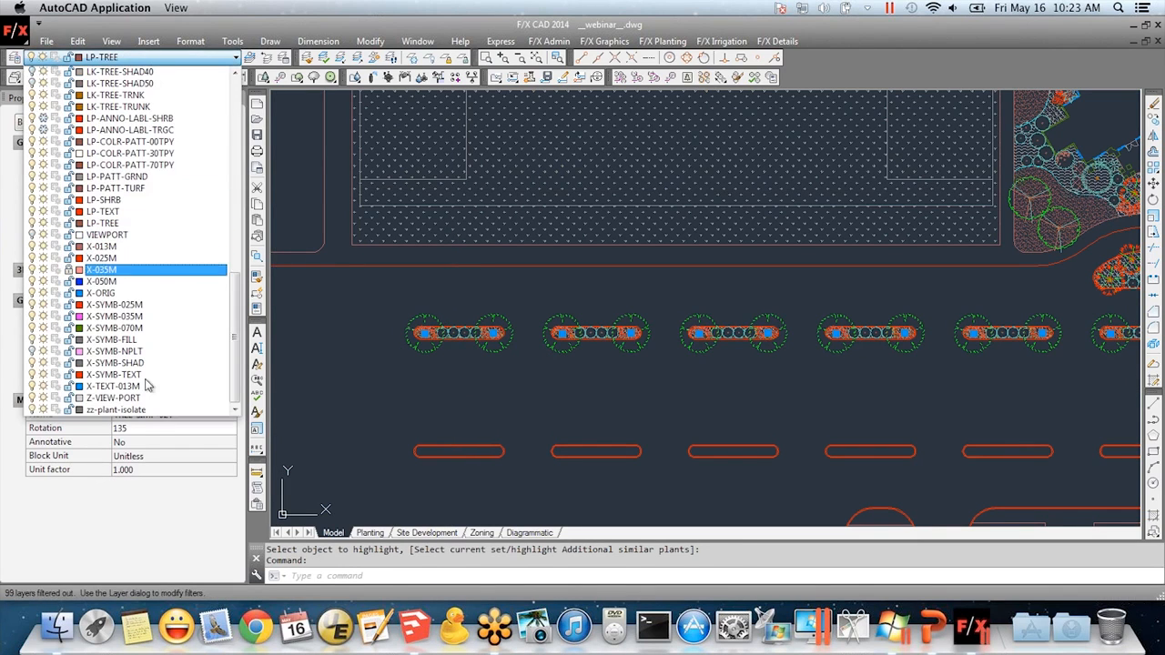
{"action": "left_click", "coordinate": [116, 410]}
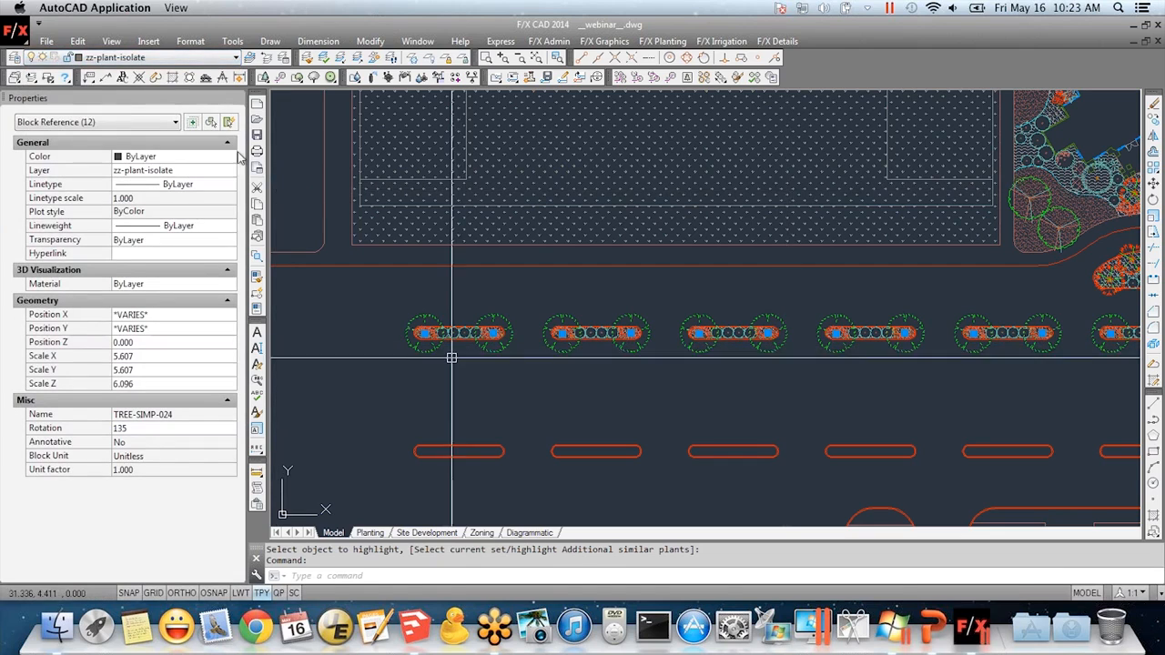
{"action": "left_click", "coordinate": [474, 394]}
{"action": "key", "text": "Escape"}
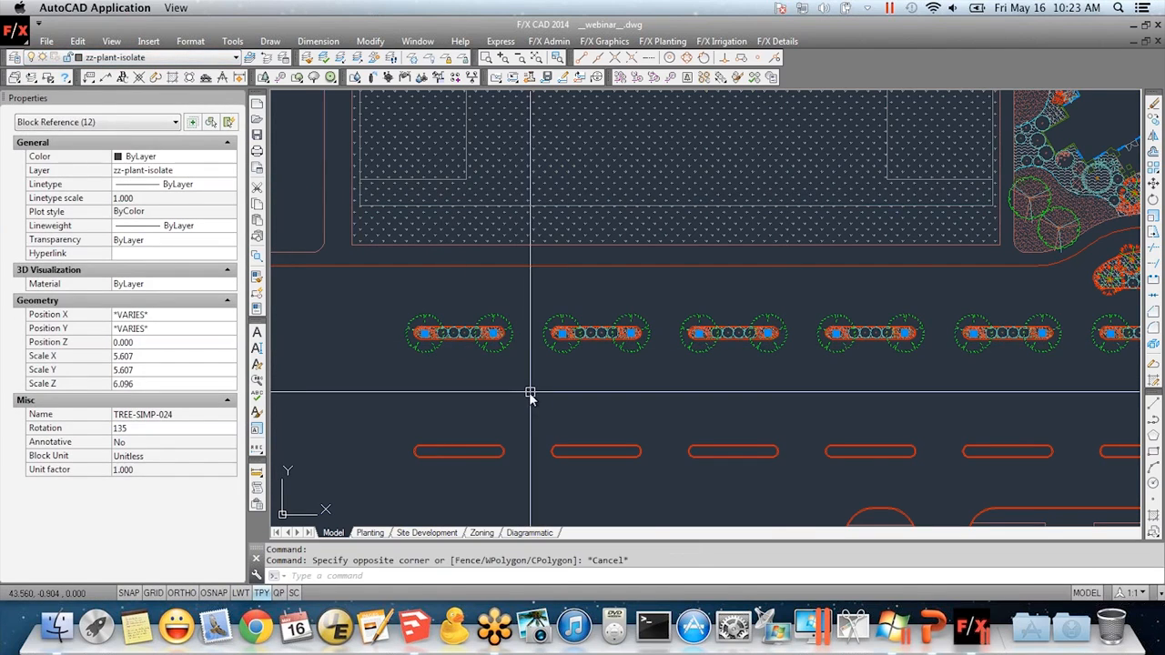
{"action": "scroll", "coordinate": [689, 395], "scroll_direction": "down", "scroll_amount": 5}
{"action": "key", "text": "Escape"}
Freeze the layers of the other trees, shrubs, ground cover and turf by picking their objects, including LP-TREE and LP-PATT-TURF
{"action": "scroll", "coordinate": [757, 395], "scroll_direction": "up", "scroll_amount": 5}
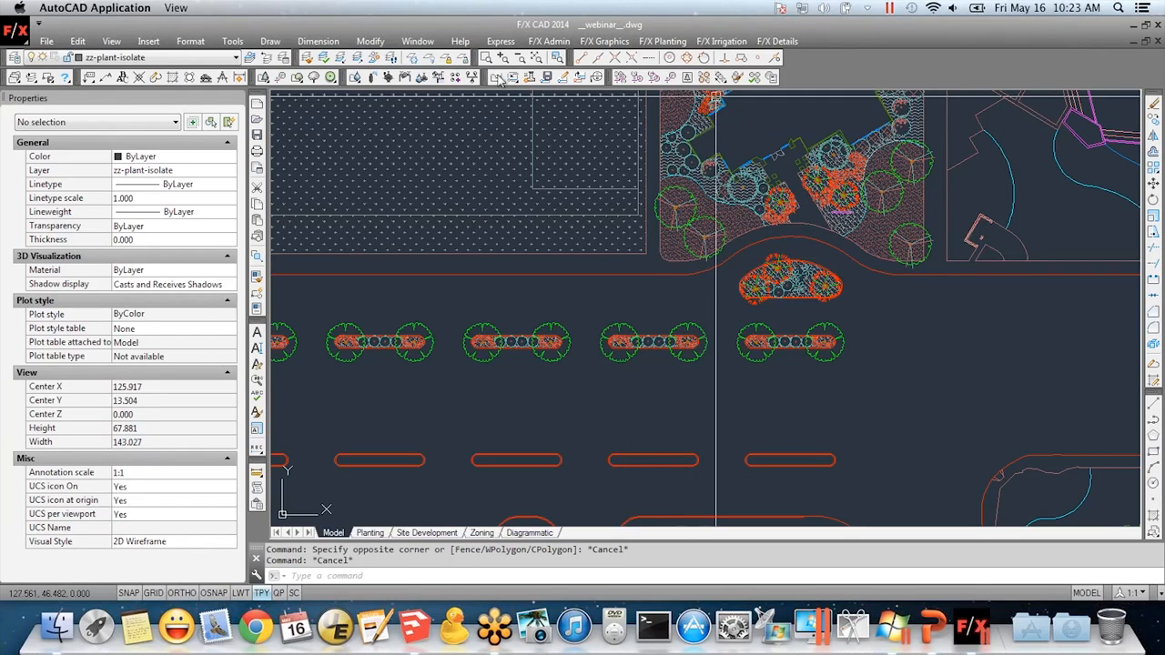
{"action": "left_click", "coordinate": [412, 60]}
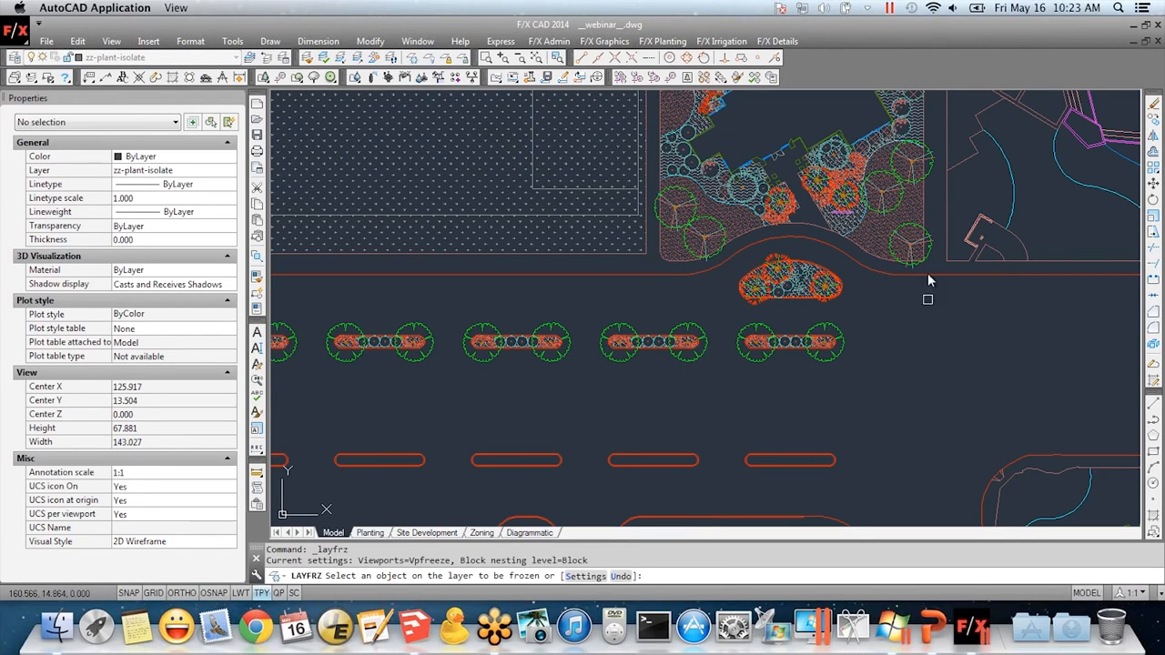
{"action": "left_click", "coordinate": [911, 246]}
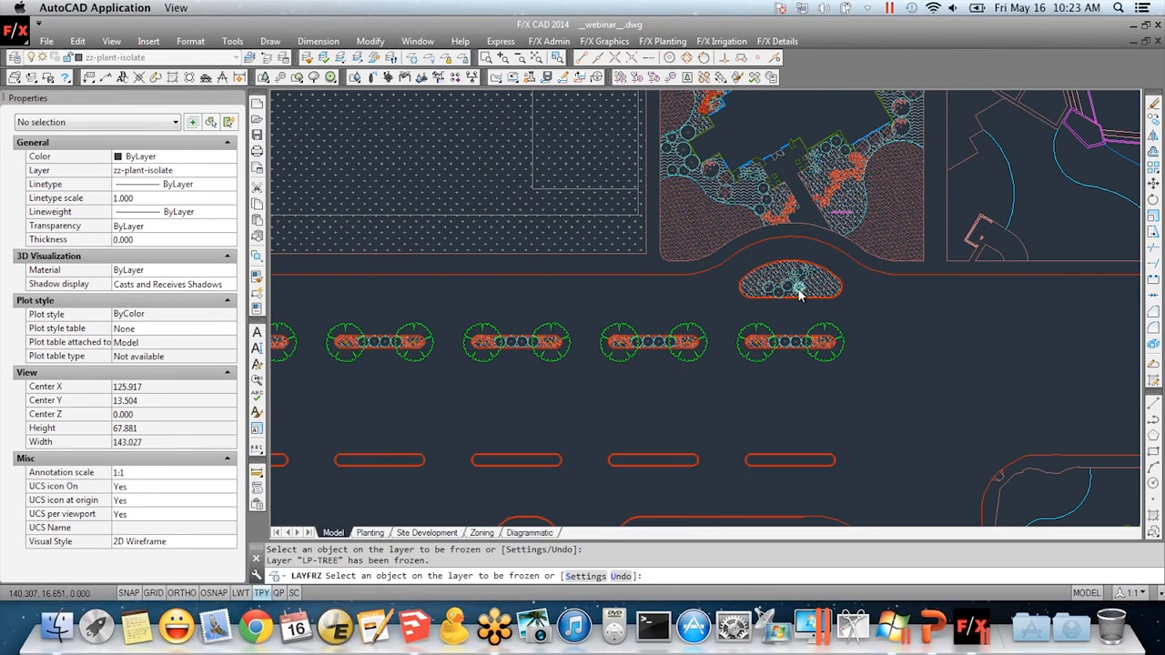
{"action": "scroll", "coordinate": [800, 294], "scroll_direction": "up", "scroll_amount": 2}
{"action": "left_click", "coordinate": [762, 288]}
{"action": "left_click", "coordinate": [662, 208]}
{"action": "scroll", "coordinate": [798, 288], "scroll_direction": "down", "scroll_amount": 5}
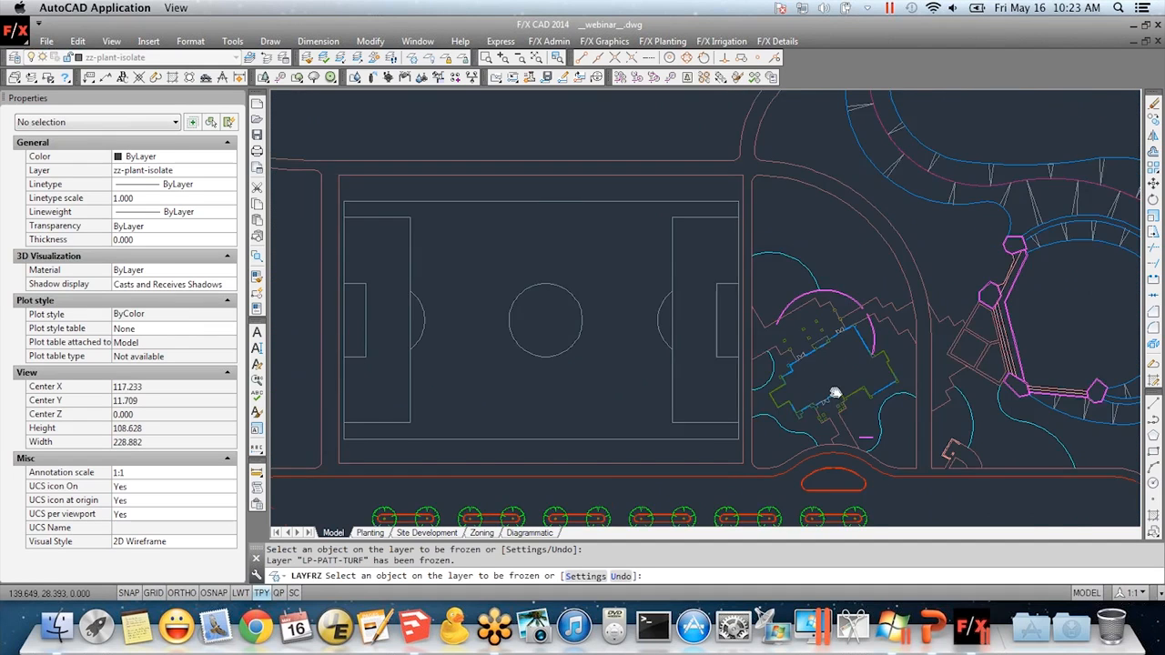
{"action": "scroll", "coordinate": [751, 376], "scroll_direction": "up", "scroll_amount": 3}
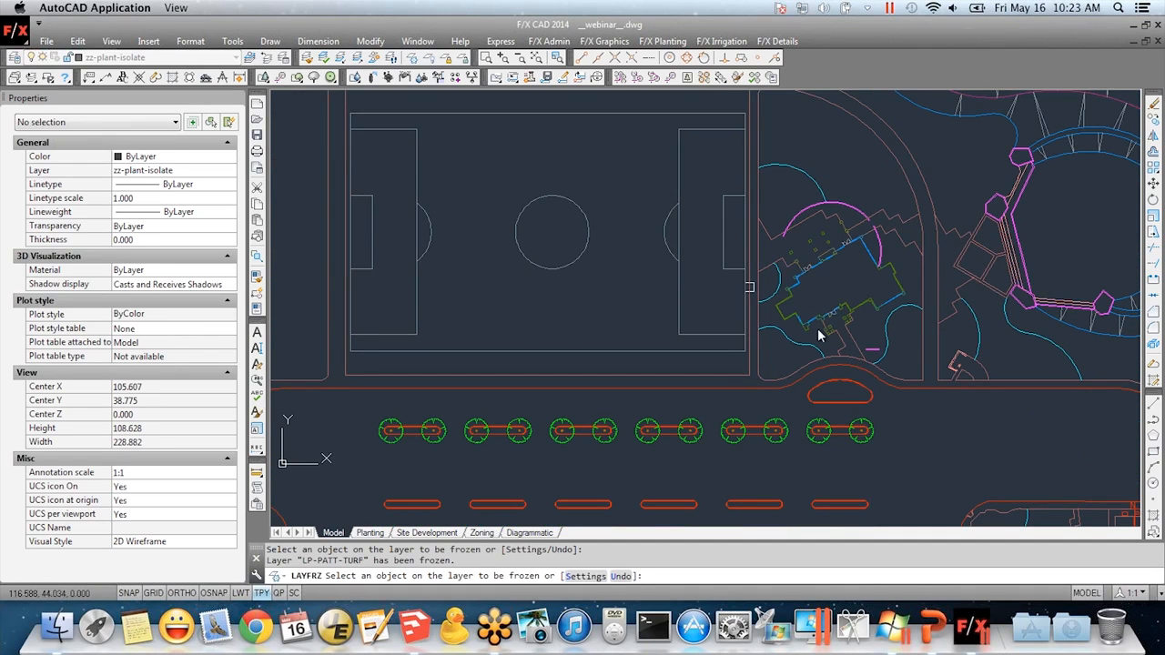
End layer freezing, turn on plant colorization for the isolated trees, and restore the previous layer status for the frozen planting layers
{"action": "right_click", "coordinate": [905, 438]}
{"action": "left_click", "coordinate": [1015, 446]}
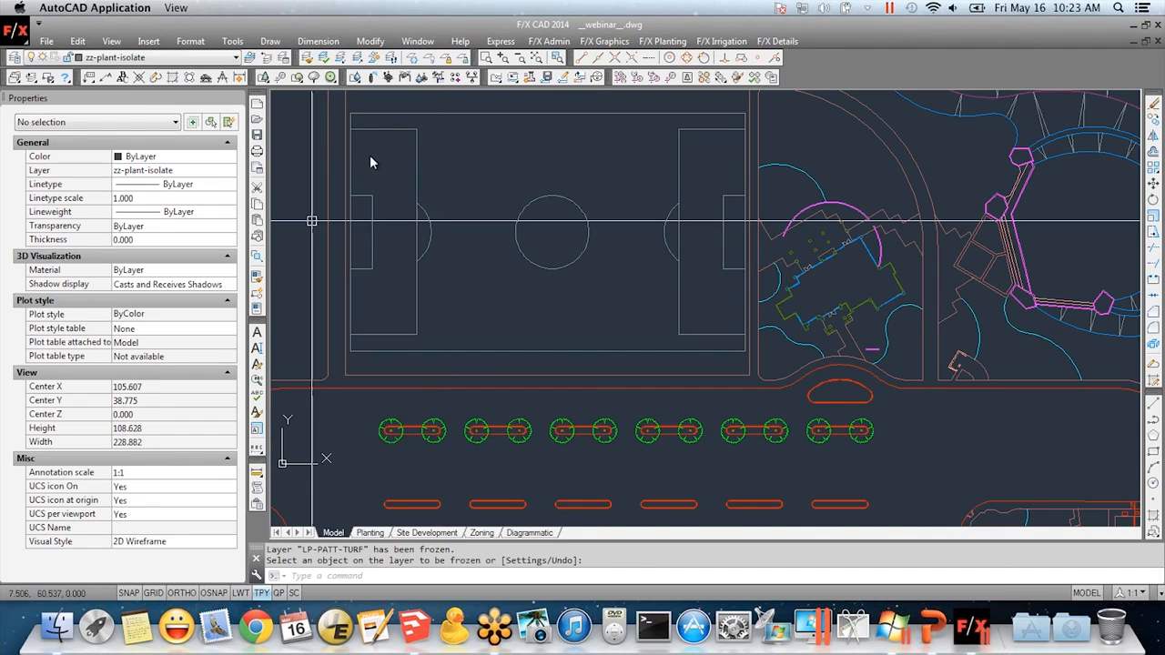
{"action": "left_click", "coordinate": [331, 78]}
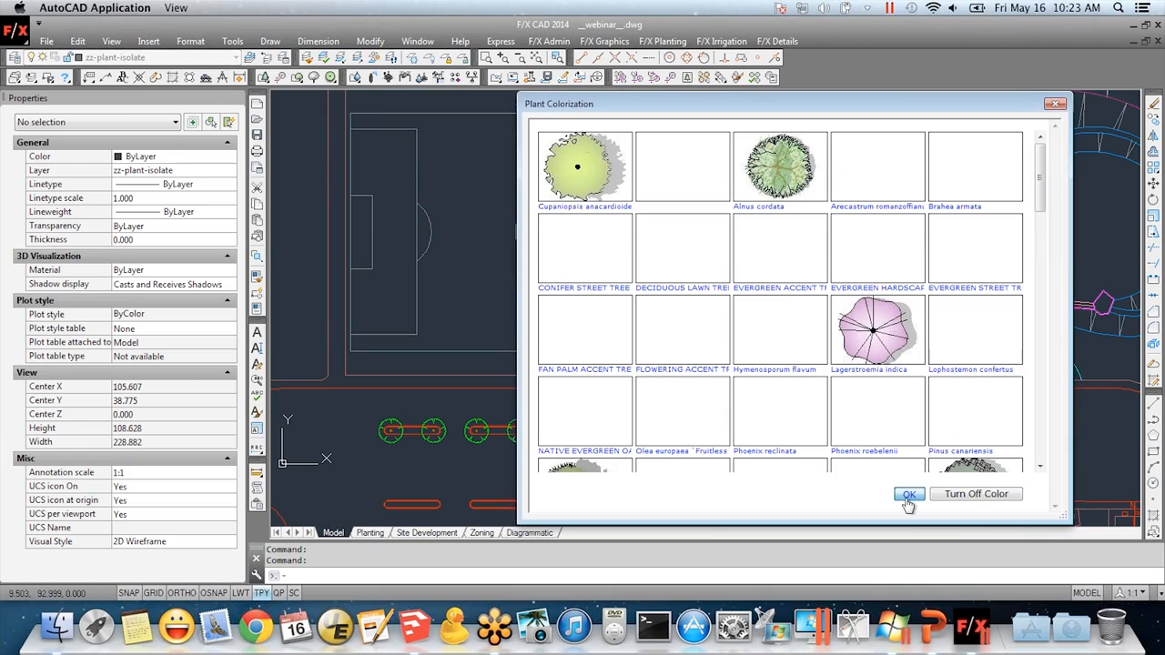
{"action": "left_click", "coordinate": [908, 499]}
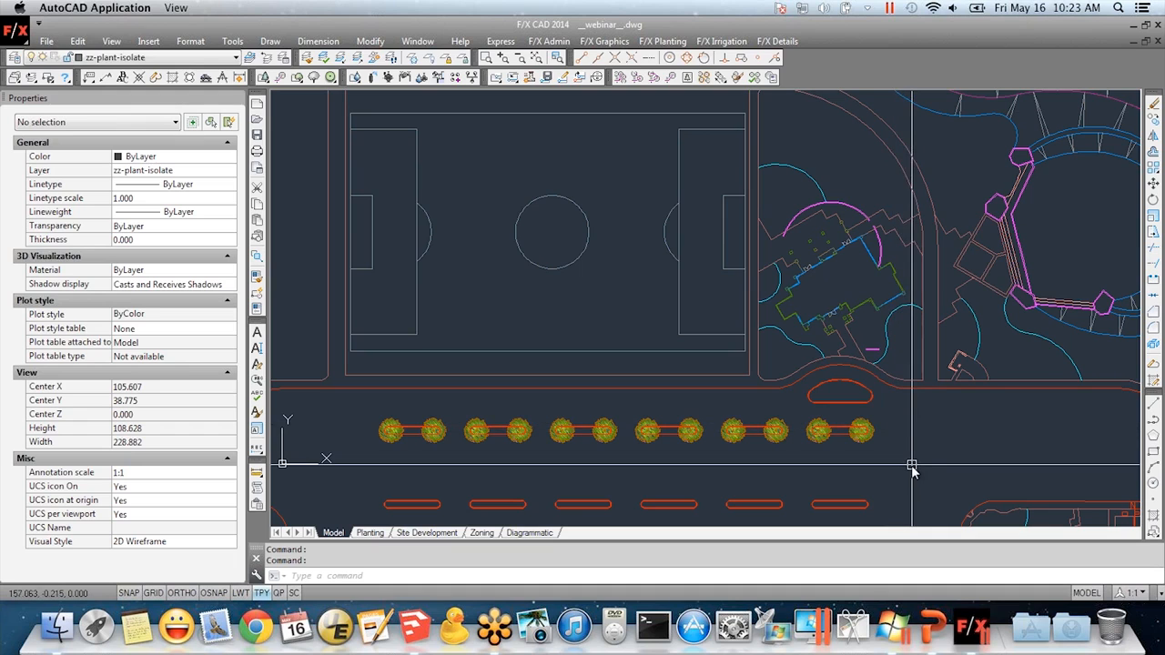
{"action": "left_click", "coordinate": [266, 58]}
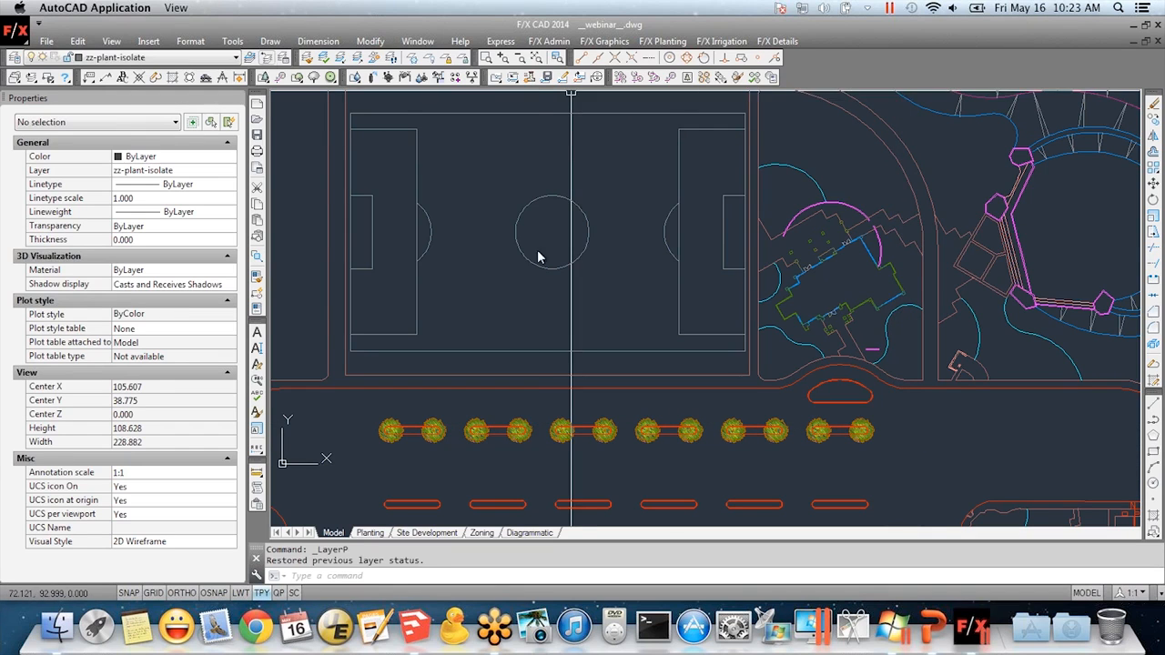
{"action": "left_click", "coordinate": [266, 57]}
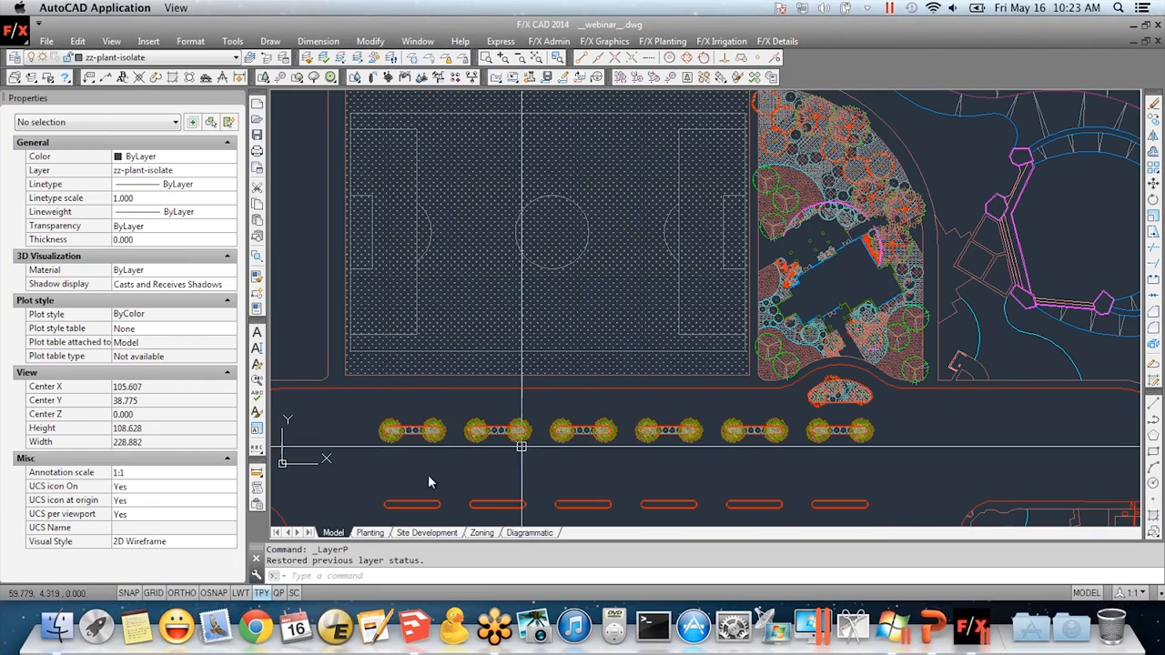
Examine the colorized parking-island trees along the street in the Planting layout
{"action": "left_click", "coordinate": [369, 533]}
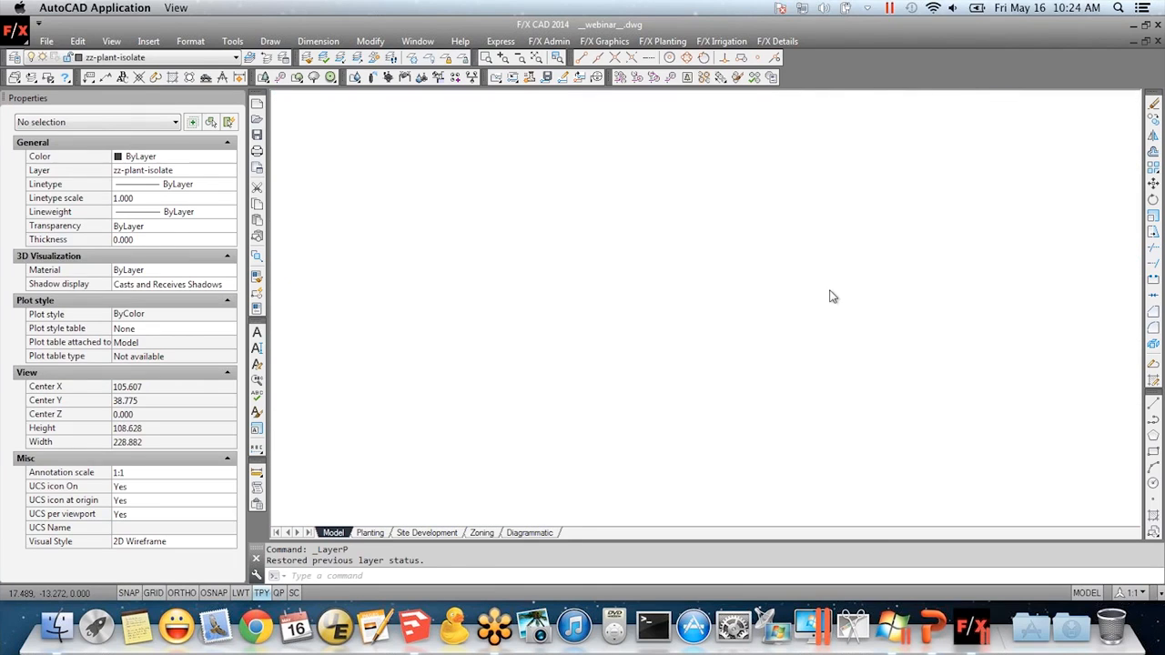
{"action": "scroll", "coordinate": [575, 350], "scroll_direction": "up", "scroll_amount": 3}
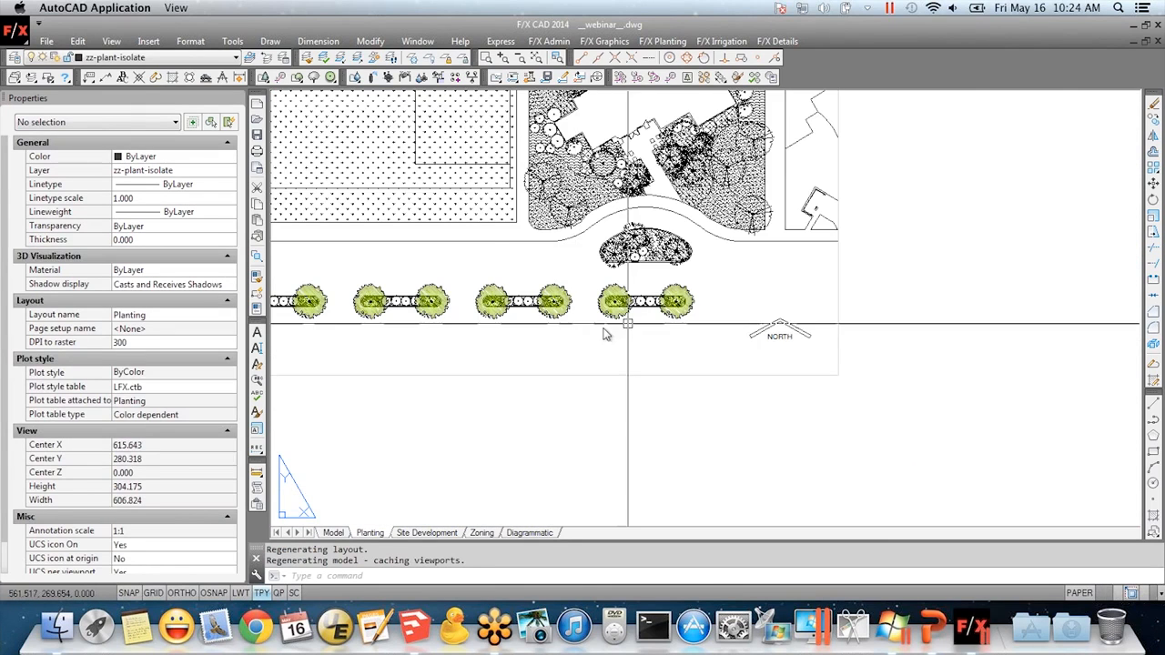
{"action": "middle_click_drag", "start_coordinate": [604, 334], "coordinate": [834, 350]}
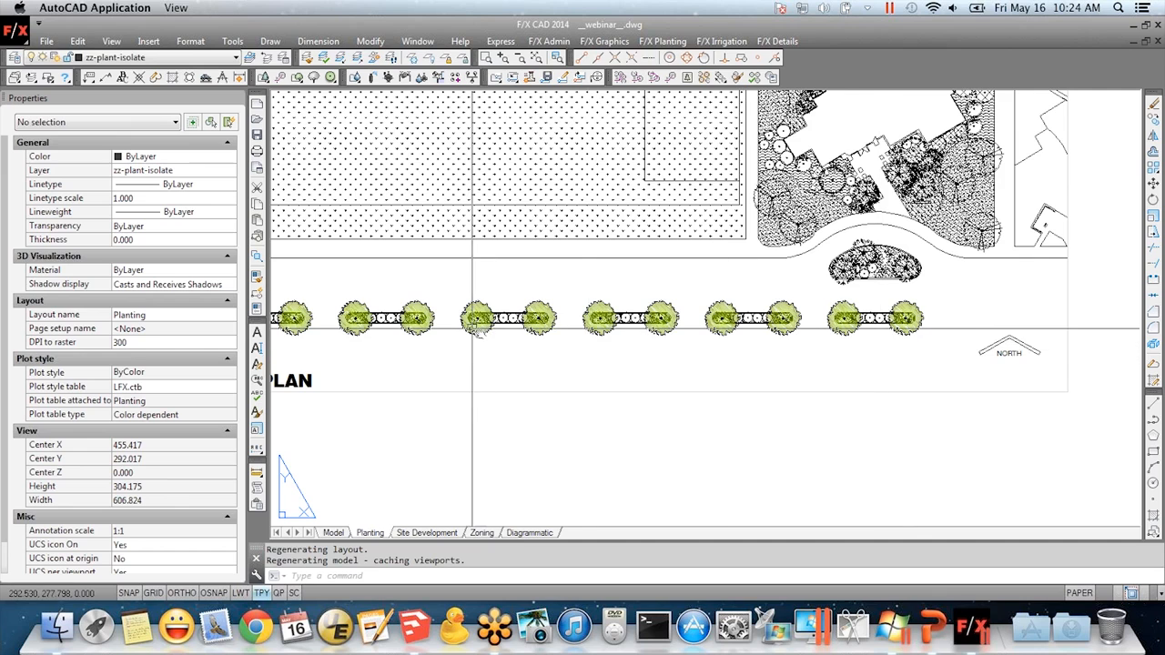
{"action": "middle_click_drag", "start_coordinate": [473, 328], "coordinate": [722, 372]}
{"action": "middle_click_drag", "start_coordinate": [1062, 375], "coordinate": [952, 360]}
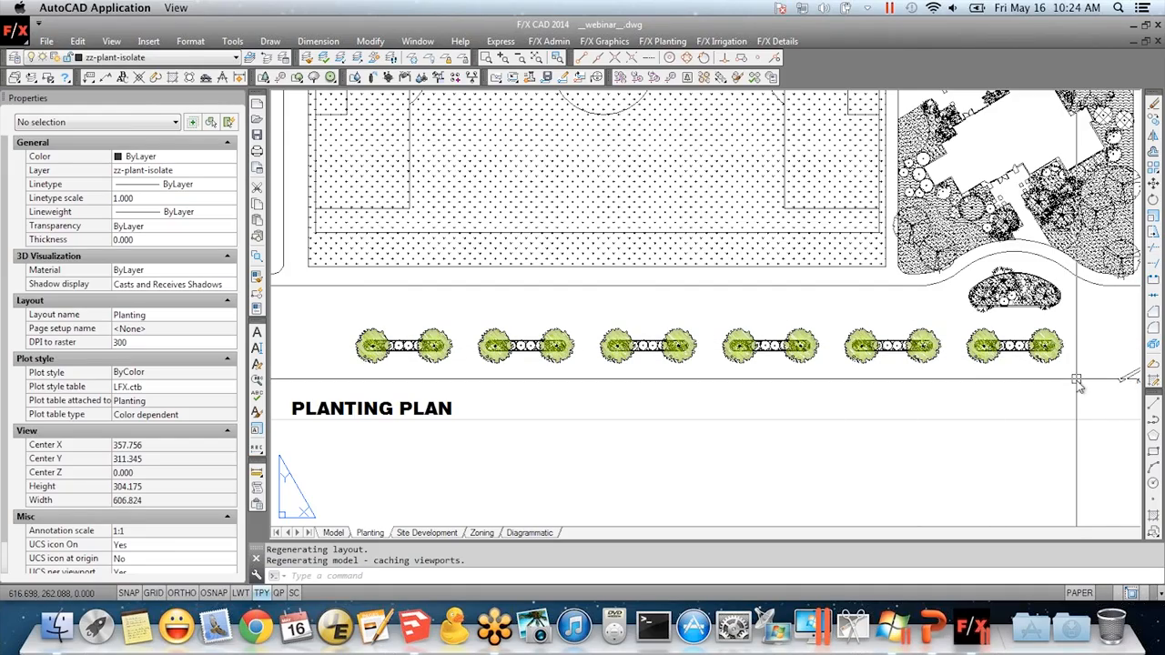
{"action": "mouse_move", "coordinate": [1064, 279]}
{"action": "middle_mouse_down"}
{"action": "mouse_move", "coordinate": [1051, 382]}
{"action": "mouse_move", "coordinate": [1001, 342]}
{"action": "middle_mouse_up"}
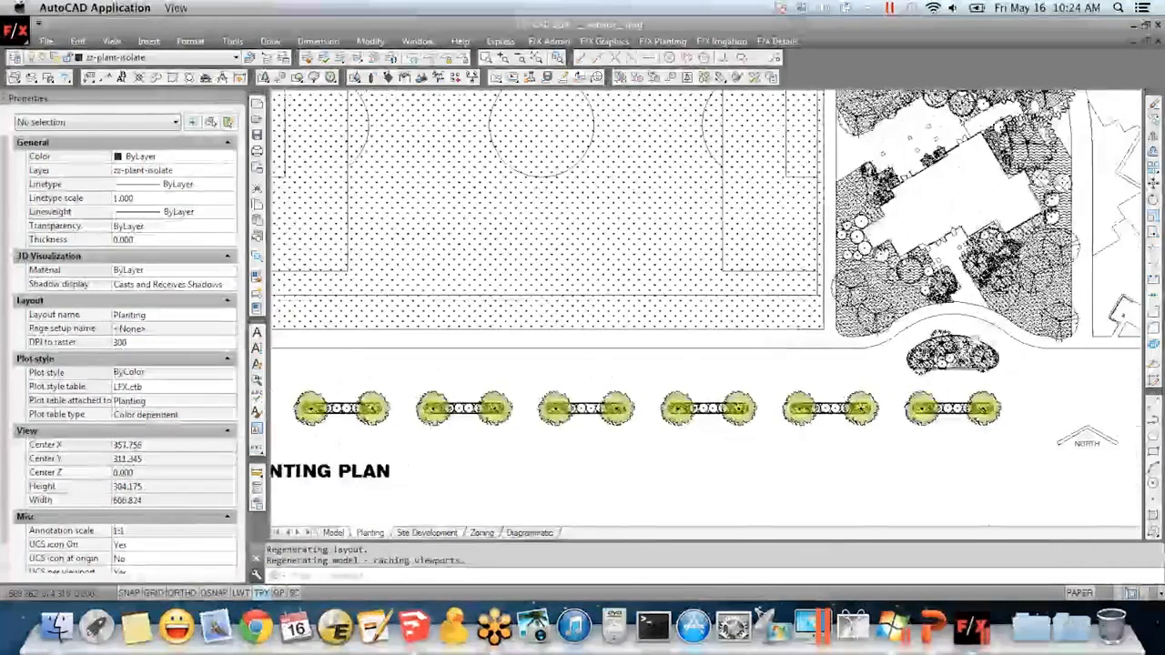
{"action": "scroll", "coordinate": [968, 397], "scroll_direction": "down", "scroll_amount": 3}
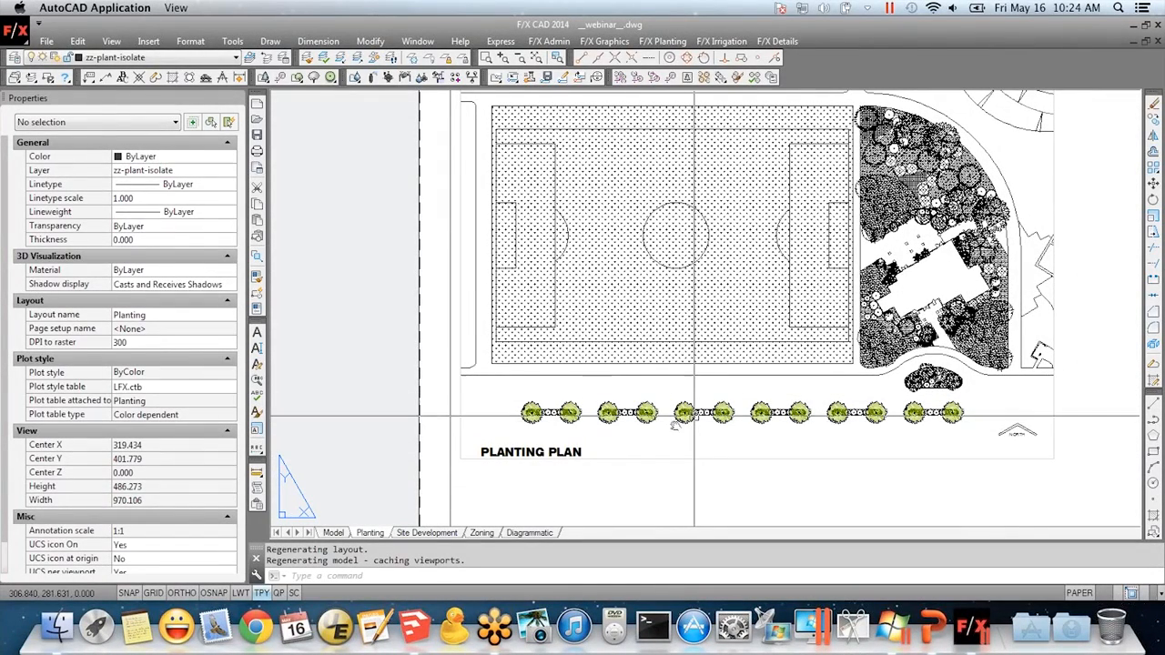
Return to model space and thaw the plant label layers LP-ANNO-LABL-SHRB and LP-ANNO-LABL-TRGC
{"action": "left_click", "coordinate": [337, 532]}
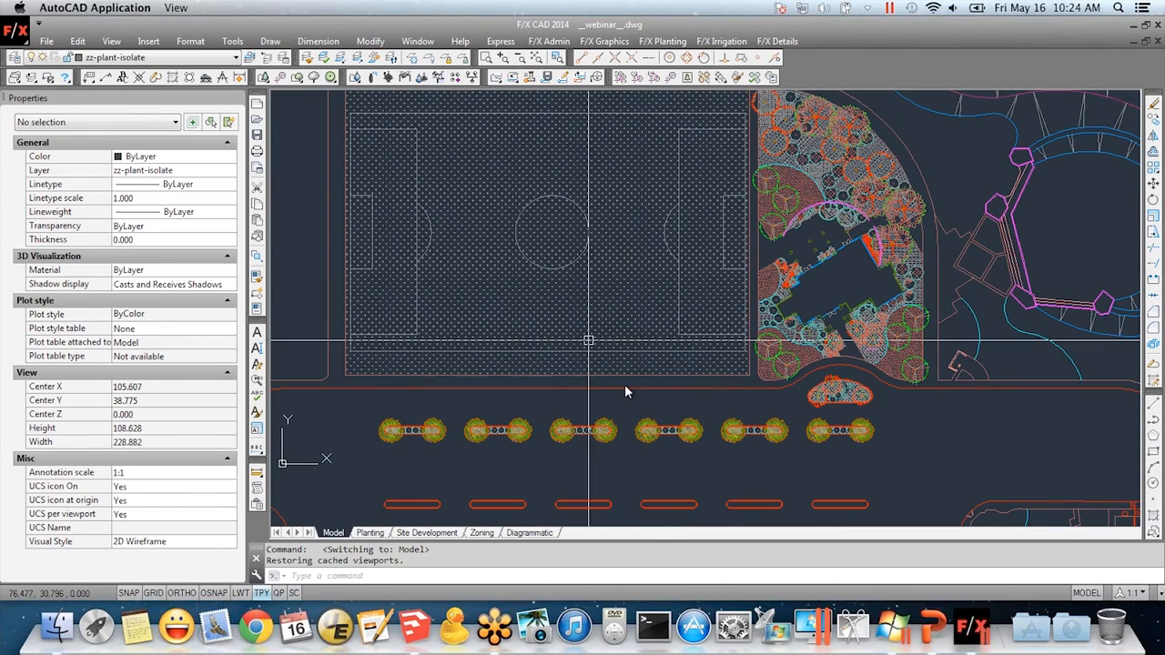
{"action": "left_click", "coordinate": [155, 58]}
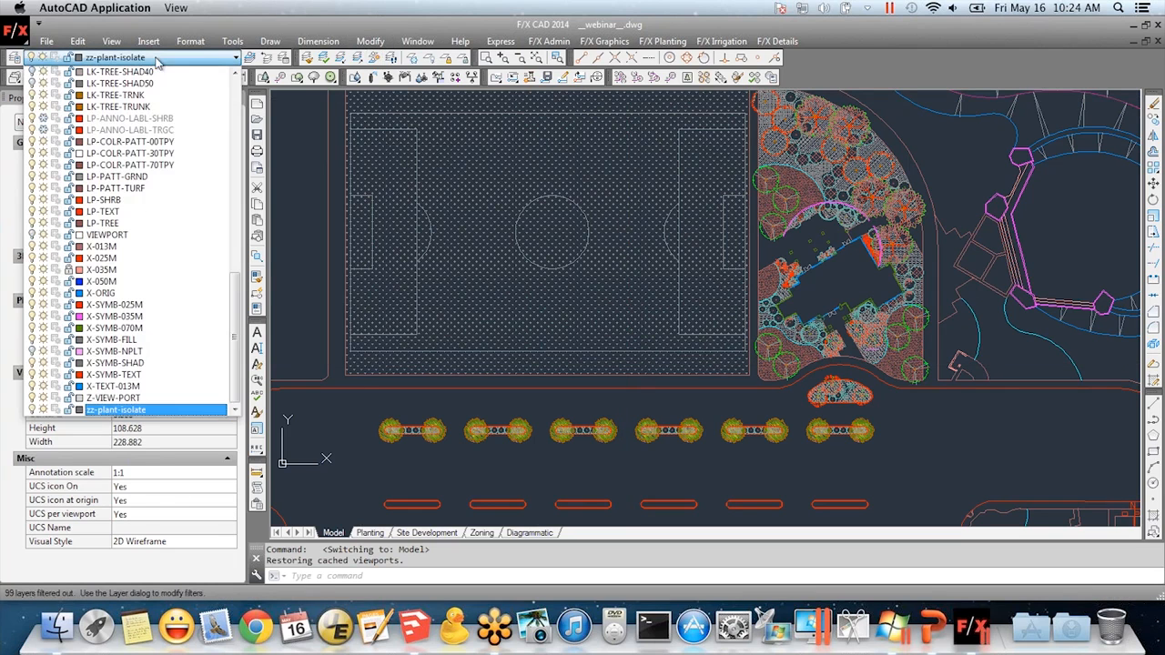
{"action": "left_click", "coordinate": [43, 119]}
{"action": "left_click", "coordinate": [43, 130]}
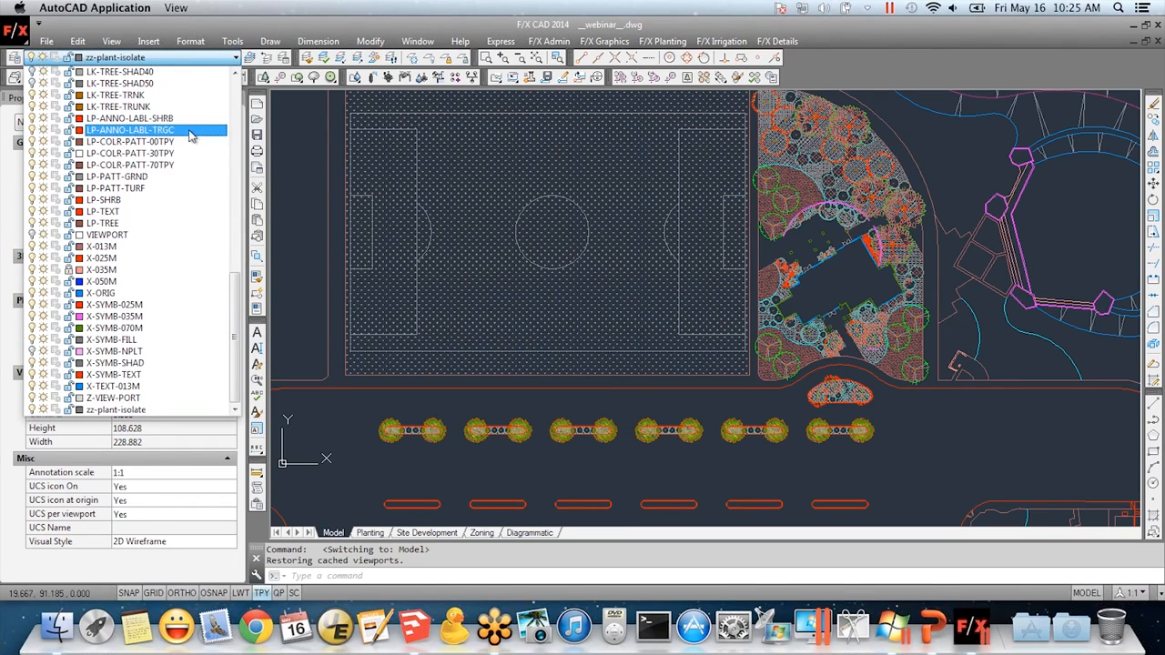
{"action": "left_click", "coordinate": [1026, 473]}
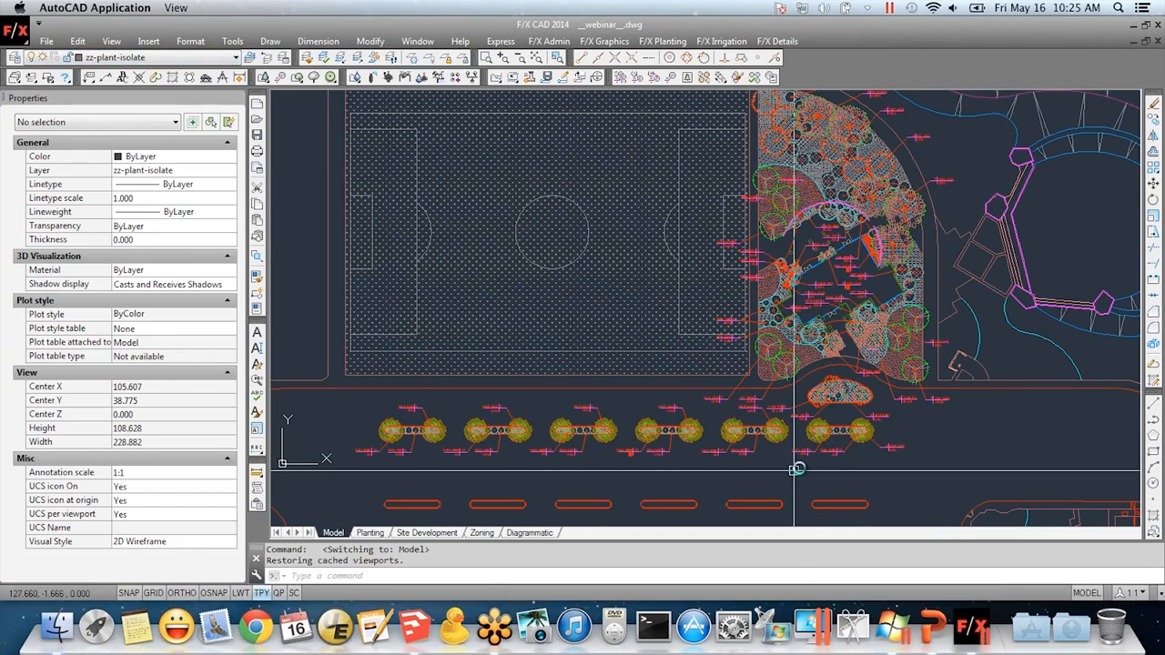
Start a new work area named STREET and outline the parking-island tree row along its west, south and east sides
{"action": "middle_click_drag", "start_coordinate": [578, 451], "coordinate": [656, 414]}
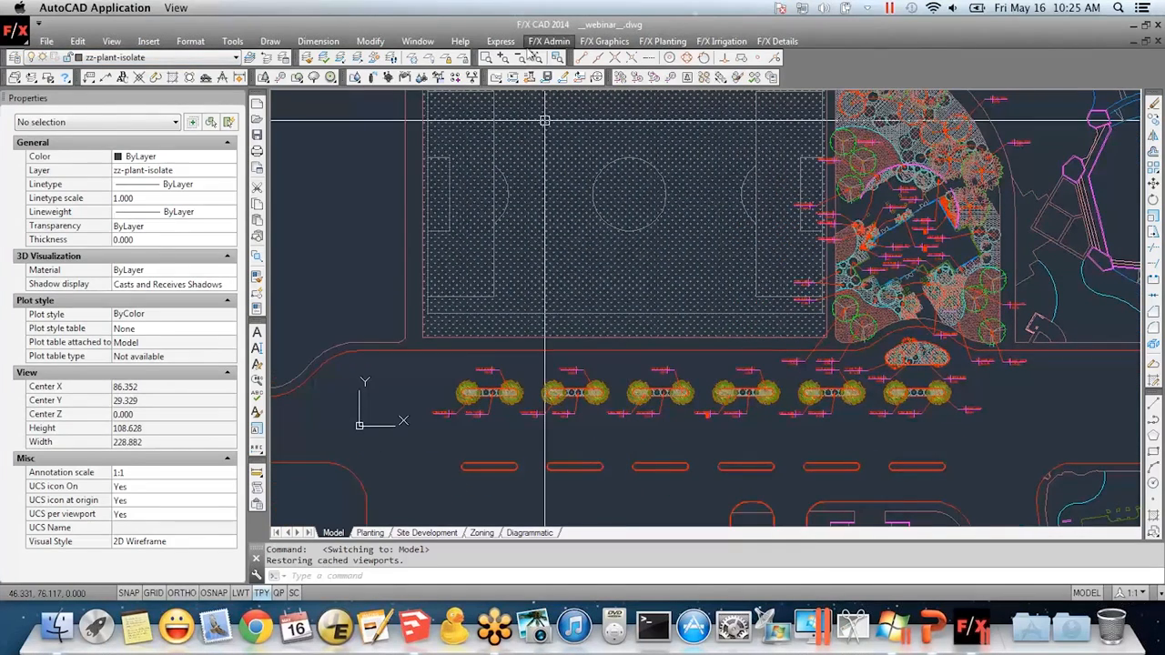
{"action": "left_click", "coordinate": [546, 43]}
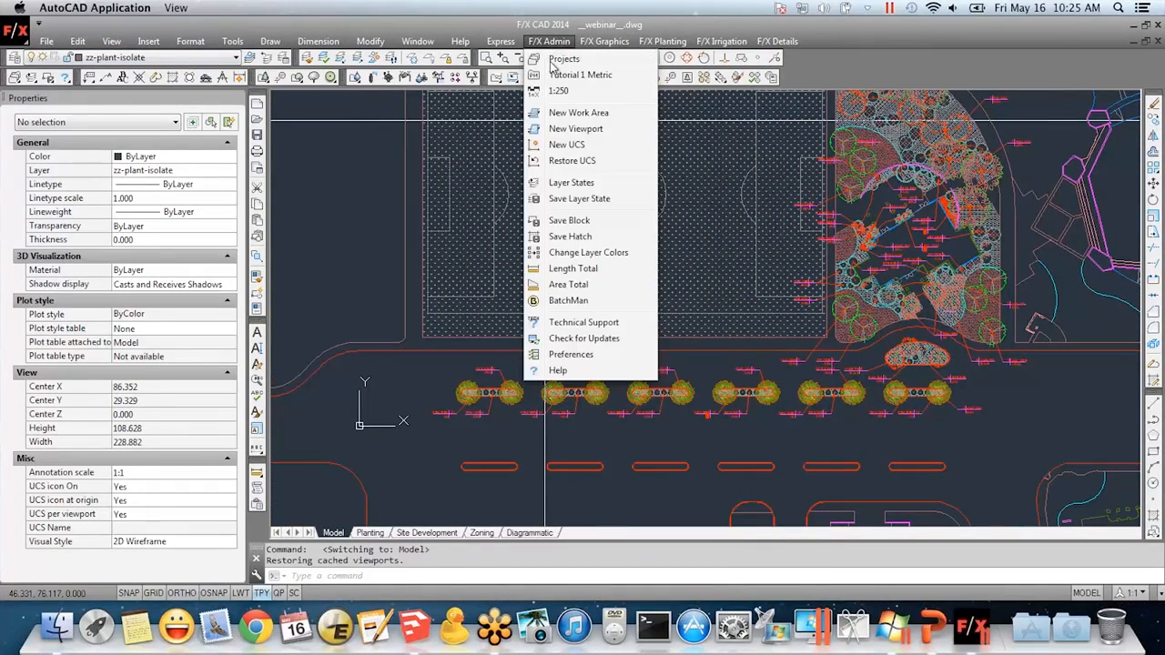
{"action": "left_click", "coordinate": [583, 114]}
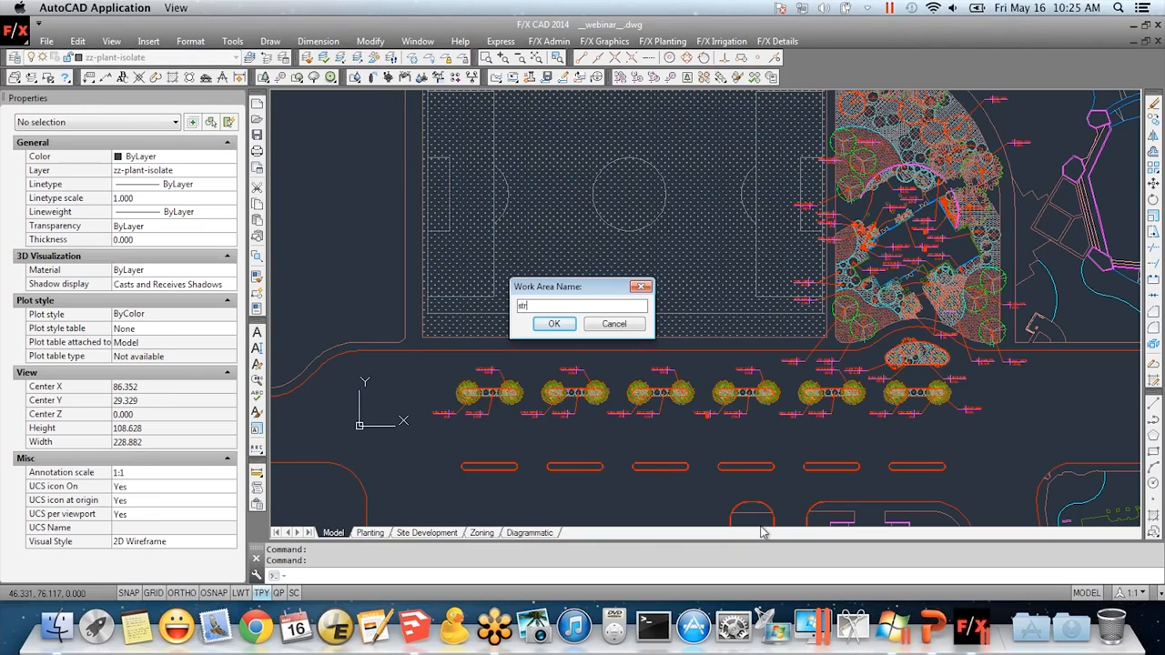
{"action": "left_click", "coordinate": [553, 324]}
{"action": "left_click", "coordinate": [464, 357]}
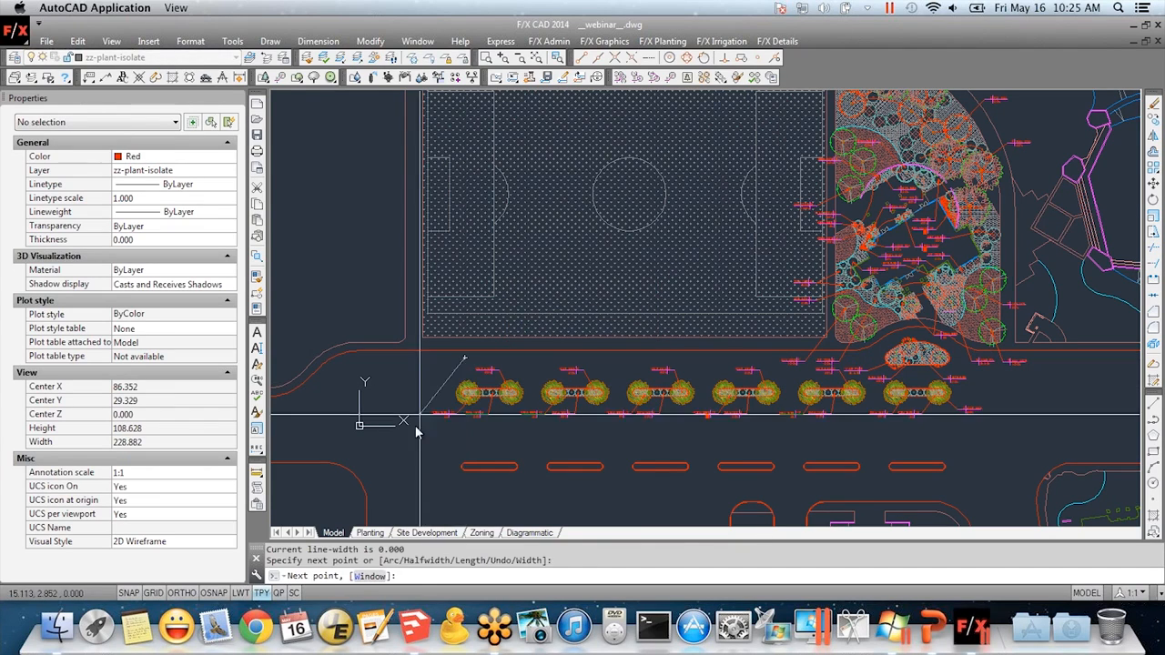
{"action": "left_click", "coordinate": [416, 428]}
{"action": "left_click", "coordinate": [1046, 423]}
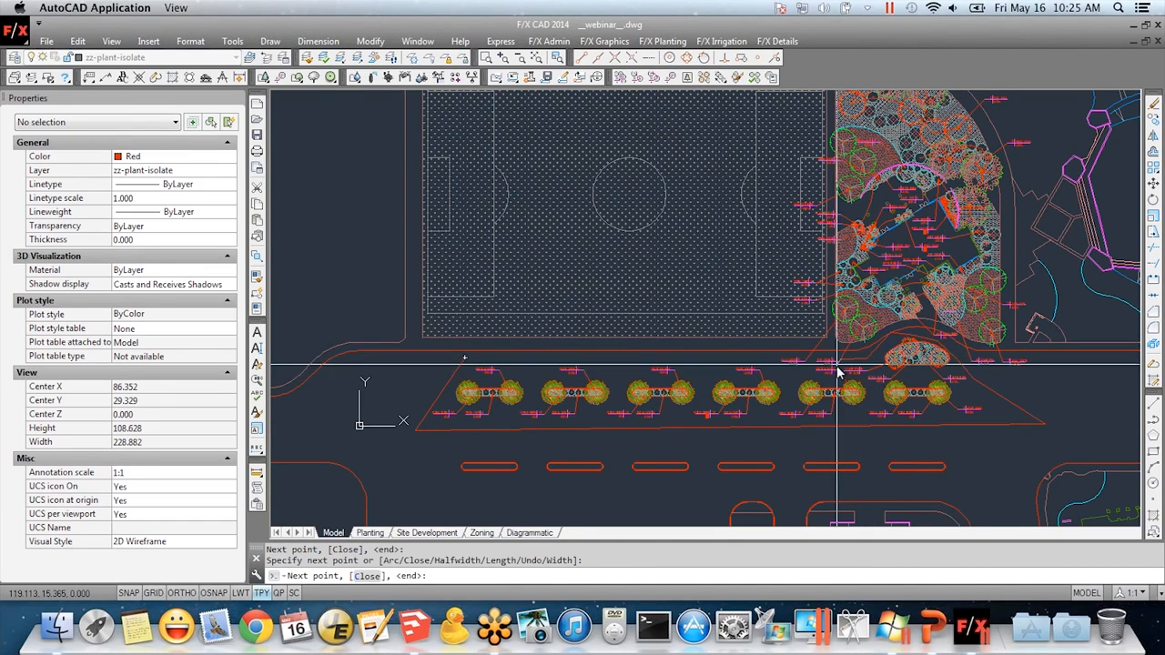
Continue the STREET boundary along the north side of the tree row, routing around the island plant labels, and close it
{"action": "scroll", "coordinate": [839, 372], "scroll_direction": "up", "scroll_amount": 6}
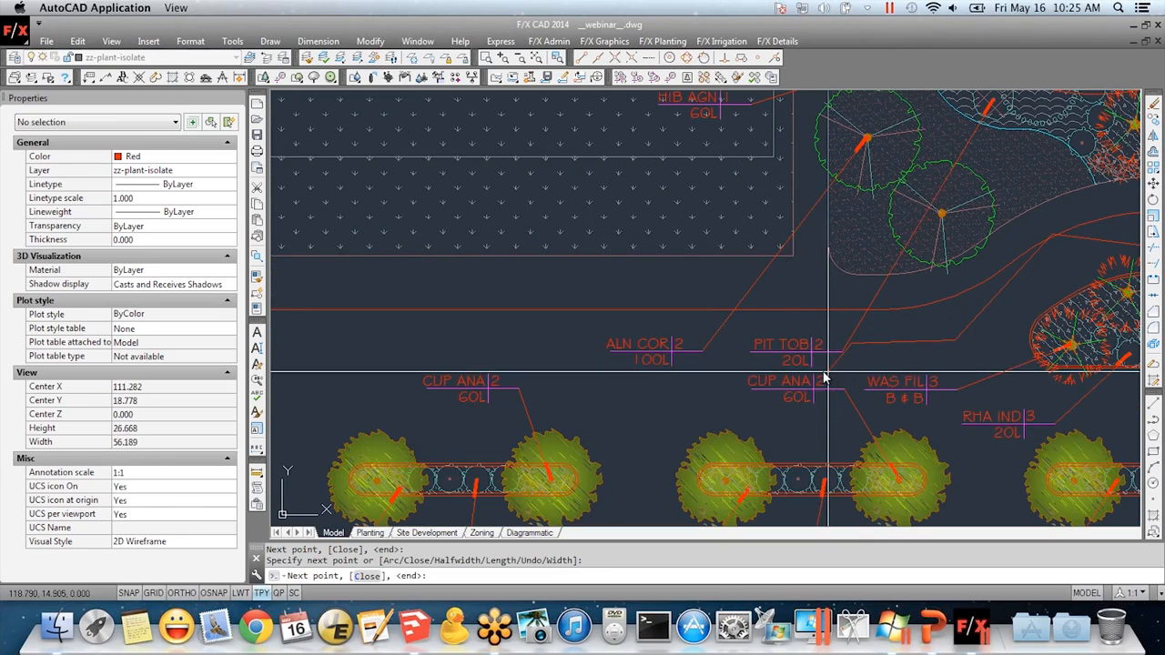
{"action": "left_click", "coordinate": [728, 372]}
{"action": "left_click", "coordinate": [601, 394]}
{"action": "left_click", "coordinate": [496, 344]}
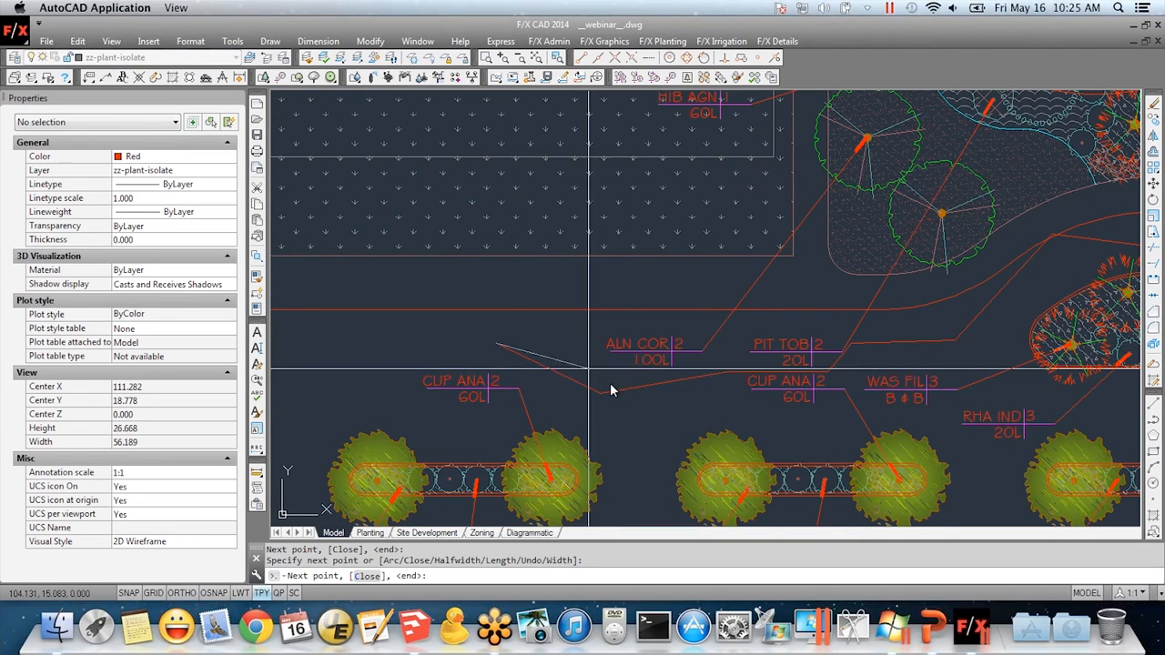
{"action": "middle_click_drag", "start_coordinate": [652, 385], "coordinate": [672, 383]}
{"action": "scroll", "coordinate": [692, 373], "scroll_direction": "down", "scroll_amount": 4}
{"action": "type", "text": "c"}
{"action": "key", "text": "Return"}
{"action": "middle_click_drag", "start_coordinate": [722, 421], "coordinate": [843, 372]}
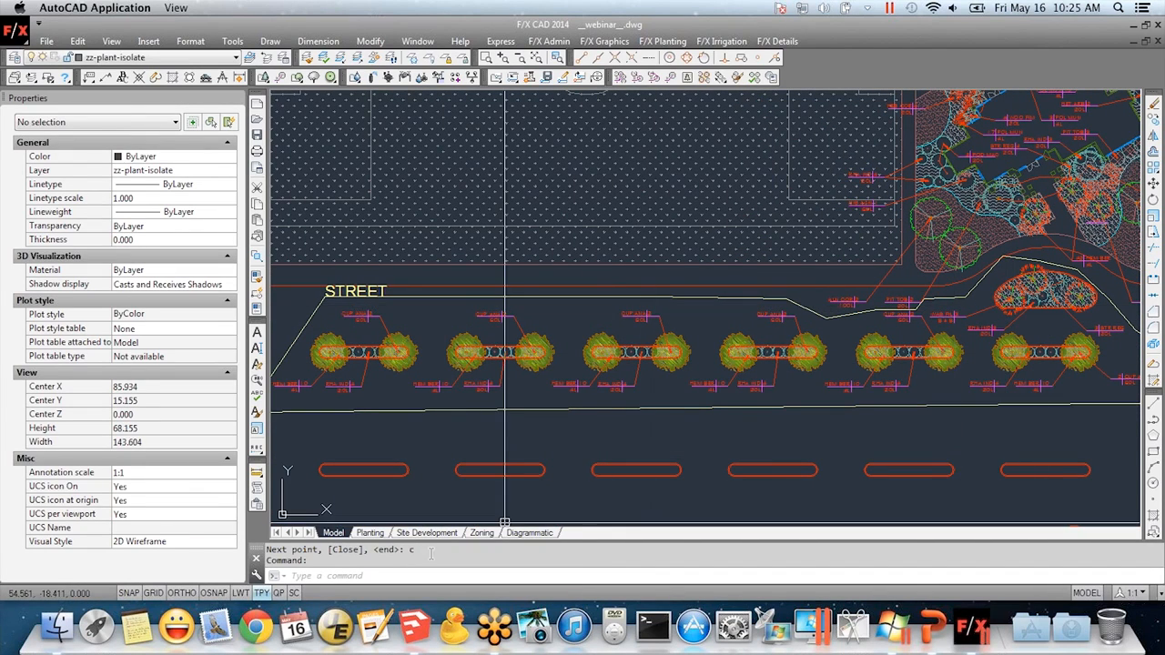
Activate the plan viewport in the Planting layout and apply the STREET work area to it
{"action": "left_click", "coordinate": [370, 532]}
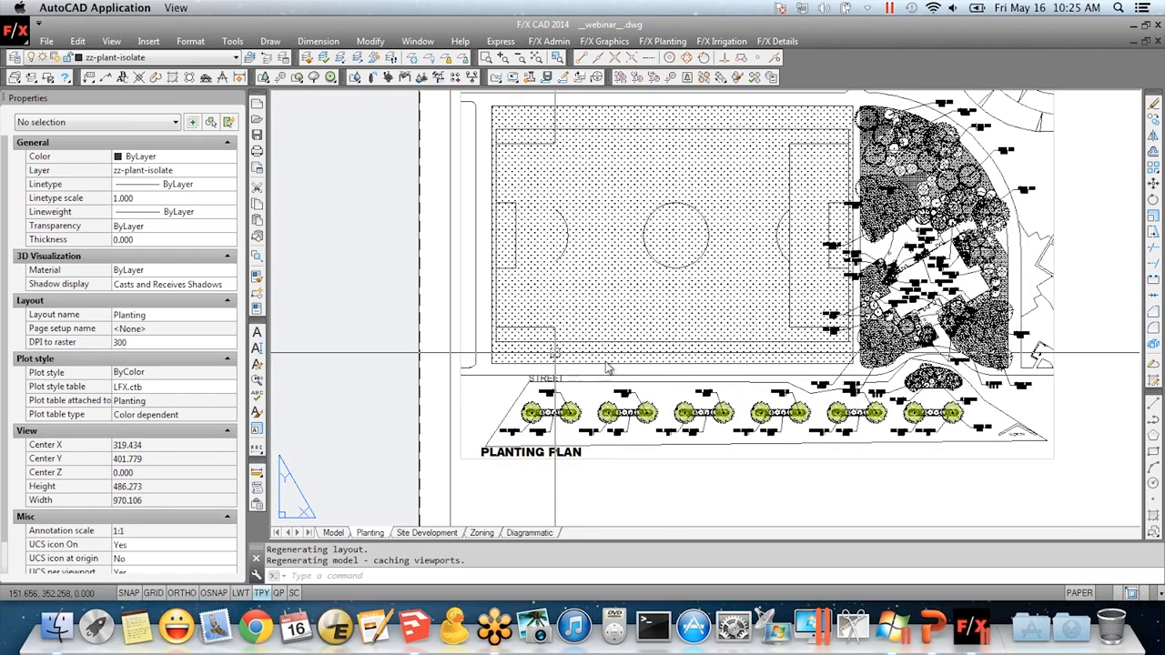
{"action": "middle_click_drag", "start_coordinate": [940, 398], "coordinate": [861, 373]}
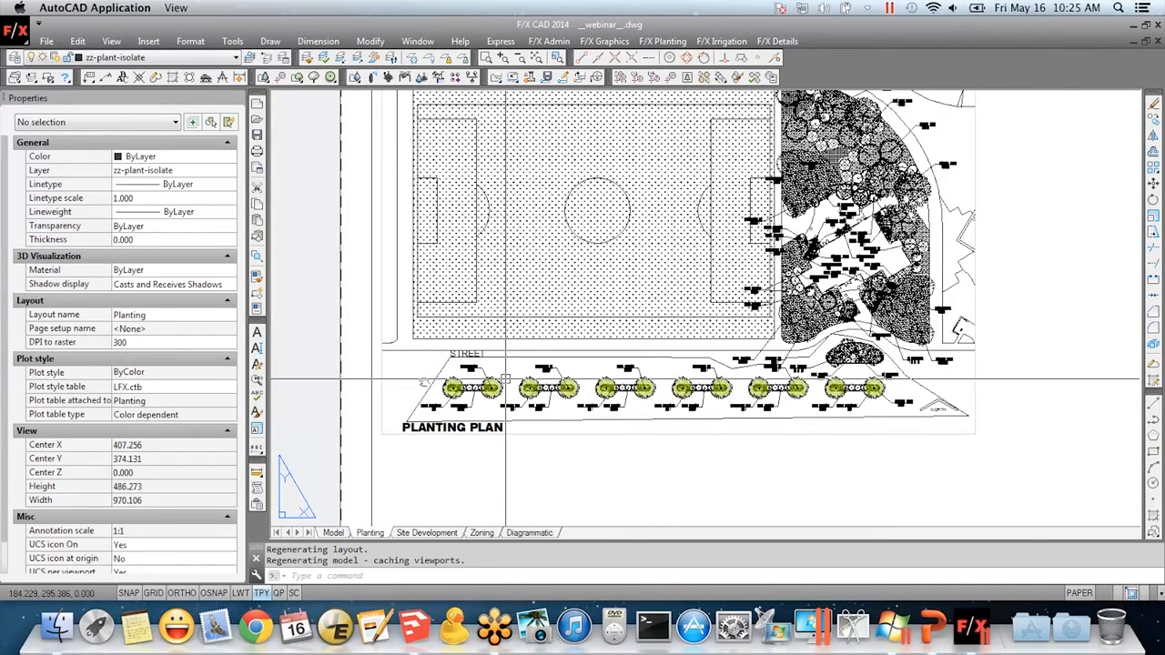
{"action": "double_click", "coordinate": [417, 358]}
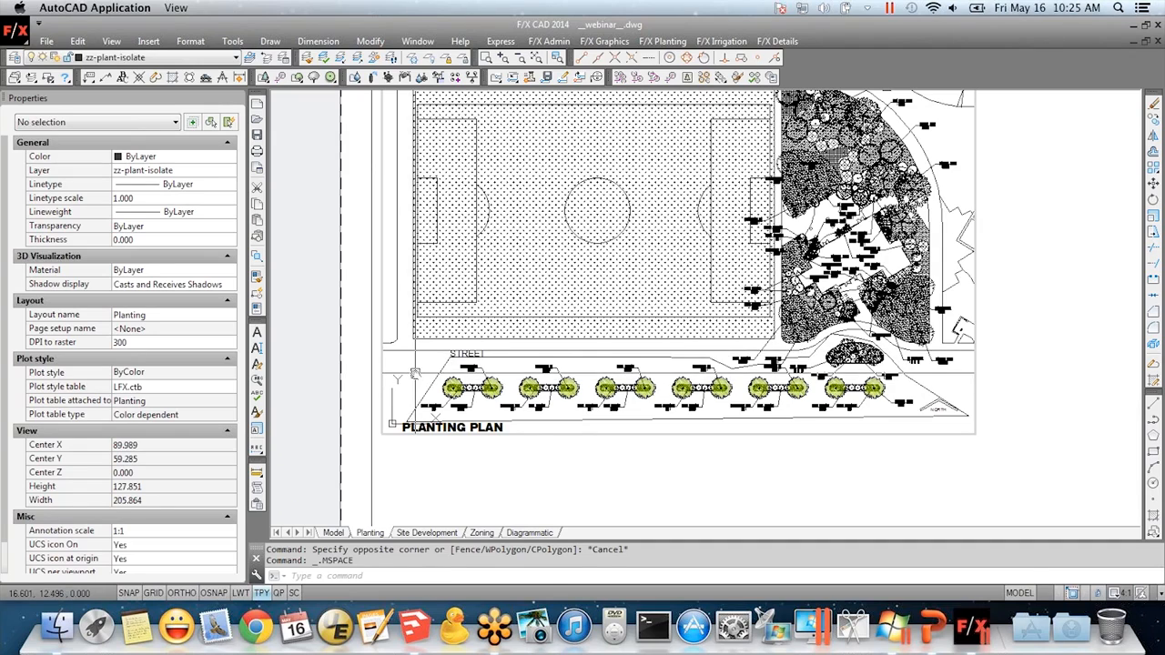
{"action": "left_click", "coordinate": [549, 41]}
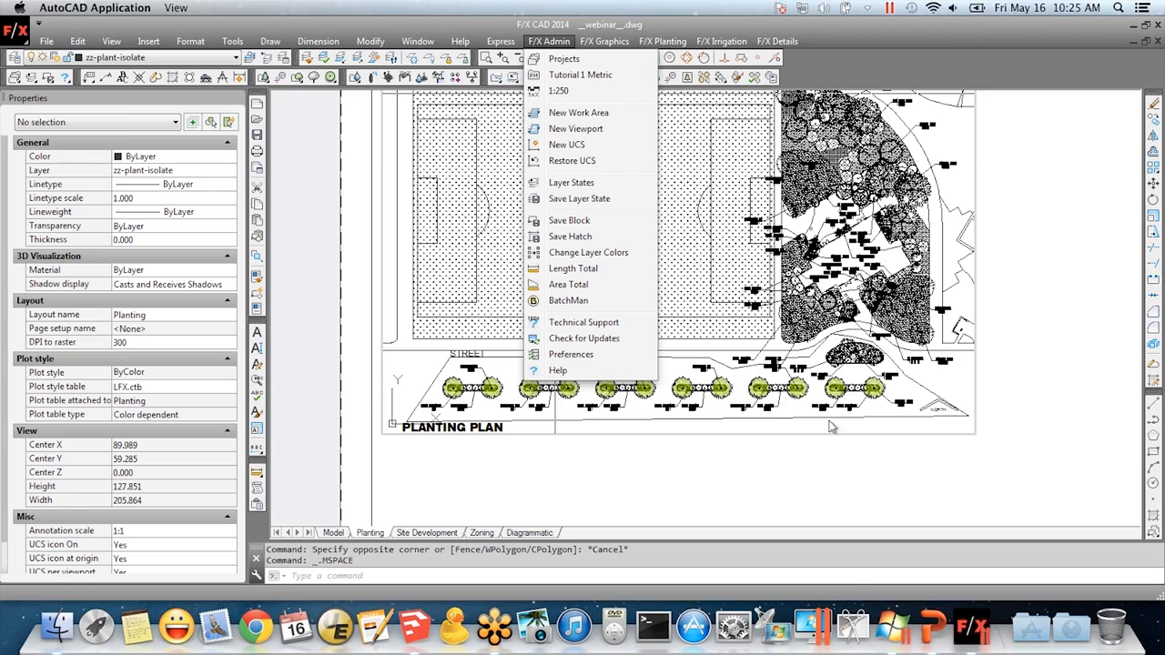
{"action": "left_click", "coordinate": [575, 113]}
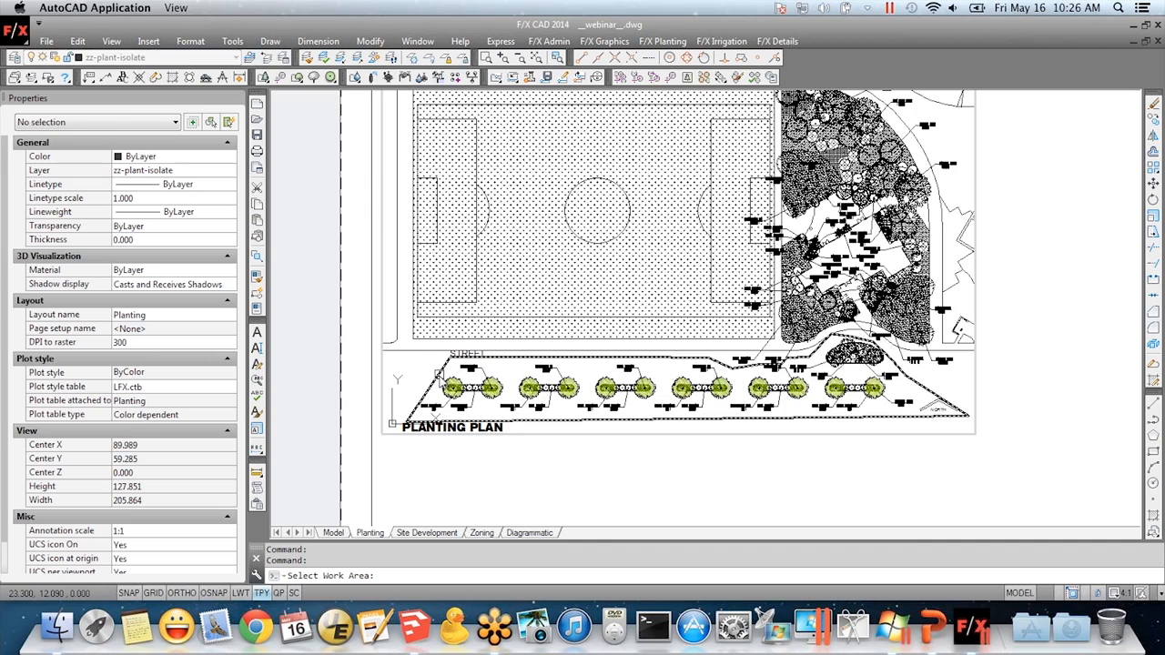
{"action": "left_click", "coordinate": [442, 381]}
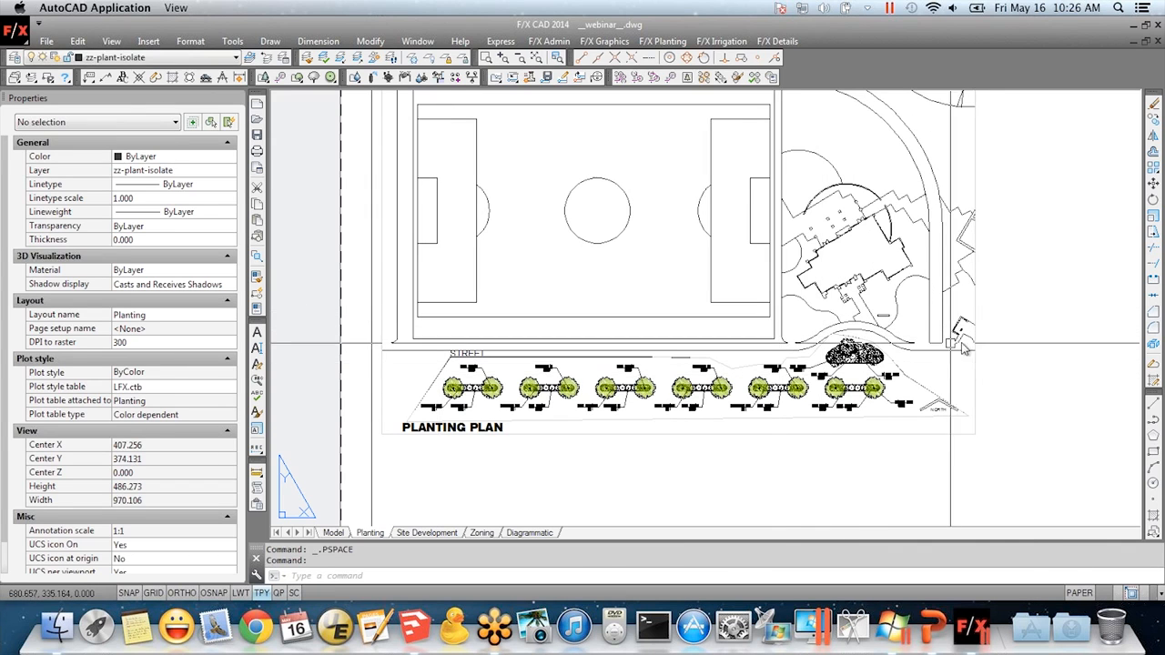
Inspect the plants and labels inside the STREET work area in the layout, and check the viewport by selecting and deselecting it
{"action": "scroll", "coordinate": [856, 412], "scroll_direction": "up", "scroll_amount": 2}
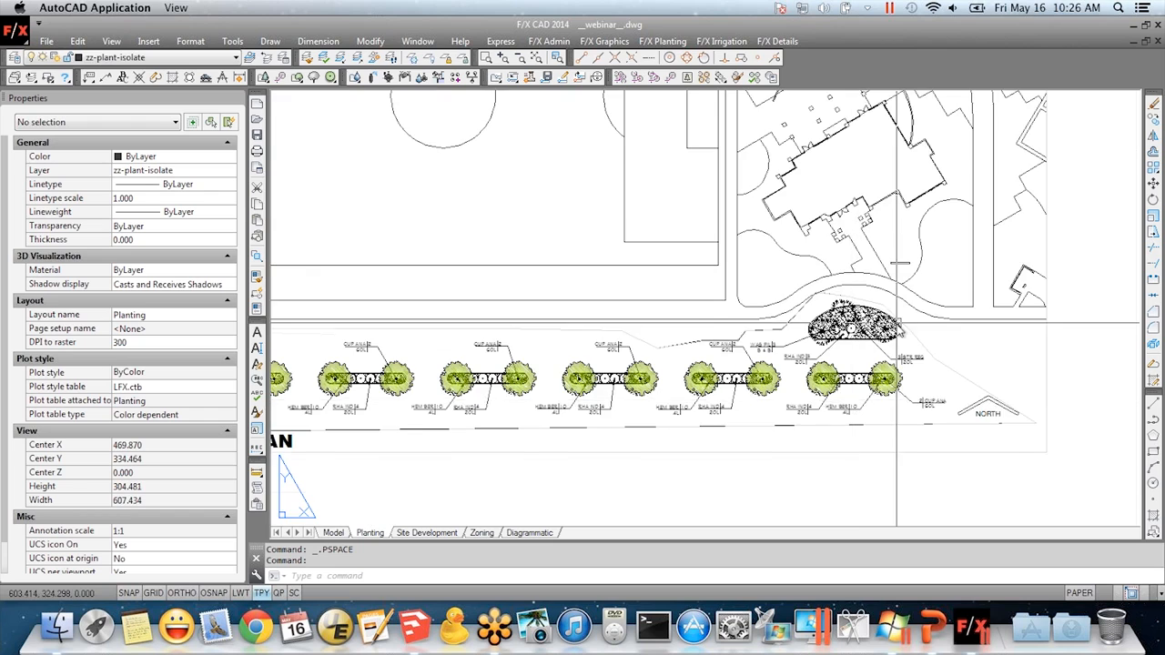
{"action": "scroll", "coordinate": [943, 373], "scroll_direction": "up", "scroll_amount": 2}
{"action": "scroll", "coordinate": [940, 365], "scroll_direction": "down", "scroll_amount": 2}
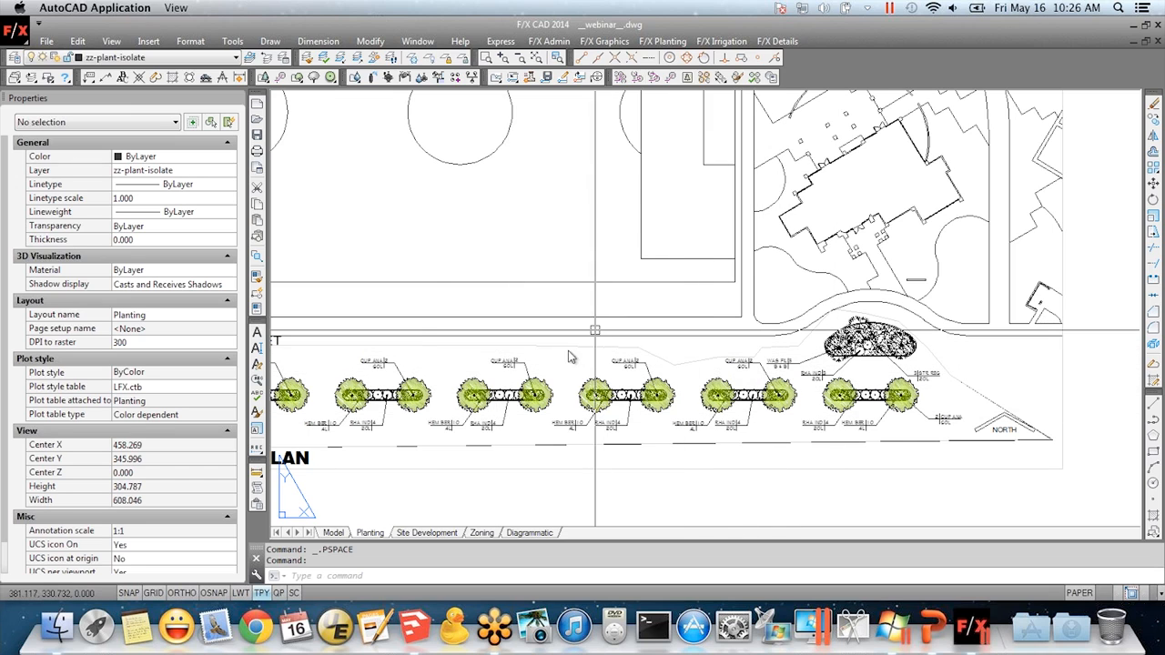
{"action": "scroll", "coordinate": [918, 411], "scroll_direction": "up", "scroll_amount": 4}
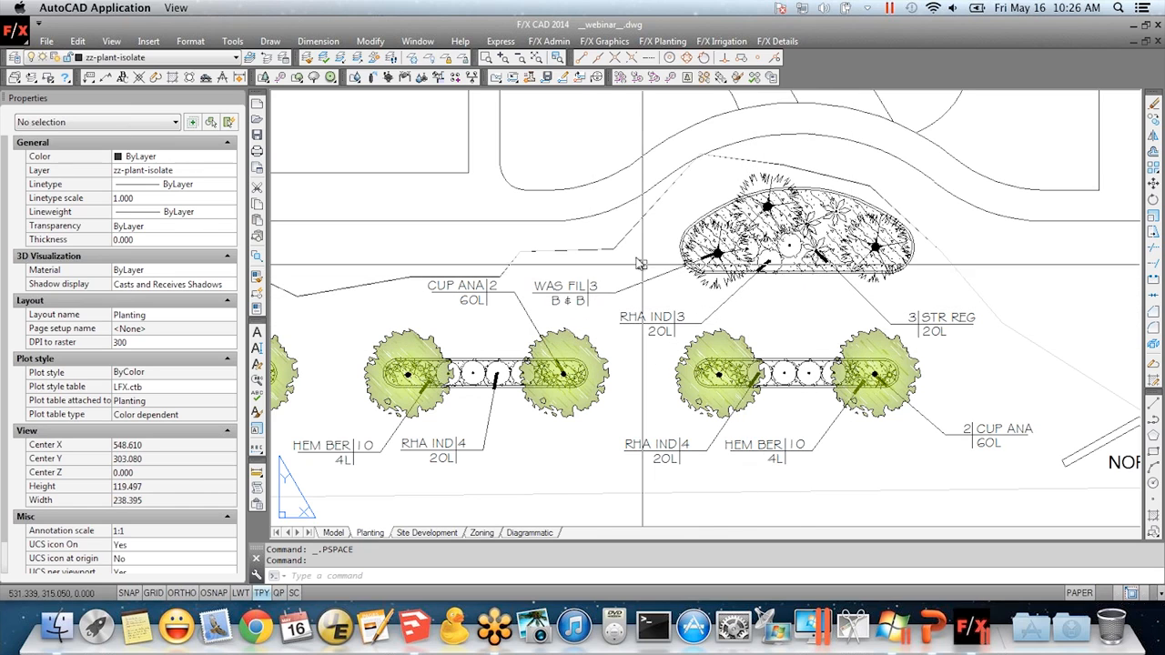
{"action": "scroll", "coordinate": [845, 346], "scroll_direction": "down", "scroll_amount": 2}
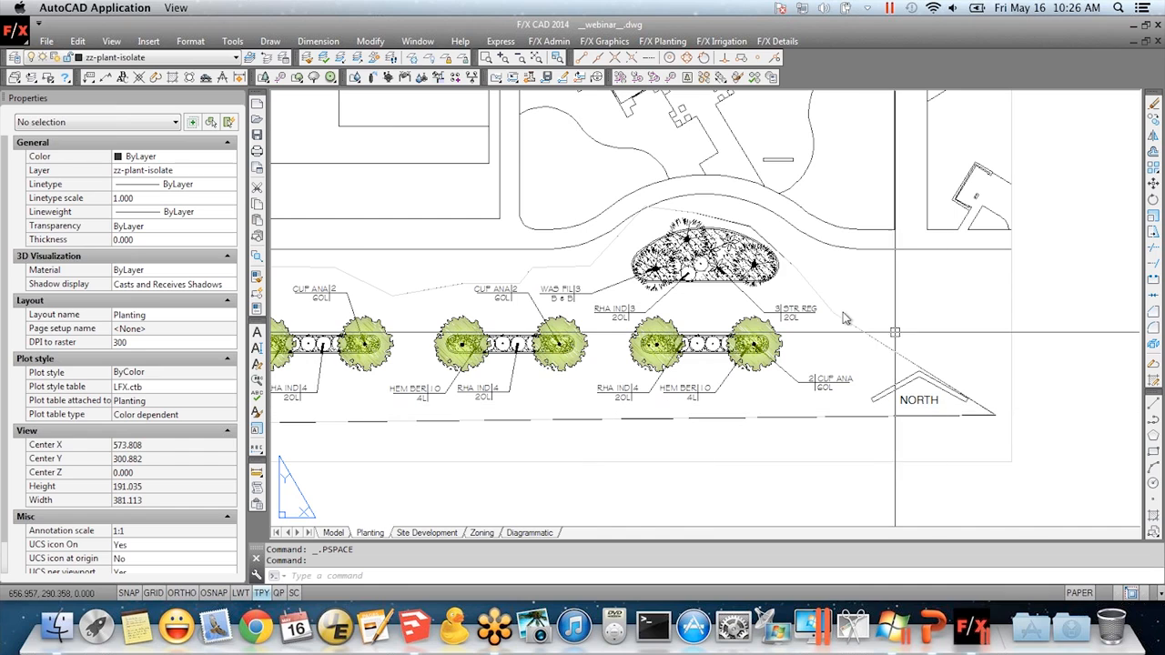
{"action": "middle_click_drag", "start_coordinate": [396, 291], "coordinate": [436, 263]}
{"action": "left_click", "coordinate": [534, 435]}
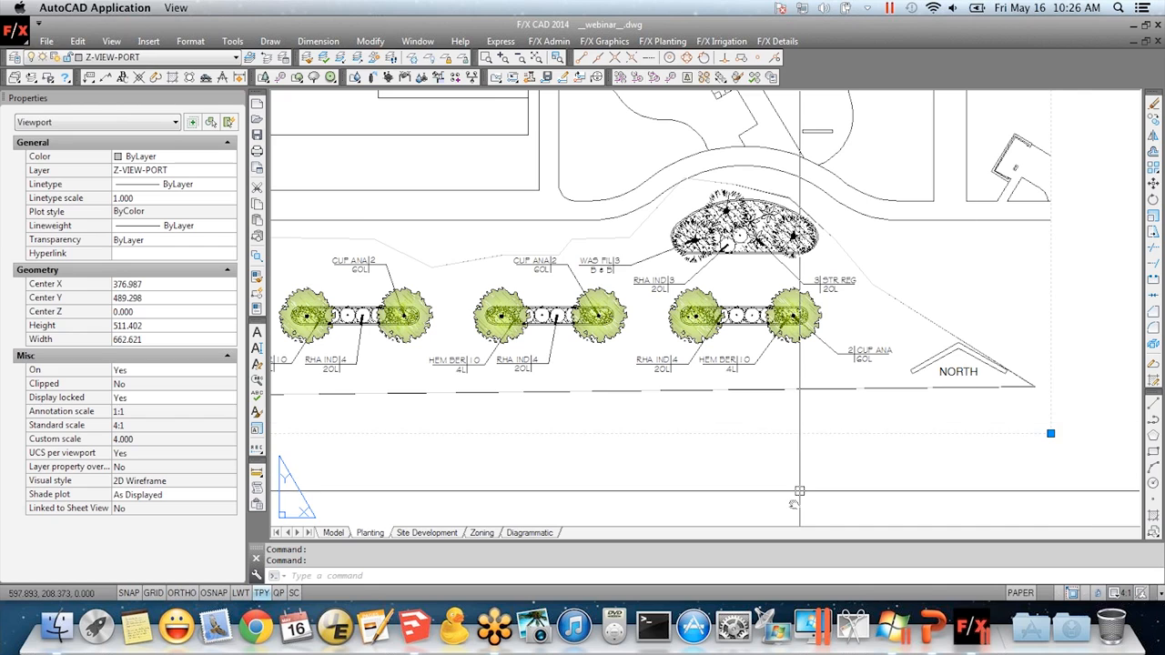
{"action": "left_click", "coordinate": [582, 486]}
{"action": "key", "text": "Escape"}
{"action": "key", "text": "Escape"}
{"action": "key", "text": "Escape"}
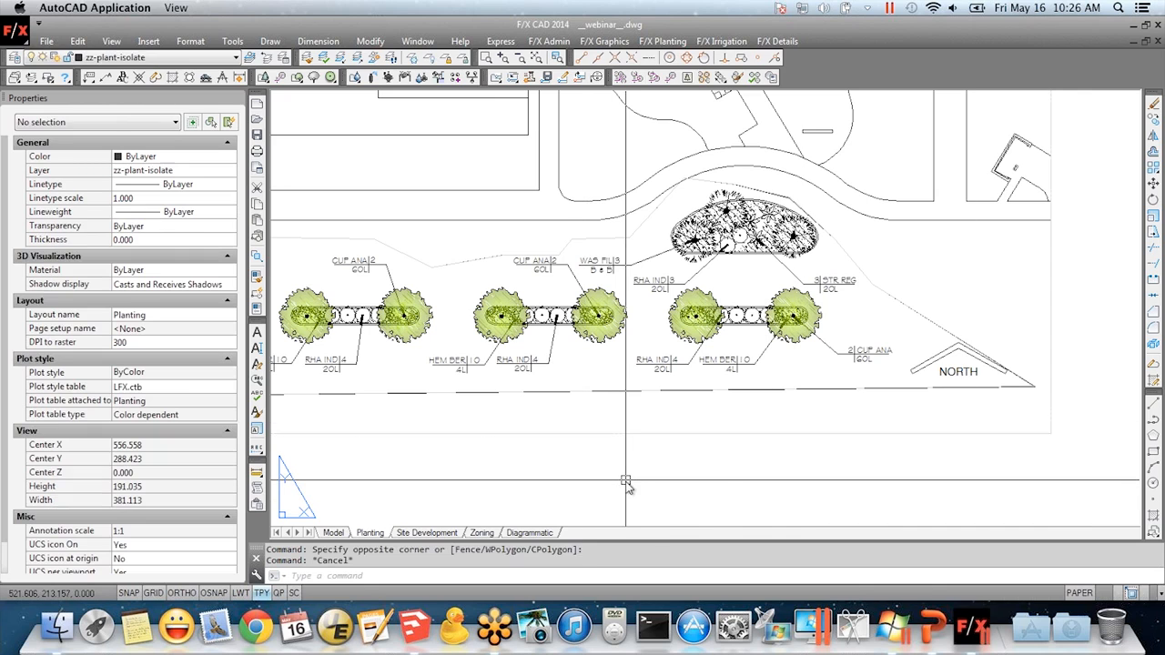
Generate a plant schedule for the STREET work area, titled PLANT SCHEDULE STREET, and place it east of the plan in the Planting layout
{"action": "scroll", "coordinate": [722, 480], "scroll_direction": "down", "scroll_amount": 2}
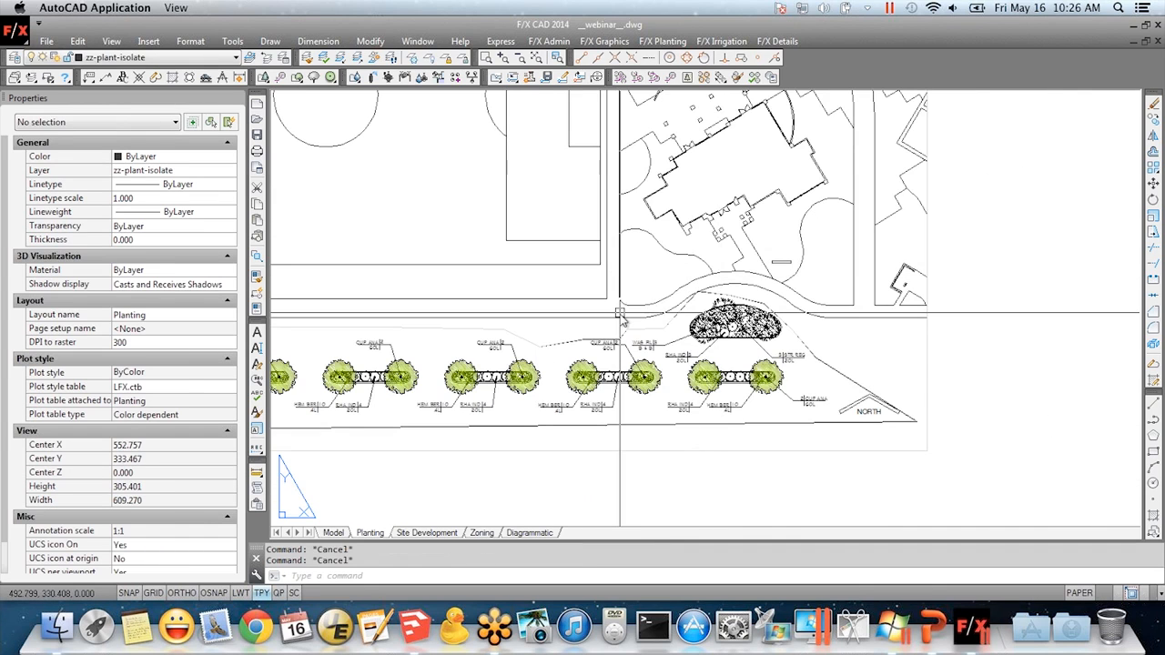
{"action": "middle_click_drag", "start_coordinate": [538, 305], "coordinate": [713, 301]}
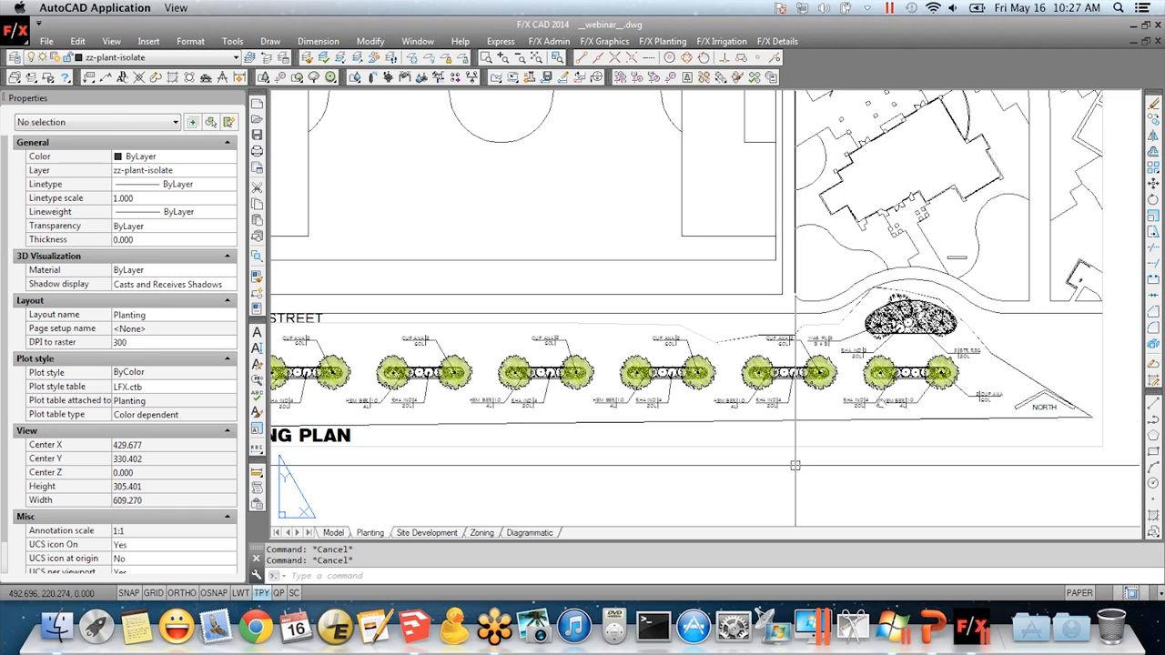
{"action": "middle_click_drag", "start_coordinate": [1117, 323], "coordinate": [869, 284]}
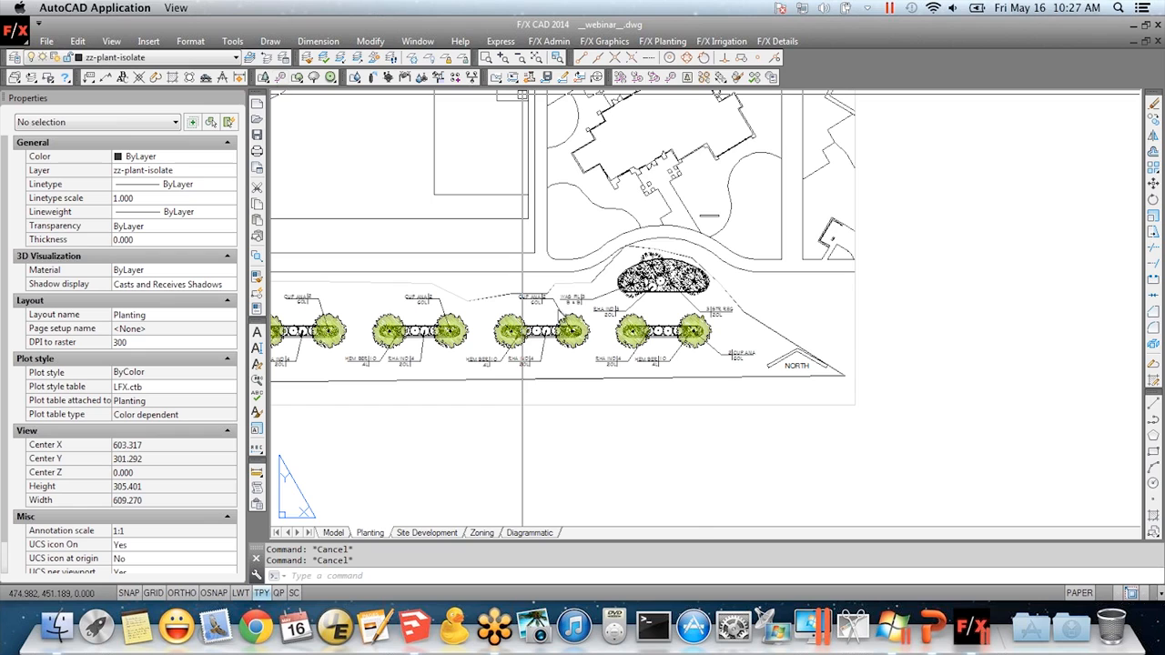
{"action": "left_click", "coordinate": [263, 78]}
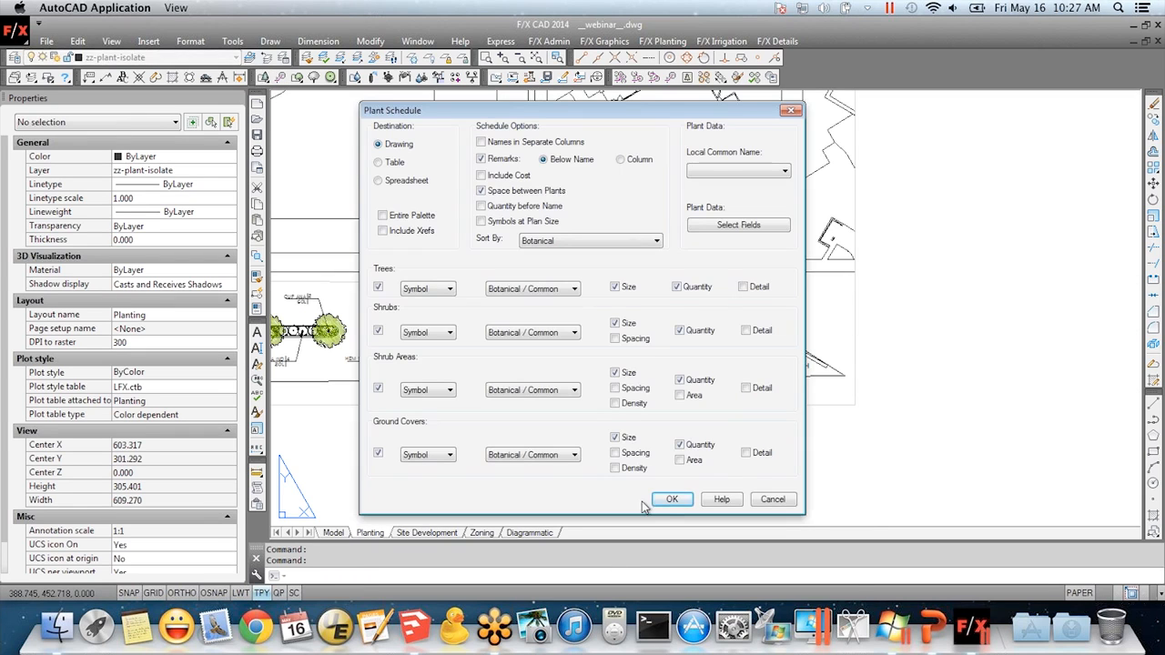
{"action": "left_click", "coordinate": [672, 501]}
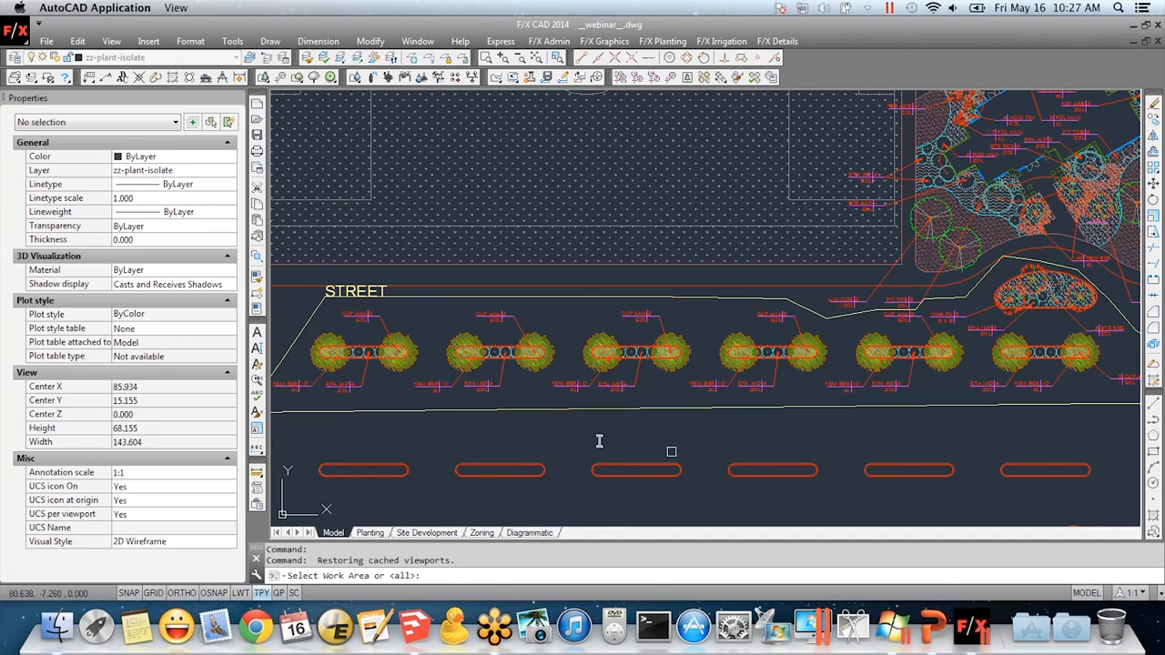
{"action": "key", "text": "Return"}
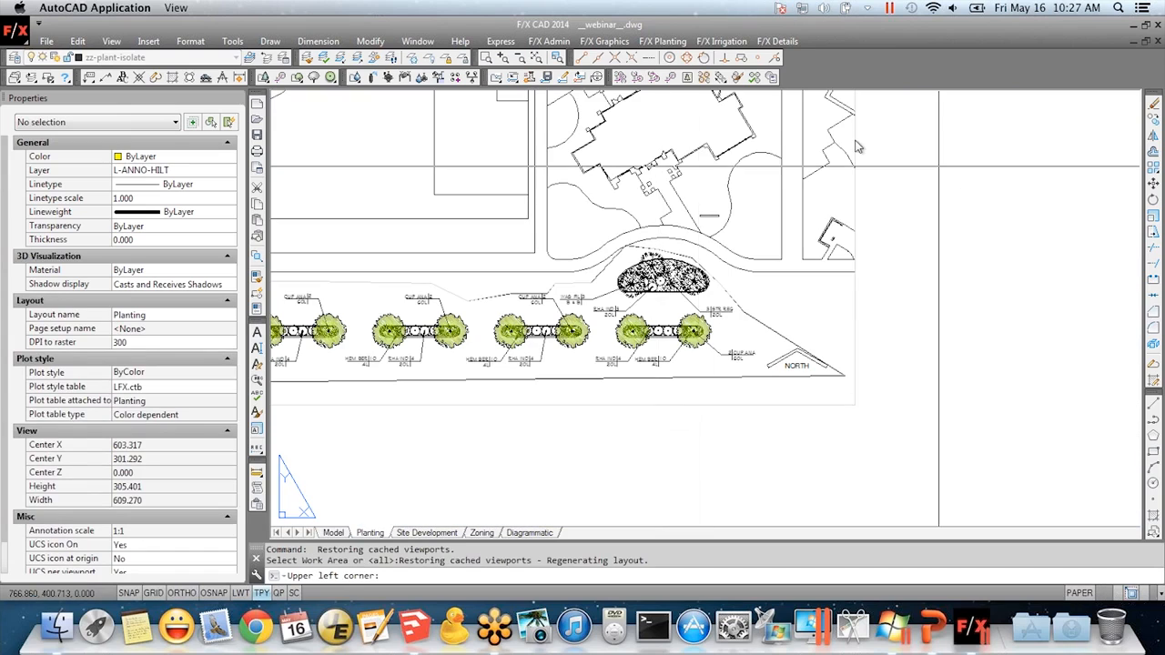
{"action": "left_click", "coordinate": [878, 110]}
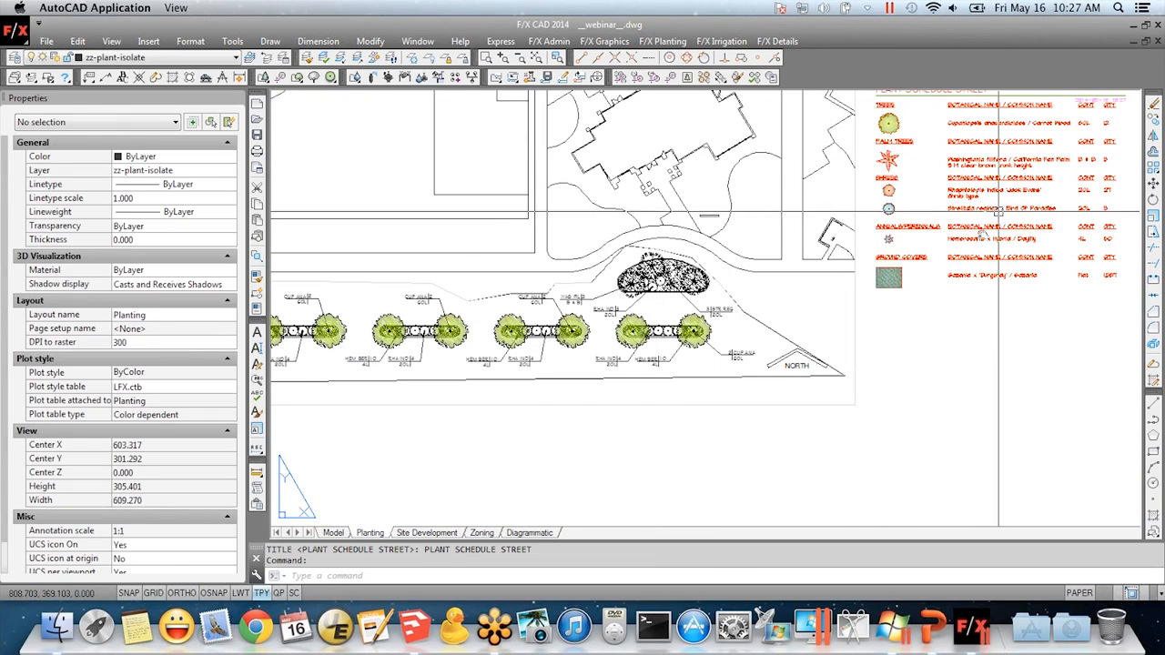
Regenerate all viewports and review the symbols, names, container sizes and quantities in the street plant schedule beside the plan
{"action": "middle_click_drag", "start_coordinate": [998, 208], "coordinate": [914, 290]}
{"action": "type", "text": "rea"}
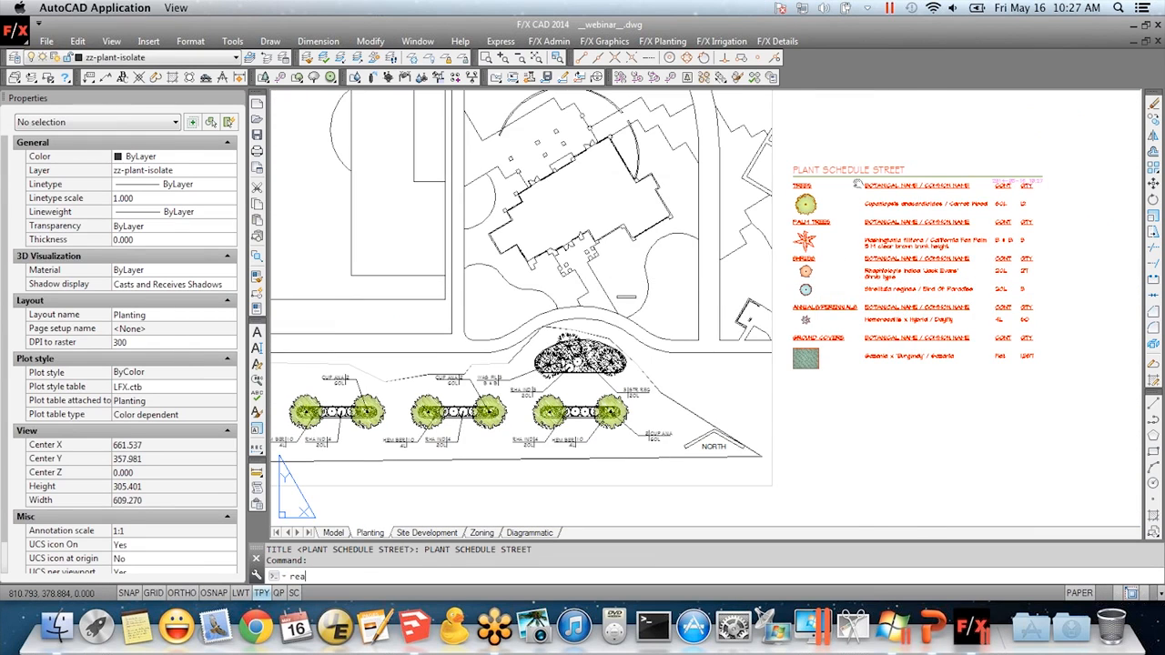
{"action": "key", "text": "Return"}
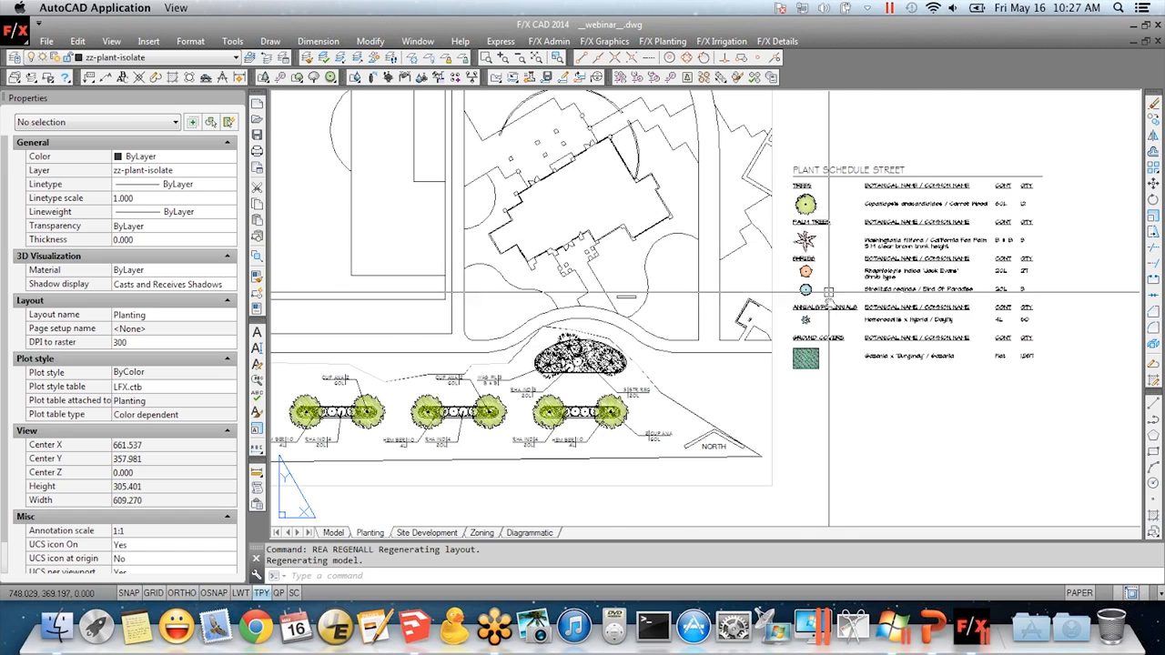
{"action": "scroll", "coordinate": [828, 291], "scroll_direction": "up", "scroll_amount": 1}
{"action": "scroll", "coordinate": [719, 213], "scroll_direction": "up", "scroll_amount": 1}
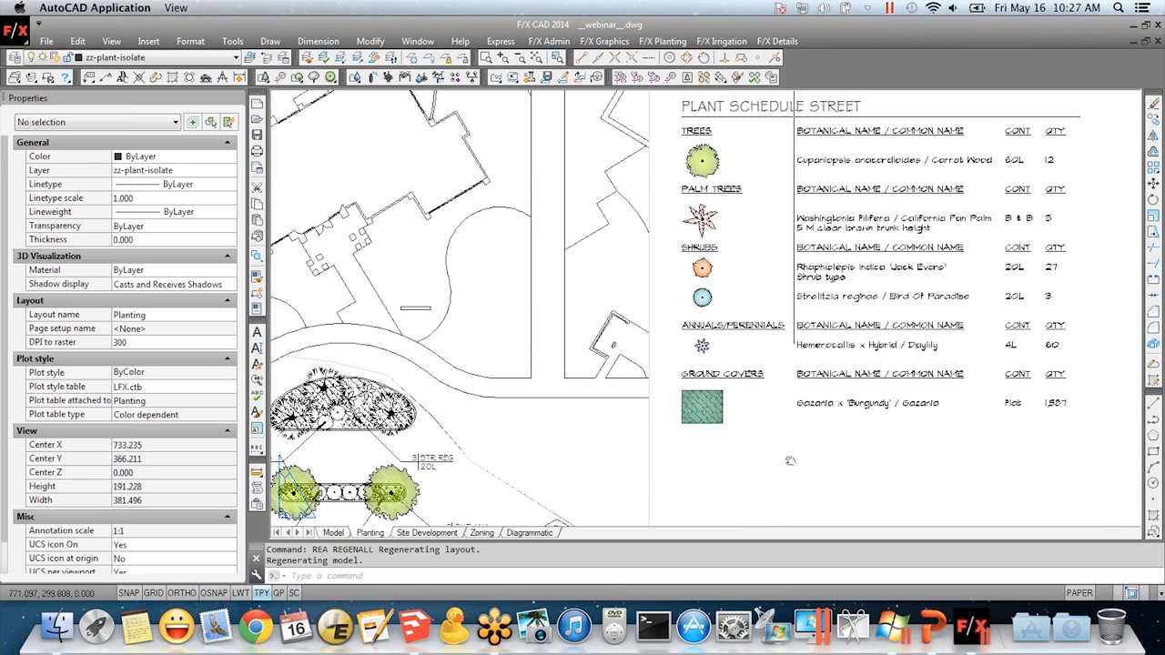
{"action": "scroll", "coordinate": [790, 461], "scroll_direction": "down", "scroll_amount": 3}
{"action": "middle_click_drag", "start_coordinate": [757, 526], "coordinate": [721, 344]}
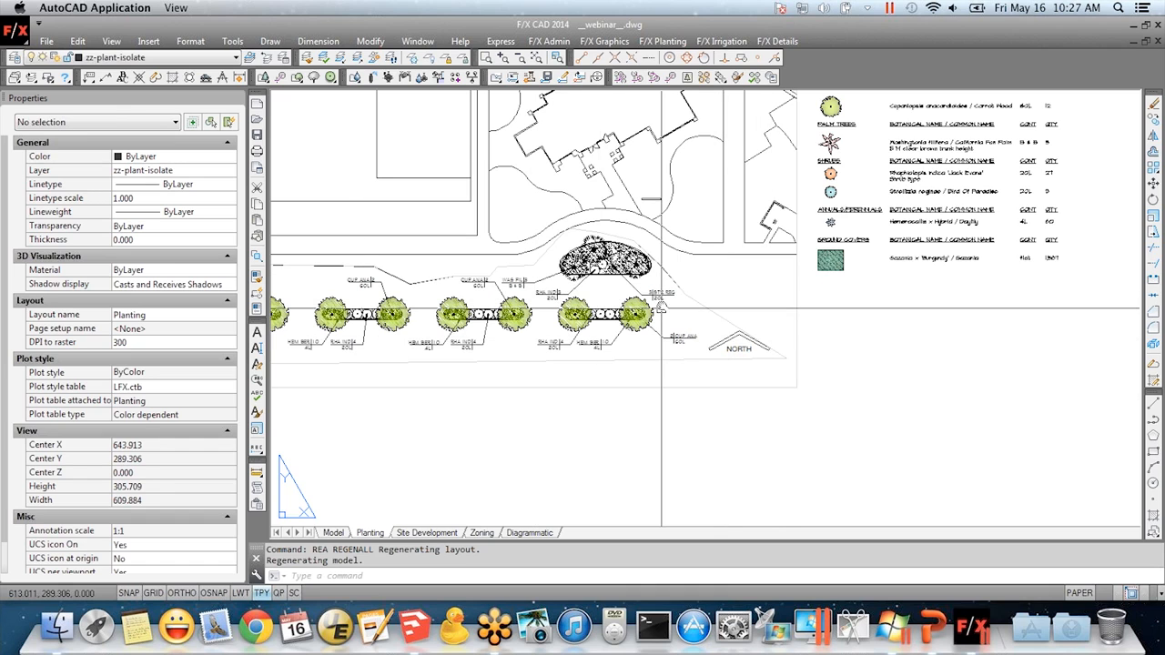
{"action": "middle_click_drag", "start_coordinate": [654, 288], "coordinate": [640, 411]}
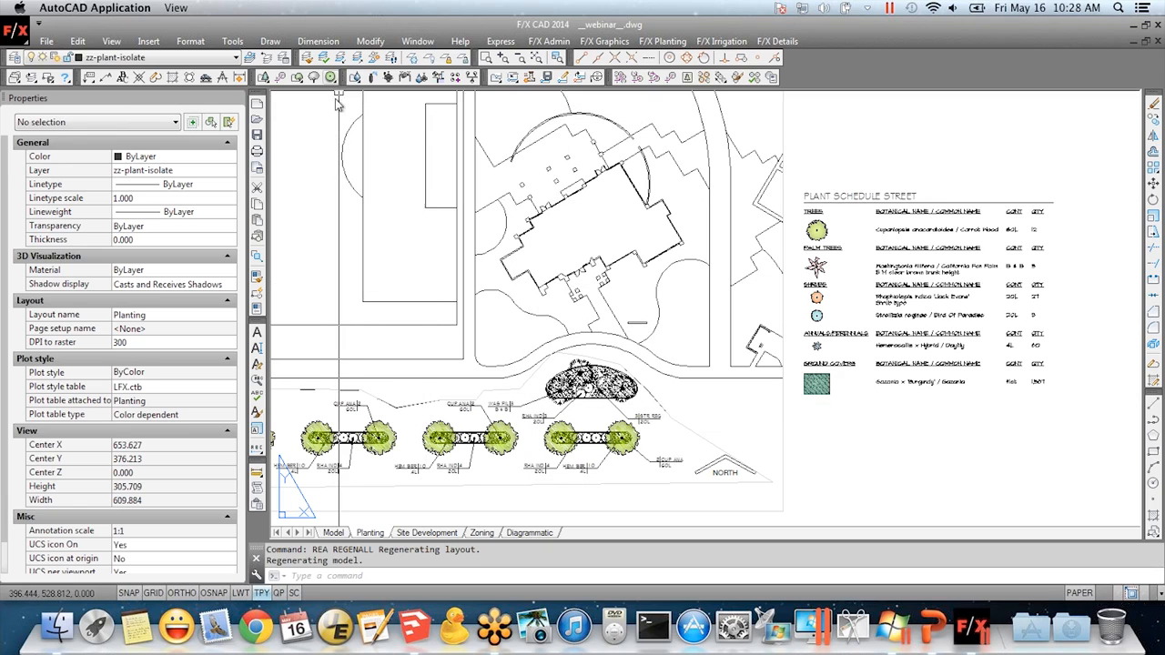
{"action": "left_click_drag", "start_coordinate": [331, 77], "coordinate": [406, 109]}
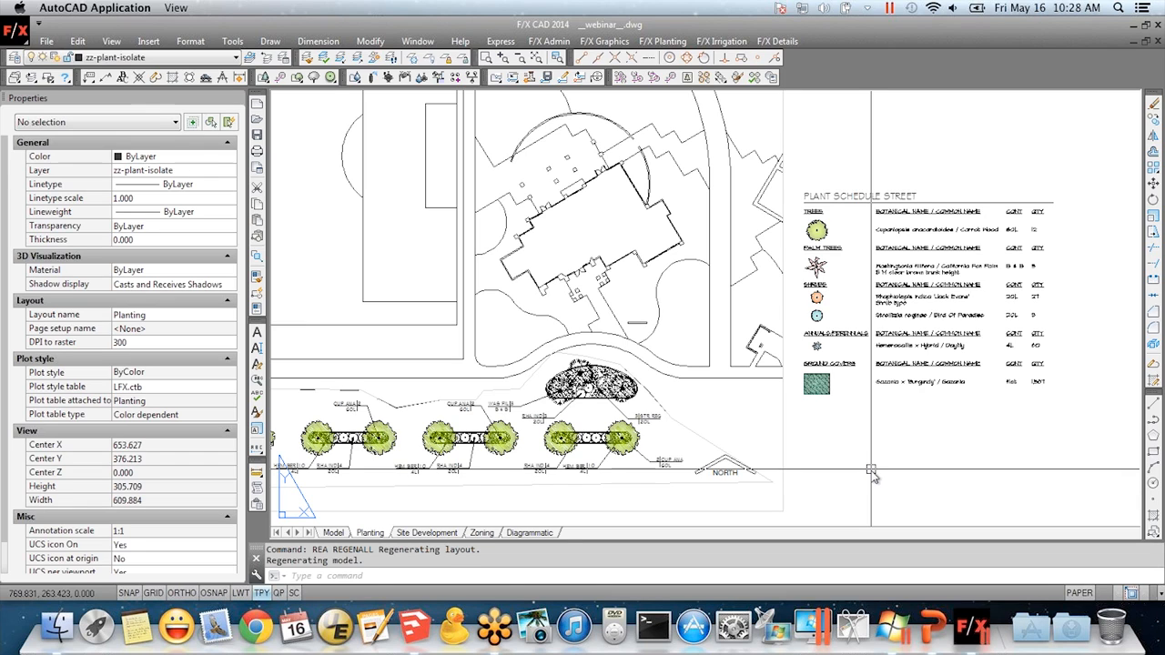
Return to model space and export the placement of the drawing's plants through the SketchUp Connection
{"action": "left_click", "coordinate": [333, 532]}
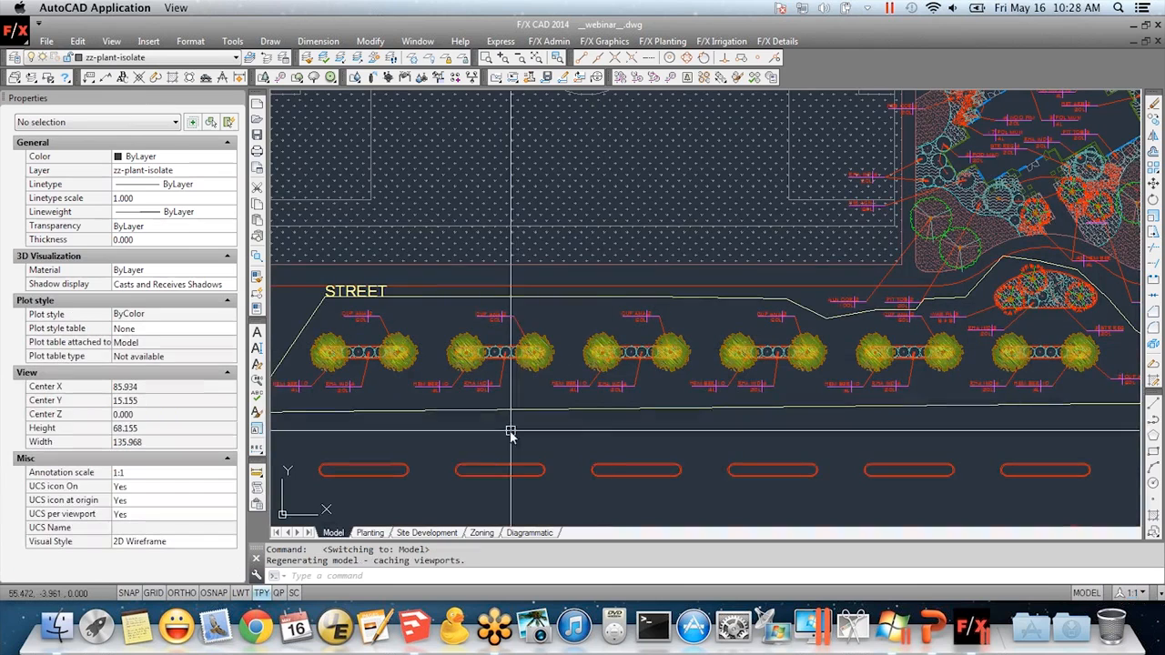
{"action": "scroll", "coordinate": [421, 311], "scroll_direction": "up", "scroll_amount": 3}
{"action": "middle_click_drag", "start_coordinate": [910, 259], "coordinate": [900, 384]}
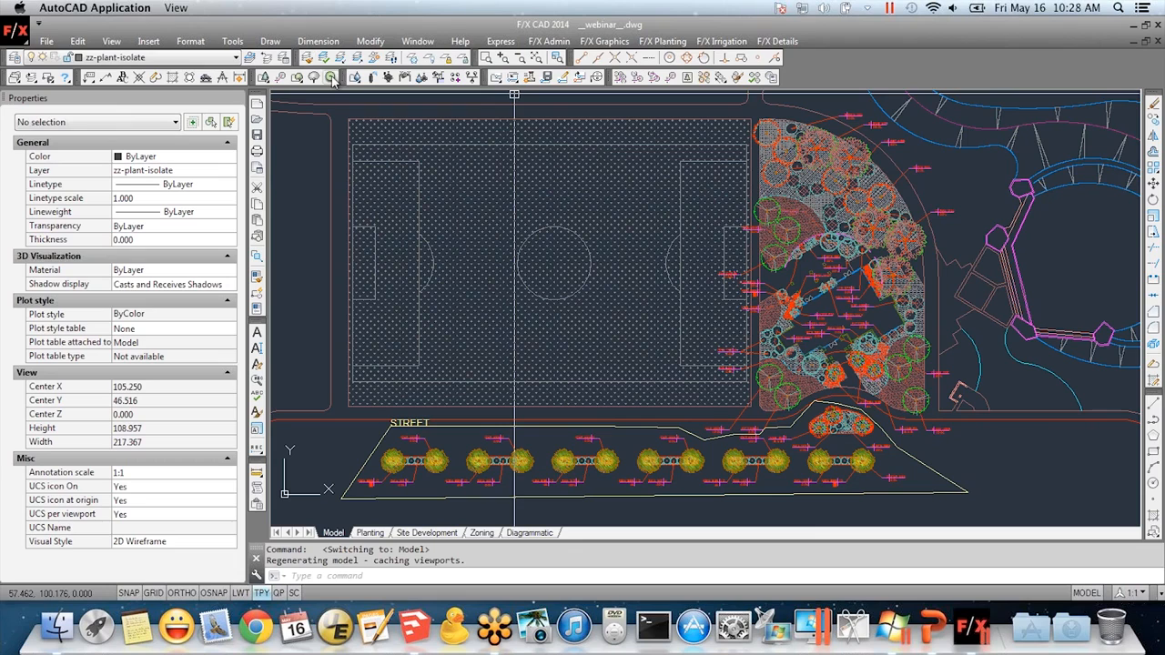
{"action": "left_click", "coordinate": [332, 144]}
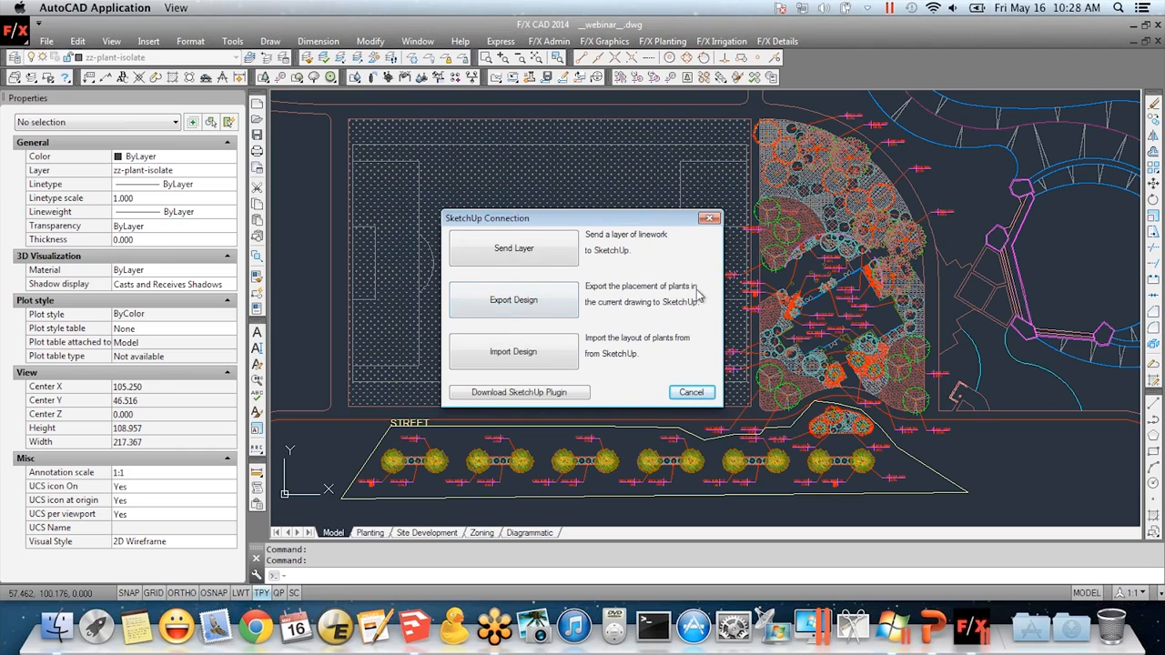
{"action": "left_click", "coordinate": [515, 306]}
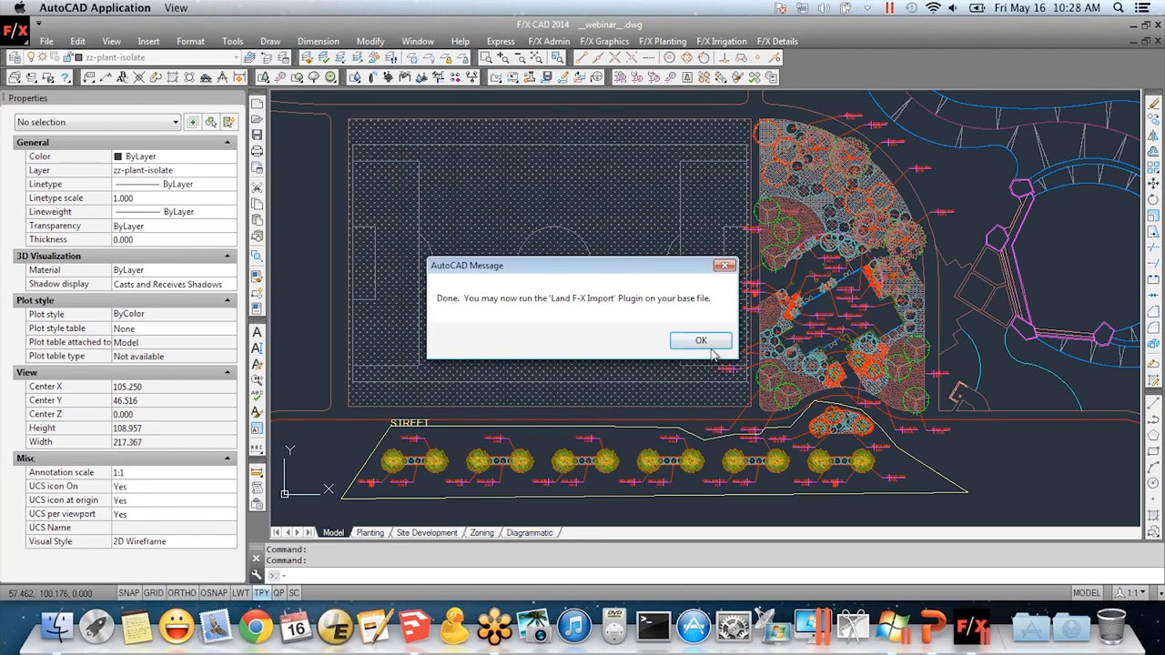
{"action": "left_click", "coordinate": [711, 343]}
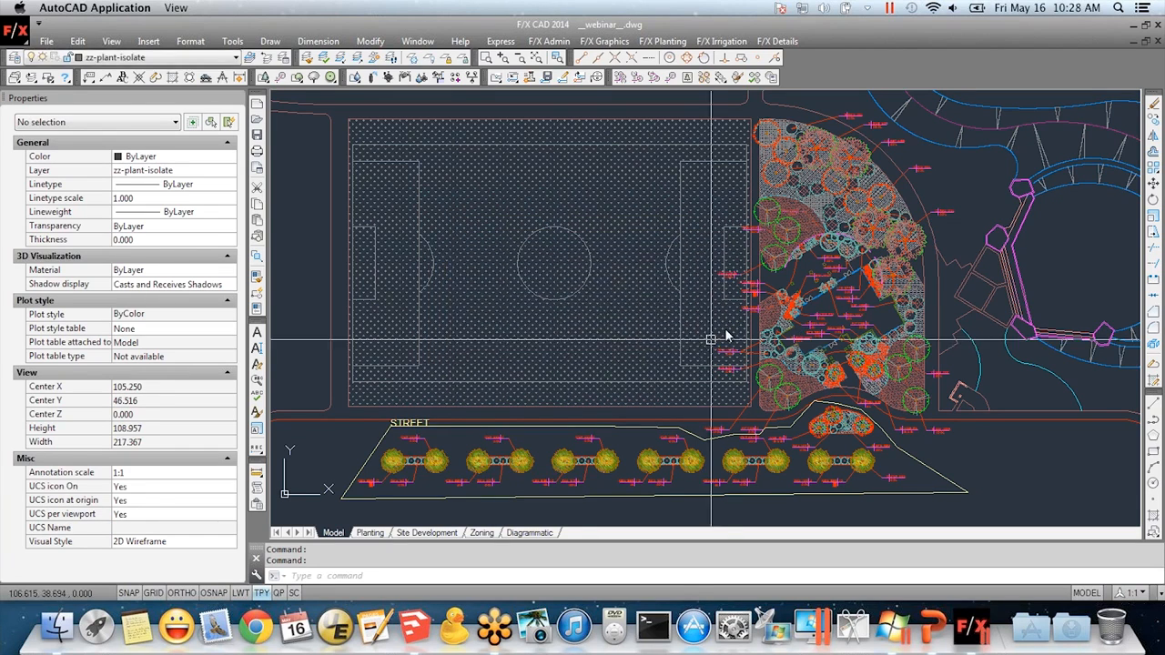
Switch to SketchUp and examine the Community Center model's planting areas, parking islands and the model origin near the street
{"action": "left_click", "coordinate": [413, 632]}
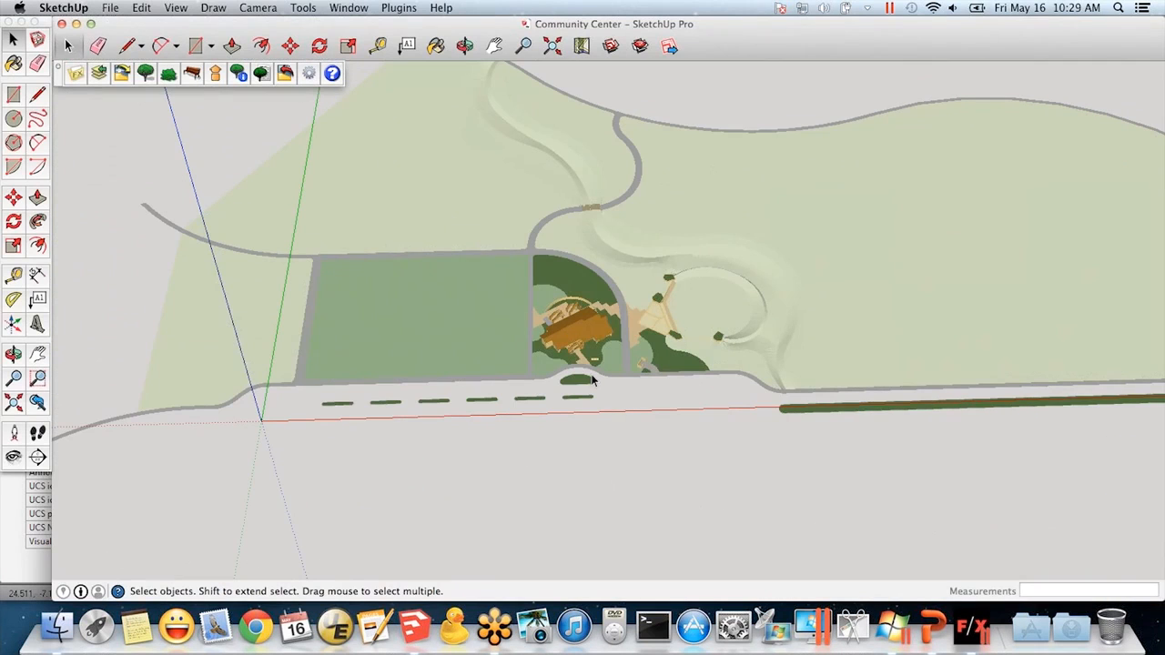
{"action": "middle_click_drag", "start_coordinate": [716, 424], "coordinate": [710, 320]}
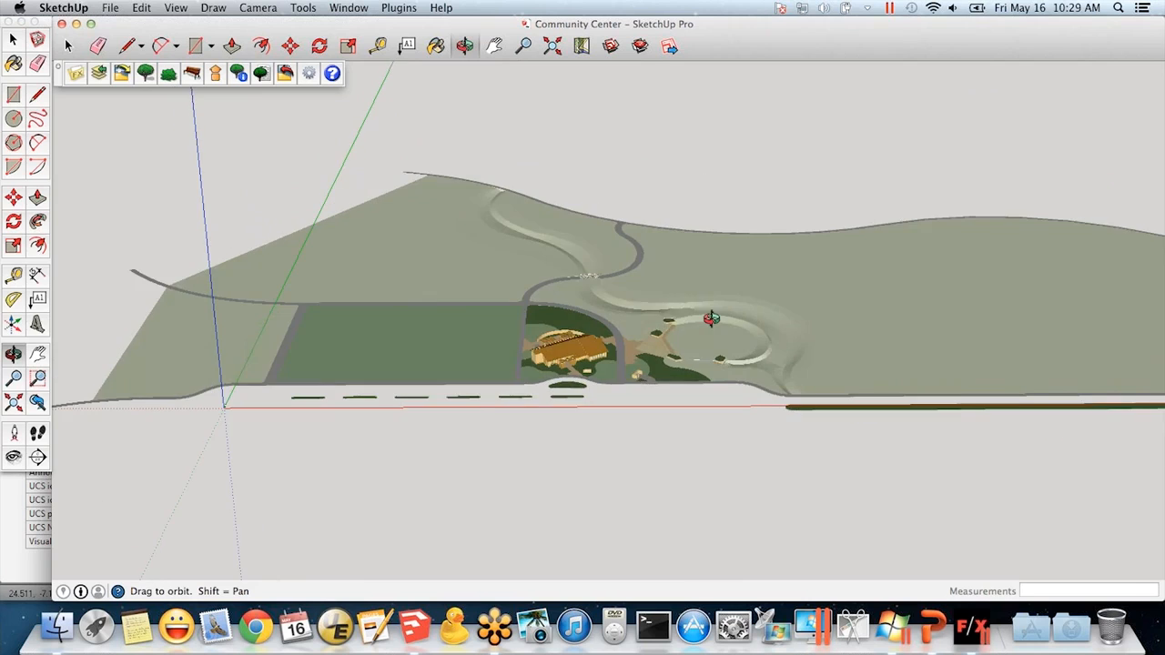
{"action": "scroll", "coordinate": [553, 344], "scroll_direction": "up", "scroll_amount": 5}
{"action": "middle_click_drag", "start_coordinate": [640, 449], "coordinate": [754, 443]}
{"action": "middle_click_drag", "start_coordinate": [463, 393], "coordinate": [722, 486]}
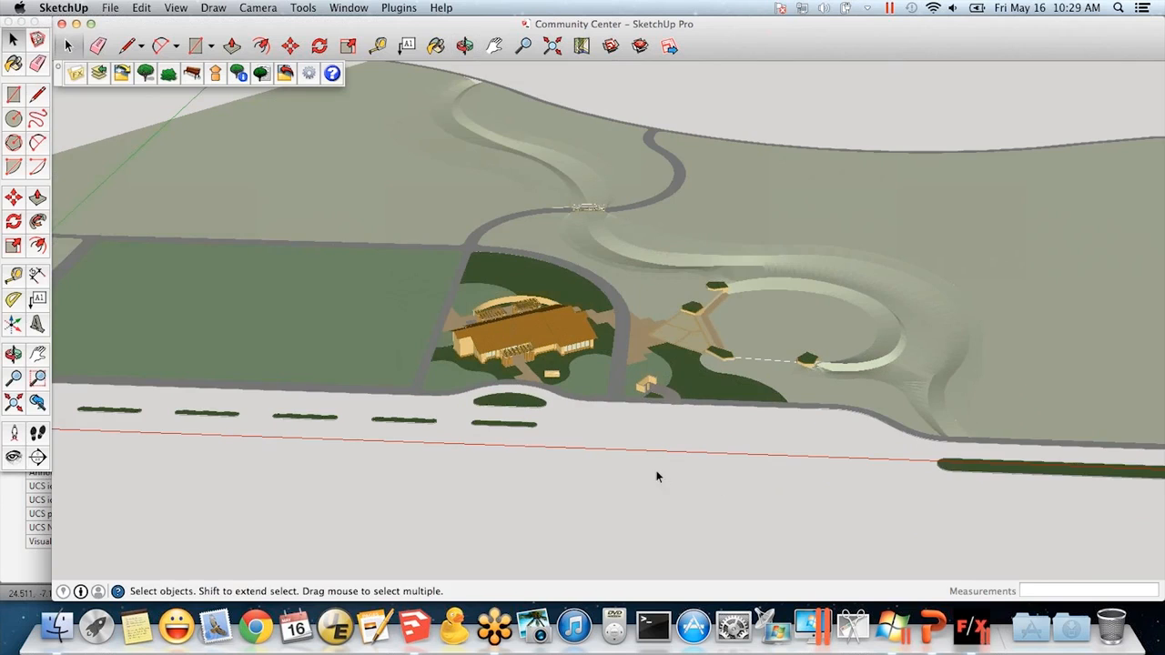
{"action": "middle_click_drag", "start_coordinate": [519, 491], "coordinate": [466, 413]}
{"action": "scroll", "coordinate": [466, 411], "scroll_direction": "down", "scroll_amount": 5}
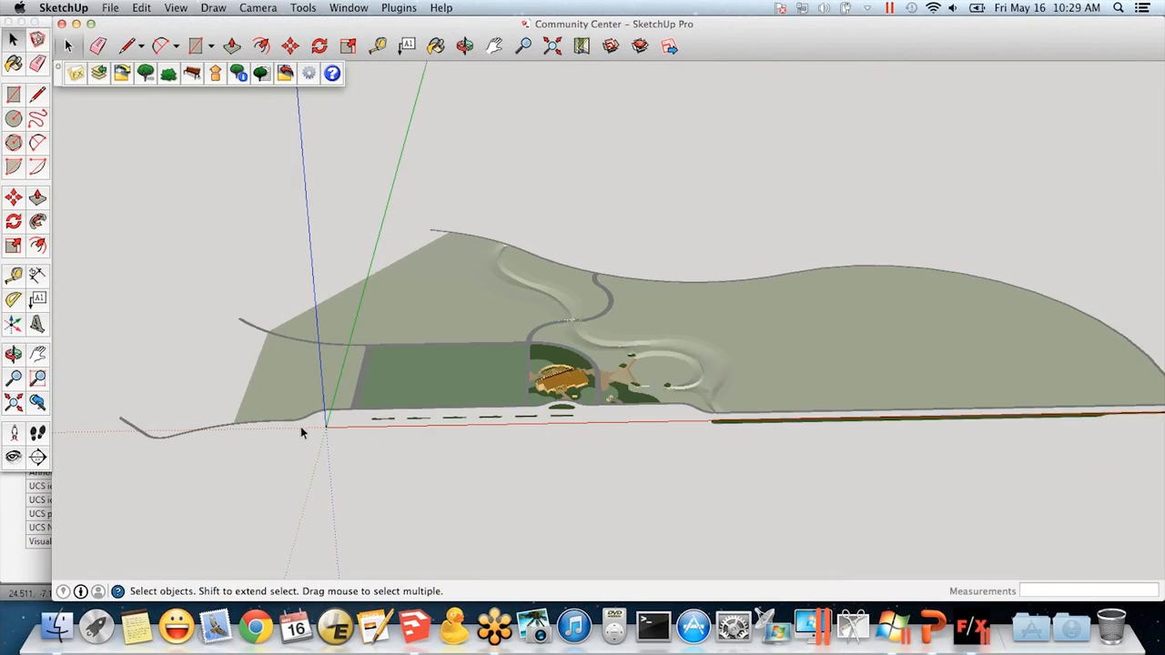
{"action": "scroll", "coordinate": [311, 428], "scroll_direction": "up", "scroll_amount": 5}
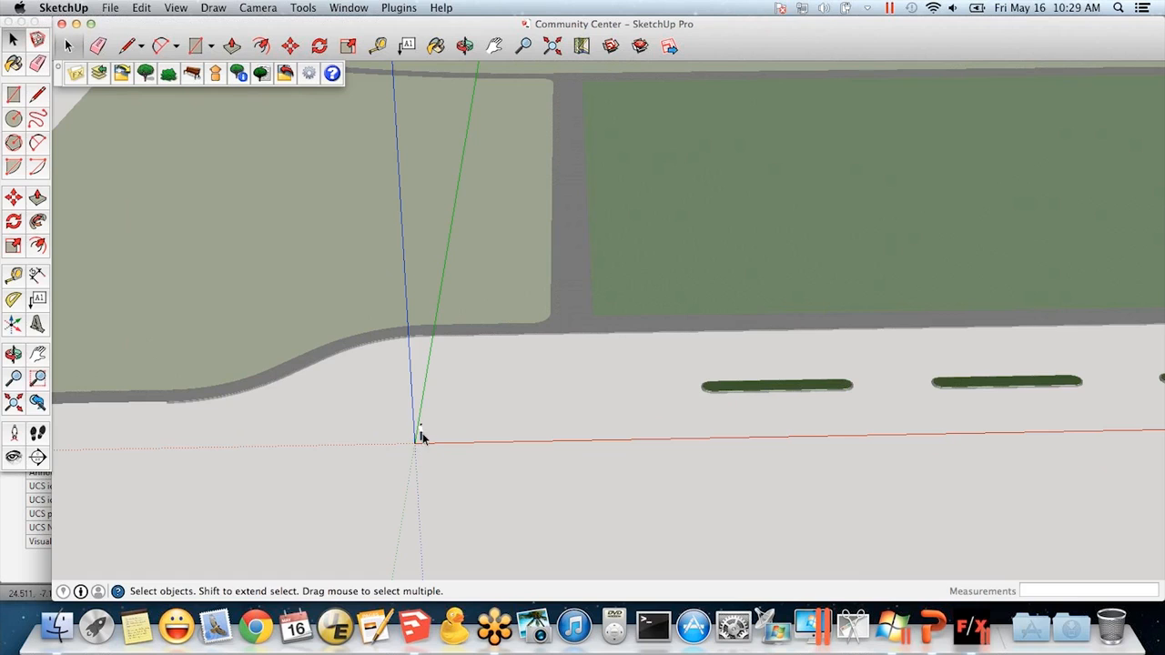
{"action": "scroll", "coordinate": [416, 433], "scroll_direction": "up", "scroll_amount": 5}
{"action": "scroll", "coordinate": [421, 442], "scroll_direction": "down", "scroll_amount": 5}
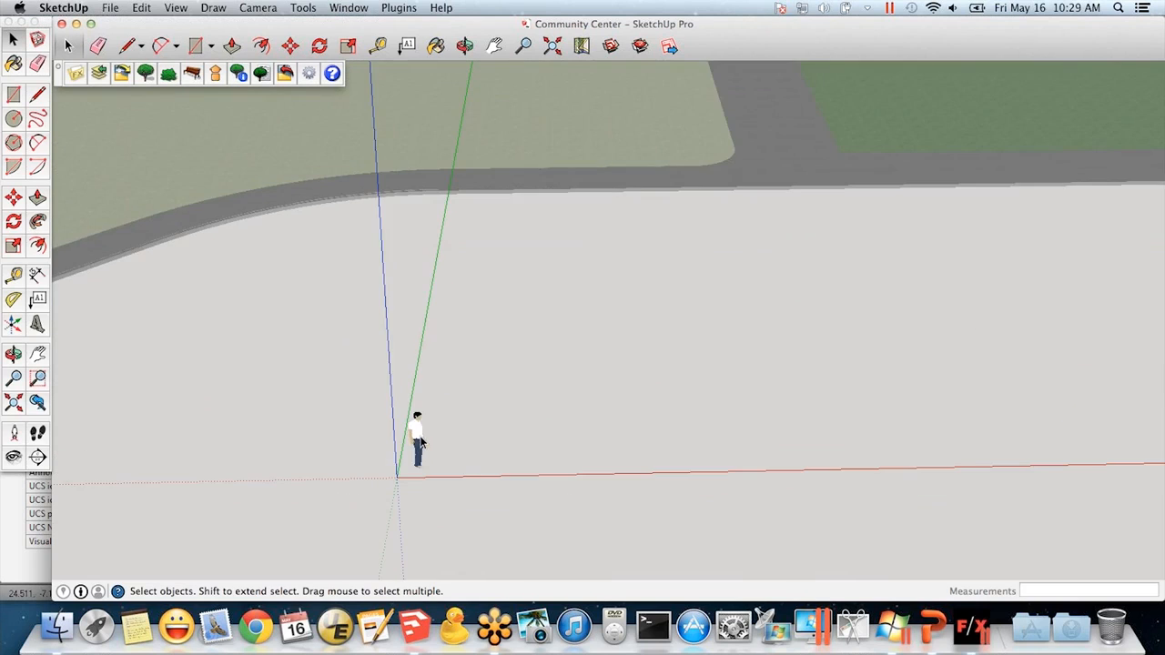
Switch to AutoCAD and examine where the drawing's origin lies relative to the street and planting, for comparison with the model
{"action": "left_click", "coordinate": [972, 630]}
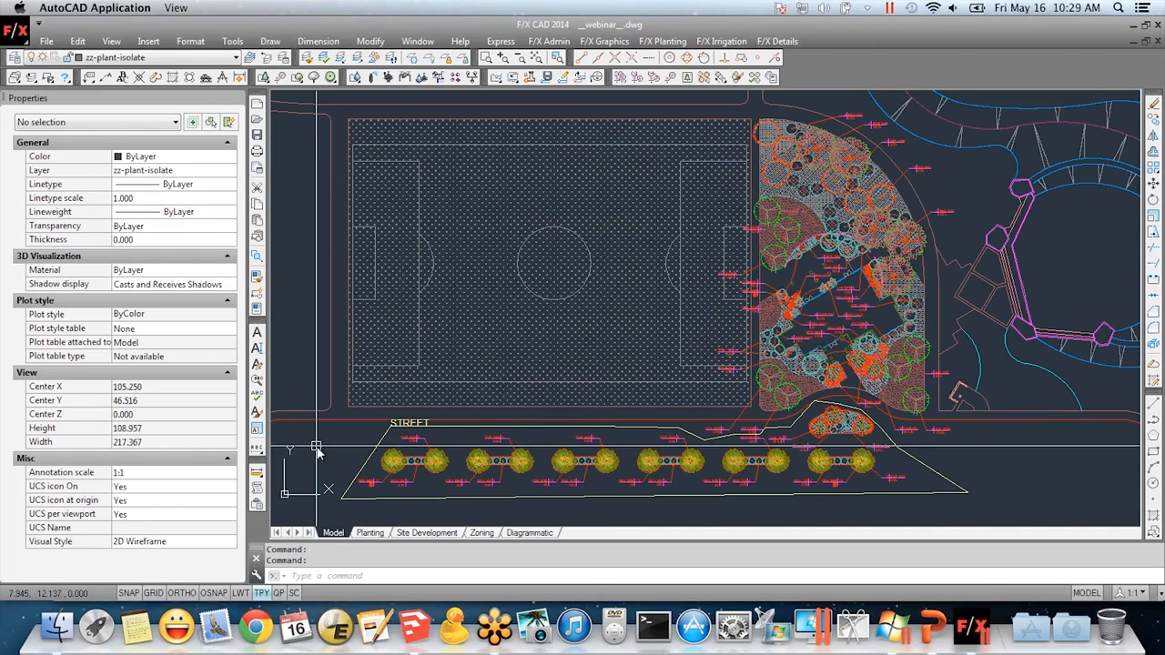
{"action": "mouse_move", "coordinate": [316, 447]}
{"action": "middle_mouse_down"}
{"action": "mouse_move", "coordinate": [435, 387]}
{"action": "mouse_move", "coordinate": [444, 393]}
{"action": "middle_mouse_up"}
{"action": "scroll", "coordinate": [446, 391], "scroll_direction": "up", "scroll_amount": 3}
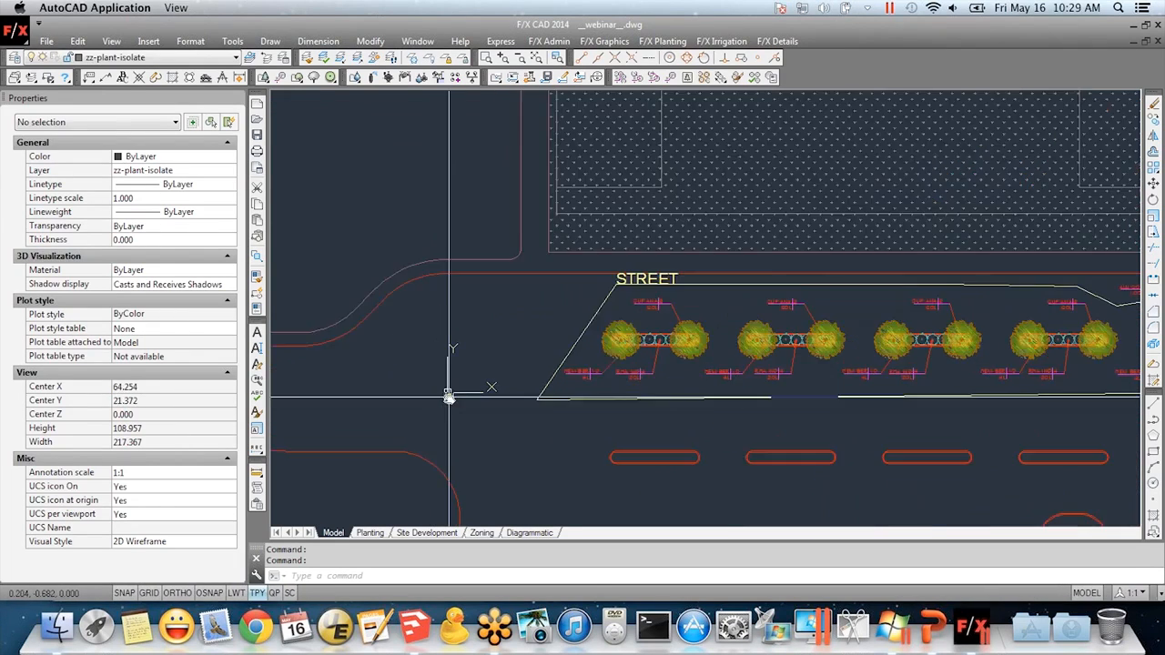
{"action": "scroll", "coordinate": [449, 386], "scroll_direction": "down", "scroll_amount": 3}
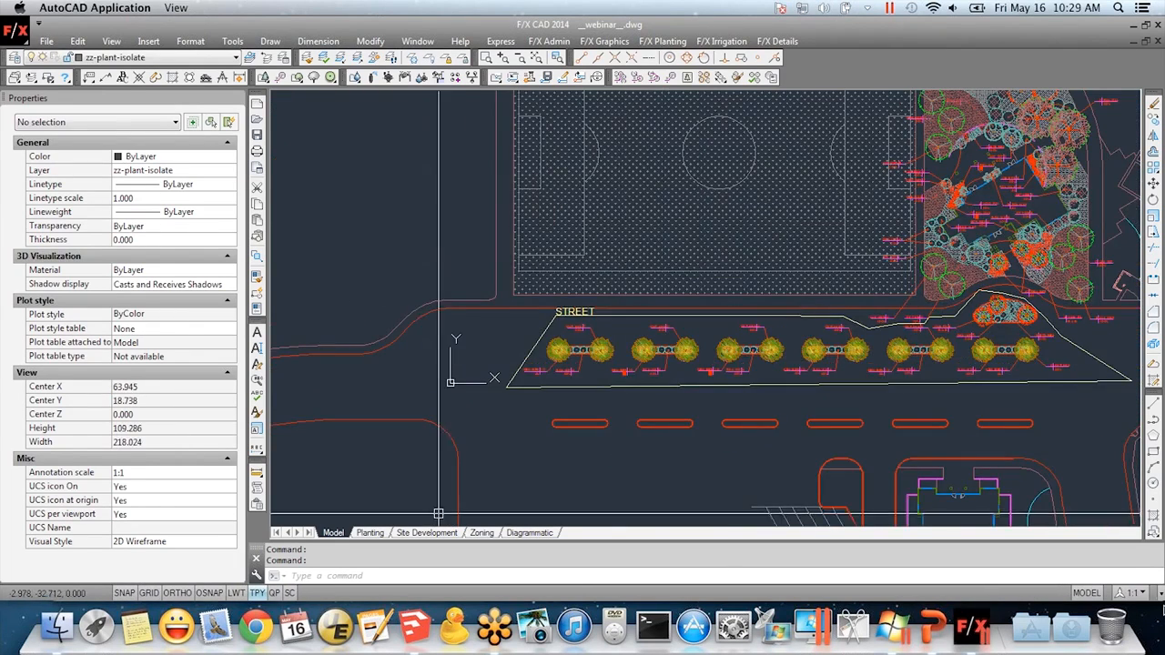
Switch back to SketchUp, view the whole site from the origin to the building, and check the Land F/X project list
{"action": "left_click", "coordinate": [414, 628]}
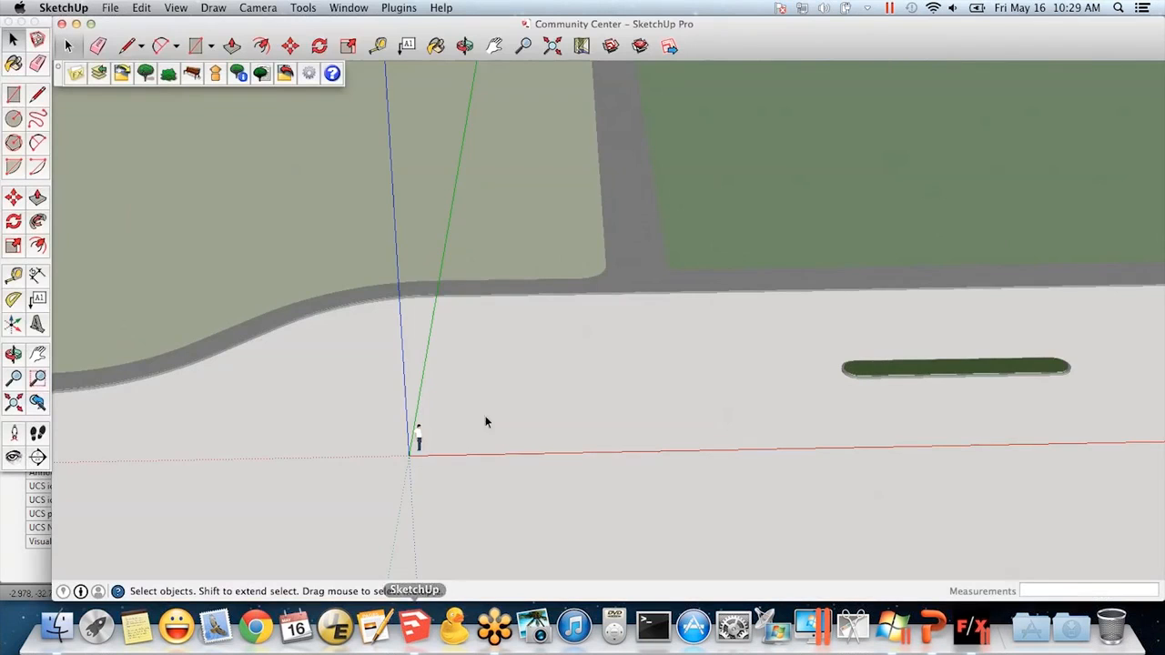
{"action": "scroll", "coordinate": [467, 213], "scroll_direction": "down", "scroll_amount": 3}
{"action": "middle_click_drag", "start_coordinate": [716, 226], "coordinate": [546, 327]}
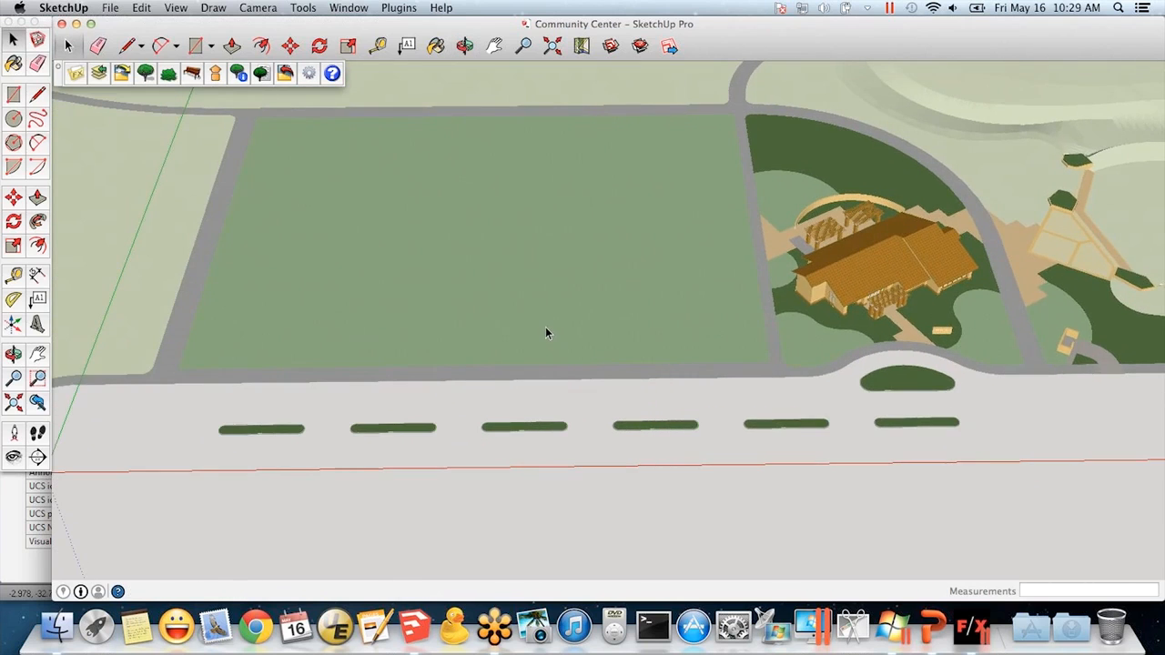
{"action": "scroll", "coordinate": [545, 327], "scroll_direction": "down", "scroll_amount": 2}
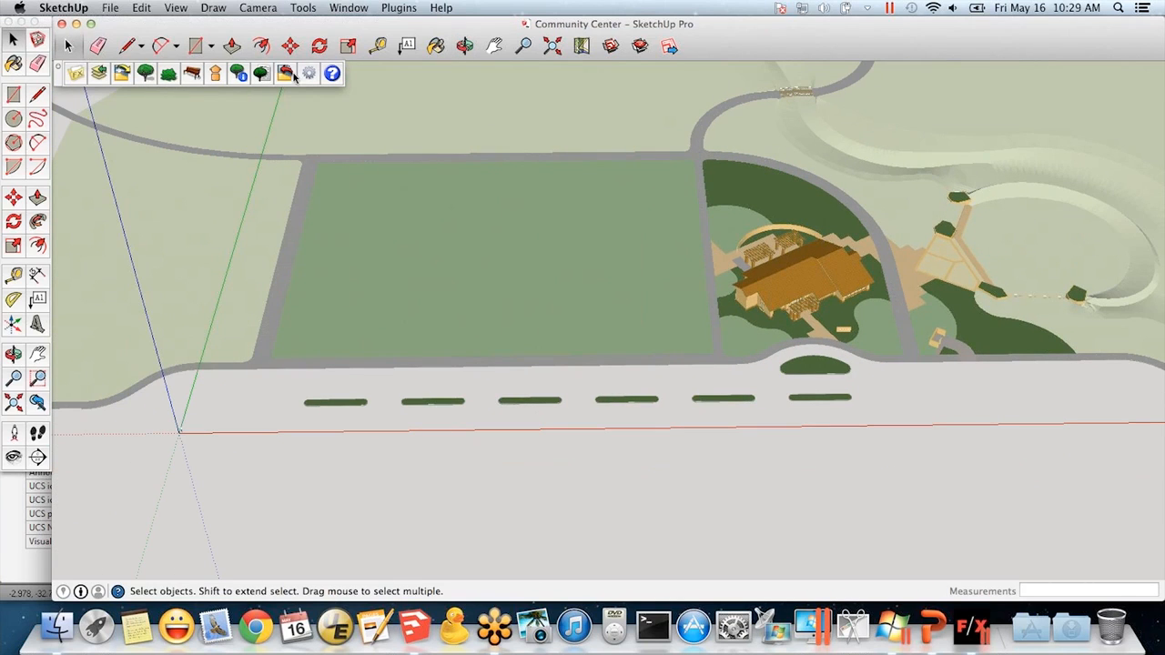
{"action": "left_click", "coordinate": [85, 71]}
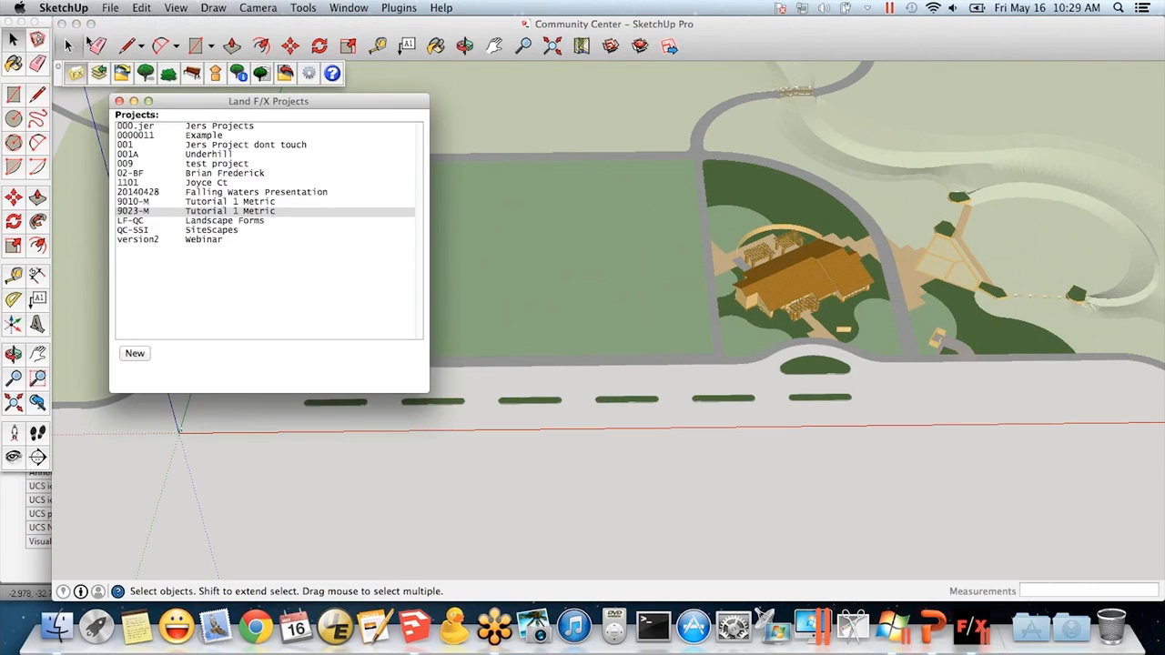
{"action": "left_click", "coordinate": [118, 102]}
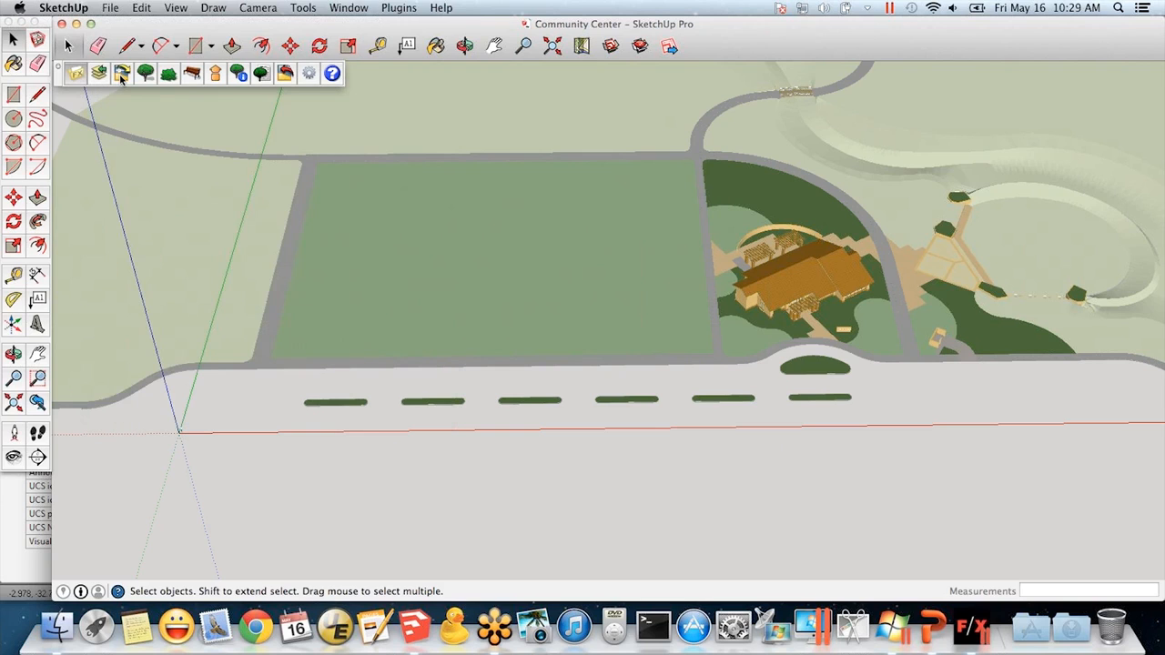
Start the Land F/X plant import and browse the Conifer, Deciduous and Evergreen tree components available for Alnus cordata
{"action": "left_click", "coordinate": [122, 74]}
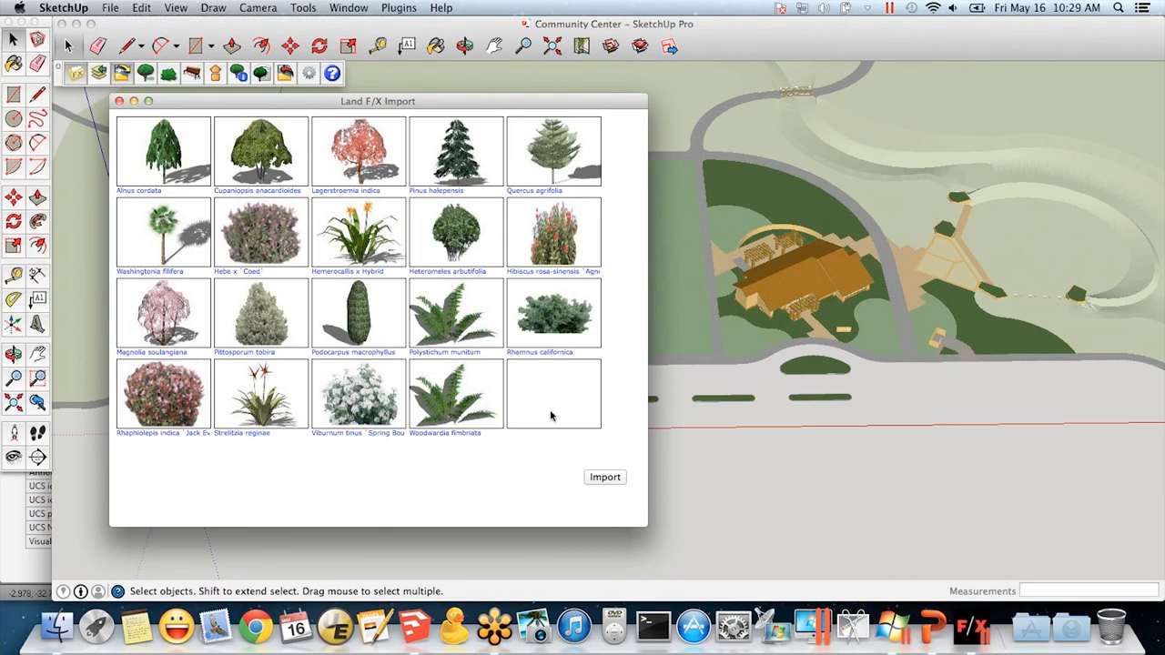
{"action": "left_click", "coordinate": [170, 159]}
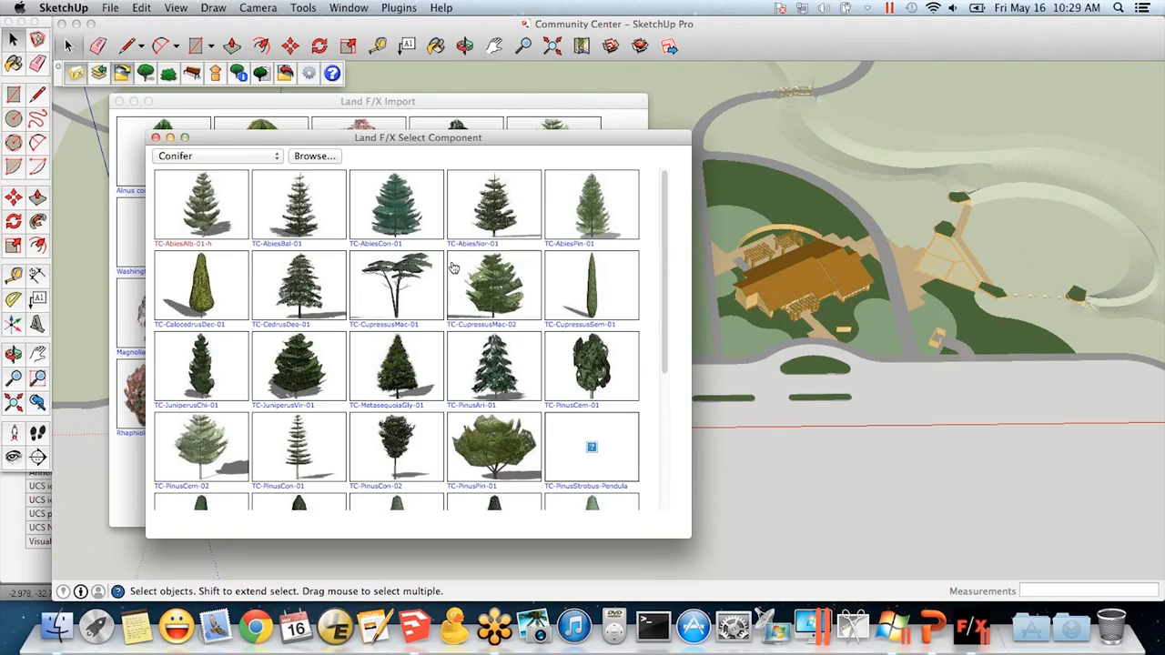
{"action": "left_click", "coordinate": [244, 156]}
{"action": "left_click", "coordinate": [233, 172]}
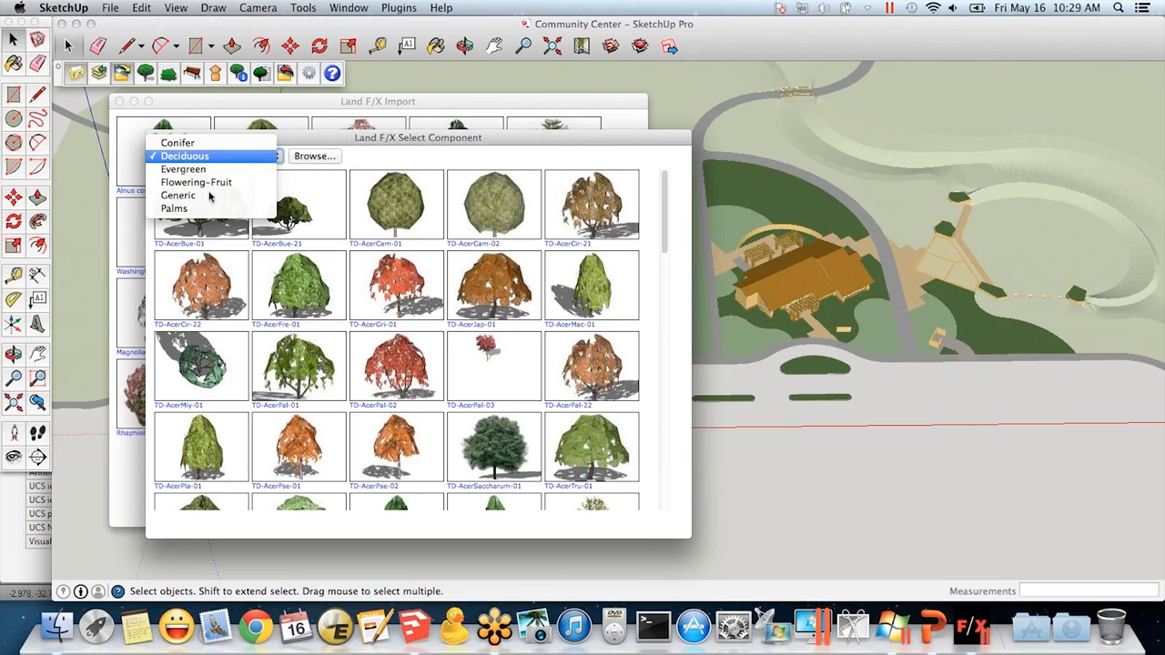
{"action": "left_click", "coordinate": [196, 169]}
{"action": "scroll", "coordinate": [323, 365], "scroll_direction": "down", "scroll_amount": 5}
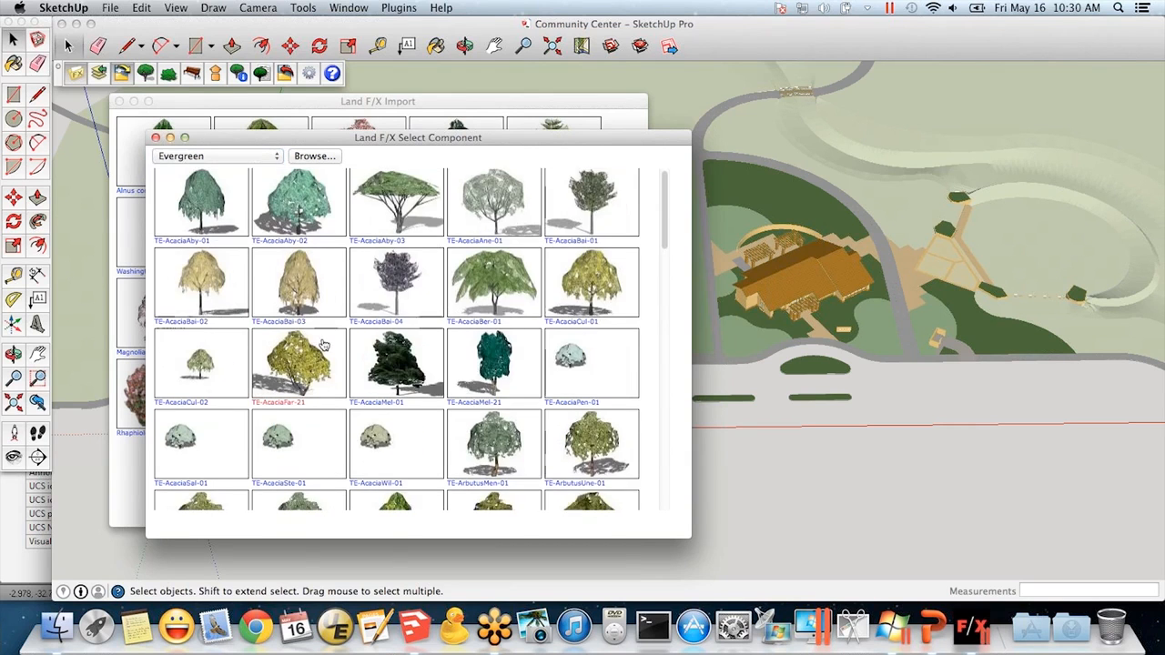
{"action": "scroll", "coordinate": [323, 373], "scroll_direction": "down", "scroll_amount": 10}
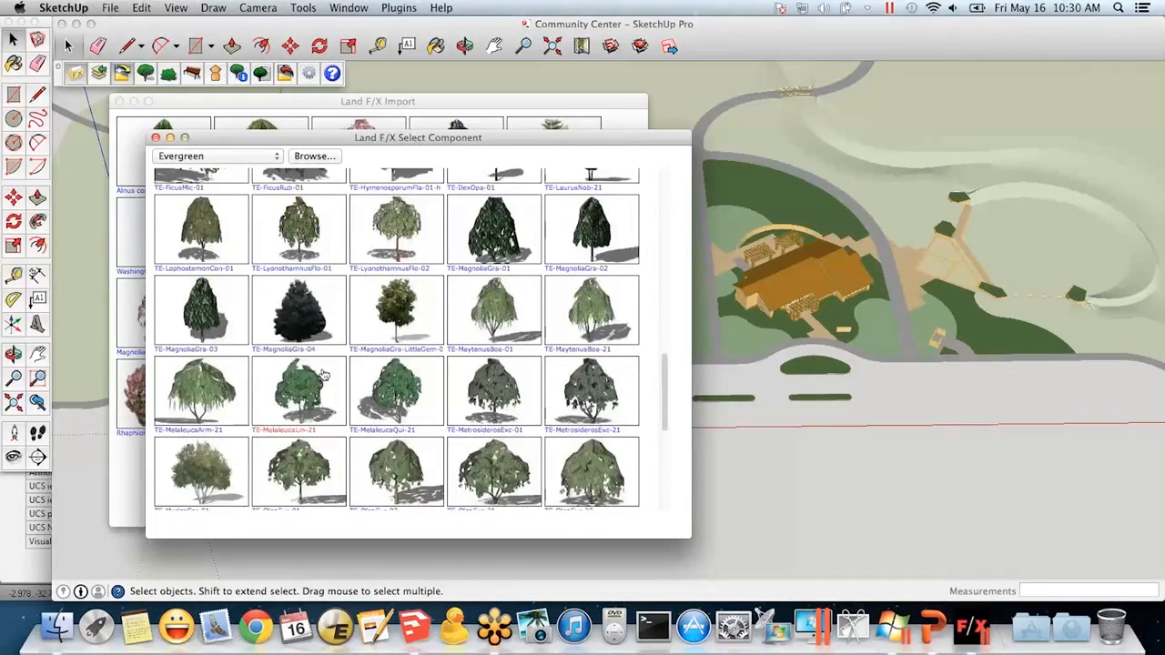
{"action": "scroll", "coordinate": [323, 374], "scroll_direction": "down", "scroll_amount": 5}
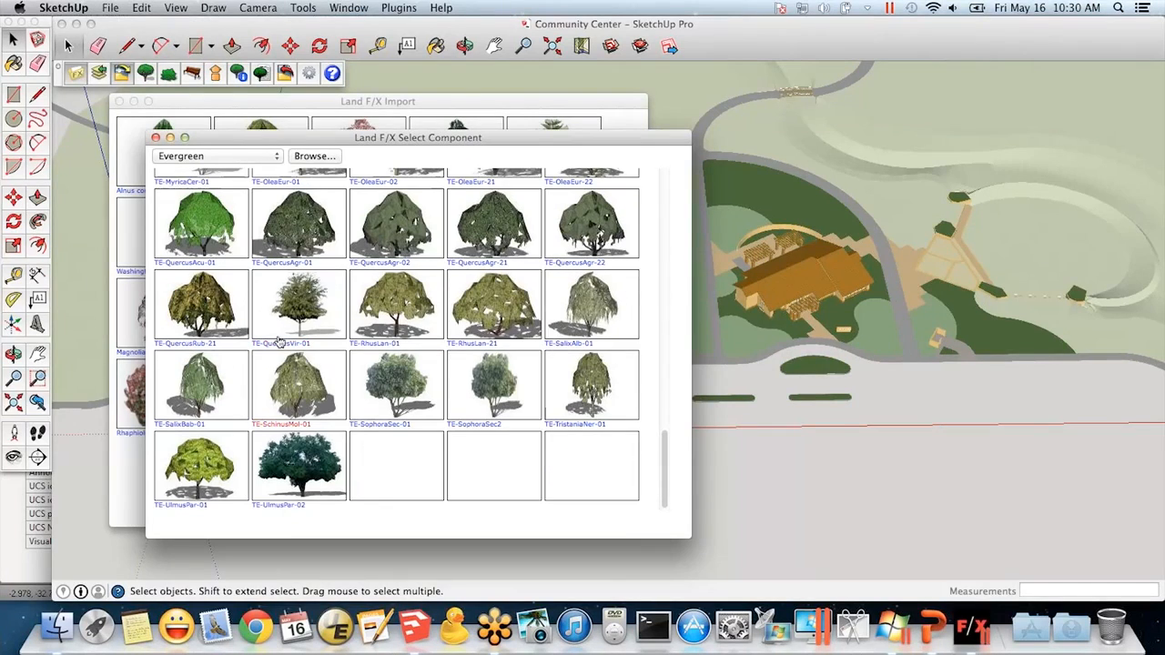
Browse the Flowering-Fruit, Generic and Palms component categories as alternatives for Alnus cordata
{"action": "left_click", "coordinate": [272, 157]}
{"action": "left_click", "coordinate": [209, 172]}
{"action": "scroll", "coordinate": [365, 406], "scroll_direction": "down", "scroll_amount": 2}
{"action": "scroll", "coordinate": [365, 405], "scroll_direction": "down", "scroll_amount": 10}
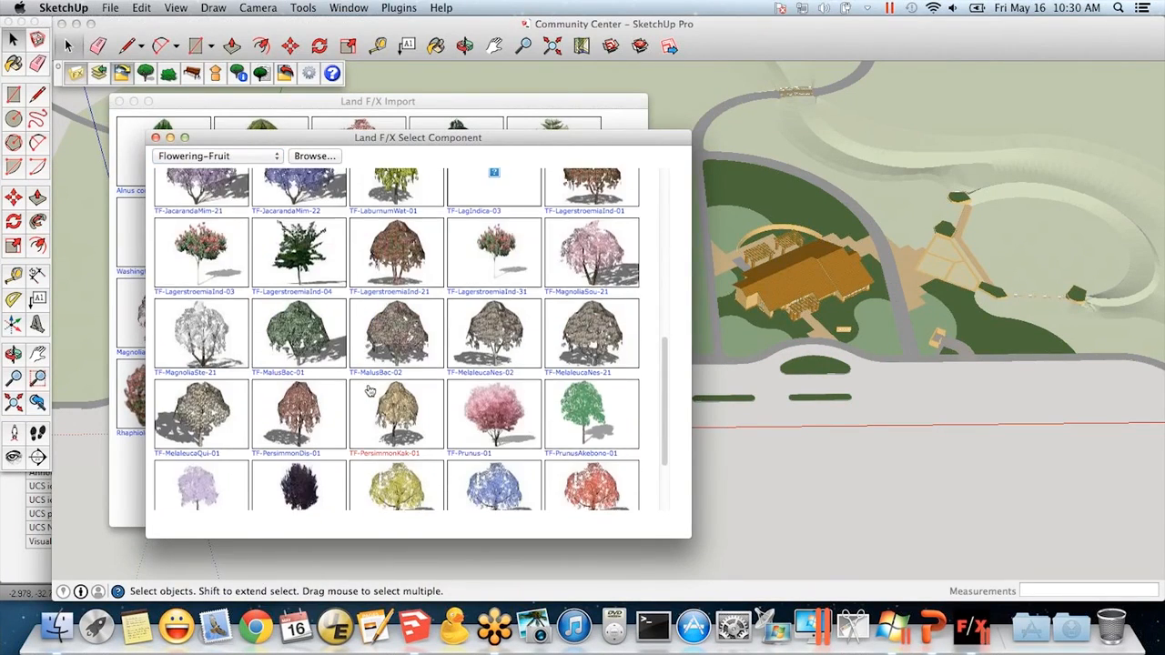
{"action": "left_click", "coordinate": [232, 157]}
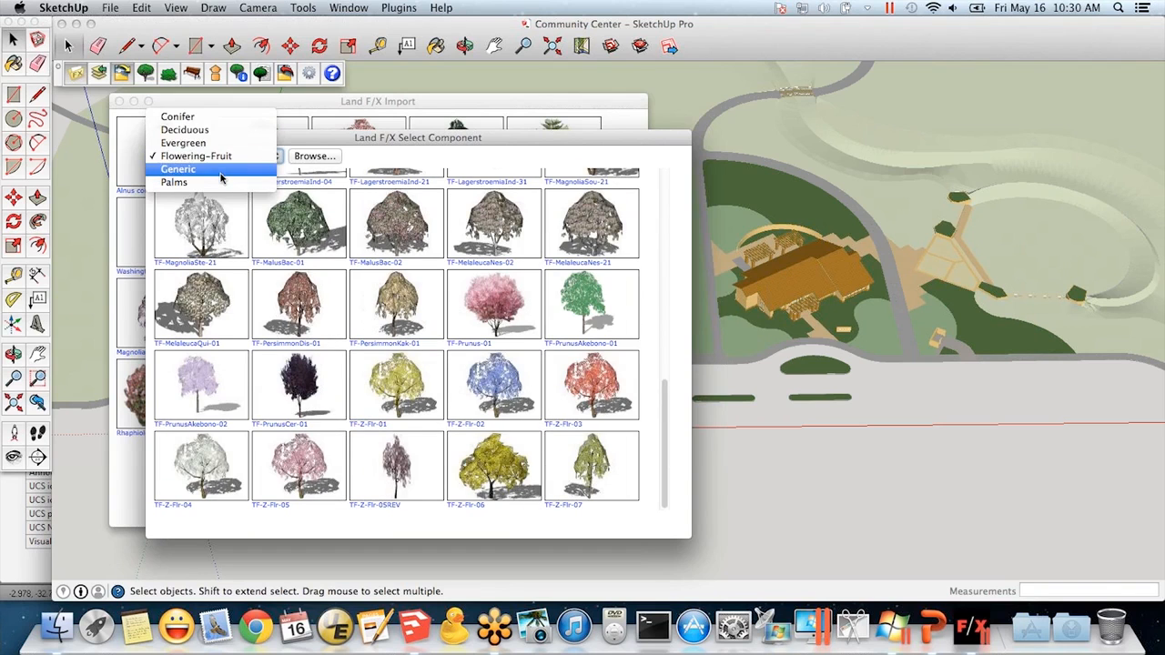
{"action": "left_click", "coordinate": [228, 167]}
{"action": "scroll", "coordinate": [535, 360], "scroll_direction": "down", "scroll_amount": 15}
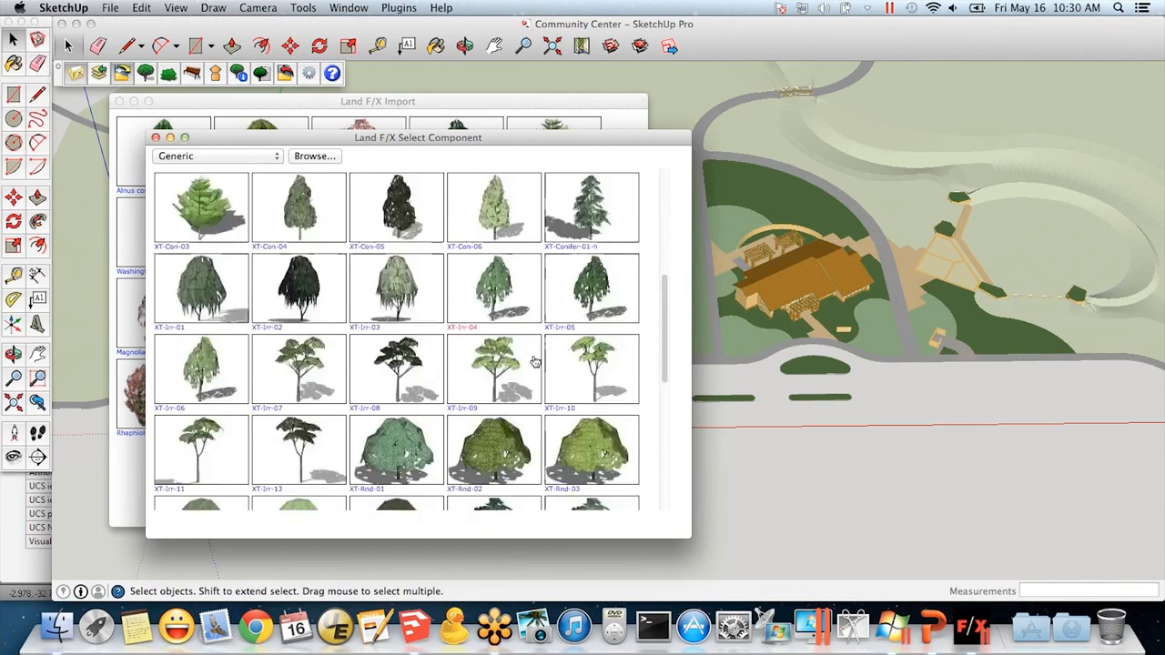
{"action": "scroll", "coordinate": [530, 361], "scroll_direction": "down", "scroll_amount": 1}
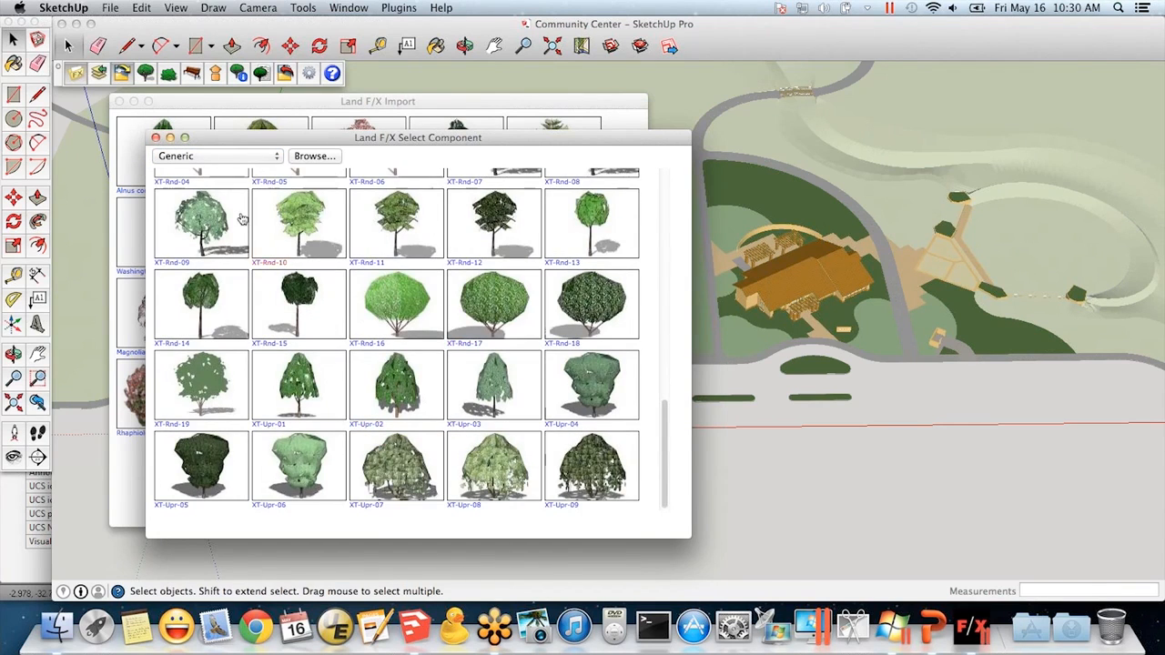
{"action": "left_click", "coordinate": [240, 158]}
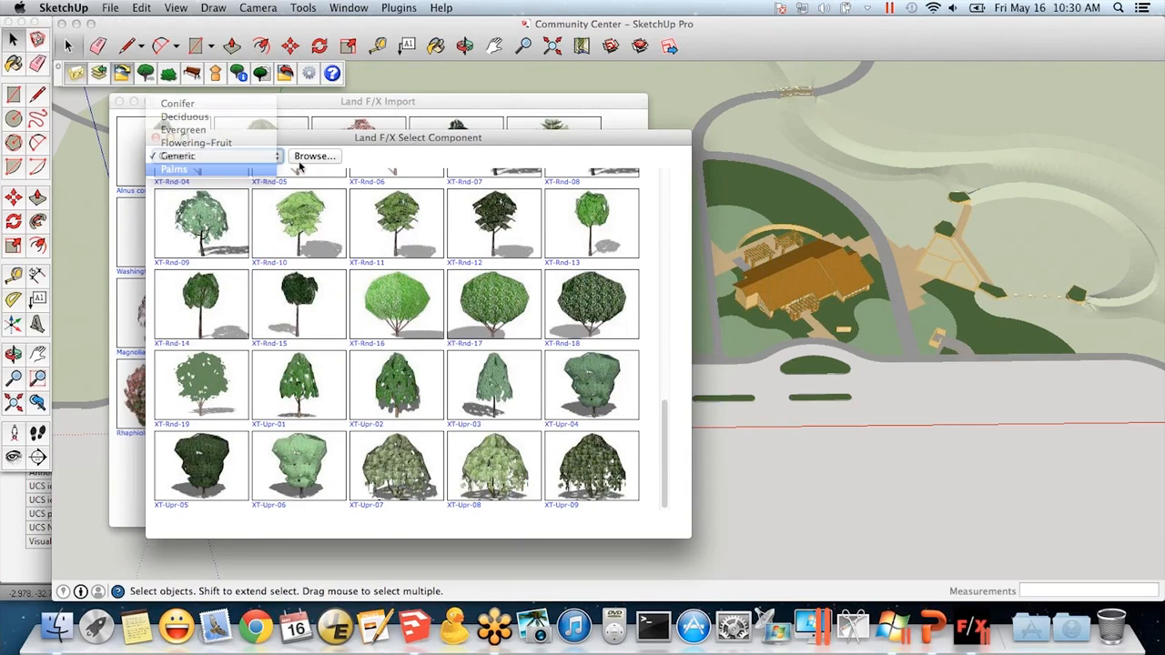
{"action": "left_click", "coordinate": [223, 171]}
{"action": "scroll", "coordinate": [494, 423], "scroll_direction": "down", "scroll_amount": 5}
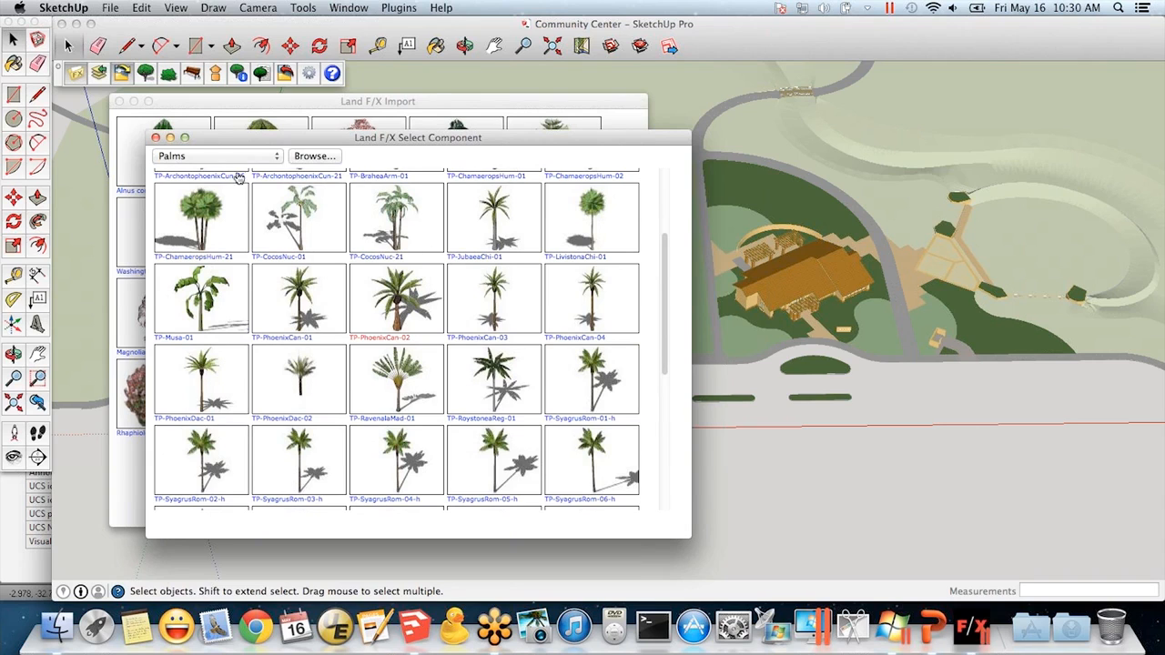
Close the component selection without picking a replacement and import the listed plants into the Community Center model
{"action": "left_click", "coordinate": [155, 138]}
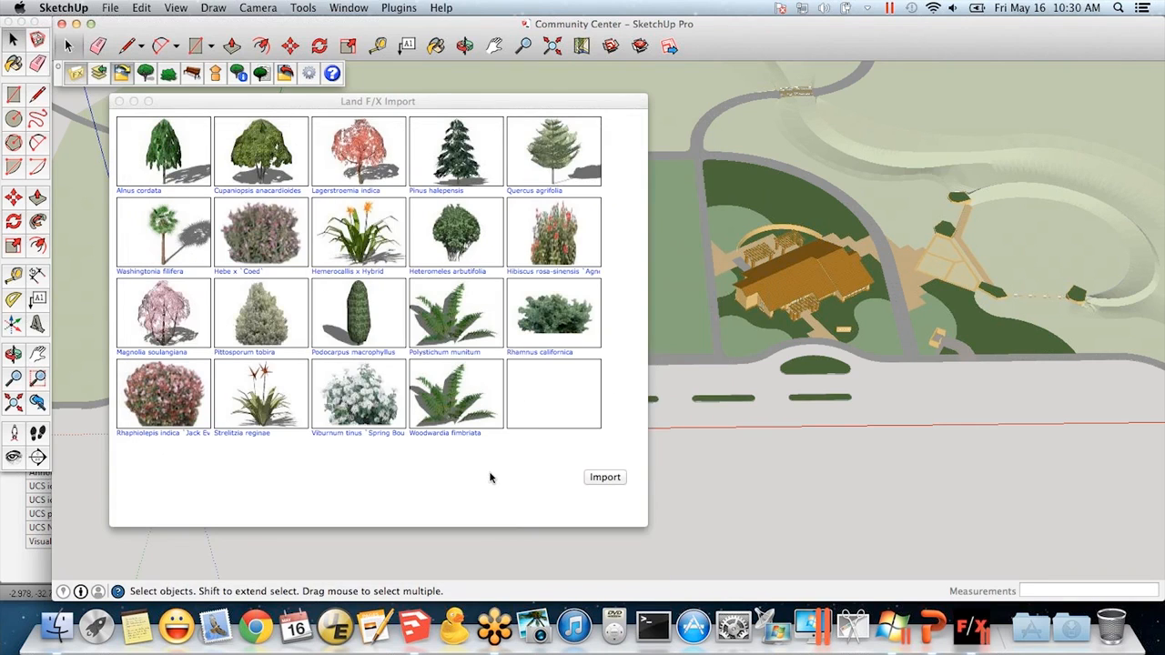
{"action": "left_click", "coordinate": [604, 477]}
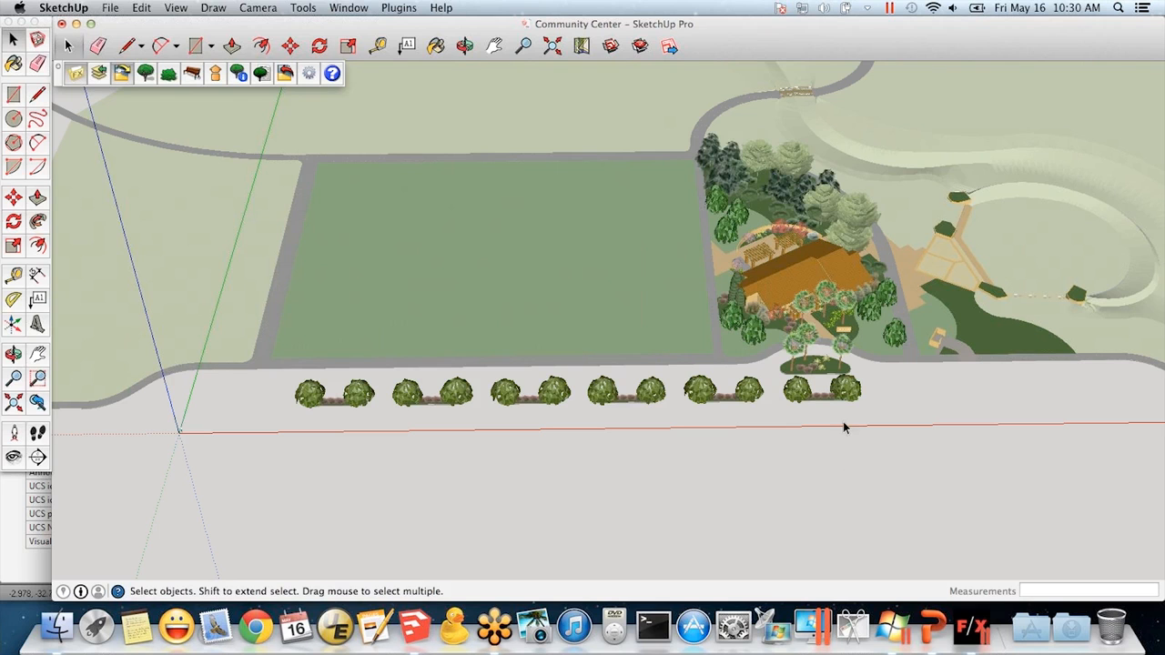
Examine the imported planting along the parking islands and around the community center building, down to a close view of its entrance
{"action": "scroll", "coordinate": [732, 337], "scroll_direction": "up", "scroll_amount": 1}
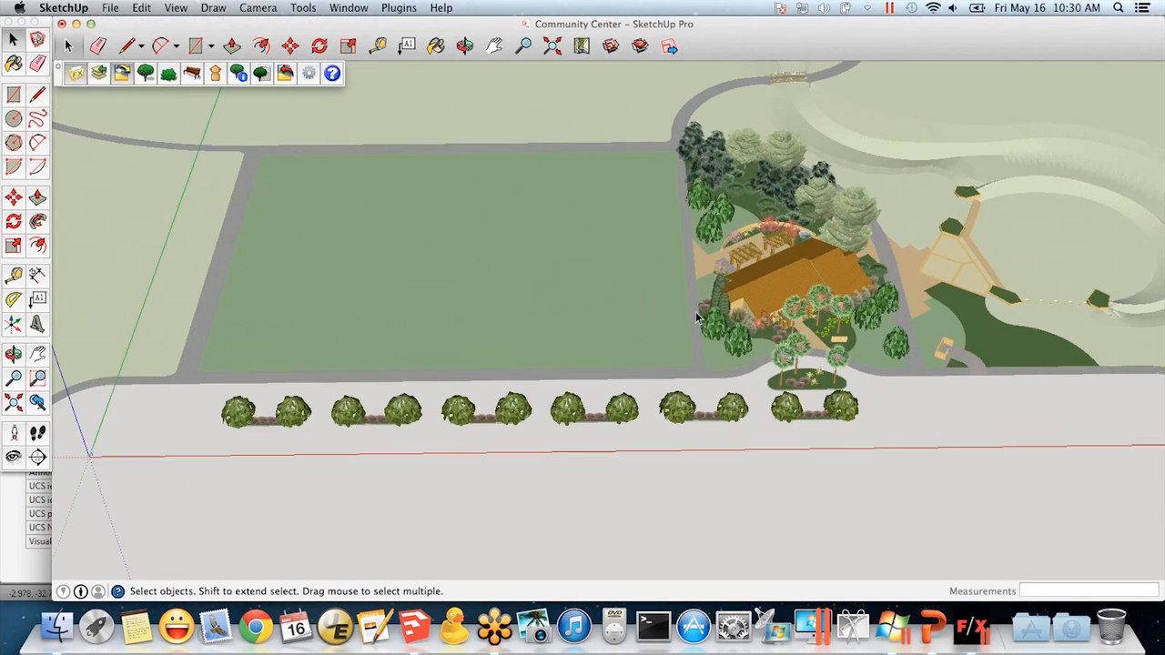
{"action": "scroll", "coordinate": [585, 398], "scroll_direction": "up", "scroll_amount": 3}
{"action": "middle_click_drag", "start_coordinate": [586, 398], "coordinate": [614, 355]}
{"action": "middle_click_drag", "start_coordinate": [573, 491], "coordinate": [588, 440]}
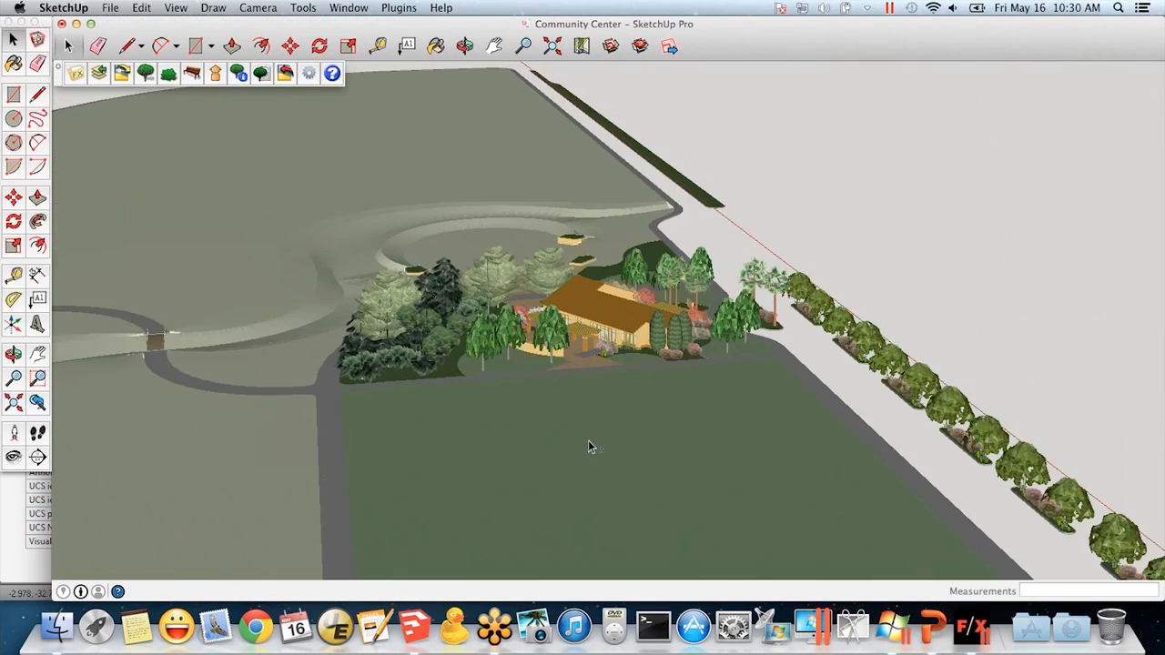
{"action": "scroll", "coordinate": [600, 385], "scroll_direction": "up", "scroll_amount": 3}
{"action": "middle_click_drag", "start_coordinate": [600, 385], "coordinate": [442, 395]}
{"action": "scroll", "coordinate": [453, 323], "scroll_direction": "up", "scroll_amount": 3}
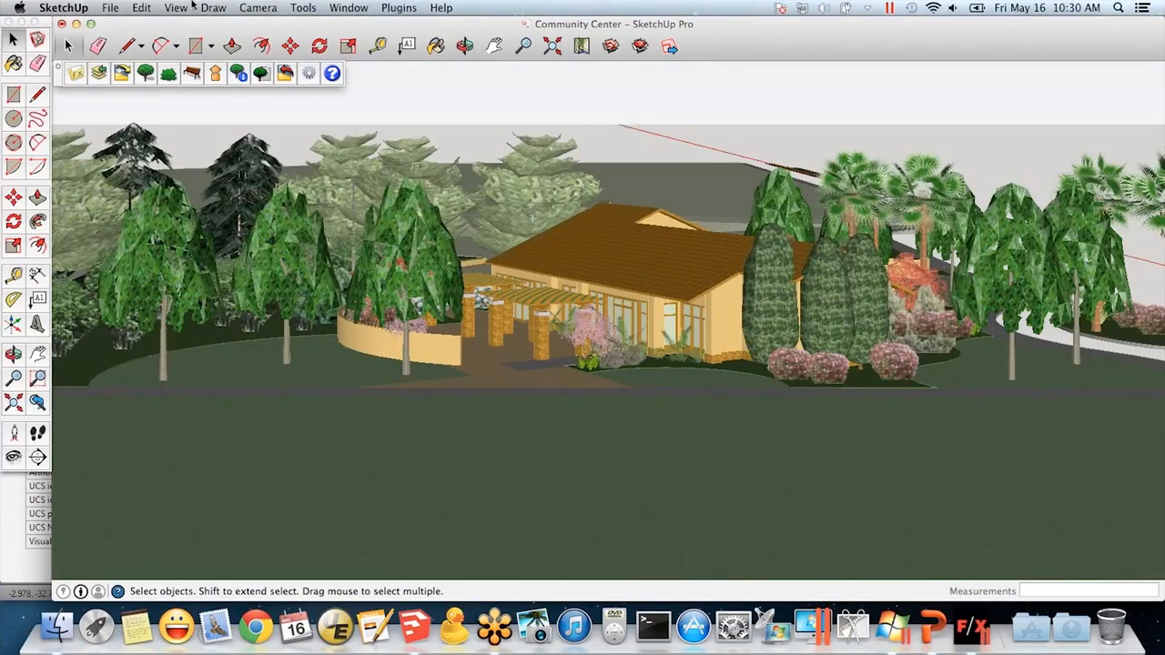
Turn on shadows to examine the planted building in a realistic view, and turn them off again
{"action": "left_click", "coordinate": [176, 7]}
{"action": "left_click", "coordinate": [203, 141]}
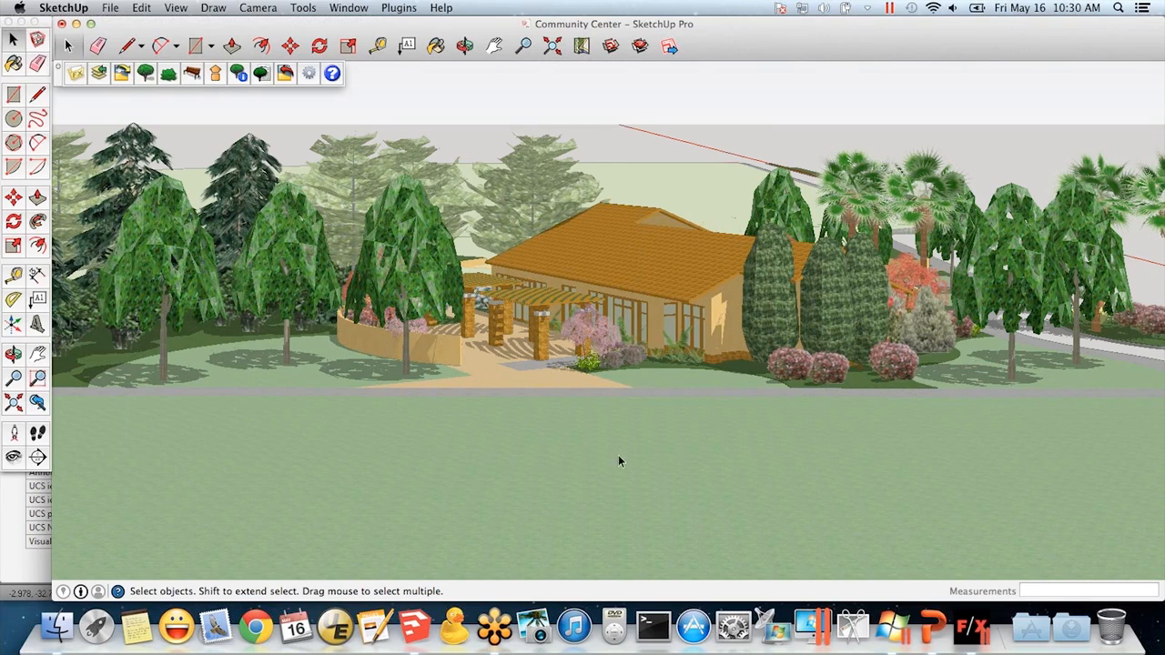
{"action": "key", "text": "o"}
{"action": "left_click_drag", "start_coordinate": [488, 452], "coordinate": [649, 459]}
{"action": "key", "text": "space"}
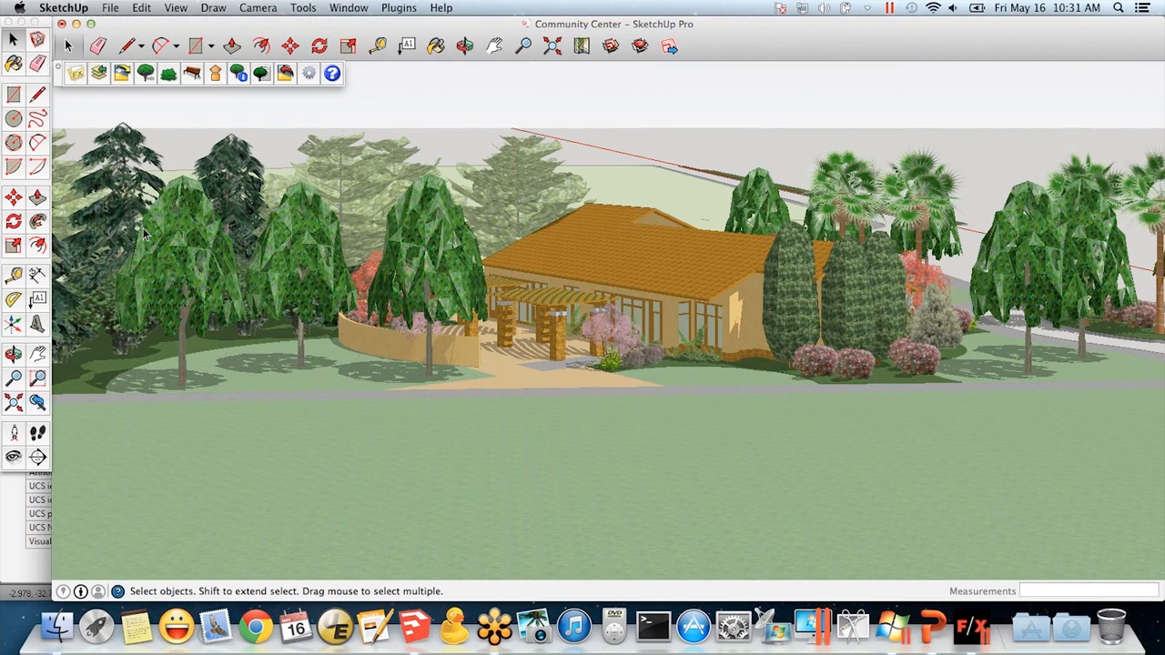
{"action": "left_click", "coordinate": [176, 7]}
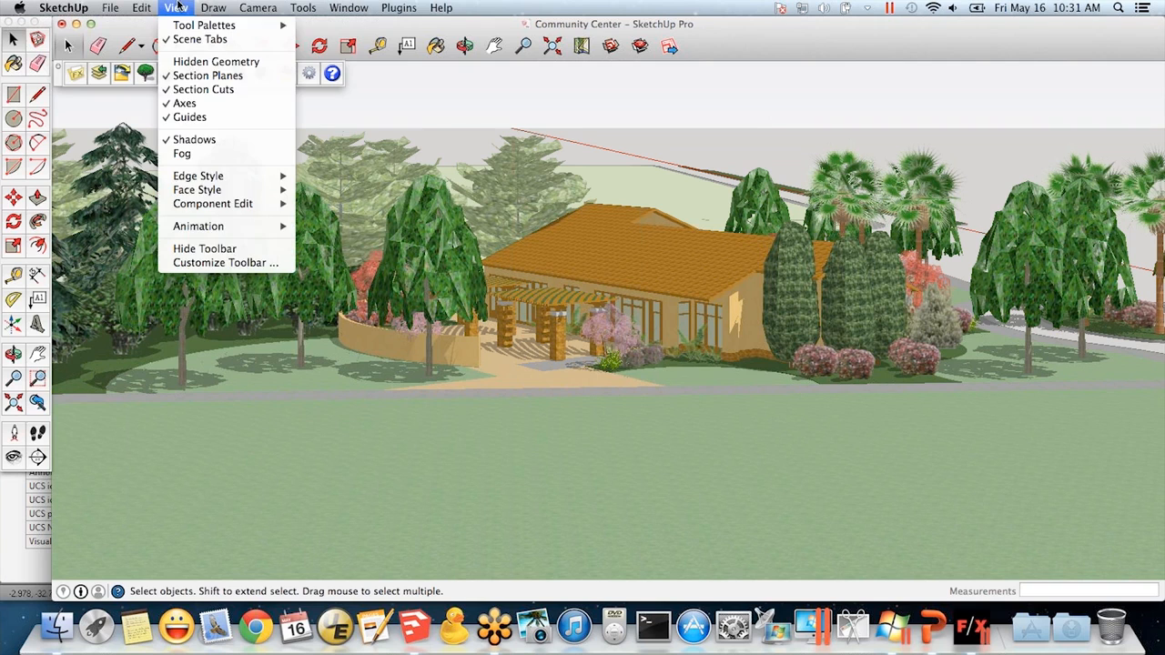
{"action": "left_click", "coordinate": [227, 143]}
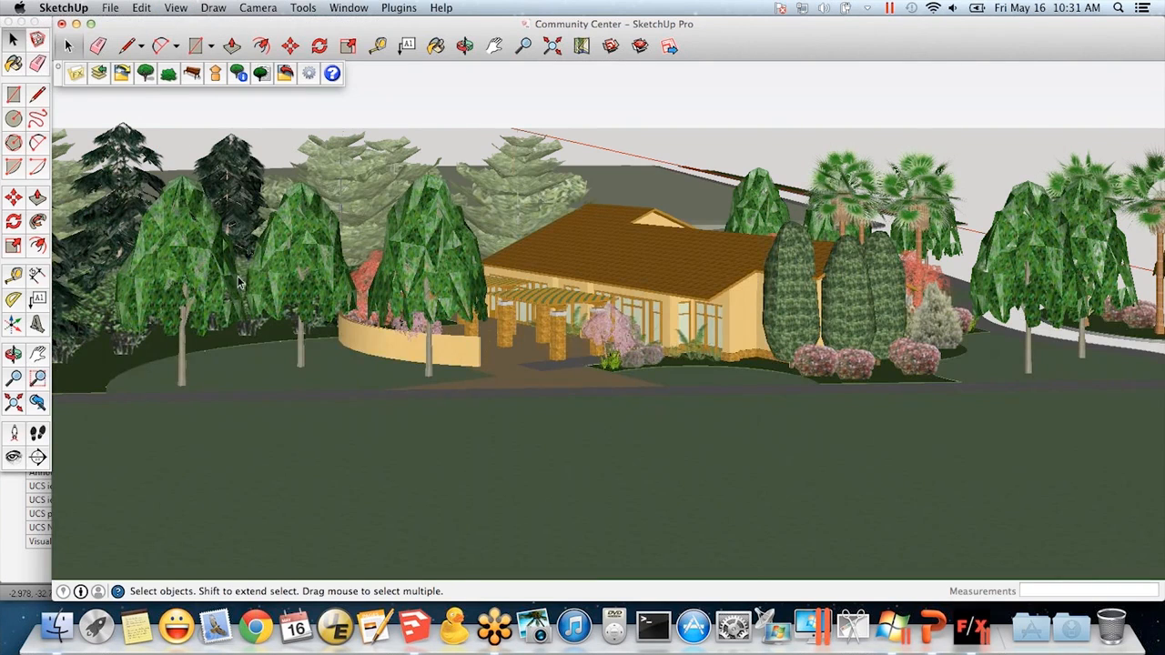
Delete the two Alnus cordata trees nearest the curved entrance wall
{"action": "left_click", "coordinate": [432, 290]}
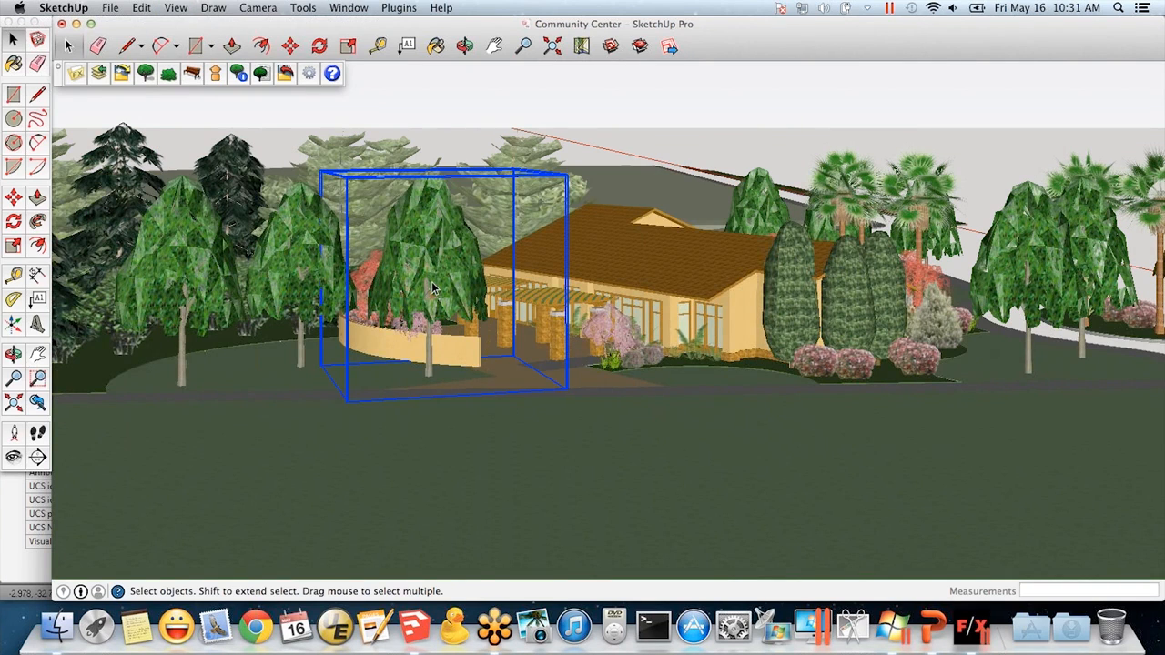
{"action": "key", "text": "Delete"}
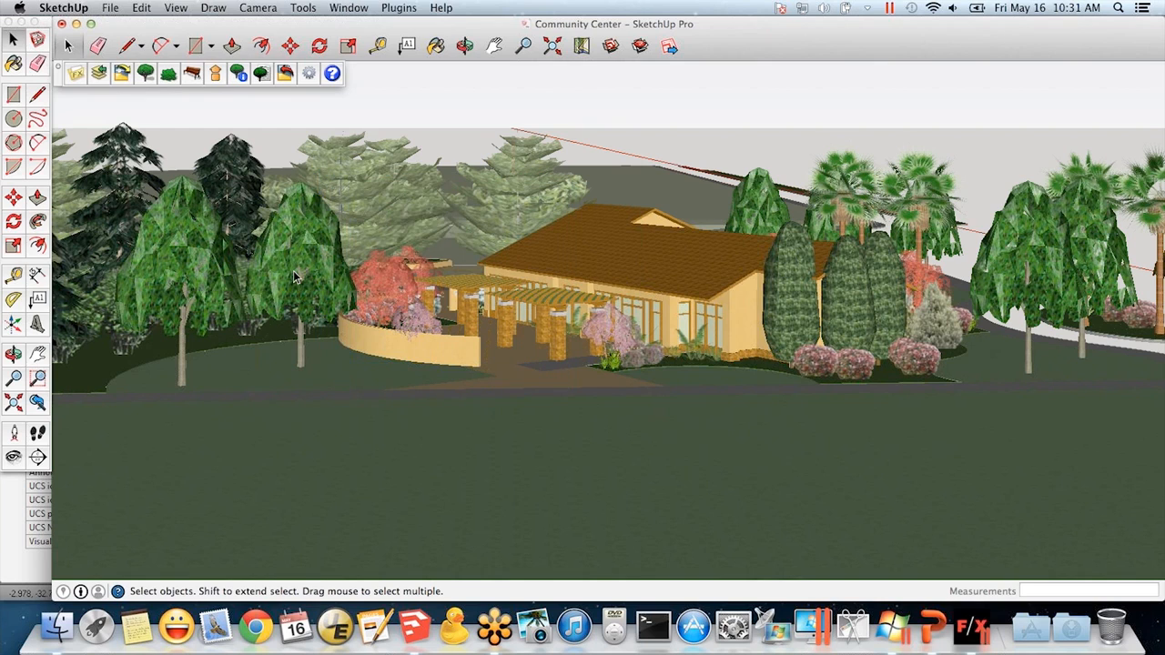
{"action": "left_click", "coordinate": [357, 378]}
{"action": "key", "text": "Delete"}
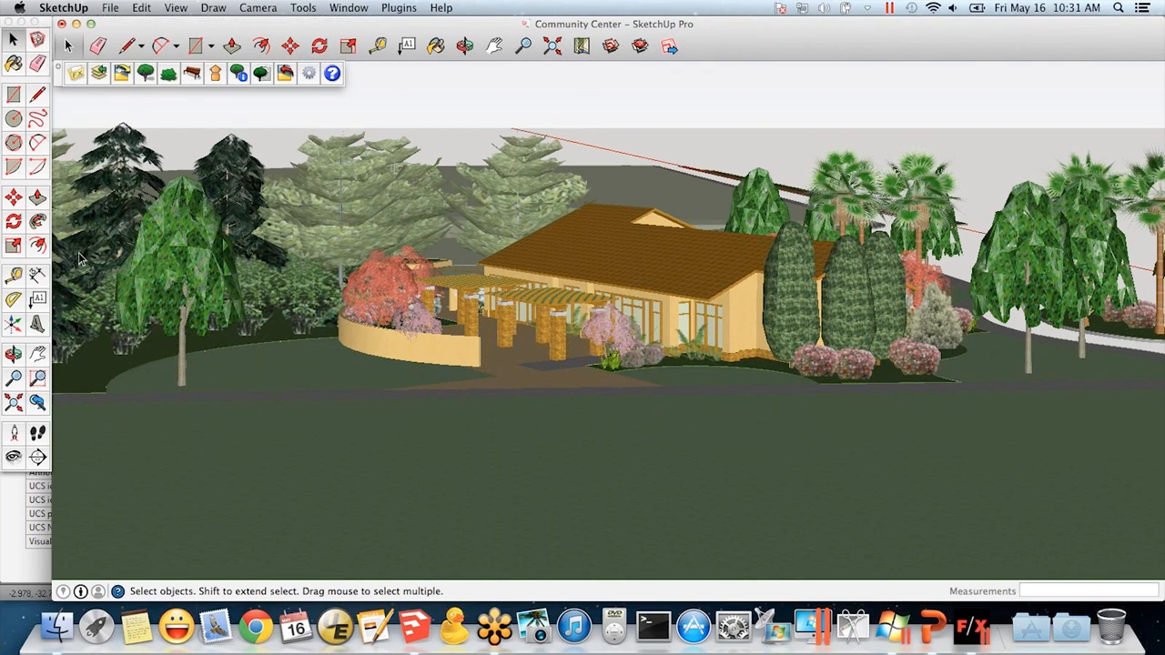
Move the remaining Alnus cordata by the curved wall about 26 m across the entrance path, in front of the columnar shrubs
{"action": "key", "text": "o"}
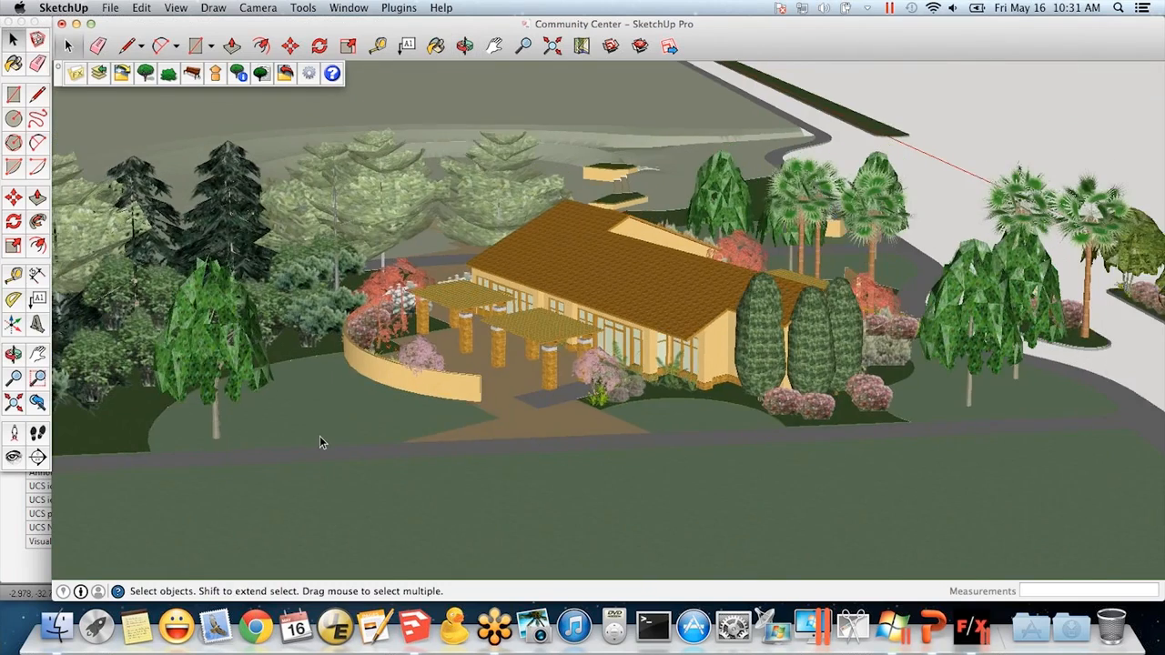
{"action": "key", "text": "o"}
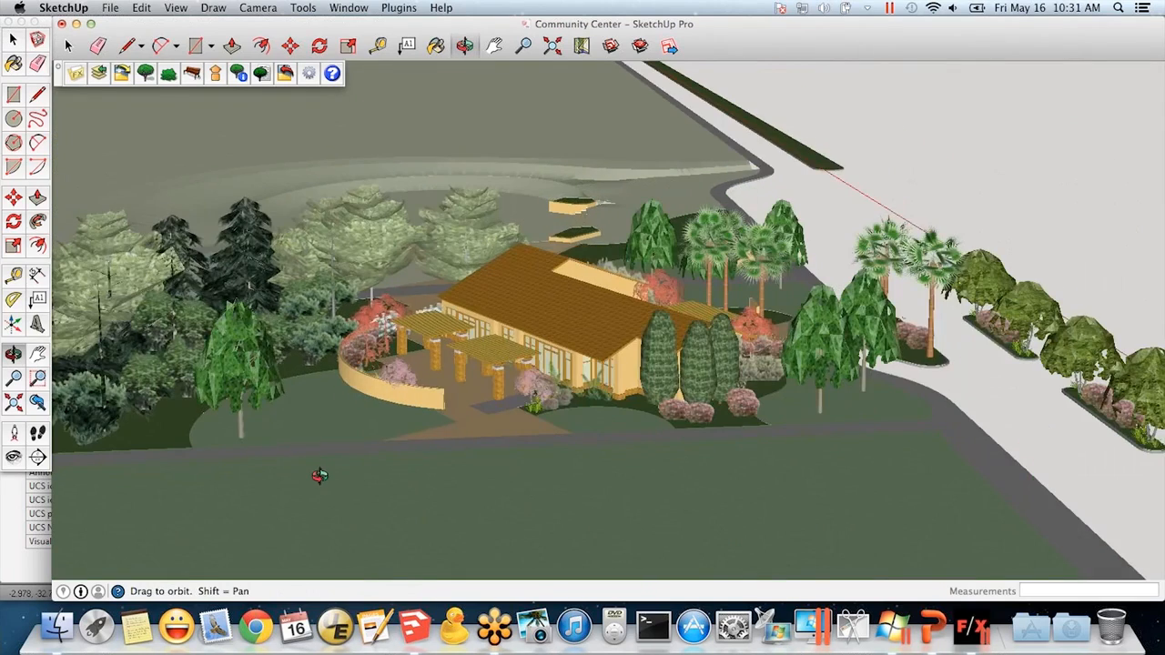
{"action": "left_click_drag", "start_coordinate": [321, 474], "coordinate": [422, 480]}
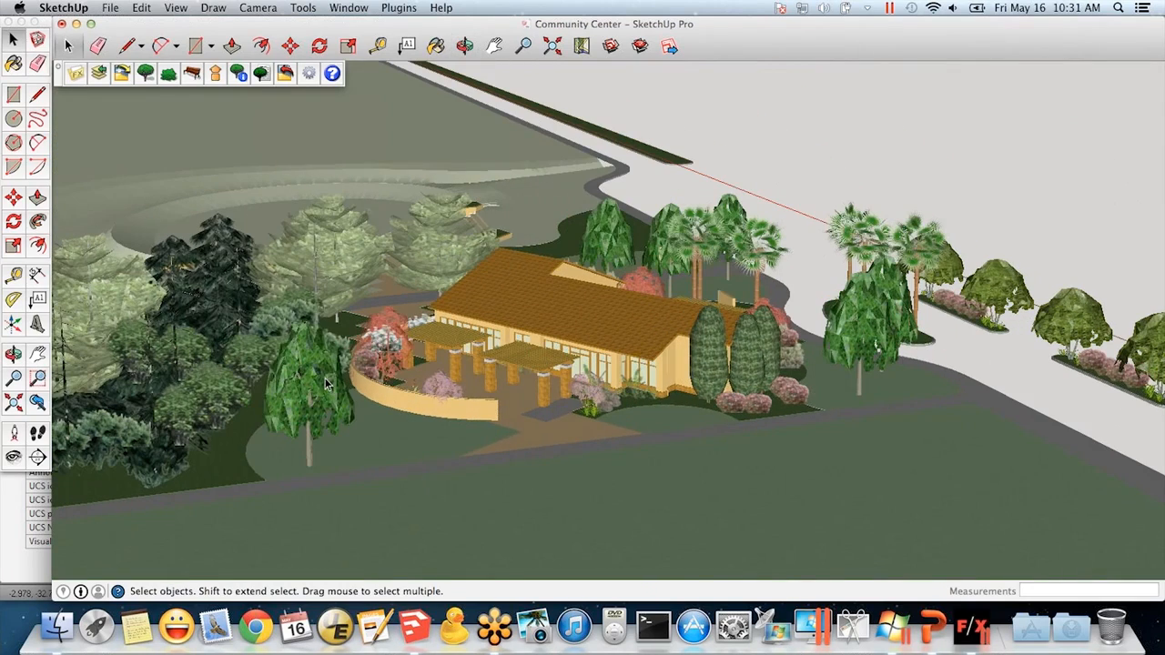
{"action": "left_click", "coordinate": [325, 381]}
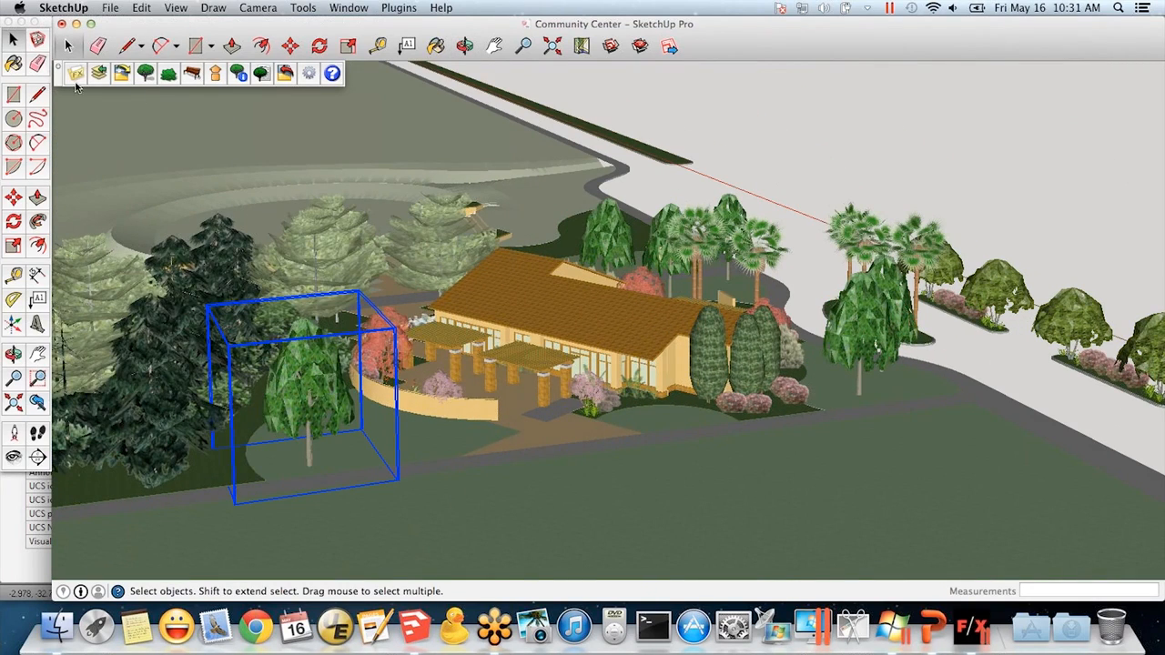
{"action": "left_click", "coordinate": [14, 199]}
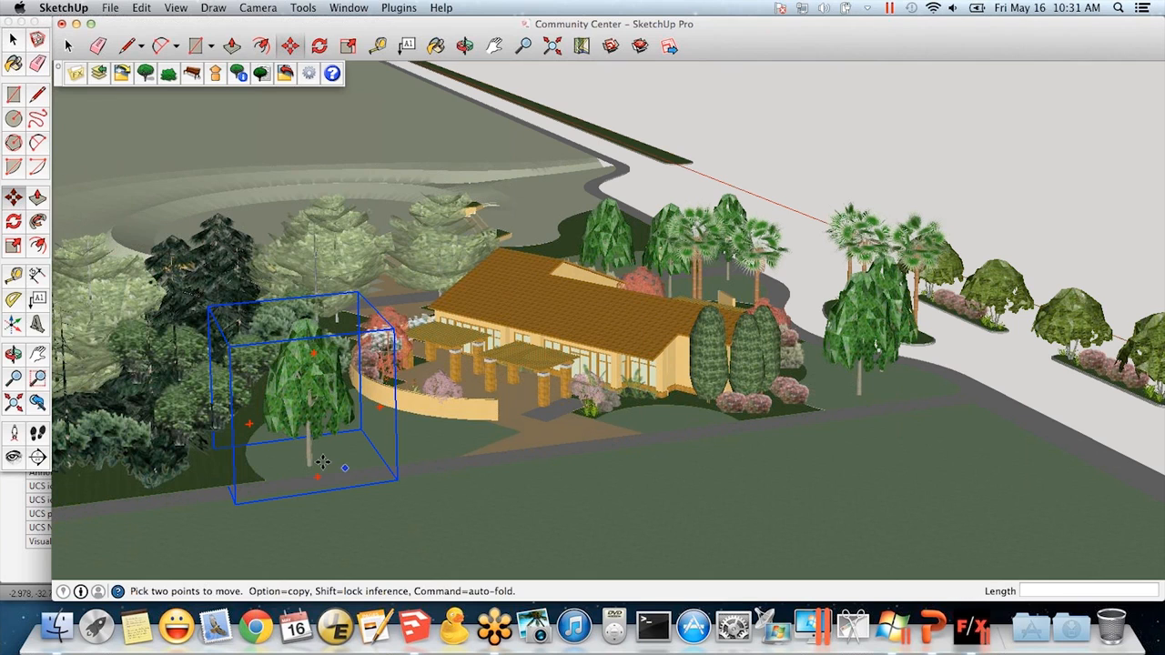
{"action": "left_click_drag", "start_coordinate": [318, 464], "coordinate": [669, 415]}
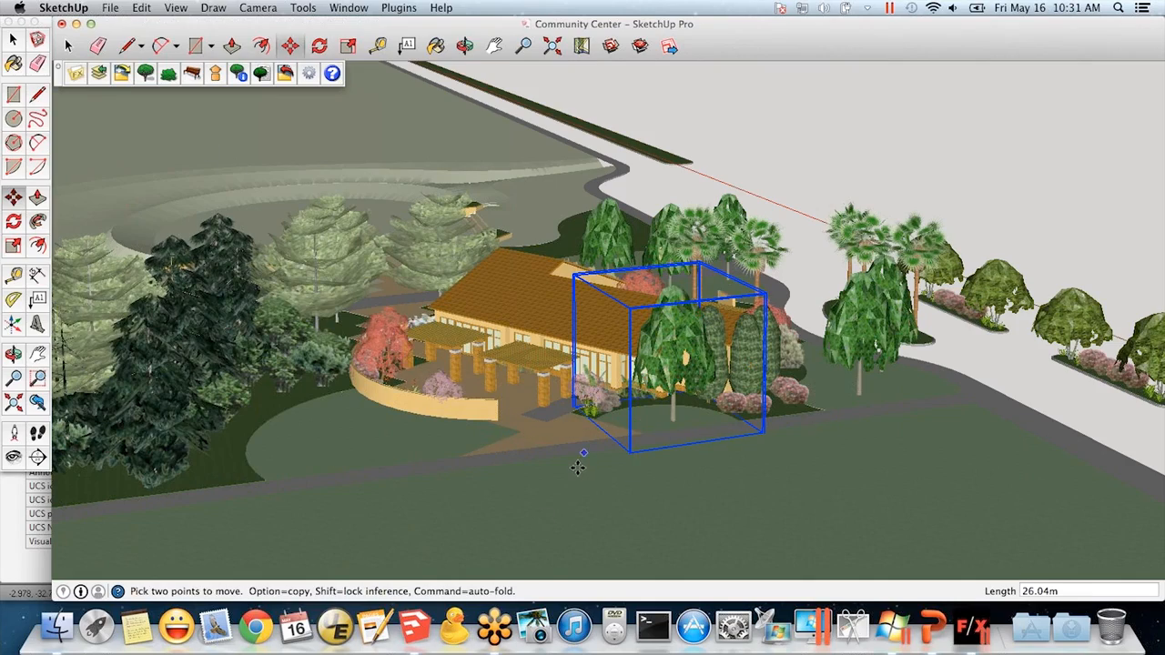
Export the modified planting design from the SketchUp model with Land F/X for use in CAD
{"action": "scroll", "coordinate": [577, 467], "scroll_direction": "up", "scroll_amount": 5}
{"action": "middle_click_drag", "start_coordinate": [606, 510], "coordinate": [119, 404]}
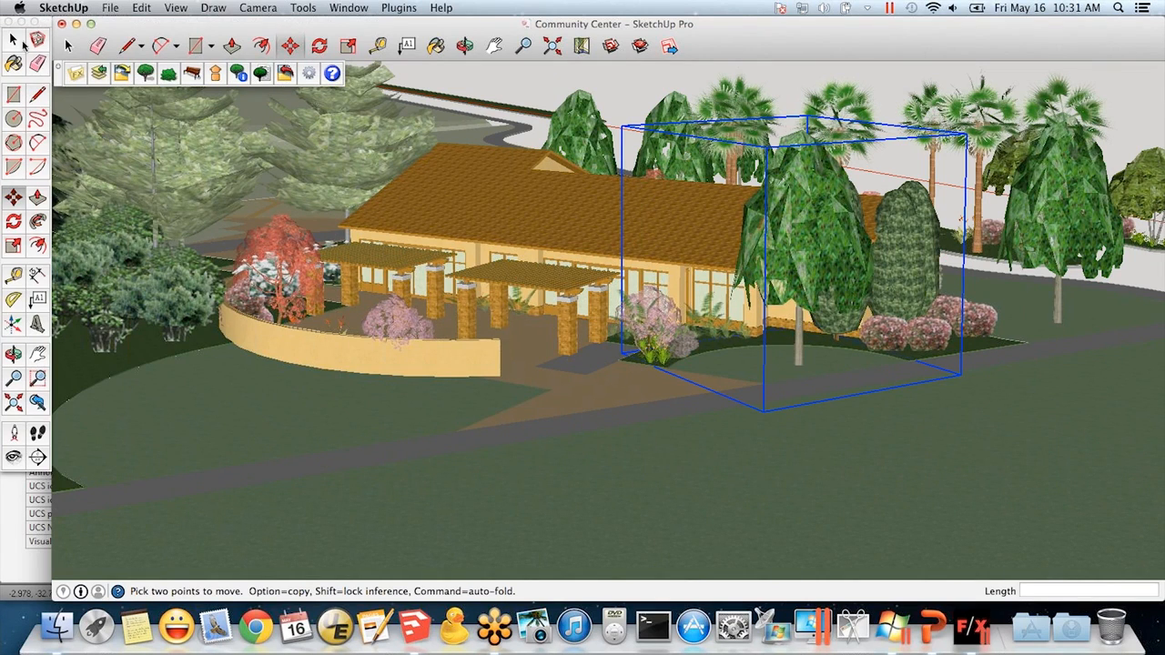
{"action": "left_click", "coordinate": [20, 40]}
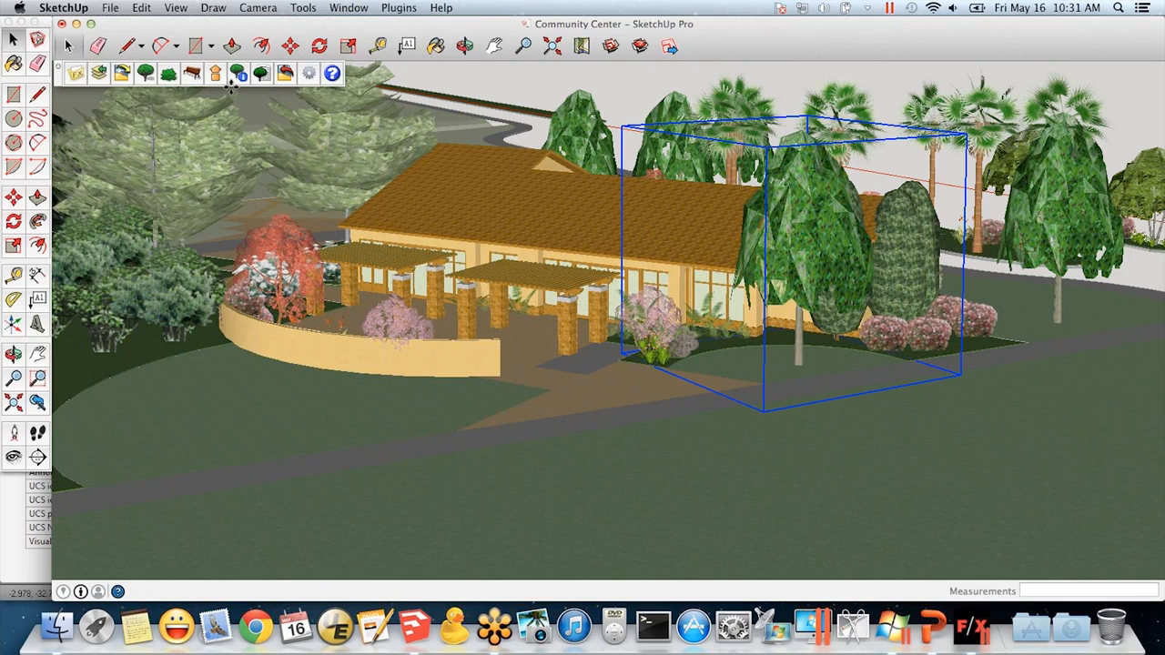
{"action": "left_click", "coordinate": [290, 78]}
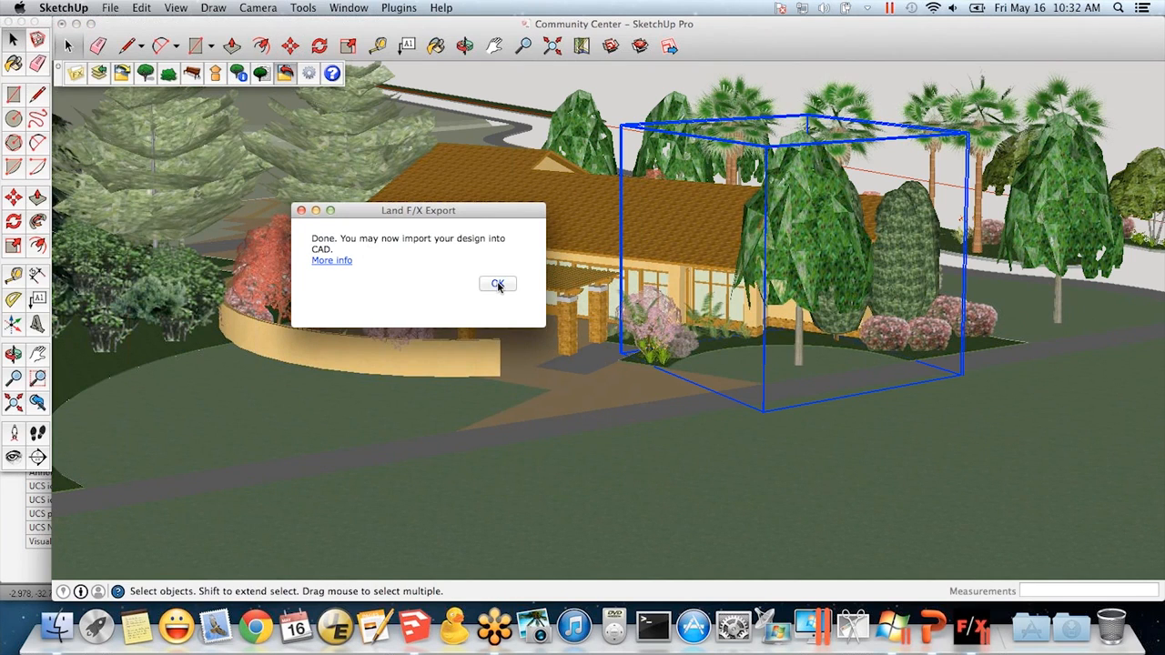
{"action": "left_click", "coordinate": [498, 284]}
Switch to F/X CAD and import the modified plant layout from SketchUp into the drawing through the SketchUp Connection
{"action": "left_click", "coordinate": [973, 628]}
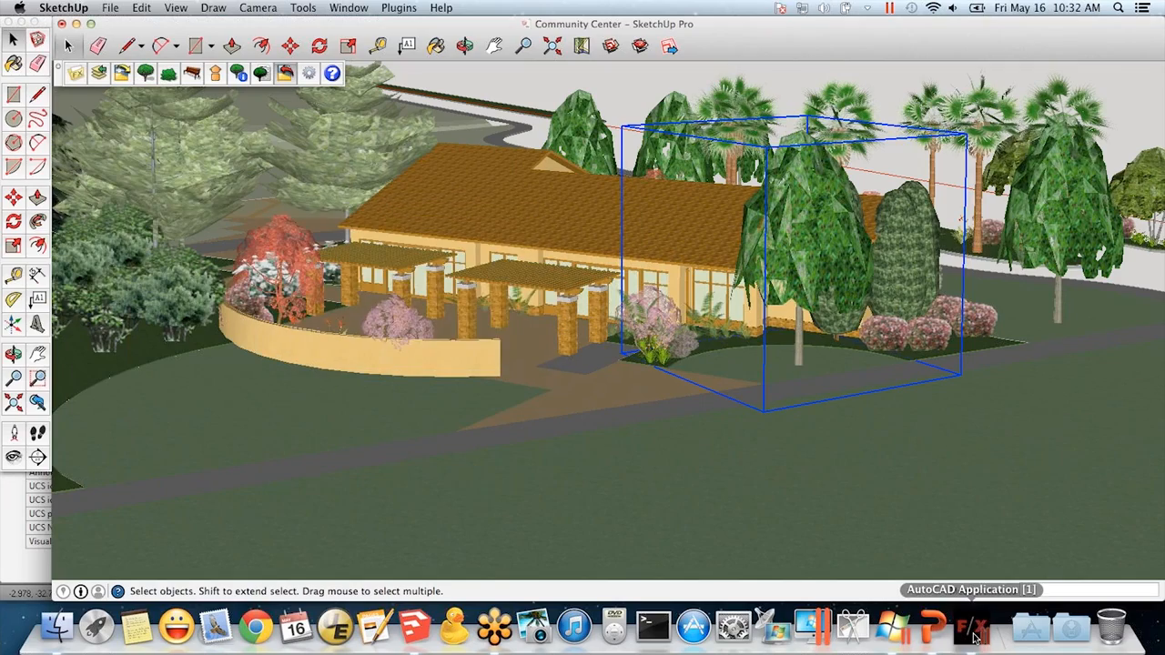
{"action": "scroll", "coordinate": [769, 282], "scroll_direction": "up", "scroll_amount": 6}
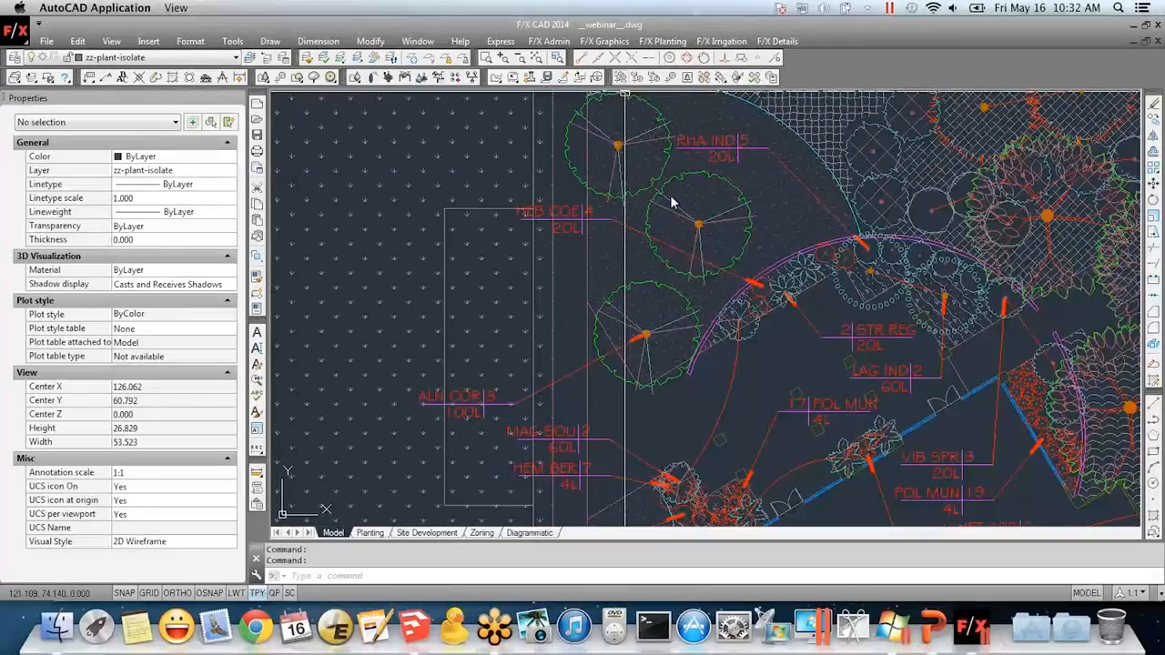
{"action": "scroll", "coordinate": [645, 307], "scroll_direction": "down", "scroll_amount": 2}
{"action": "middle_click_drag", "start_coordinate": [694, 356], "coordinate": [719, 308]}
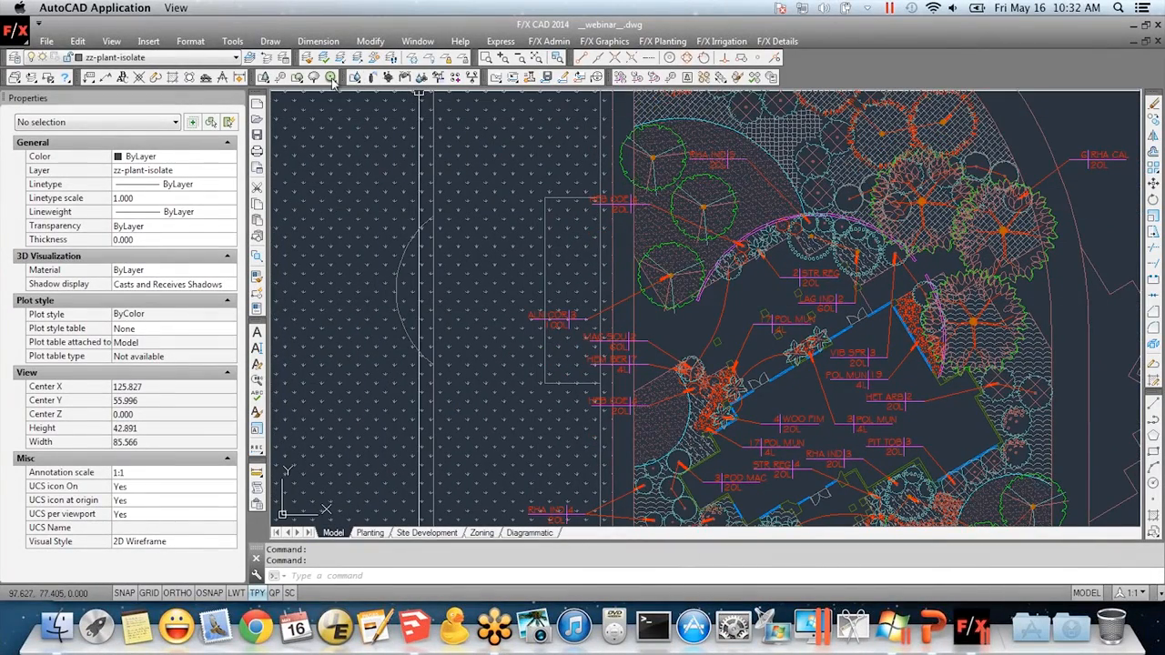
{"action": "left_click_drag", "start_coordinate": [331, 77], "coordinate": [328, 144]}
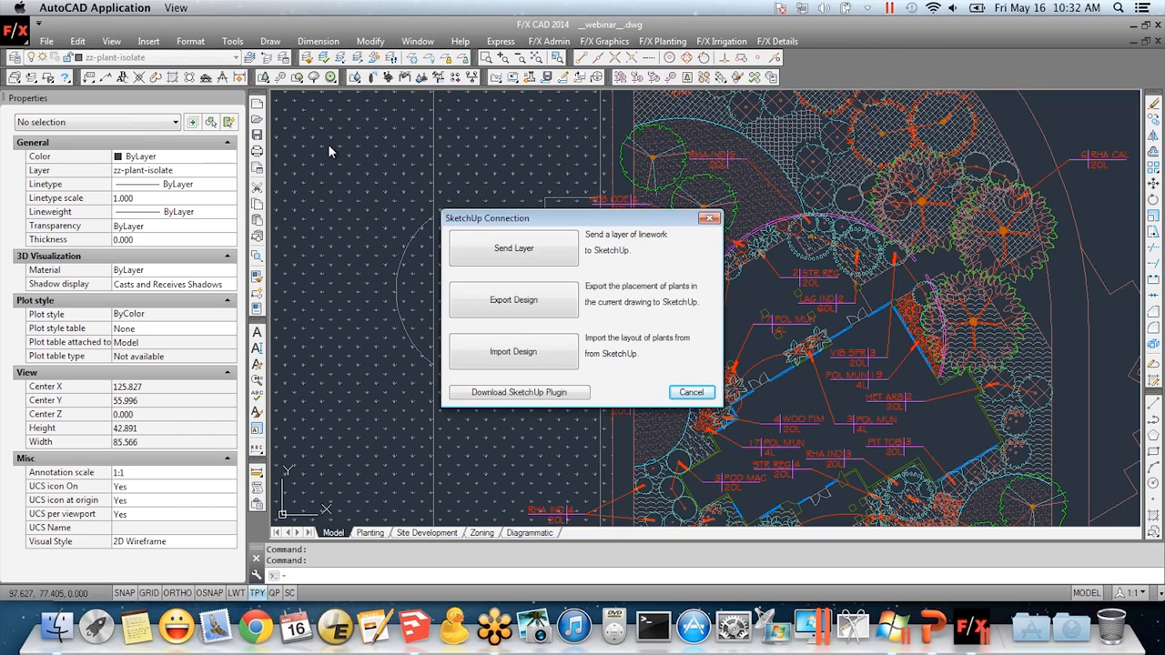
{"action": "left_click", "coordinate": [511, 355]}
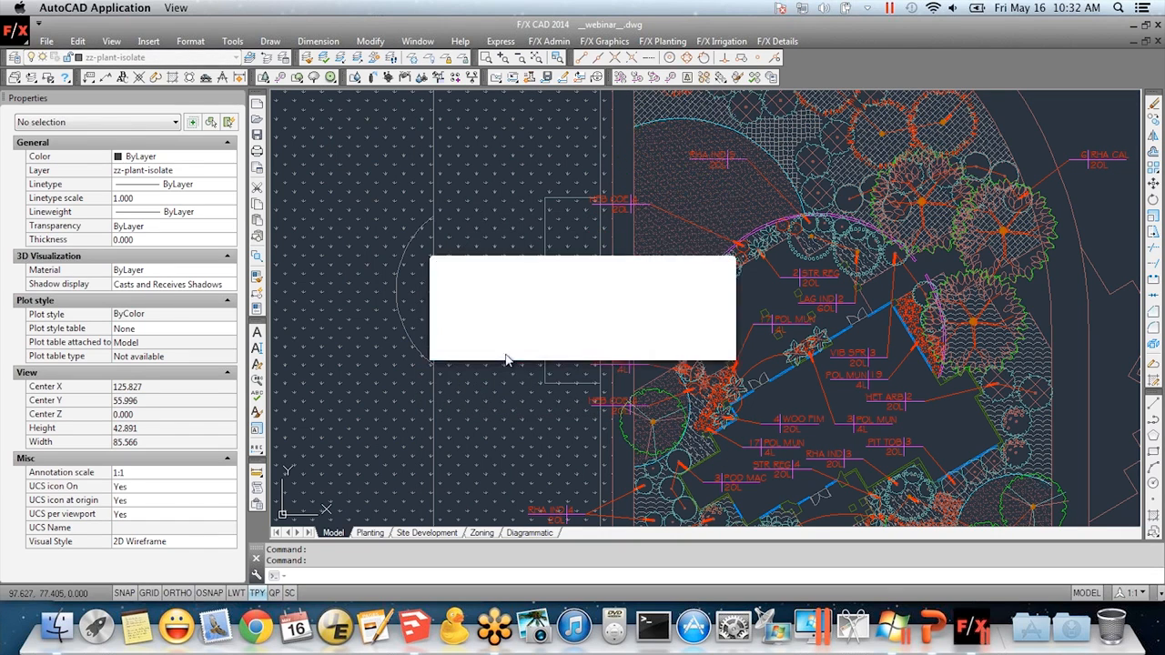
{"action": "left_click", "coordinate": [698, 342]}
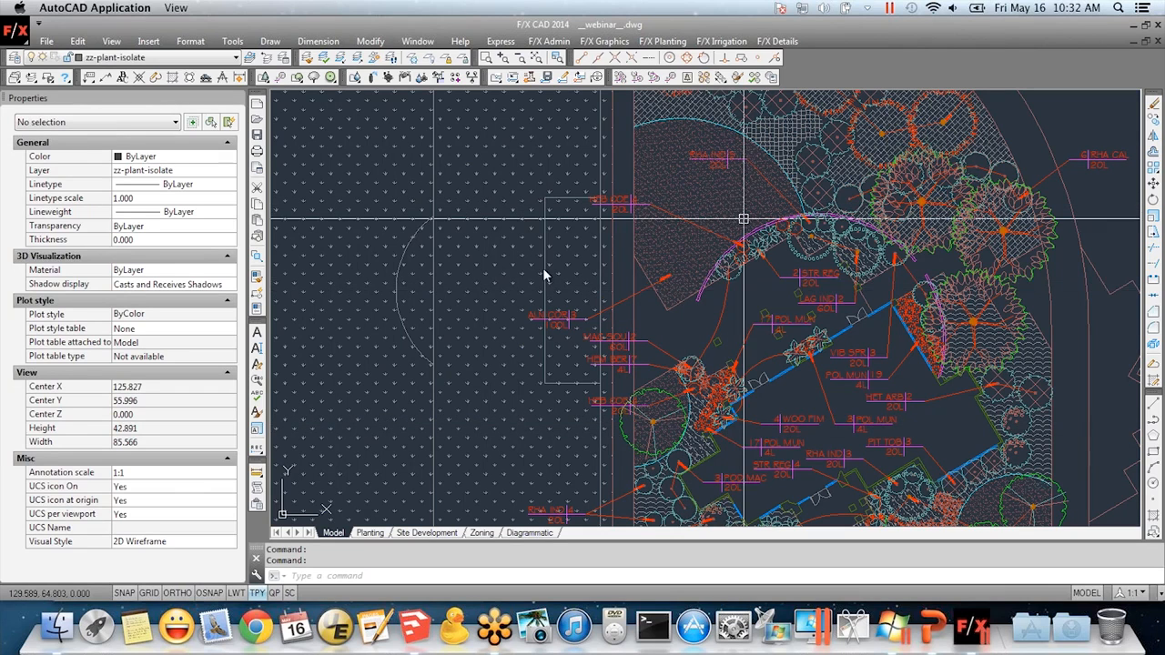
Delete the leftover ALN COR plant label and its leader beside the shrub area near the curved wall
{"action": "scroll", "coordinate": [559, 323], "scroll_direction": "up", "scroll_amount": 4}
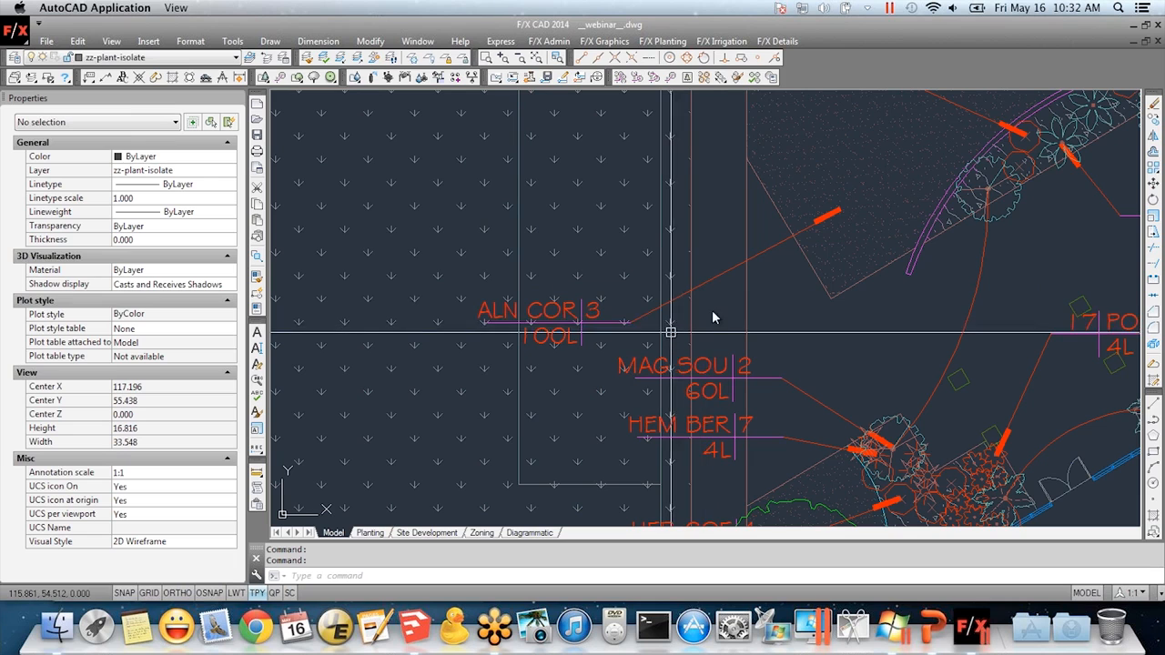
{"action": "scroll", "coordinate": [710, 310], "scroll_direction": "down", "scroll_amount": 2}
{"action": "middle_click_drag", "start_coordinate": [842, 340], "coordinate": [833, 236]}
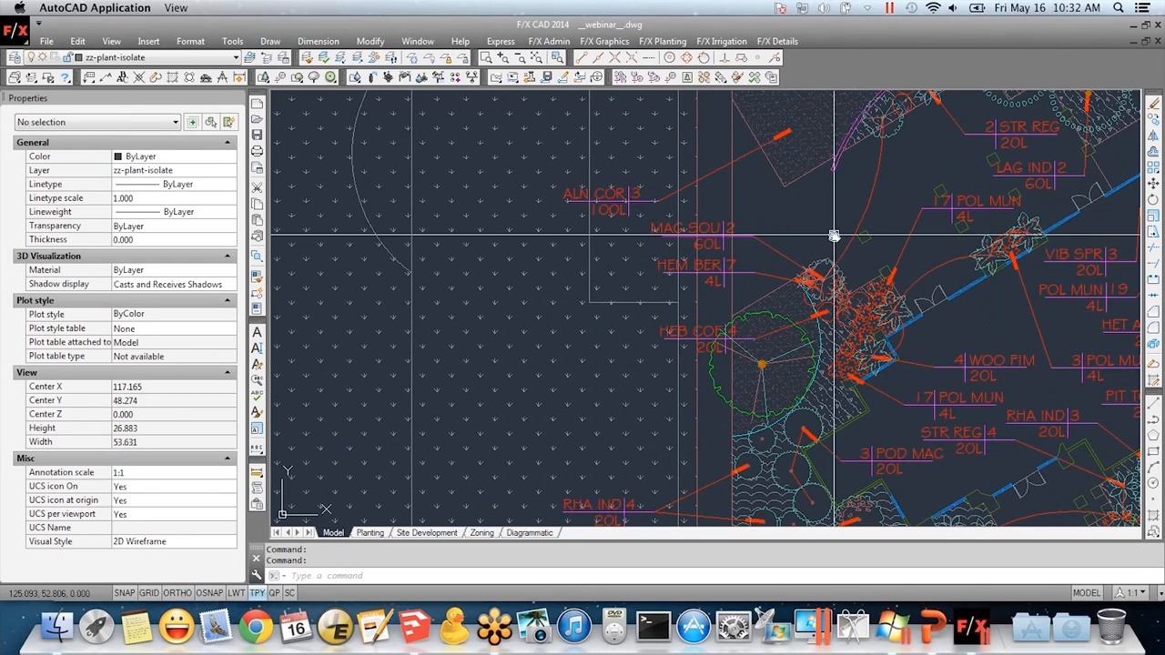
{"action": "left_click", "coordinate": [646, 197]}
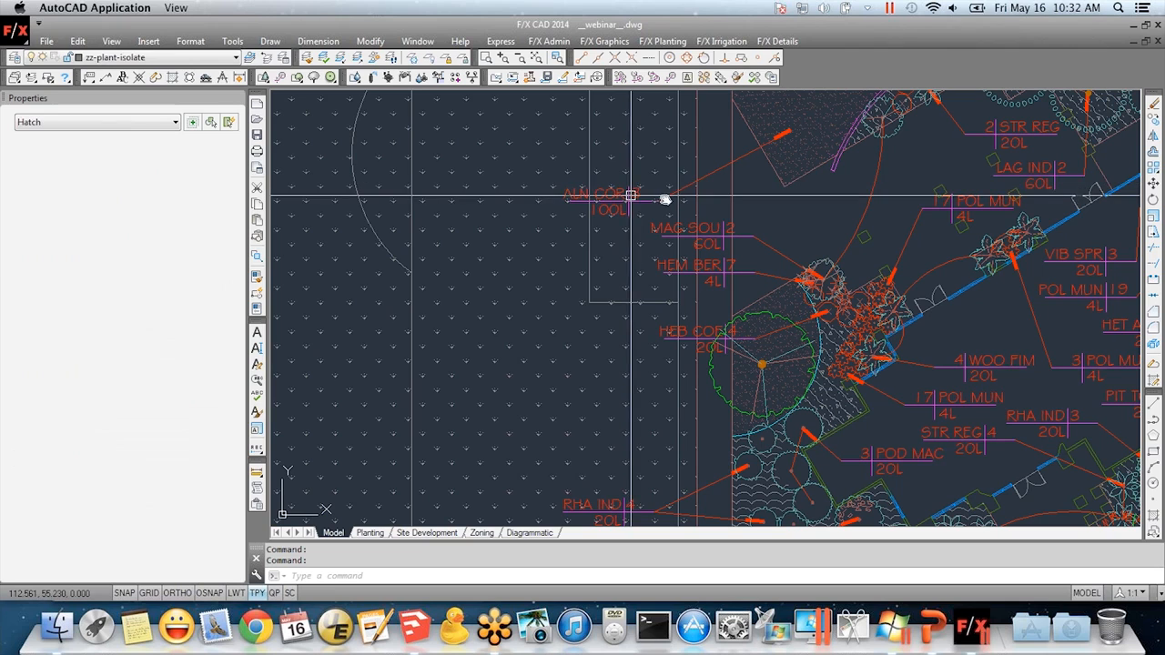
{"action": "key", "text": "Escape"}
{"action": "scroll", "coordinate": [628, 191], "scroll_direction": "up", "scroll_amount": 5}
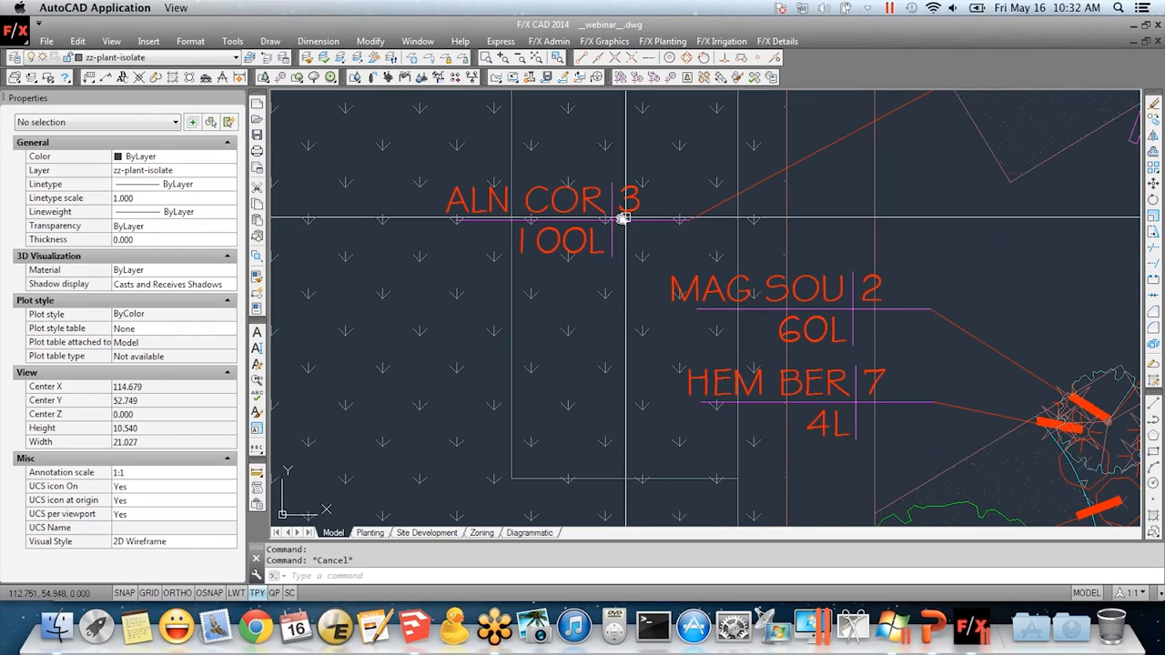
{"action": "left_click", "coordinate": [674, 217]}
{"action": "left_click", "coordinate": [702, 212]}
{"action": "scroll", "coordinate": [899, 269], "scroll_direction": "down", "scroll_amount": 4}
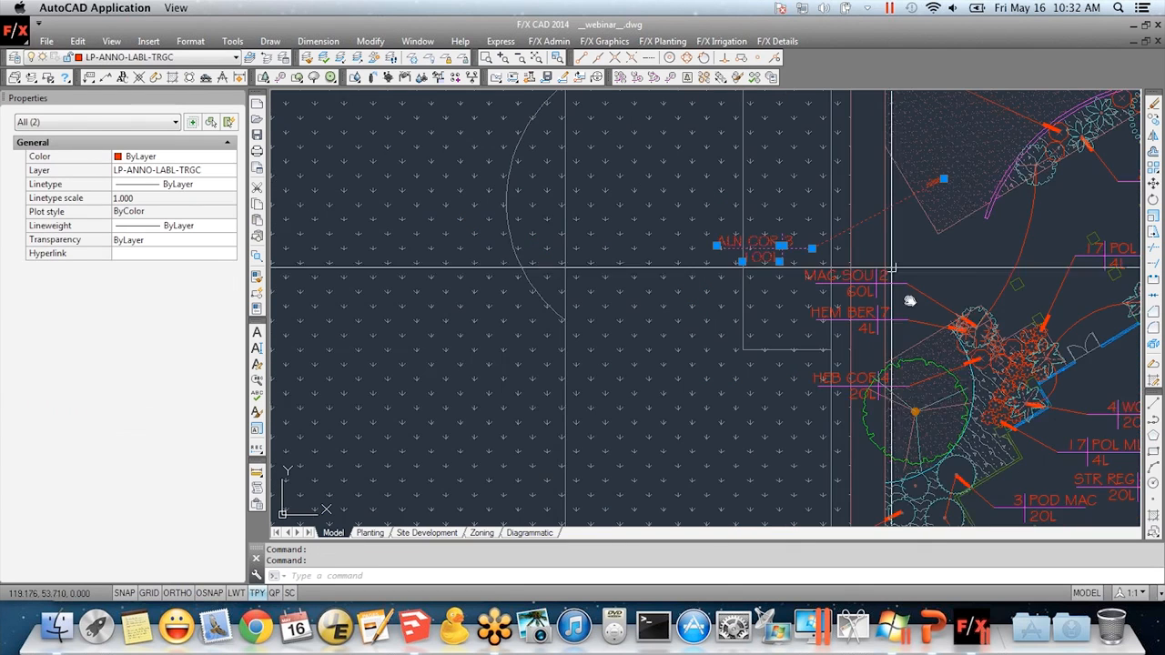
{"action": "key", "text": "Delete"}
{"action": "scroll", "coordinate": [879, 369], "scroll_direction": "down", "scroll_amount": 5}
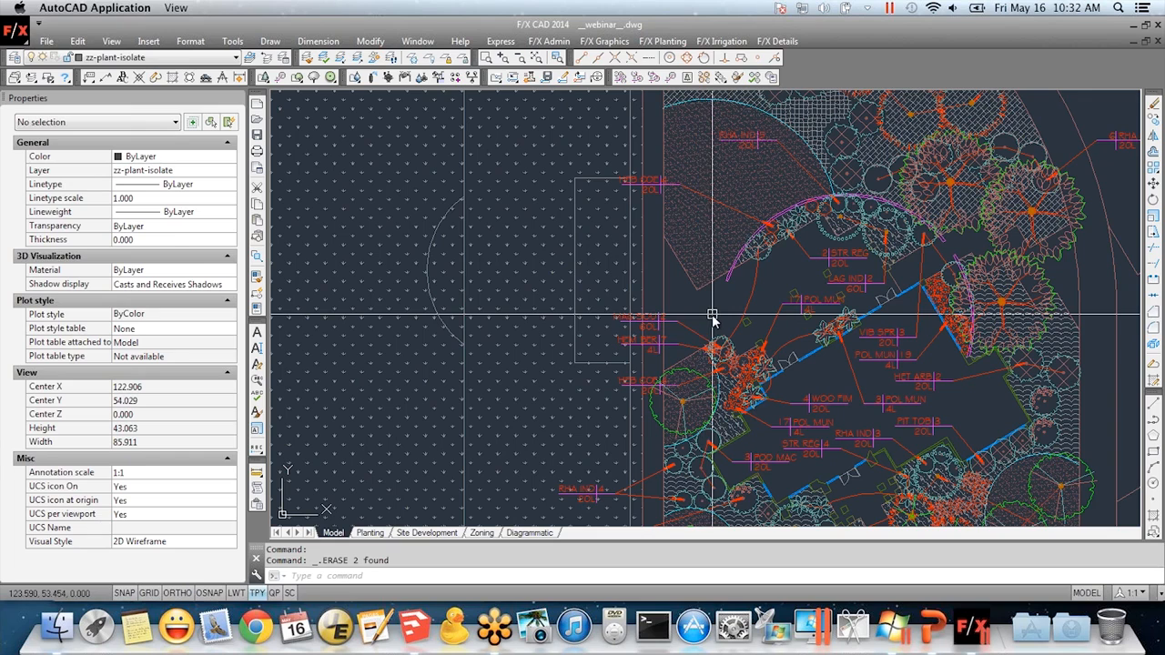
Search the plant database for the genus "arch" and add Archontophoenix purpurea (King Palm) to the project's trees
{"action": "scroll", "coordinate": [716, 314], "scroll_direction": "down", "scroll_amount": 5}
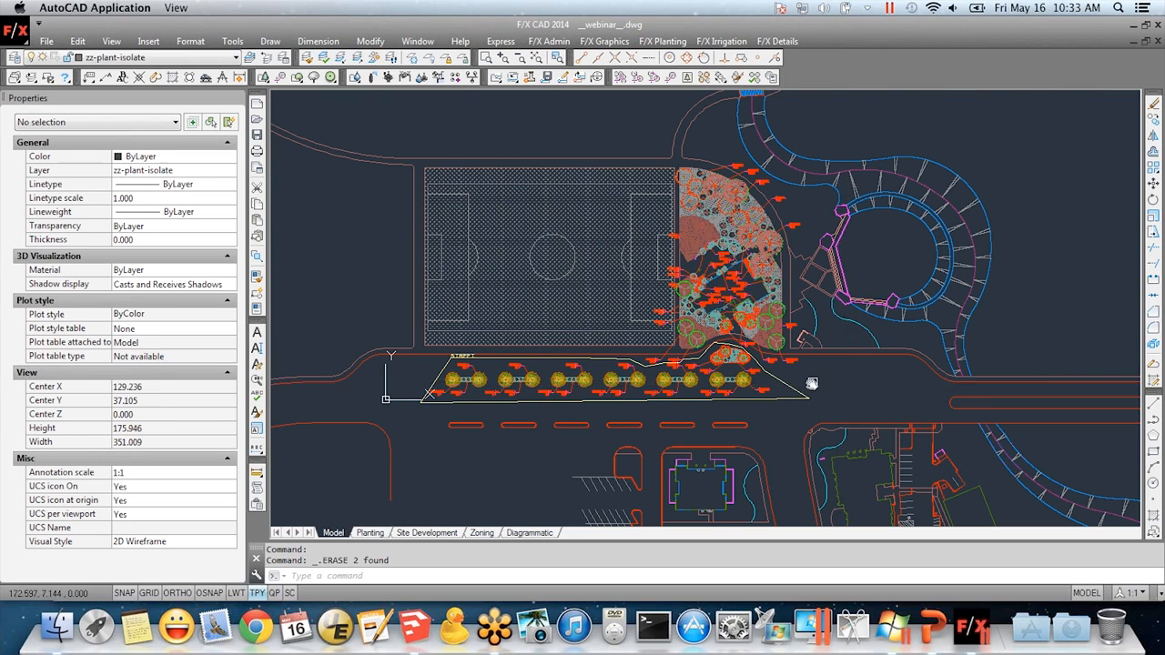
{"action": "scroll", "coordinate": [811, 384], "scroll_direction": "up", "scroll_amount": 2}
{"action": "scroll", "coordinate": [811, 383], "scroll_direction": "up", "scroll_amount": 2}
{"action": "key", "text": "Escape"}
{"action": "key", "text": "Escape"}
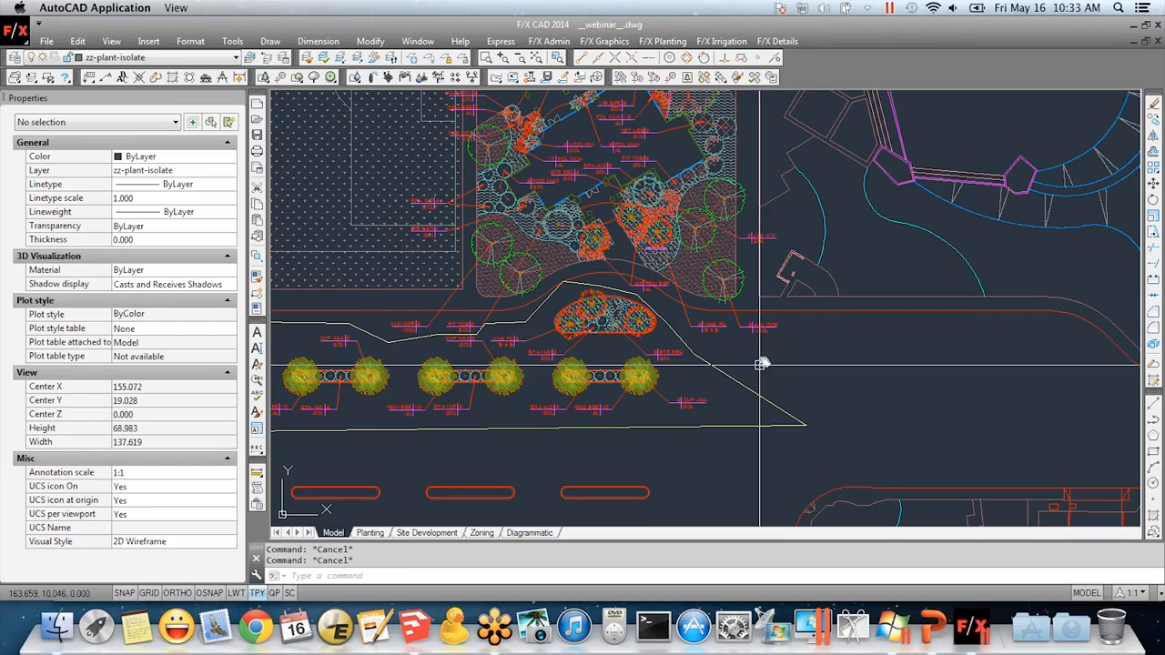
{"action": "middle_click_drag", "start_coordinate": [764, 361], "coordinate": [759, 393]}
{"action": "mouse_move", "coordinate": [889, 178]}
{"action": "middle_mouse_down"}
{"action": "mouse_move", "coordinate": [850, 226]}
{"action": "mouse_move", "coordinate": [713, 333]}
{"action": "middle_mouse_up"}
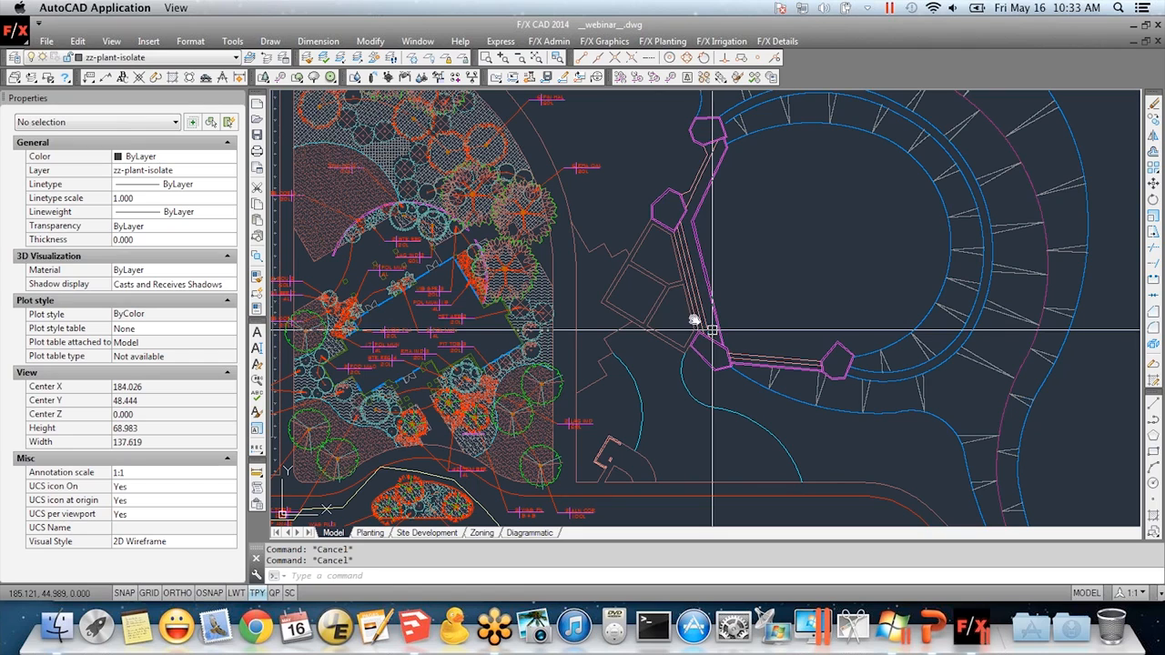
{"action": "left_click", "coordinate": [264, 77]}
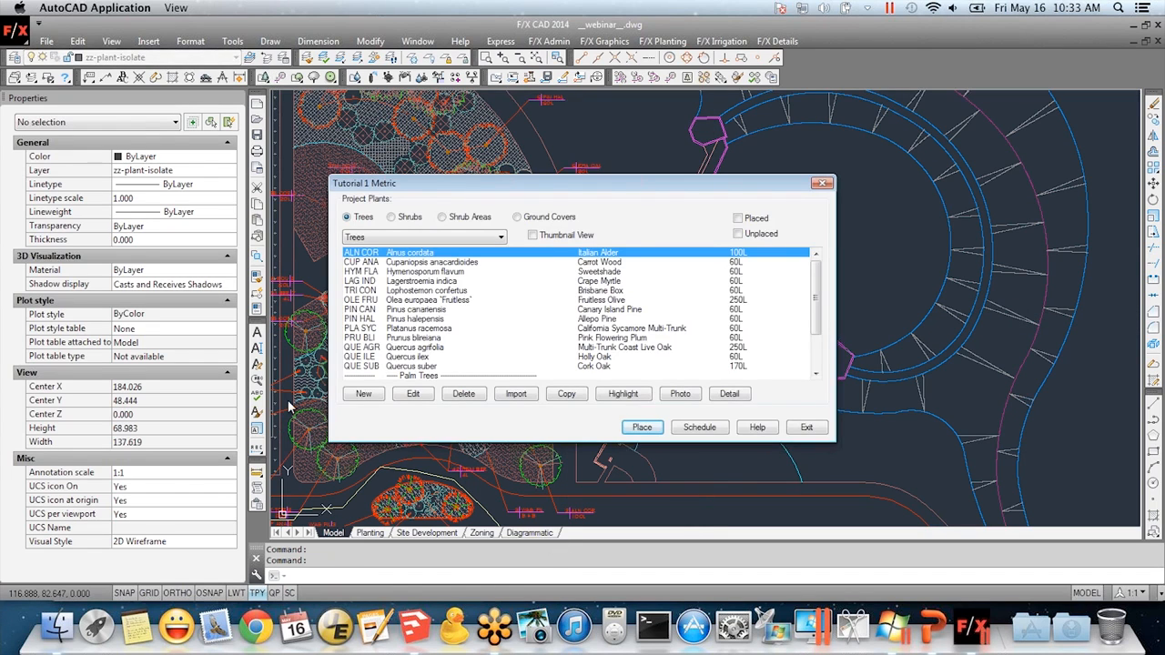
{"action": "left_click", "coordinate": [369, 396]}
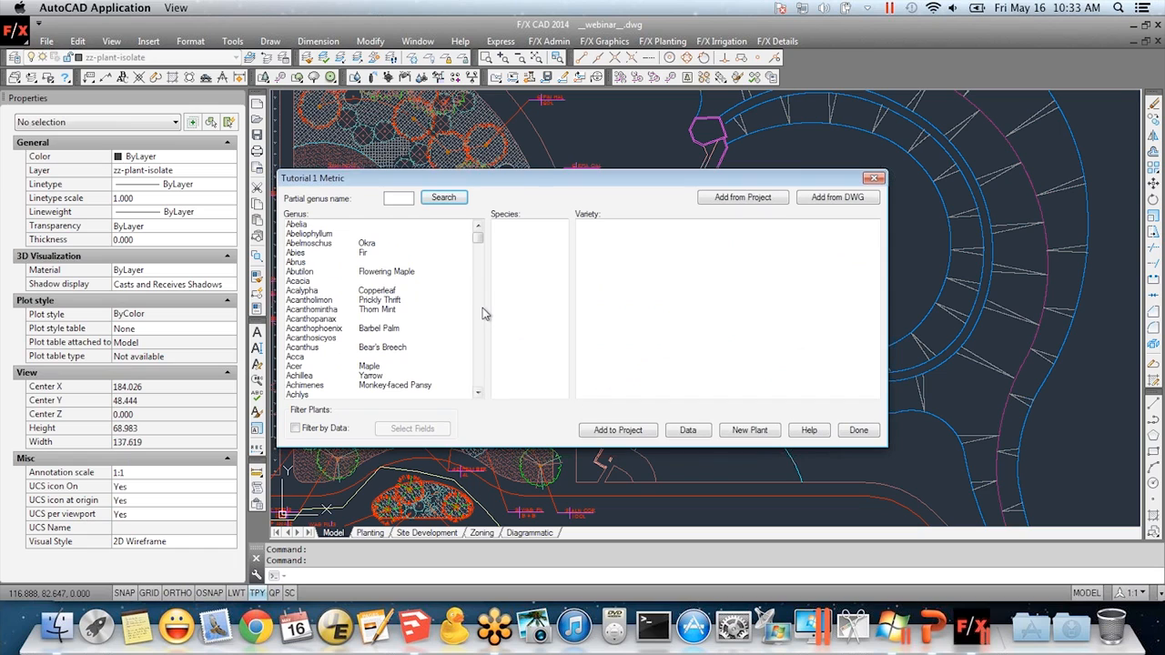
{"action": "key", "text": "Return"}
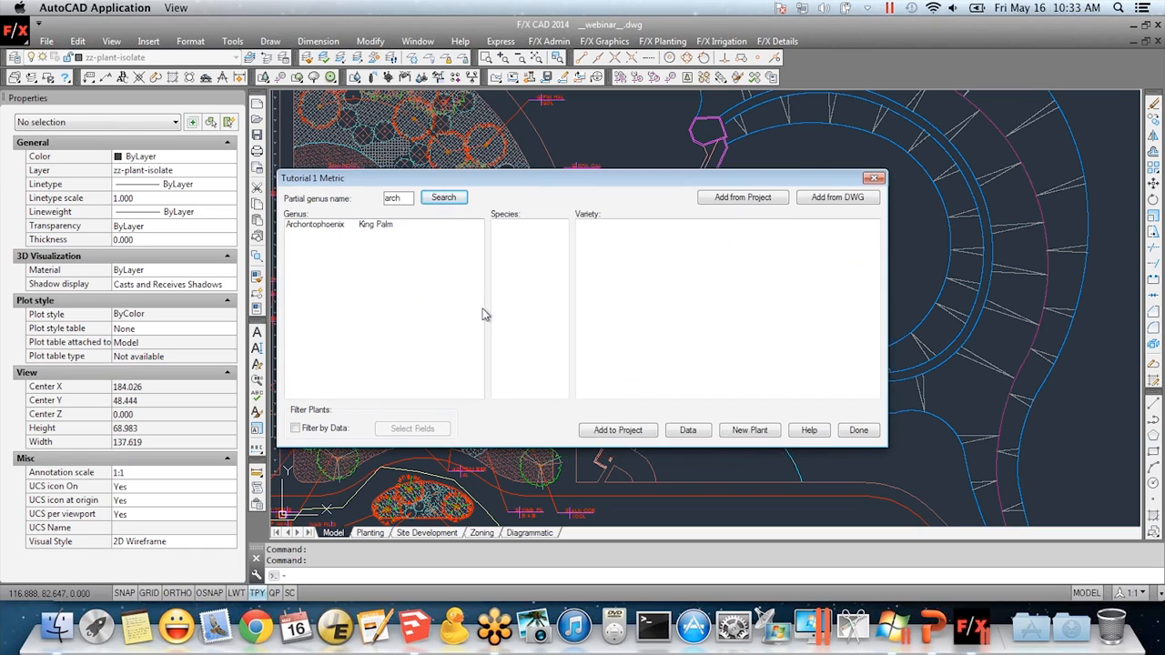
{"action": "left_click", "coordinate": [381, 226]}
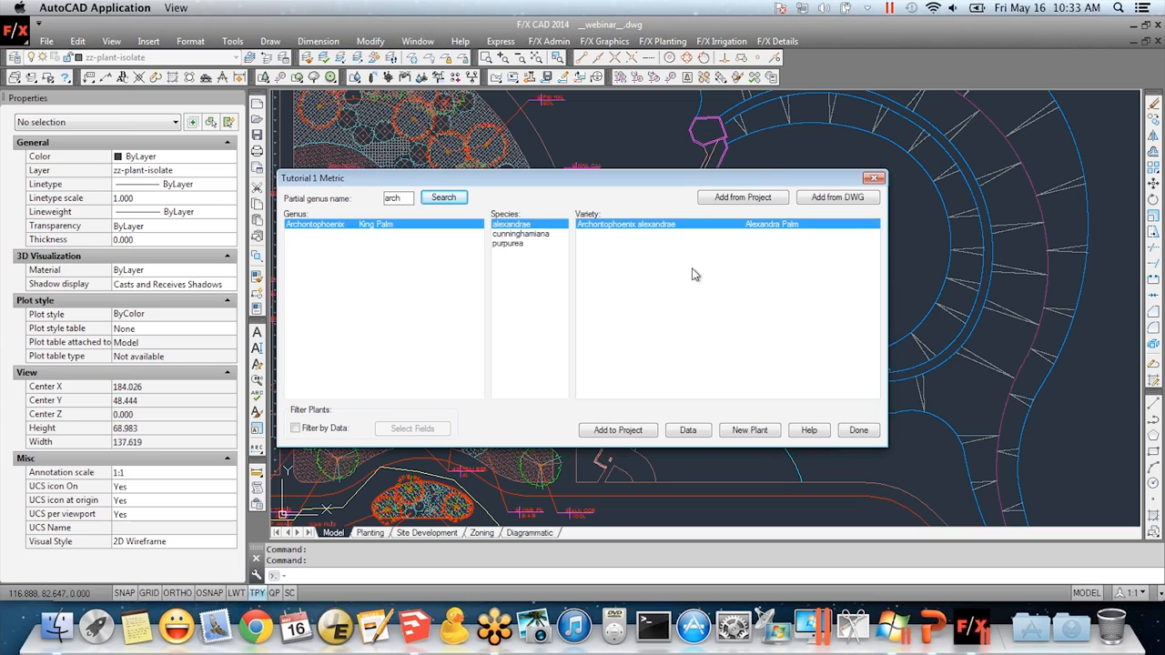
{"action": "left_click", "coordinate": [518, 245]}
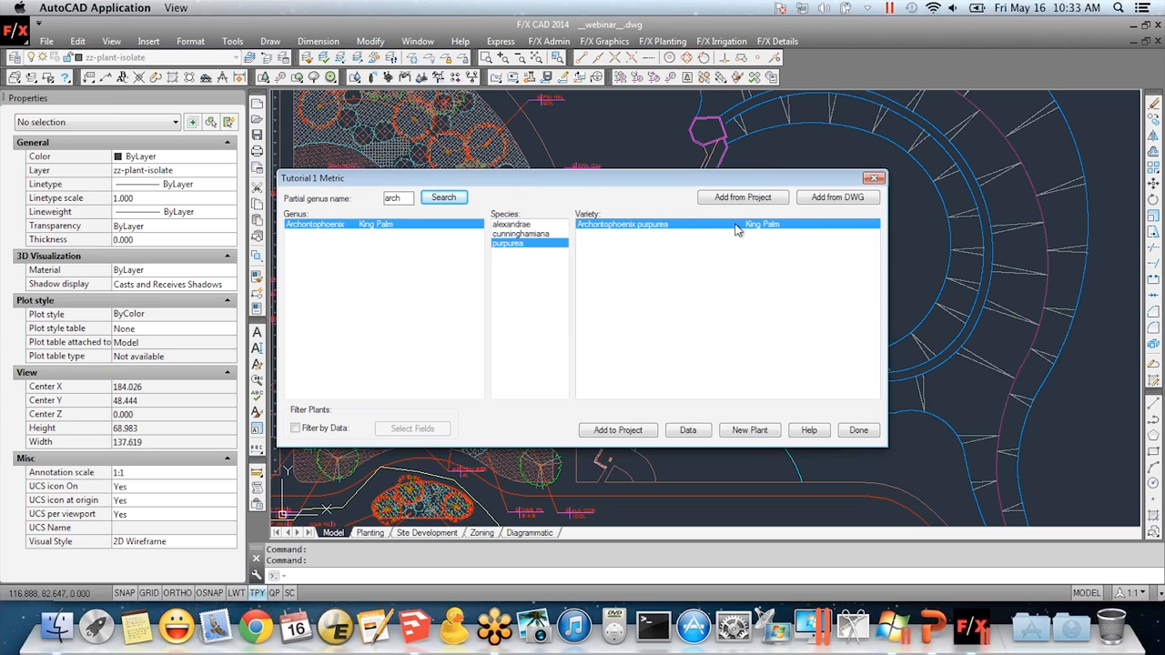
{"action": "left_click", "coordinate": [652, 431]}
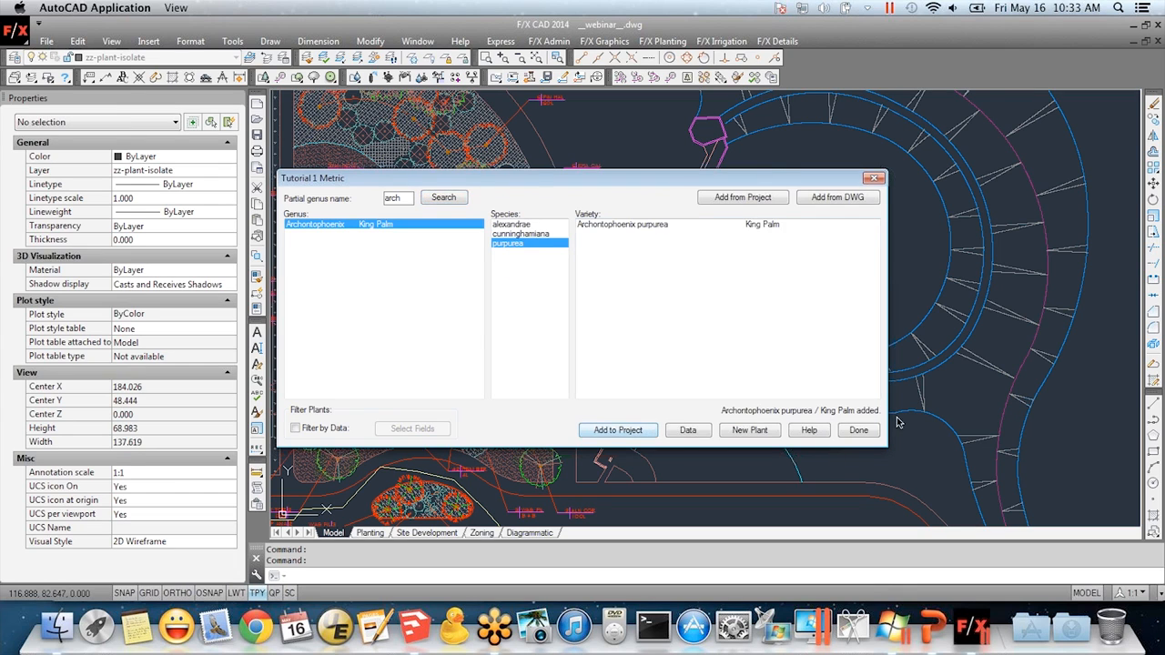
{"action": "left_click", "coordinate": [858, 433]}
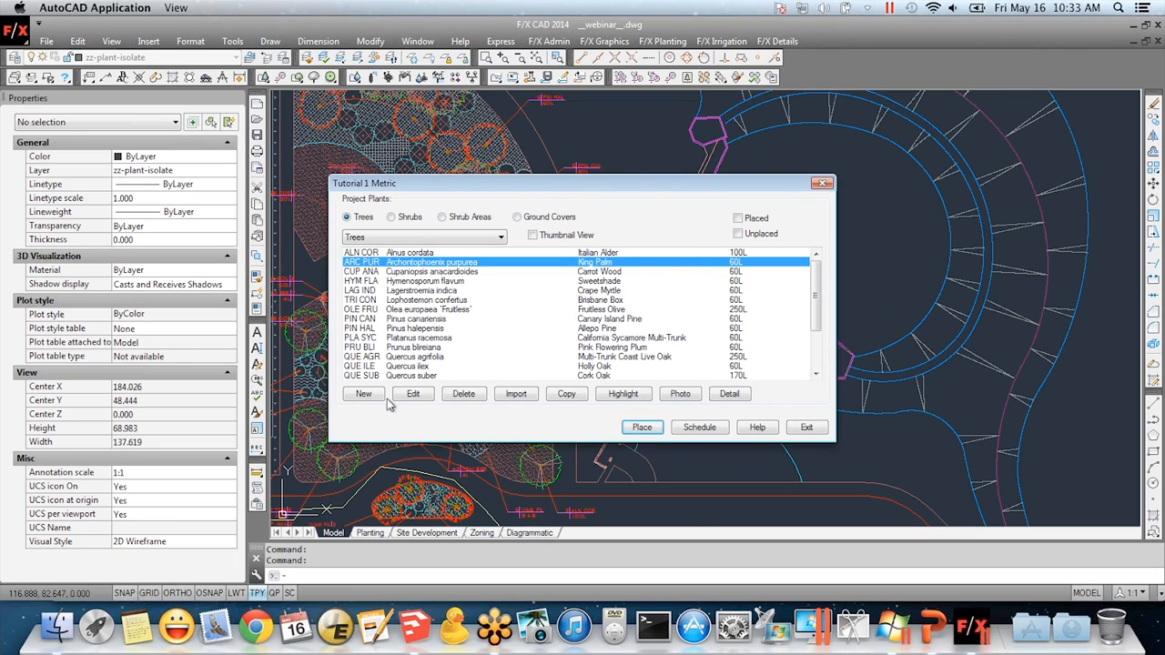
Give the King Palm a thin-fronded symbol from the PALM category and set its symbol width to 5.5 m
{"action": "left_click", "coordinate": [424, 393]}
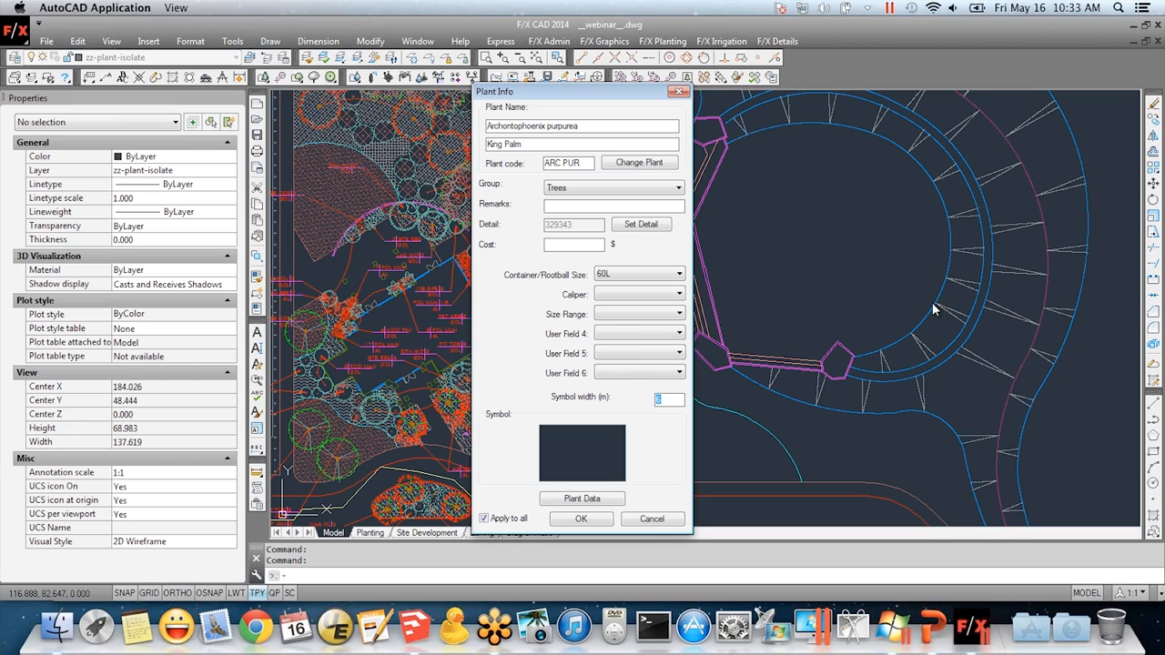
{"action": "left_click", "coordinate": [590, 463]}
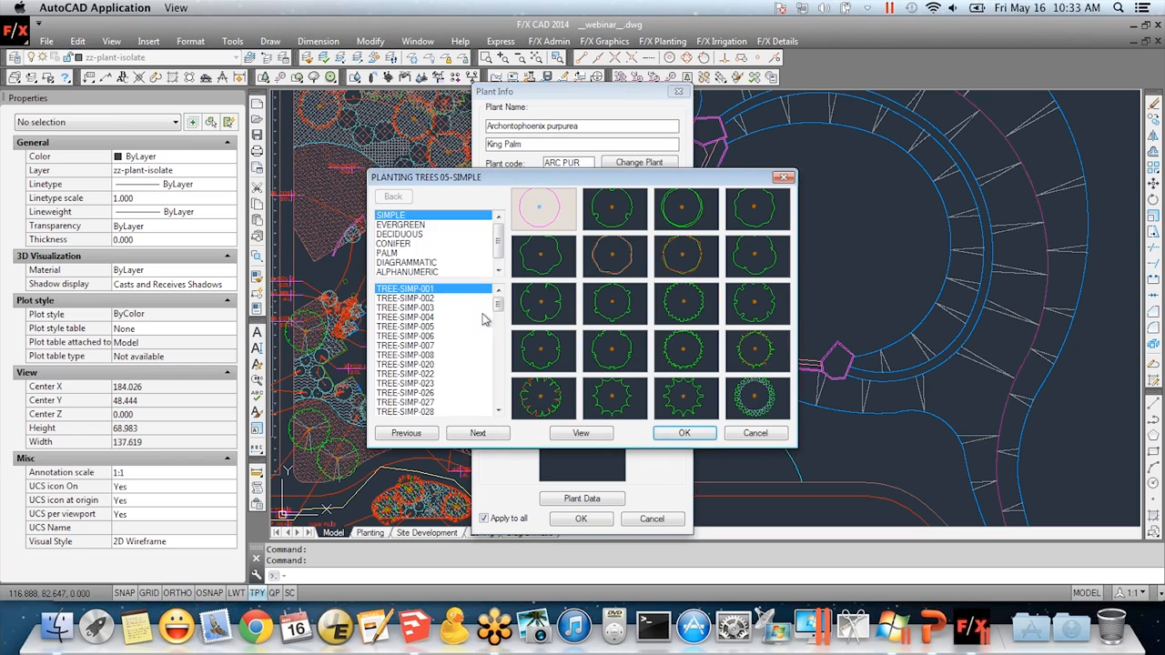
{"action": "left_click", "coordinate": [406, 254]}
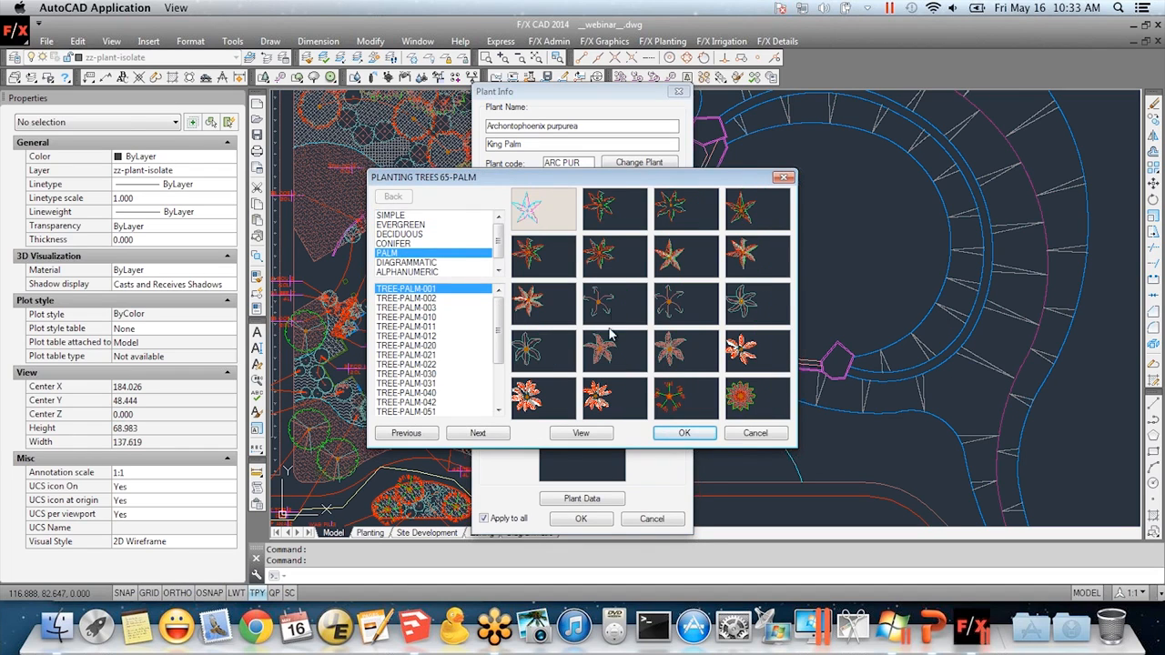
{"action": "left_click", "coordinate": [615, 317]}
{"action": "left_click", "coordinate": [684, 433]}
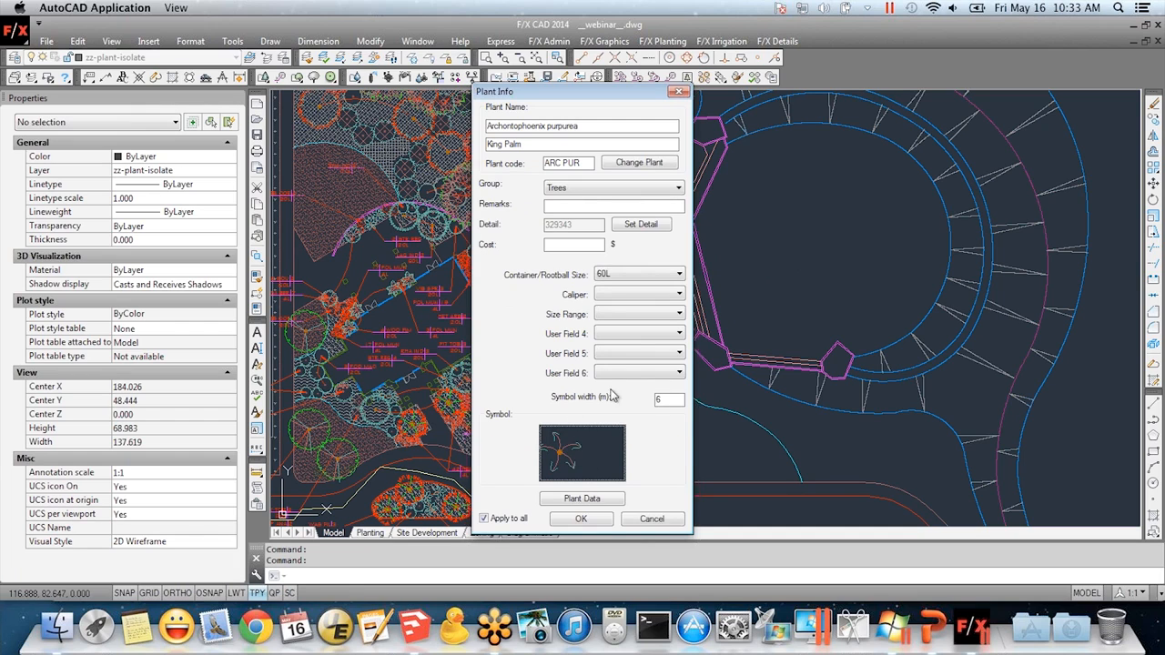
{"action": "double_click", "coordinate": [681, 401]}
{"action": "type", "text": "5.5"}
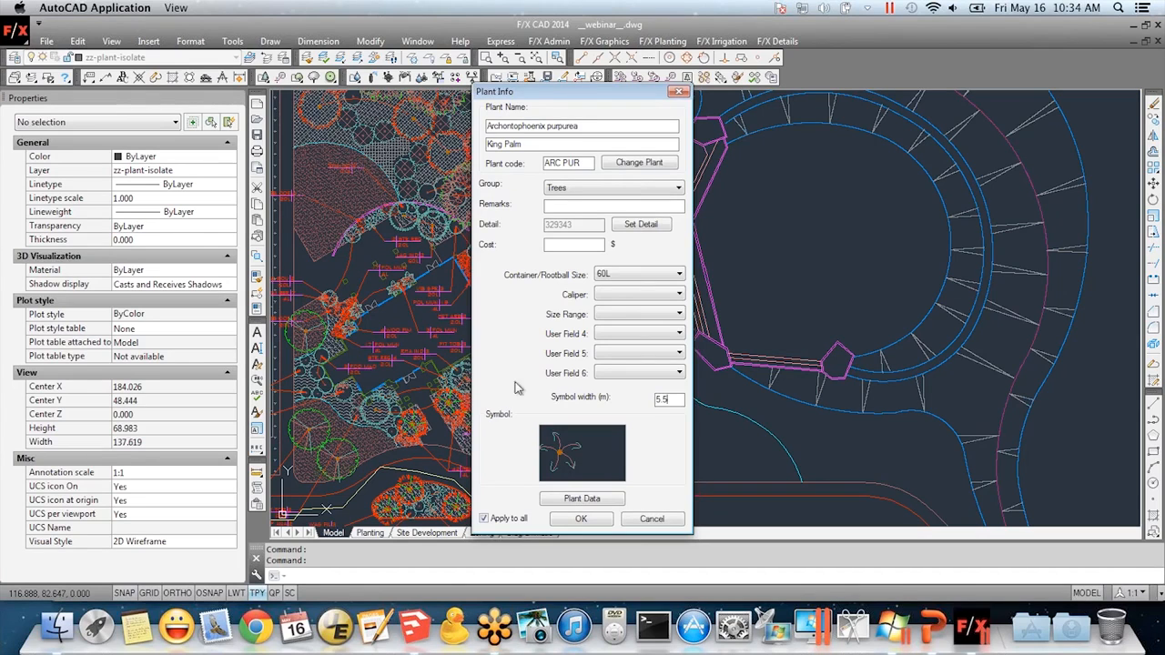
{"action": "left_click", "coordinate": [583, 519]}
Place seven King Palms in an arc following the inner ring of the circular area beside the community center planting
{"action": "left_click", "coordinate": [642, 428]}
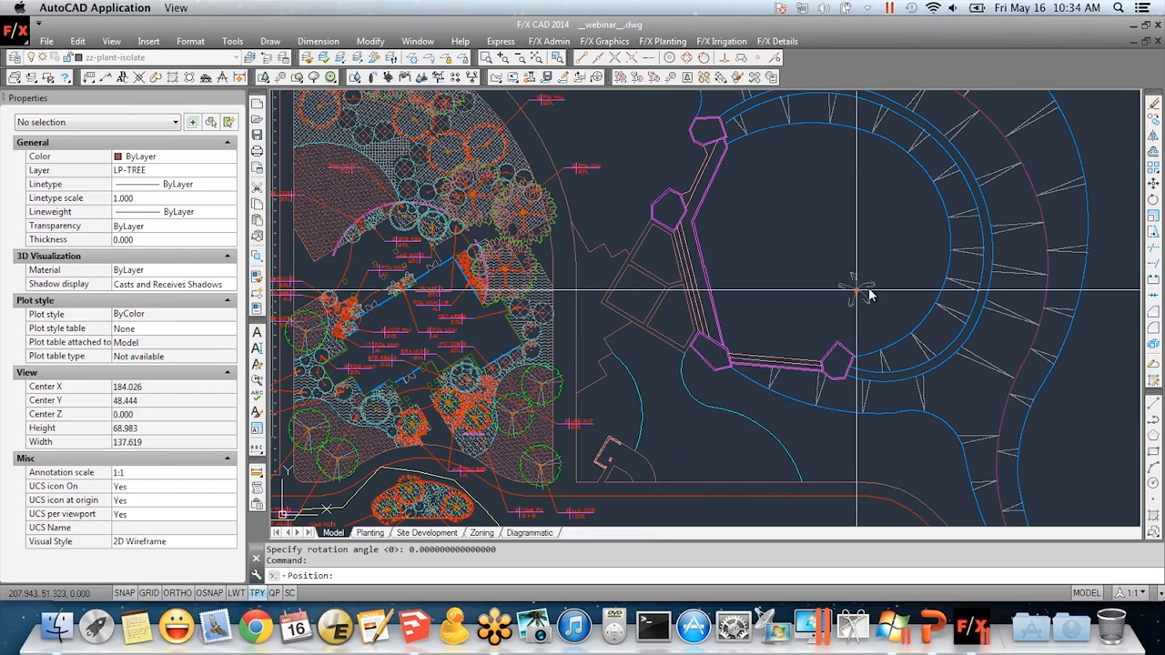
{"action": "left_click", "coordinate": [865, 330]}
{"action": "left_click", "coordinate": [915, 286]}
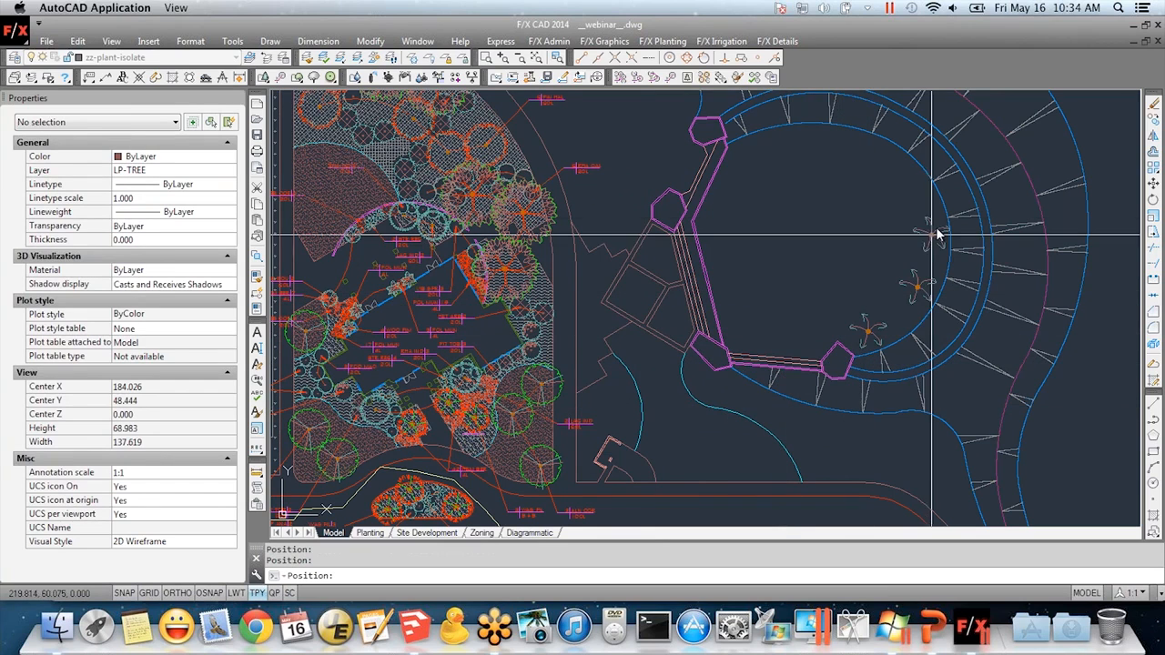
{"action": "left_click", "coordinate": [957, 227]}
{"action": "left_click", "coordinate": [947, 167]}
{"action": "left_click", "coordinate": [916, 127]}
{"action": "left_click", "coordinate": [861, 109]}
{"action": "left_click", "coordinate": [804, 107]}
Place a second arc of five King Palms just outside the blue ring of the circular area
{"action": "left_click", "coordinate": [991, 143]}
{"action": "left_click", "coordinate": [1011, 203]}
{"action": "left_click", "coordinate": [1019, 263]}
{"action": "left_click", "coordinate": [1016, 324]}
{"action": "left_click", "coordinate": [995, 362]}
Place more King Palms along the outer edge of the curved slope, continuing down toward the street
{"action": "left_click", "coordinate": [1049, 316]}
{"action": "left_click", "coordinate": [1069, 230]}
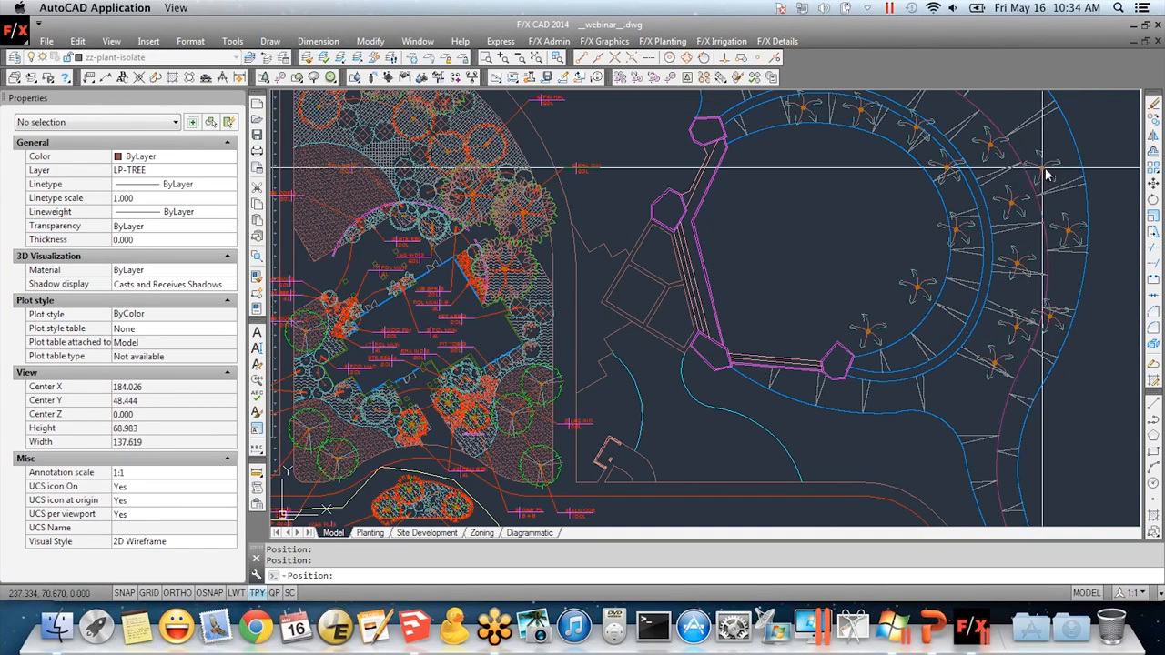
{"action": "scroll", "coordinate": [984, 195], "scroll_direction": "down", "scroll_amount": 2}
{"action": "left_click", "coordinate": [1061, 188]}
{"action": "left_click", "coordinate": [1057, 261]}
{"action": "left_click", "coordinate": [1045, 301]}
{"action": "left_click", "coordinate": [1034, 337]}
{"action": "left_click", "coordinate": [1027, 373]}
{"action": "left_click", "coordinate": [1027, 398]}
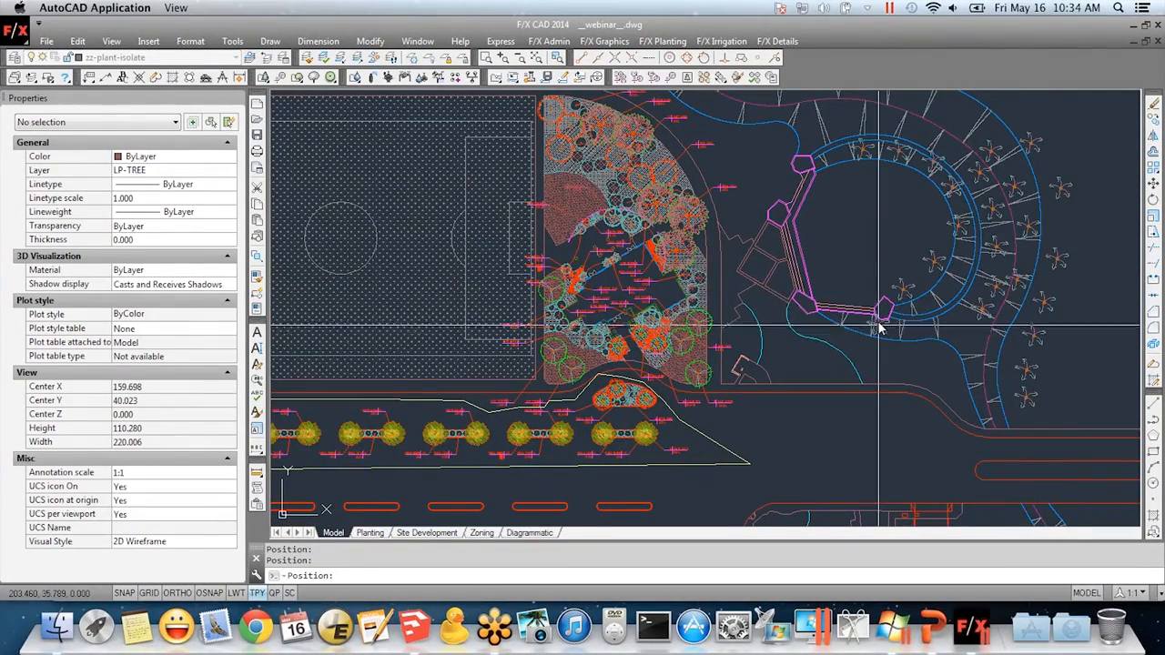
{"action": "key", "text": "Escape"}
Export the drawing's updated plant placement to SketchUp with the Export Design option of the SketchUp Connection
{"action": "middle_click_drag", "start_coordinate": [881, 304], "coordinate": [786, 336]}
{"action": "left_click", "coordinate": [664, 38]}
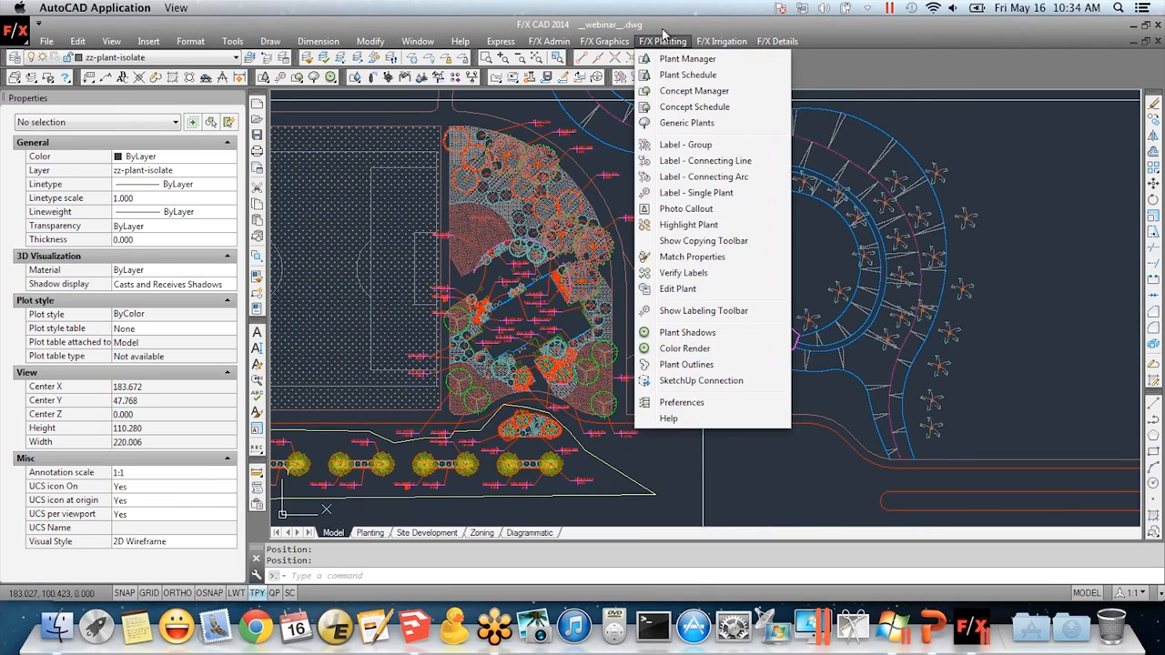
{"action": "left_click", "coordinate": [708, 382]}
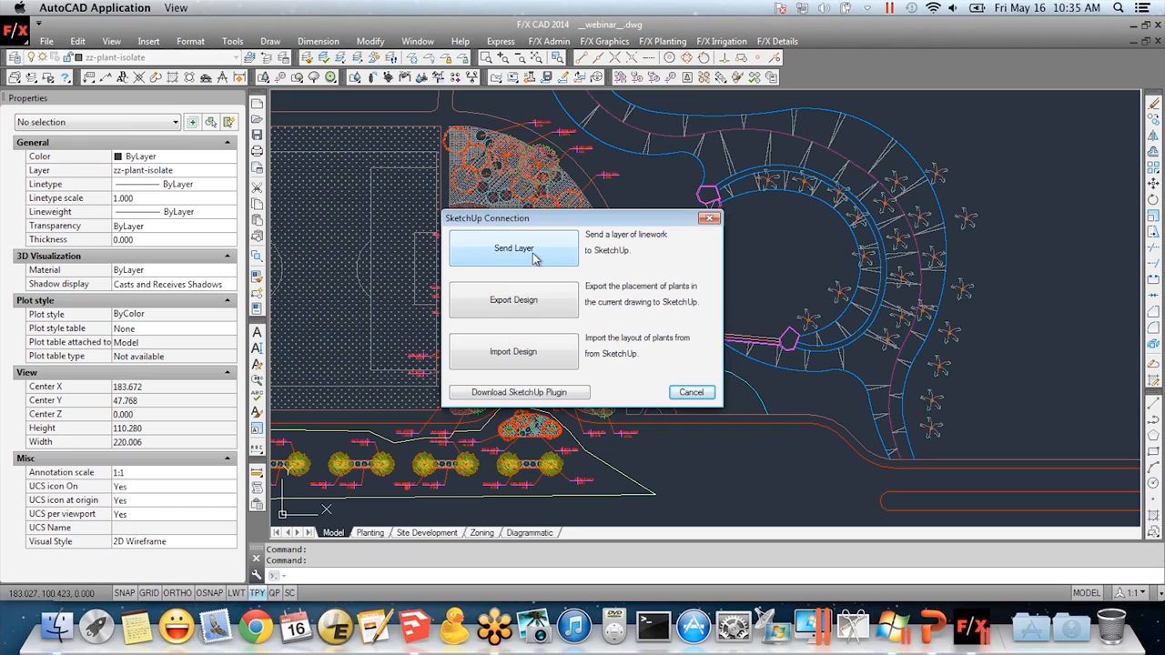
{"action": "left_click", "coordinate": [543, 309]}
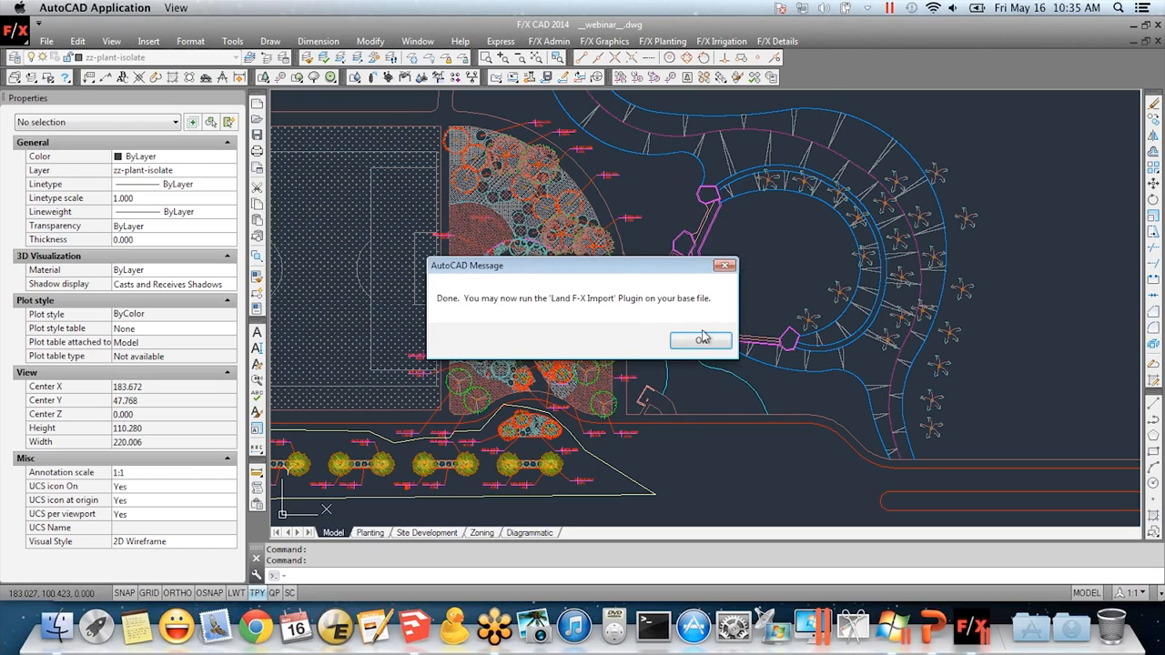
{"action": "left_click", "coordinate": [759, 339]}
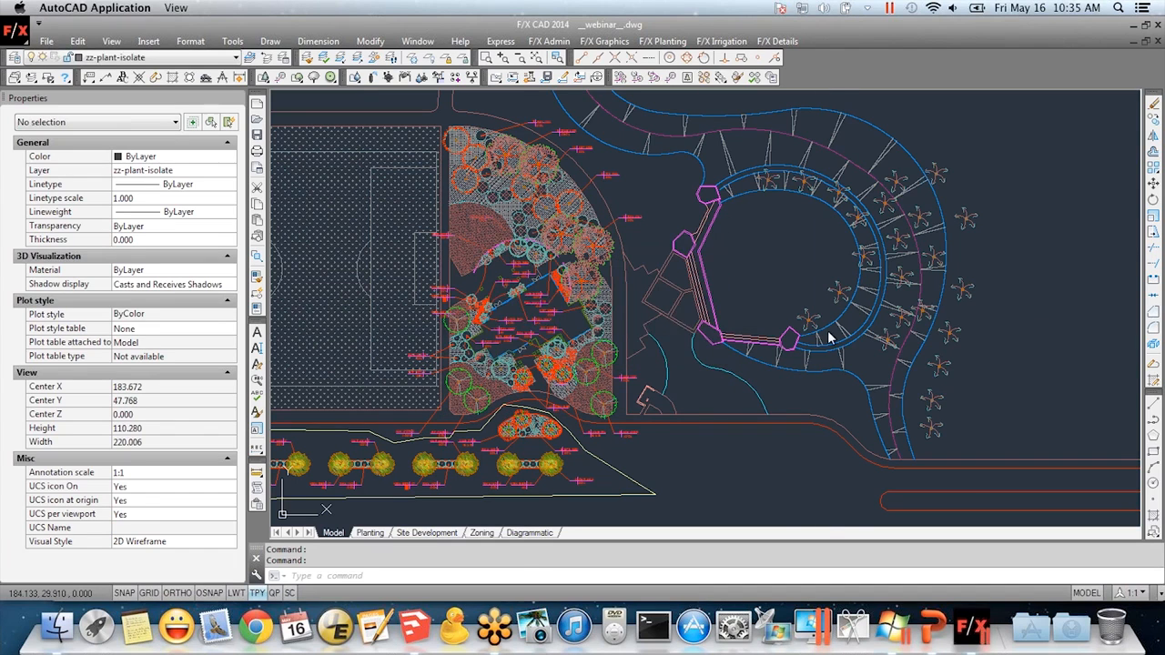
Switch to SketchUp and open the Land F/X plant import for the Community Center model
{"action": "left_click", "coordinate": [415, 626]}
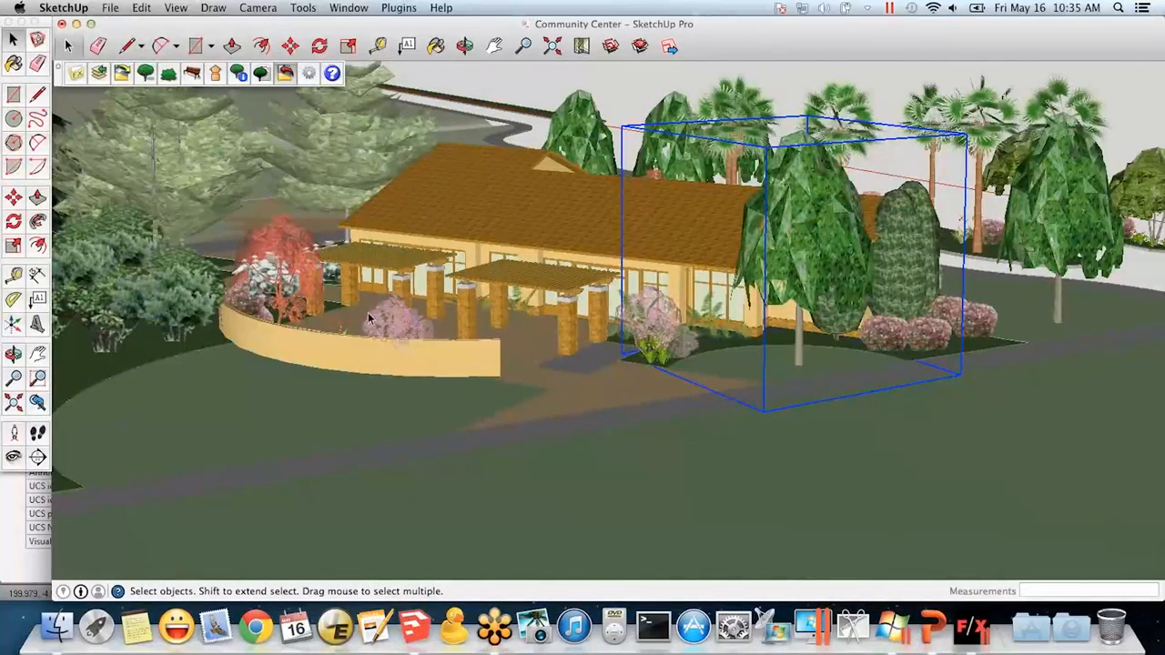
{"action": "scroll", "coordinate": [368, 317], "scroll_direction": "down", "scroll_amount": 3}
{"action": "scroll", "coordinate": [675, 366], "scroll_direction": "down", "scroll_amount": 3}
{"action": "middle_click_drag", "start_coordinate": [675, 366], "coordinate": [364, 377]}
{"action": "middle_click_drag", "start_coordinate": [463, 347], "coordinate": [611, 269]}
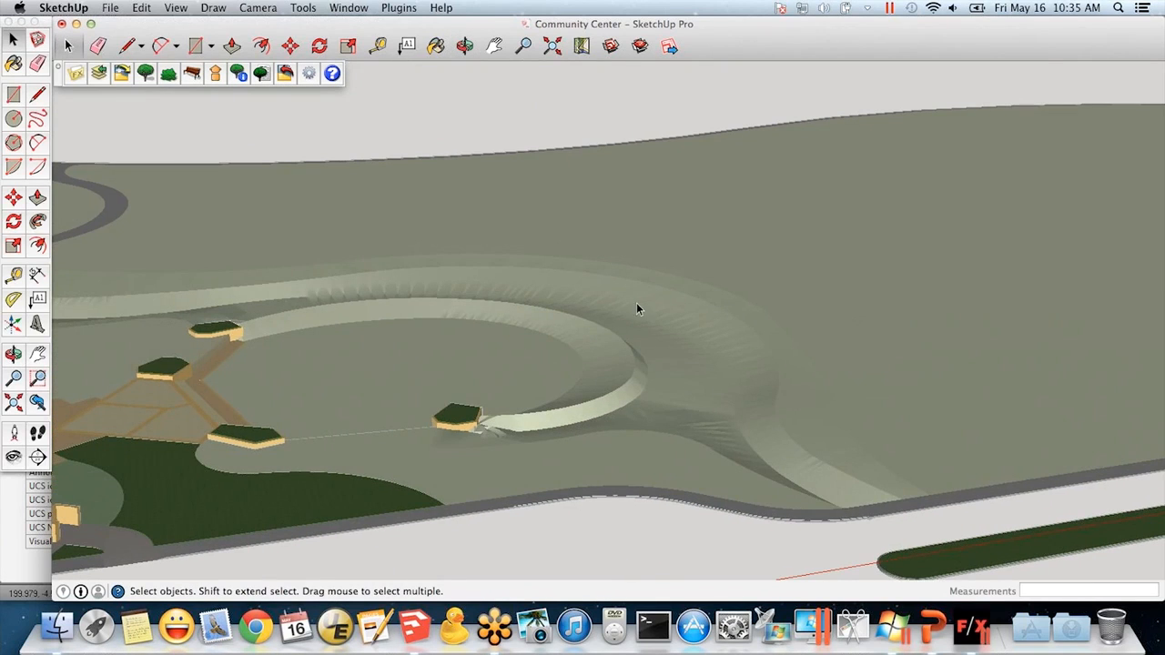
{"action": "left_click", "coordinate": [76, 78]}
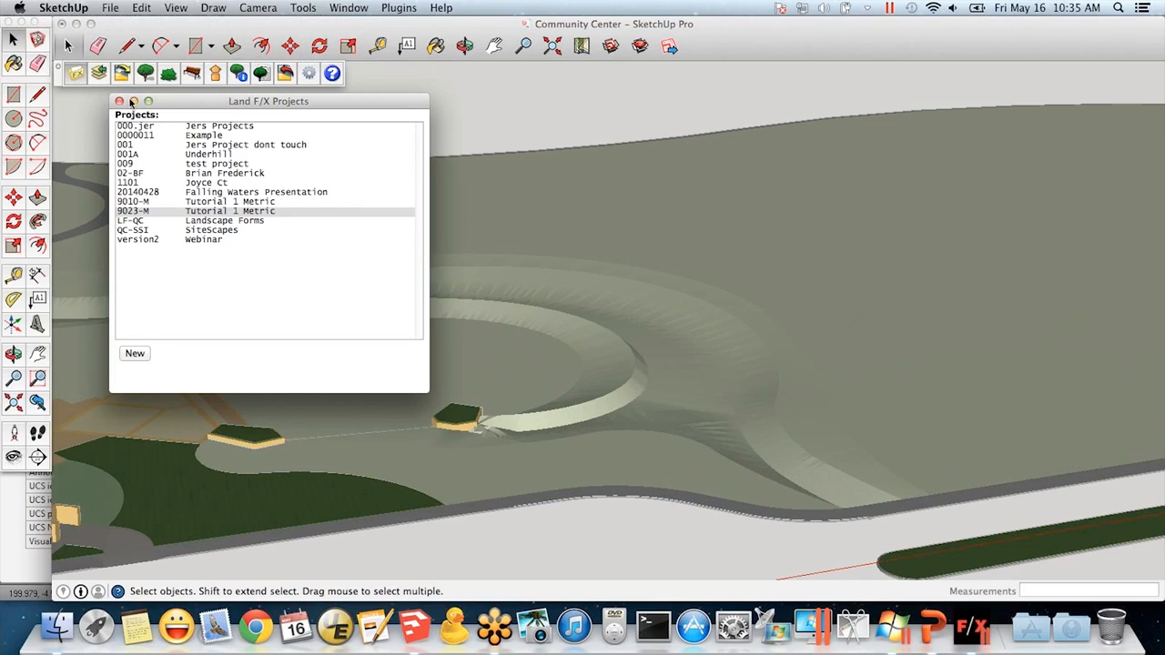
{"action": "left_click", "coordinate": [119, 101]}
{"action": "left_click", "coordinate": [123, 74]}
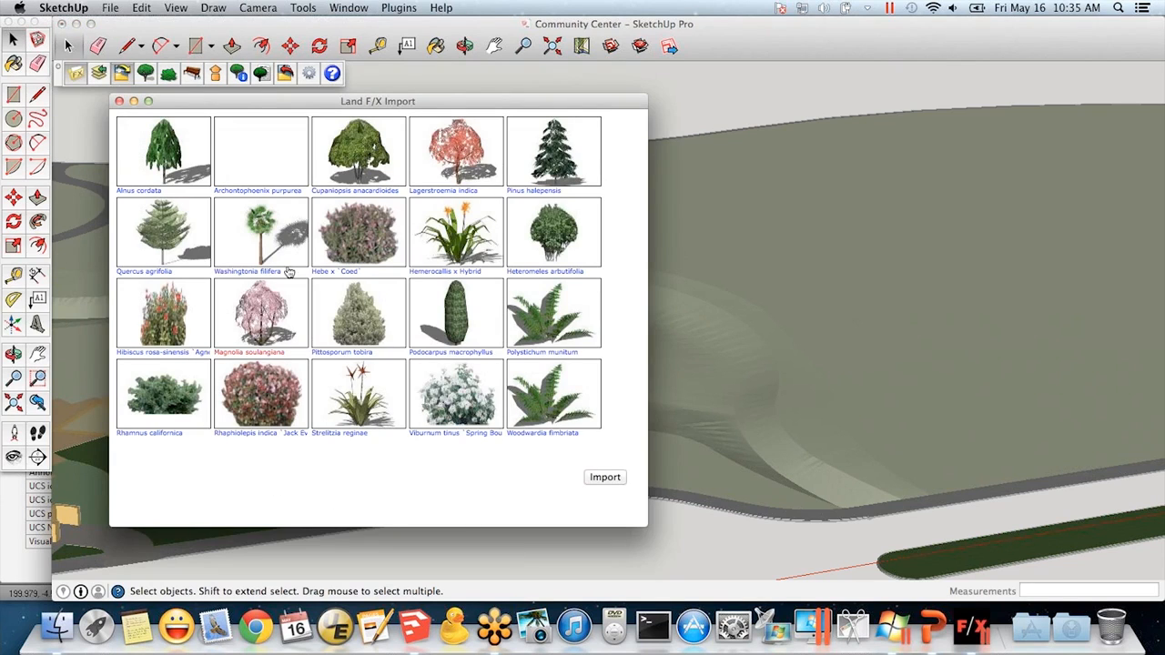
Assign the TP-ArchontophoenixCun-05 component from the Palms category to Archontophoenix purpurea
{"action": "left_click", "coordinate": [242, 151]}
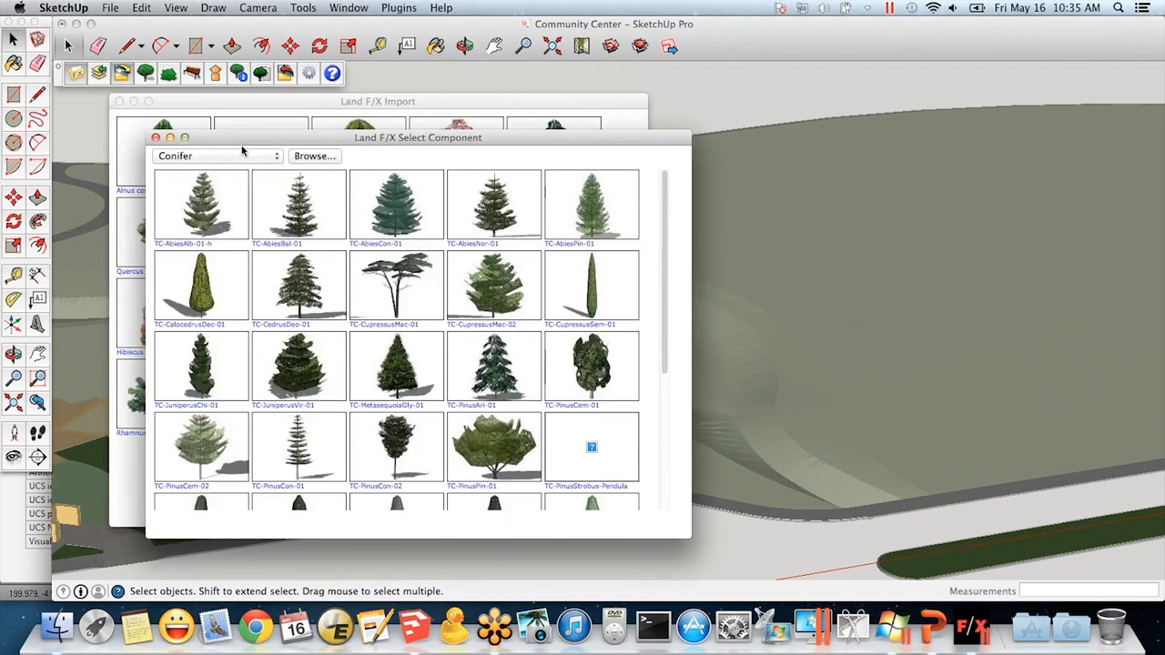
{"action": "left_click", "coordinate": [252, 156]}
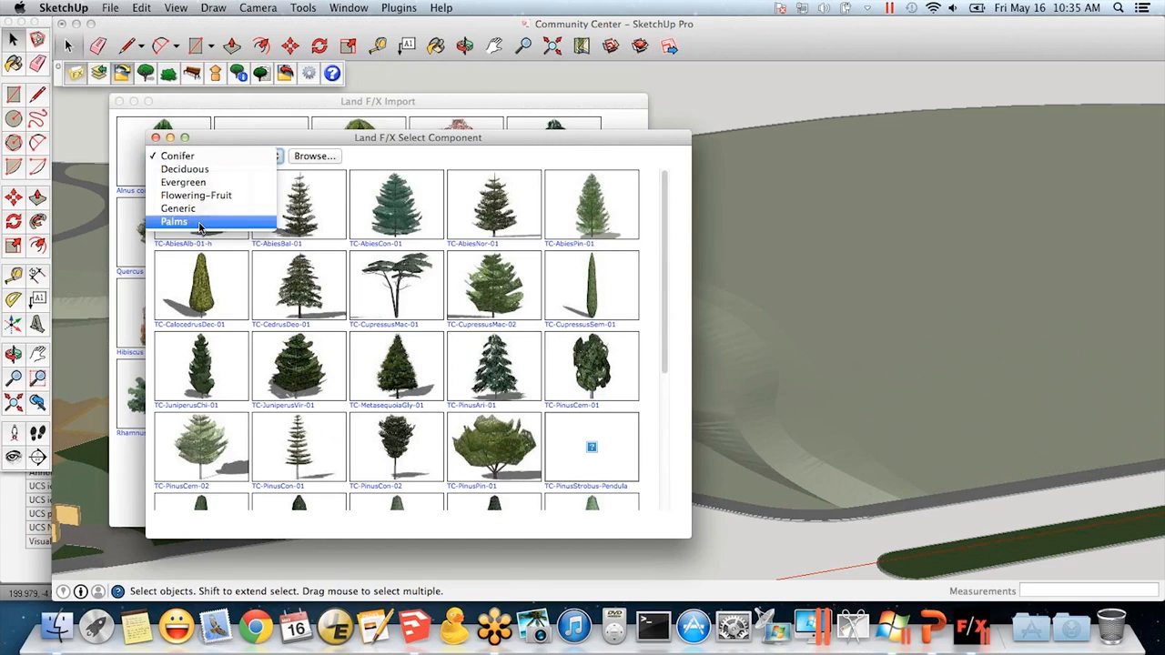
{"action": "left_click", "coordinate": [250, 223]}
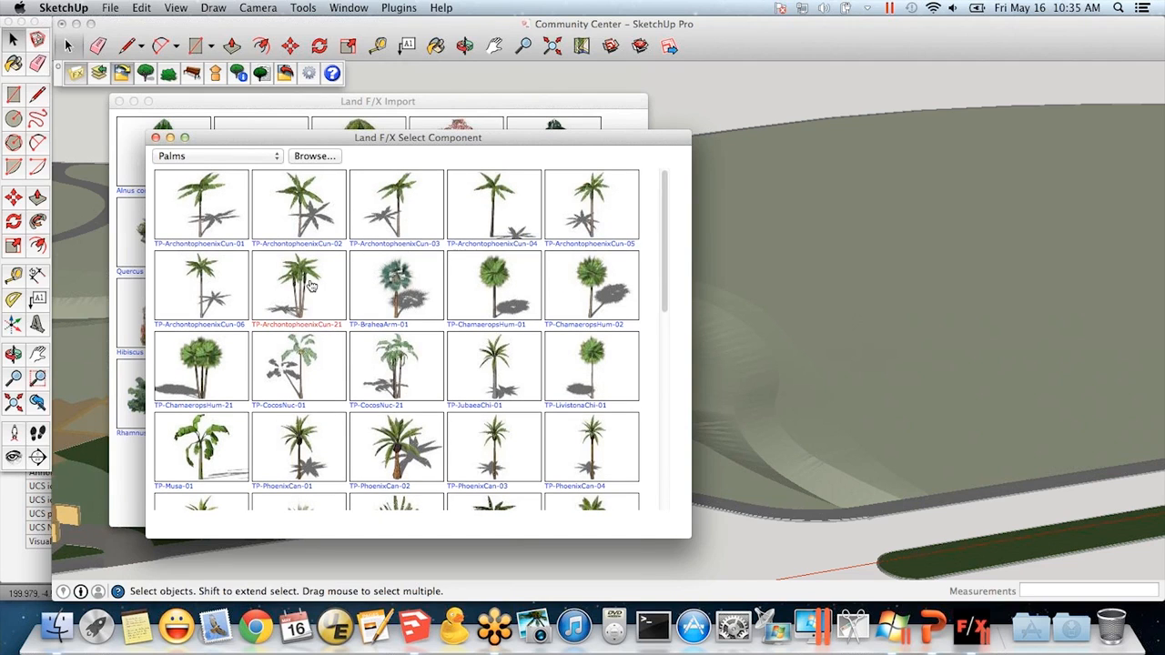
{"action": "scroll", "coordinate": [355, 310], "scroll_direction": "down", "scroll_amount": 2}
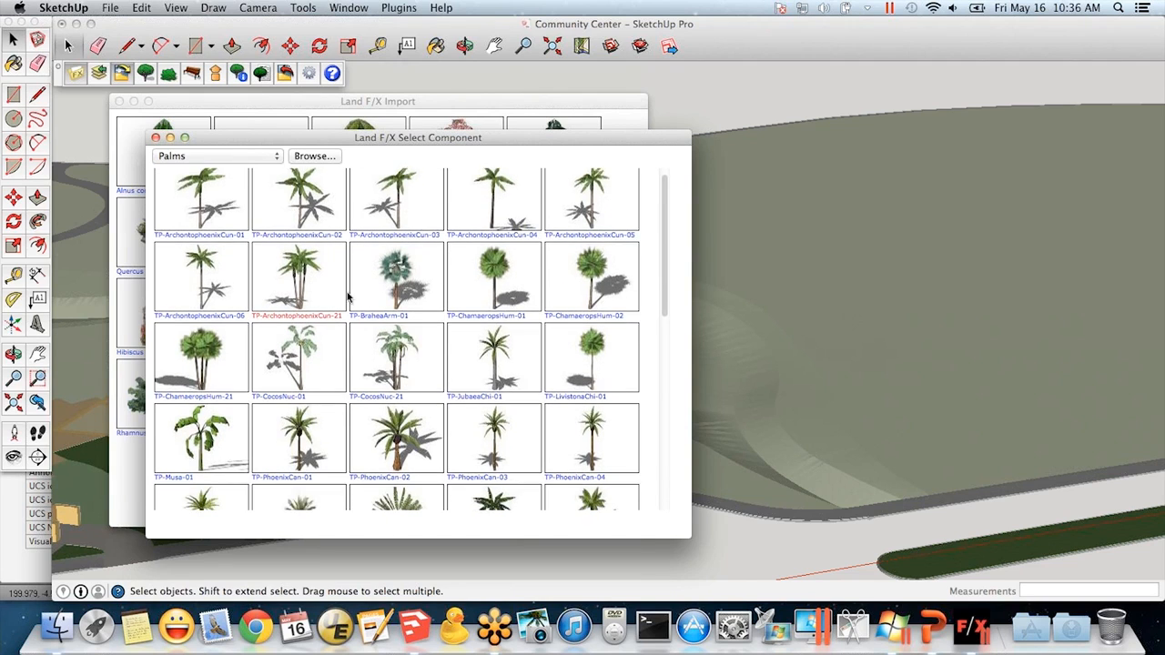
{"action": "scroll", "coordinate": [439, 314], "scroll_direction": "up", "scroll_amount": 2}
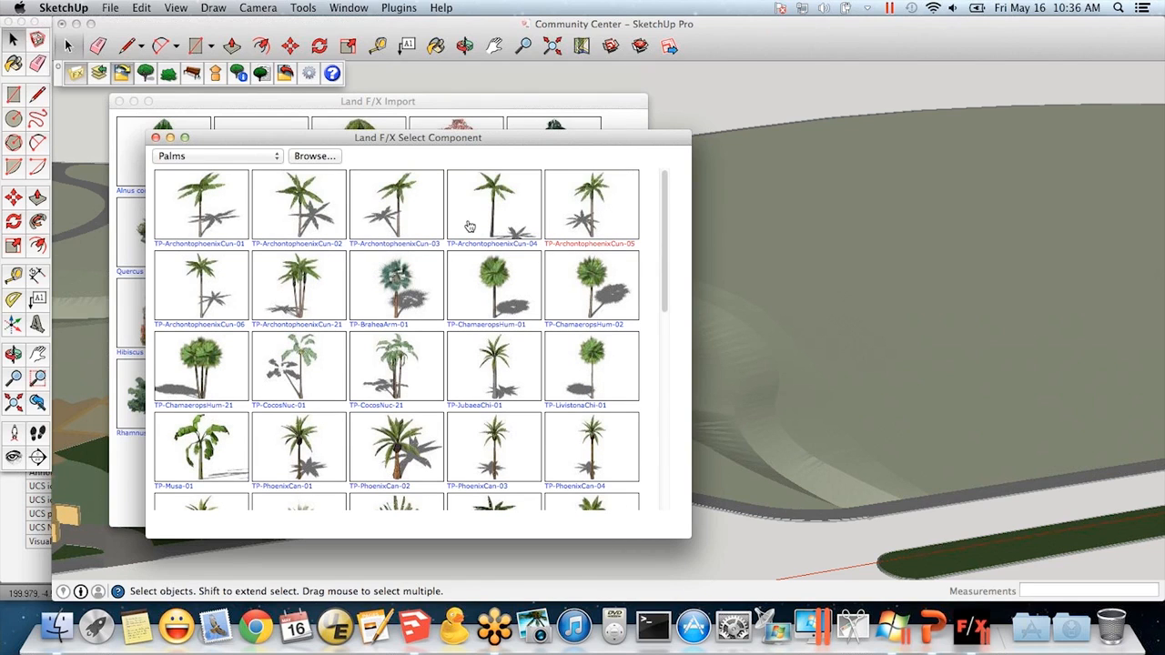
{"action": "left_click", "coordinate": [592, 196]}
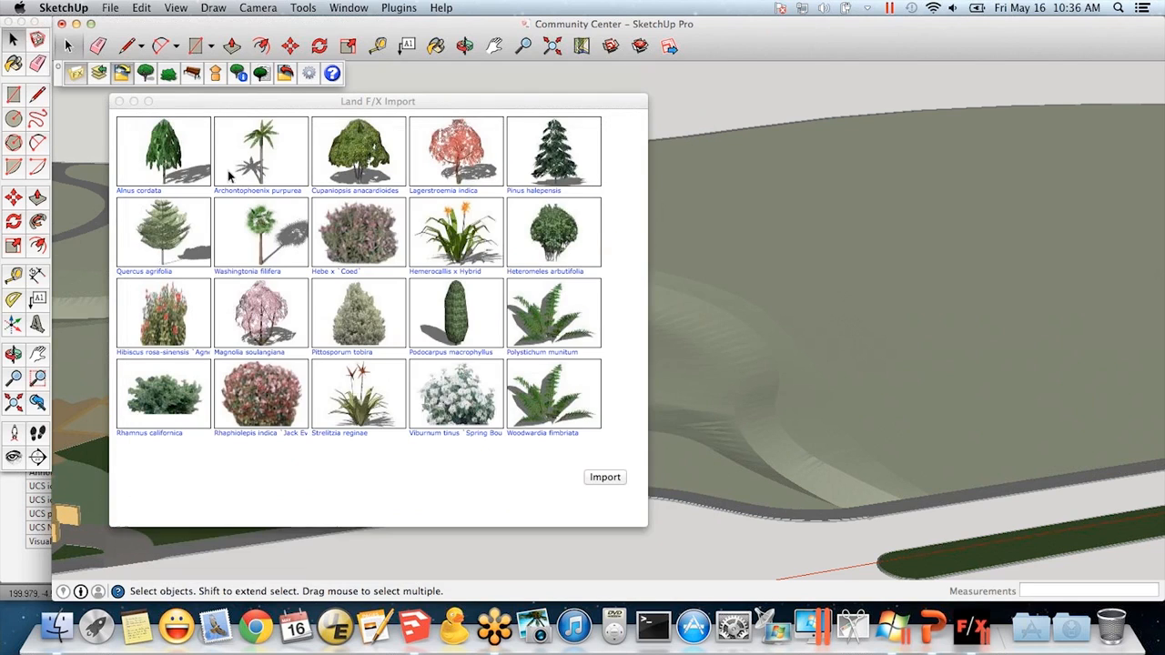
Import the updated planting design into the model with the assigned plant components
{"action": "left_click", "coordinate": [241, 142]}
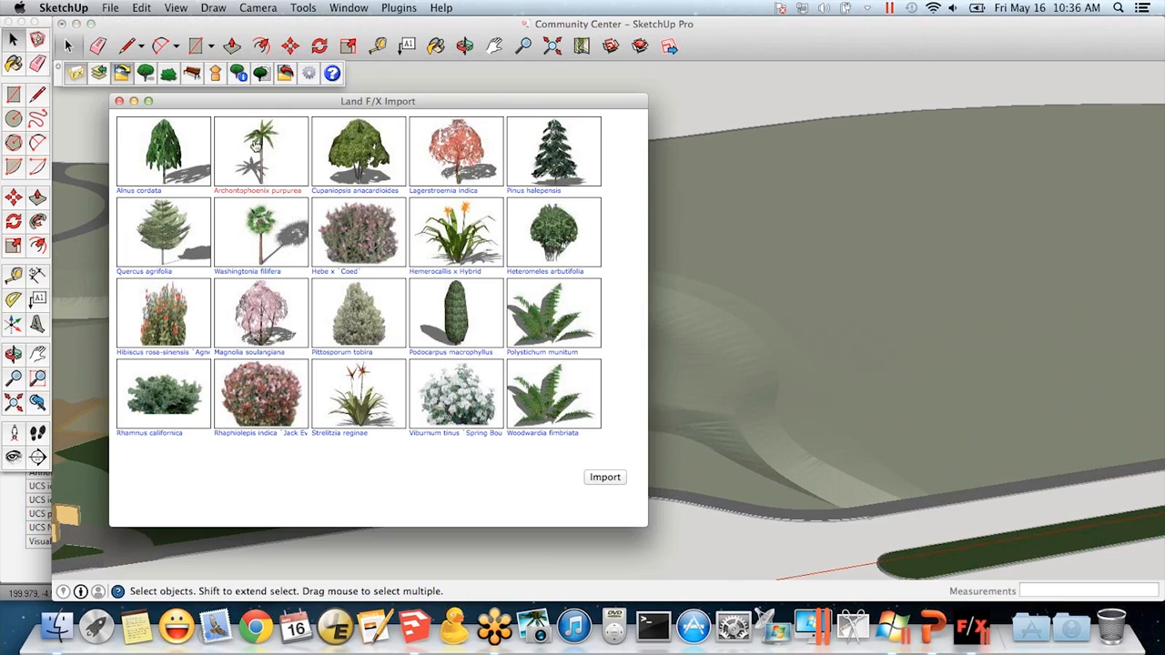
{"action": "left_click", "coordinate": [421, 323]}
{"action": "left_click", "coordinate": [605, 478]}
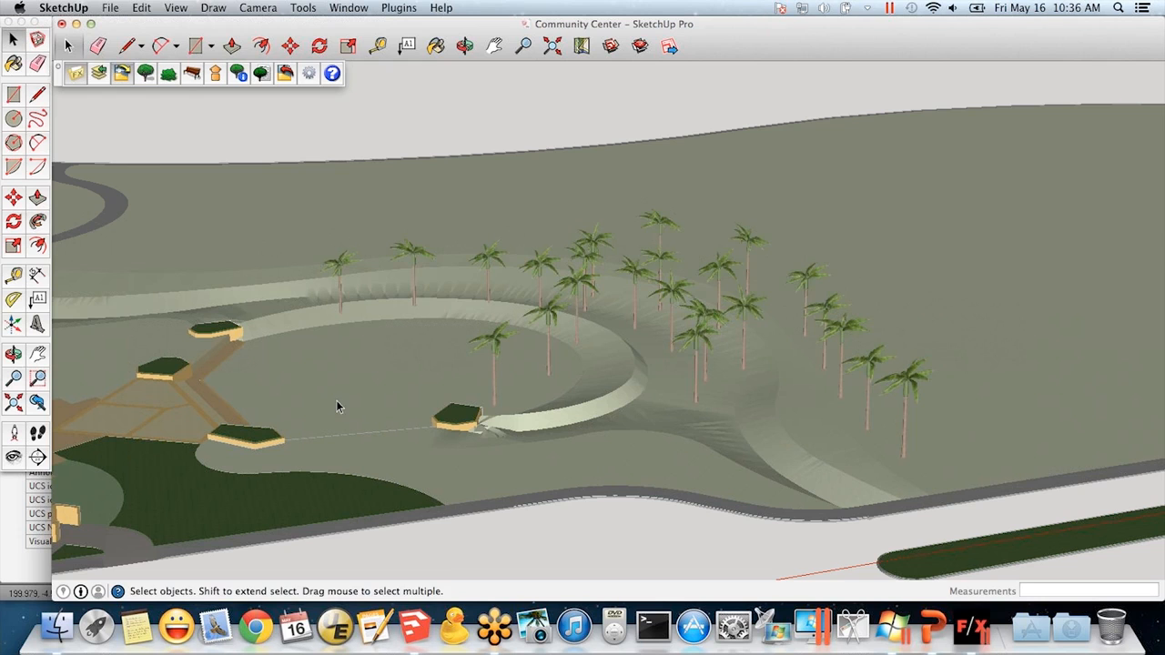
Examine the imported King Palms around the circular area and curved slope from several angles, including from above and at ground level
{"action": "key", "text": "o"}
{"action": "left_click_drag", "start_coordinate": [458, 365], "coordinate": [843, 325]}
{"action": "key", "text": "space"}
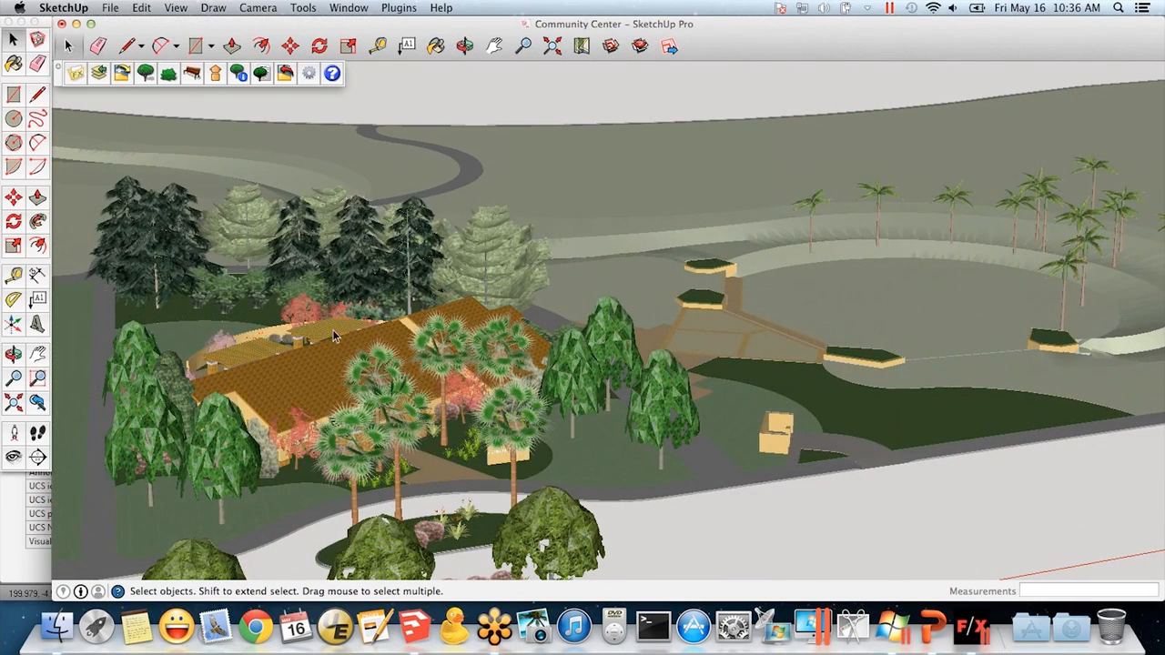
{"action": "middle_click_drag", "start_coordinate": [901, 310], "coordinate": [560, 361]}
{"action": "left_click_drag", "start_coordinate": [678, 319], "coordinate": [363, 356]}
{"action": "key", "text": "space"}
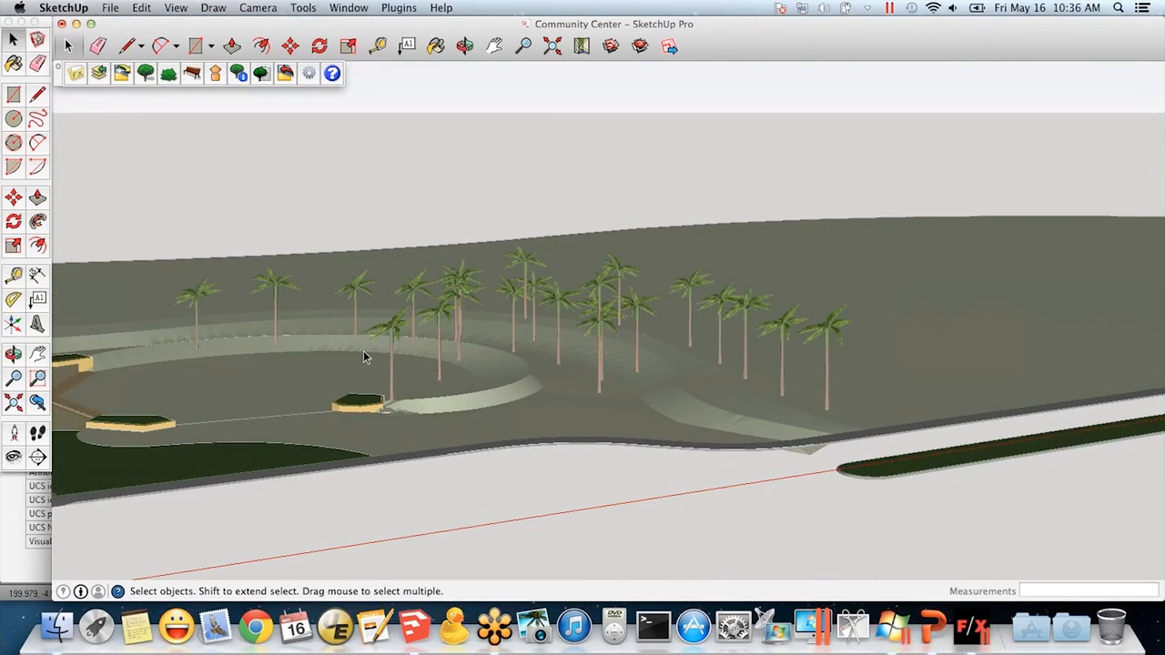
{"action": "scroll", "coordinate": [384, 338], "scroll_direction": "up", "scroll_amount": 5}
{"action": "key", "text": "o"}
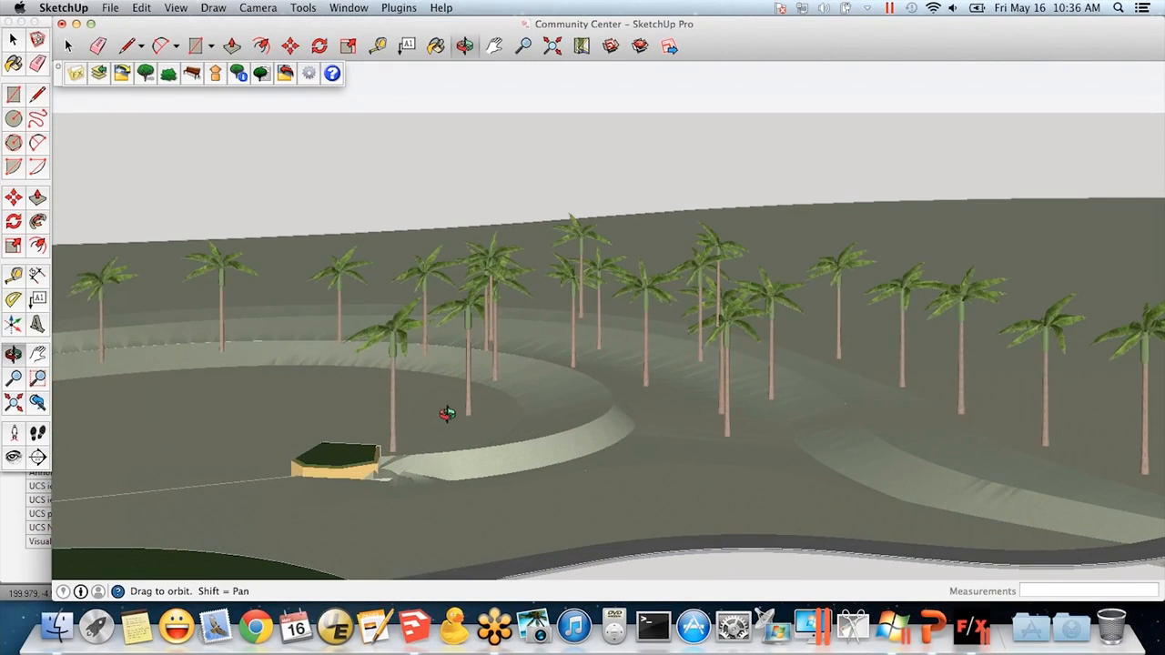
{"action": "left_click_drag", "start_coordinate": [447, 409], "coordinate": [595, 410]}
{"action": "middle_click_drag", "start_coordinate": [594, 410], "coordinate": [517, 419]}
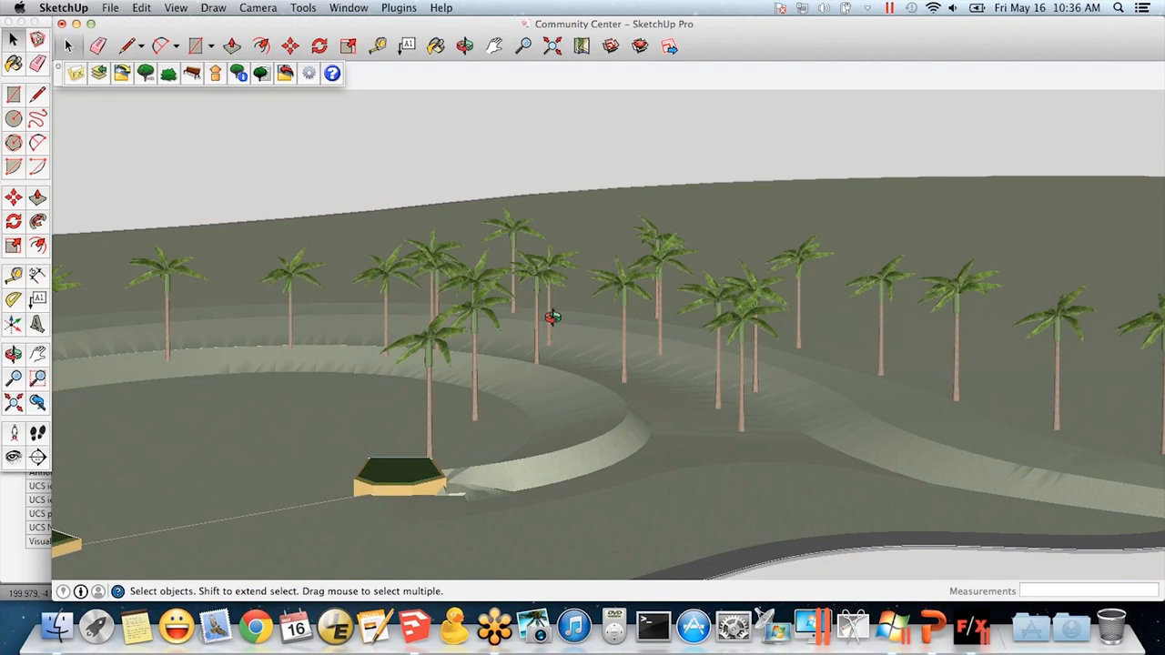
{"action": "key", "text": "o"}
{"action": "left_click_drag", "start_coordinate": [551, 318], "coordinate": [524, 309]}
{"action": "middle_click_drag", "start_coordinate": [524, 310], "coordinate": [358, 318]}
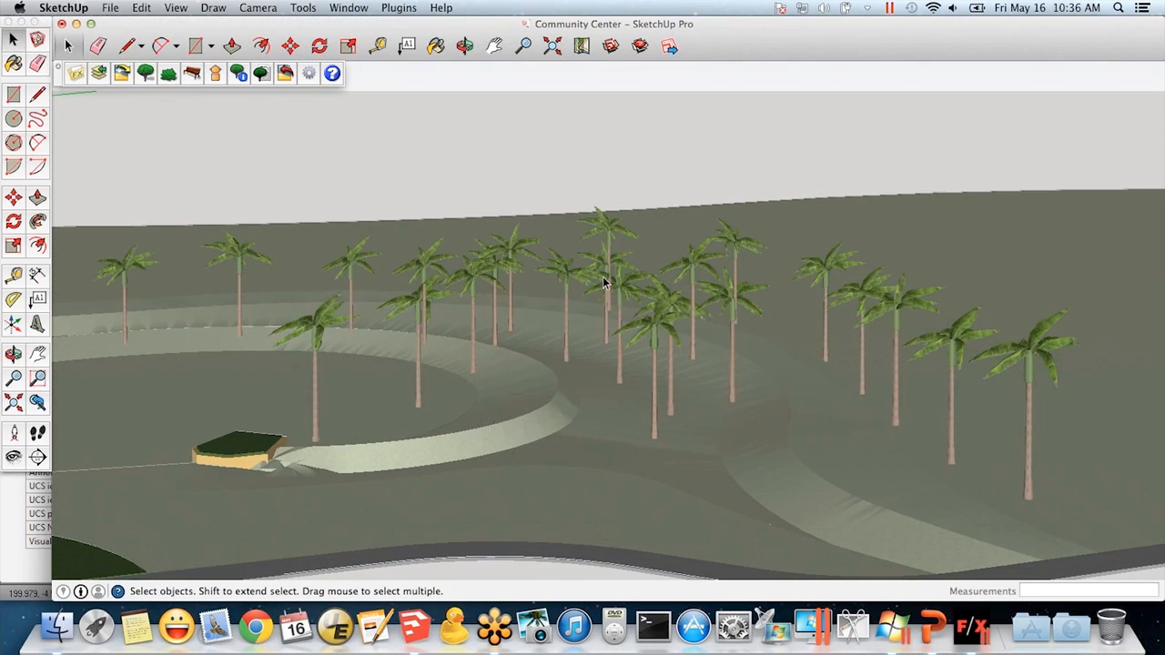
{"action": "middle_click_drag", "start_coordinate": [587, 319], "coordinate": [558, 521]}
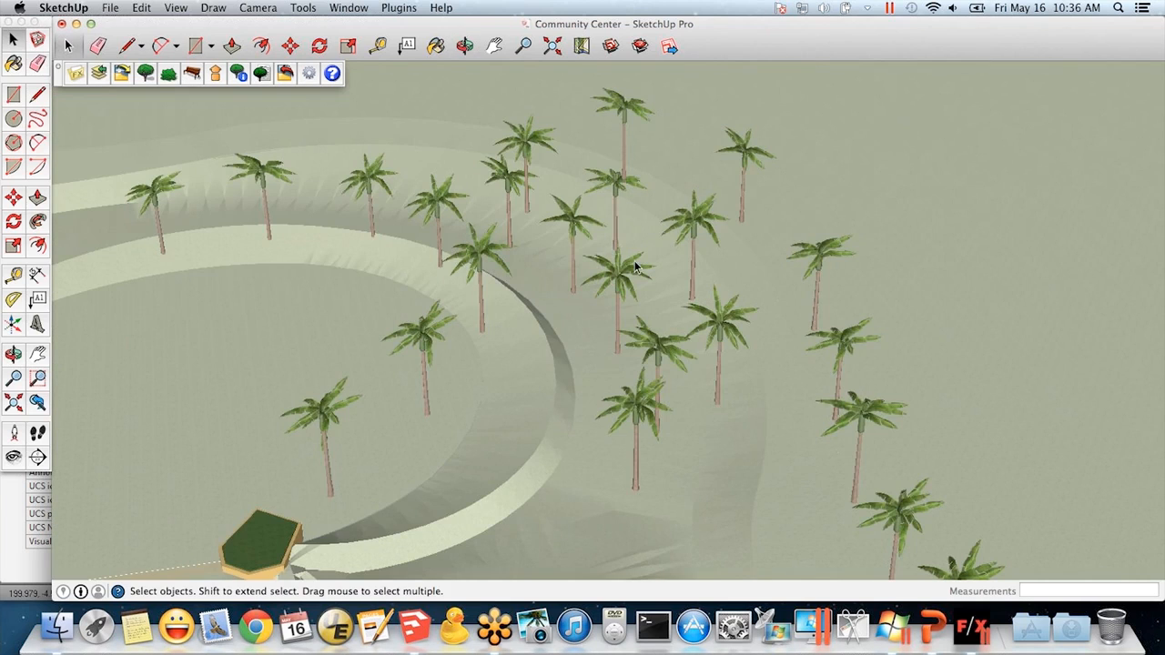
{"action": "middle_click_drag", "start_coordinate": [723, 417], "coordinate": [596, 182]}
{"action": "middle_click_drag", "start_coordinate": [593, 429], "coordinate": [611, 299]}
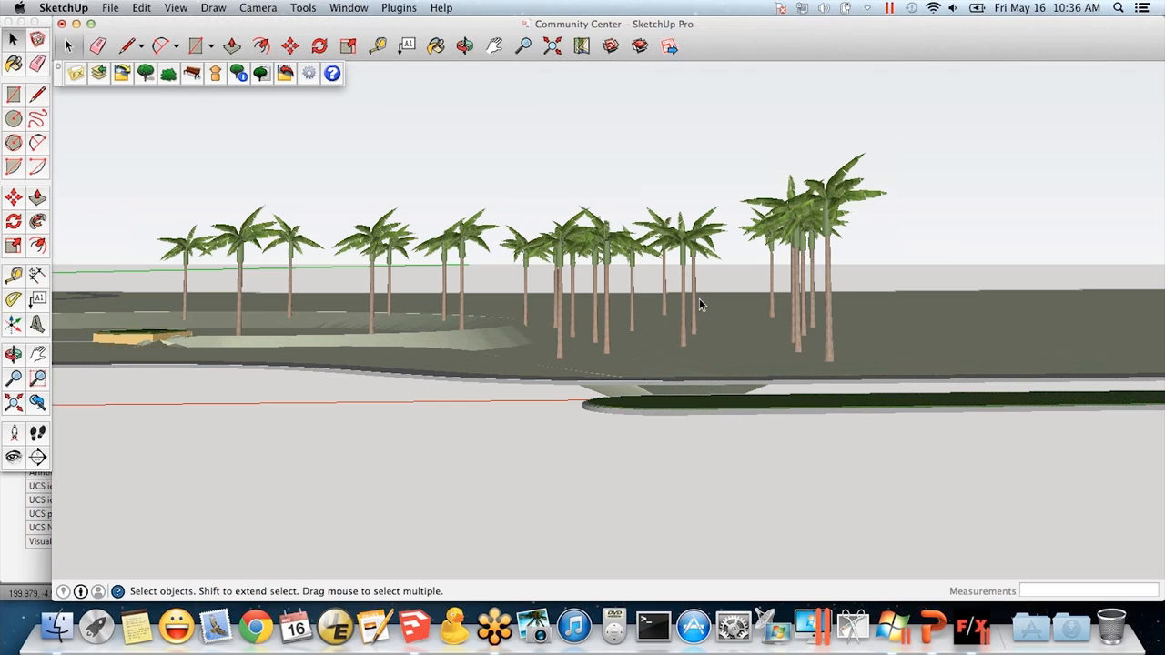
Turn on the model's shadows to view them around the palms, and turn them off again
{"action": "middle_click_drag", "start_coordinate": [530, 241], "coordinate": [598, 442]}
{"action": "left_click", "coordinate": [176, 7]}
{"action": "left_click", "coordinate": [193, 139]}
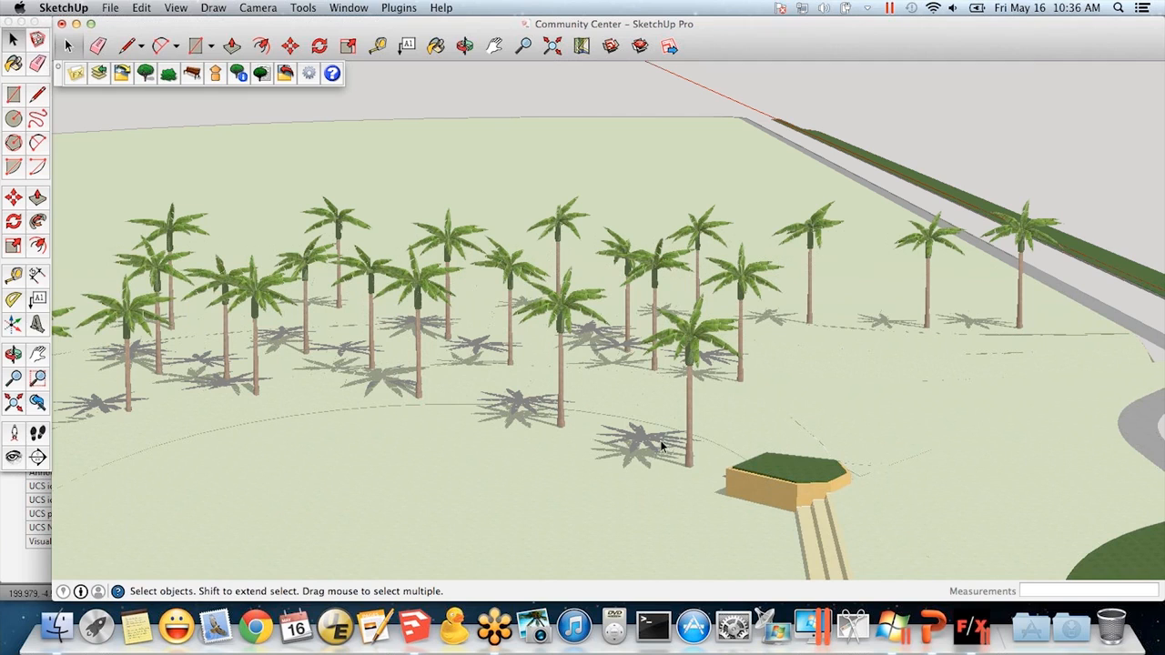
{"action": "left_click", "coordinate": [176, 7]}
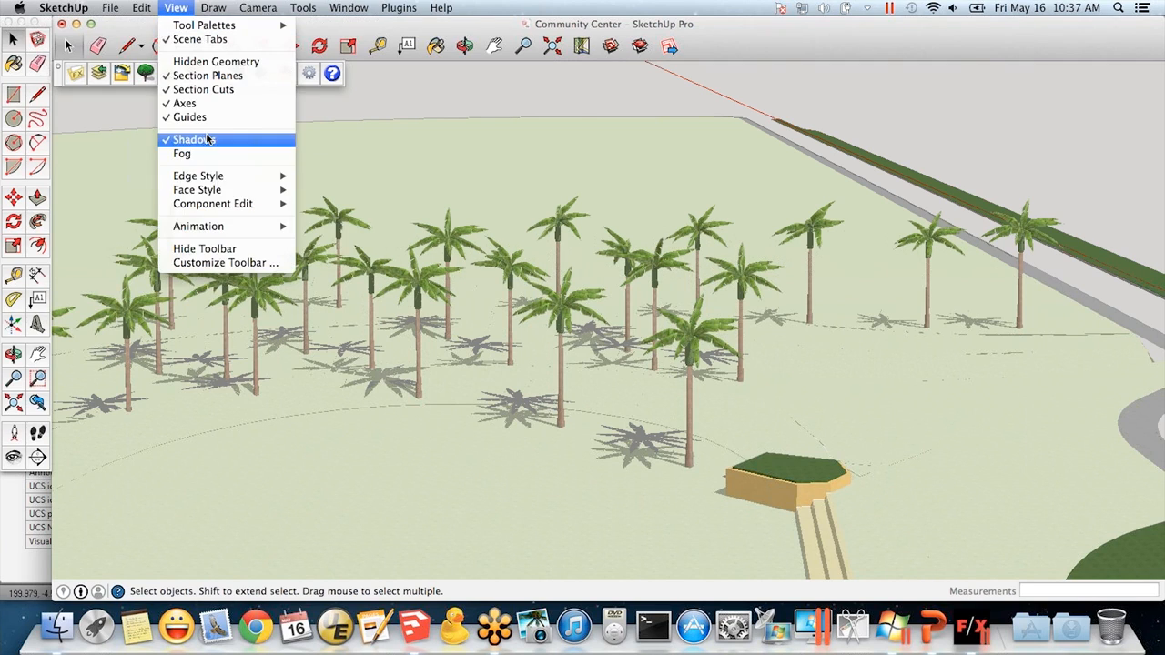
{"action": "left_click", "coordinate": [194, 139]}
Look over the whole site from the community center to the palms, check the AutoCAD plan, and return to SketchUp
{"action": "middle_click_drag", "start_coordinate": [670, 454], "coordinate": [630, 435]}
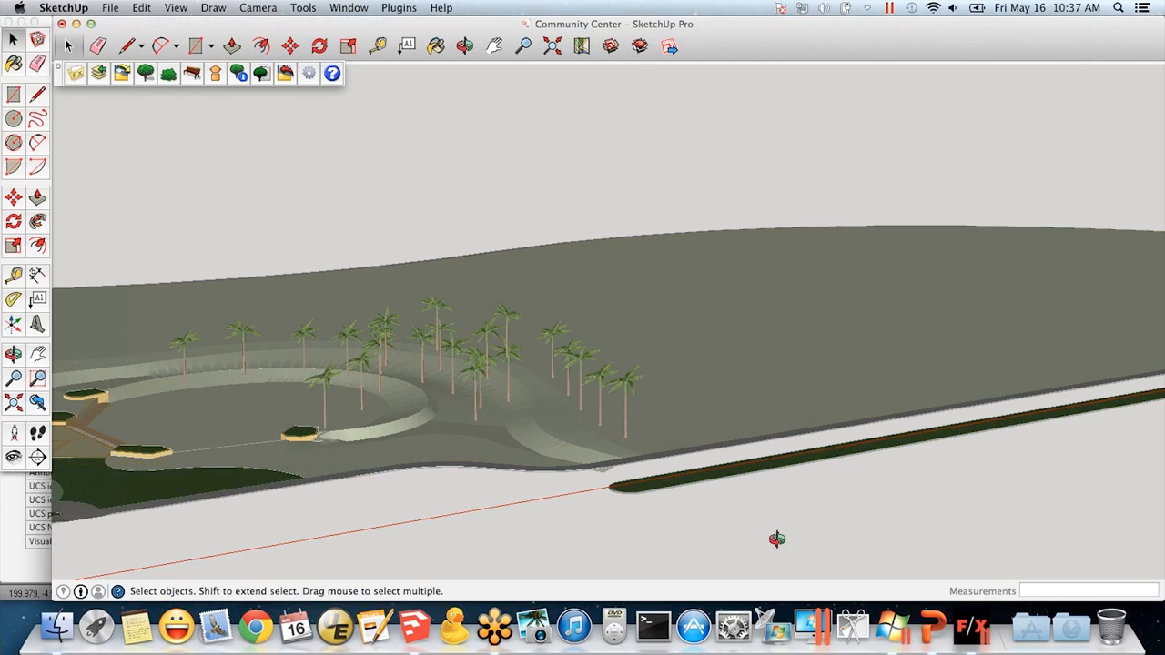
{"action": "key", "text": "o"}
{"action": "left_click_drag", "start_coordinate": [720, 549], "coordinate": [461, 554]}
{"action": "key", "text": "space"}
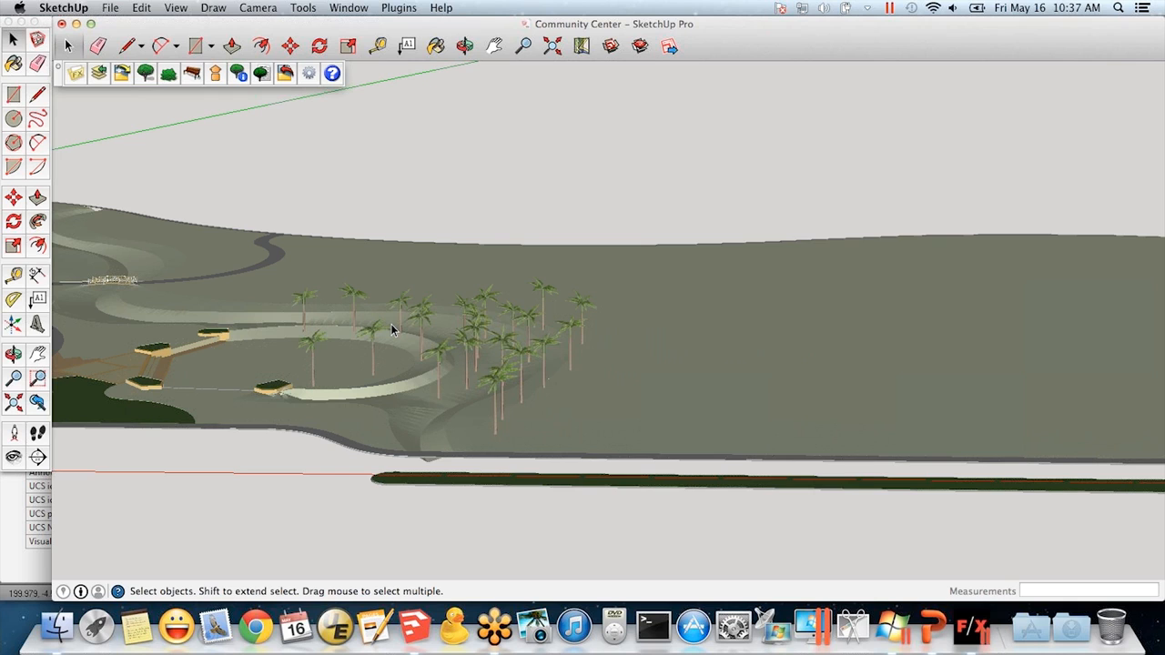
{"action": "middle_click_drag", "start_coordinate": [216, 355], "coordinate": [642, 371], "text": "shift"}
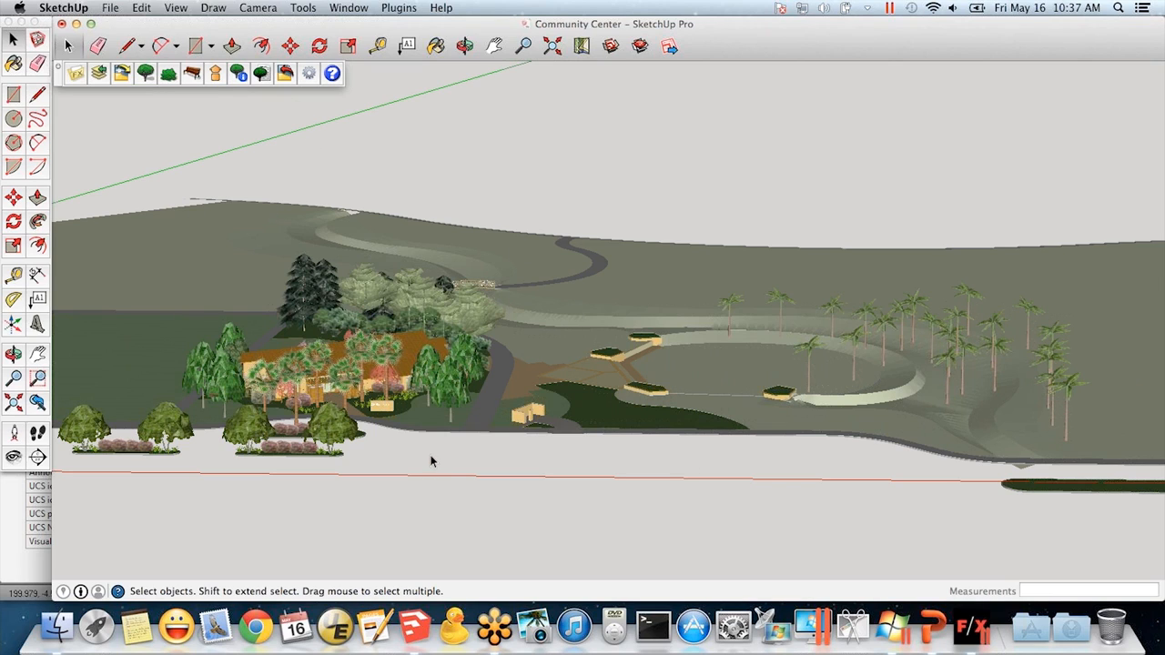
{"action": "left_click", "coordinate": [967, 632]}
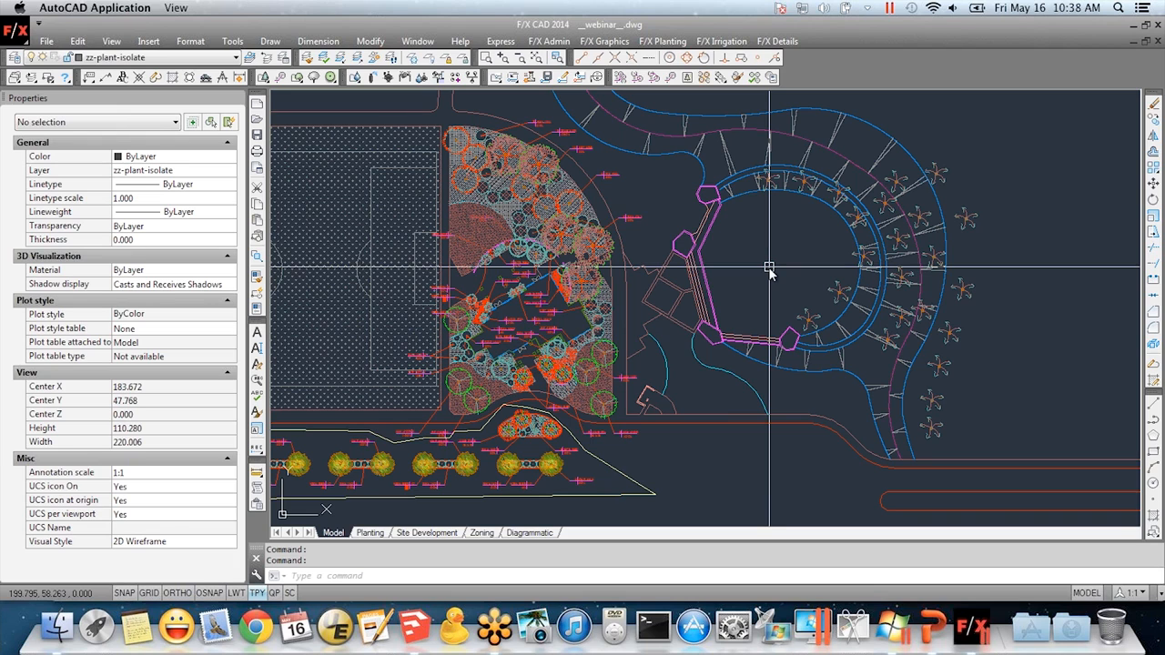
{"action": "left_click", "coordinate": [414, 629]}
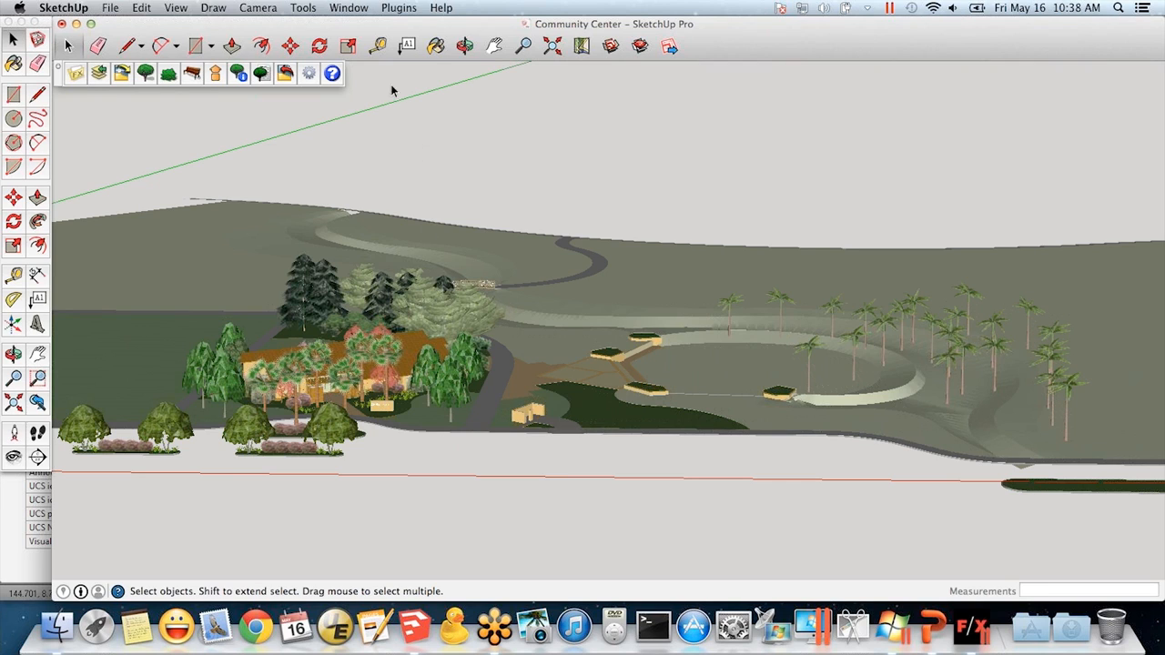
Search the 3D Warehouse for "semi truck" in the Components browser
{"action": "left_click", "coordinate": [339, 9]}
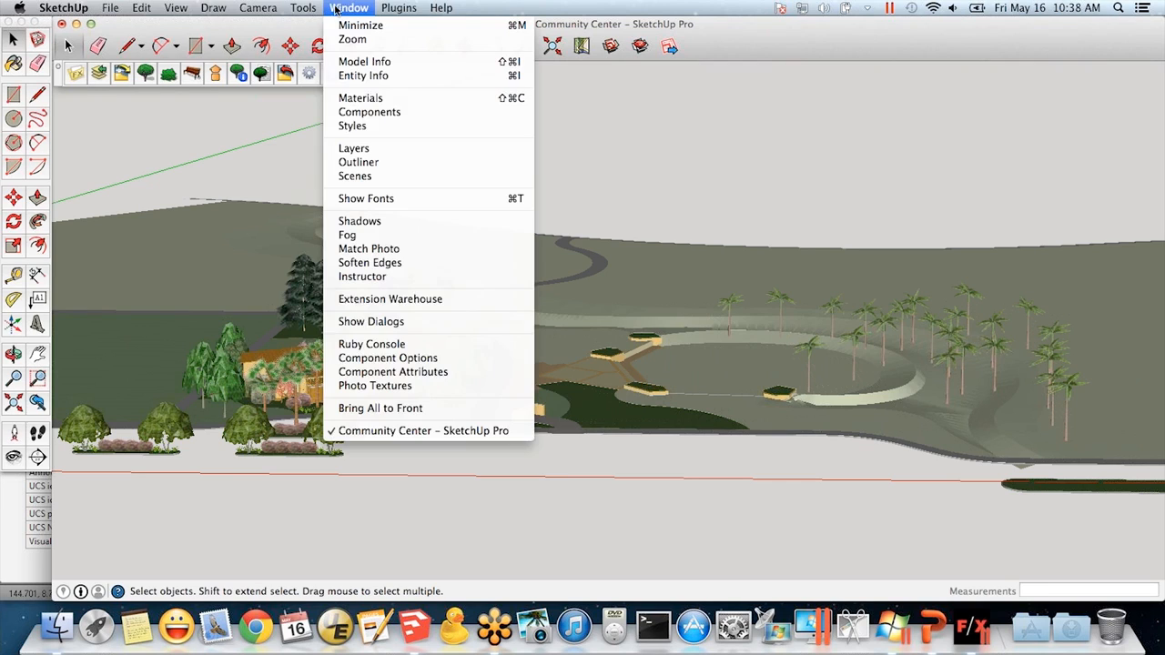
{"action": "left_click", "coordinate": [377, 112]}
{"action": "left_click", "coordinate": [1025, 129]}
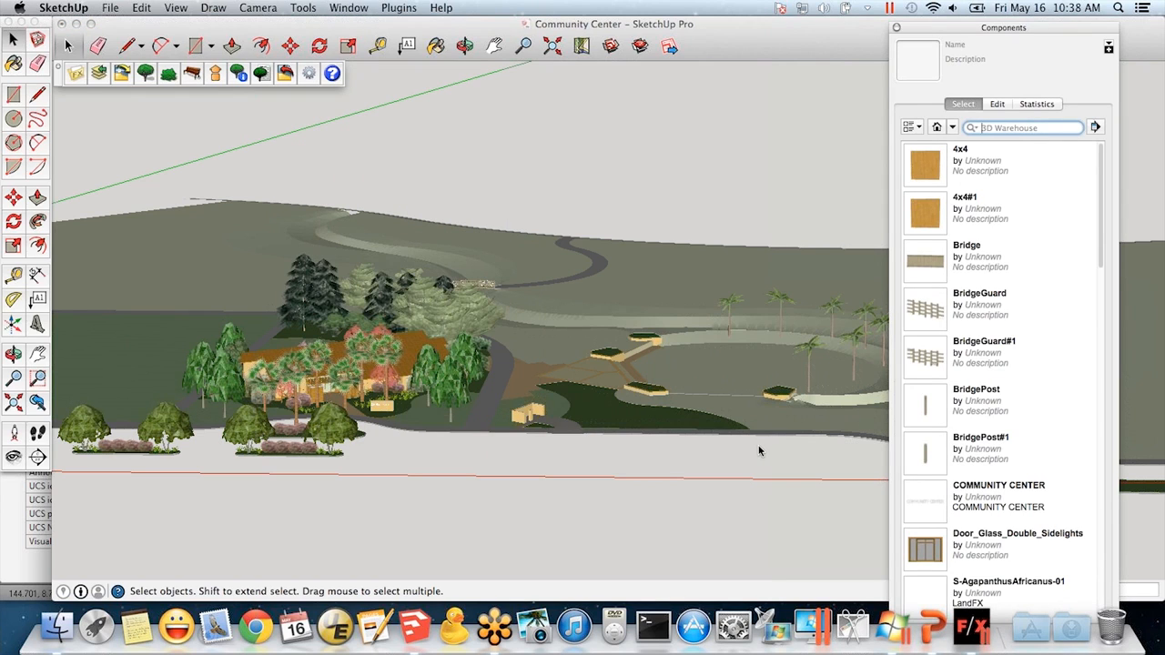
{"action": "type", "text": "semi truck"}
{"action": "key", "text": "Return"}
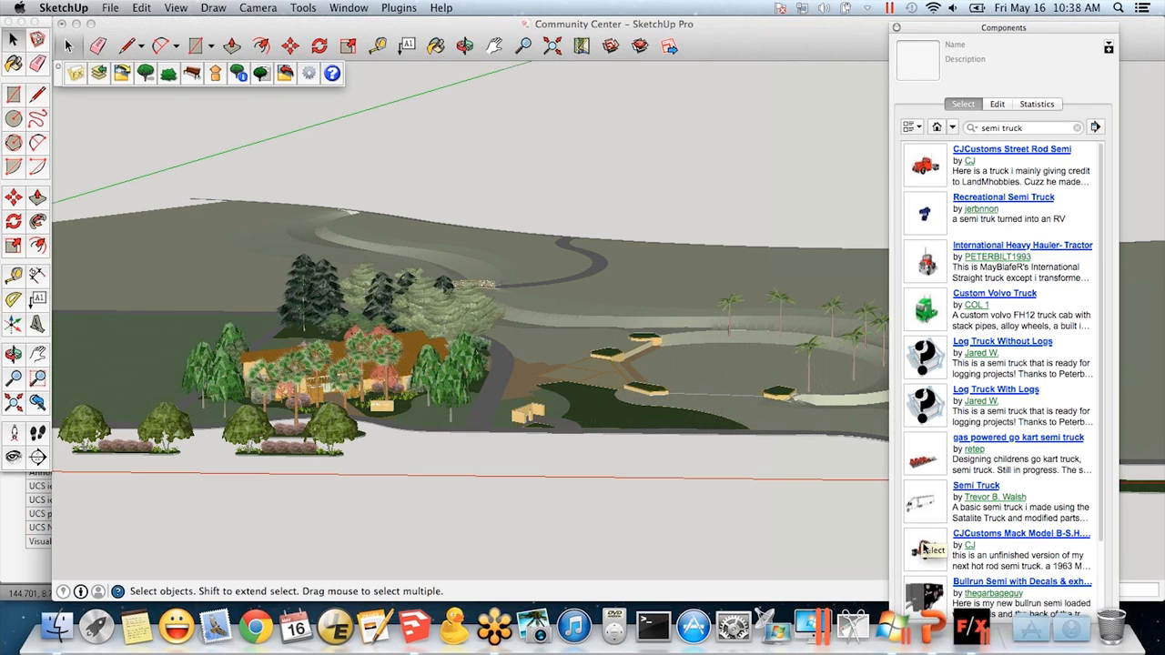
Place the basic Semi Truck component in the street in front of the community center
{"action": "scroll", "coordinate": [924, 547], "scroll_direction": "down", "scroll_amount": 3}
{"action": "left_click", "coordinate": [935, 443]}
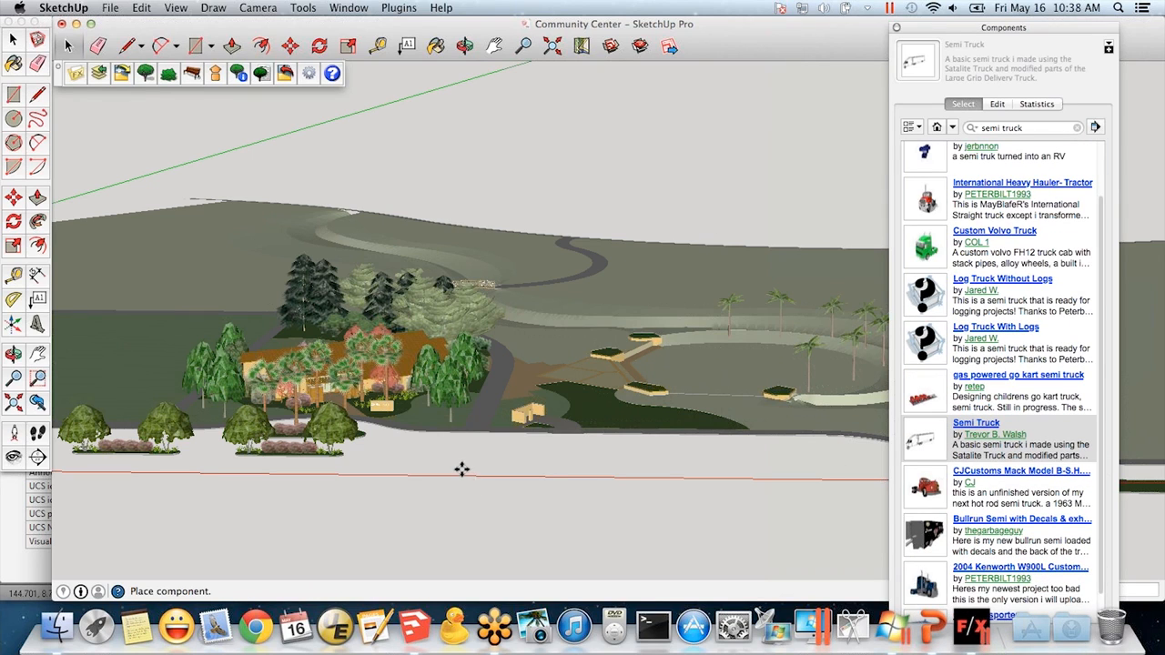
{"action": "left_click", "coordinate": [388, 514]}
Close the Components browser and view the placed semi truck up close against the community center and palms
{"action": "key", "text": "m"}
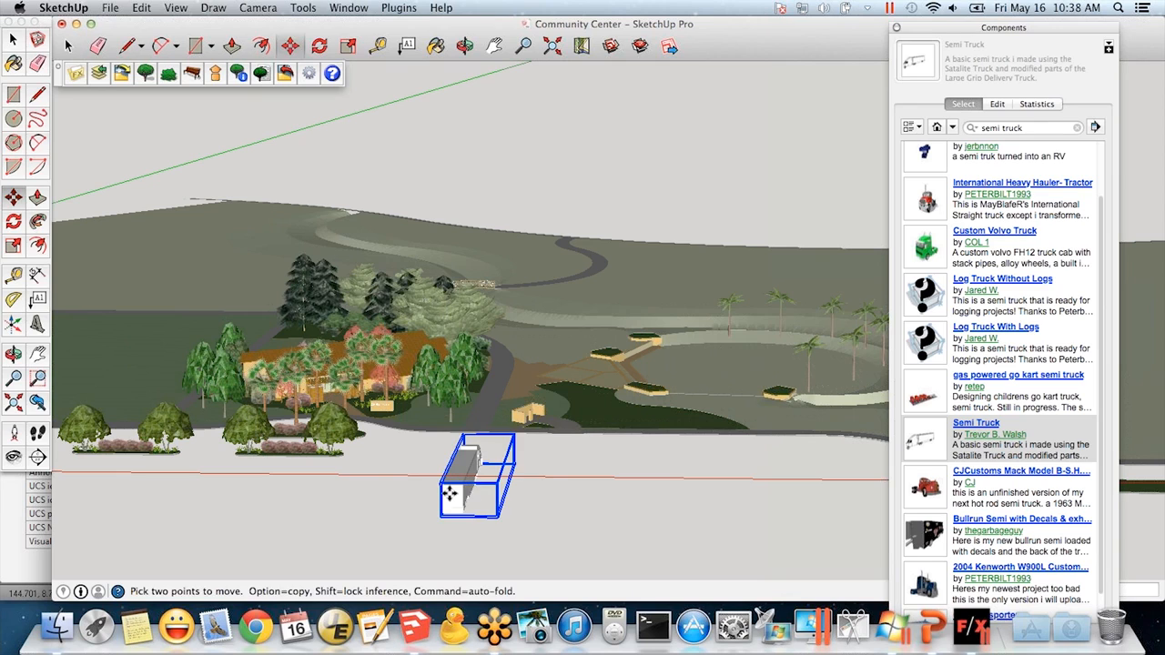
{"action": "scroll", "coordinate": [476, 462], "scroll_direction": "up", "scroll_amount": 5}
{"action": "scroll", "coordinate": [406, 16], "scroll_direction": "down", "scroll_amount": 5}
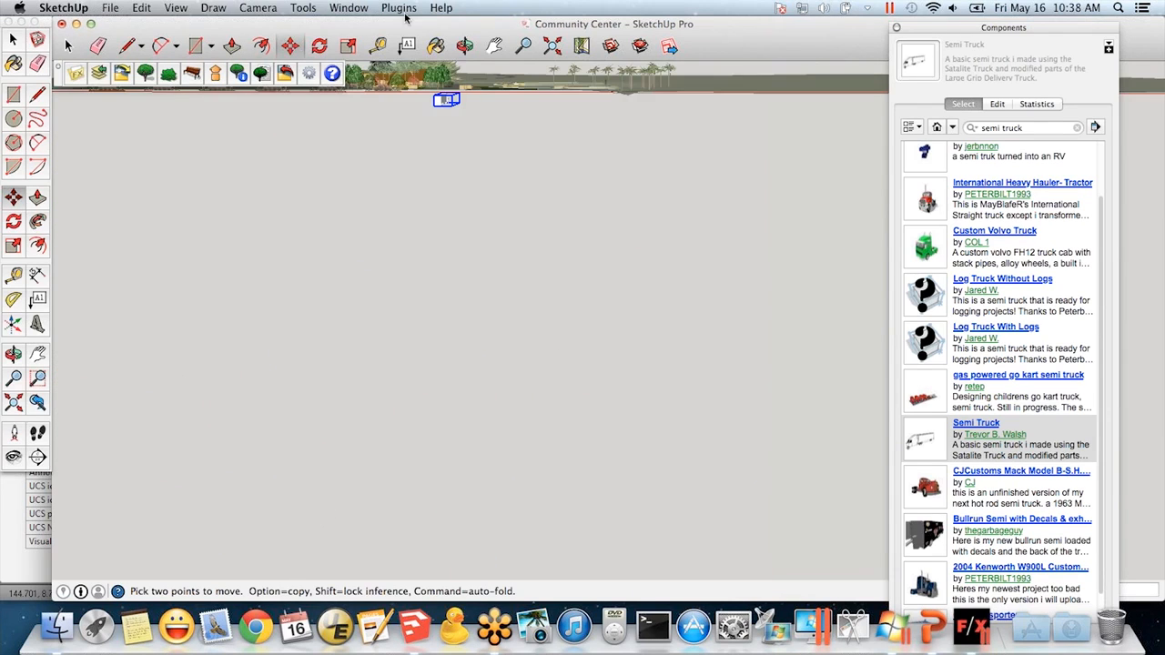
{"action": "left_click", "coordinate": [552, 49]}
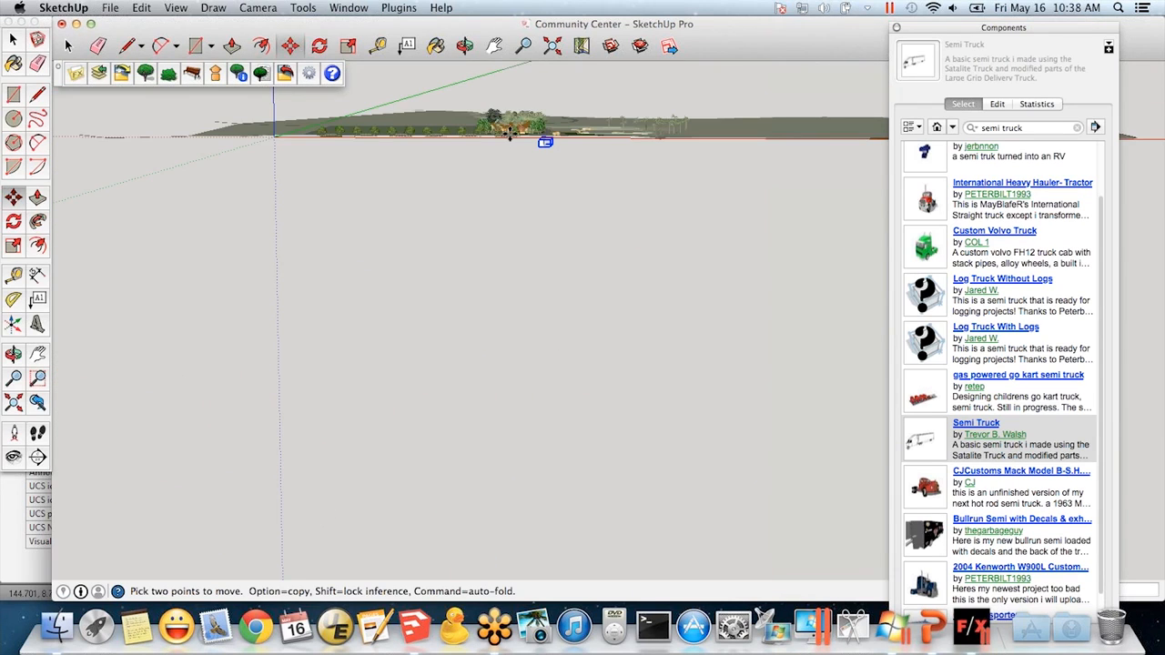
{"action": "scroll", "coordinate": [512, 130], "scroll_direction": "up", "scroll_amount": 5}
{"action": "scroll", "coordinate": [516, 120], "scroll_direction": "up", "scroll_amount": 5}
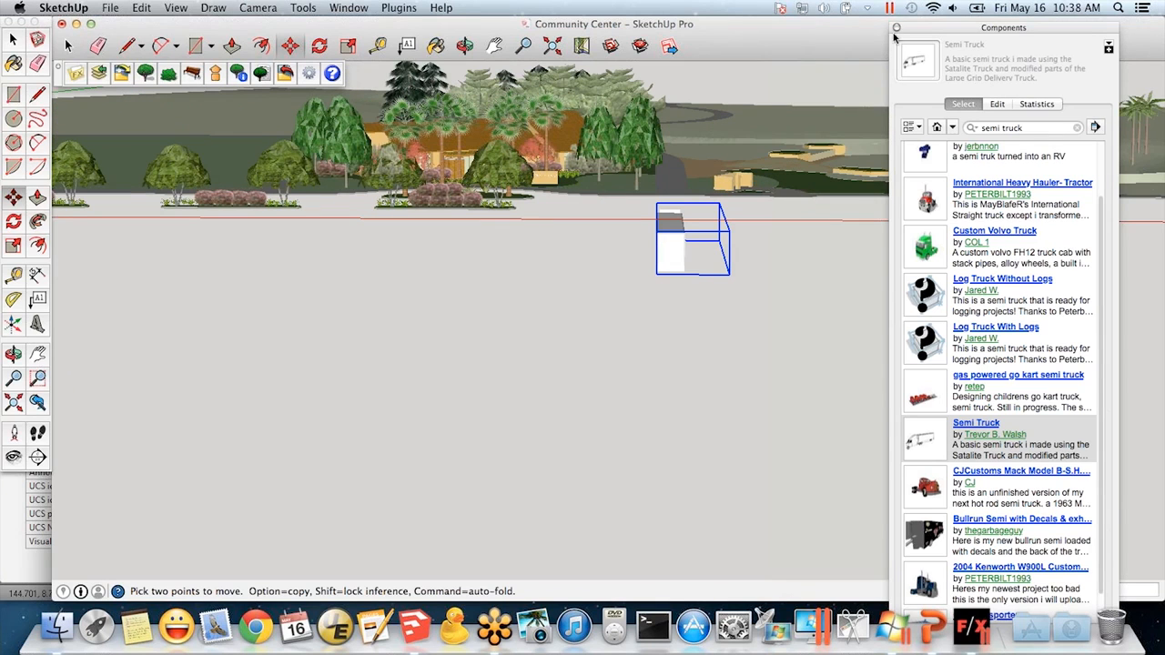
{"action": "left_click", "coordinate": [895, 28]}
{"action": "middle_click_drag", "start_coordinate": [584, 367], "coordinate": [762, 364]}
{"action": "scroll", "coordinate": [749, 235], "scroll_direction": "up", "scroll_amount": 5}
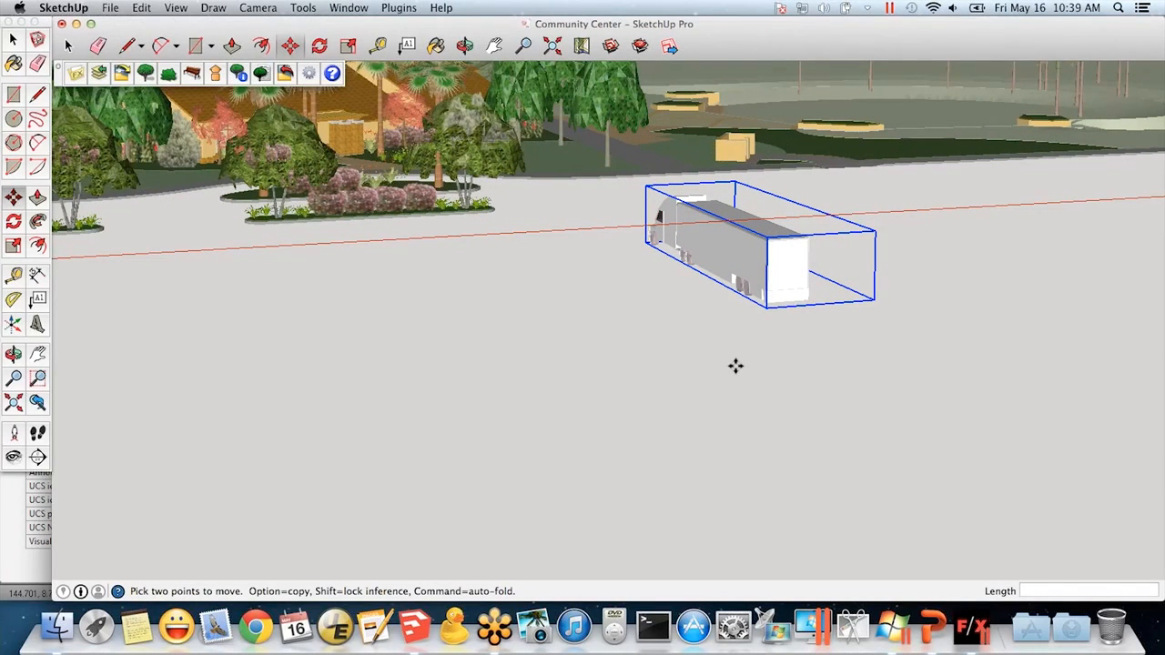
{"action": "middle_click_drag", "start_coordinate": [574, 244], "coordinate": [490, 371]}
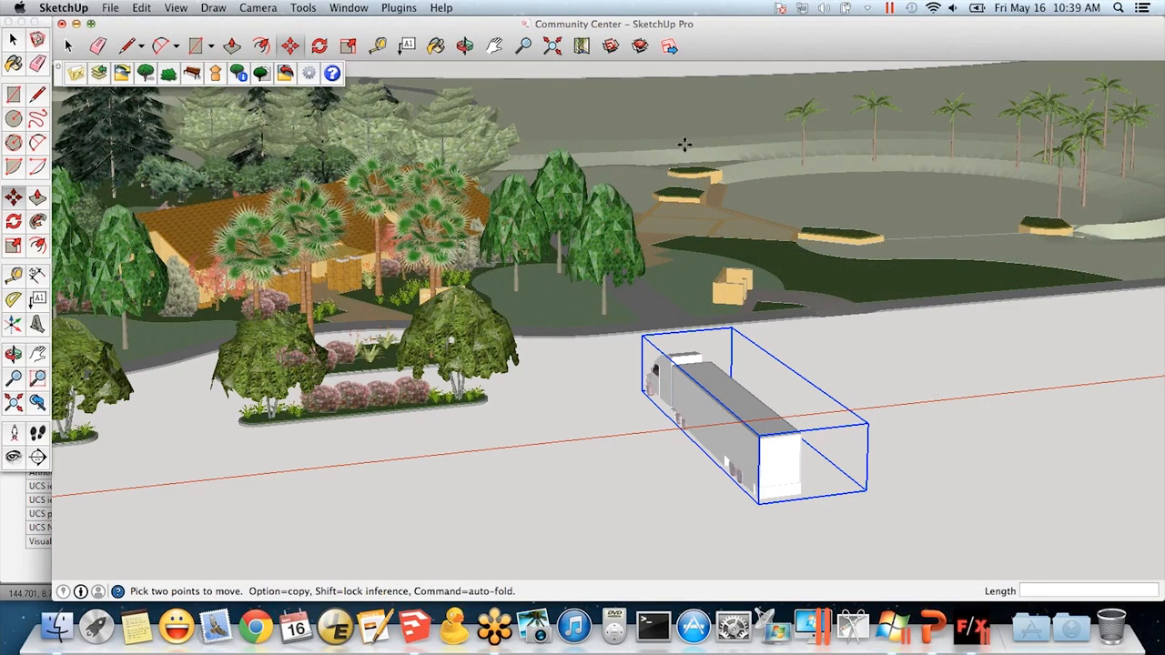
Turn on shadows to view them around the trees and semi truck, and turn them off again
{"action": "left_click", "coordinate": [175, 7]}
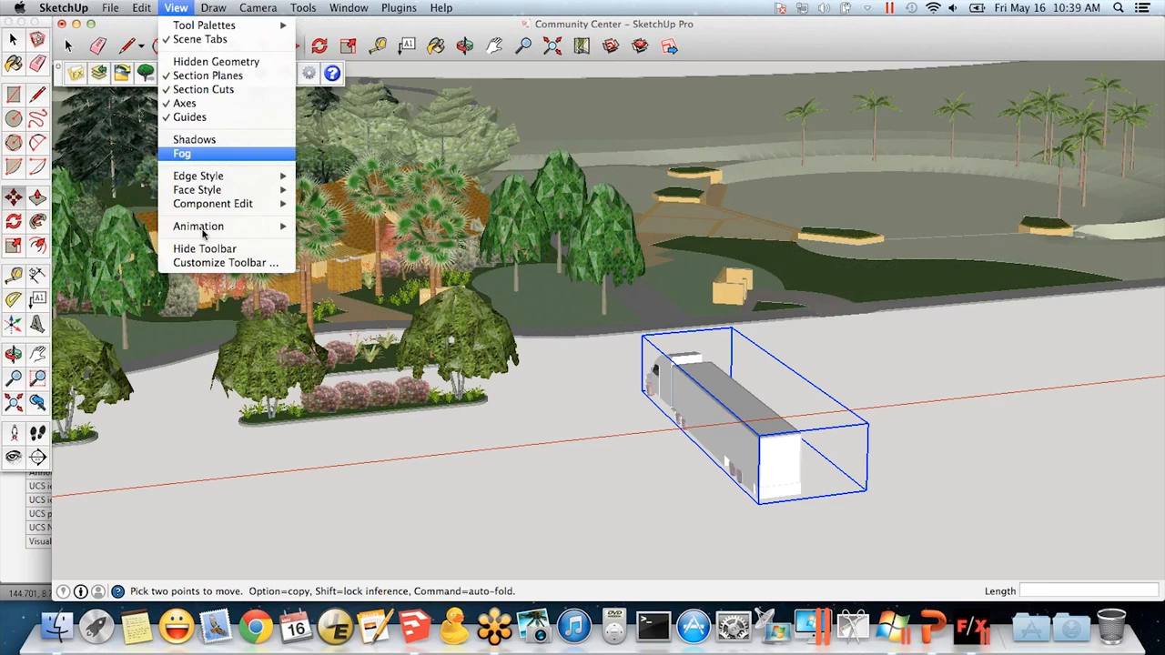
{"action": "left_click", "coordinate": [209, 140]}
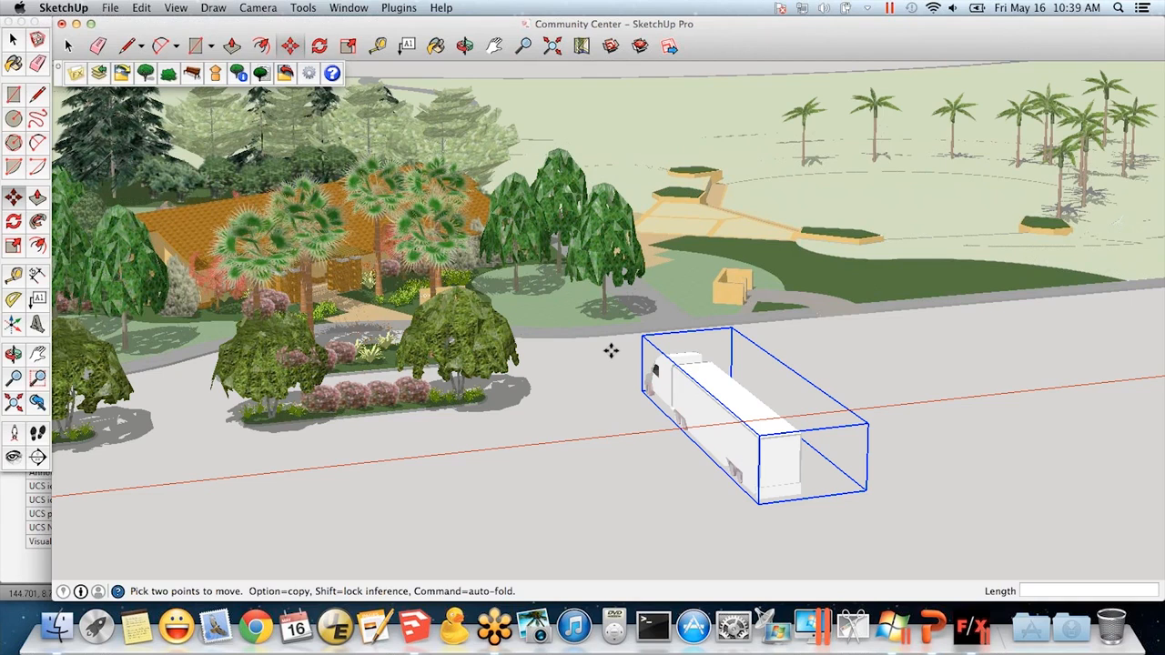
{"action": "left_click", "coordinate": [175, 8]}
{"action": "left_click", "coordinate": [193, 140]}
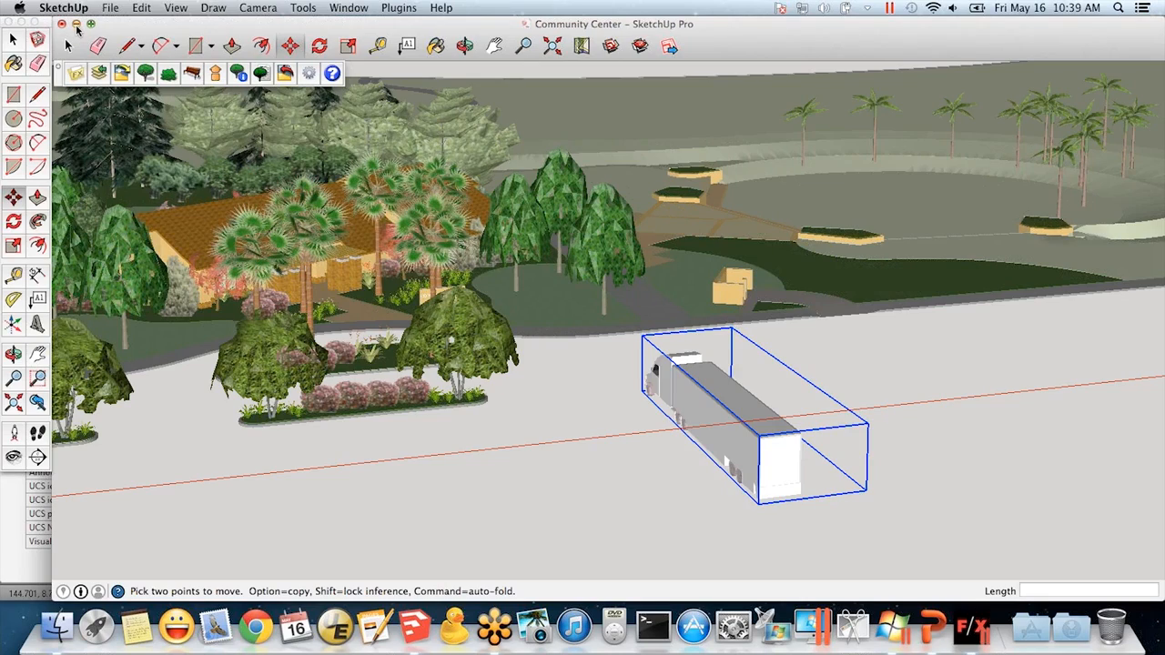
Minimize the SketchUp model and examine the parking lot tree symbol and its plant label in the AutoCAD plan
{"action": "left_click", "coordinate": [76, 24]}
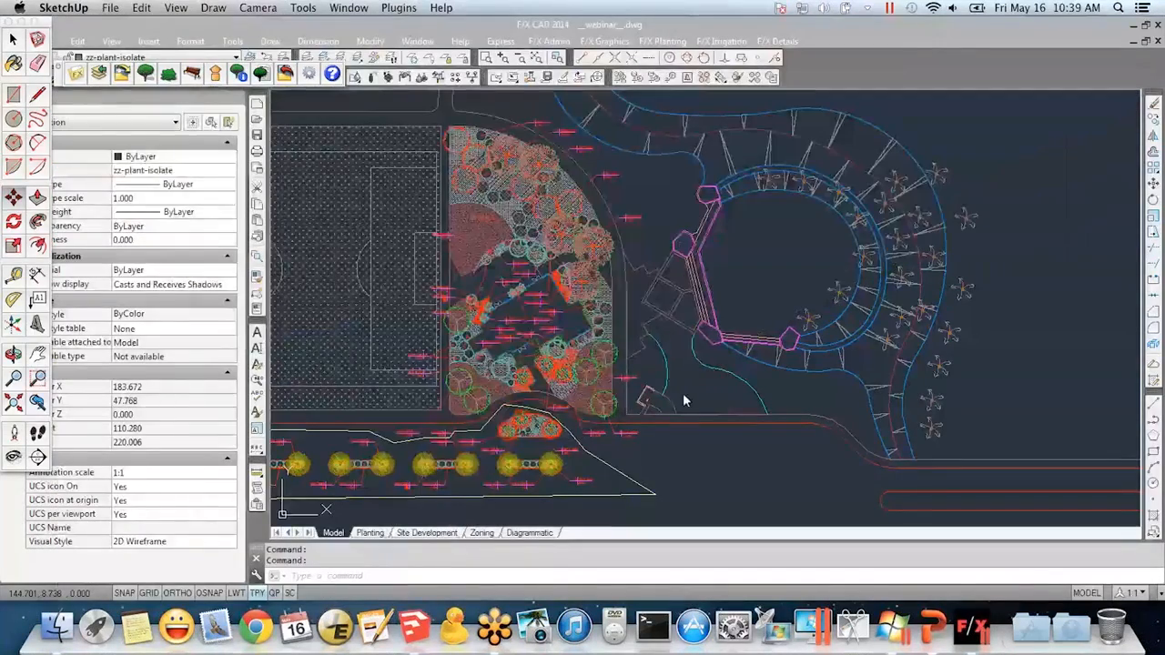
{"action": "left_click", "coordinate": [699, 480]}
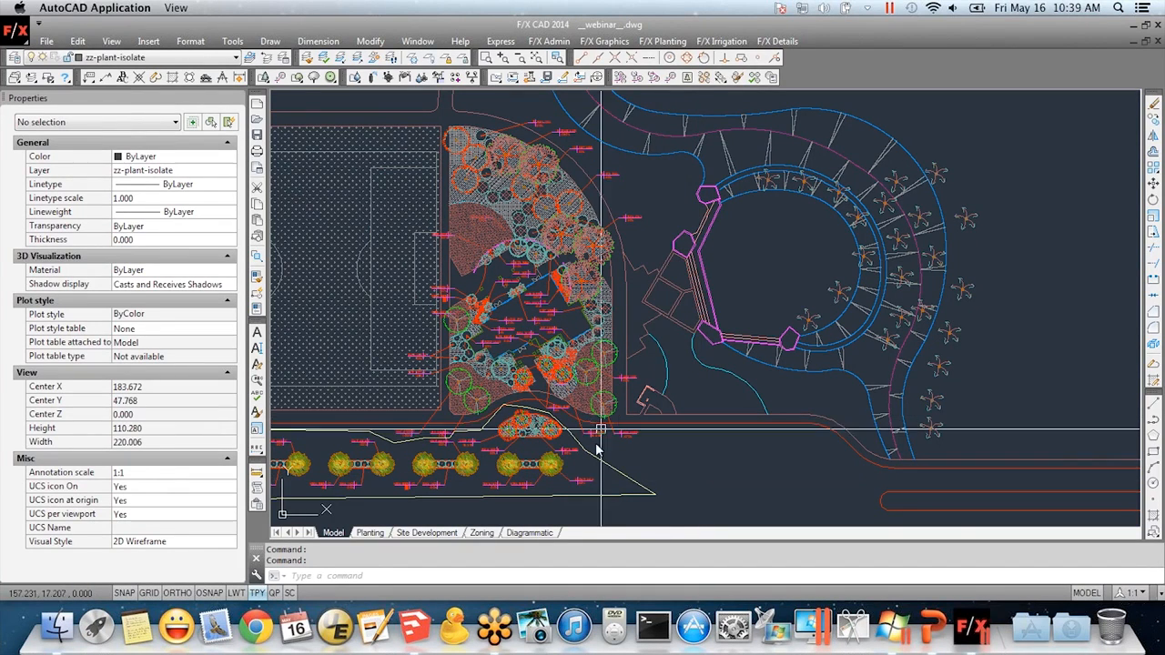
{"action": "scroll", "coordinate": [558, 460], "scroll_direction": "up", "scroll_amount": 10}
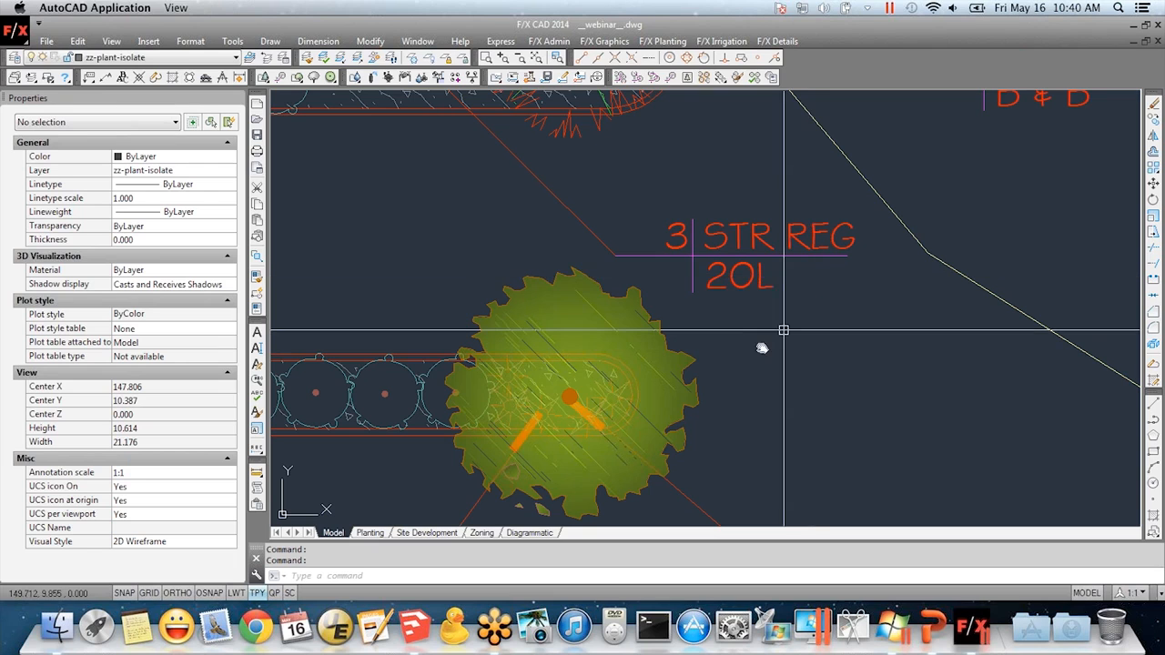
{"action": "scroll", "coordinate": [724, 346], "scroll_direction": "down", "scroll_amount": 6}
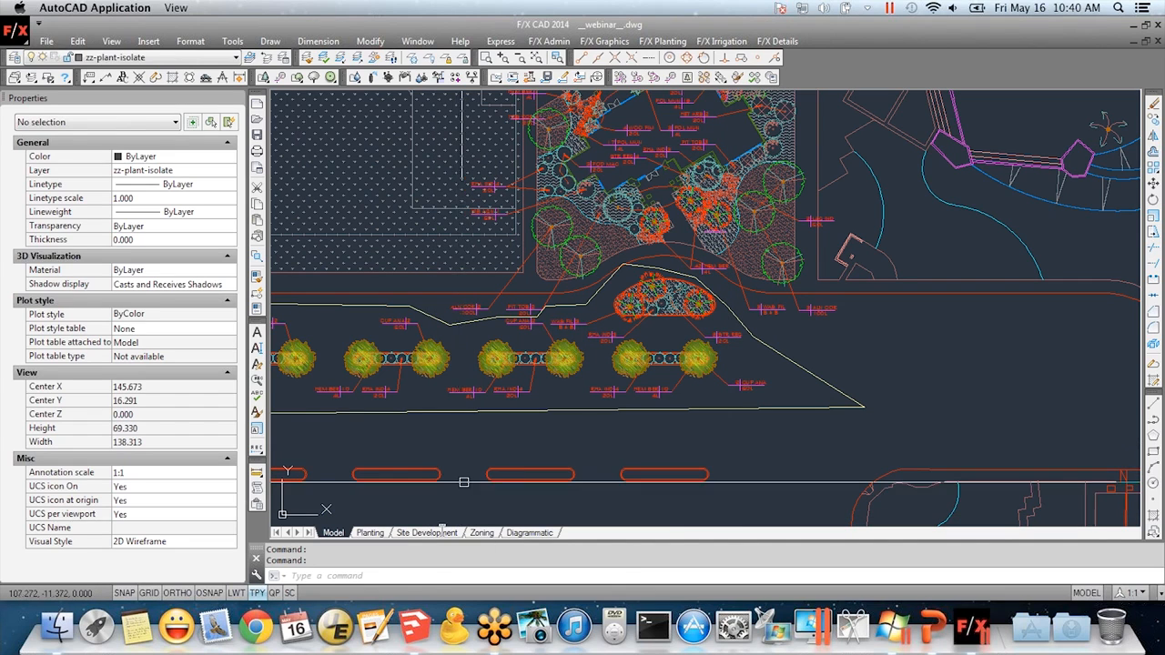
Return to SketchUp, deselect the semi truck, and look over the site from the parking lot trees to the palms
{"action": "left_click", "coordinate": [414, 626]}
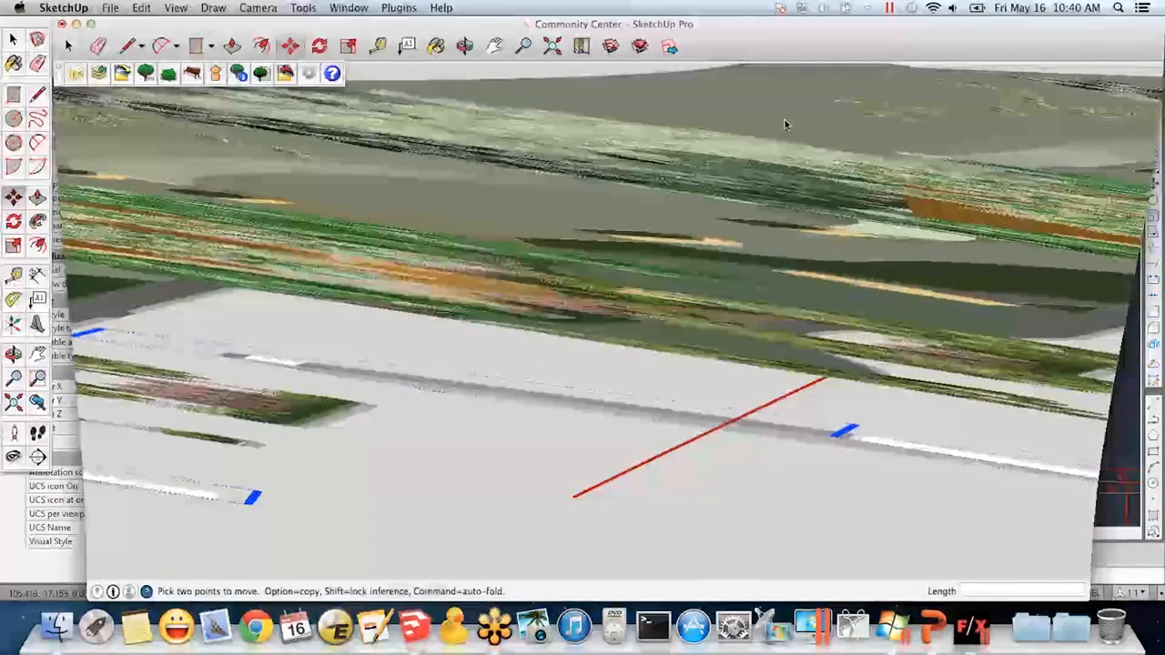
{"action": "scroll", "coordinate": [616, 309], "scroll_direction": "down", "scroll_amount": 3}
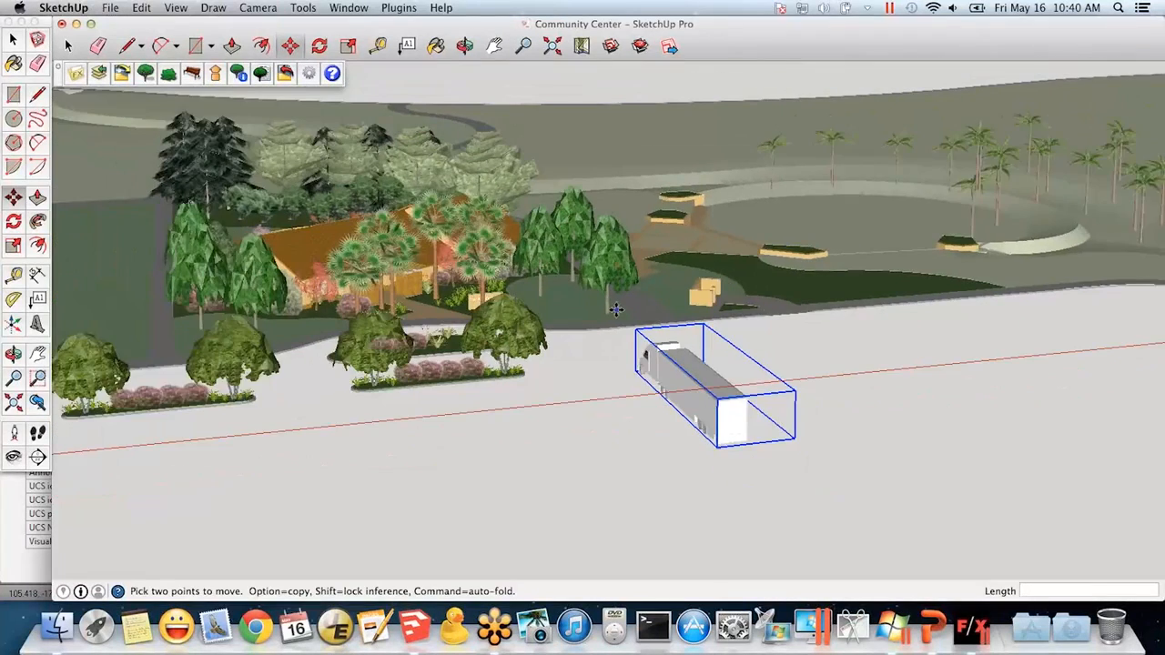
{"action": "scroll", "coordinate": [616, 309], "scroll_direction": "down", "scroll_amount": 2}
{"action": "middle_click_drag", "start_coordinate": [811, 391], "coordinate": [683, 420]}
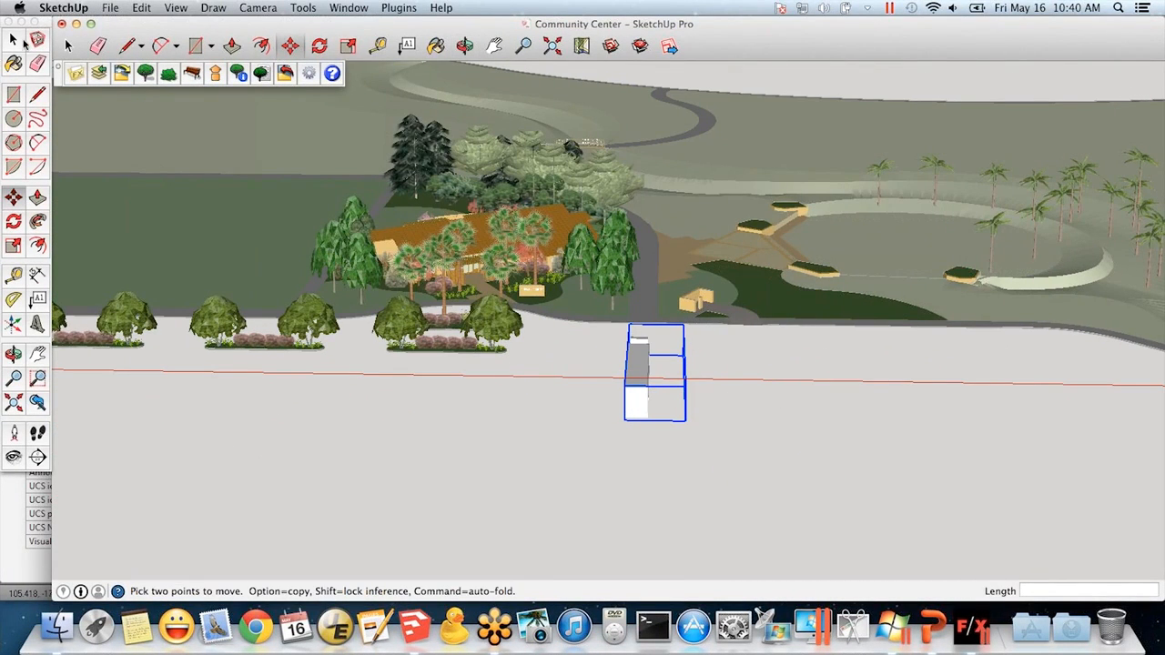
{"action": "left_click", "coordinate": [16, 41]}
{"action": "left_click", "coordinate": [591, 384]}
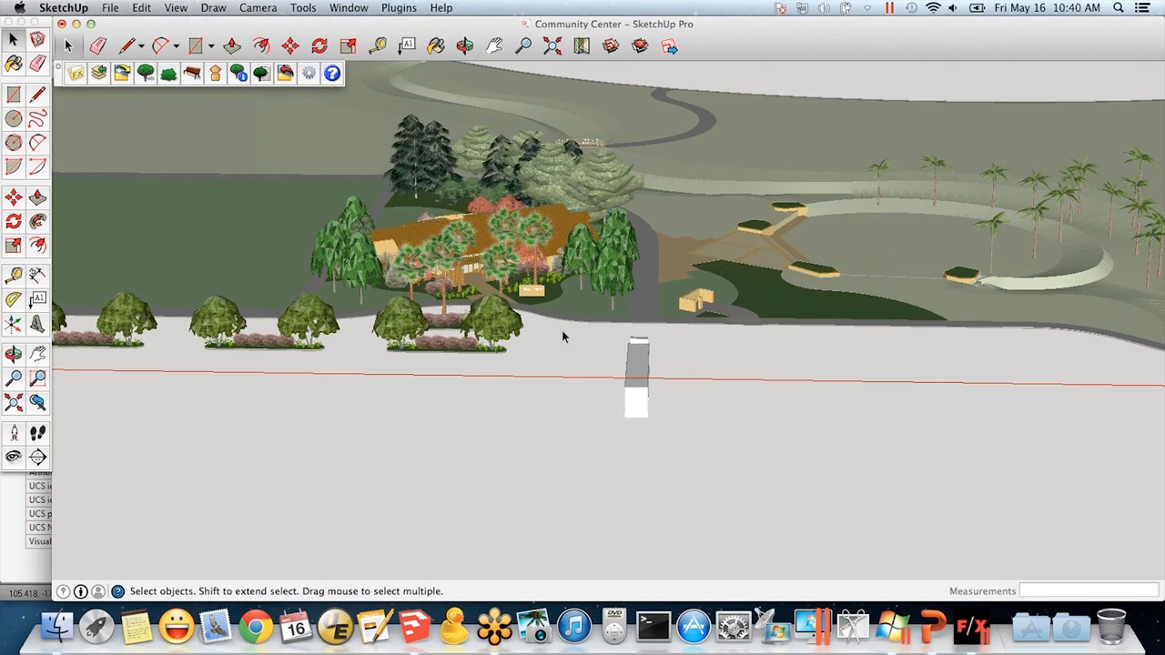
{"action": "key", "text": "o"}
{"action": "left_click_drag", "start_coordinate": [564, 316], "coordinate": [533, 363]}
{"action": "key", "text": "space"}
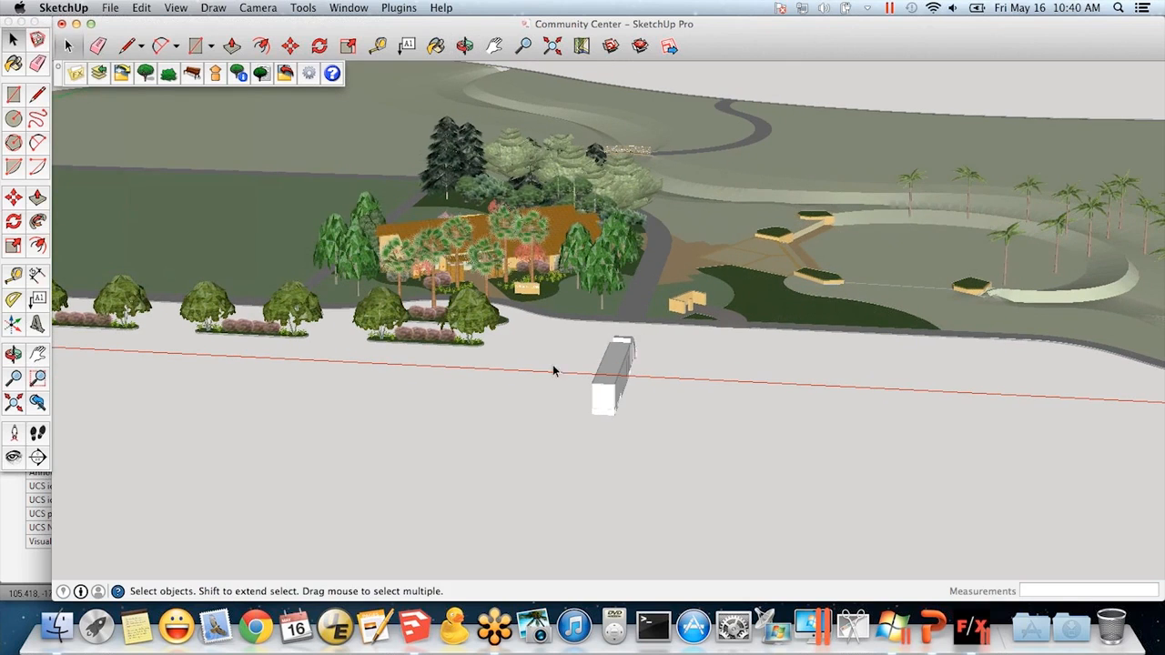
{"action": "middle_click_drag", "start_coordinate": [553, 364], "coordinate": [577, 363]}
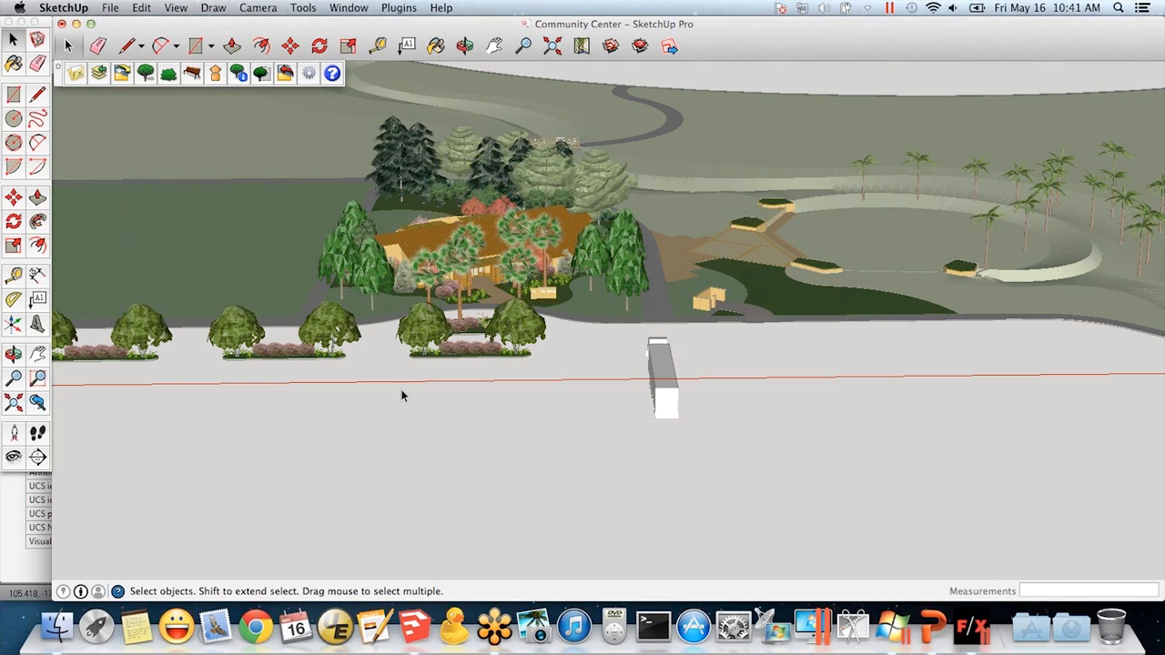
{"action": "middle_click_drag", "start_coordinate": [422, 384], "coordinate": [432, 361]}
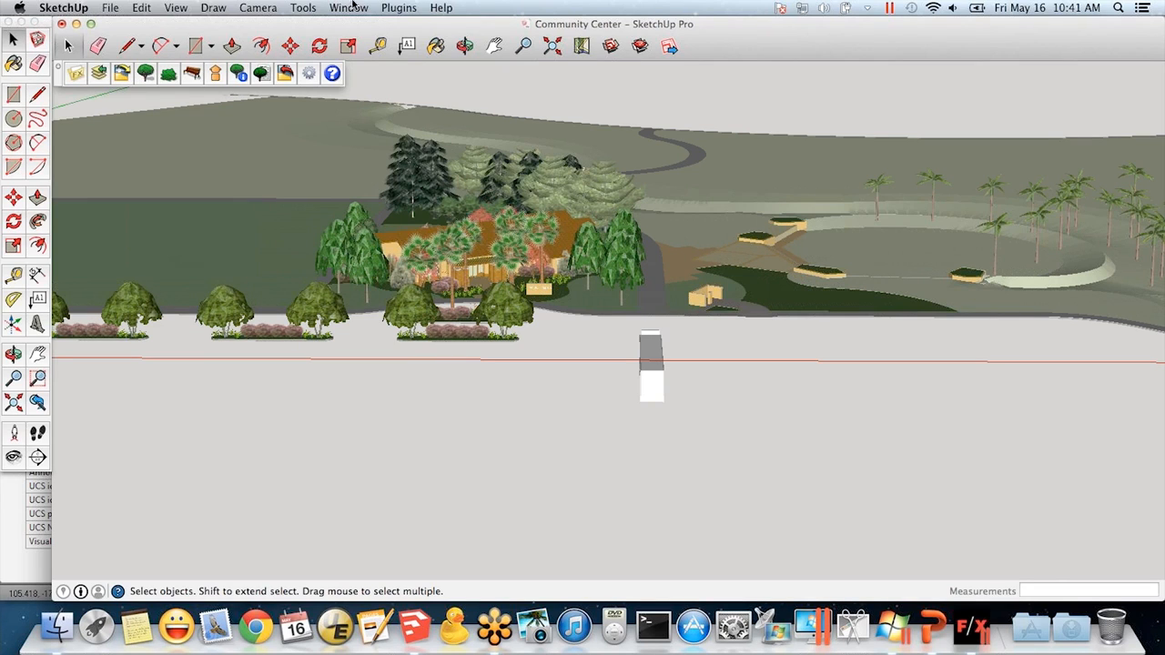
Check the installed SketchUp version in its About information and close it
{"action": "left_click", "coordinate": [446, 9]}
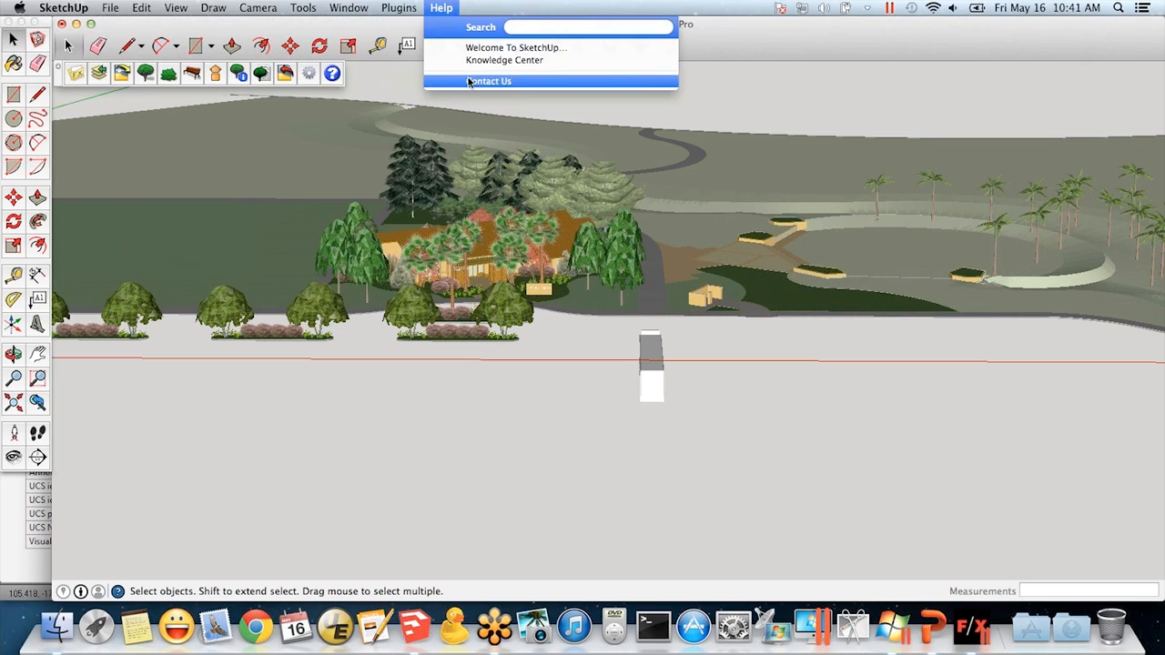
{"action": "mouse_move", "coordinate": [69, 8]}
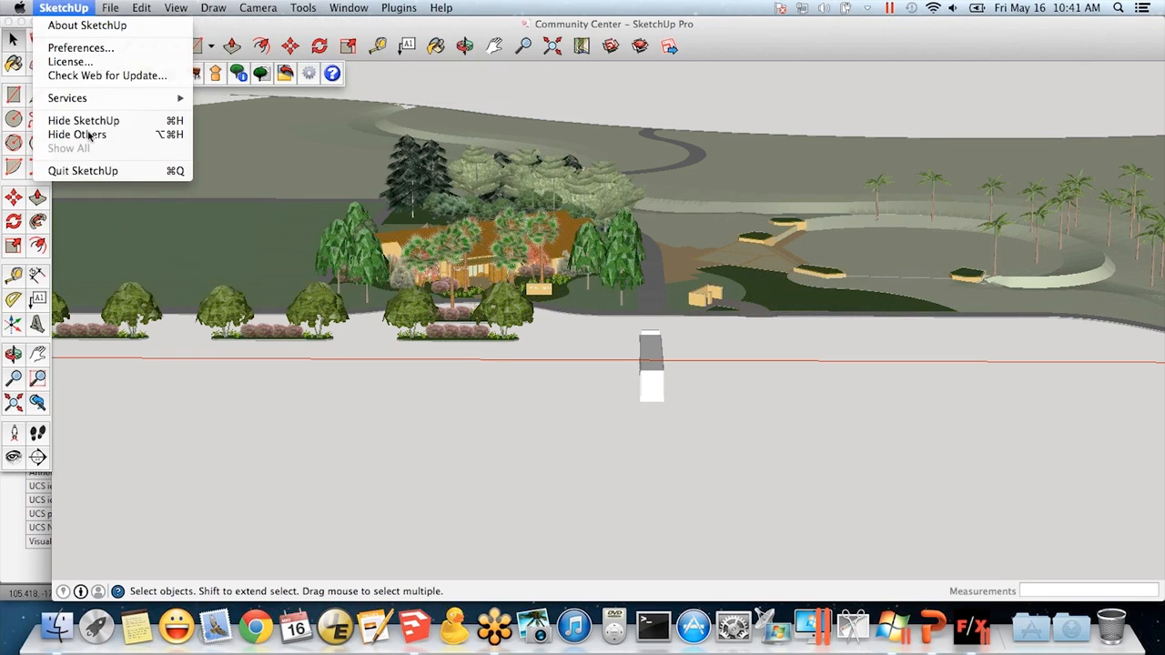
{"action": "left_click", "coordinate": [69, 25]}
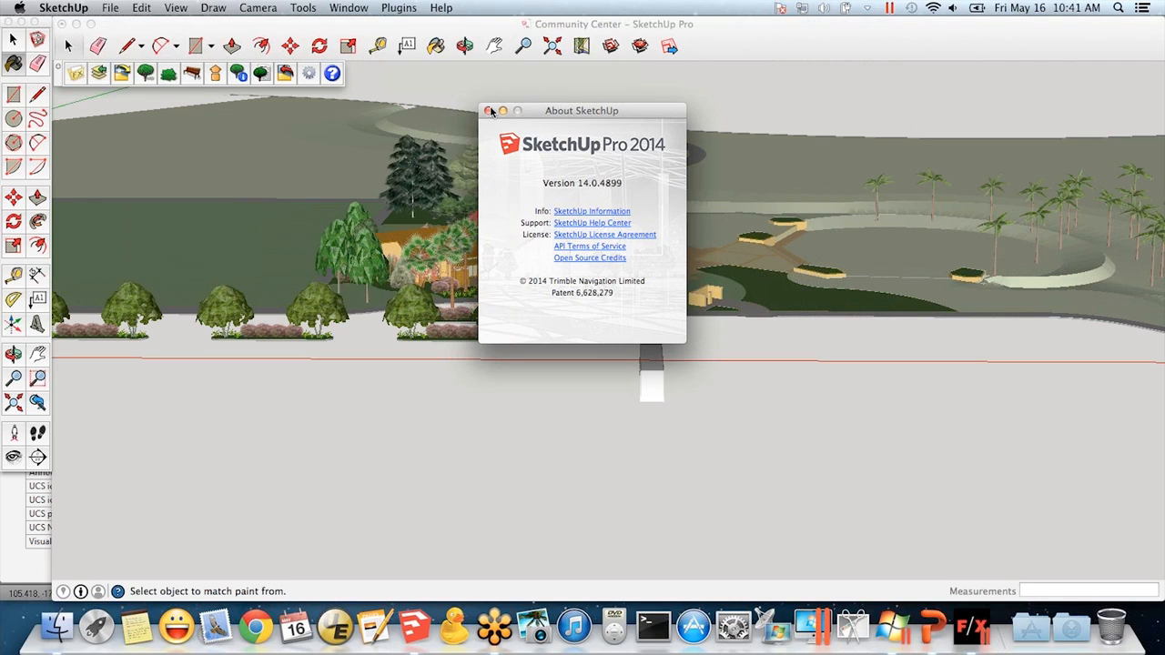
{"action": "left_click", "coordinate": [488, 110]}
Search the Extension Warehouse for "landfx" and close the warehouse window
{"action": "scroll", "coordinate": [479, 243], "scroll_direction": "up", "scroll_amount": 3}
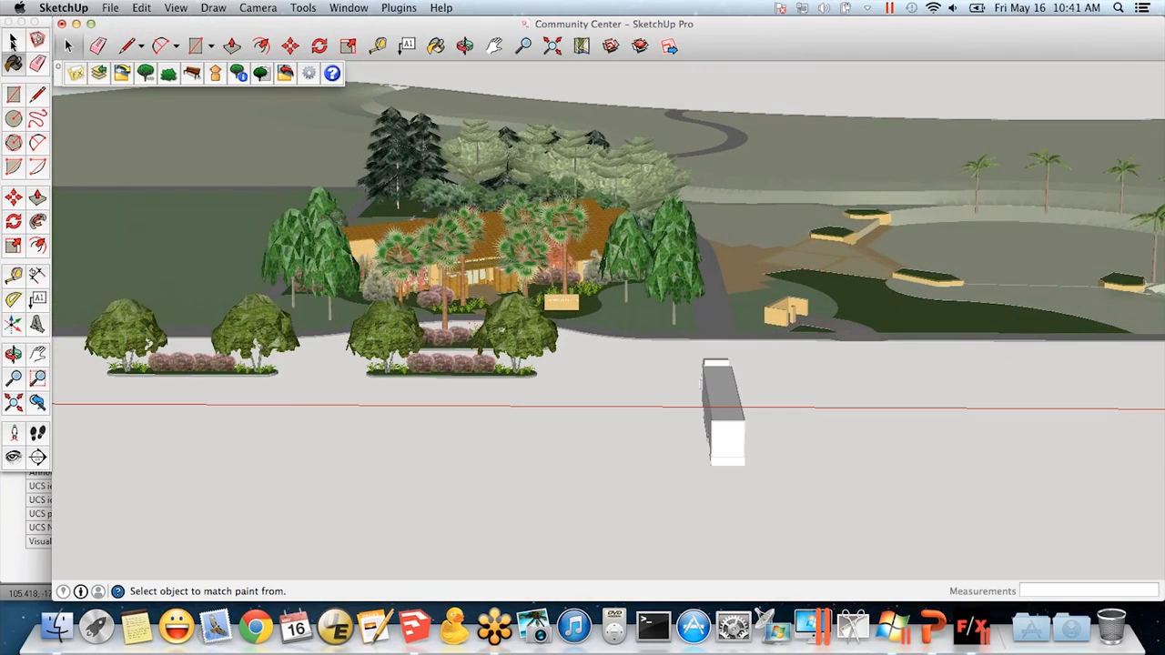
{"action": "left_click", "coordinate": [14, 44]}
{"action": "middle_click_drag", "start_coordinate": [557, 363], "coordinate": [819, 337]}
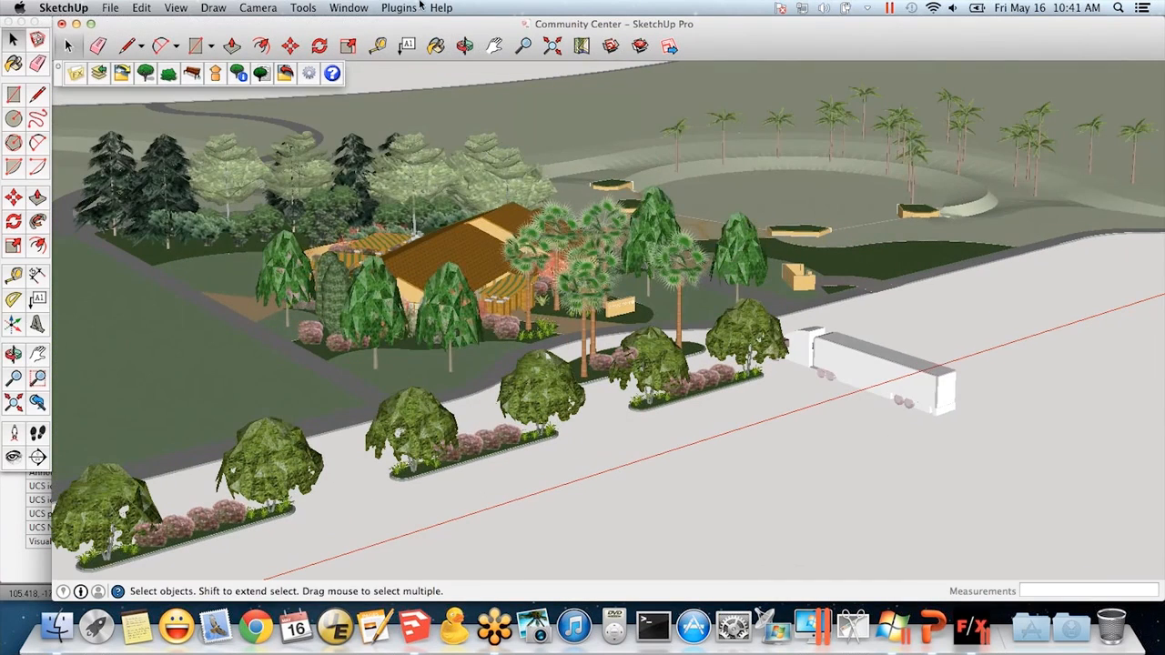
{"action": "left_click", "coordinate": [351, 8]}
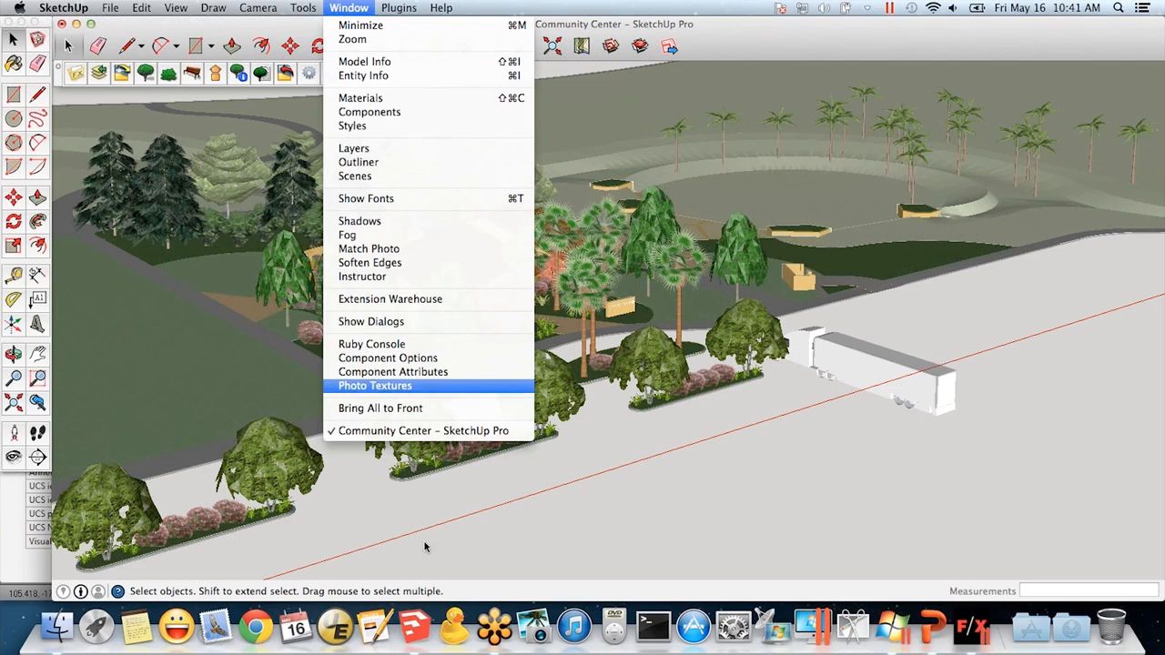
{"action": "left_click", "coordinate": [424, 300]}
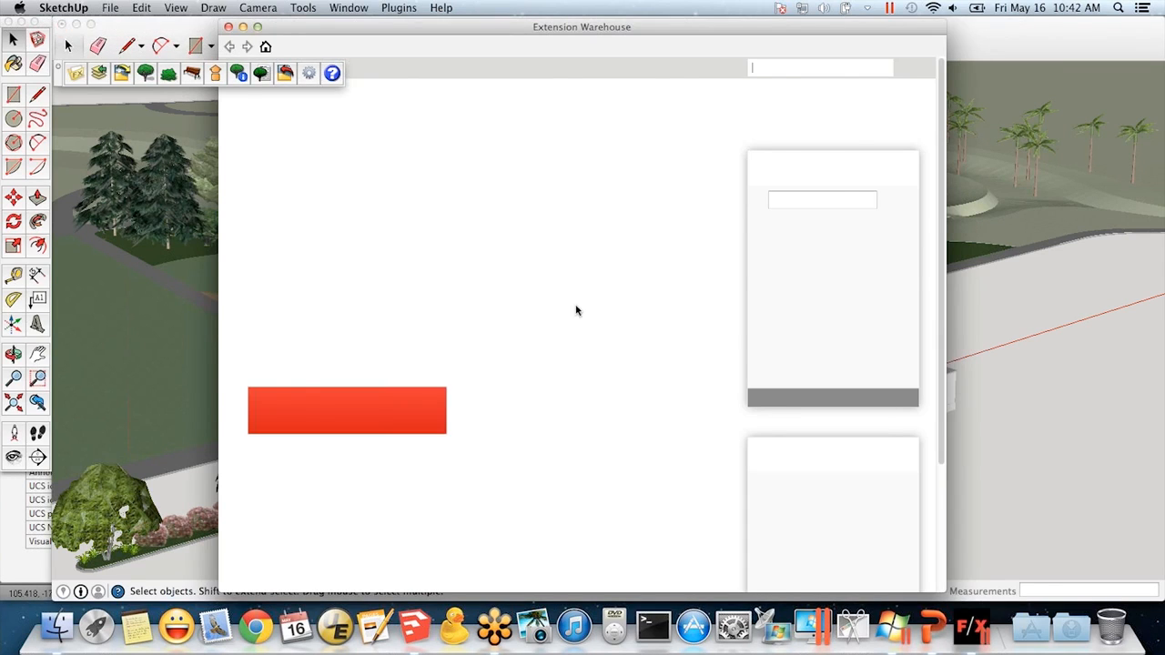
{"action": "type", "text": "l;andf"}
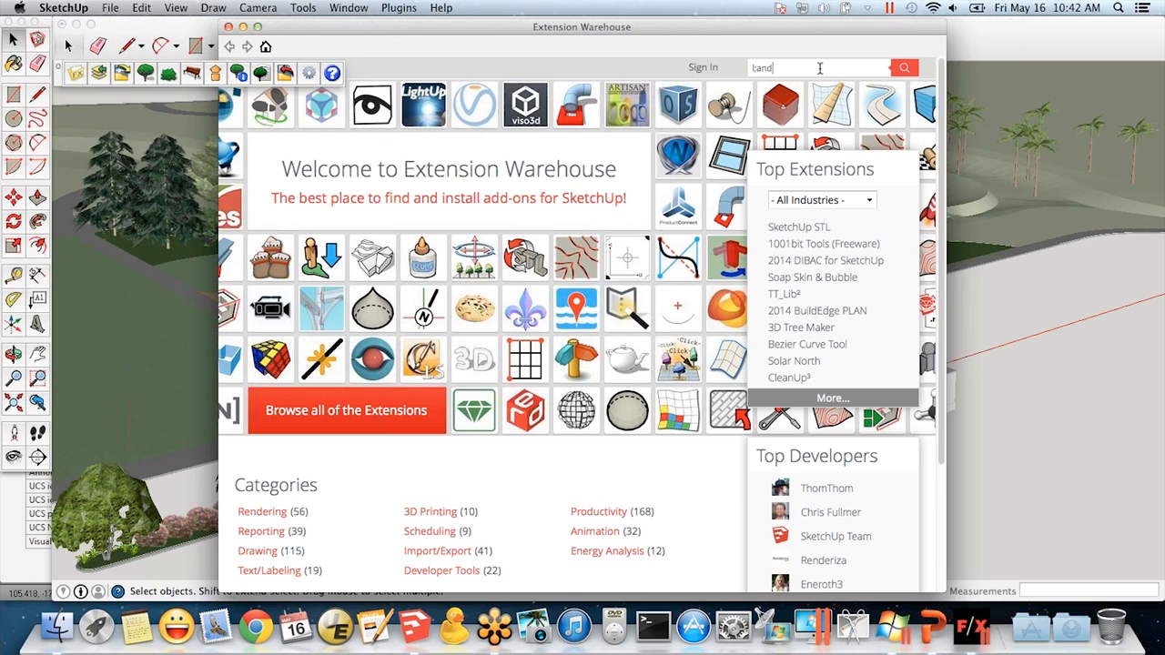
{"action": "key", "text": "BackSpace"}
{"action": "key", "text": "BackSpace"}
{"action": "key", "text": "BackSpace"}
{"action": "key", "text": "BackSpace"}
{"action": "key", "text": "BackSpace"}
{"action": "type", "text": "andfd"}
{"action": "key", "text": "BackSpace"}
{"action": "type", "text": "x"}
{"action": "key", "text": "Return"}
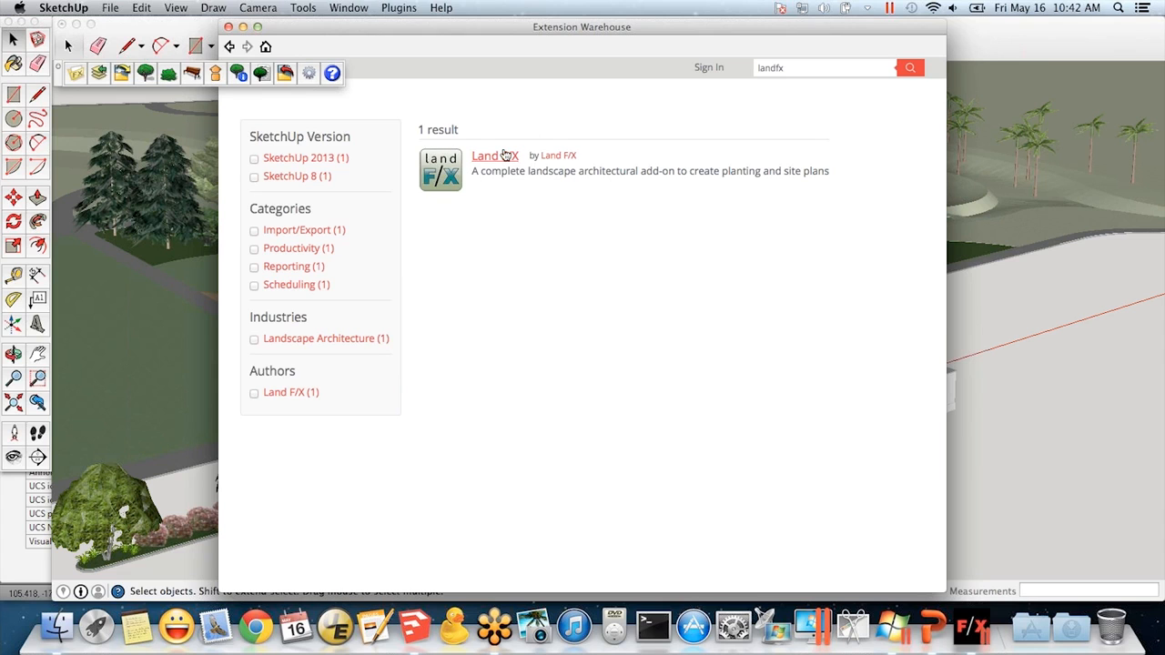
{"action": "left_click", "coordinate": [229, 26]}
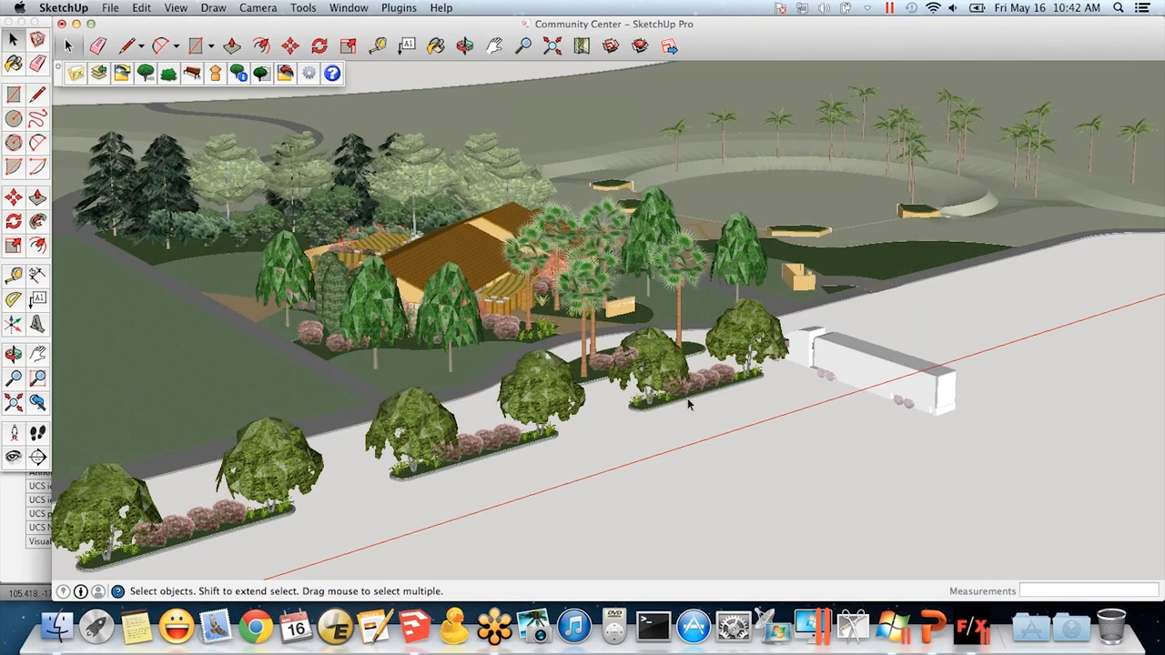
Switch to AutoCAD, view the plugin download option in the F/X Planting SketchUp Connection dialog, and close it without downloading
{"action": "left_click", "coordinate": [973, 628]}
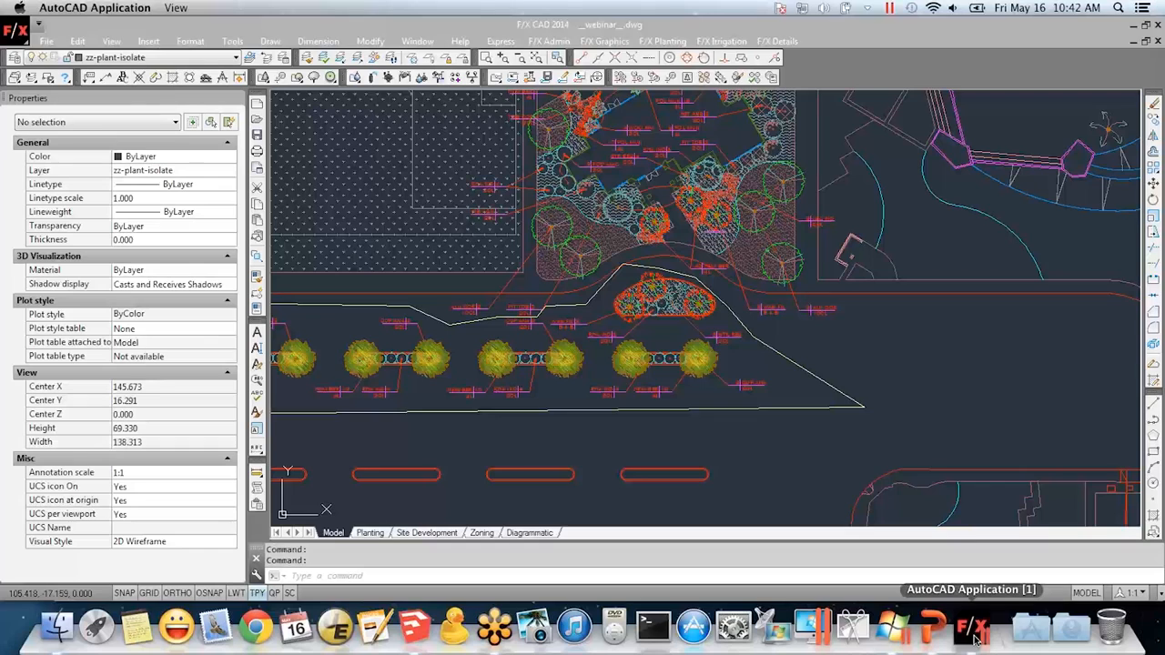
{"action": "left_click", "coordinate": [662, 43]}
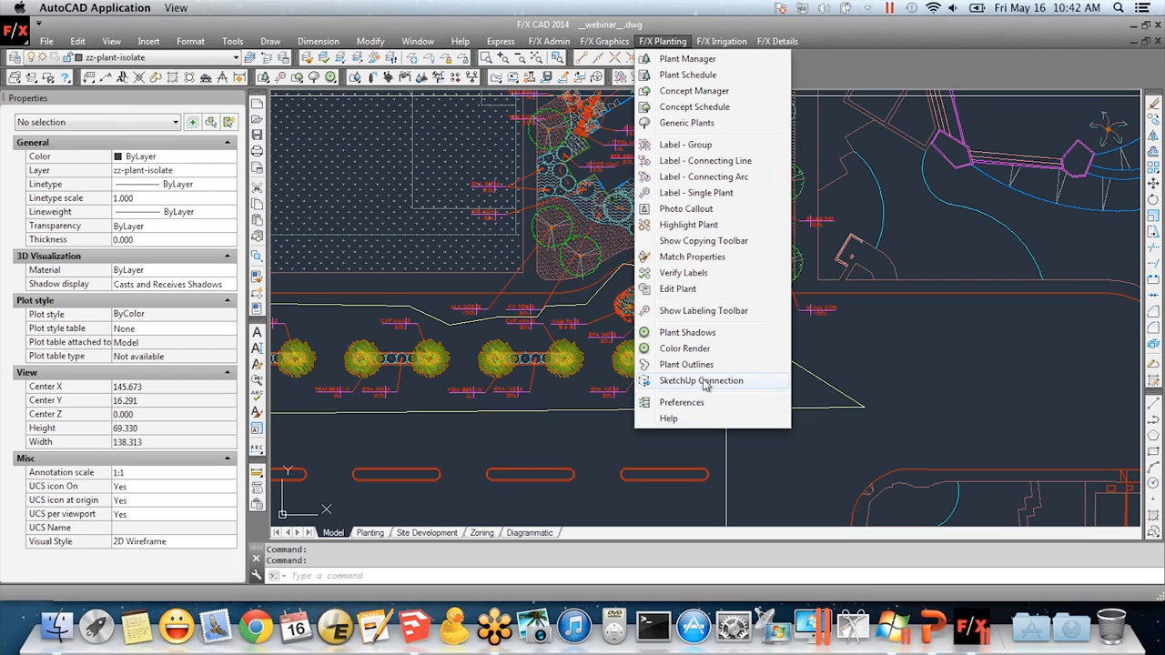
{"action": "left_click", "coordinate": [733, 383]}
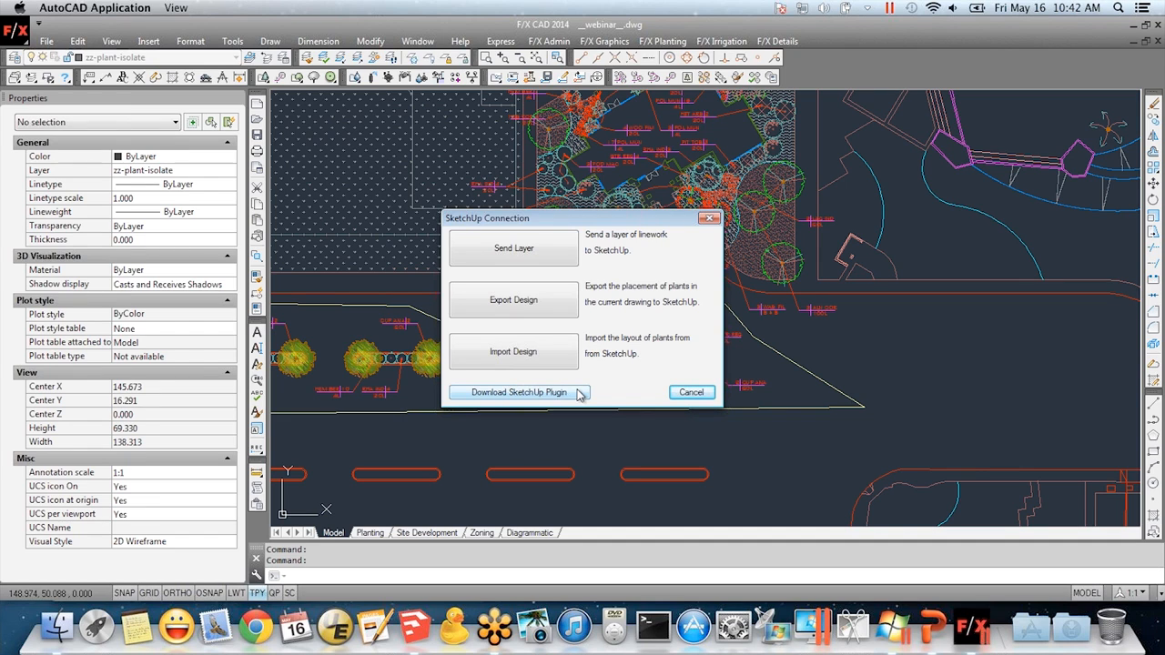
{"action": "left_click", "coordinate": [708, 219]}
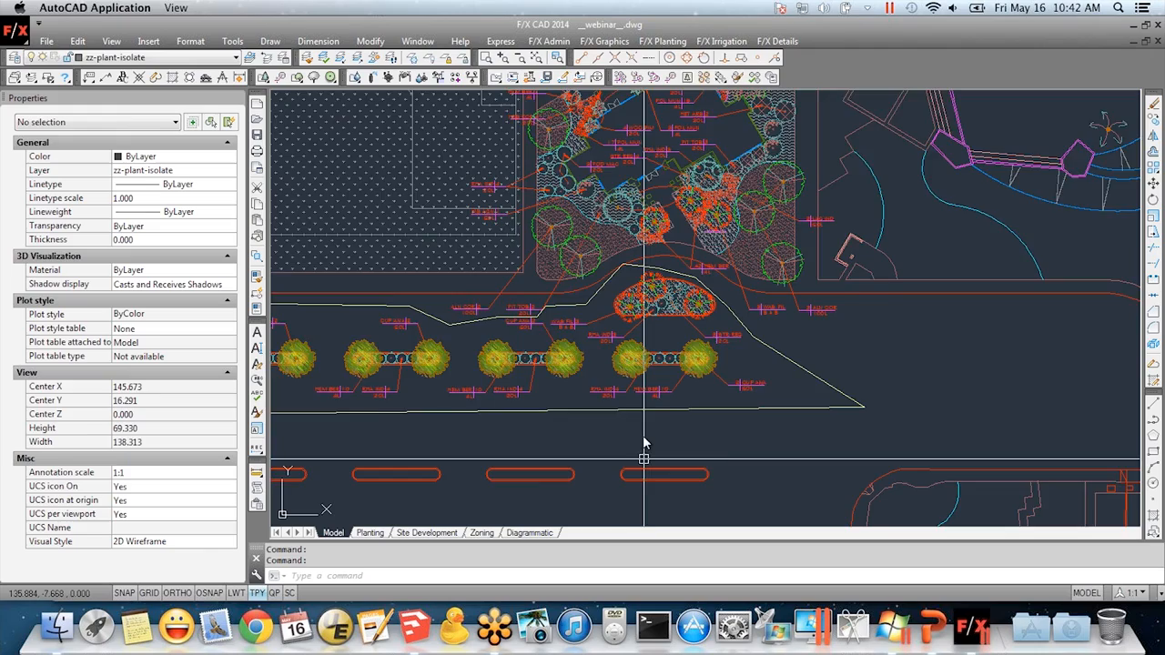
{"action": "scroll", "coordinate": [662, 364], "scroll_direction": "down", "scroll_amount": 4}
{"action": "scroll", "coordinate": [639, 334], "scroll_direction": "up", "scroll_amount": 6}
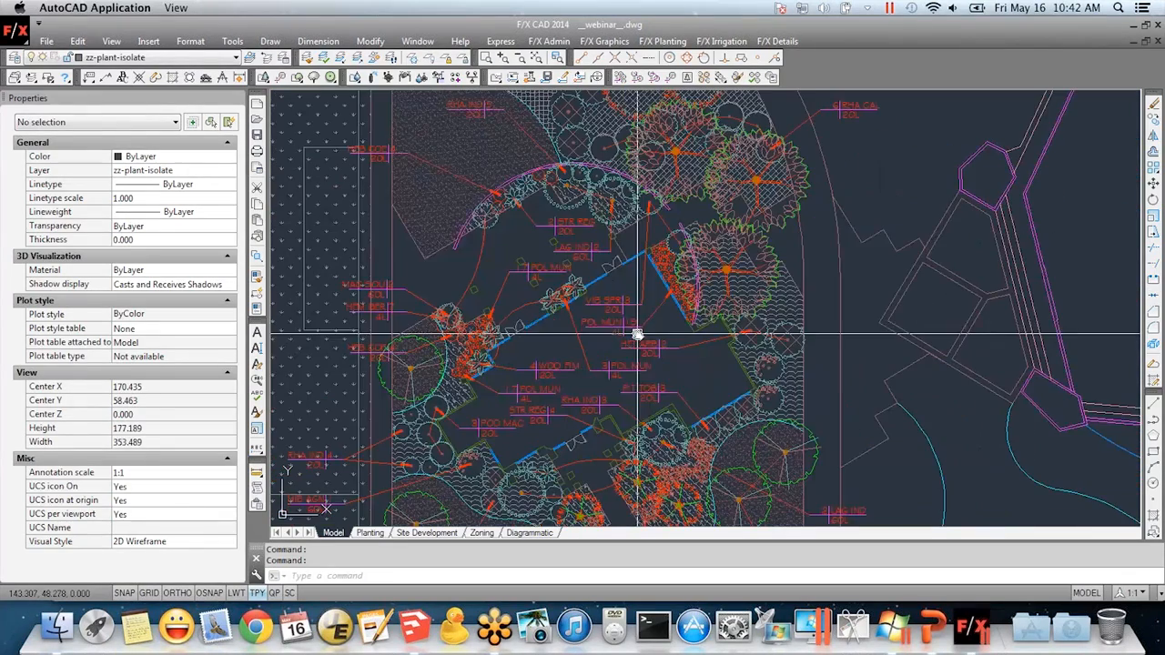
Switch to SketchUp and look over the Community Center site from the parking lot around to the pergola side of the building
{"action": "left_click", "coordinate": [424, 631]}
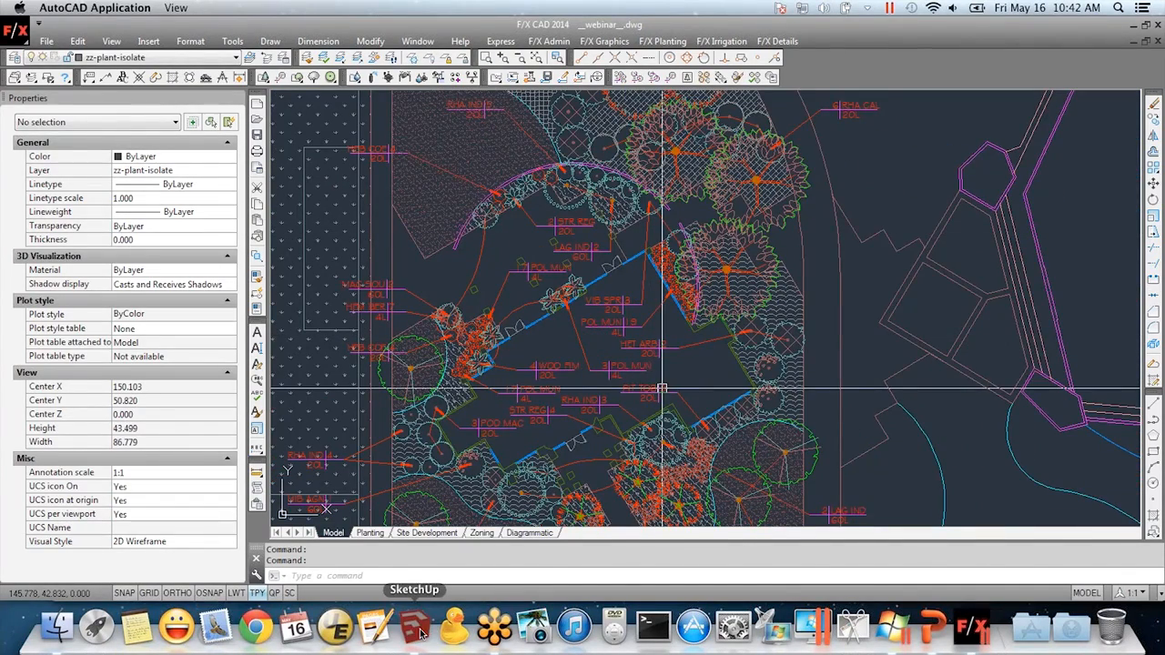
{"action": "scroll", "coordinate": [665, 561], "scroll_direction": "down", "scroll_amount": 3}
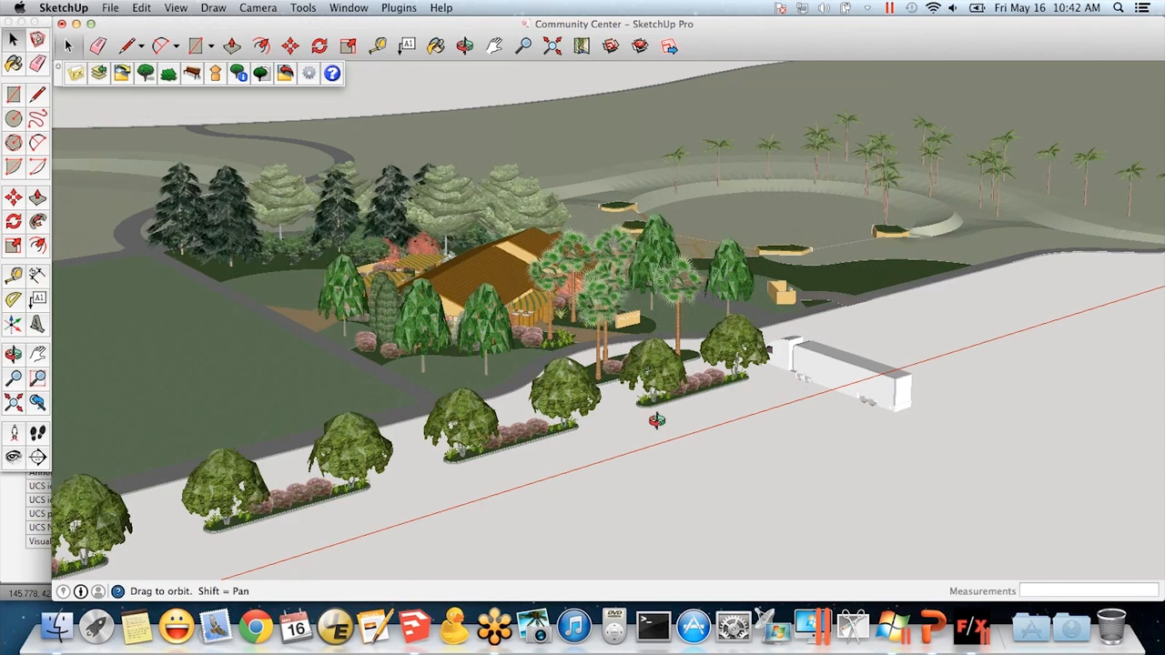
{"action": "middle_click_drag", "start_coordinate": [683, 441], "coordinate": [652, 422]}
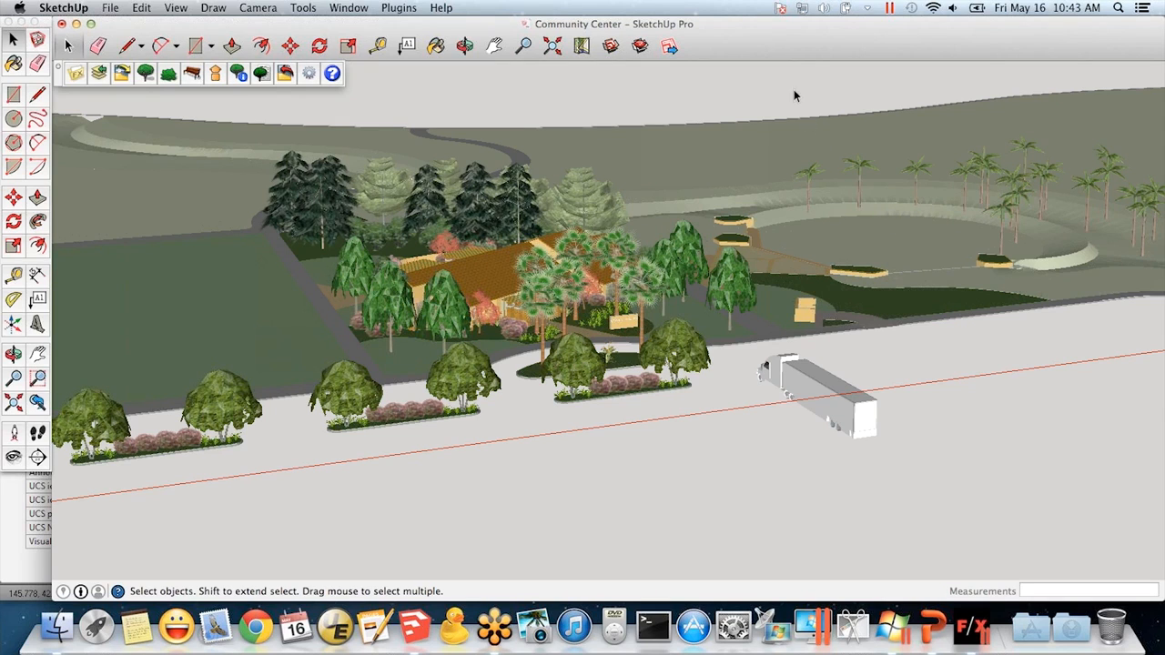
{"action": "middle_click_drag", "start_coordinate": [326, 341], "coordinate": [431, 429]}
{"action": "middle_click_drag", "start_coordinate": [549, 423], "coordinate": [446, 422]}
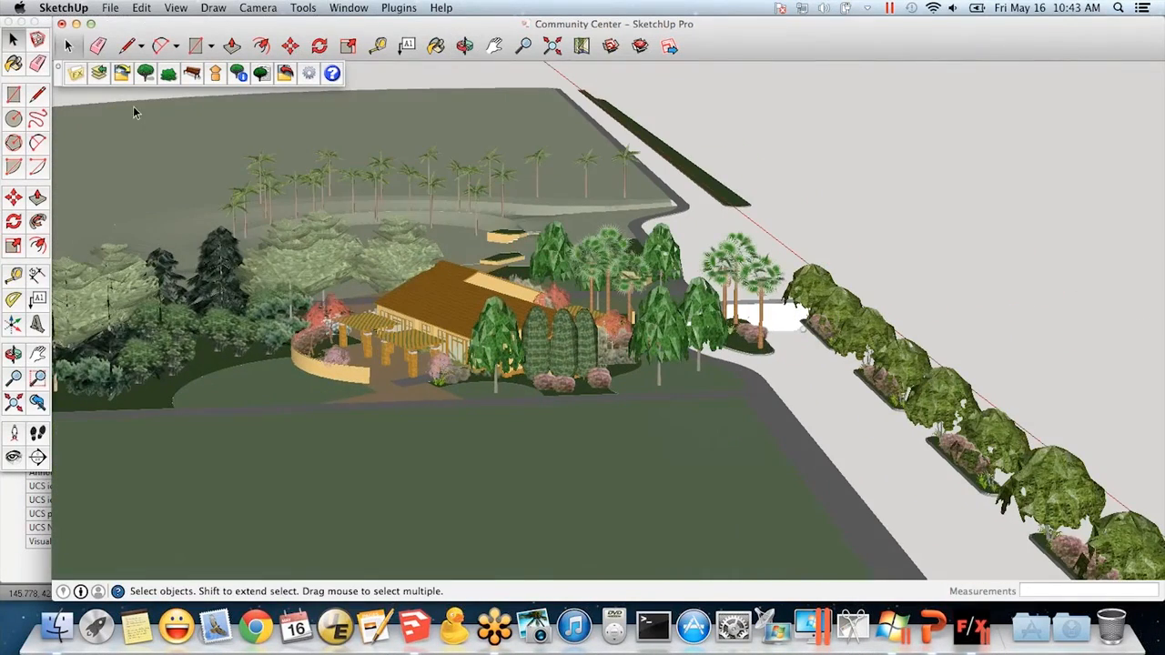
Place six palms in an evenly spaced row along the path in front of the pergola, using an existing background palm as the plant
{"action": "left_click", "coordinate": [146, 73]}
{"action": "left_click", "coordinate": [262, 166]}
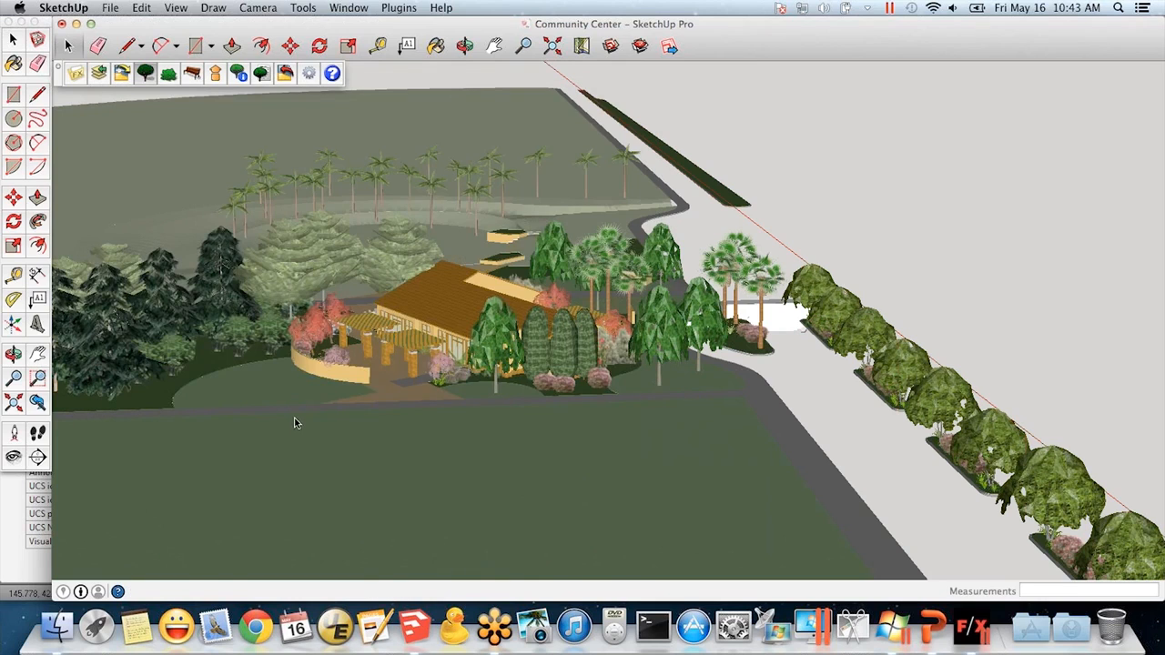
{"action": "left_click", "coordinate": [327, 412]}
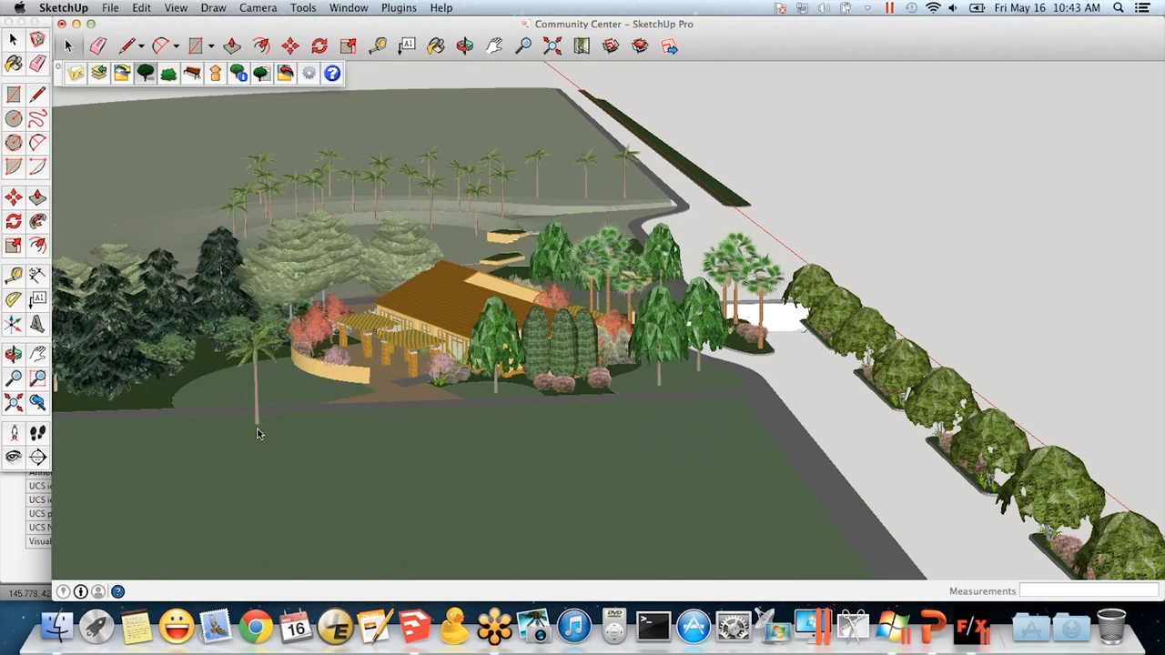
{"action": "scroll", "coordinate": [257, 429], "scroll_direction": "up", "scroll_amount": 1}
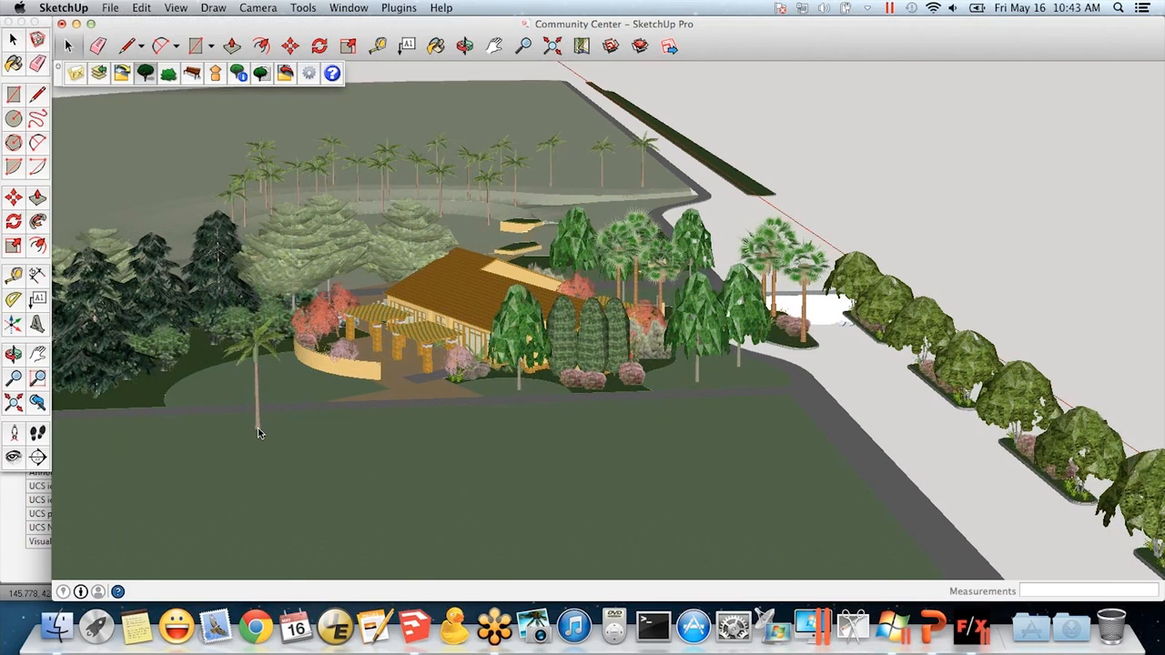
{"action": "scroll", "coordinate": [259, 428], "scroll_direction": "up", "scroll_amount": 1}
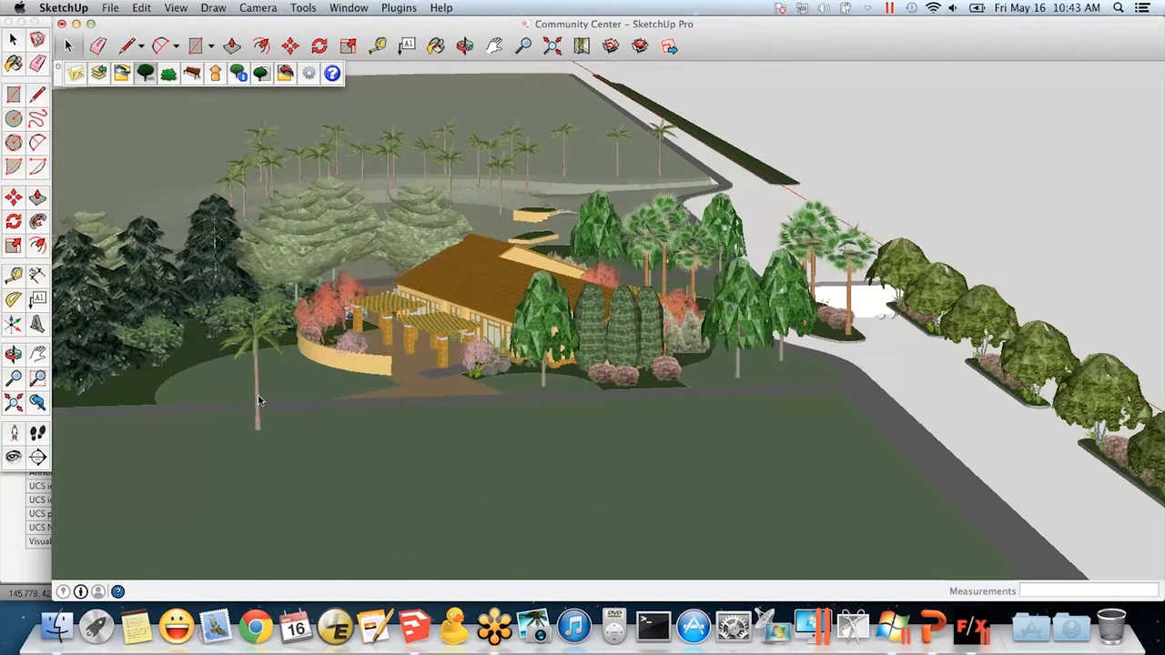
{"action": "scroll", "coordinate": [255, 402], "scroll_direction": "up", "scroll_amount": 1}
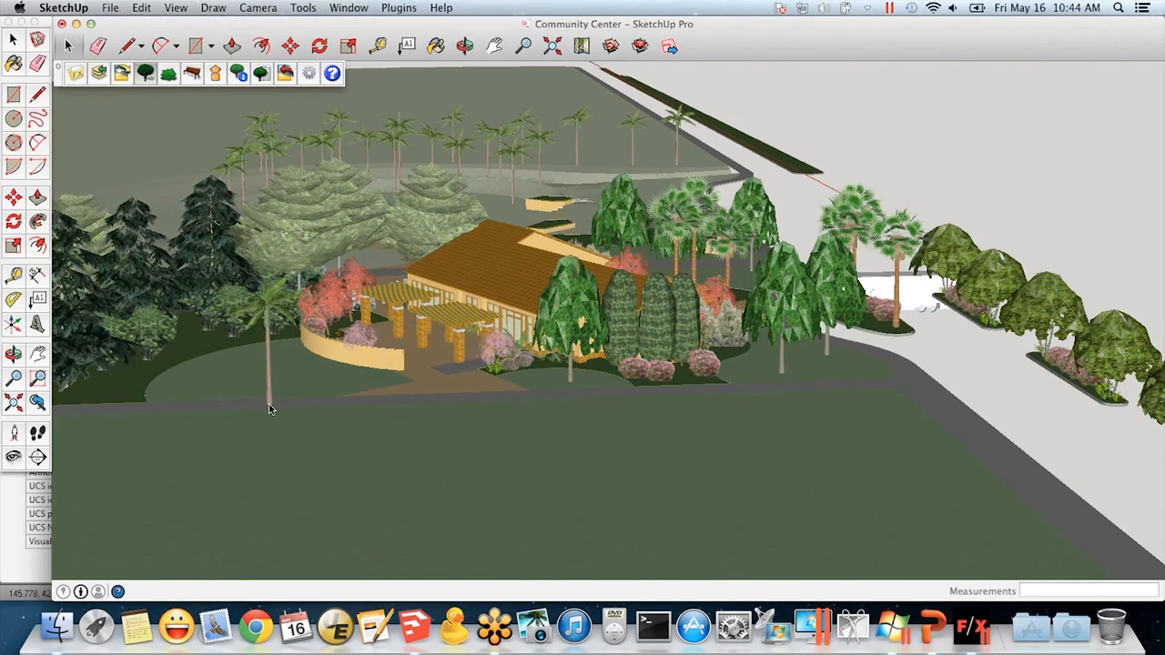
{"action": "left_click", "coordinate": [315, 410]}
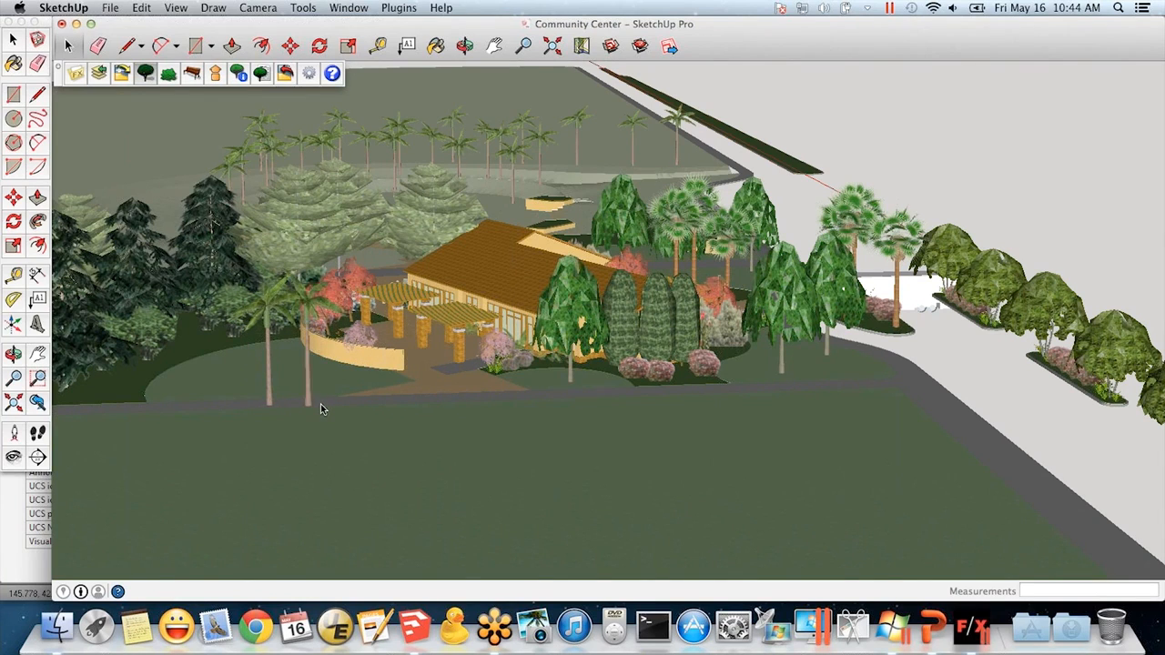
{"action": "left_click", "coordinate": [368, 406]}
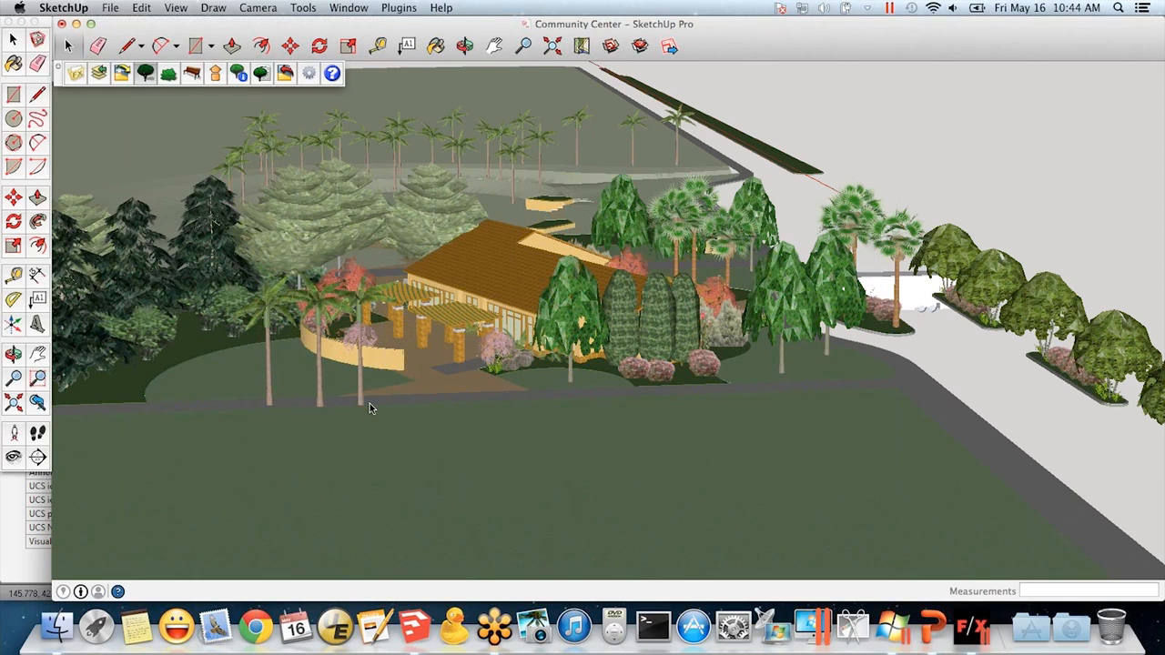
{"action": "left_click", "coordinate": [419, 406]}
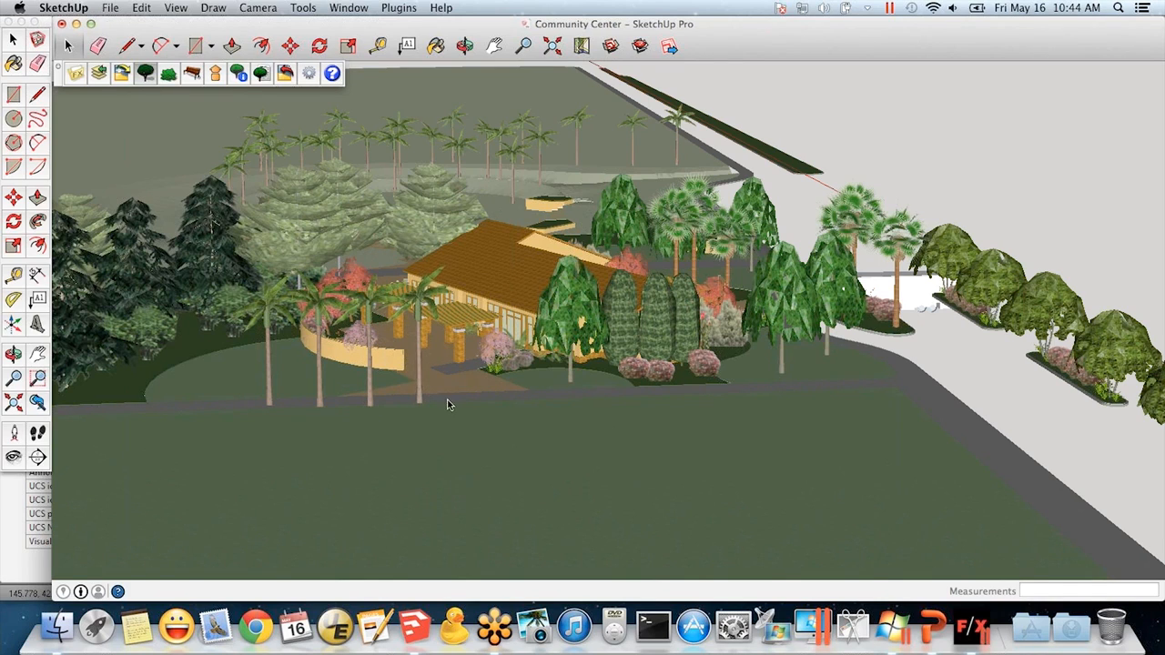
{"action": "left_click", "coordinate": [455, 401]}
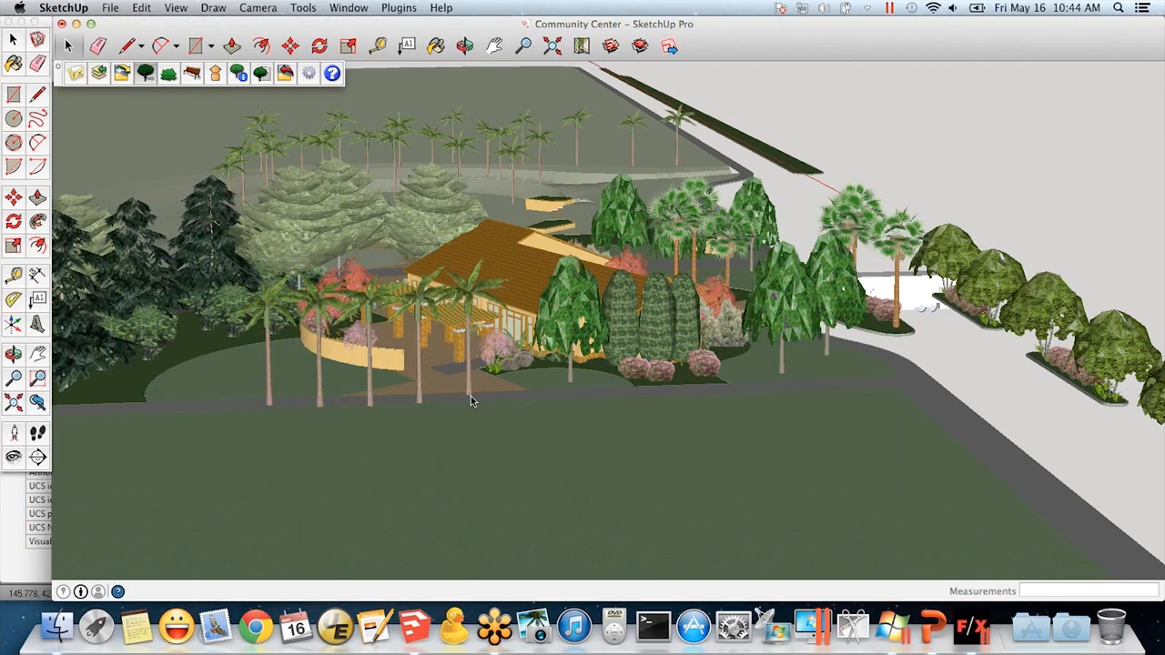
{"action": "left_click", "coordinate": [520, 399]}
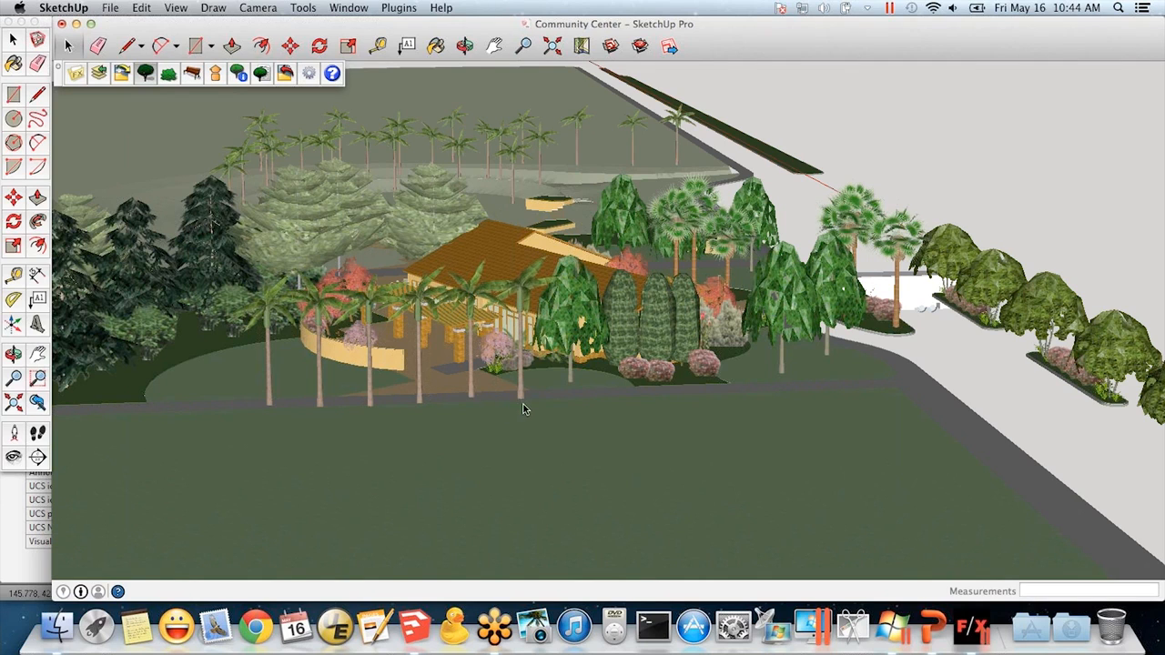
Place three more palms of the same kind in a row across the foreground lawn and end the plant placement
{"action": "left_click", "coordinate": [555, 425]}
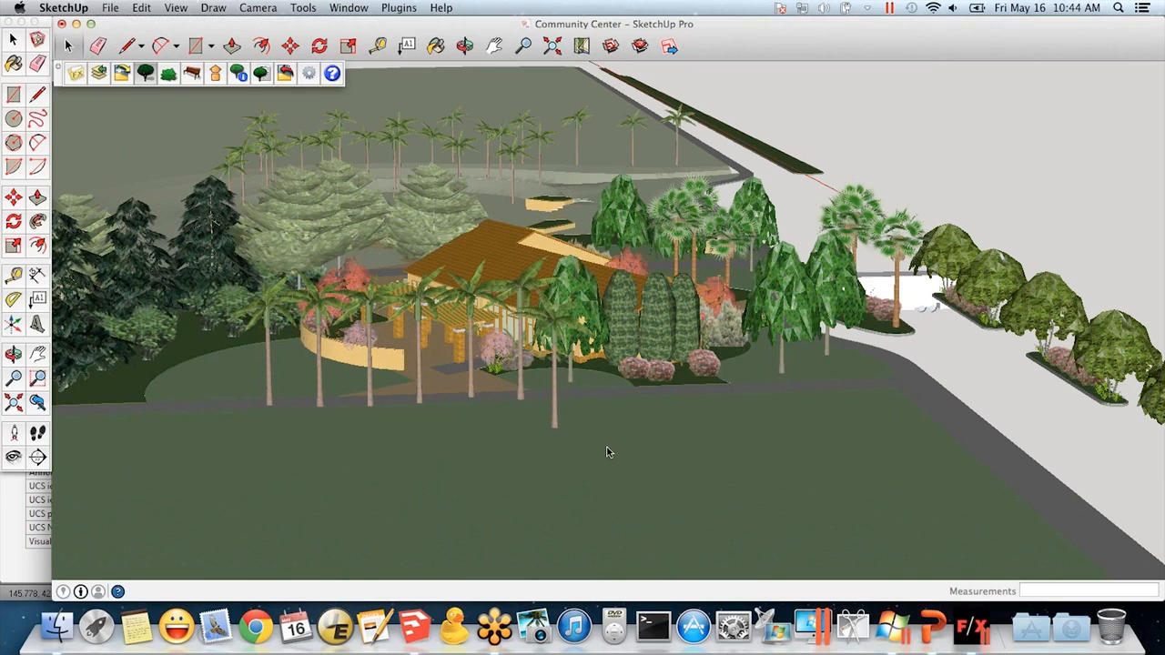
{"action": "left_click", "coordinate": [579, 537]}
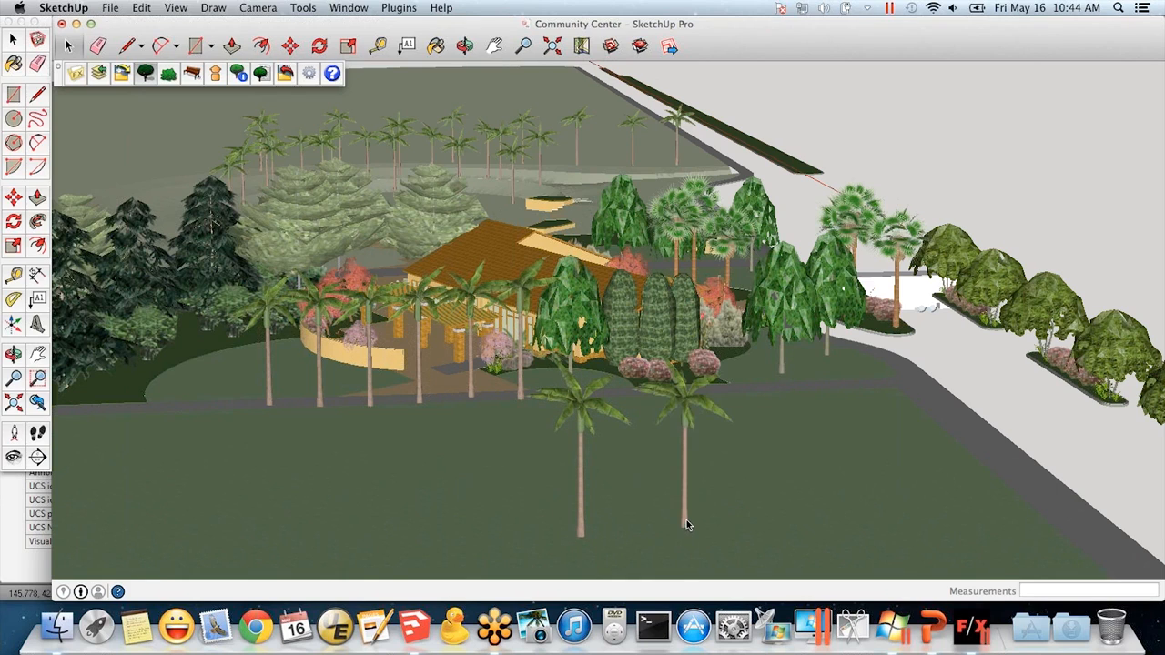
{"action": "left_click", "coordinate": [685, 525]}
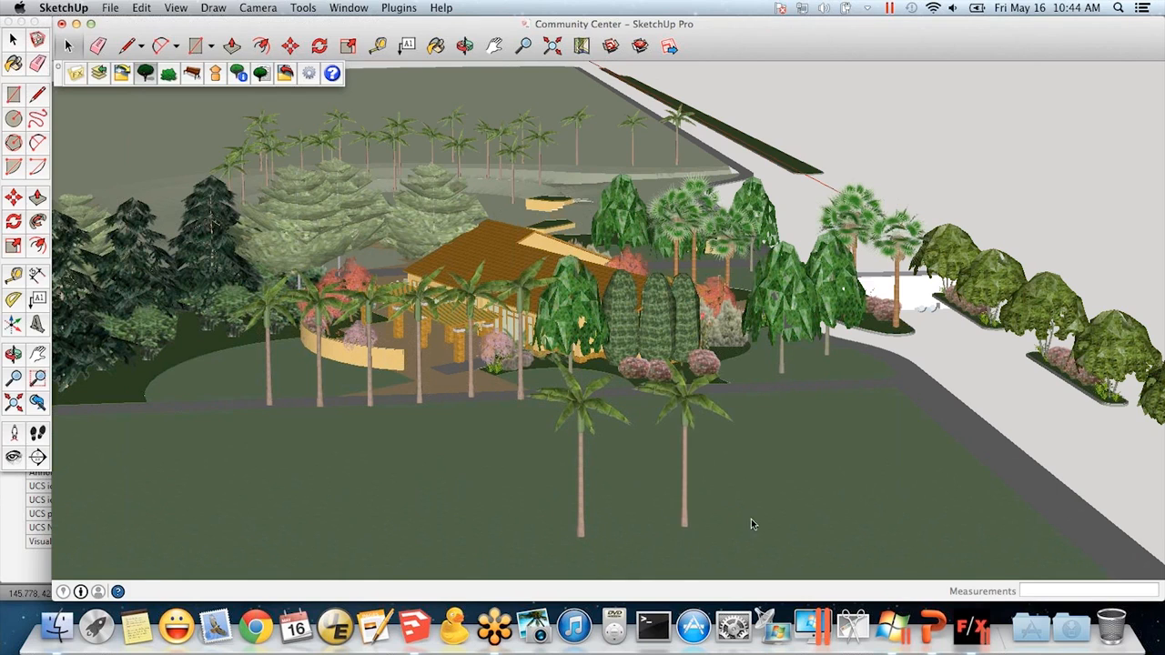
{"action": "left_click", "coordinate": [805, 500]}
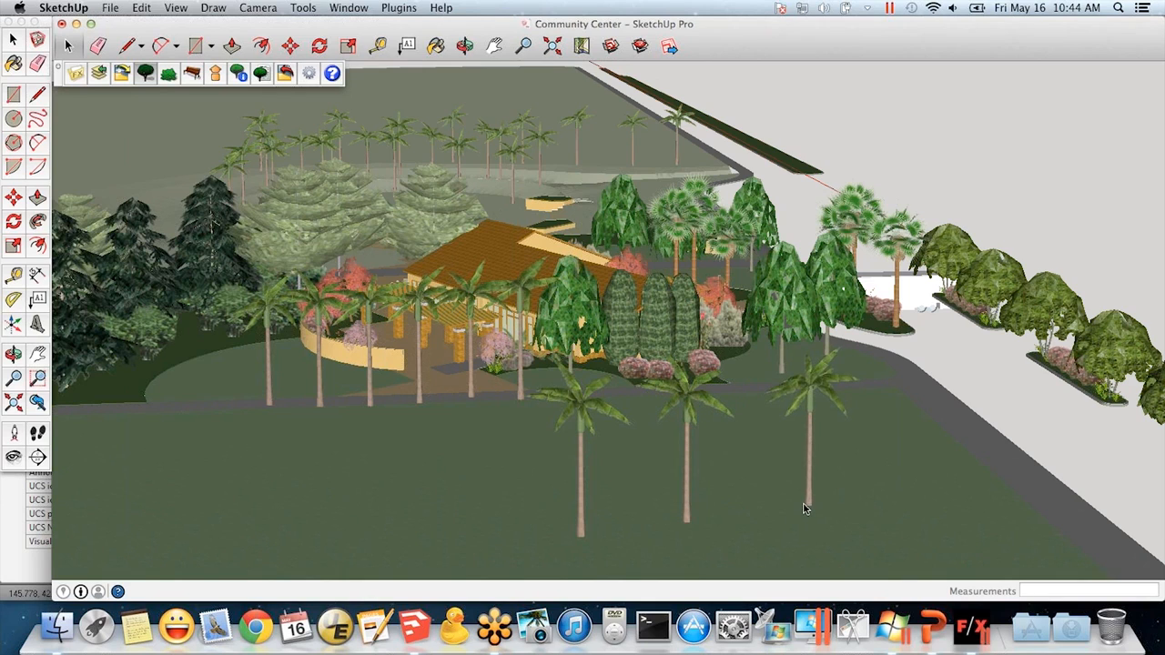
{"action": "left_click", "coordinate": [884, 486]}
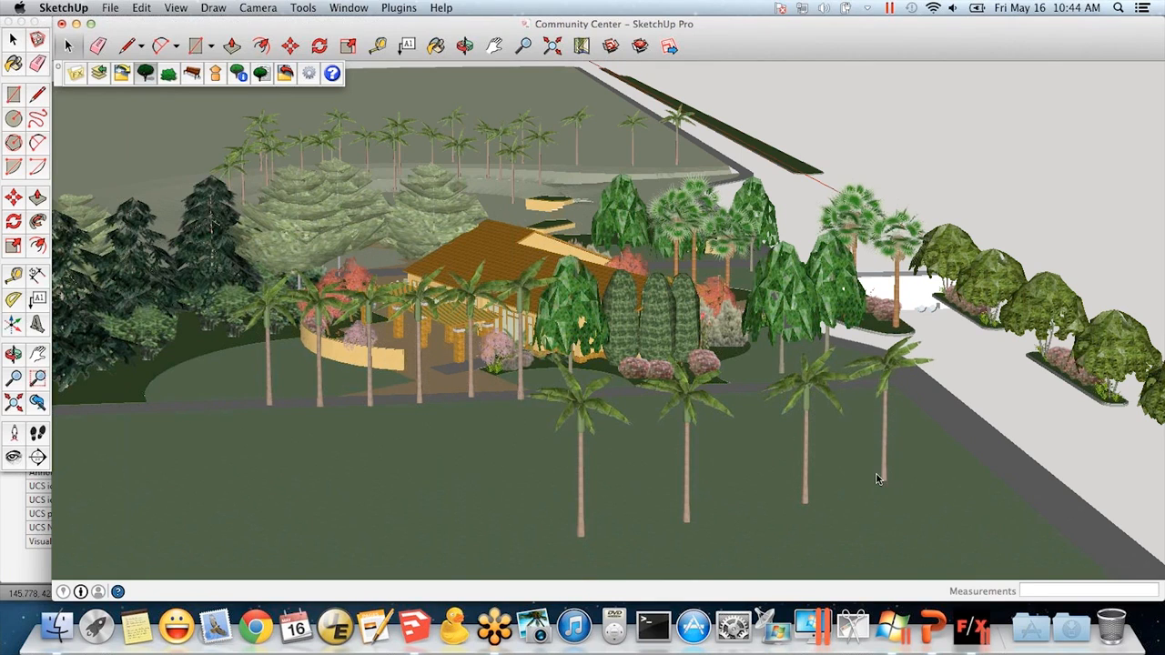
{"action": "left_click", "coordinate": [70, 47]}
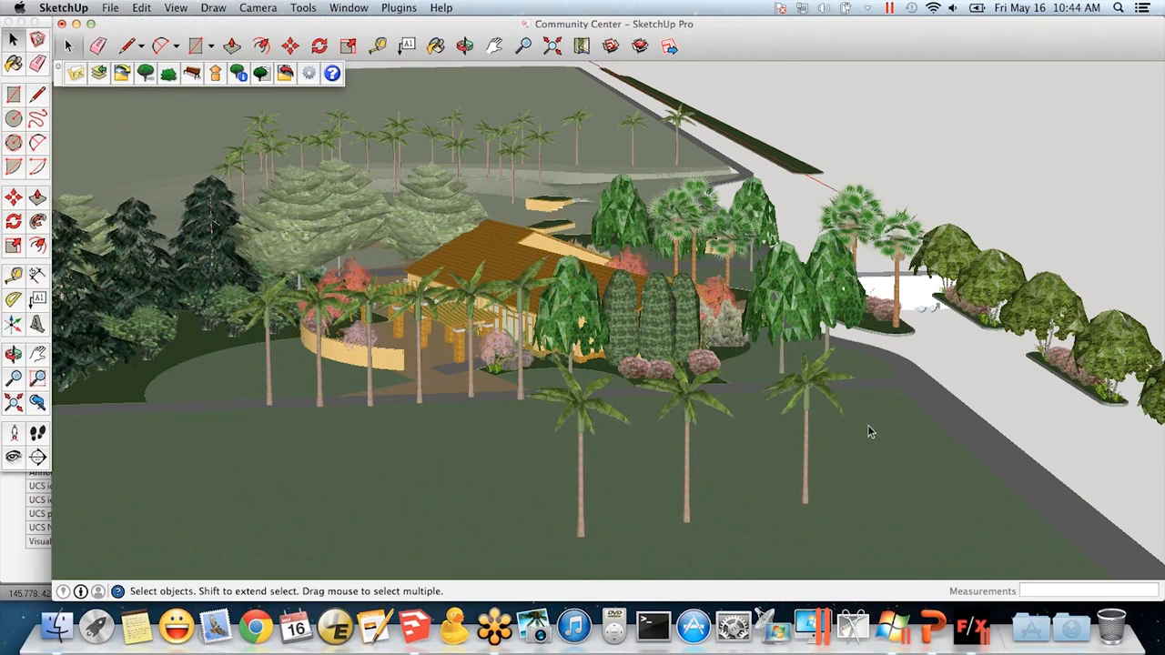